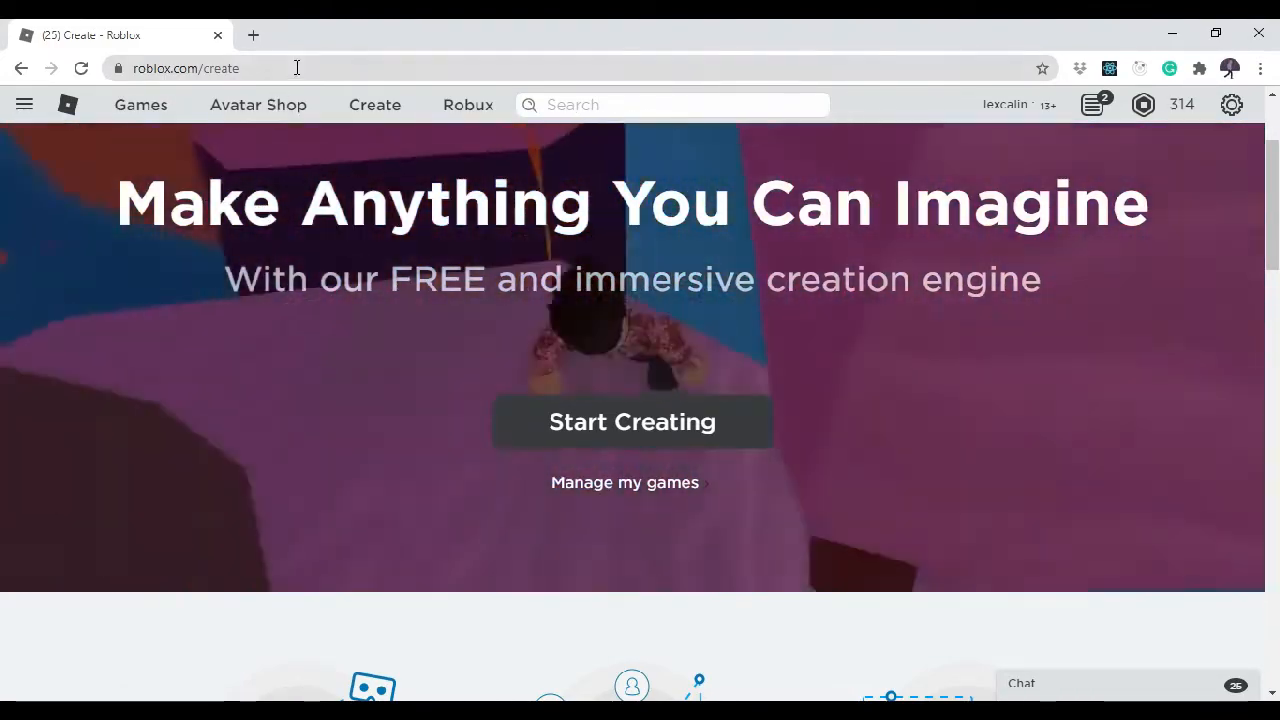
{"action": "left_click", "coordinate": [297, 67]}
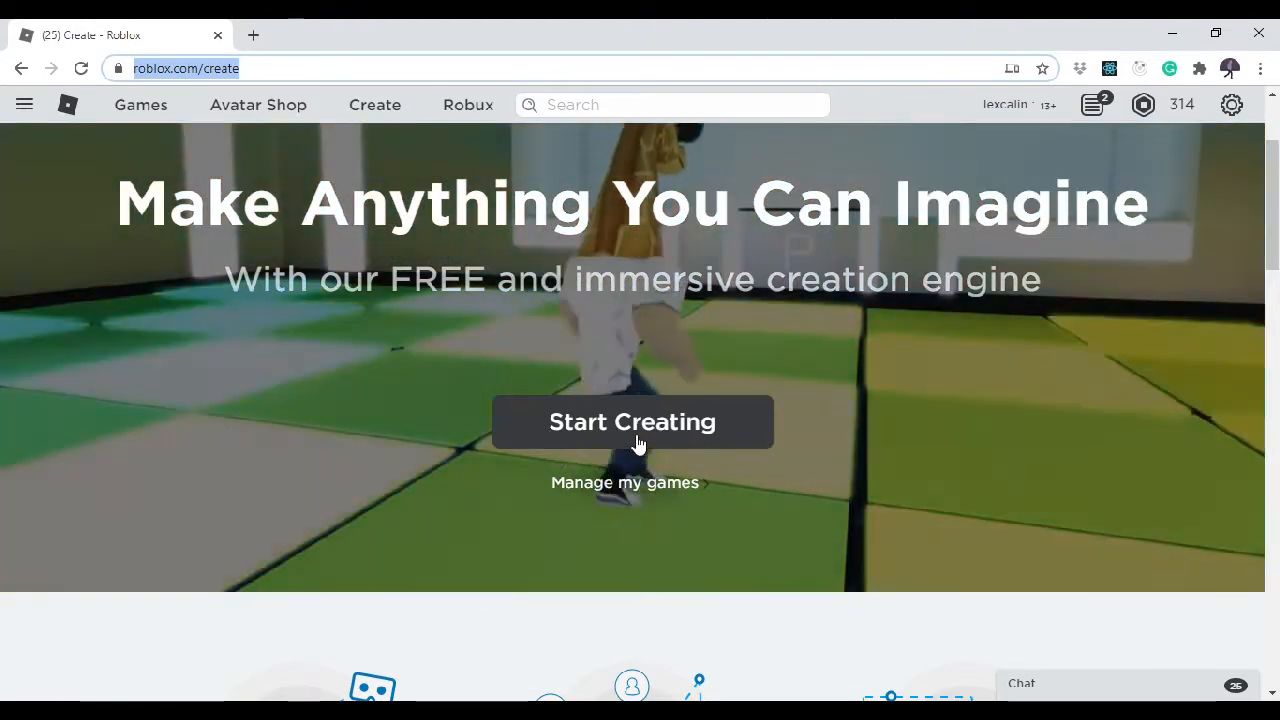
{"action": "left_click", "coordinate": [638, 441]}
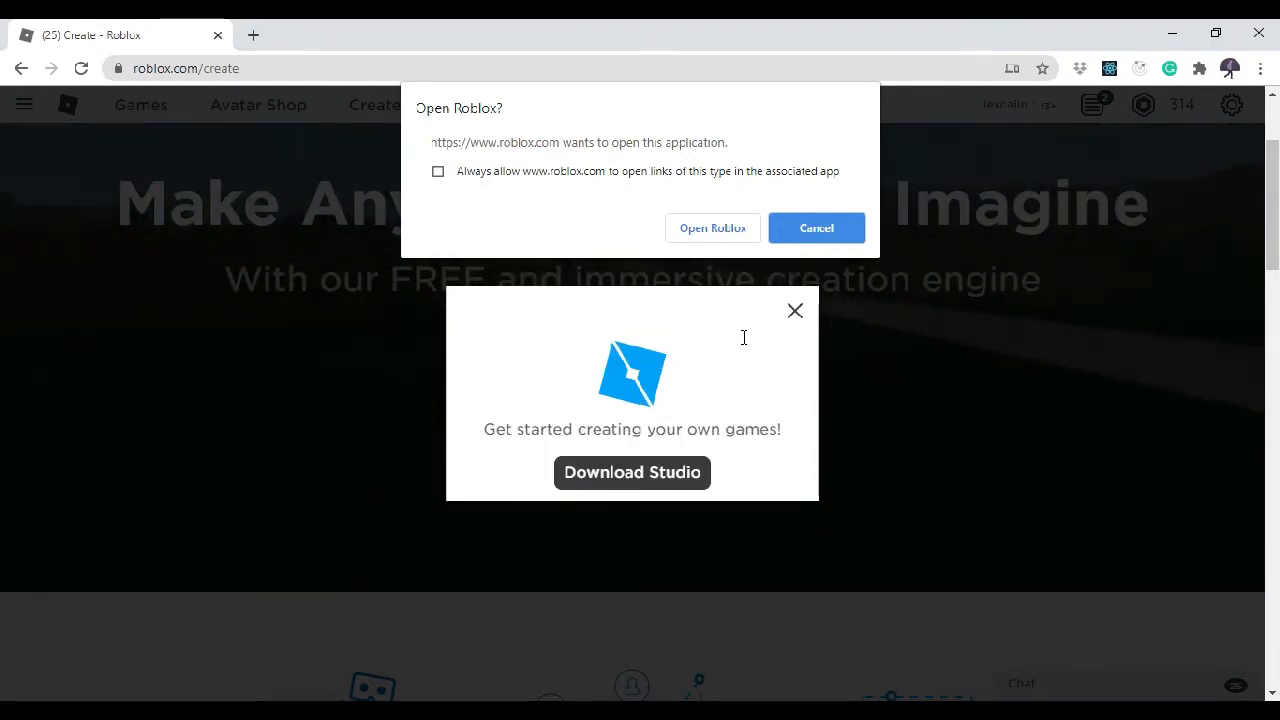
{"action": "left_click", "coordinate": [814, 234]}
{"action": "left_click", "coordinate": [795, 314]}
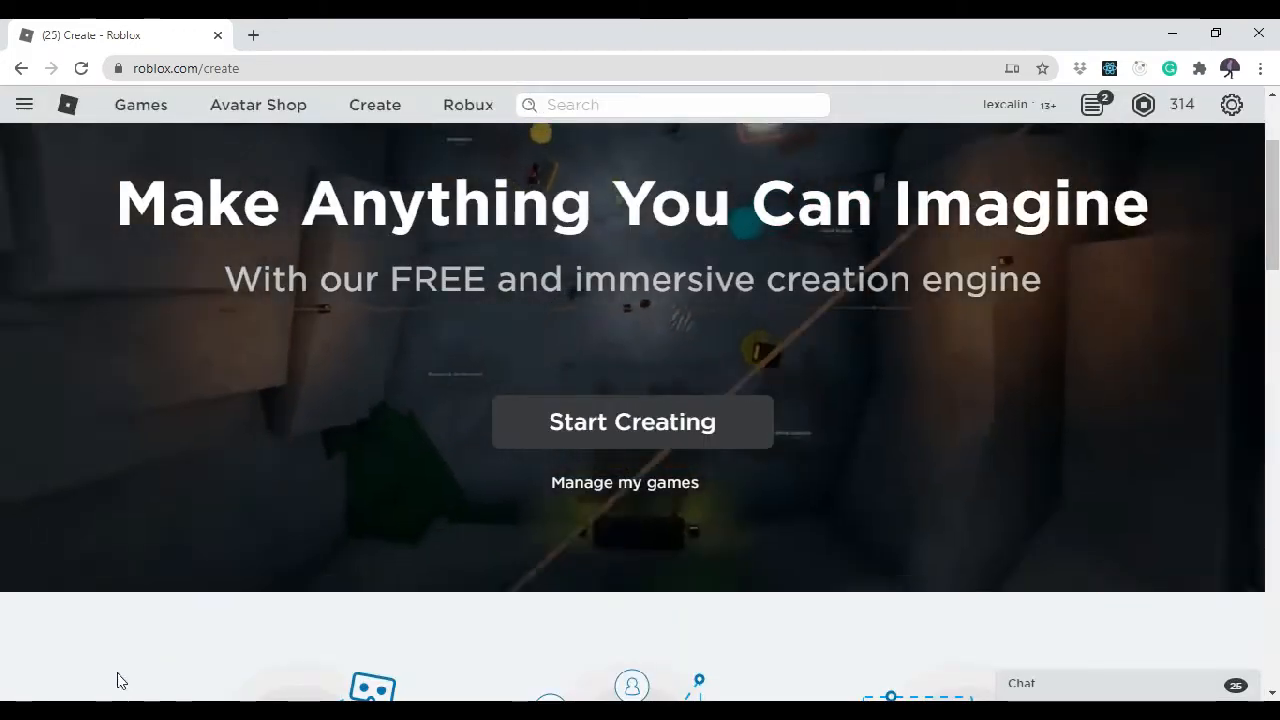
Step: Find Roblox Studio with the Windows search and launch it
{"action": "key", "text": "super"}
{"action": "type", "text": "roblo"}
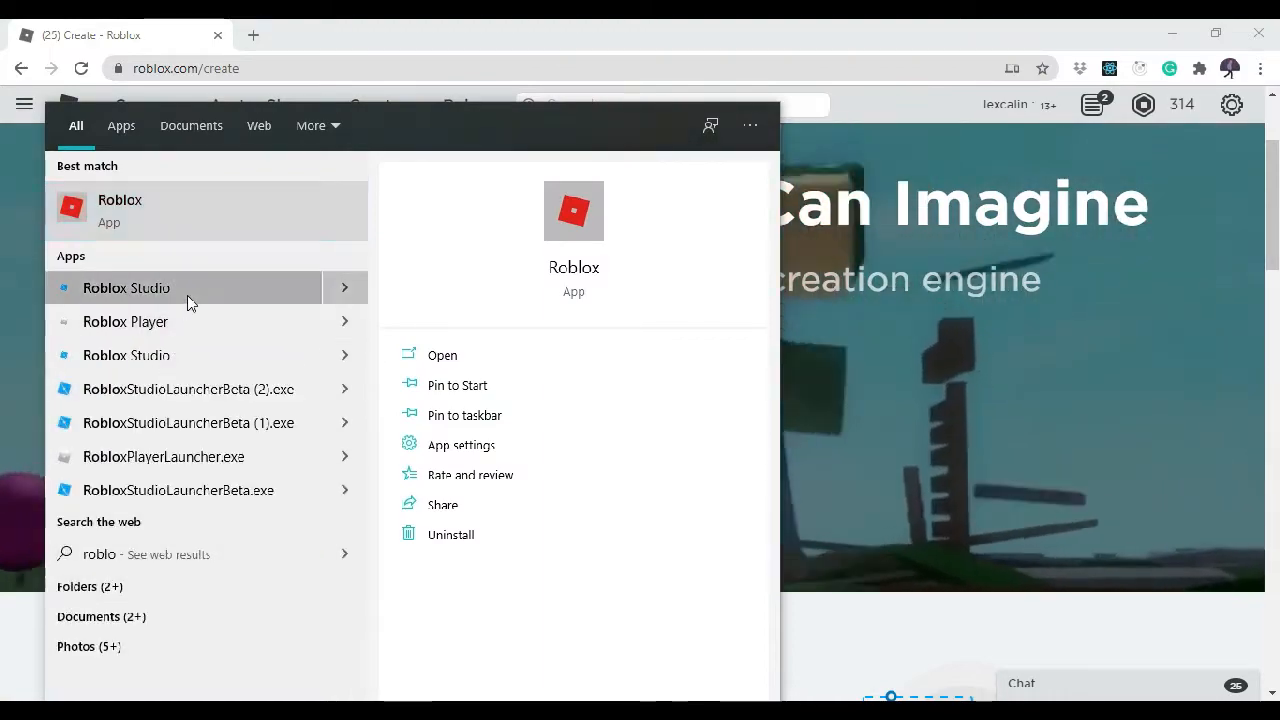
{"action": "left_click", "coordinate": [187, 295]}
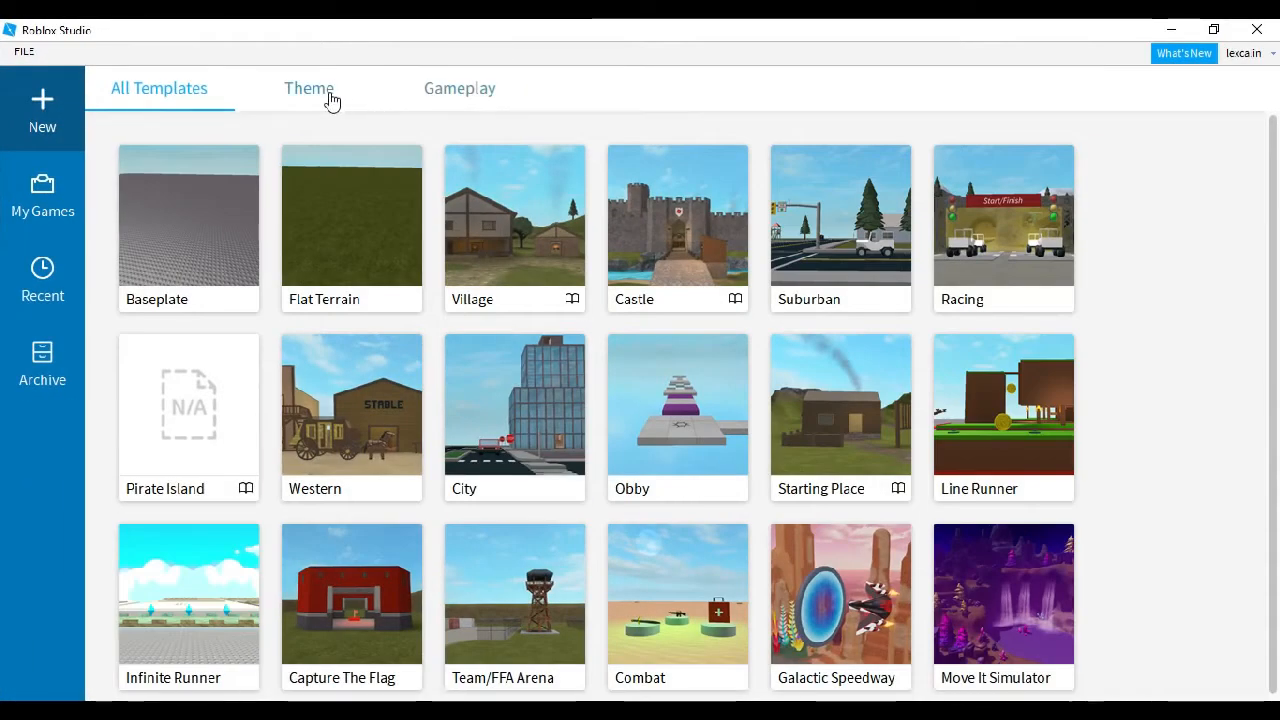
Step: Browse the Theme templates, return to all templates and create a new place from Baseplate
{"action": "left_click", "coordinate": [332, 100]}
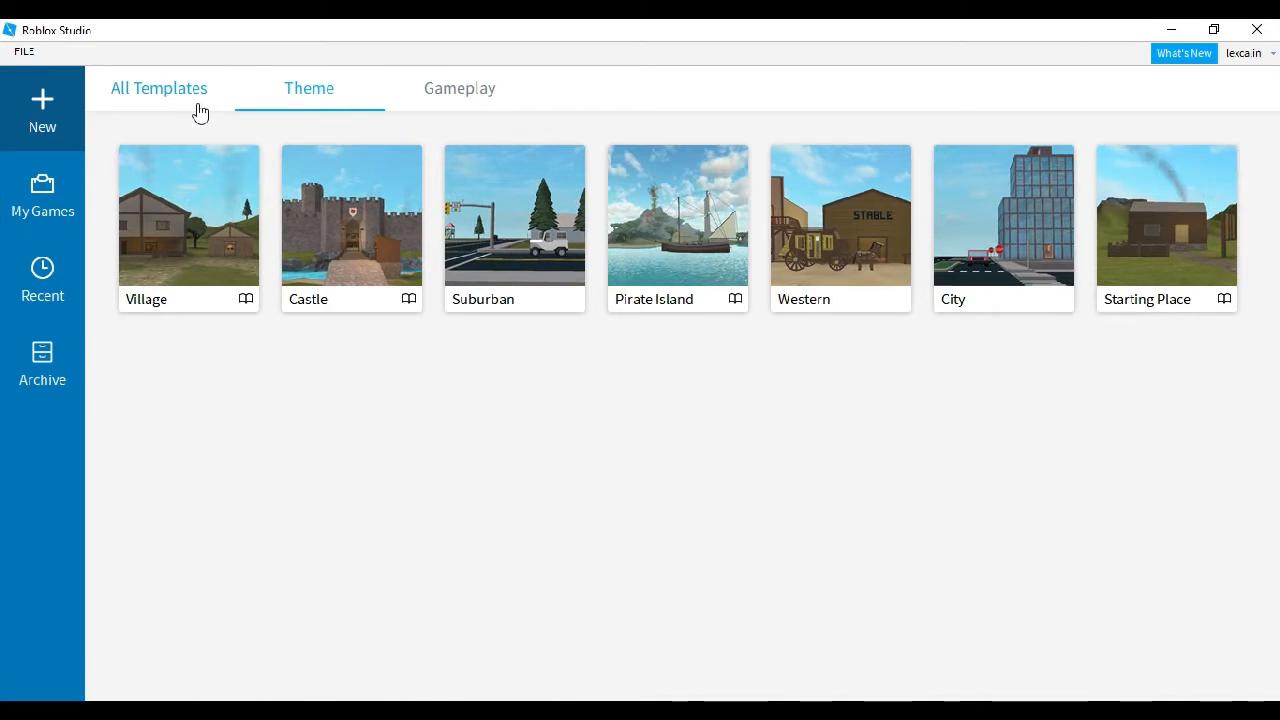
{"action": "left_click", "coordinate": [158, 100]}
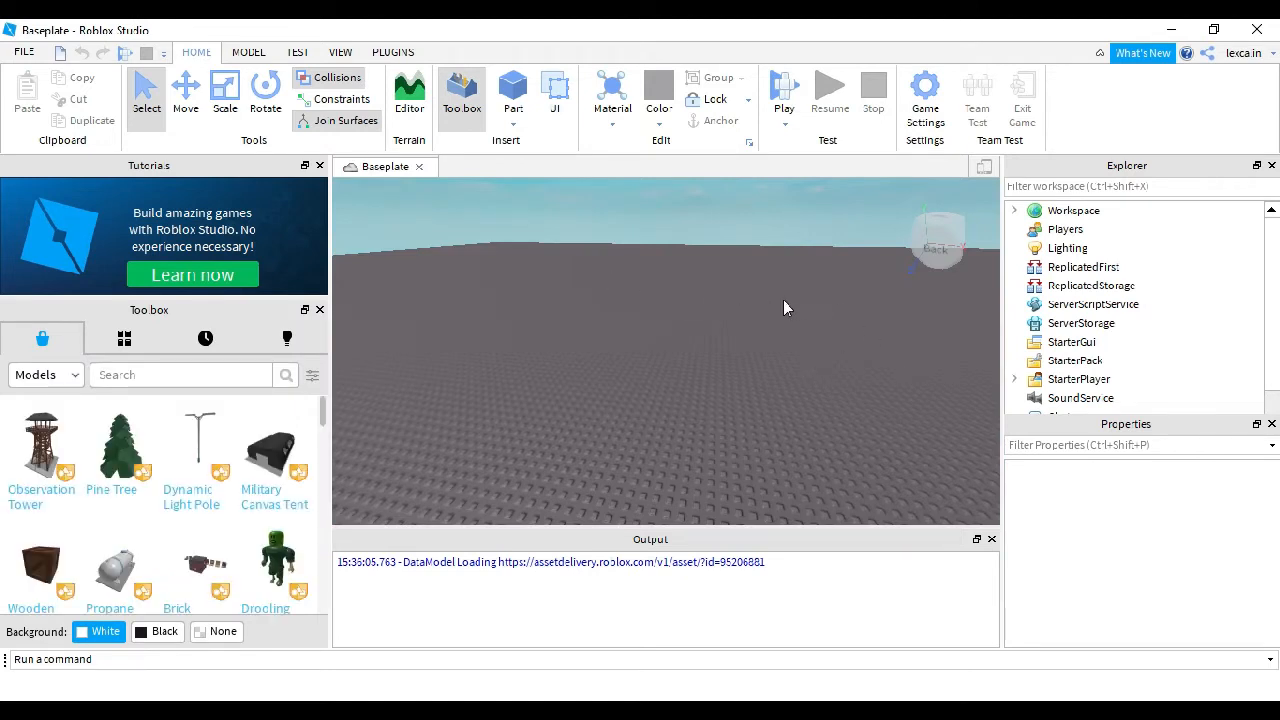
Step: Insert a SpawnLocation object onto the baseplate
{"action": "right_click_drag", "start_coordinate": [703, 351], "coordinate": [703, 351]}
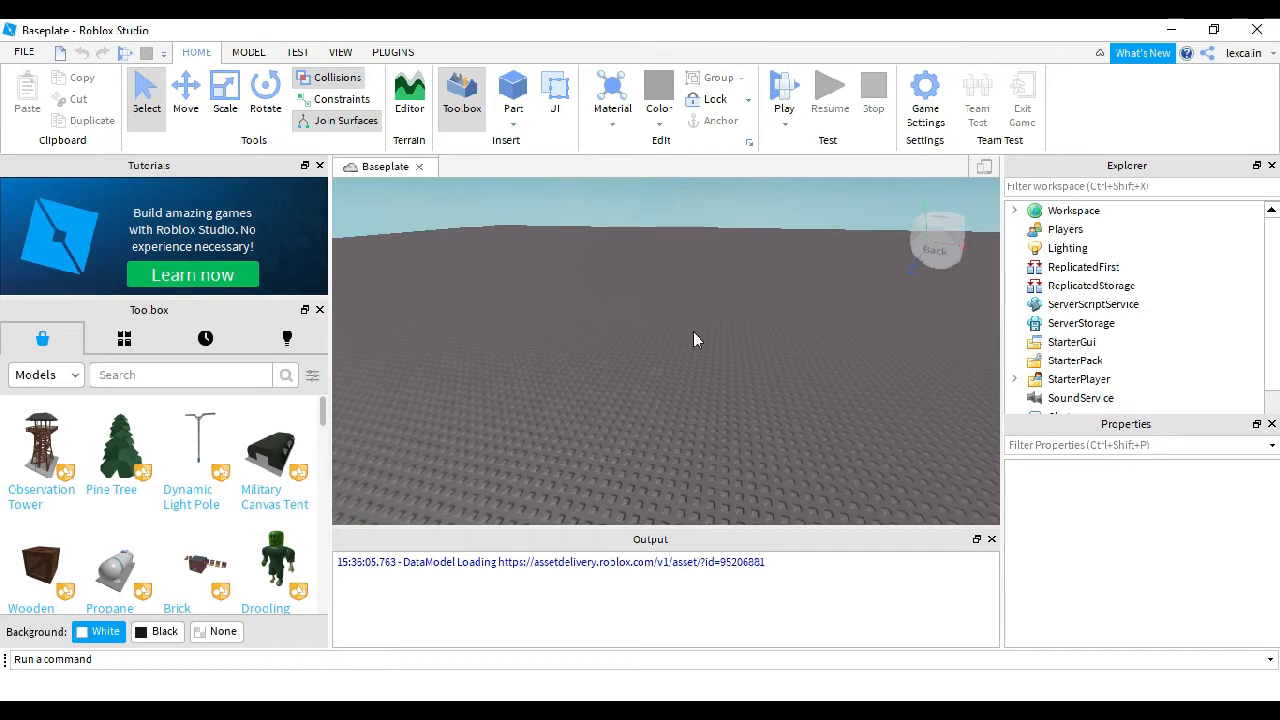
{"action": "right_click", "coordinate": [611, 384]}
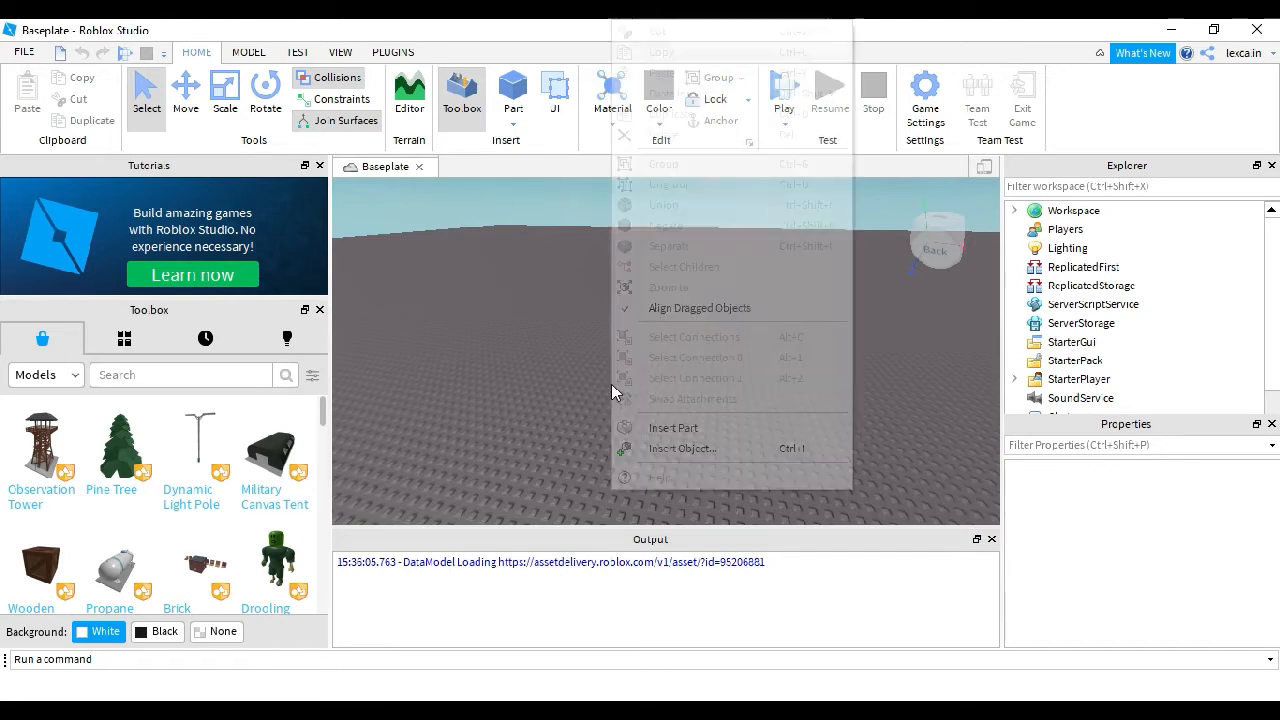
{"action": "left_click", "coordinate": [600, 382]}
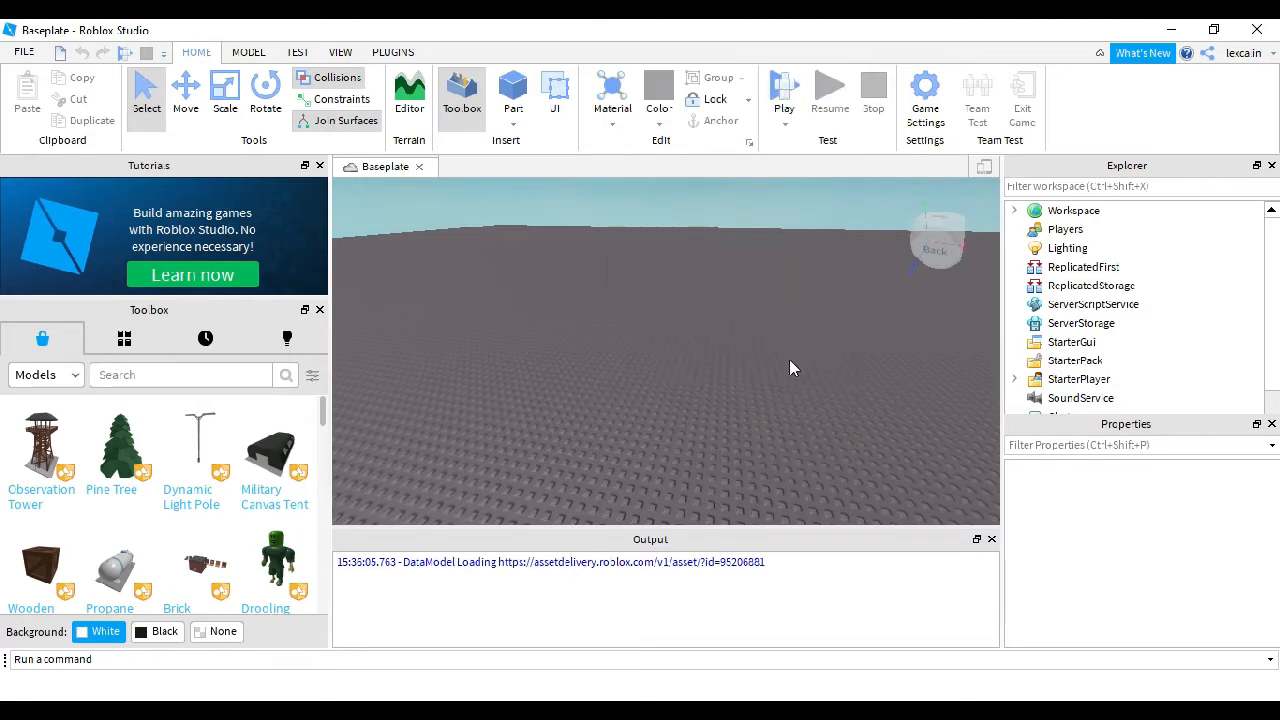
{"action": "right_click", "coordinate": [603, 379]}
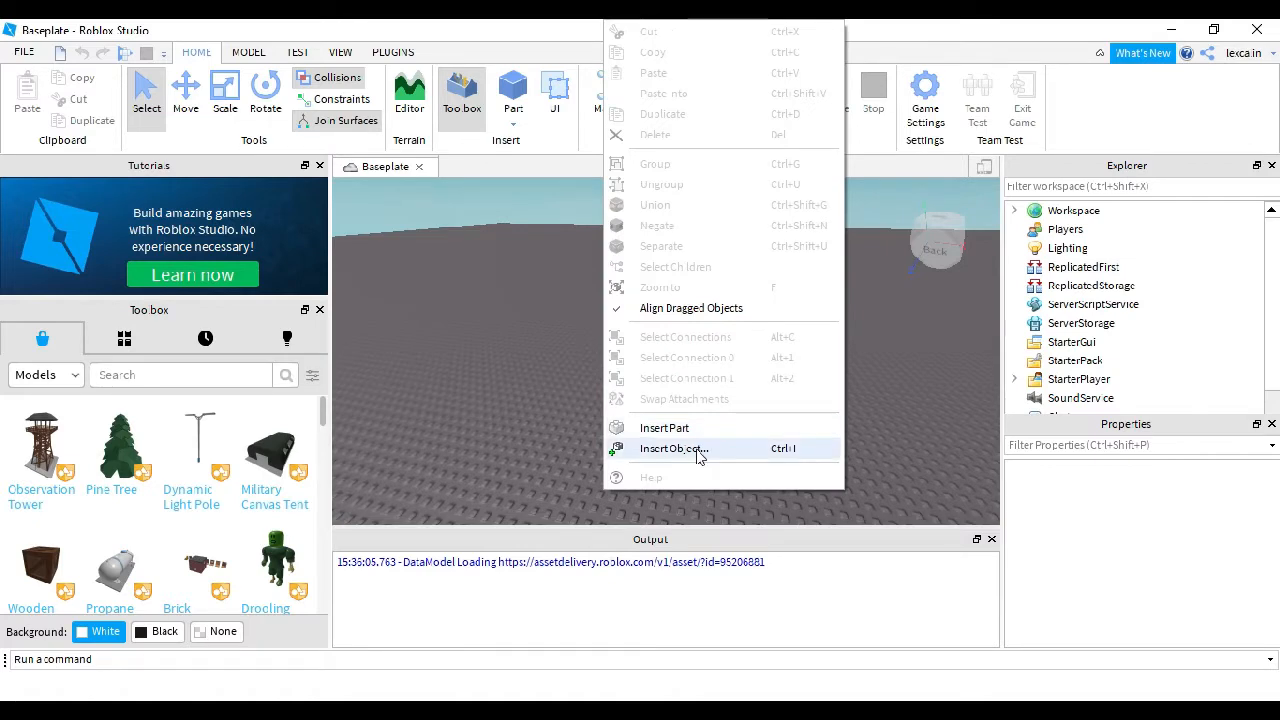
{"action": "left_click", "coordinate": [697, 452]}
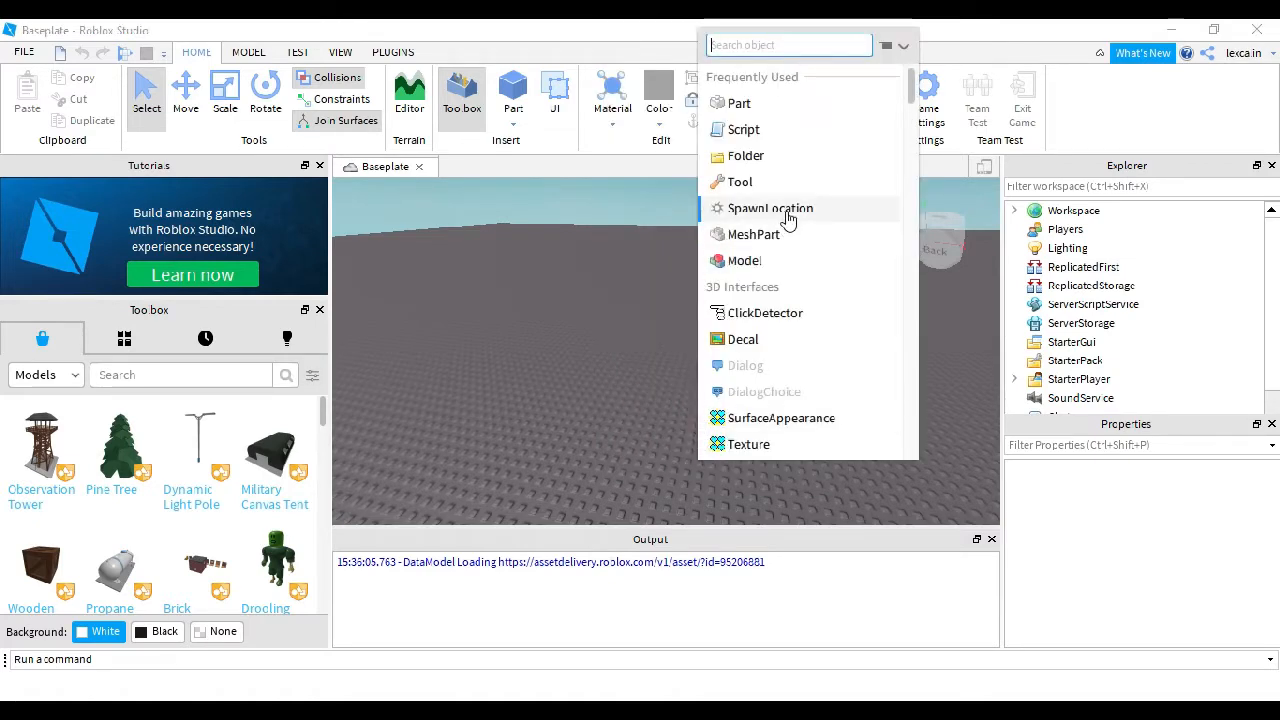
{"action": "left_click", "coordinate": [787, 212]}
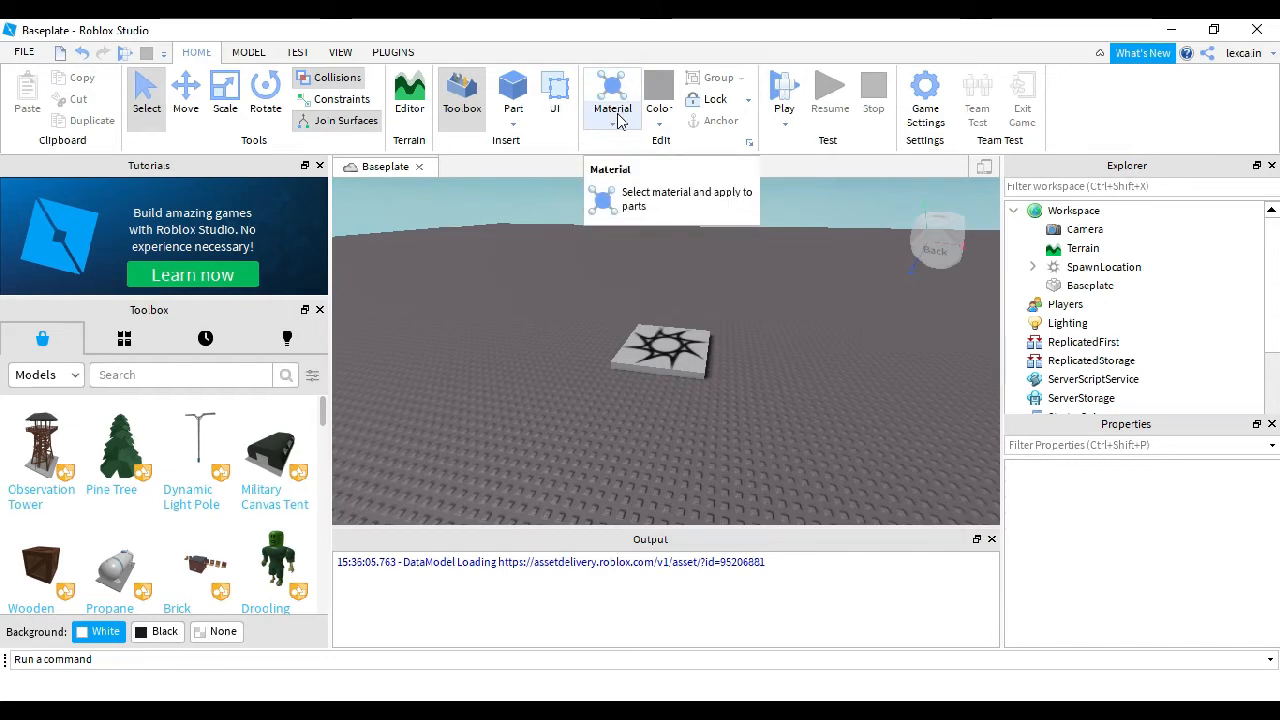
Step: Insert a block part and move it off the spawn location onto the baseplate just behind it
{"action": "left_click", "coordinate": [511, 122]}
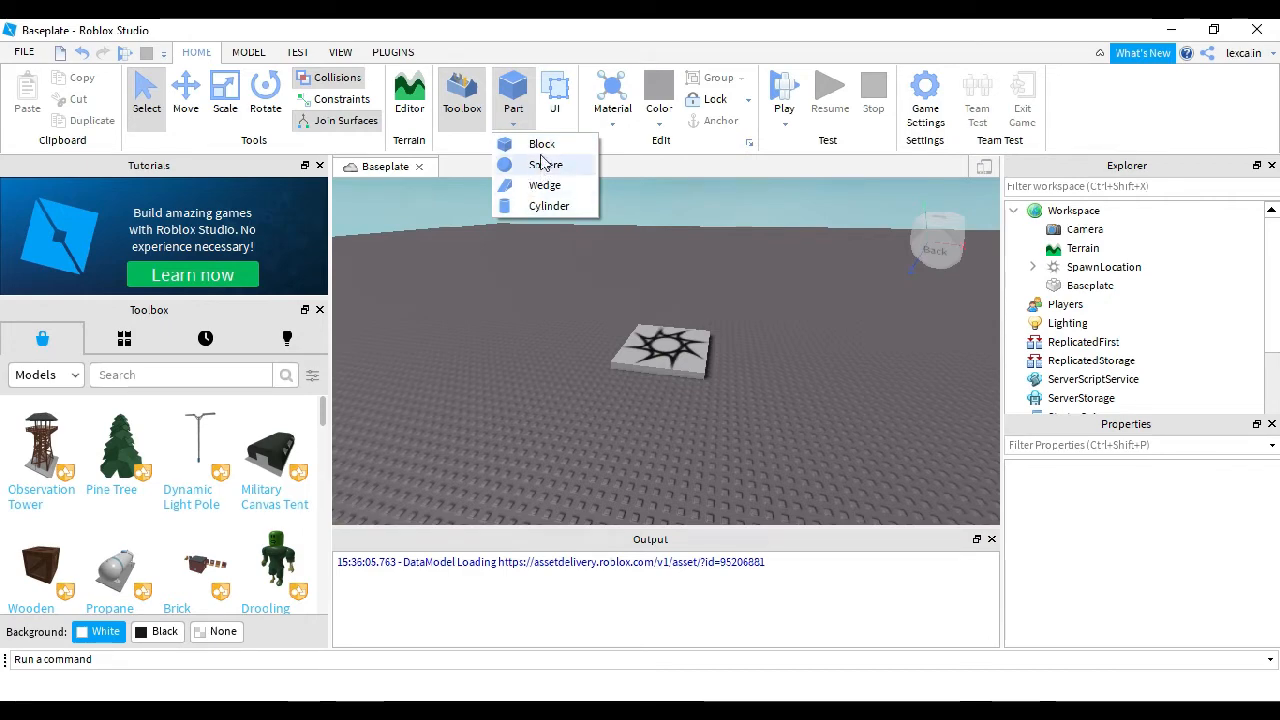
{"action": "left_click", "coordinate": [541, 146]}
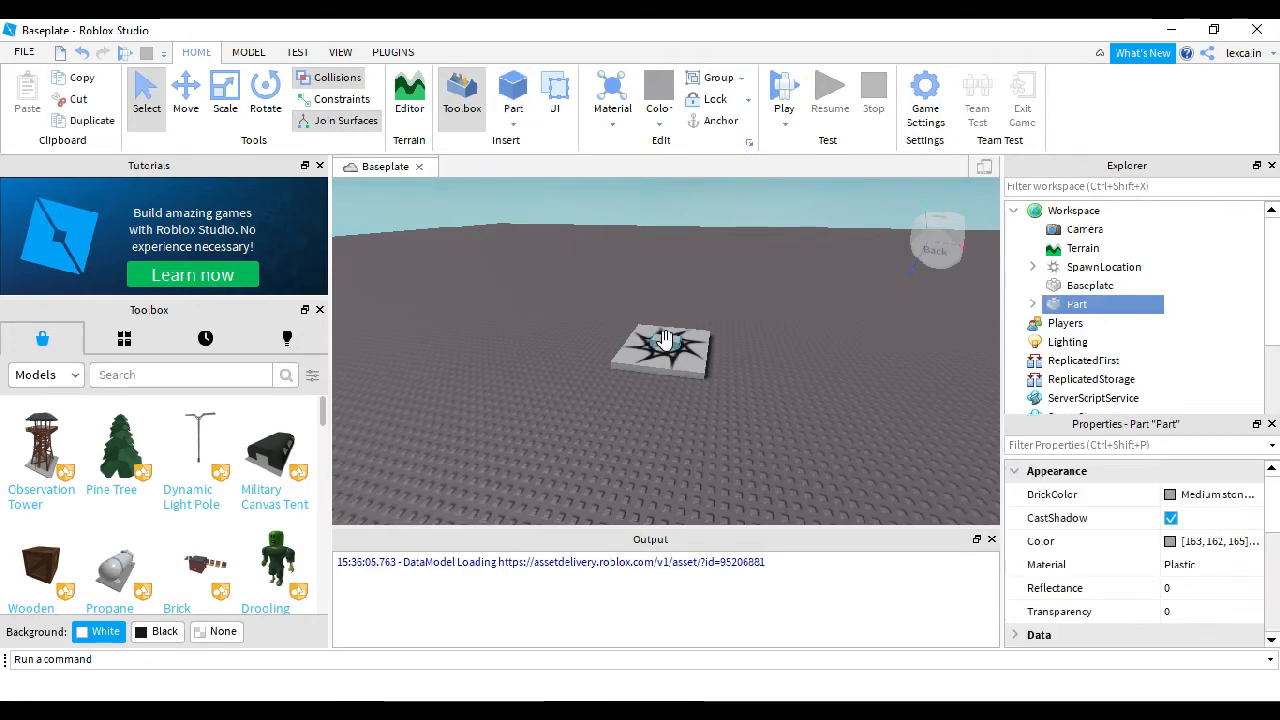
{"action": "left_click_drag", "start_coordinate": [672, 320], "coordinate": [674, 322]}
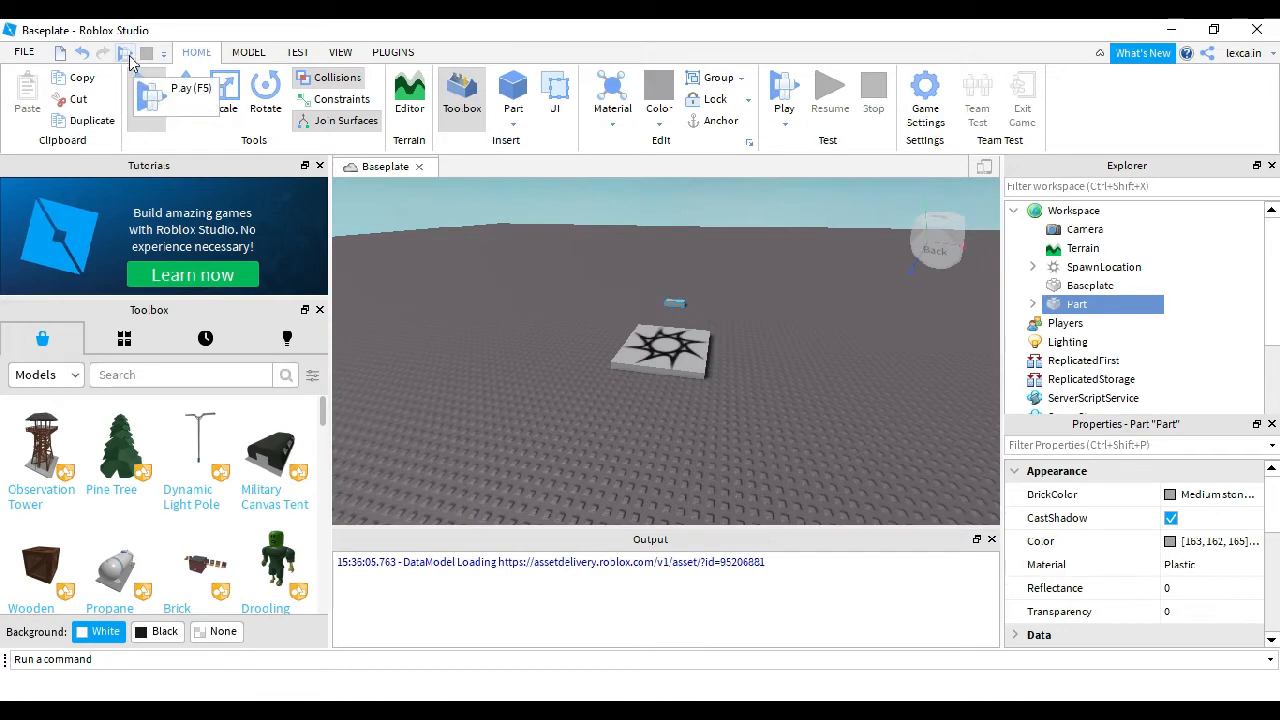
Step: Start a play test and look around the spawn location and block from behind the character
{"action": "left_click", "coordinate": [125, 54]}
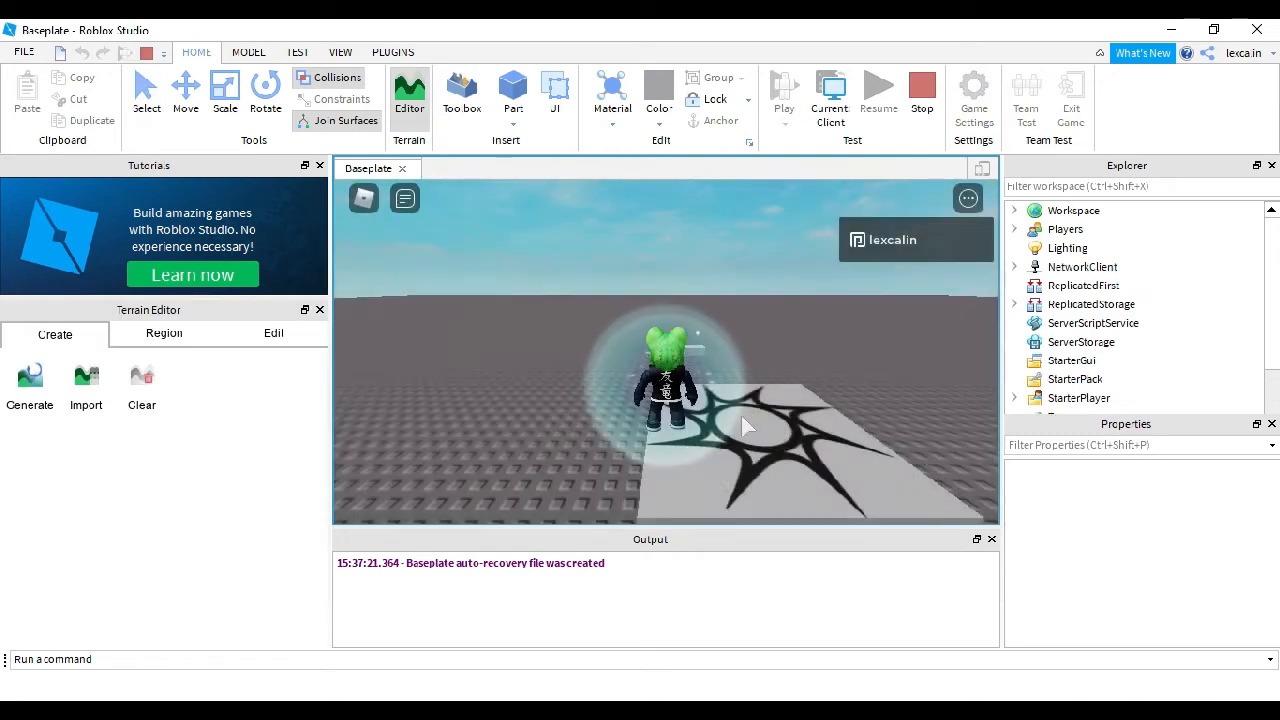
{"action": "right_click_drag", "start_coordinate": [800, 385], "coordinate": [802, 347]}
{"action": "key", "text": "w"}
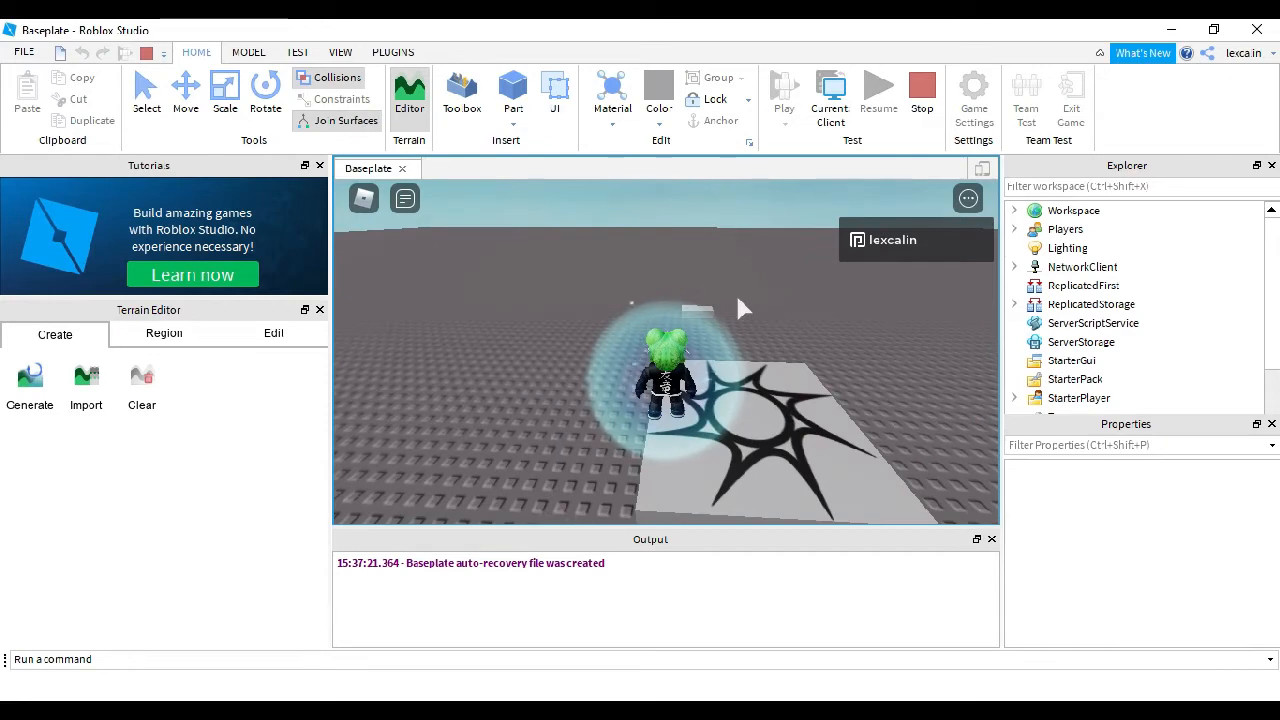
{"action": "key", "text": "w"}
{"action": "right_click_drag", "start_coordinate": [744, 328], "coordinate": [692, 294]}
{"action": "right_click_drag", "start_coordinate": [690, 238], "coordinate": [694, 243]}
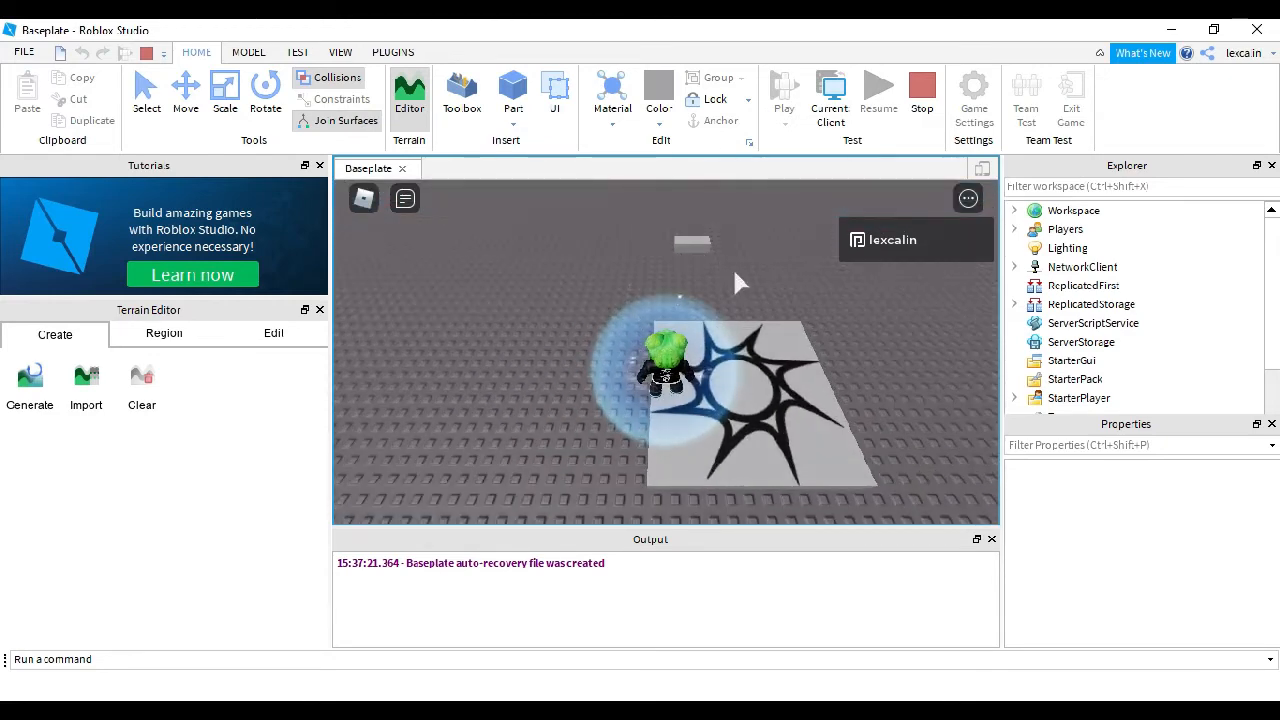
{"action": "key", "text": "w"}
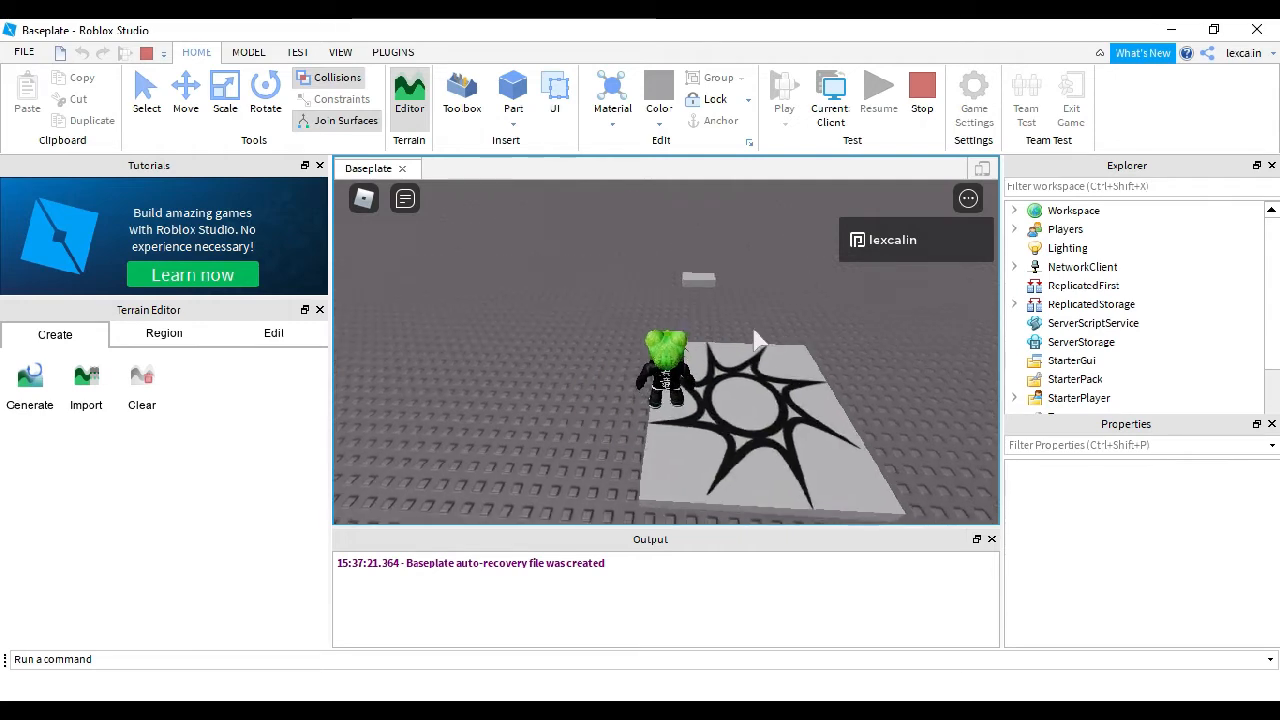
Step: Test walking and jumping with the character around the spawn location, and stop the play test
{"action": "key", "text": "d"}
{"action": "right_click_drag", "start_coordinate": [783, 391], "coordinate": [784, 390]}
{"action": "key", "text": "w"}
{"action": "key", "text": "space"}
{"action": "key", "text": "space"}
{"action": "key", "text": "space"}
{"action": "key", "text": "space"}
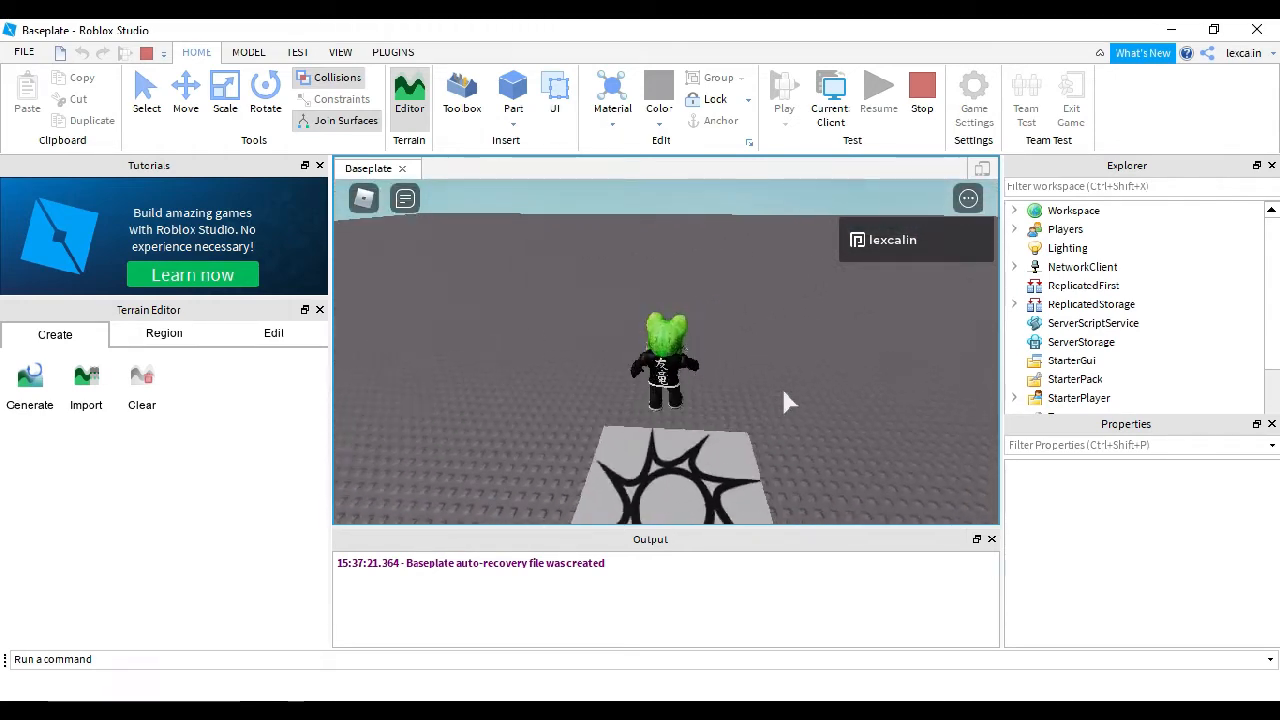
{"action": "key", "text": "w"}
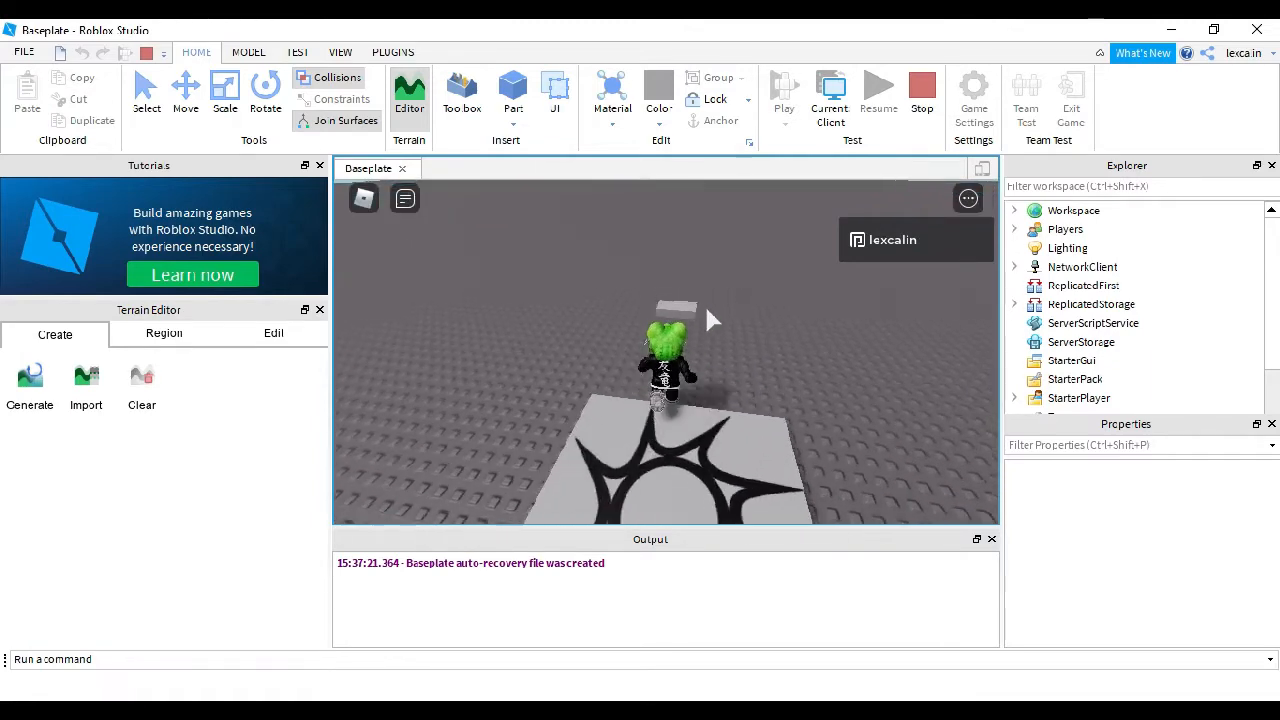
{"action": "key", "text": "a"}
{"action": "key", "text": "s"}
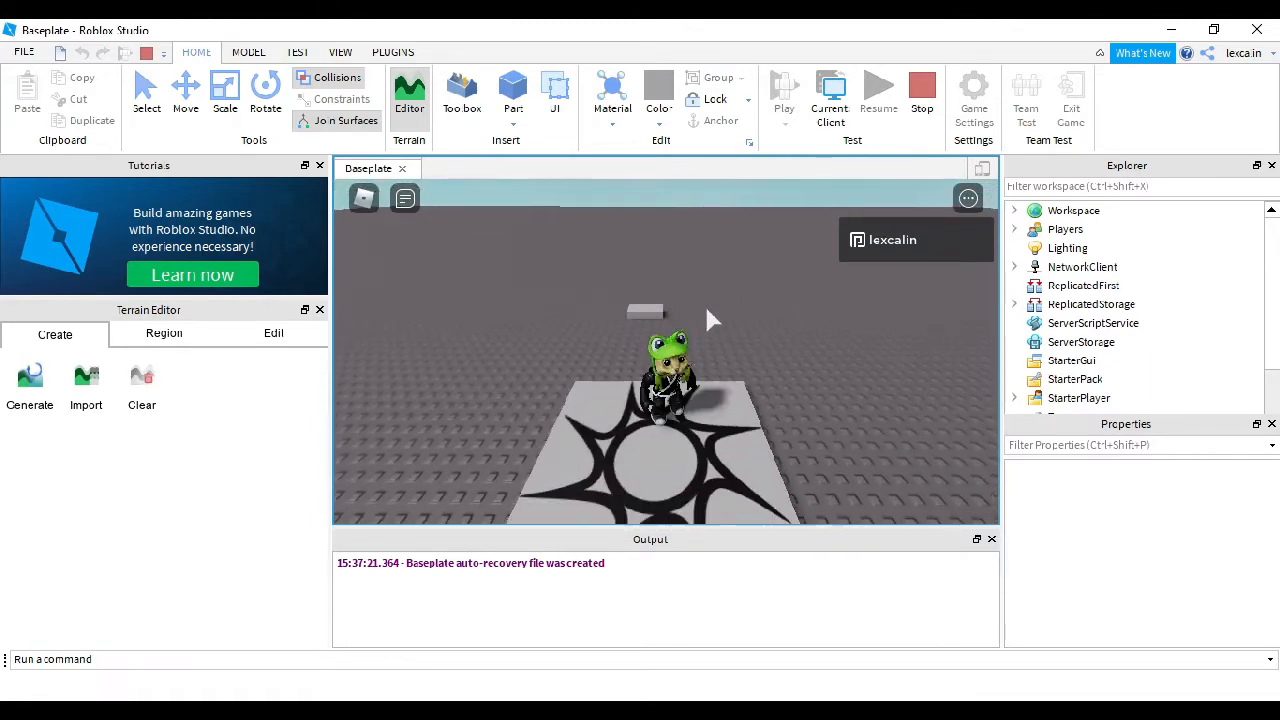
{"action": "left_click", "coordinate": [922, 90]}
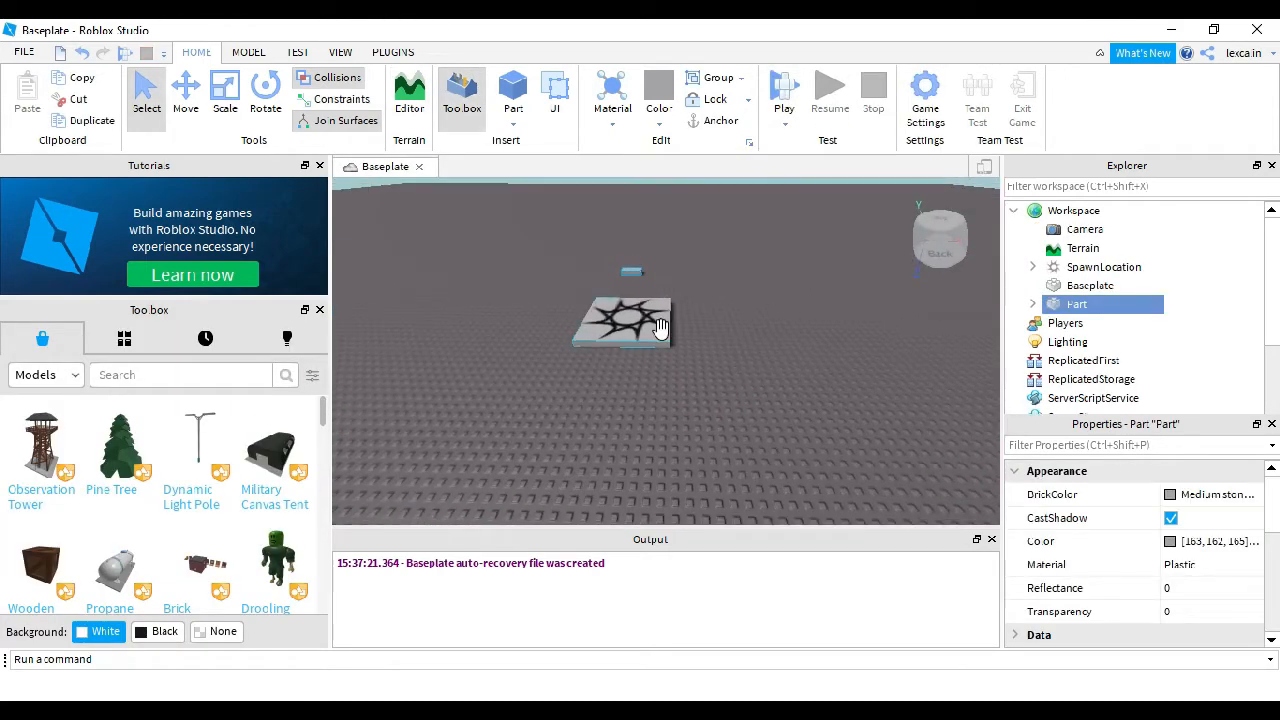
Step: Fly the editor camera forward, backward and sideways around the spawn location and block, and turn it to view them from different angles
{"action": "key", "text": "a"}
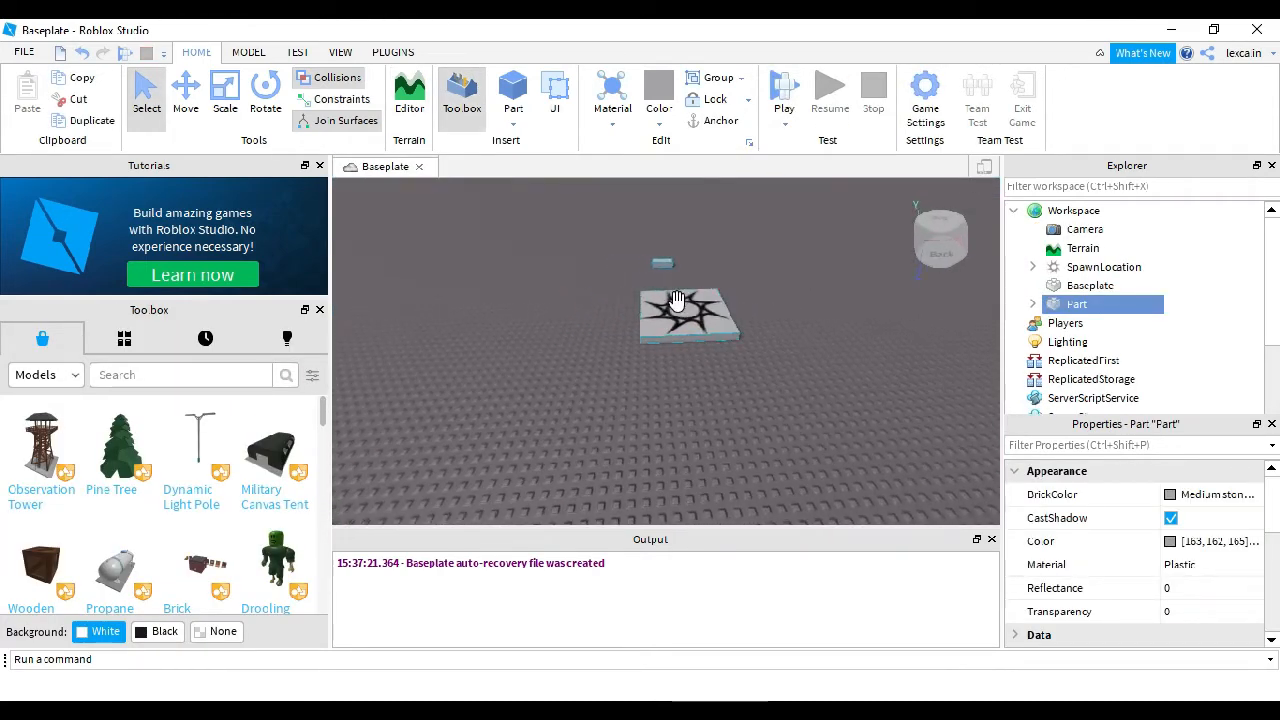
{"action": "key", "text": "d"}
{"action": "key", "text": "w"}
{"action": "key", "text": "a"}
{"action": "key", "text": "d"}
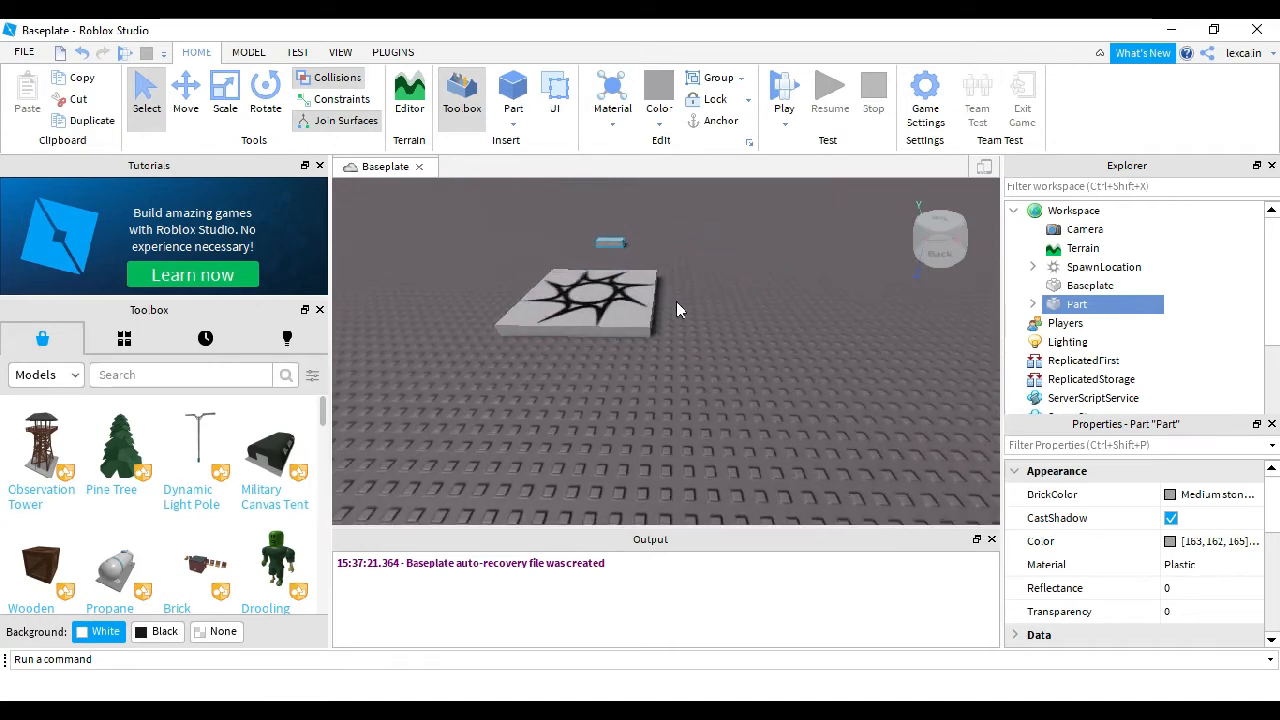
{"action": "key", "text": "s"}
{"action": "key", "text": "e"}
{"action": "key", "text": "a"}
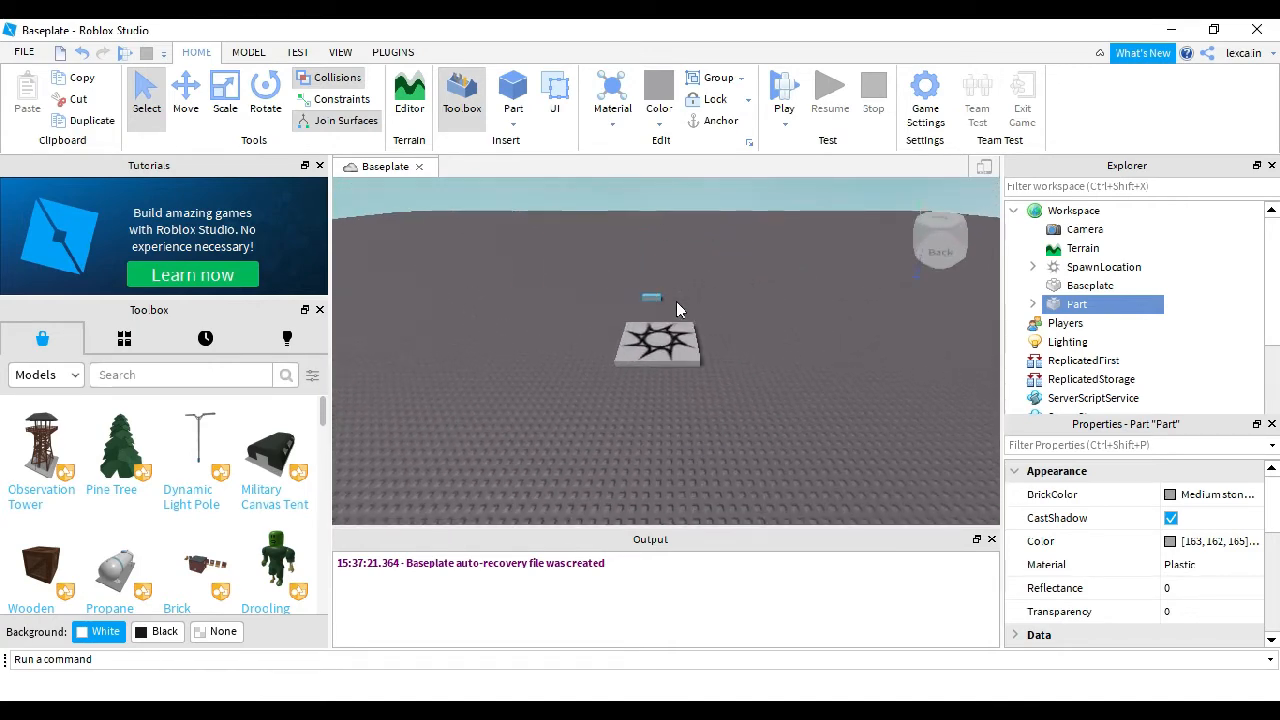
{"action": "key", "text": "w"}
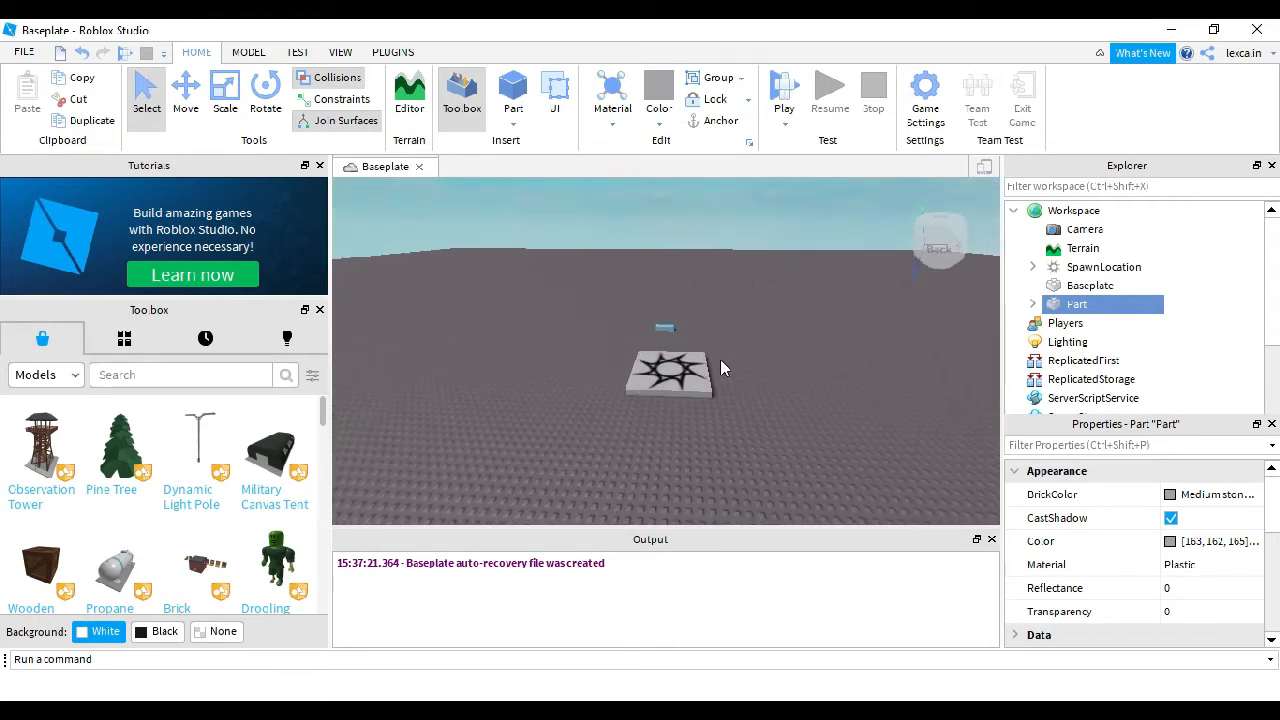
{"action": "right_click_drag", "start_coordinate": [720, 359], "coordinate": [722, 373]}
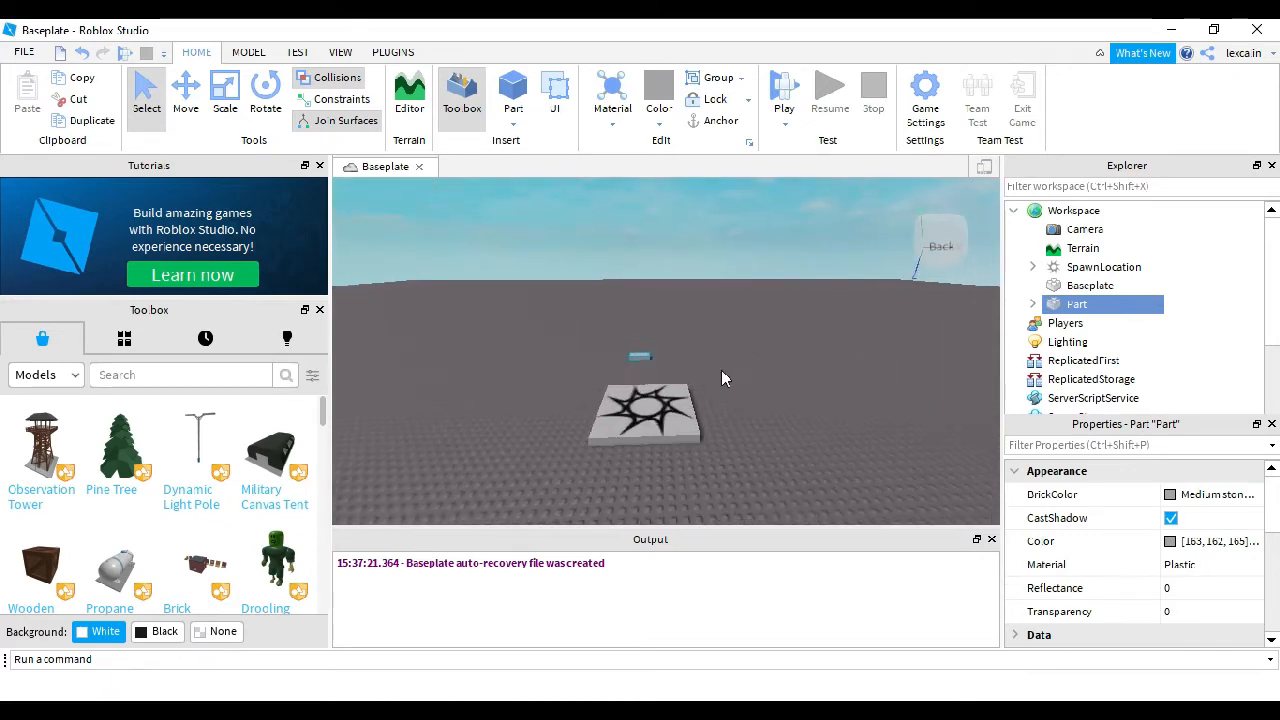
{"action": "key", "text": "w"}
{"action": "key", "text": "s"}
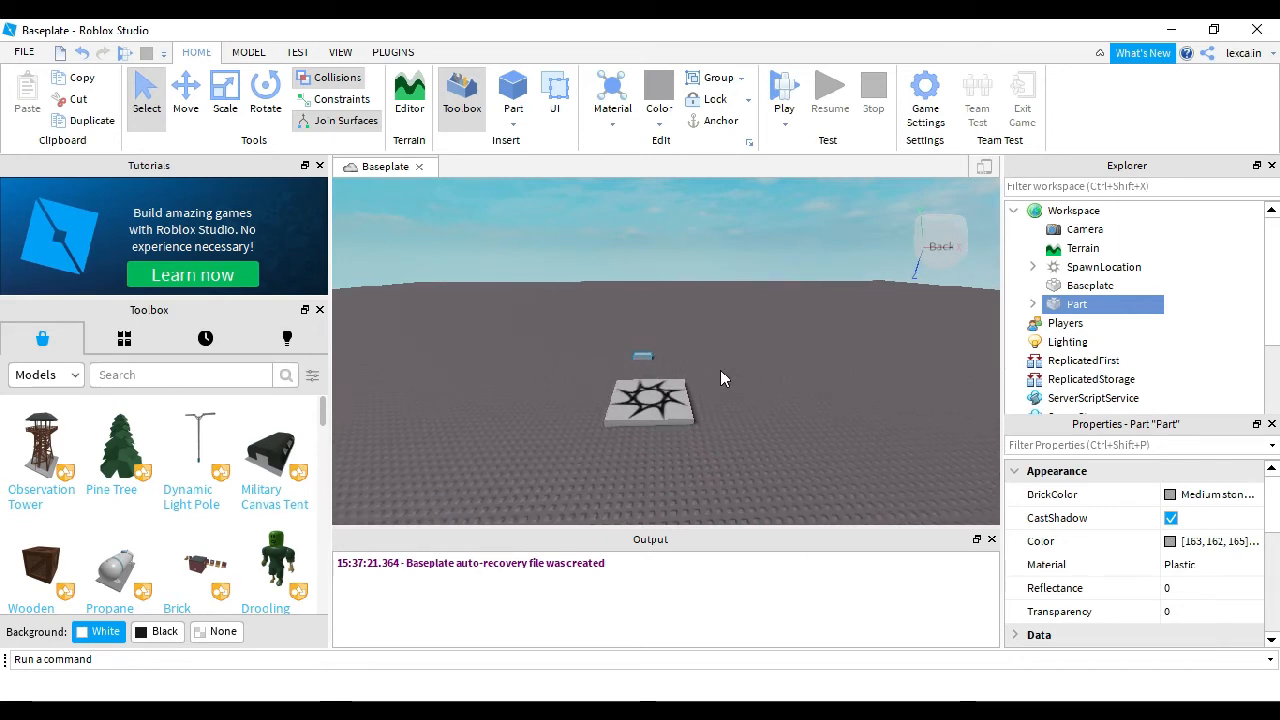
{"action": "key", "text": "a"}
{"action": "key", "text": "d"}
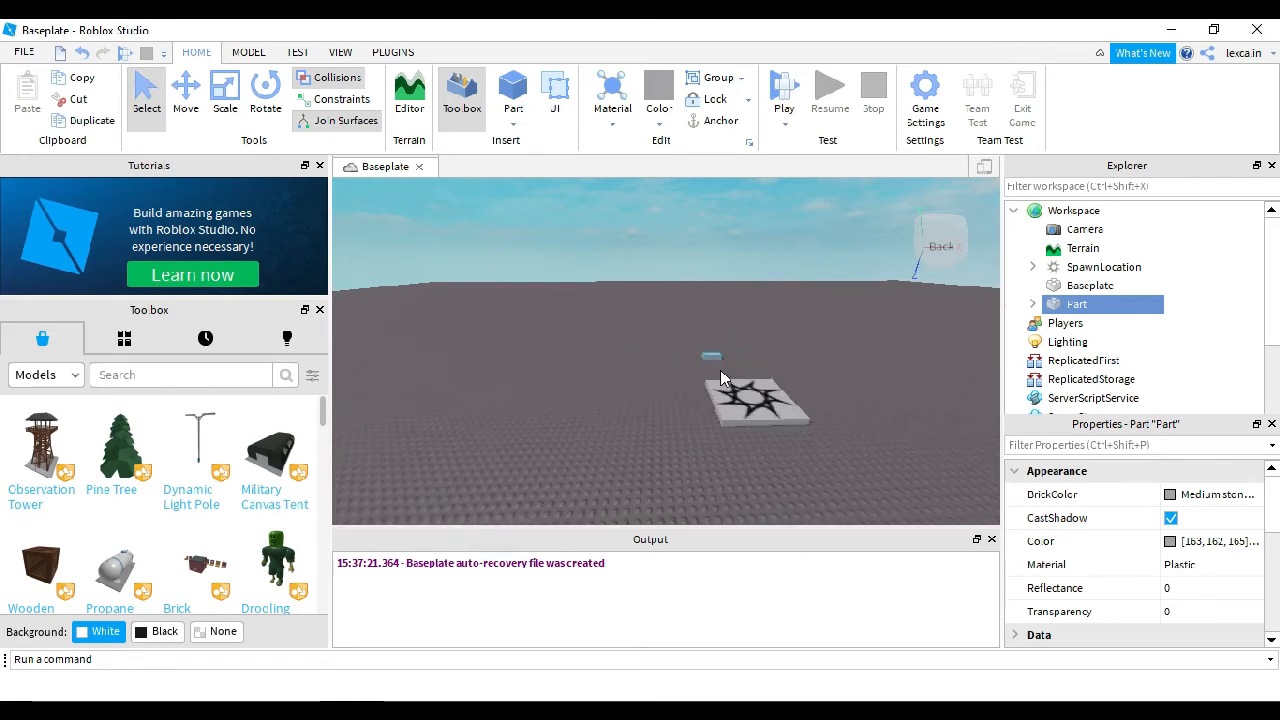
{"action": "right_click_drag", "start_coordinate": [721, 372], "coordinate": [760, 416]}
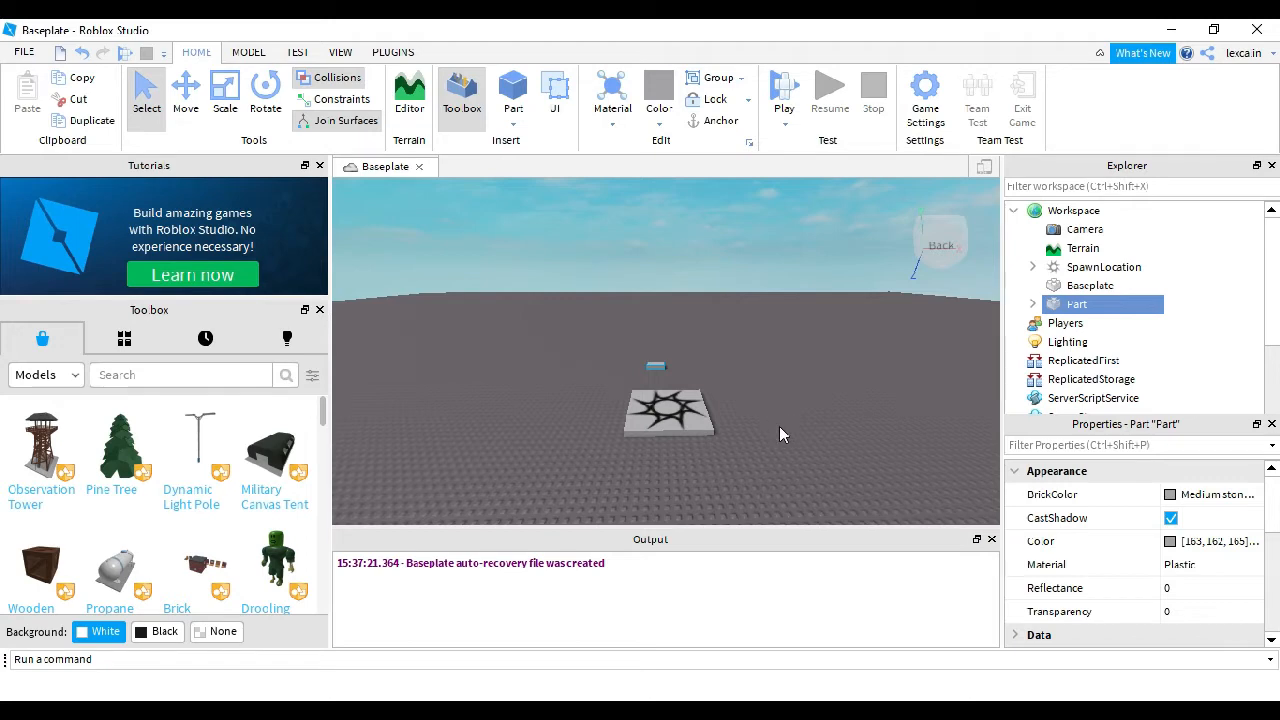
Step: Lower the editor camera towards the baseplate, raise it again and turn it slightly towards the spawn location
{"action": "key", "text": "q"}
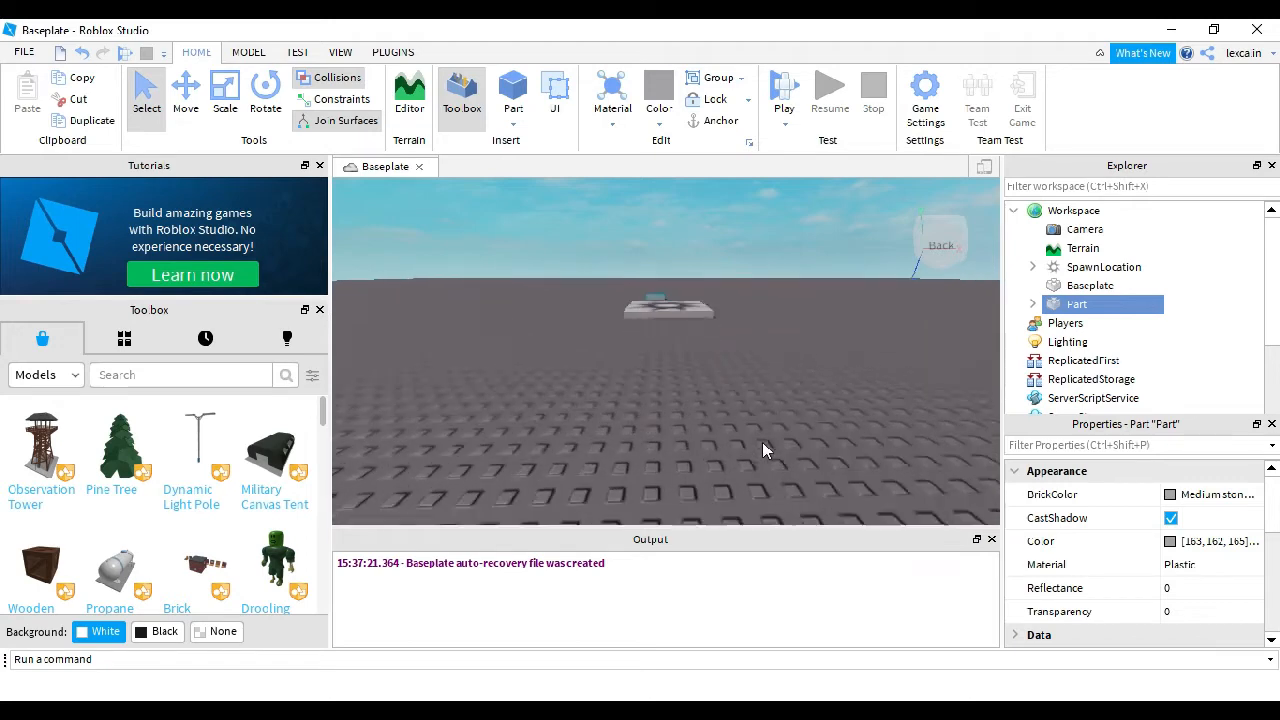
{"action": "key", "text": "e"}
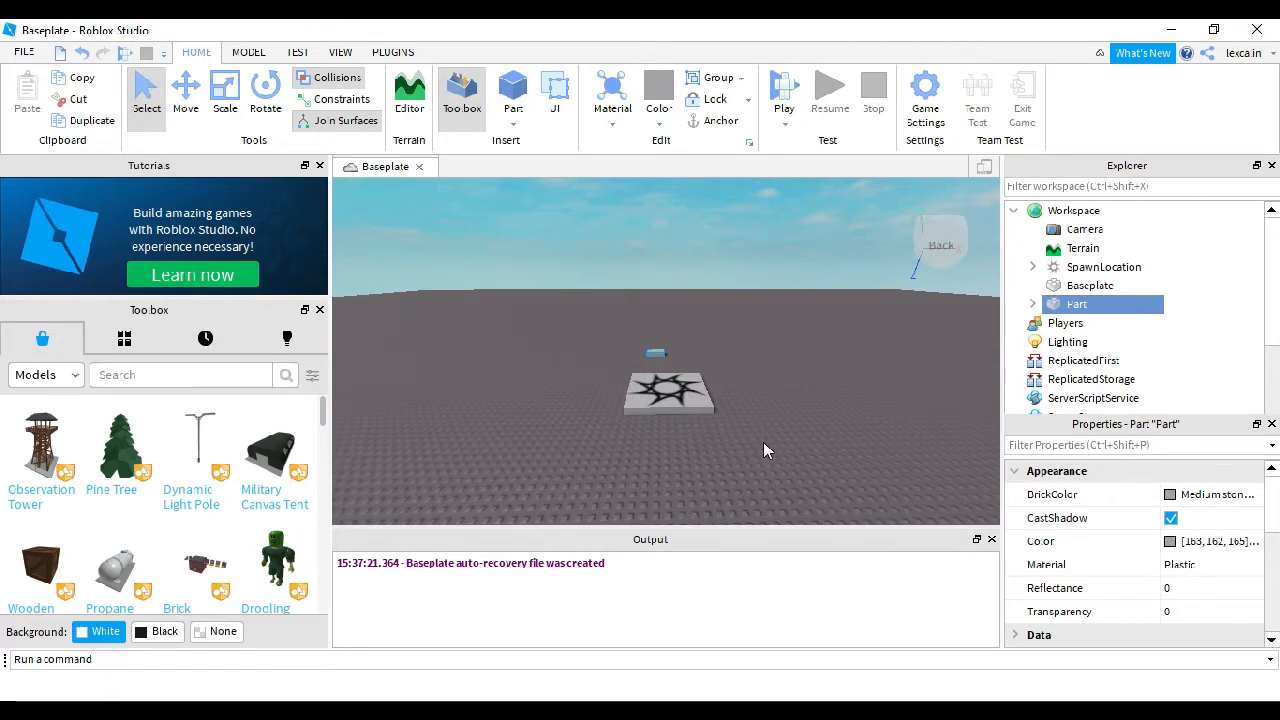
{"action": "right_click_drag", "start_coordinate": [779, 451], "coordinate": [780, 449]}
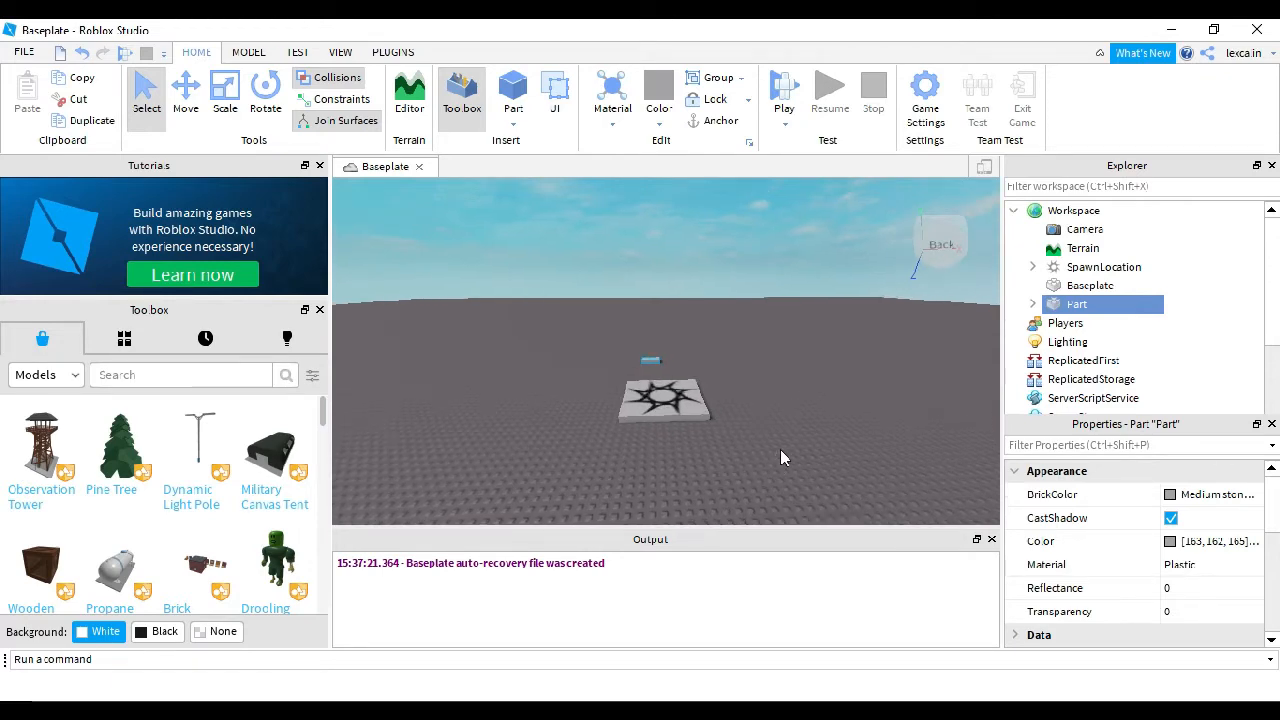
Step: Zoom the editor camera in and out around the spawn location and block, tilting it to practise changing the view
{"action": "scroll", "coordinate": [683, 313], "scroll_direction": "up", "scroll_amount": 5}
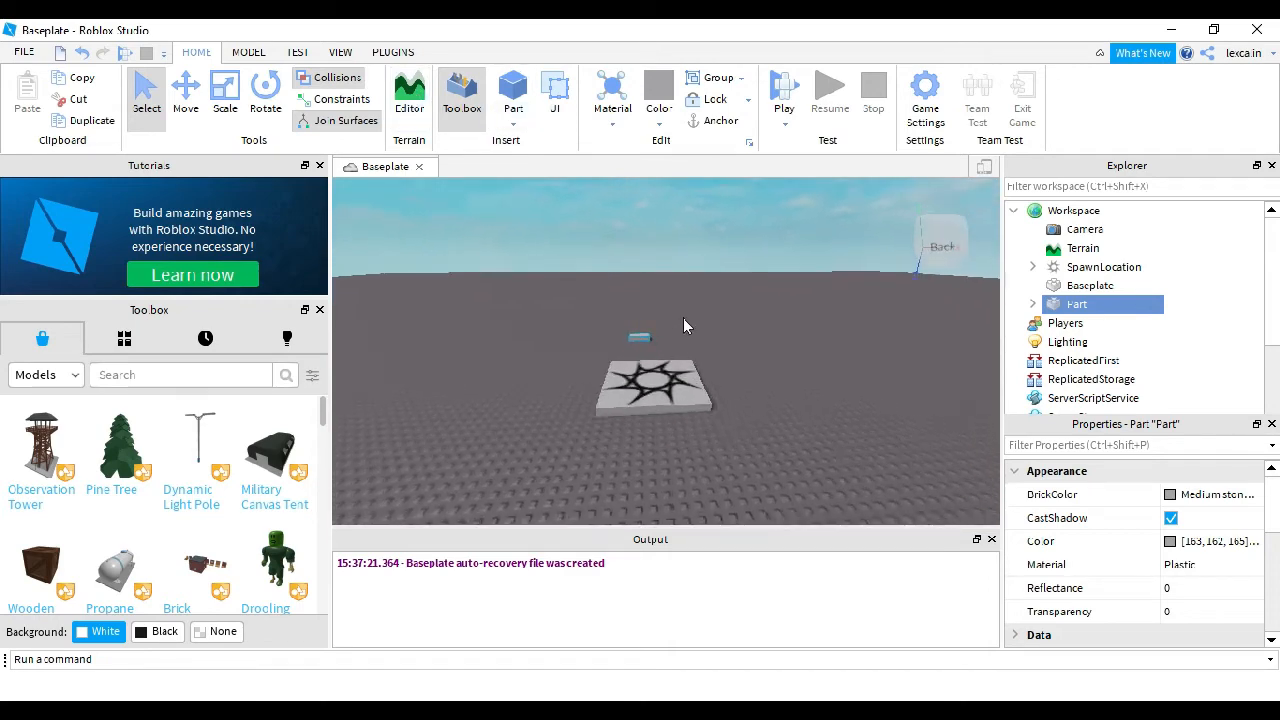
{"action": "scroll", "coordinate": [682, 318], "scroll_direction": "up", "scroll_amount": 4}
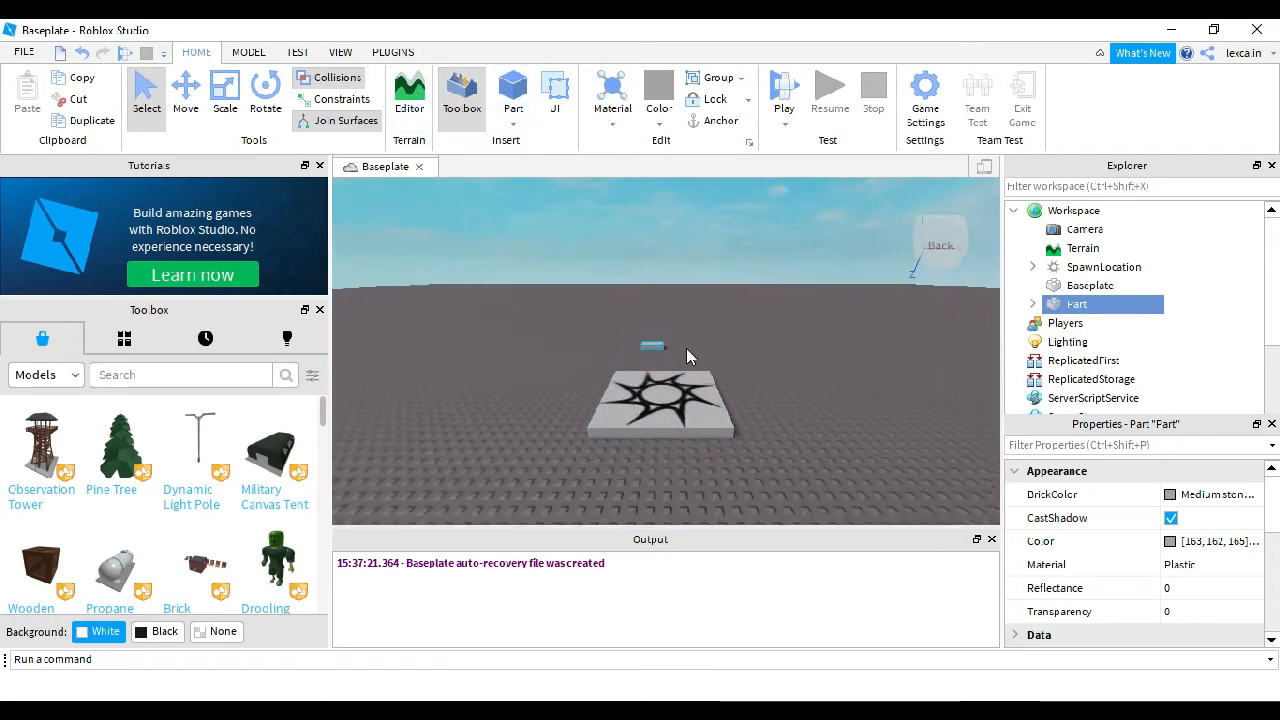
{"action": "scroll", "coordinate": [686, 346], "scroll_direction": "up", "scroll_amount": 1}
{"action": "right_click_drag", "start_coordinate": [686, 346], "coordinate": [642, 296]}
{"action": "scroll", "coordinate": [660, 326], "scroll_direction": "up", "scroll_amount": 4}
{"action": "scroll", "coordinate": [656, 327], "scroll_direction": "down", "scroll_amount": 5}
{"action": "scroll", "coordinate": [658, 322], "scroll_direction": "up", "scroll_amount": 3}
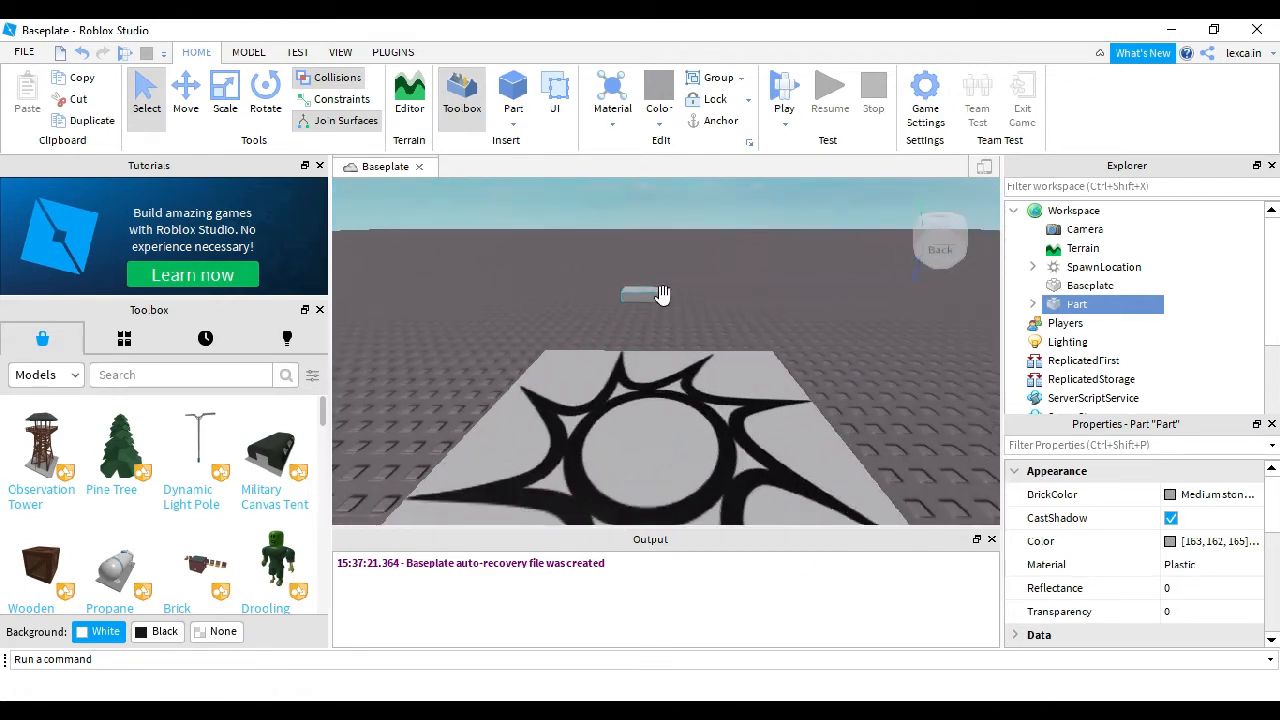
{"action": "right_click_drag", "start_coordinate": [642, 296], "coordinate": [643, 341]}
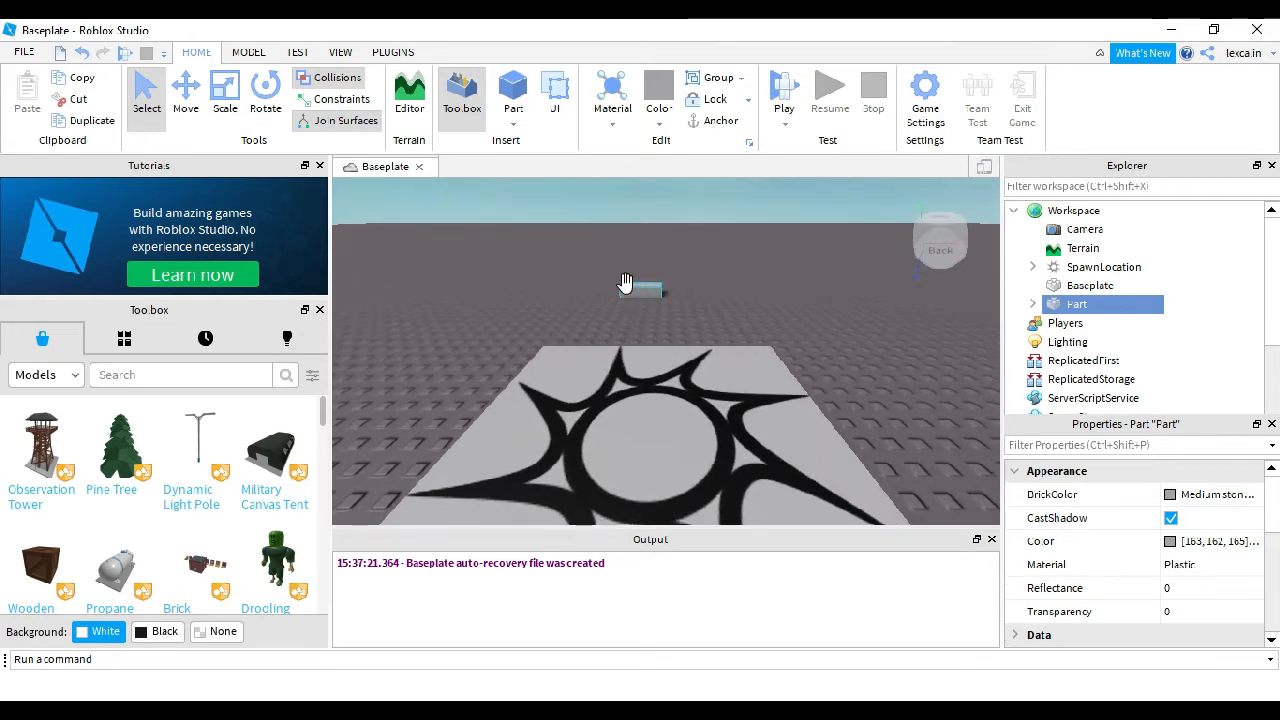
Step: Activate the Move tool for the block and examine its movement handles from close up and farther away
{"action": "left_click", "coordinate": [194, 93]}
{"action": "mouse_move", "coordinate": [645, 285]}
{"action": "left_mouse_down"}
{"action": "mouse_move", "coordinate": [699, 290]}
{"action": "mouse_move", "coordinate": [657, 300]}
{"action": "left_mouse_up"}
{"action": "scroll", "coordinate": [701, 334], "scroll_direction": "up", "scroll_amount": 5}
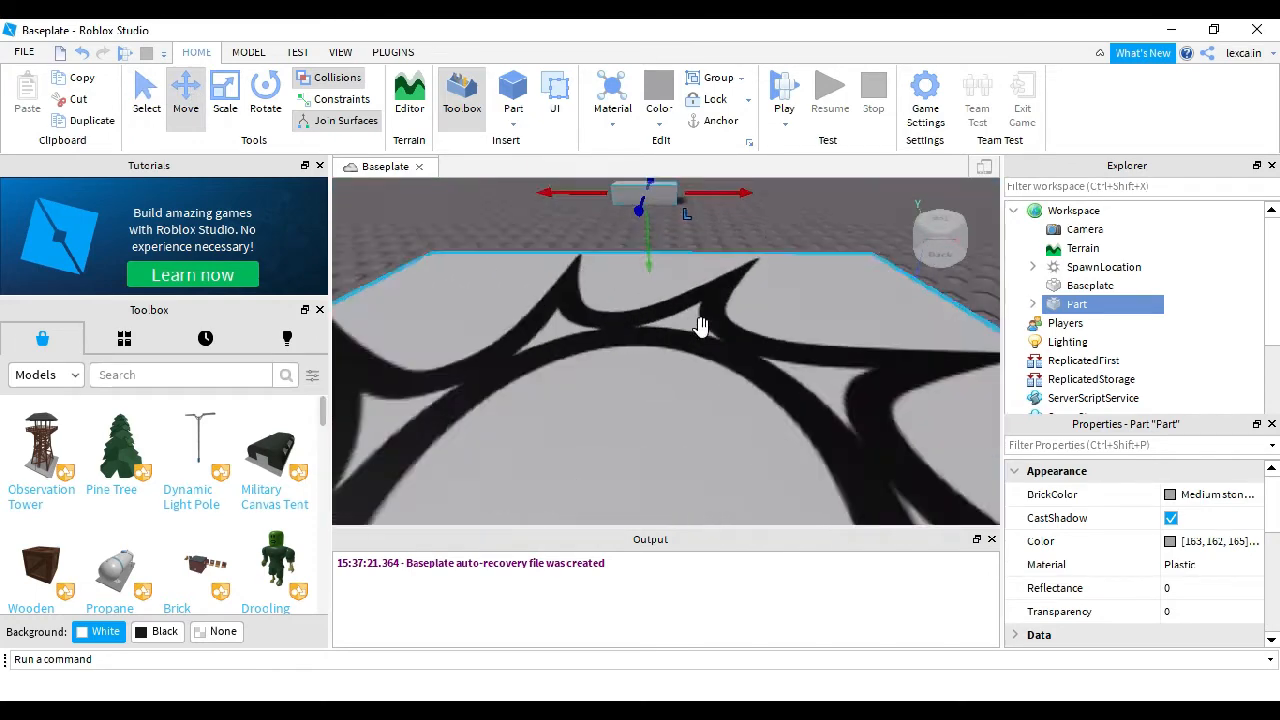
{"action": "scroll", "coordinate": [700, 325], "scroll_direction": "down", "scroll_amount": 10}
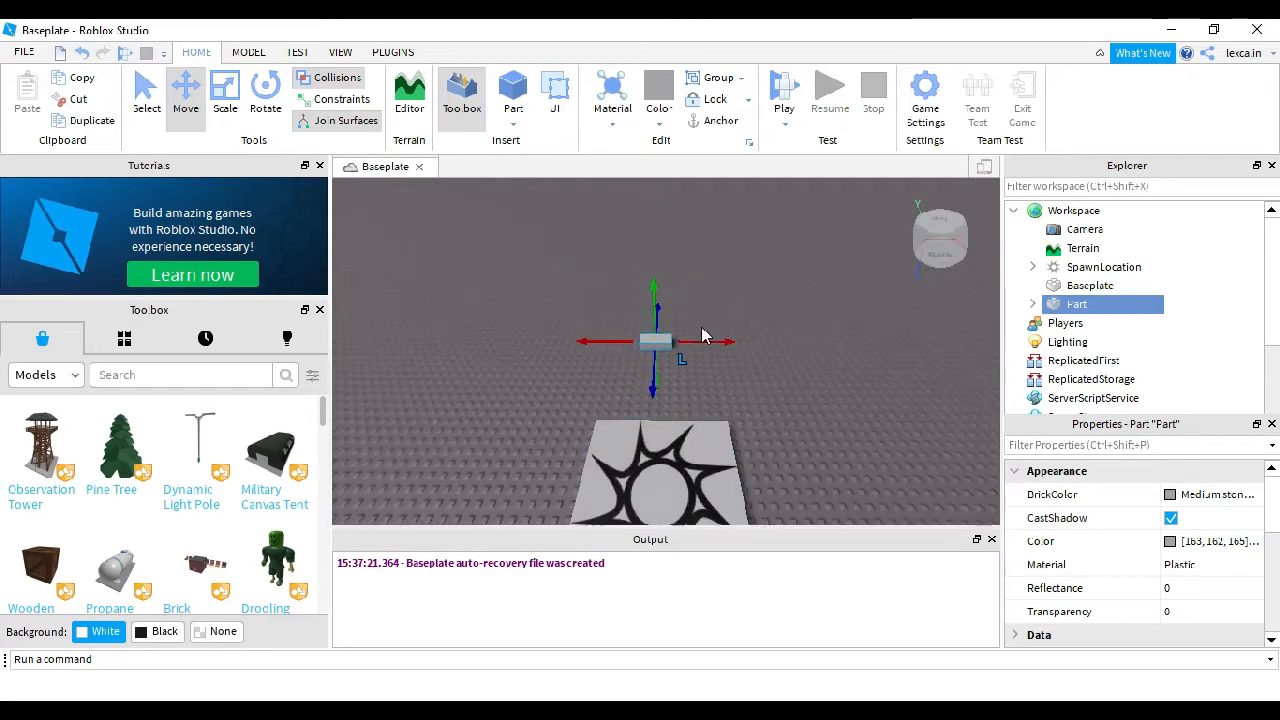
{"action": "scroll", "coordinate": [699, 337], "scroll_direction": "down", "scroll_amount": 5}
{"action": "right_click_drag", "start_coordinate": [699, 338], "coordinate": [697, 334]}
{"action": "scroll", "coordinate": [699, 338], "scroll_direction": "up", "scroll_amount": 2}
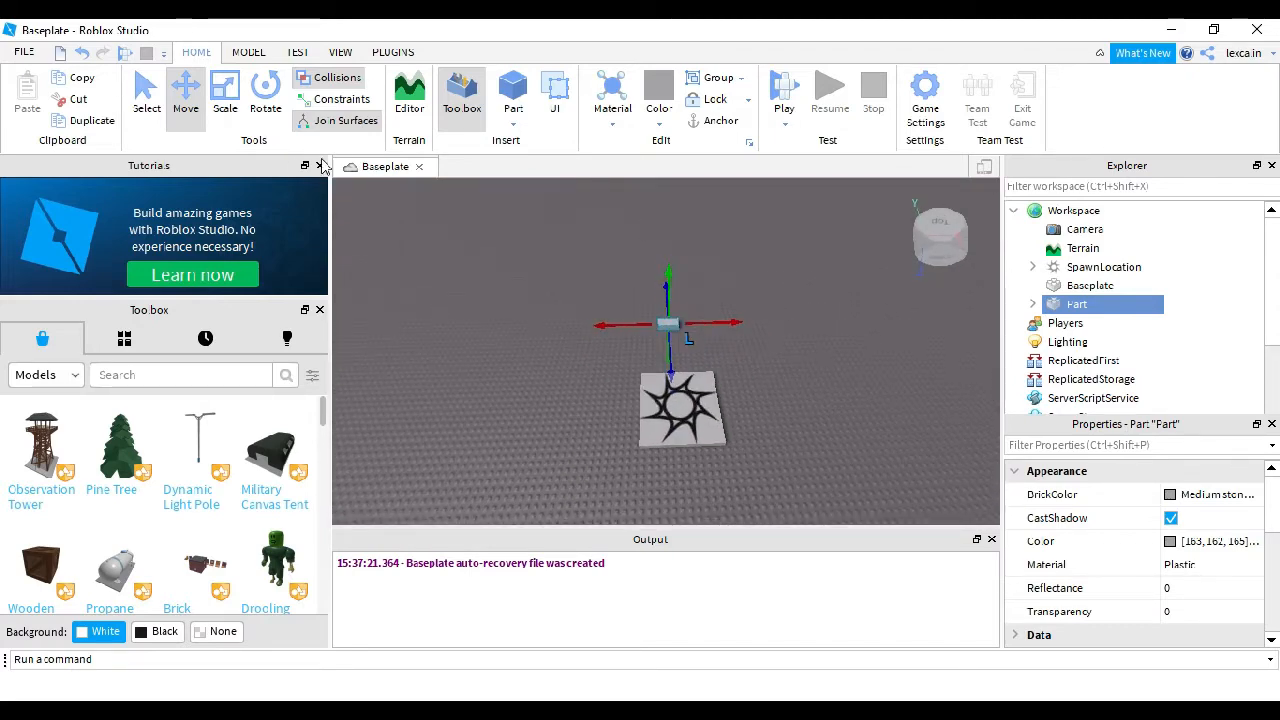
Step: Scale the block into a long, narrow plank leading away from the spawn location
{"action": "left_click", "coordinate": [226, 100]}
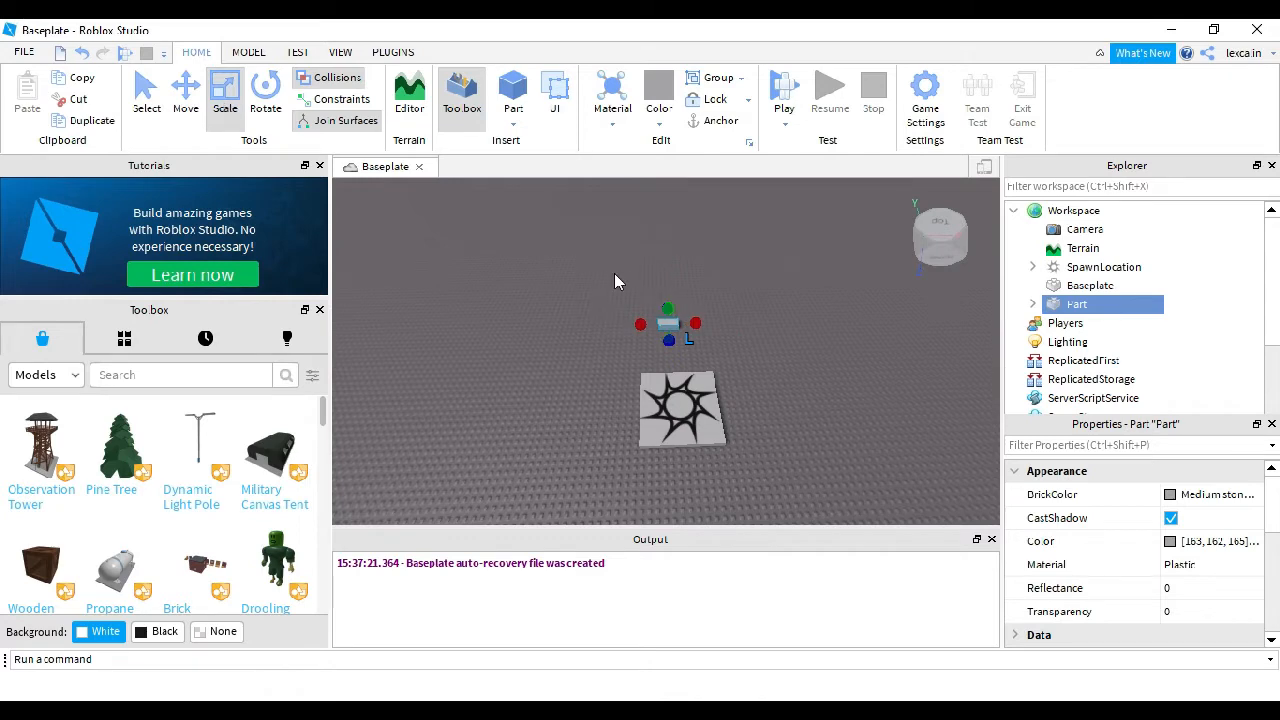
{"action": "key", "text": "ctrl+1"}
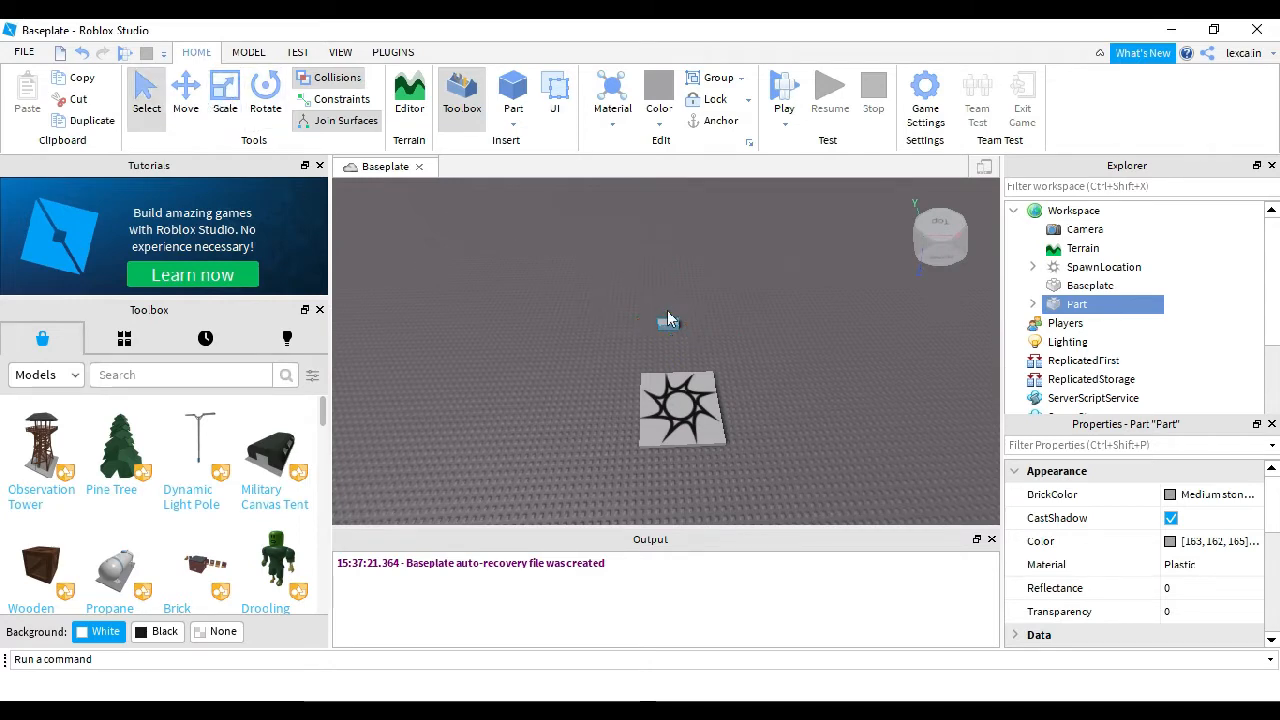
{"action": "left_click", "coordinate": [224, 100]}
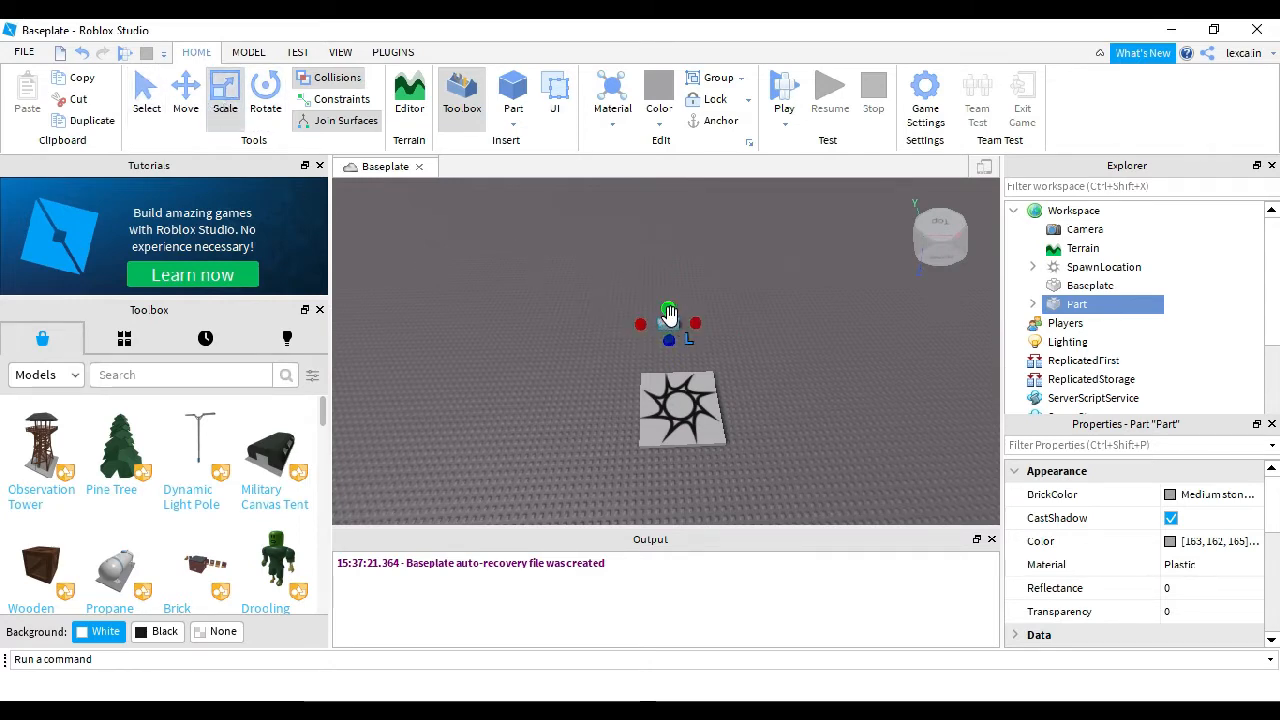
{"action": "left_click_drag", "start_coordinate": [668, 314], "coordinate": [669, 306]}
{"action": "right_click_drag", "start_coordinate": [716, 327], "coordinate": [716, 326]}
{"action": "left_click_drag", "start_coordinate": [664, 343], "coordinate": [938, 347]}
{"action": "left_click_drag", "start_coordinate": [785, 340], "coordinate": [789, 388]}
{"action": "right_click_drag", "start_coordinate": [747, 410], "coordinate": [747, 410]}
{"action": "scroll", "coordinate": [747, 411], "scroll_direction": "down", "scroll_amount": 1}
{"action": "left_click_drag", "start_coordinate": [705, 417], "coordinate": [707, 417]}
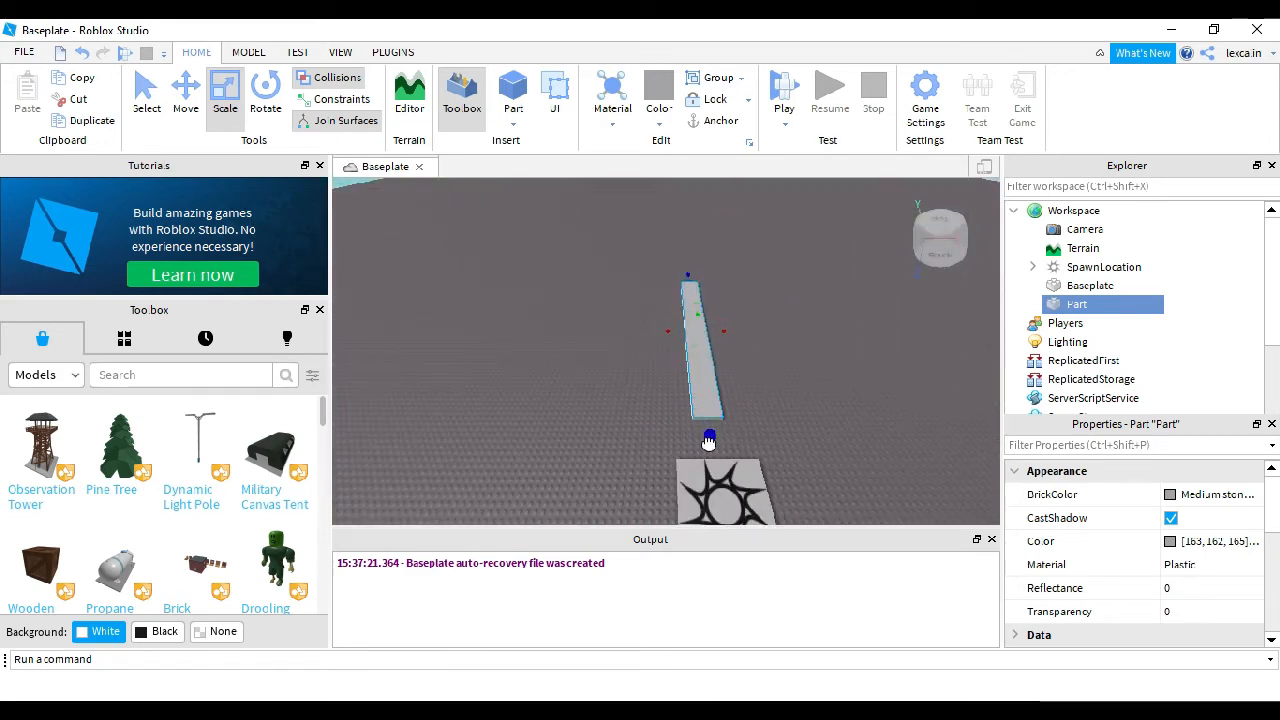
Step: Examine the scaled plank and spawn location from several angles and distances, and deselect the plank
{"action": "right_click_drag", "start_coordinate": [766, 370], "coordinate": [766, 370]}
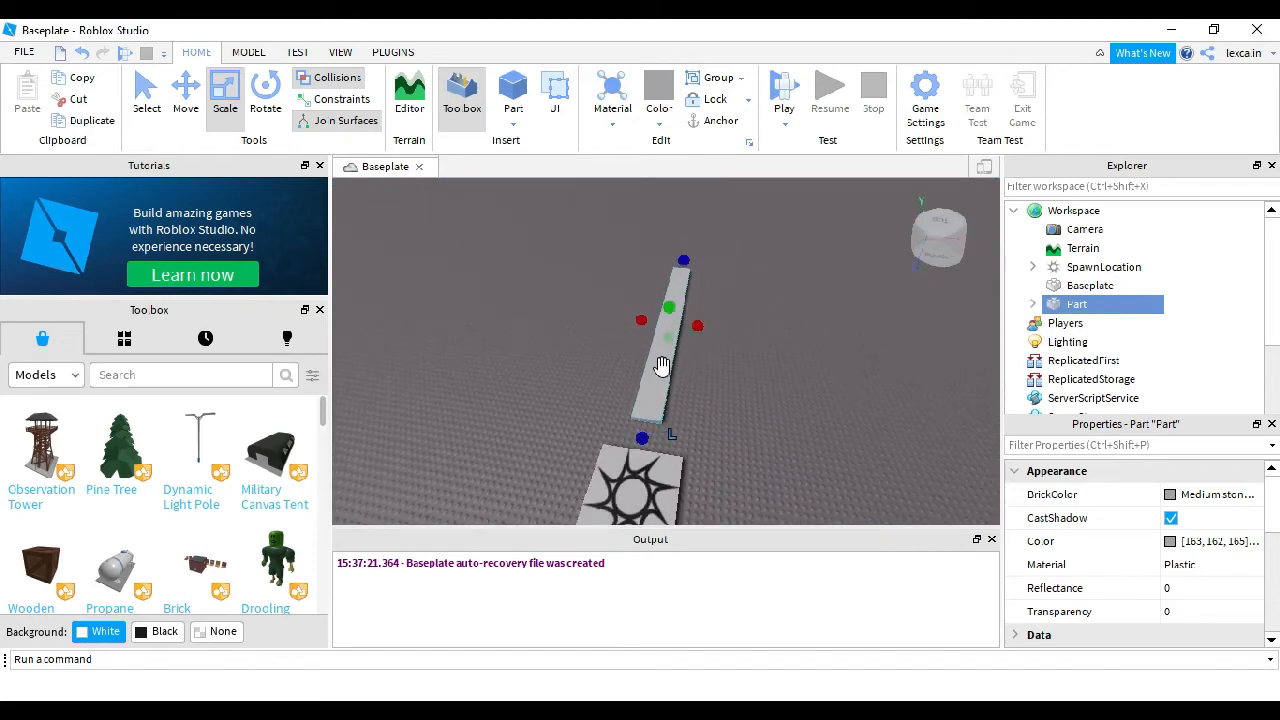
{"action": "right_click_drag", "start_coordinate": [748, 422], "coordinate": [748, 416]}
{"action": "scroll", "coordinate": [749, 416], "scroll_direction": "down", "scroll_amount": 3}
{"action": "scroll", "coordinate": [700, 370], "scroll_direction": "up", "scroll_amount": 8}
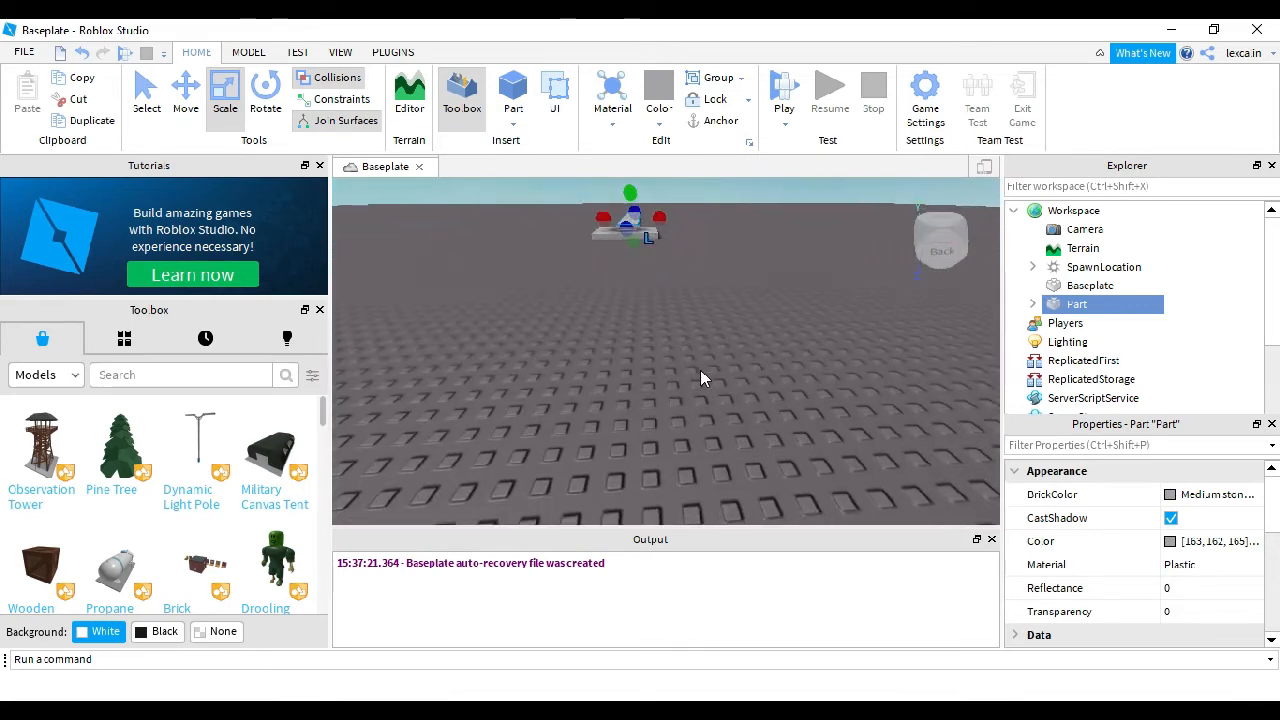
{"action": "key", "text": "f"}
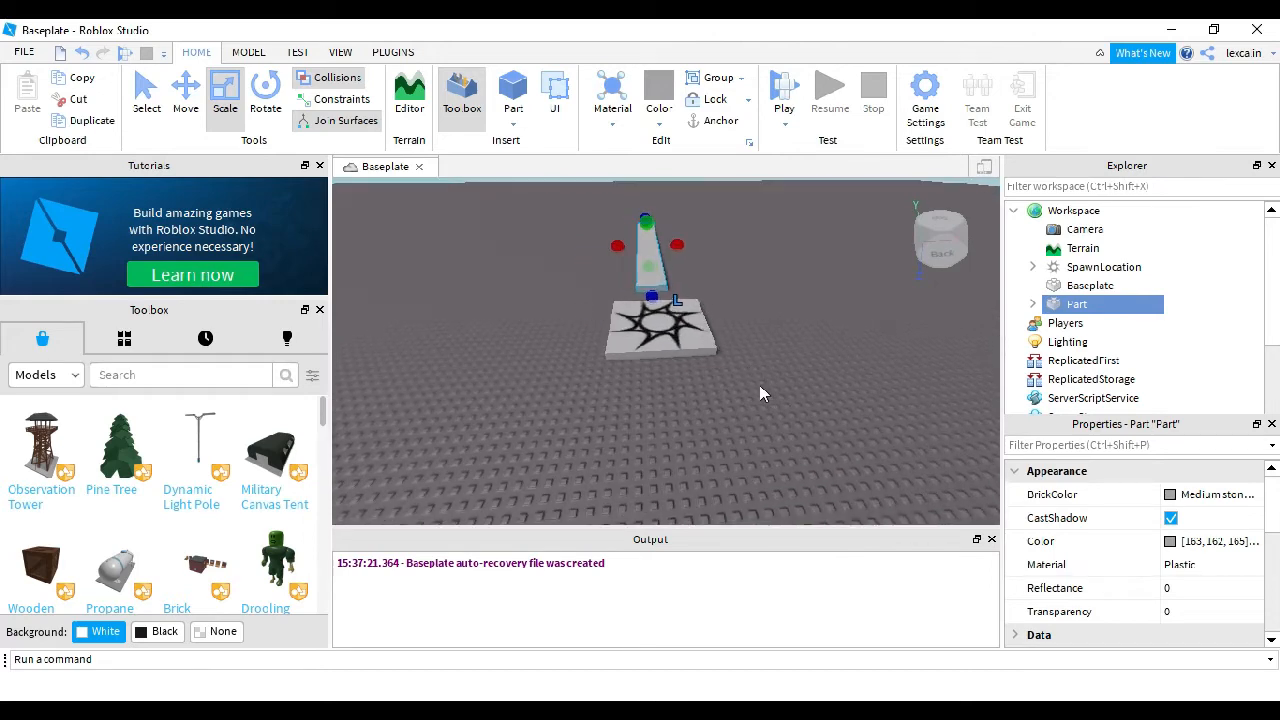
{"action": "key", "text": "d"}
{"action": "left_click", "coordinate": [714, 409]}
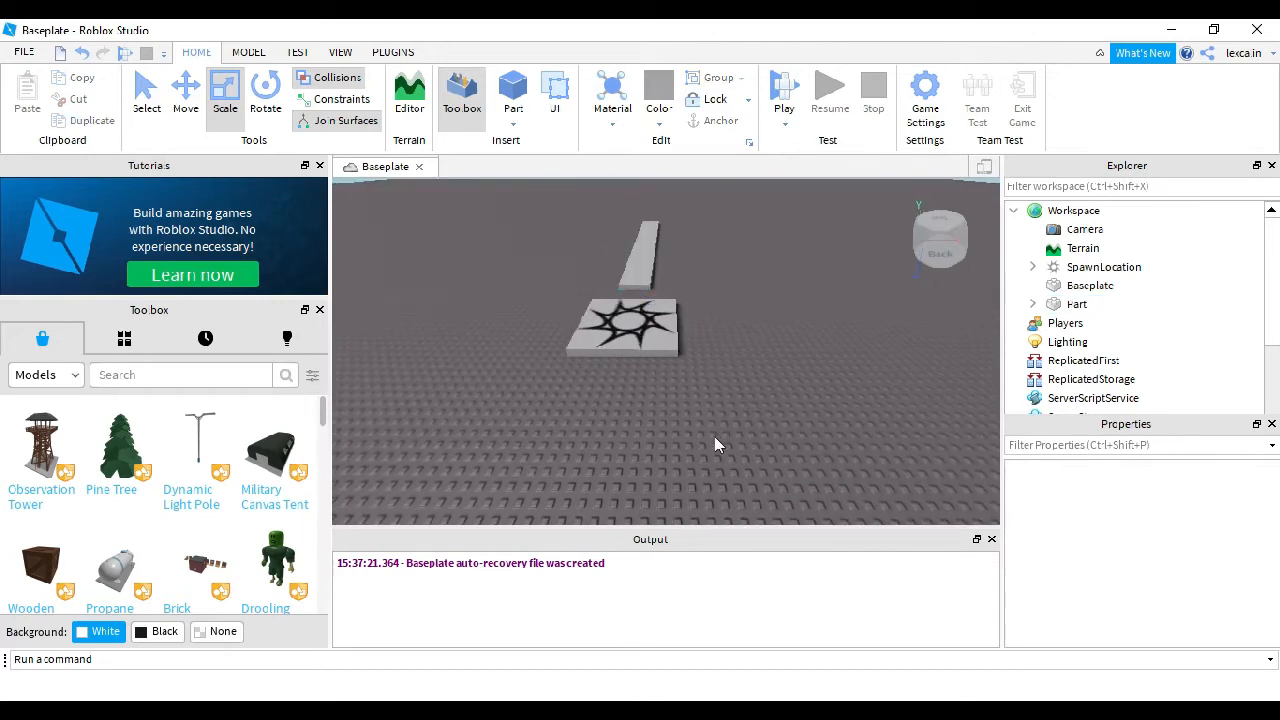
{"action": "right_click_drag", "start_coordinate": [714, 444], "coordinate": [724, 440]}
{"action": "key", "text": "a"}
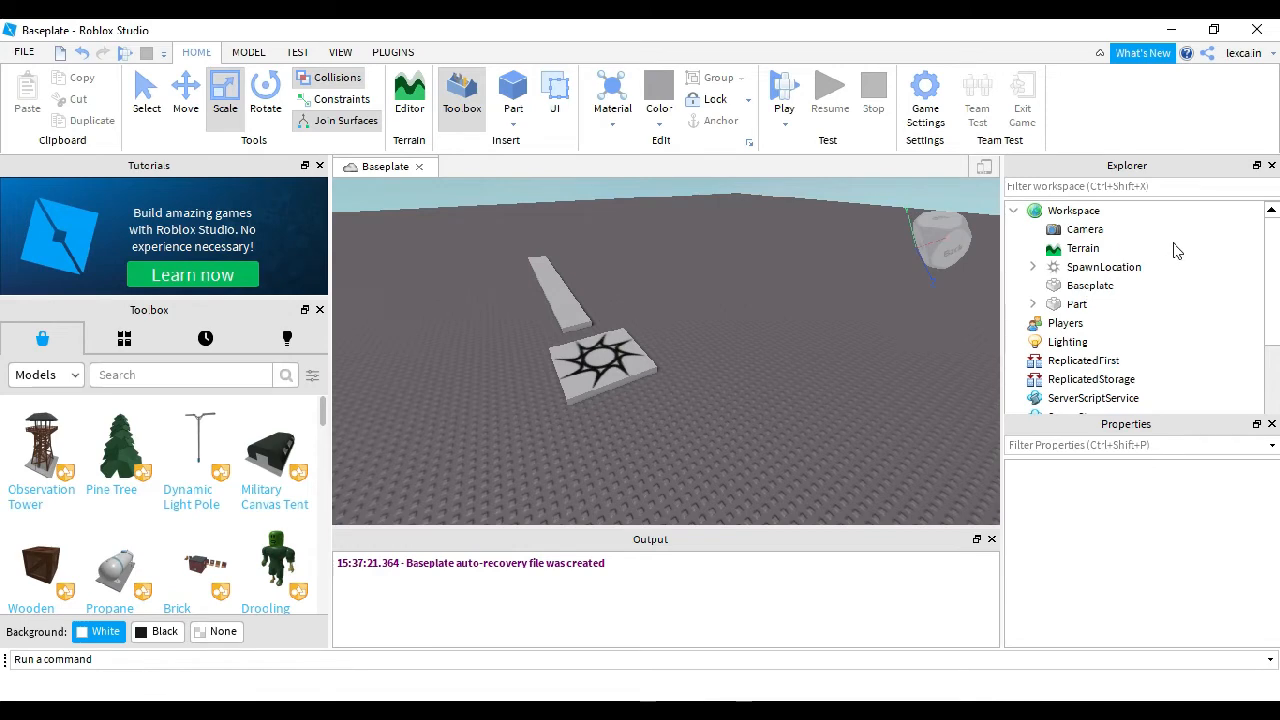
Step: Delete the Baseplate from the Workspace, leaving only the spawn location and plank
{"action": "left_click", "coordinate": [1105, 290]}
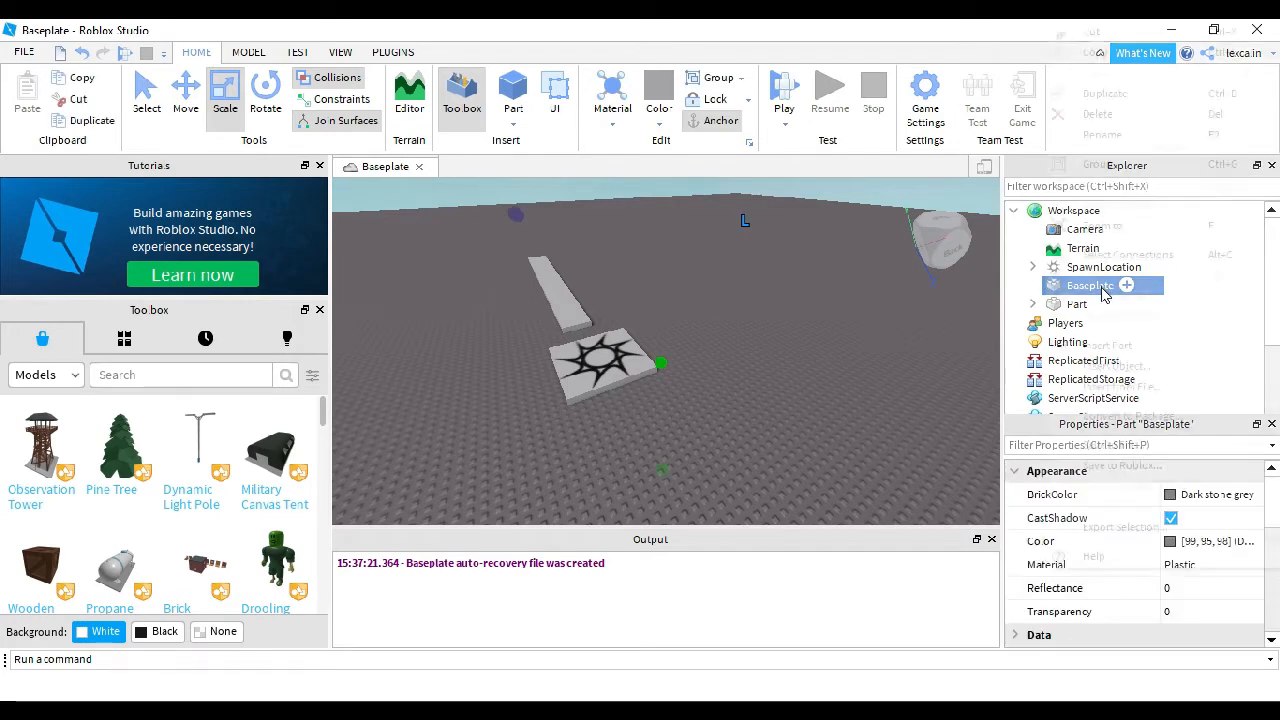
{"action": "right_click", "coordinate": [1103, 290]}
{"action": "left_click", "coordinate": [1138, 114]}
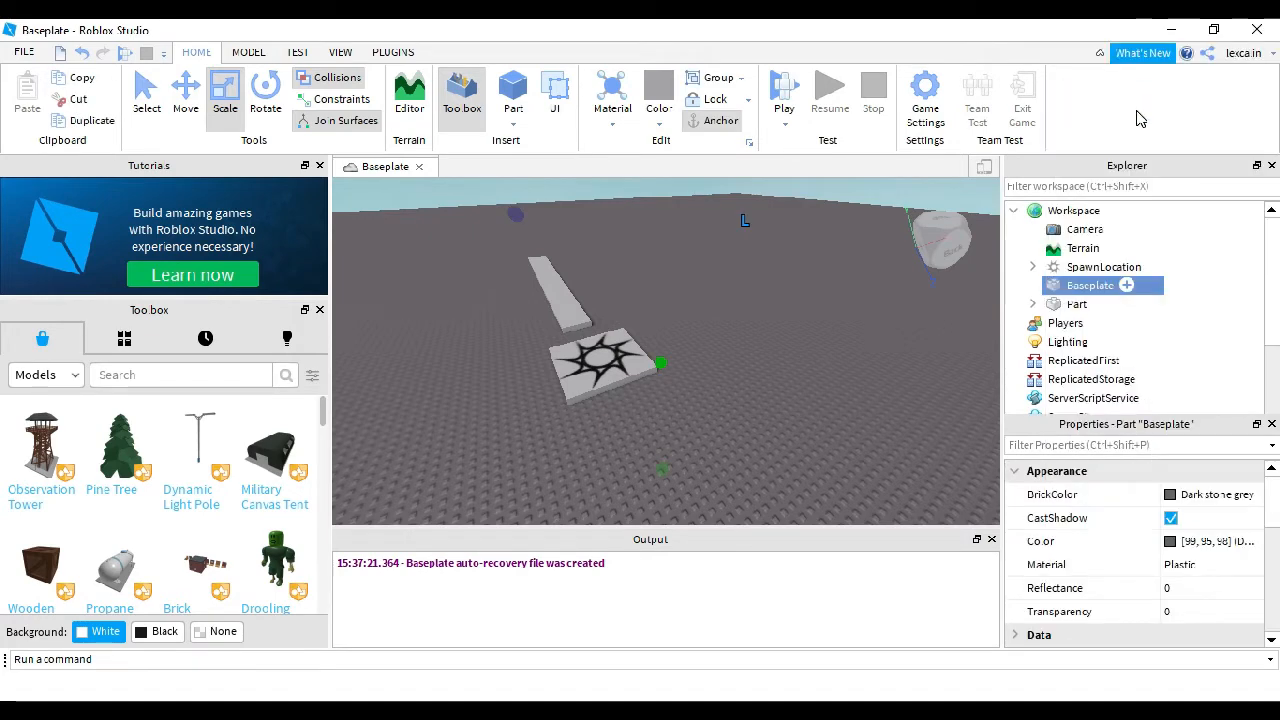
{"action": "right_click_drag", "start_coordinate": [749, 289], "coordinate": [745, 293]}
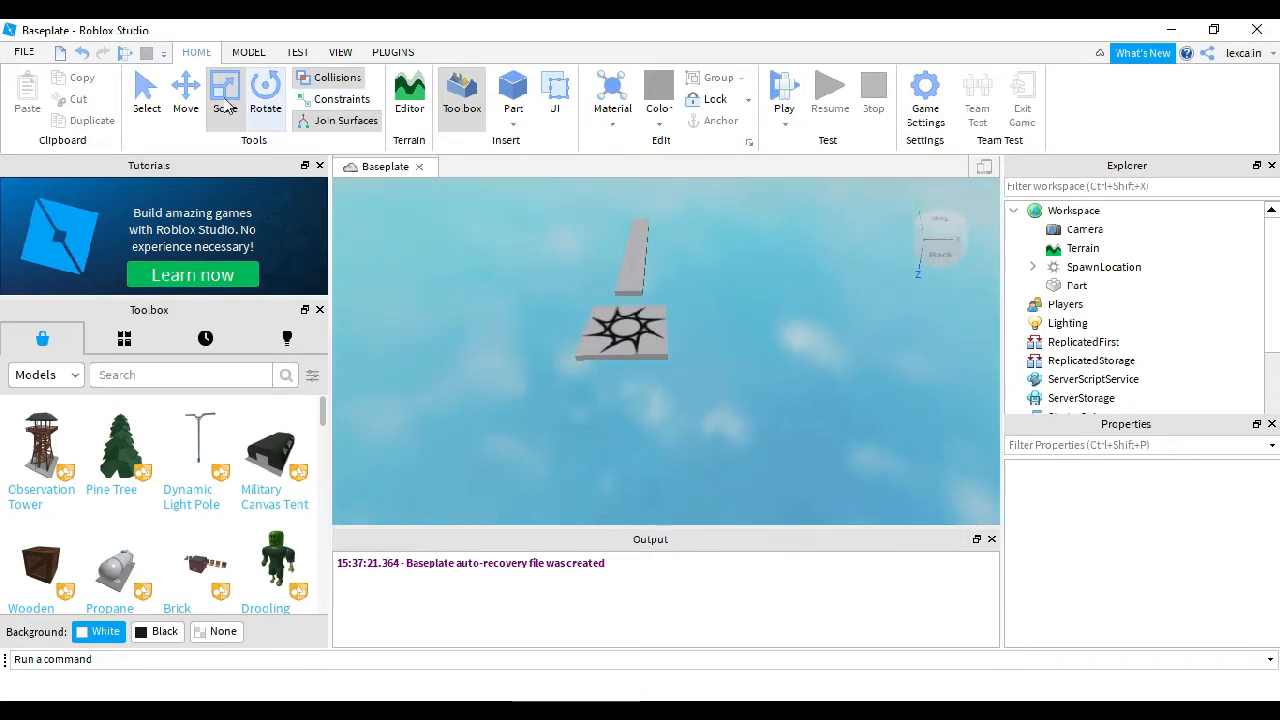
Step: Play test the place without the Baseplate, jump and walk to the spawn location's edge, look around for the plank, and stop the test
{"action": "left_click", "coordinate": [126, 56]}
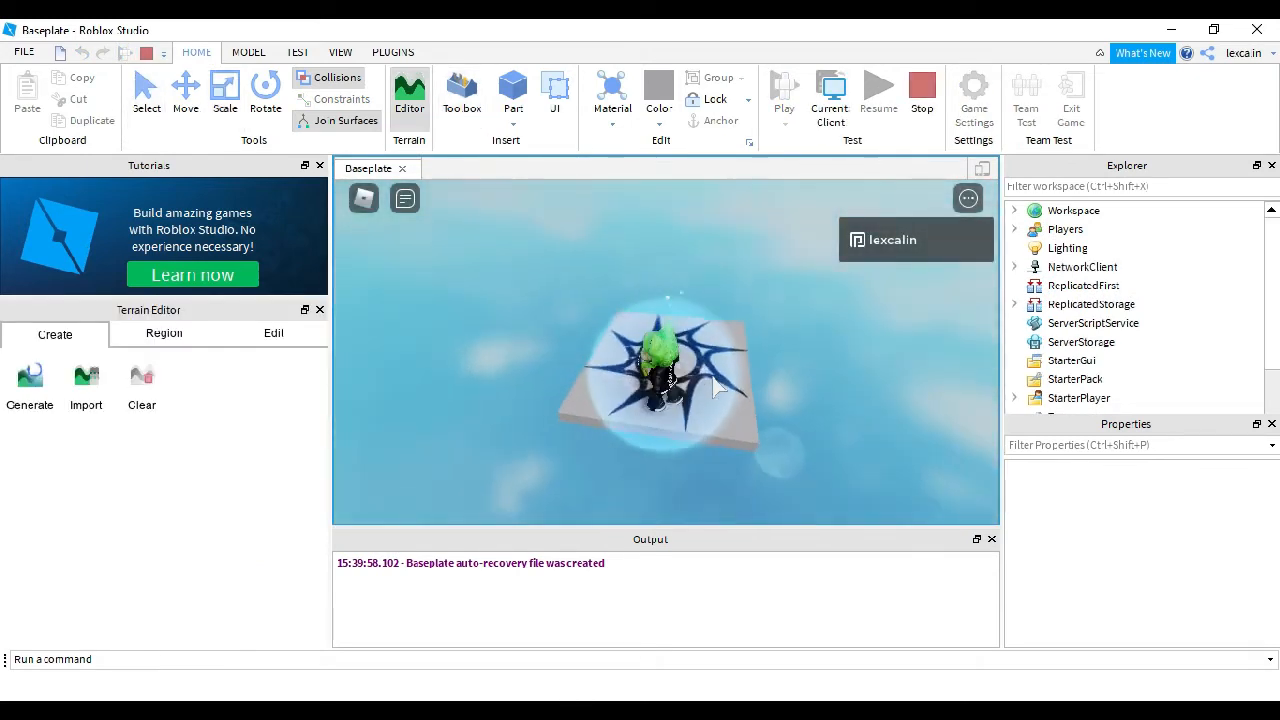
{"action": "key", "text": "space"}
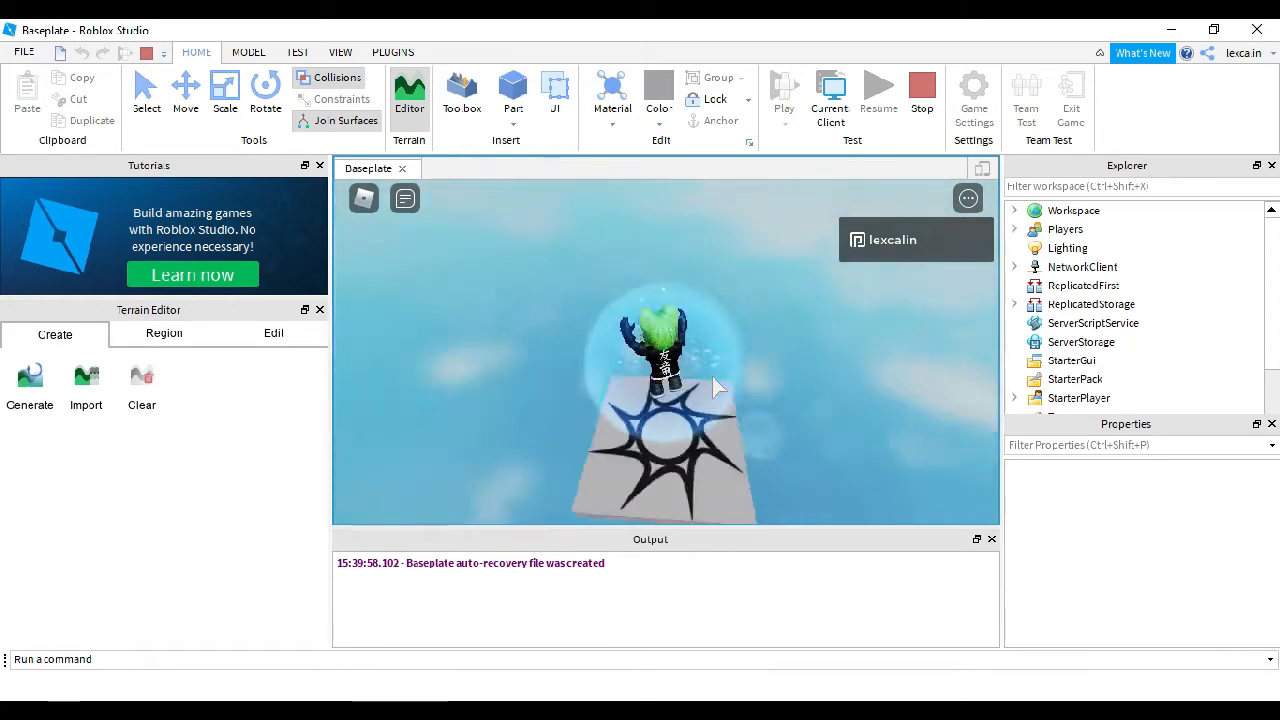
{"action": "key", "text": "d"}
{"action": "key", "text": "w"}
{"action": "right_click_drag", "start_coordinate": [713, 376], "coordinate": [780, 349]}
{"action": "right_click_drag", "start_coordinate": [690, 252], "coordinate": [586, 420]}
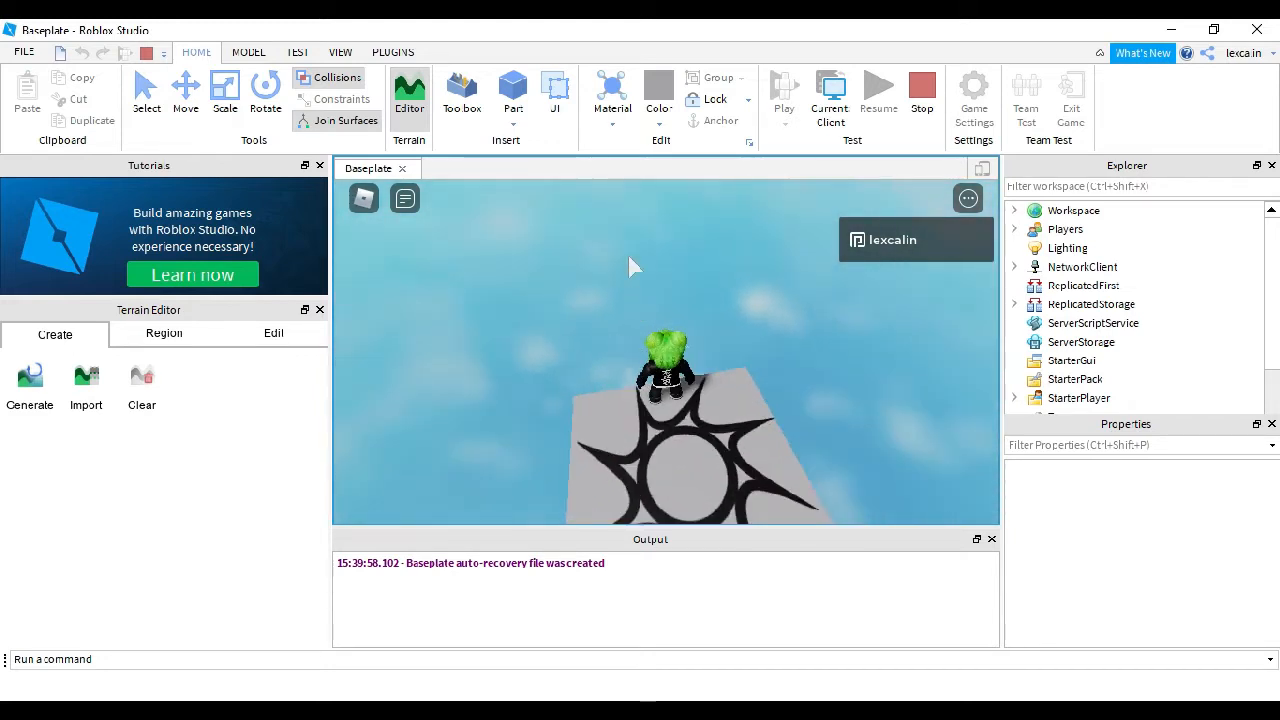
{"action": "right_click_drag", "start_coordinate": [707, 280], "coordinate": [707, 280]}
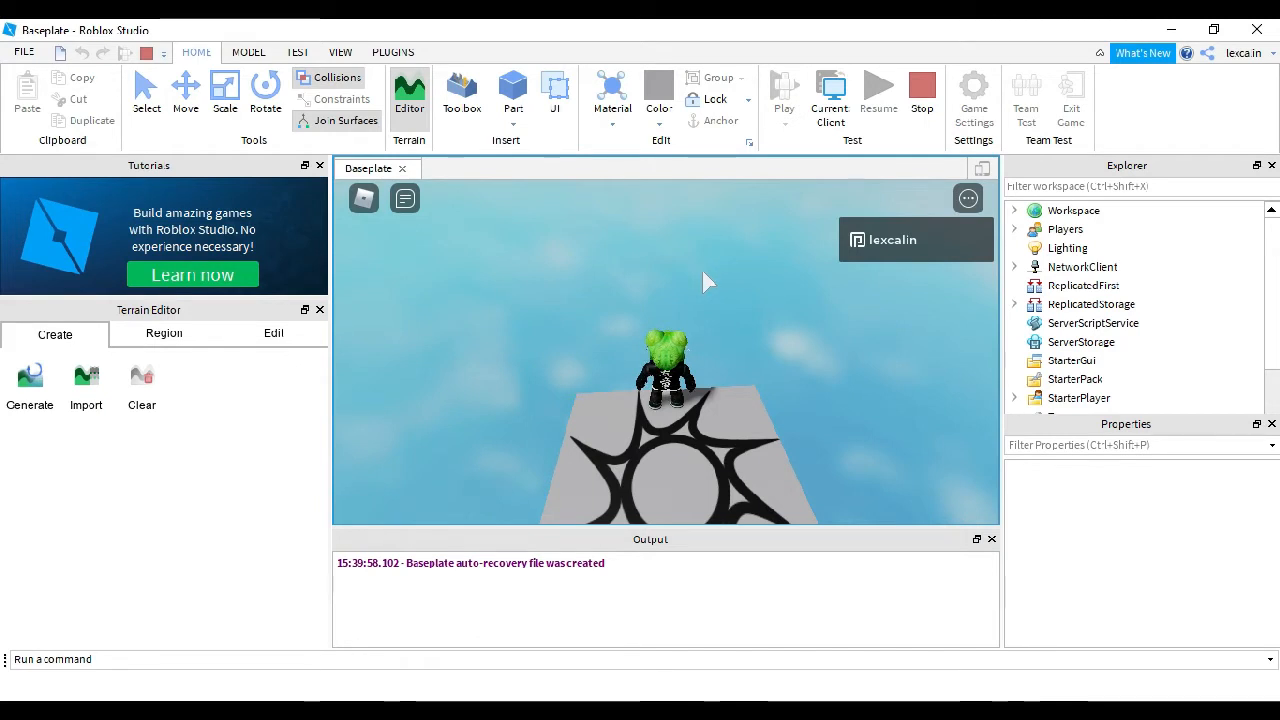
{"action": "left_click", "coordinate": [146, 53]}
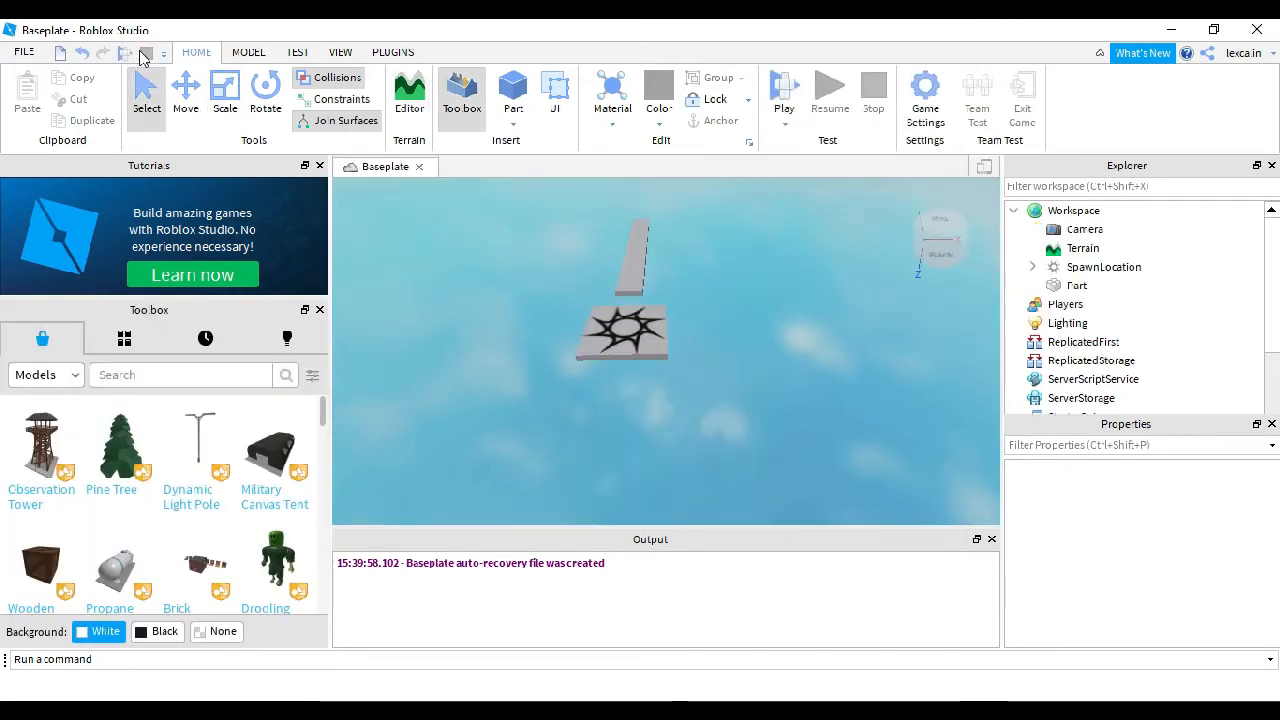
Step: Select the plank and enable its Anchored property
{"action": "right_click_drag", "start_coordinate": [818, 303], "coordinate": [820, 300]}
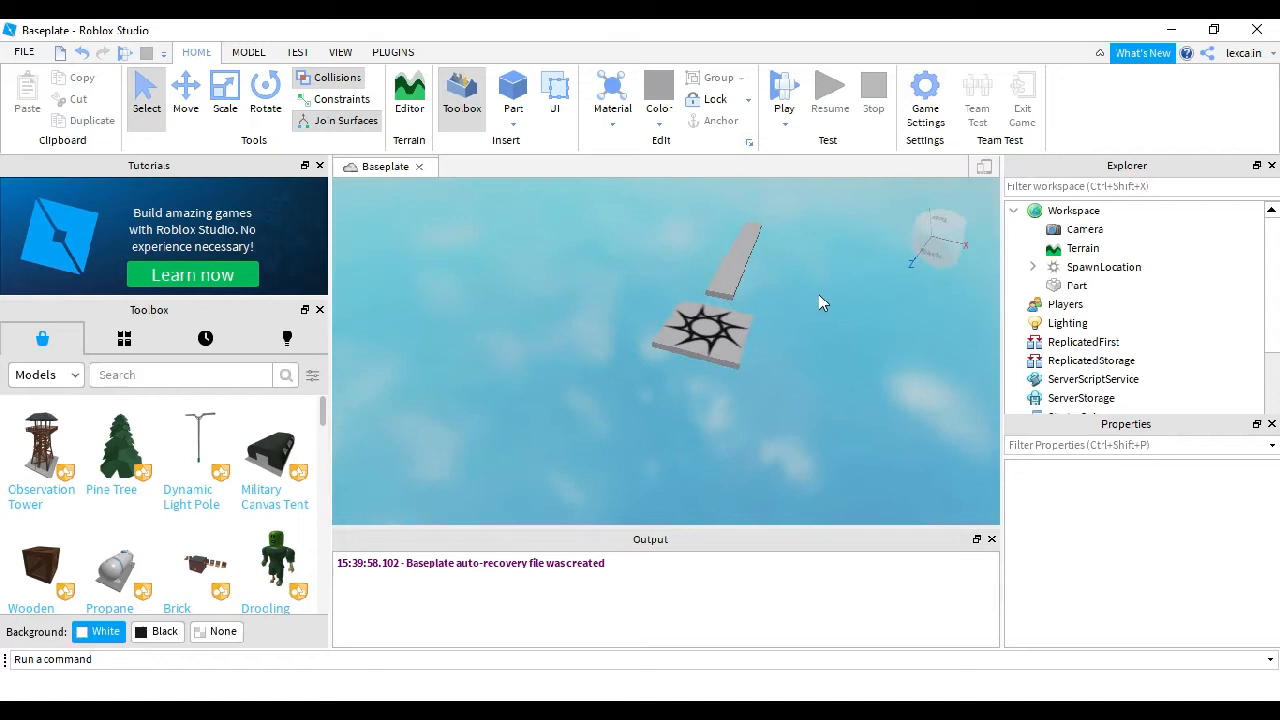
{"action": "left_click", "coordinate": [736, 267]}
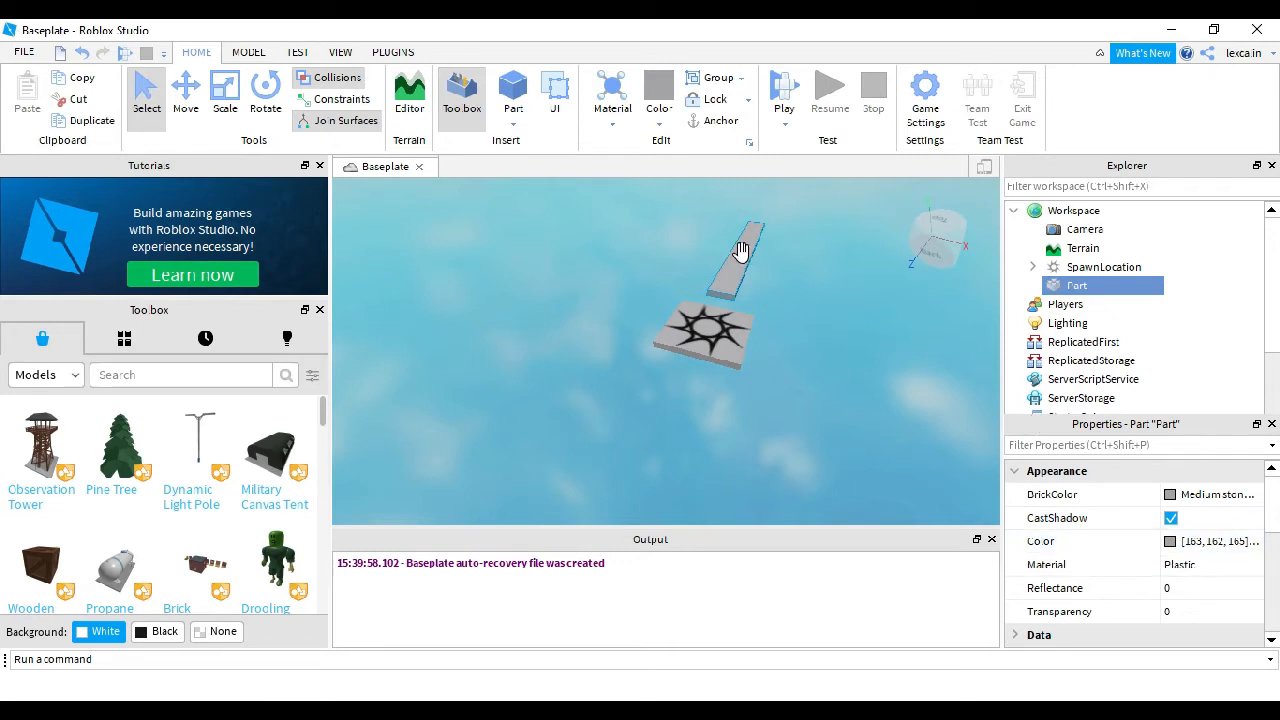
{"action": "left_click", "coordinate": [518, 121]}
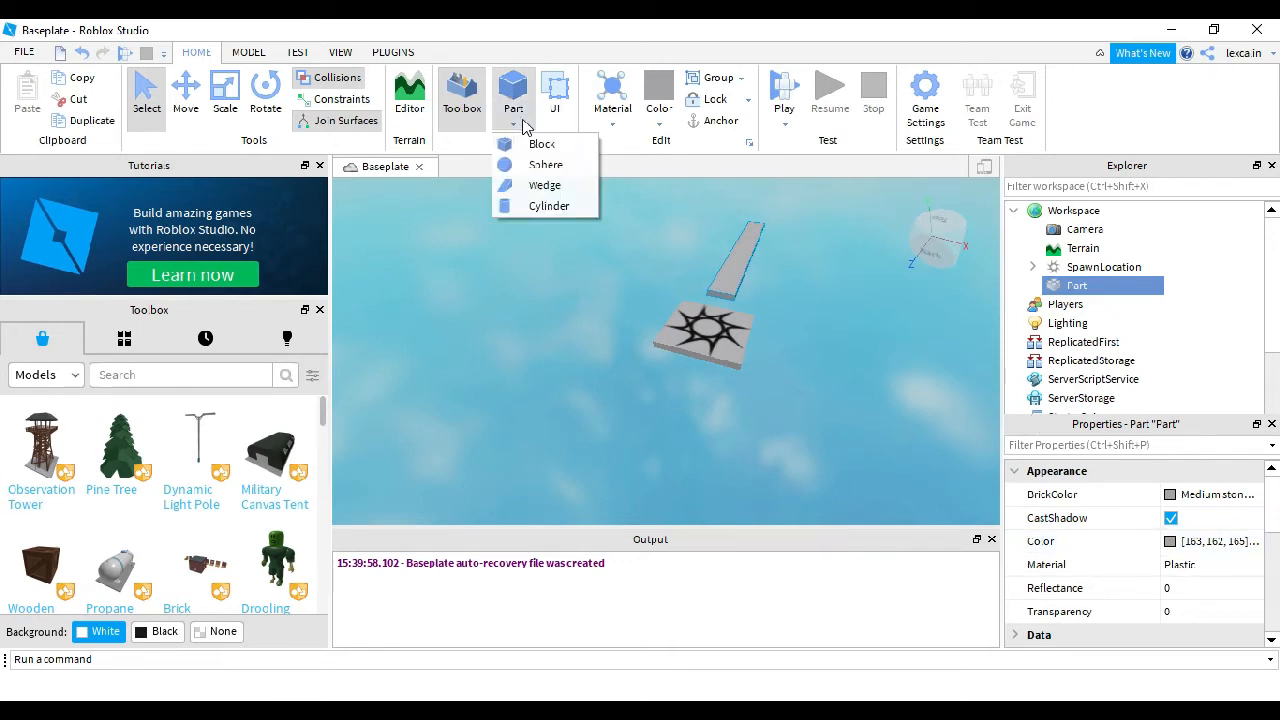
{"action": "left_click", "coordinate": [731, 258]}
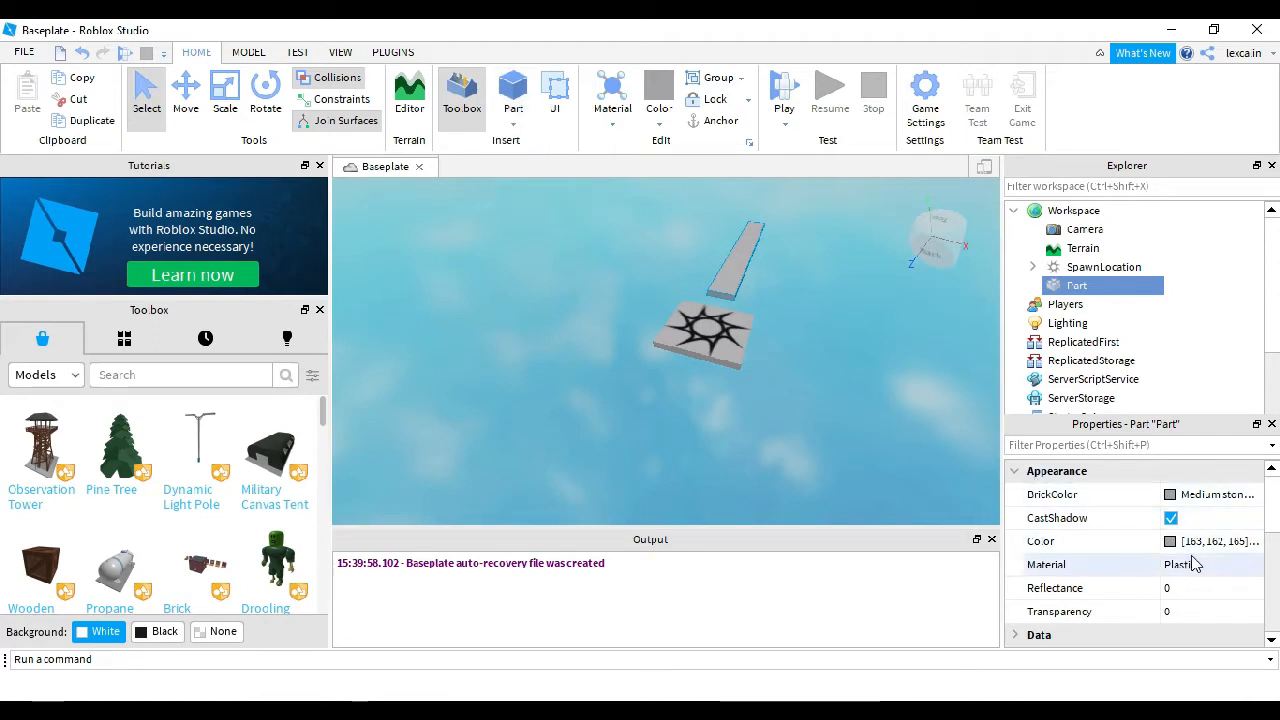
{"action": "scroll", "coordinate": [1192, 565], "scroll_direction": "down", "scroll_amount": 3}
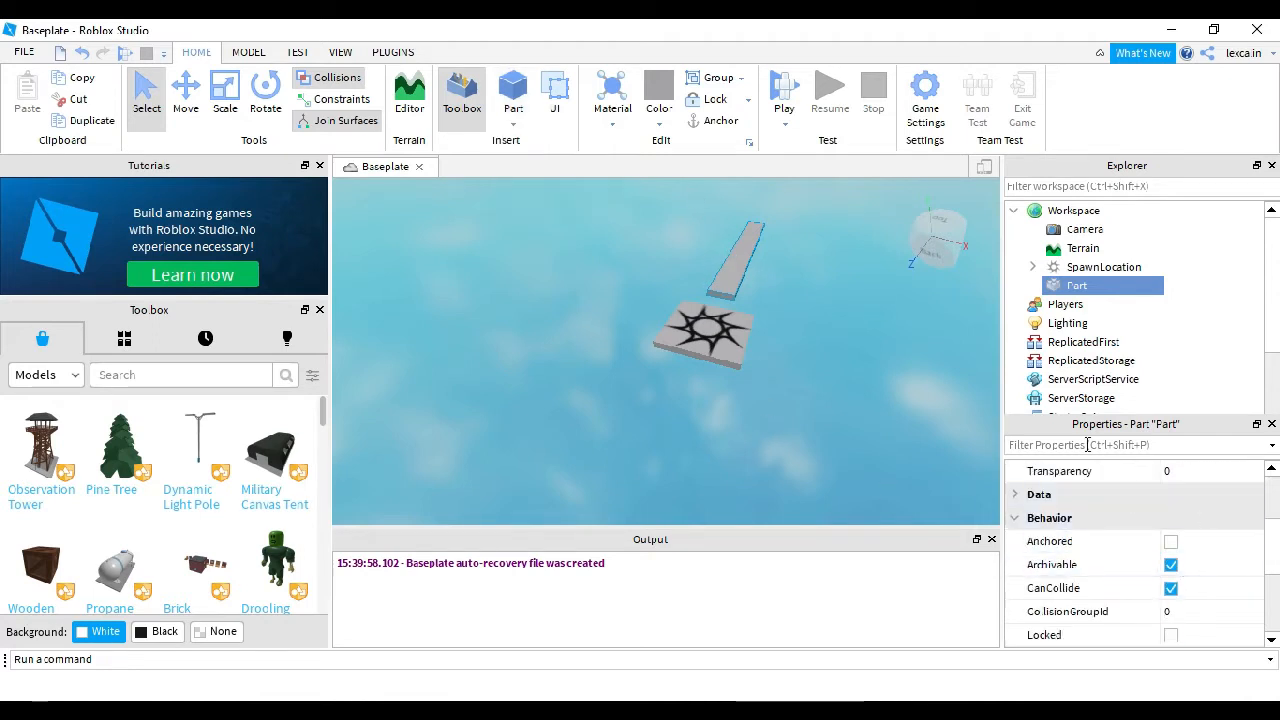
{"action": "left_click", "coordinate": [1171, 541]}
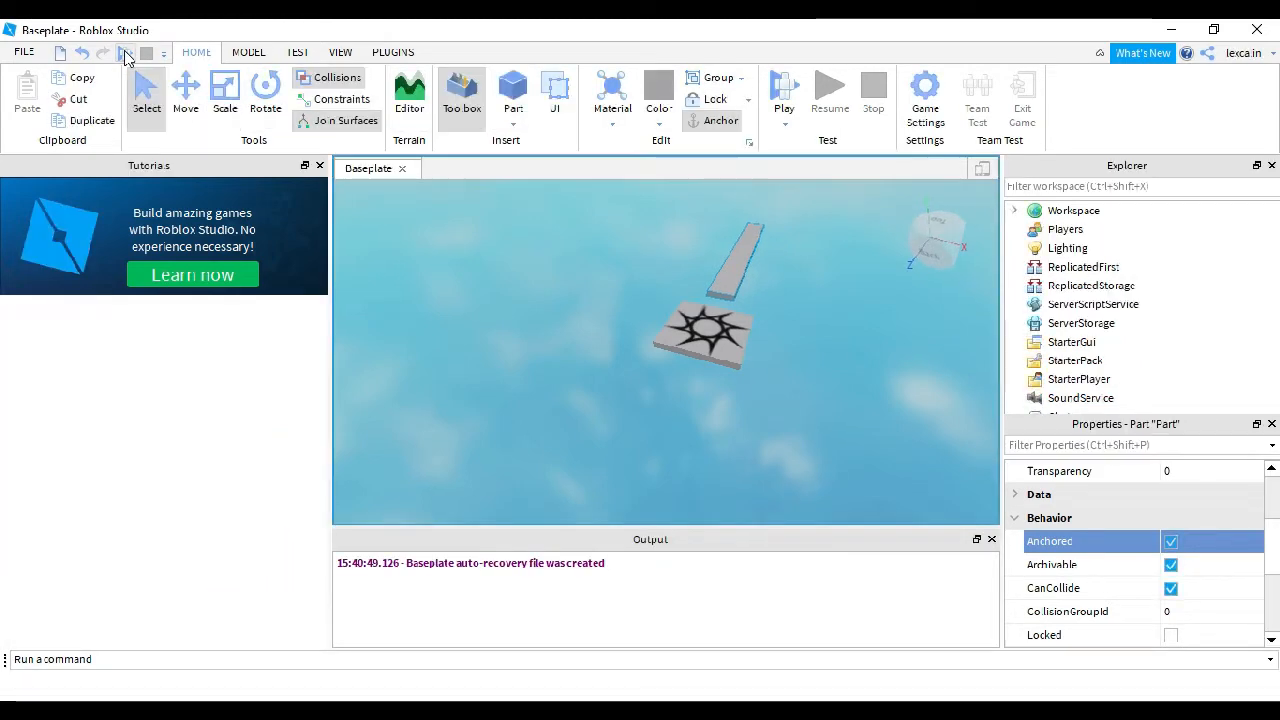
Step: Play test jumping from the spawn location onto the anchored plank and walking along it, and stop the test
{"action": "left_click", "coordinate": [124, 53]}
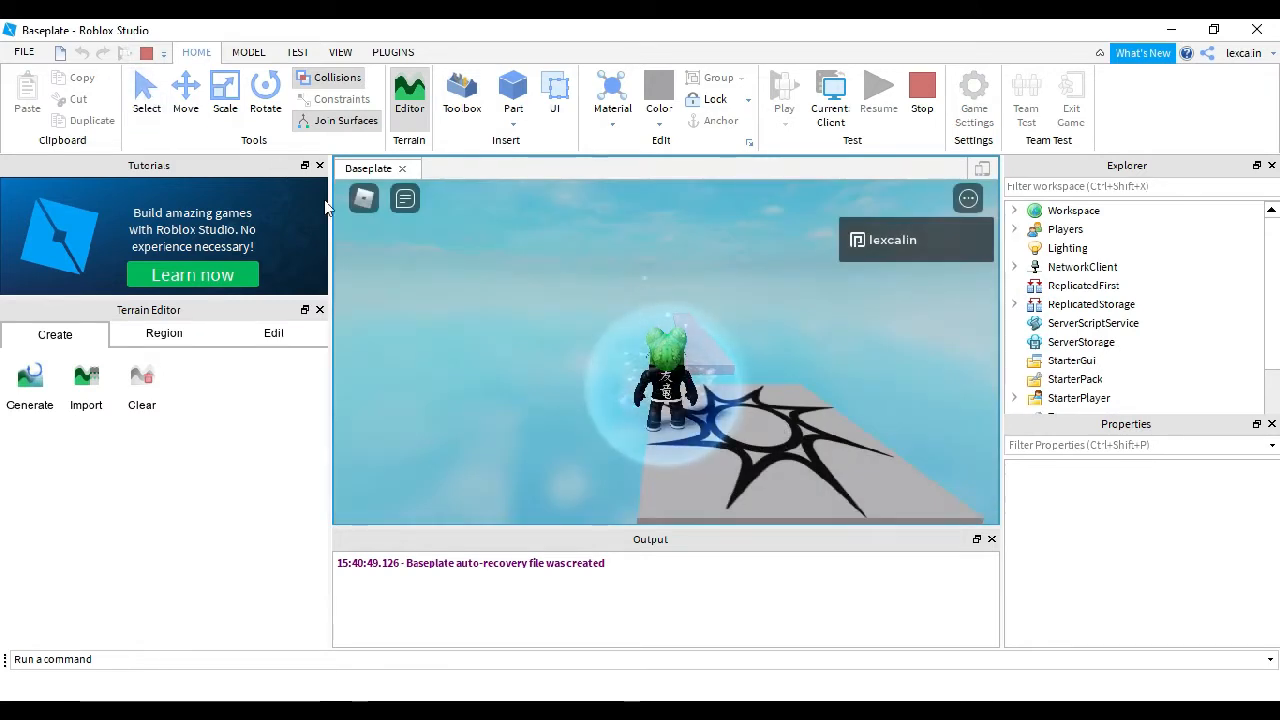
{"action": "right_click_drag", "start_coordinate": [700, 340], "coordinate": [762, 375]}
{"action": "key", "text": "w"}
{"action": "key", "text": "space"}
{"action": "key", "text": "w"}
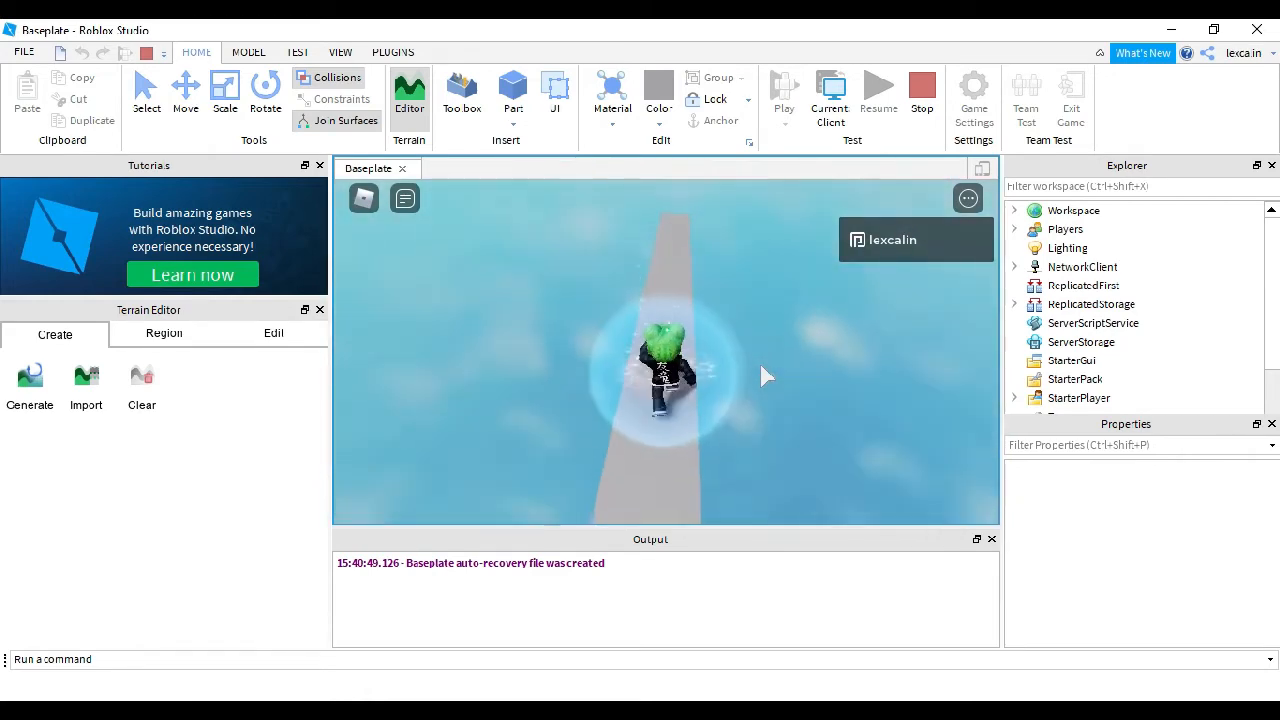
{"action": "key", "text": "w"}
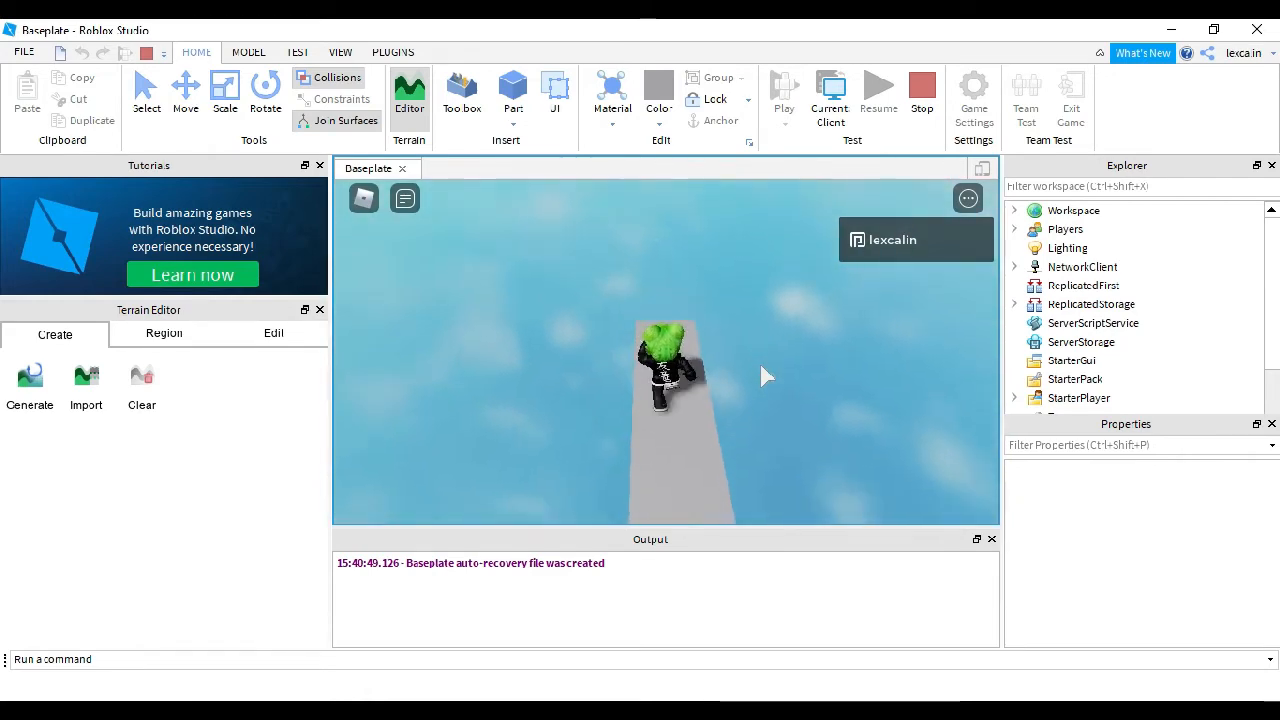
{"action": "key", "text": "s"}
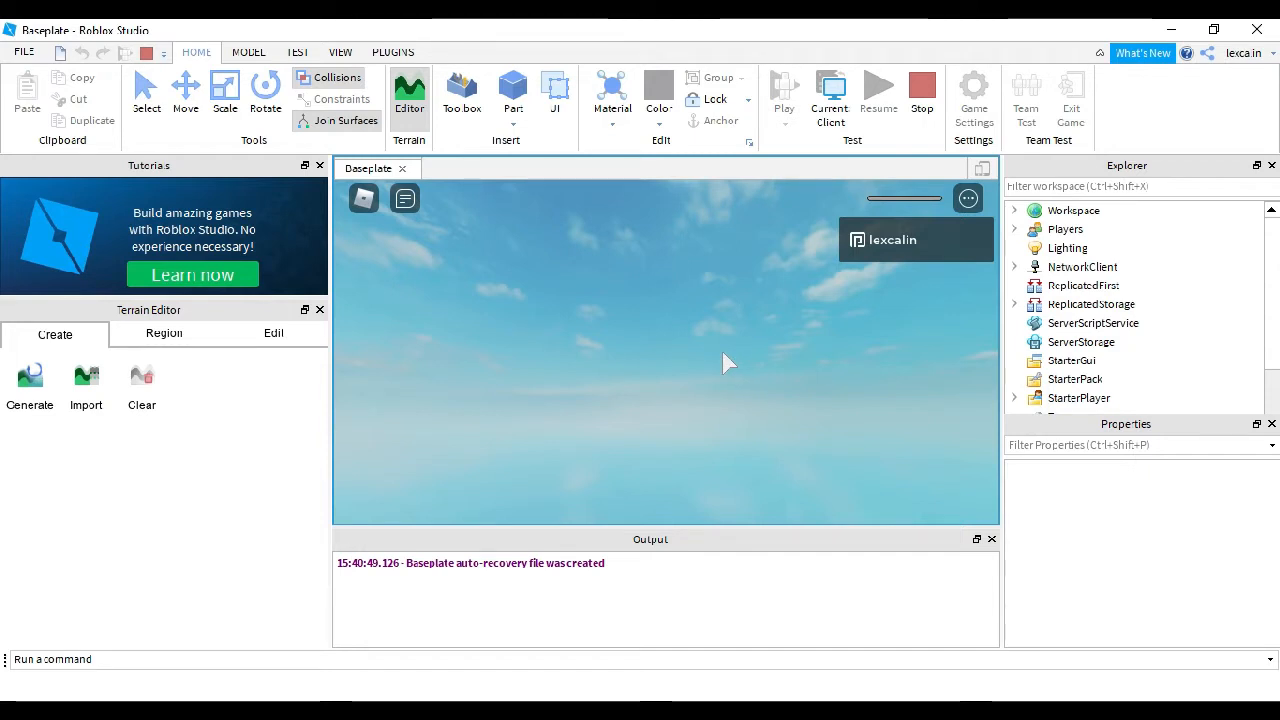
{"action": "right_click_drag", "start_coordinate": [718, 350], "coordinate": [751, 324]}
{"action": "left_click", "coordinate": [920, 90]}
{"action": "key", "text": "s"}
{"action": "key", "text": "a"}
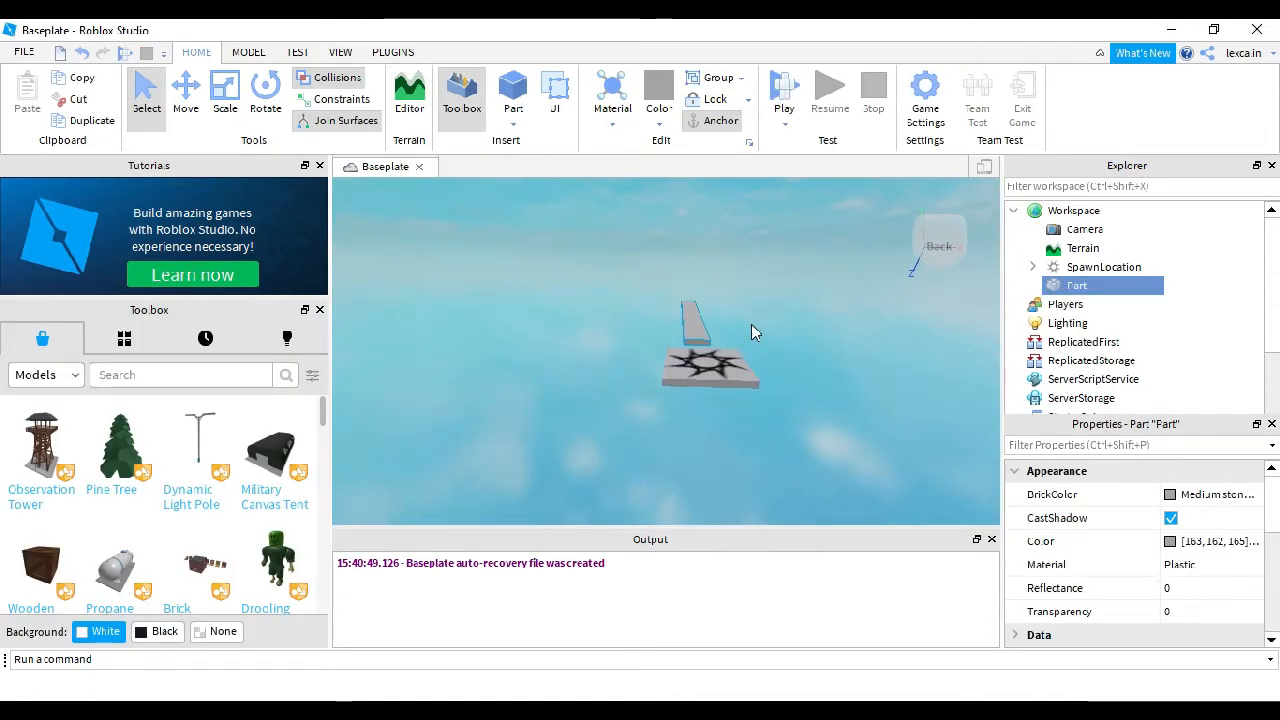
Step: Recolor the selected plank in the bright cyan Toothpaste color
{"action": "key", "text": "w"}
{"action": "key", "text": "d"}
{"action": "key", "text": "q"}
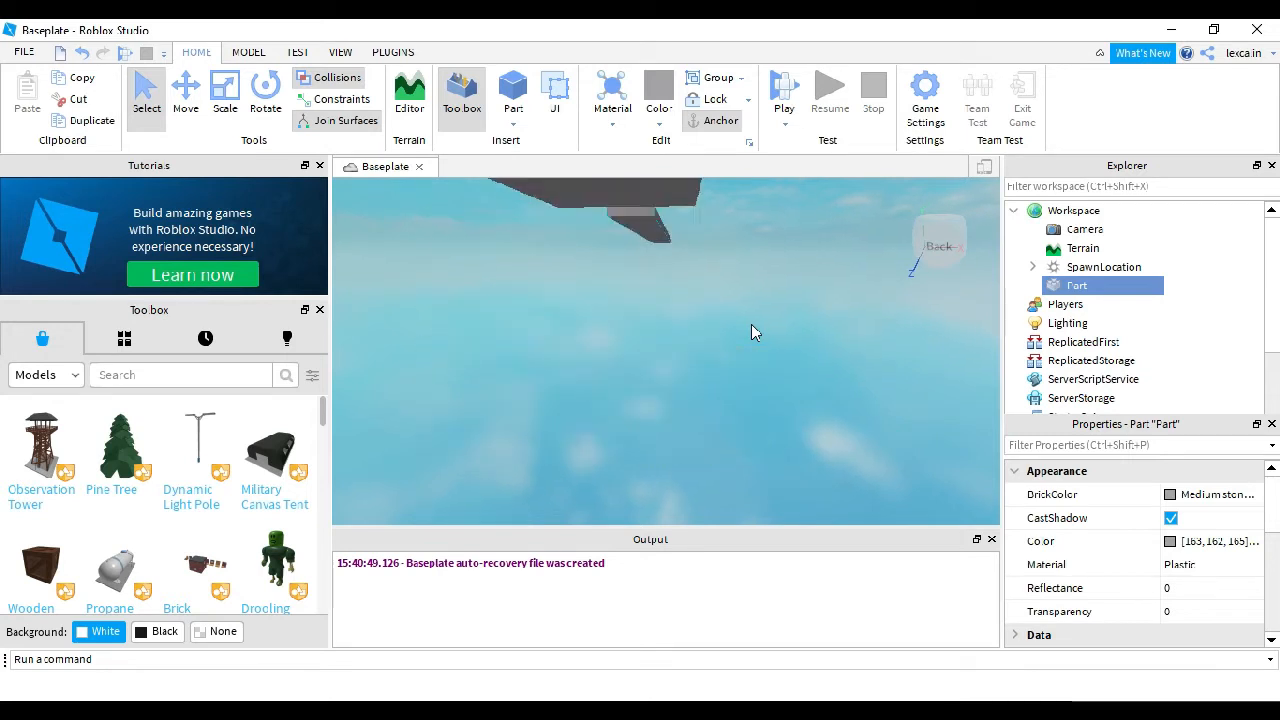
{"action": "key", "text": "e"}
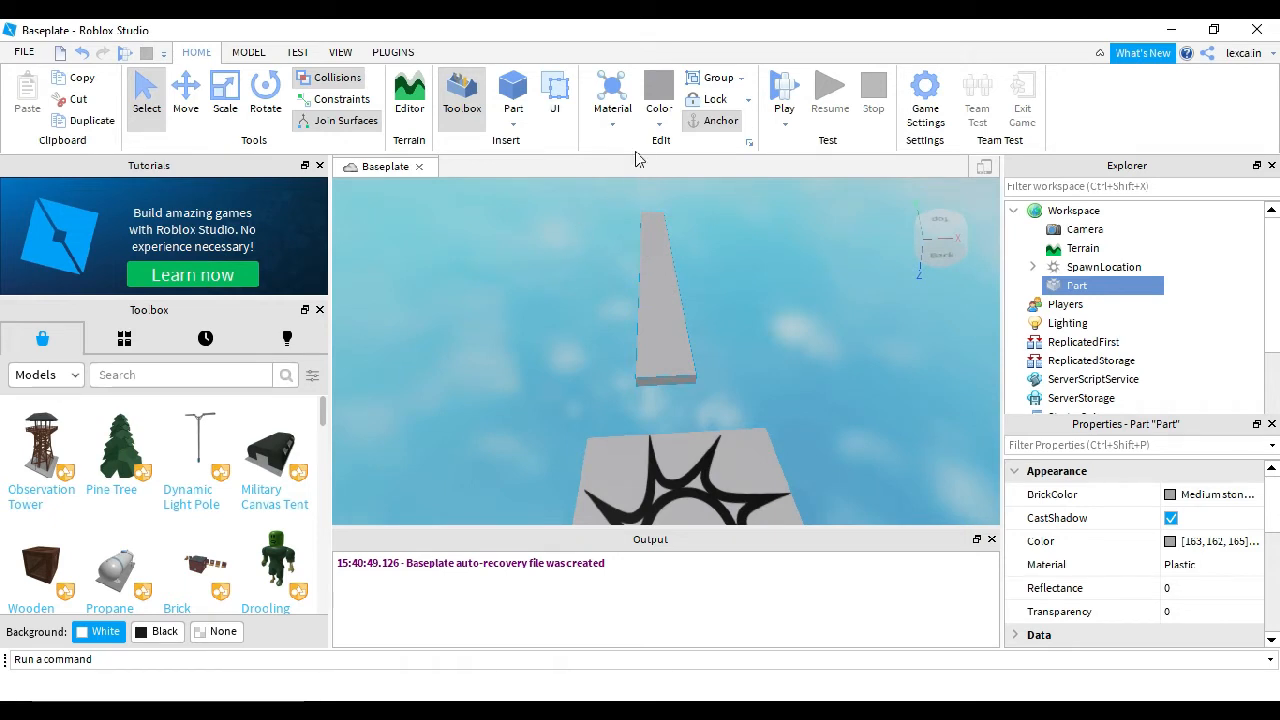
{"action": "left_click", "coordinate": [659, 100]}
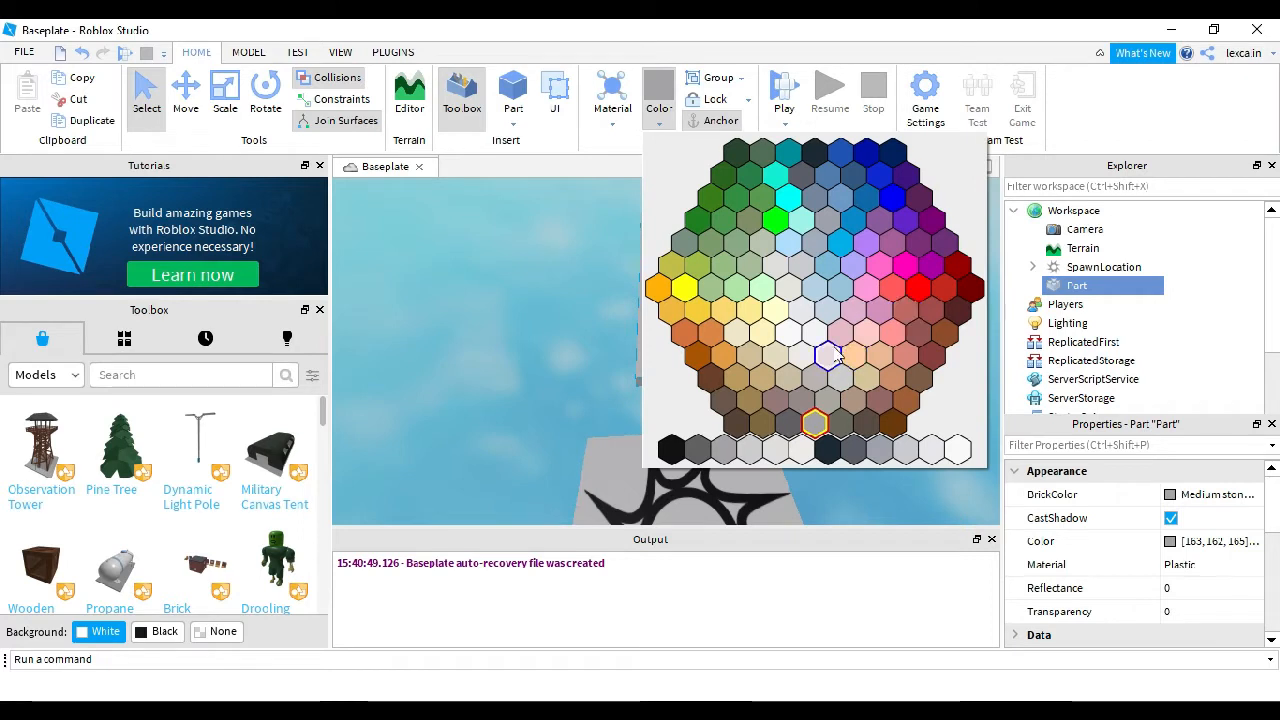
{"action": "left_click", "coordinate": [789, 199]}
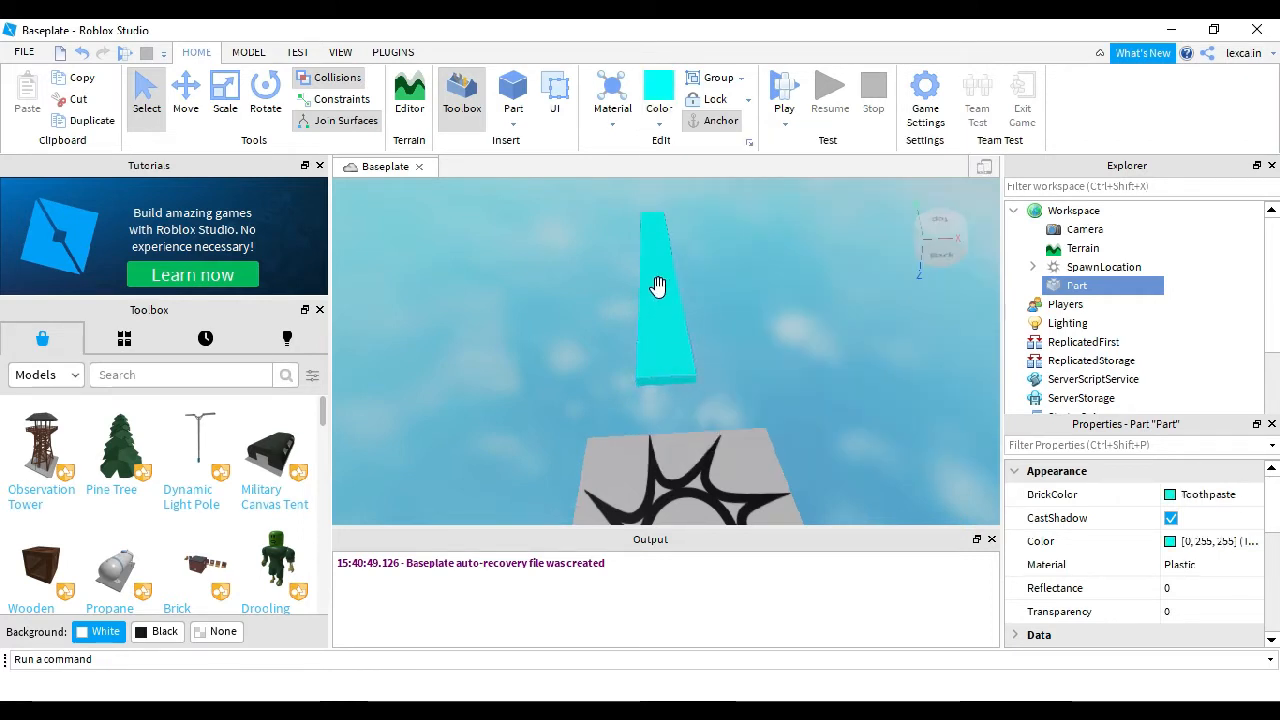
Step: Try the Plastic, Foil and Brick materials on the cyan plank one after another, ending on Brick
{"action": "left_click", "coordinate": [630, 125]}
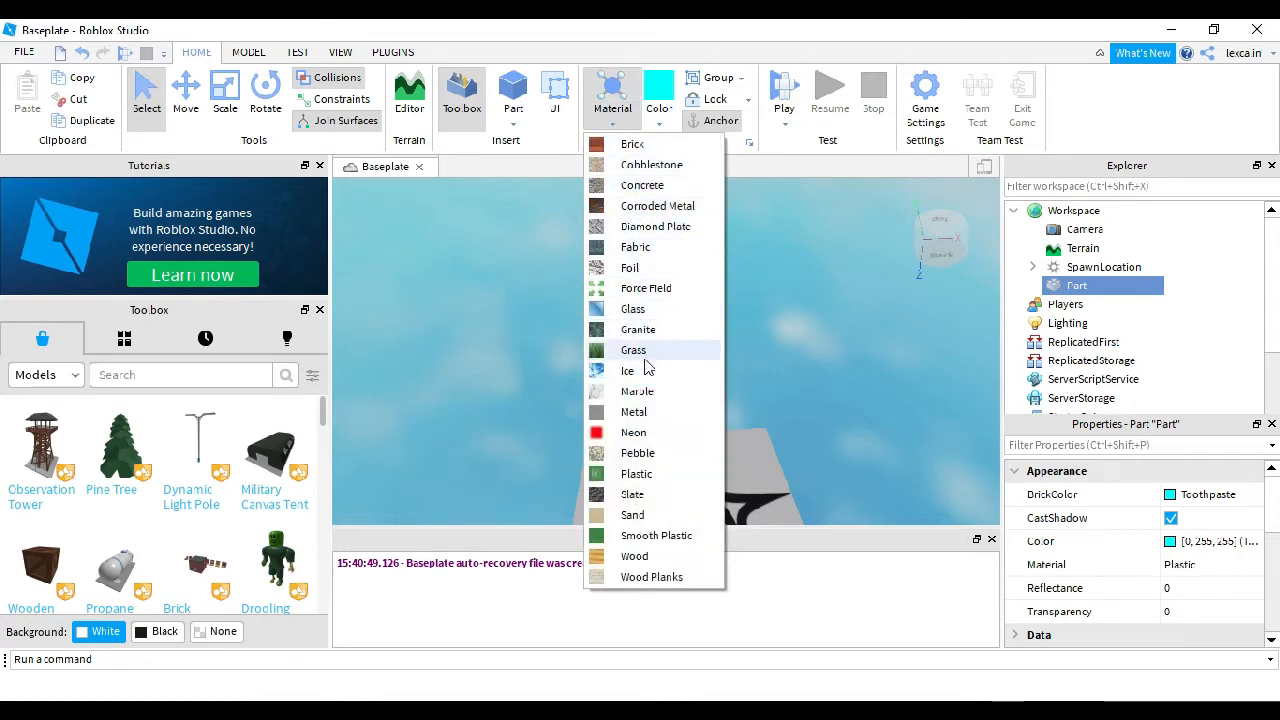
{"action": "left_click", "coordinate": [654, 477]}
{"action": "left_click", "coordinate": [612, 118]}
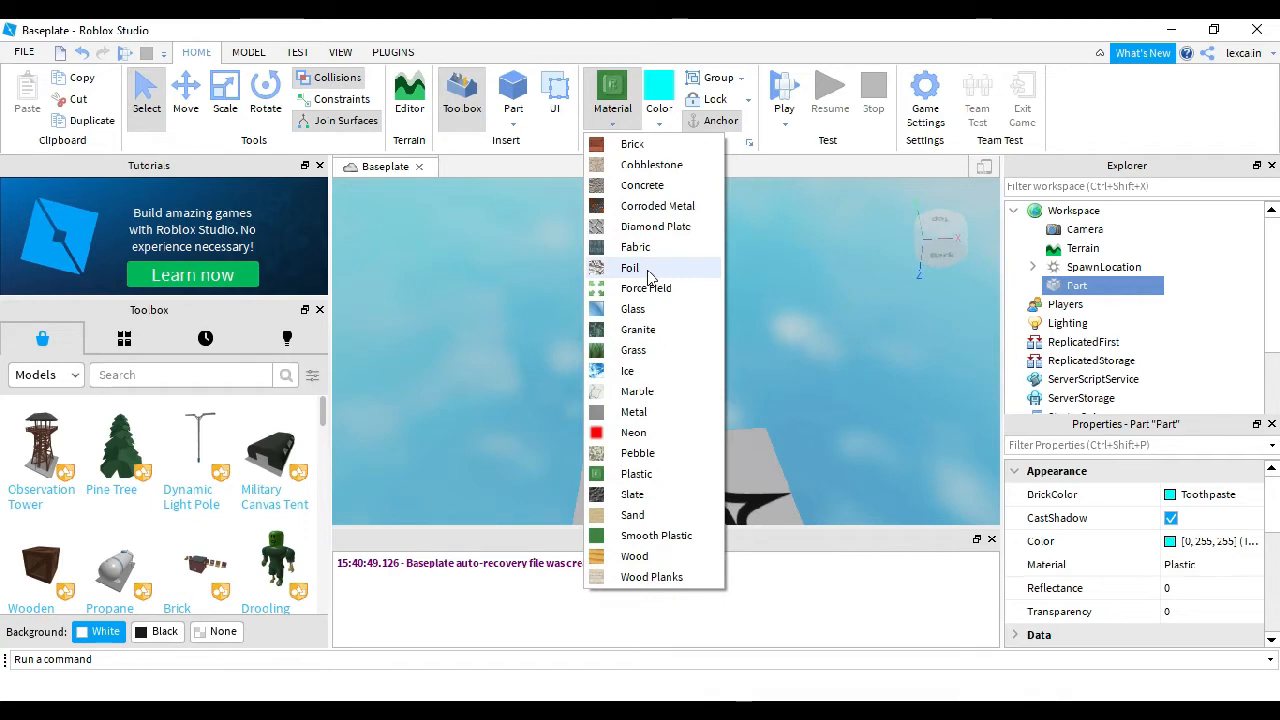
{"action": "left_click", "coordinate": [648, 268]}
{"action": "left_click", "coordinate": [612, 98]}
{"action": "left_click", "coordinate": [633, 153]}
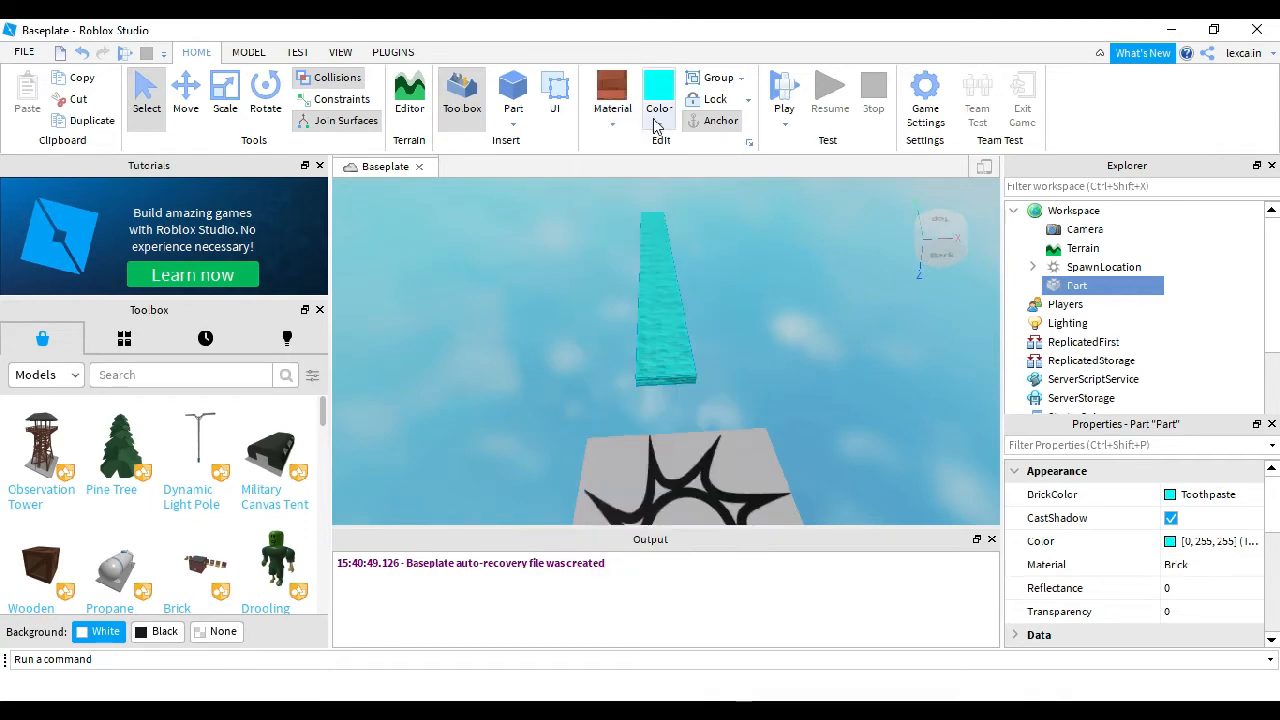
Step: Recolor the brick-textured plank in medium stone grey (163, 162, 165)
{"action": "left_click", "coordinate": [656, 118]}
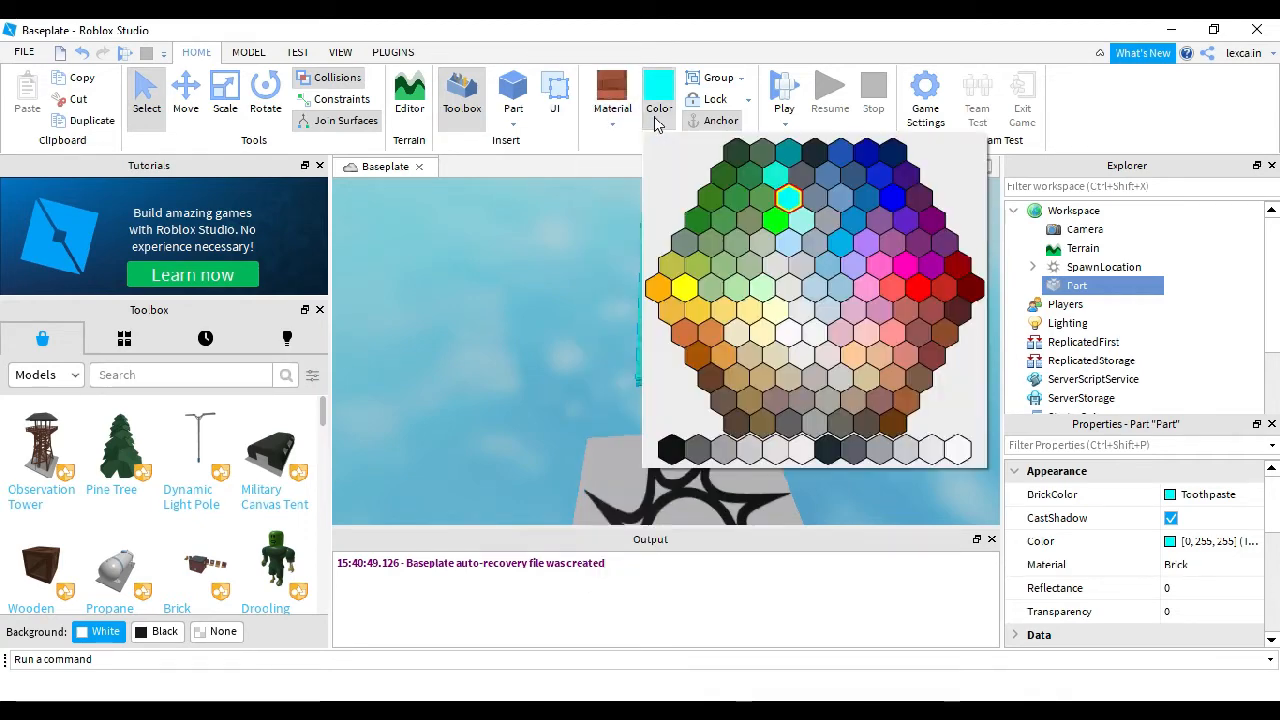
{"action": "left_click", "coordinate": [818, 423]}
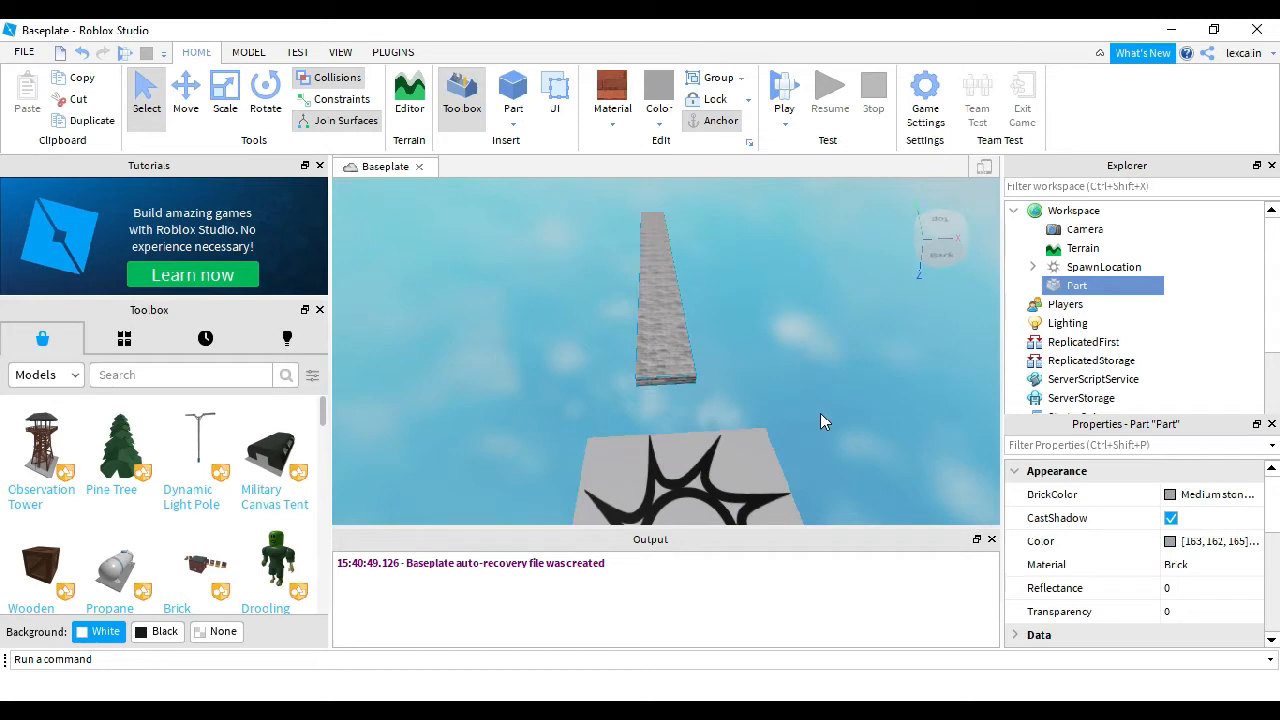
{"action": "left_click", "coordinate": [658, 100]}
Step: Set the plank's material to Wood and its color to the brown Burnt Sienna
{"action": "left_click", "coordinate": [609, 124]}
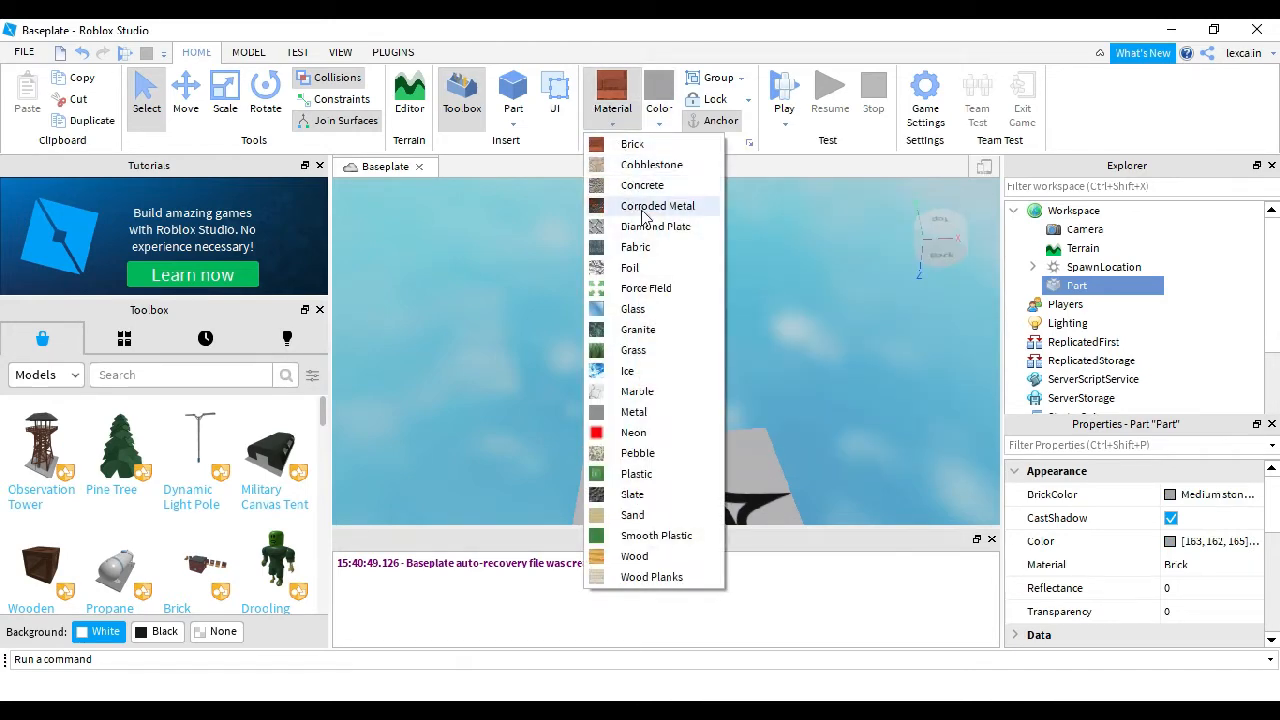
{"action": "left_click", "coordinate": [630, 557]}
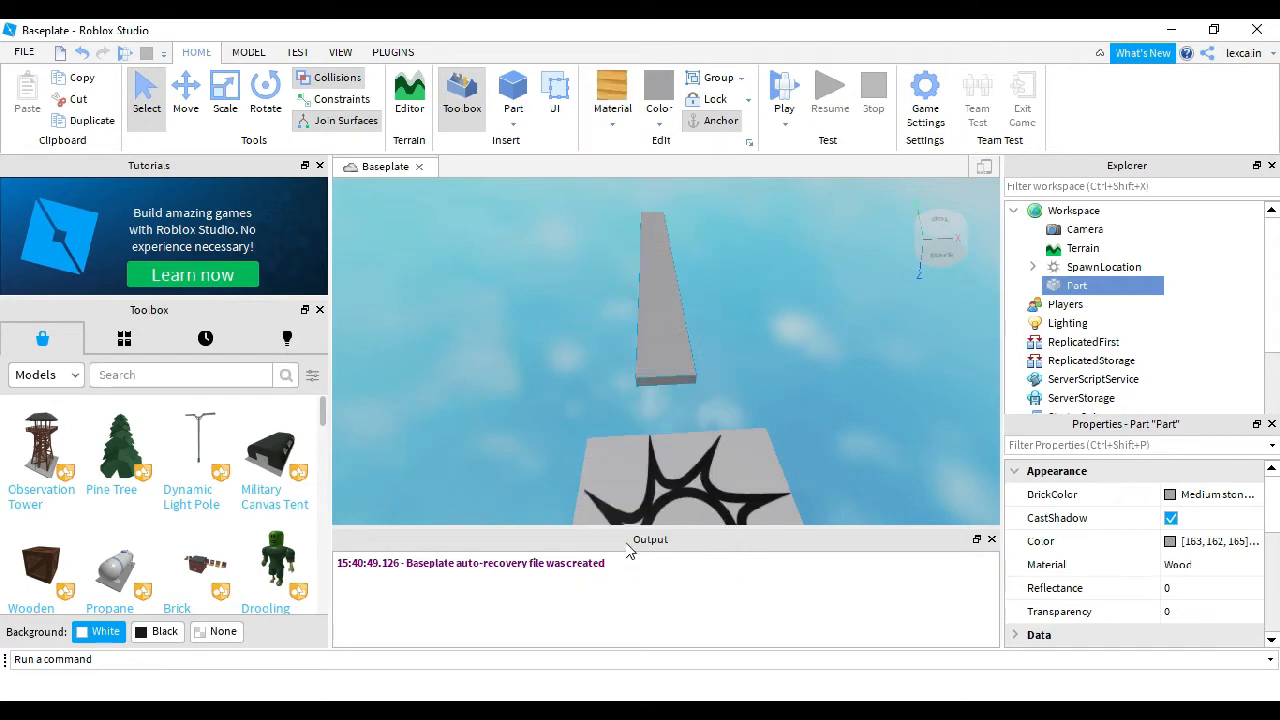
{"action": "left_click", "coordinate": [668, 126]}
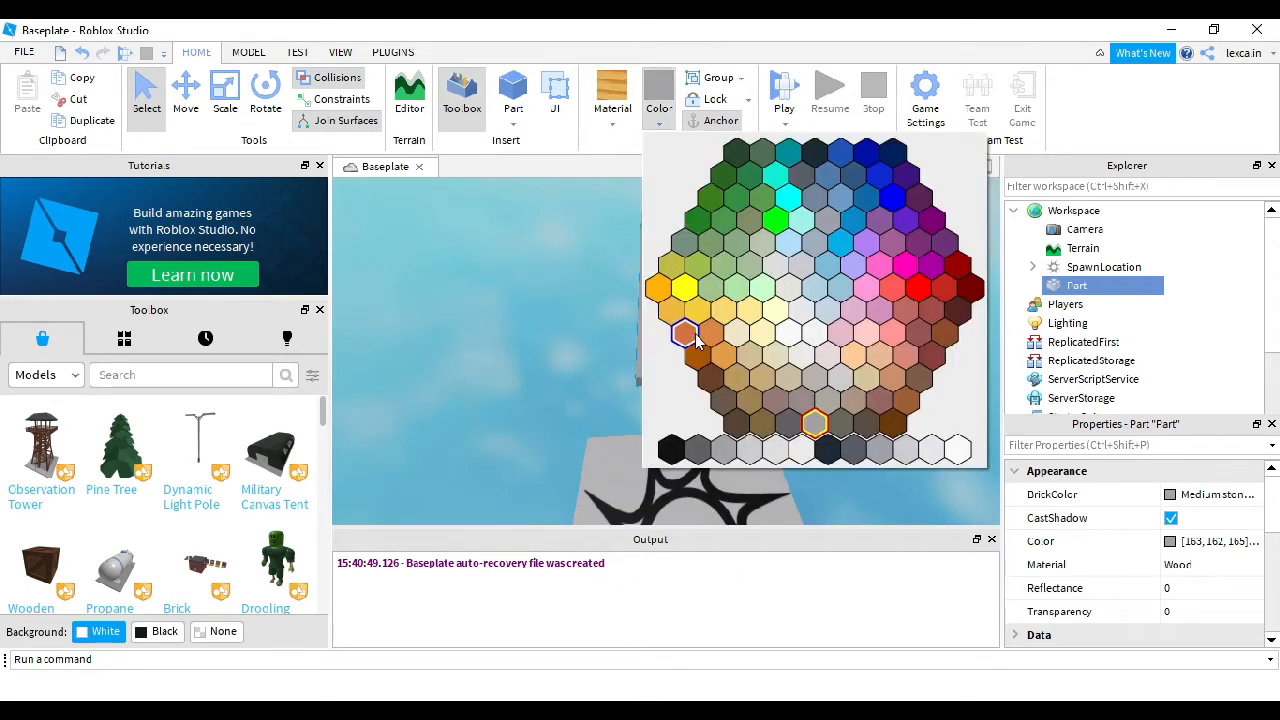
{"action": "left_click", "coordinate": [893, 423]}
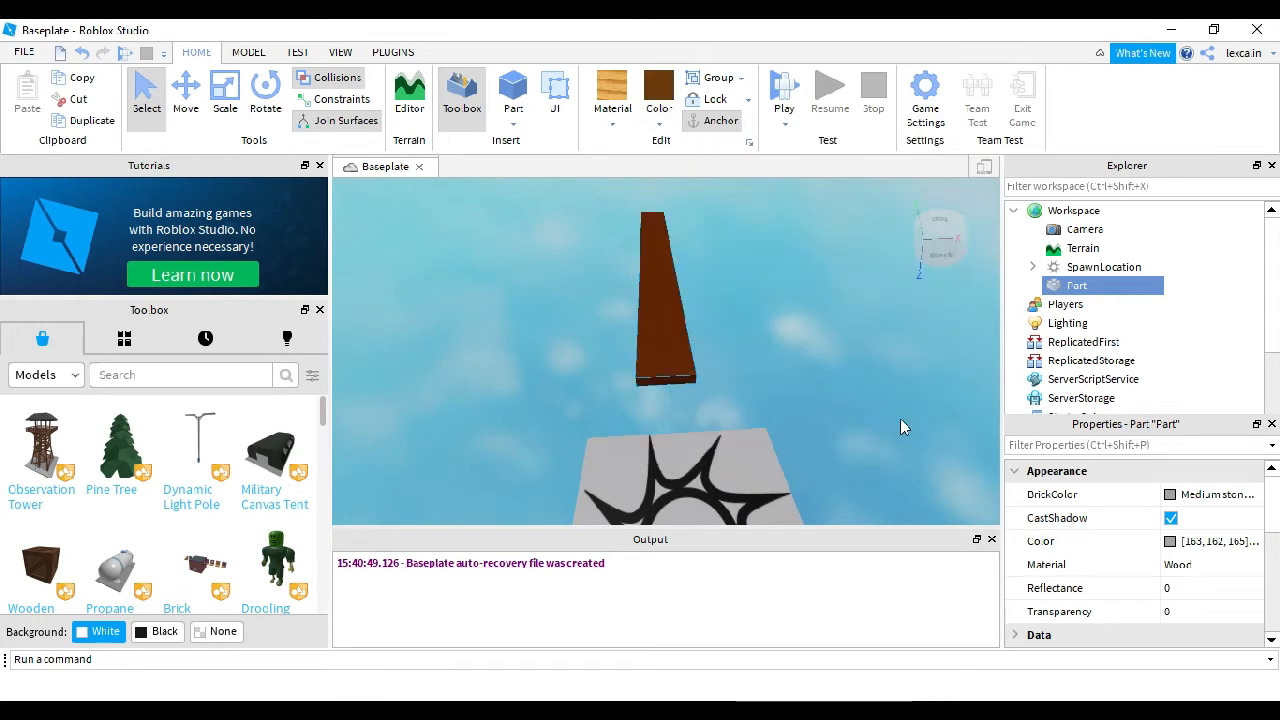
{"action": "right_click_drag", "start_coordinate": [885, 416], "coordinate": [838, 383]}
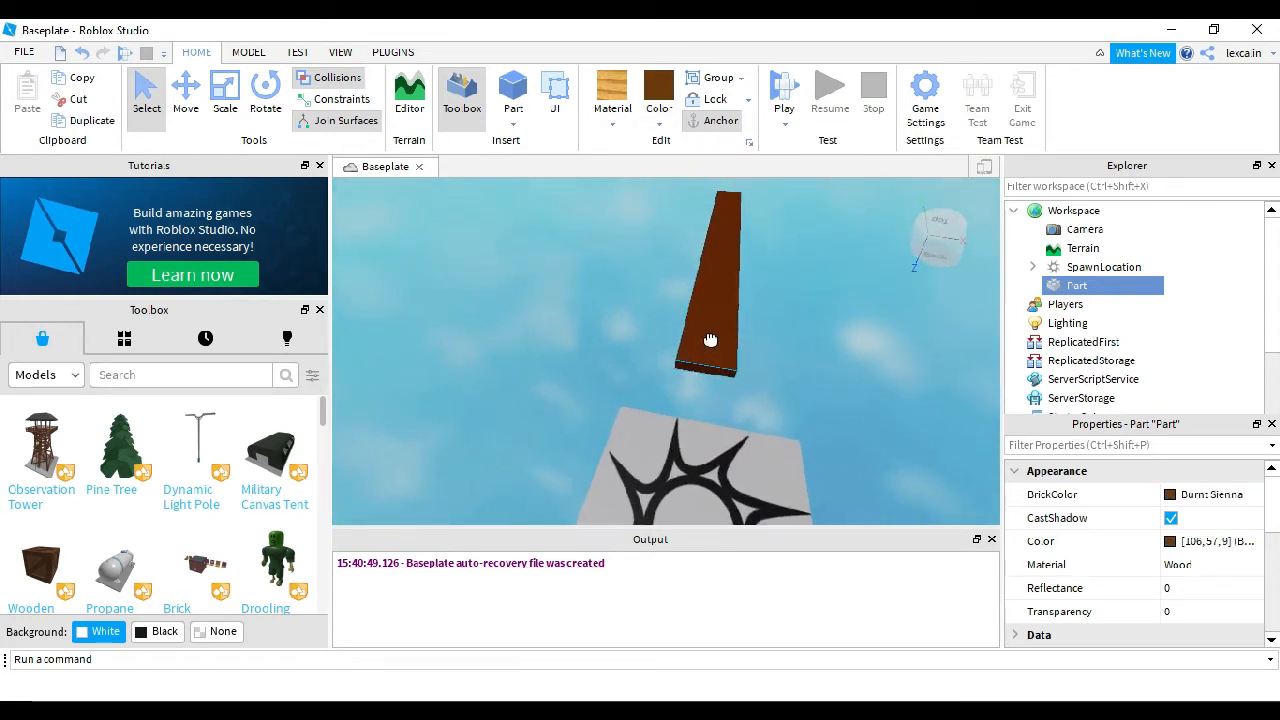
{"action": "right_click_drag", "start_coordinate": [770, 316], "coordinate": [771, 313]}
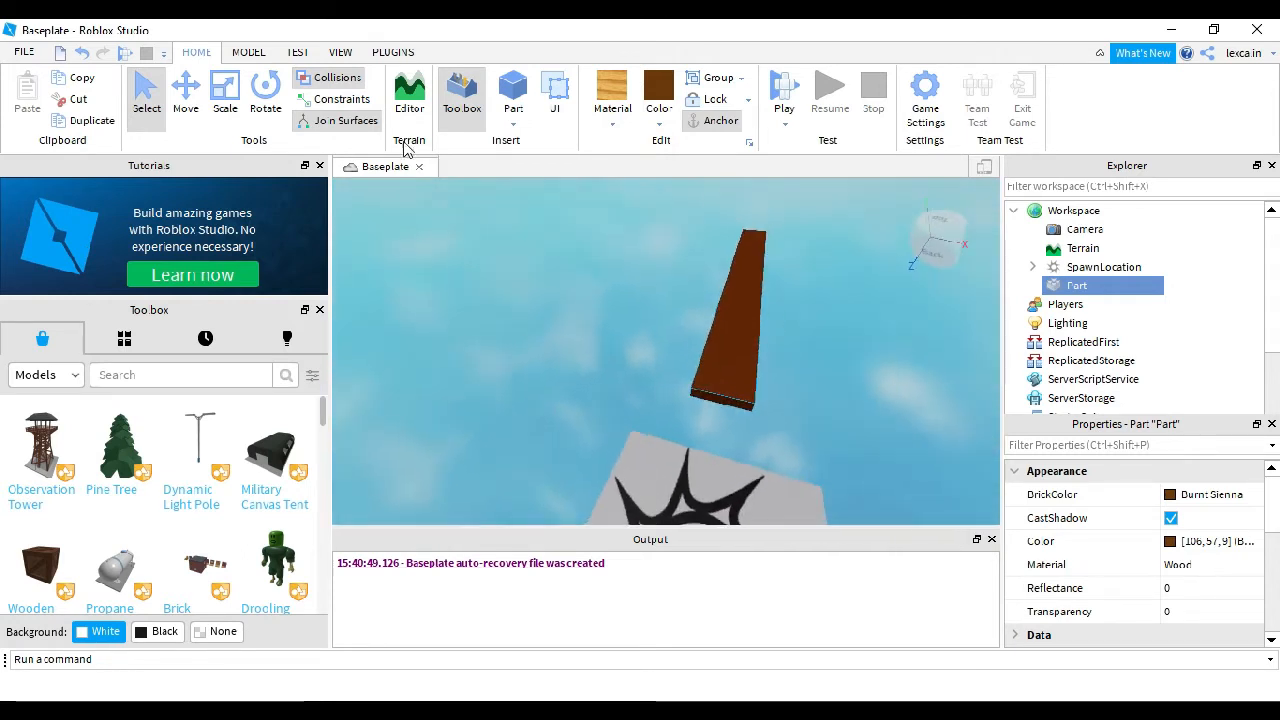
Step: Move the plank along its length away from the spawn location to widen the jump gap
{"action": "left_click", "coordinate": [185, 95]}
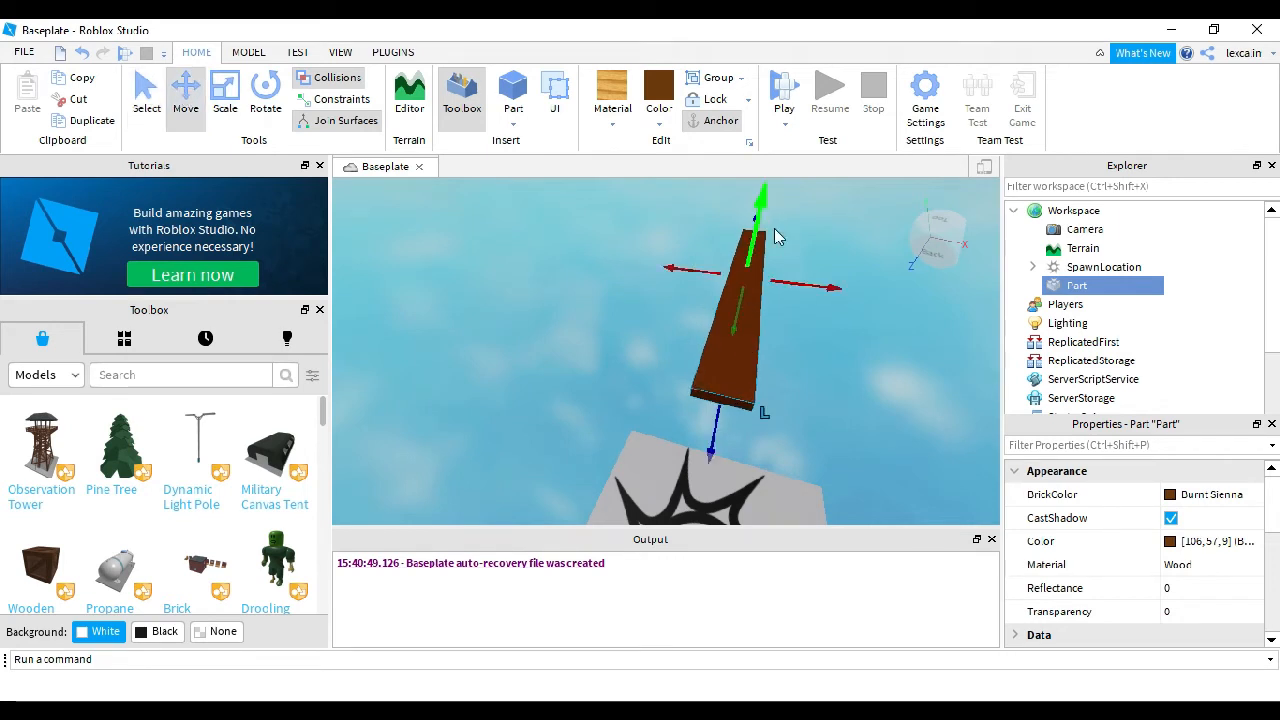
{"action": "key", "text": "d"}
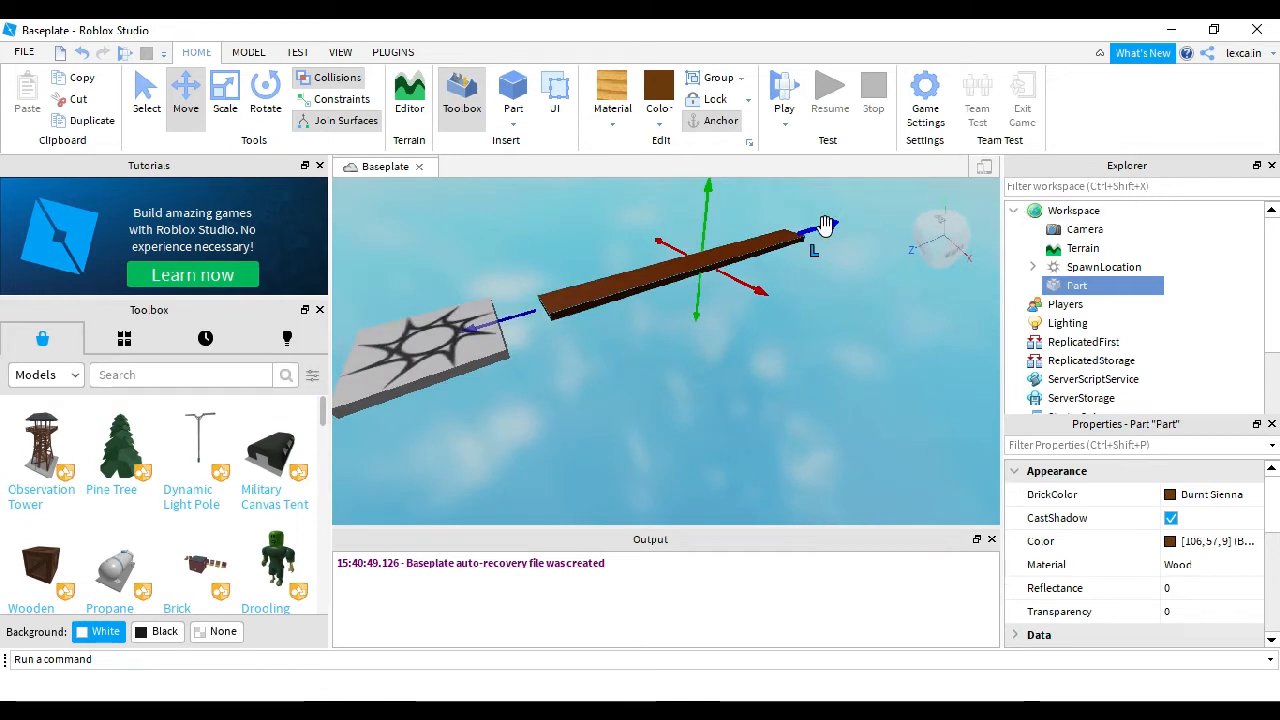
{"action": "left_click_drag", "start_coordinate": [828, 225], "coordinate": [845, 229]}
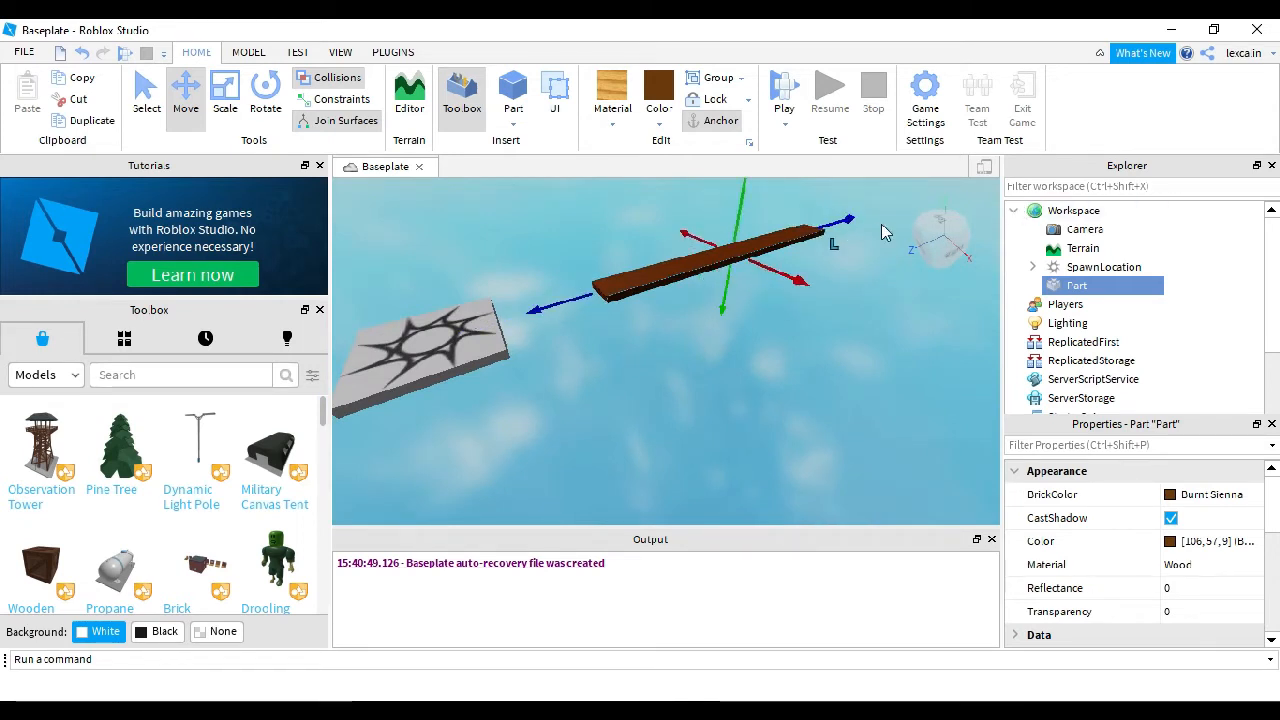
{"action": "right_click_drag", "start_coordinate": [781, 287], "coordinate": [780, 286]}
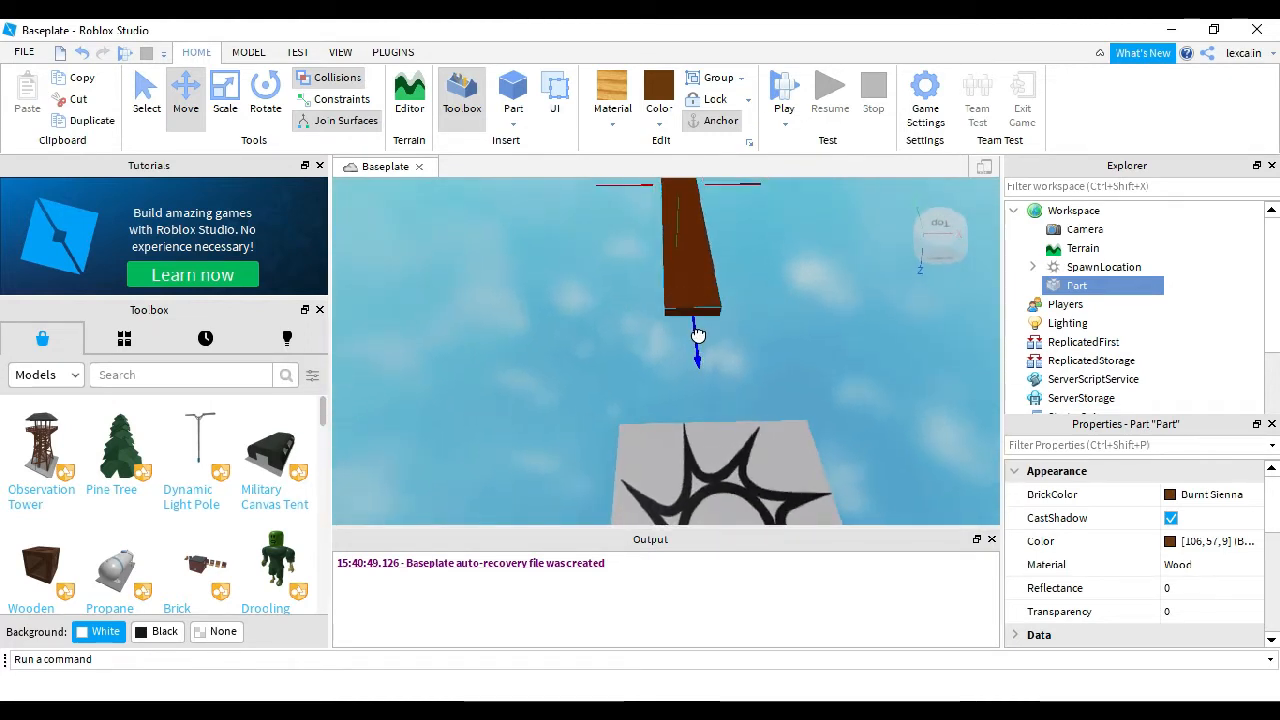
Step: Play test the jump from the spawn location across the widened gap to the plank, and stop the test
{"action": "left_click", "coordinate": [122, 57]}
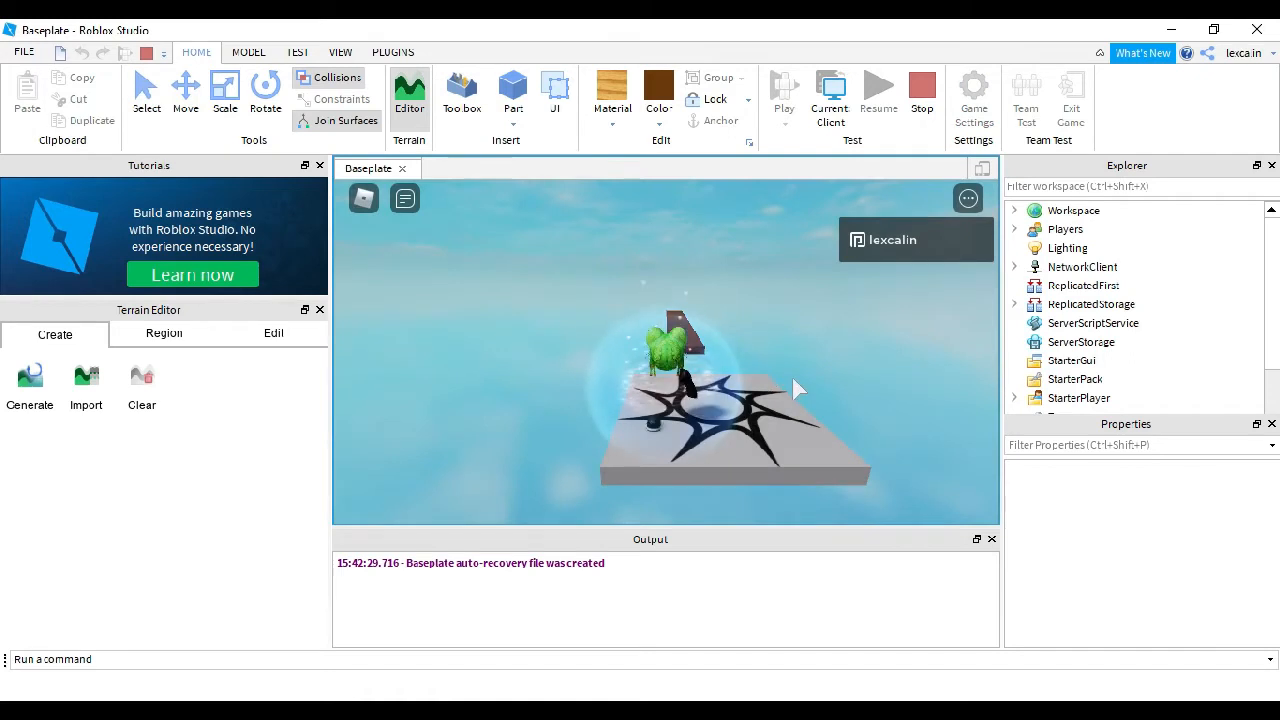
{"action": "key", "text": "w"}
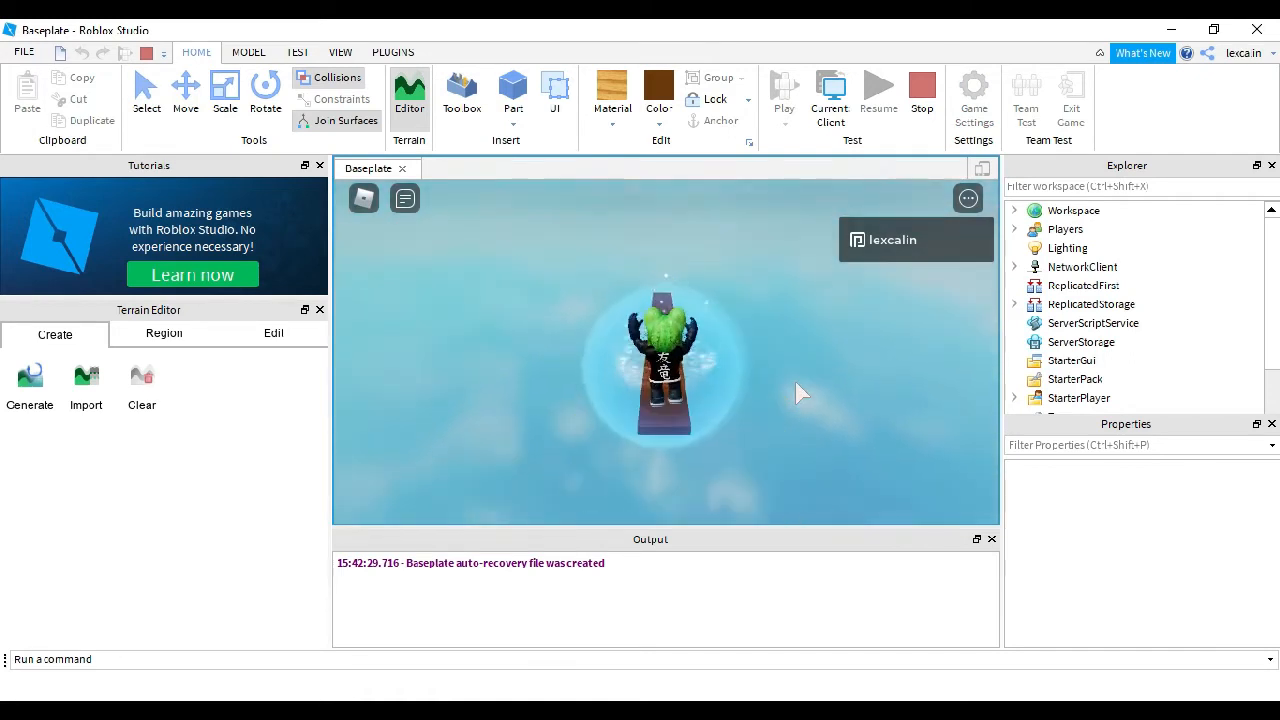
{"action": "left_click", "coordinate": [918, 95]}
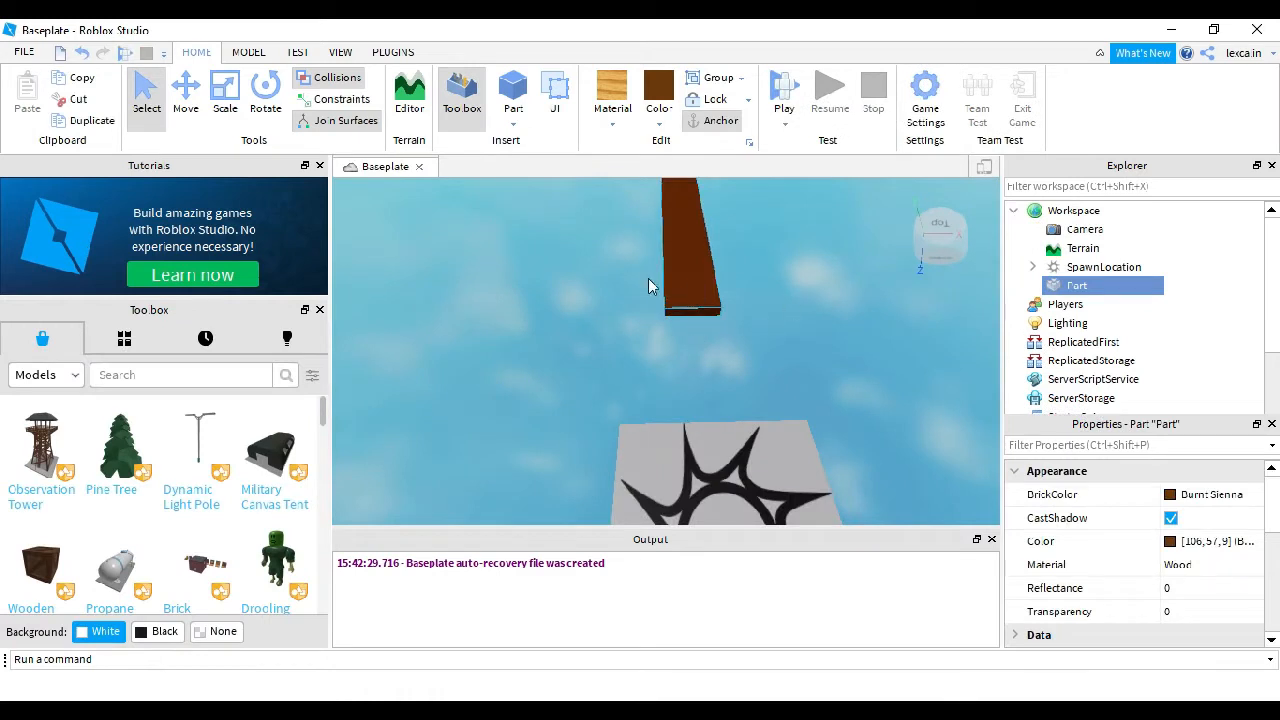
Step: Move the plank slightly back toward the spawn location, then play test the jump onto it and stop the test
{"action": "key", "text": "ctrl+2"}
{"action": "left_click_drag", "start_coordinate": [697, 337], "coordinate": [700, 357]}
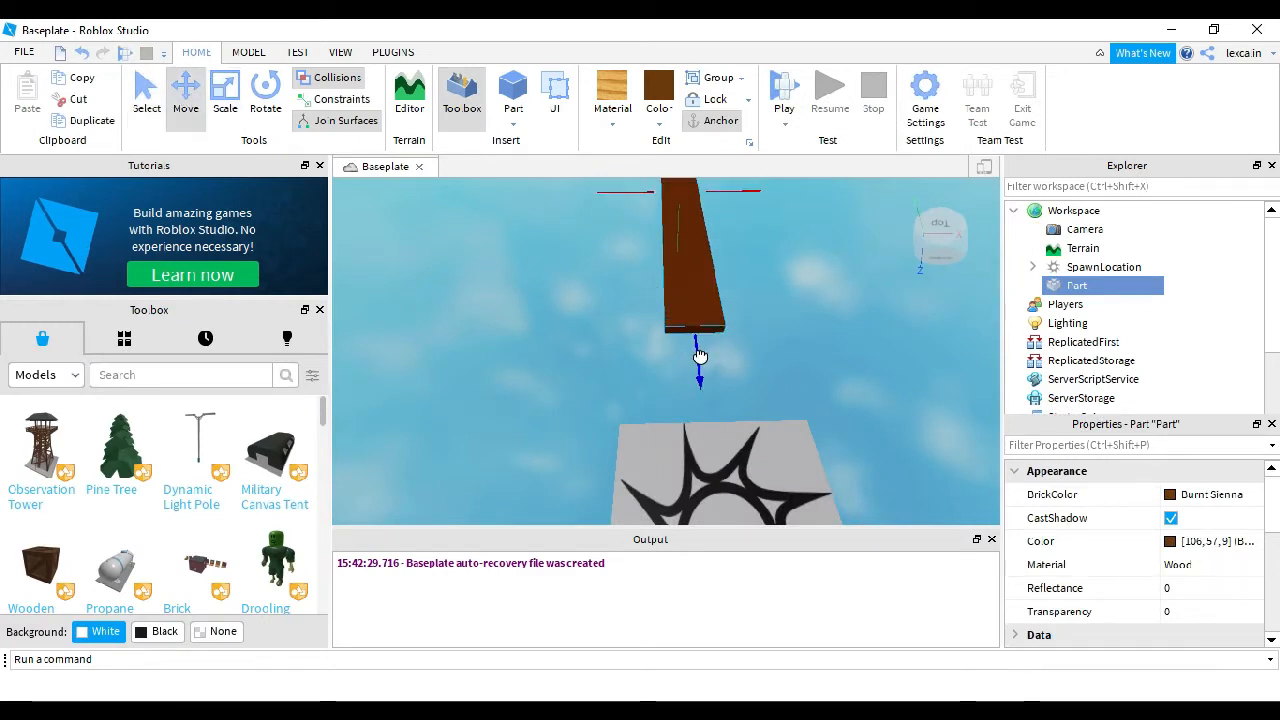
{"action": "left_click", "coordinate": [124, 53]}
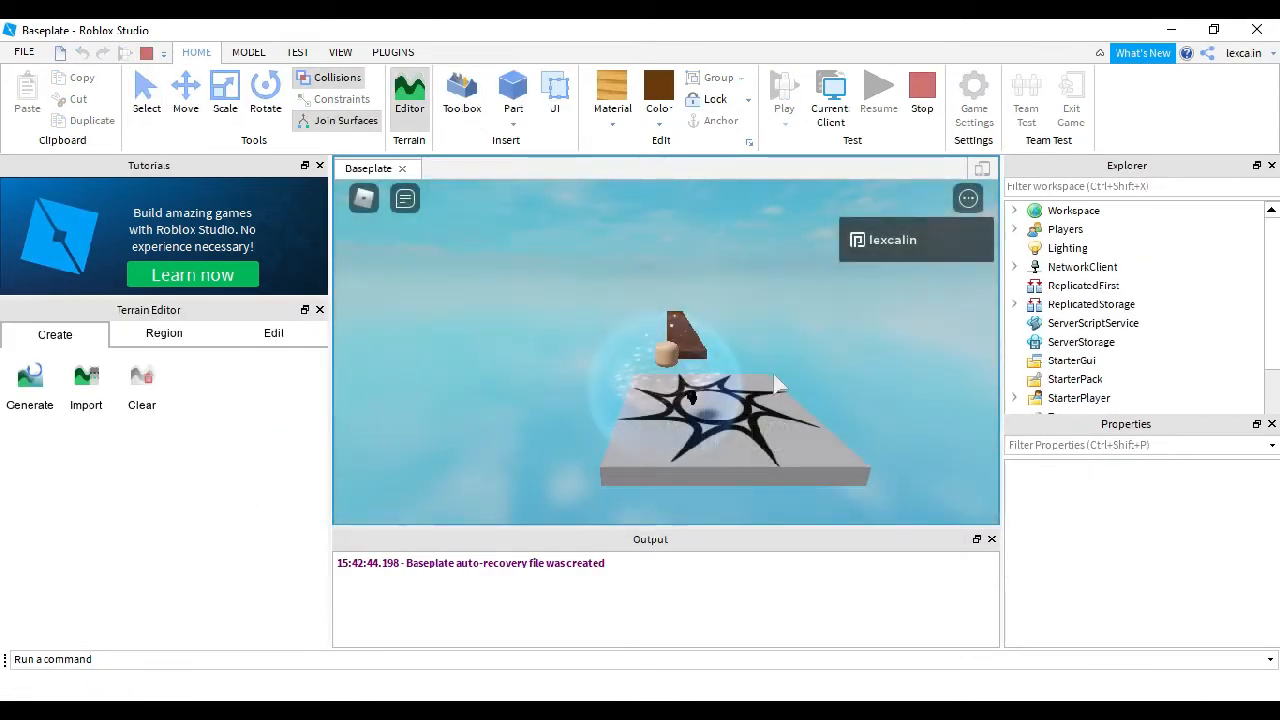
{"action": "key", "text": "w"}
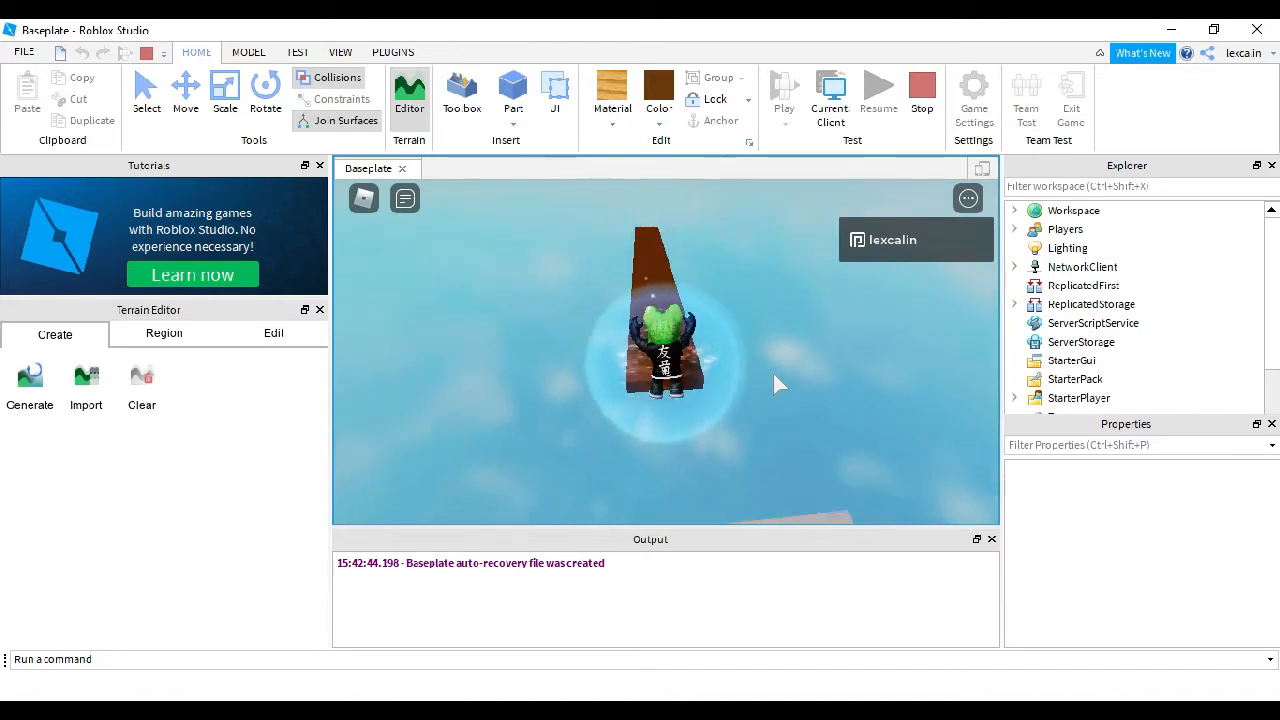
{"action": "right_click_drag", "start_coordinate": [774, 375], "coordinate": [774, 376]}
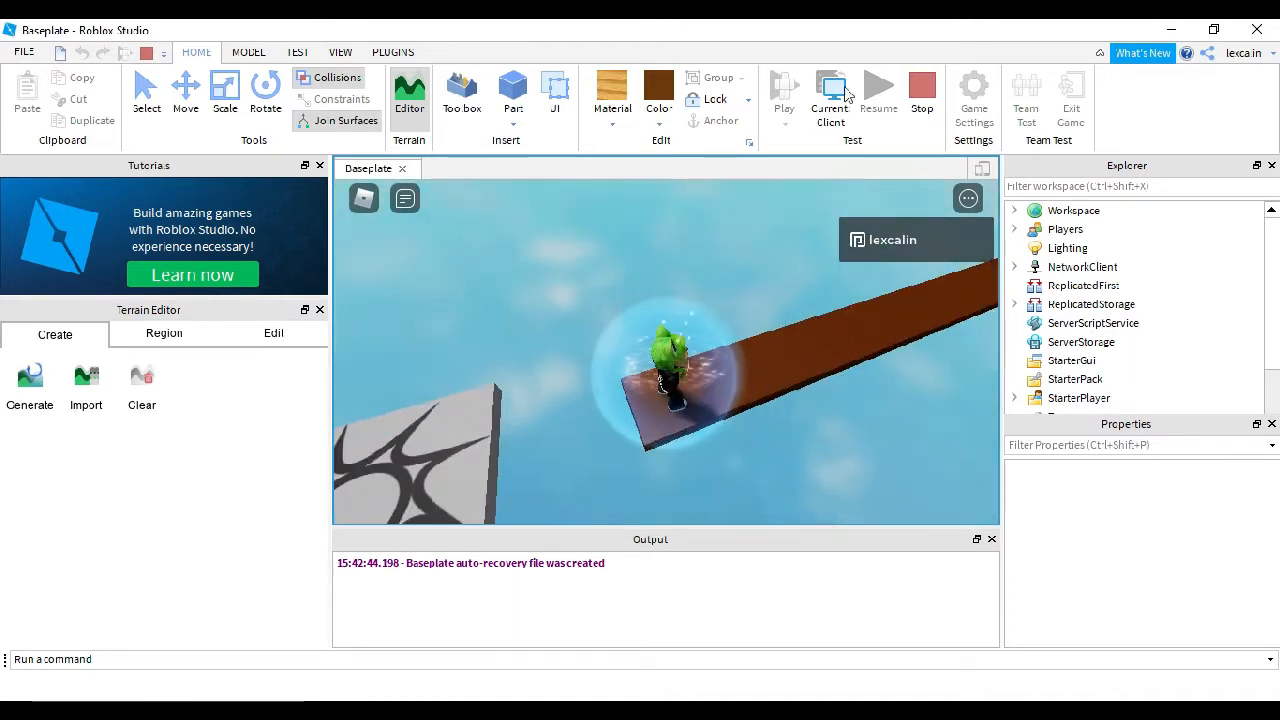
{"action": "left_click", "coordinate": [925, 105]}
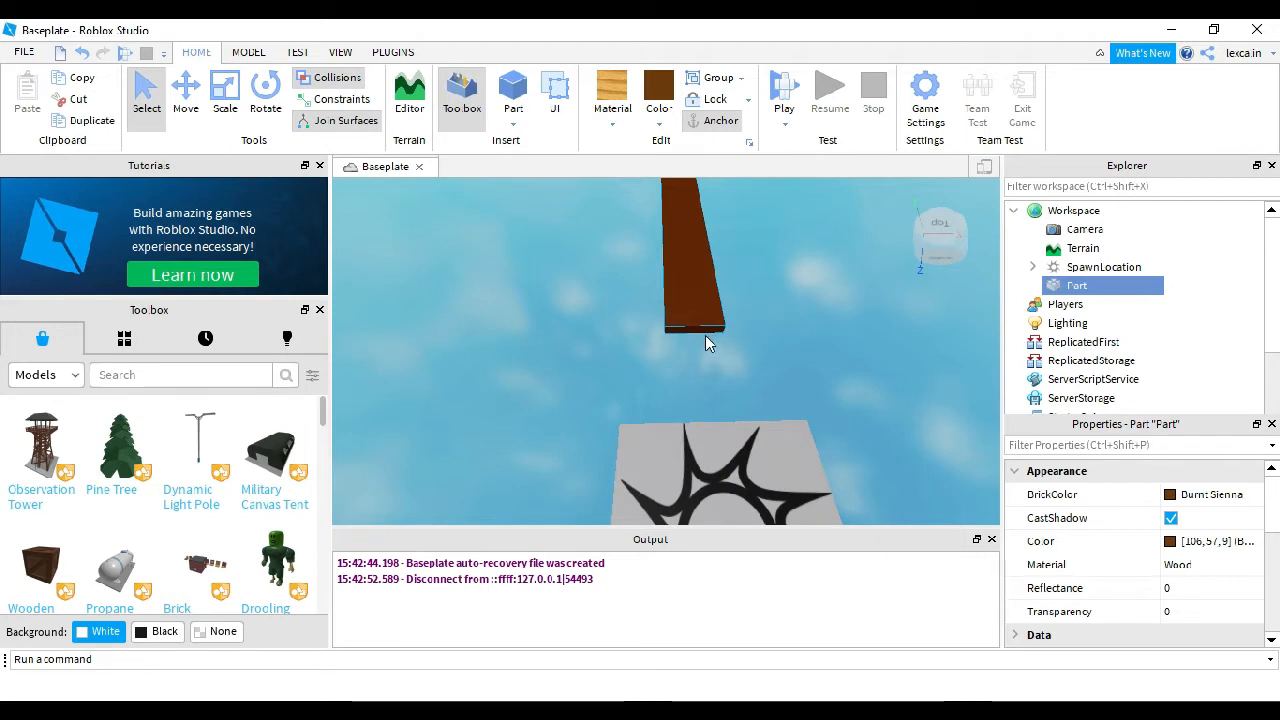
Step: Move the plank a little closer to the spawn location and play test jumping onto it, walking its length and returning to the spawn
{"action": "left_click", "coordinate": [186, 108]}
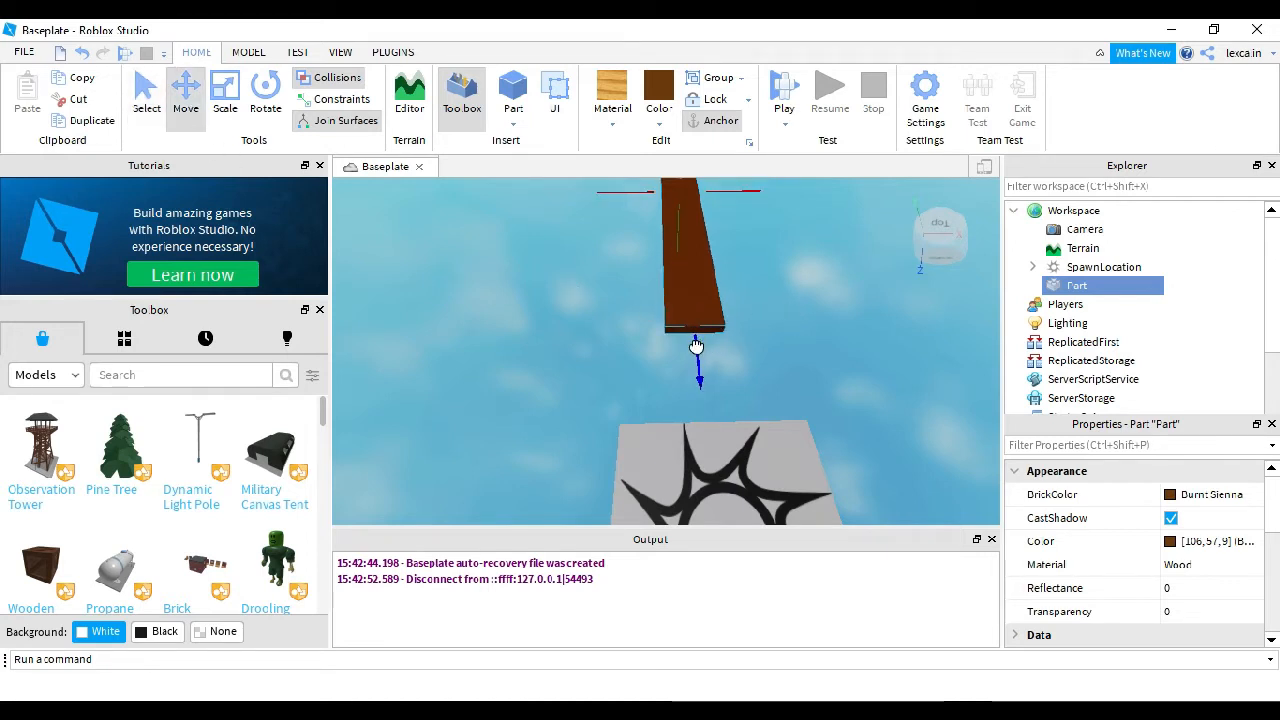
{"action": "left_click_drag", "start_coordinate": [696, 346], "coordinate": [697, 362]}
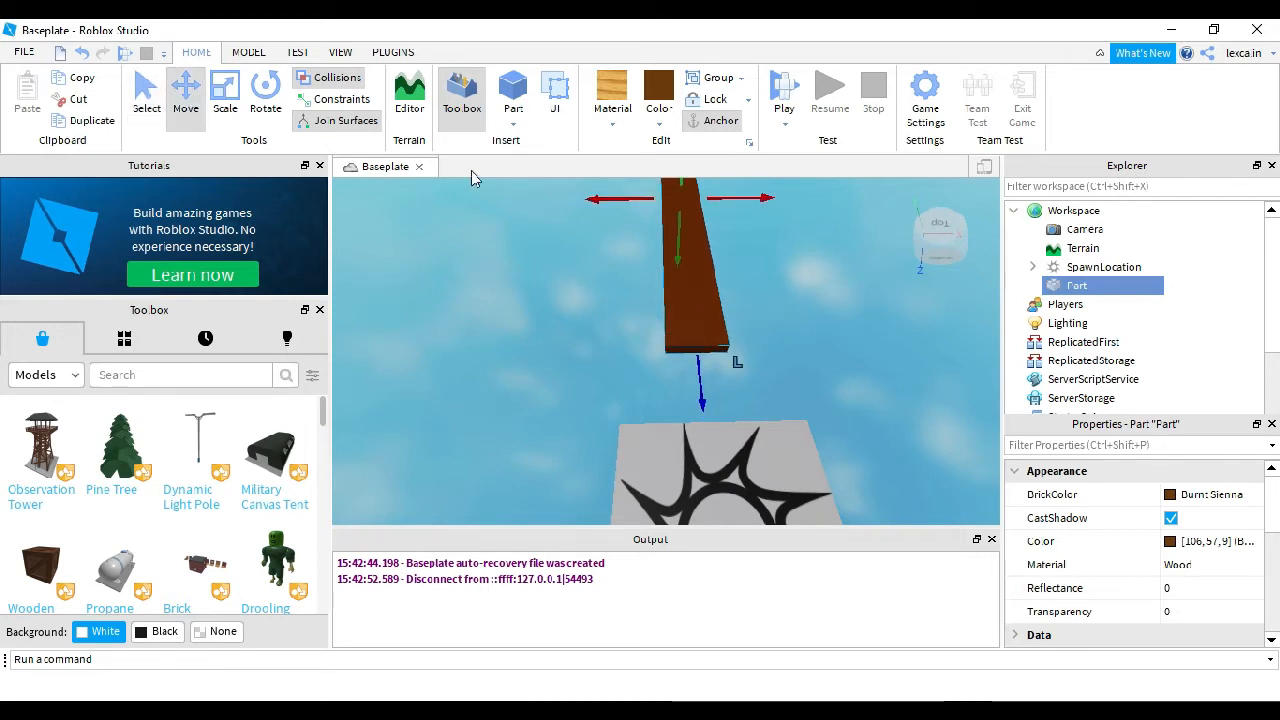
{"action": "left_click", "coordinate": [122, 54]}
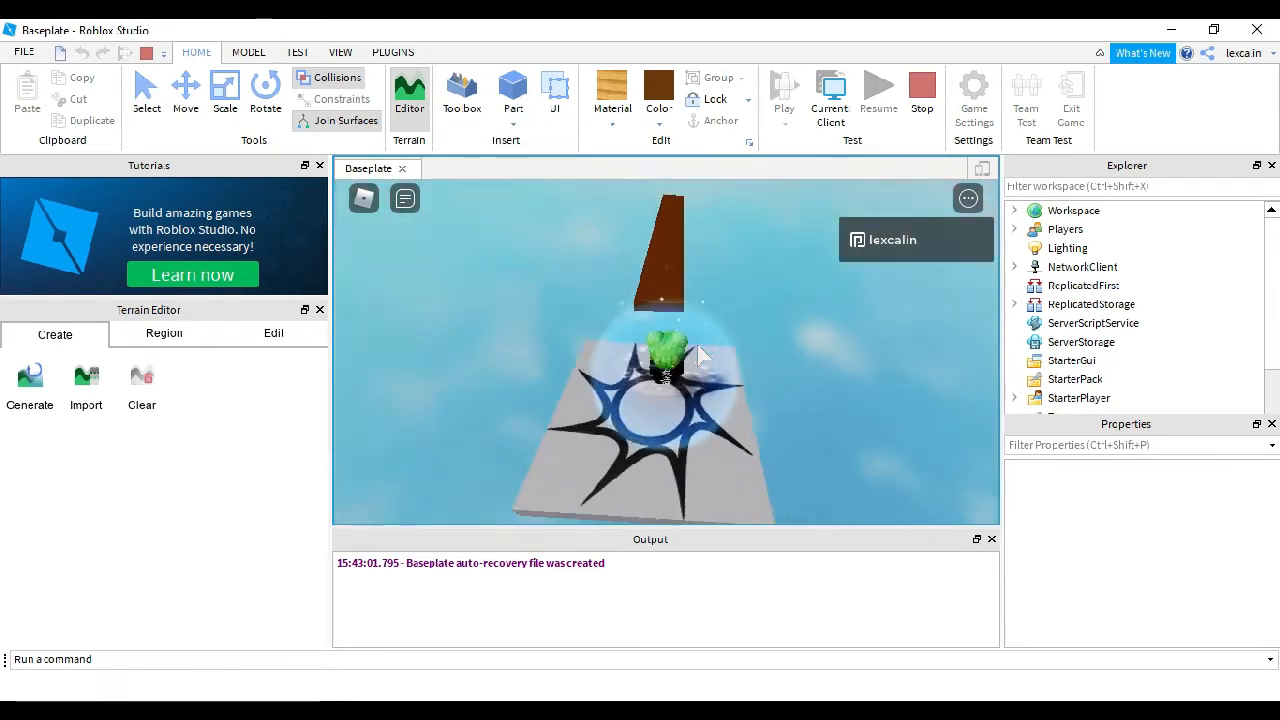
{"action": "key", "text": "w"}
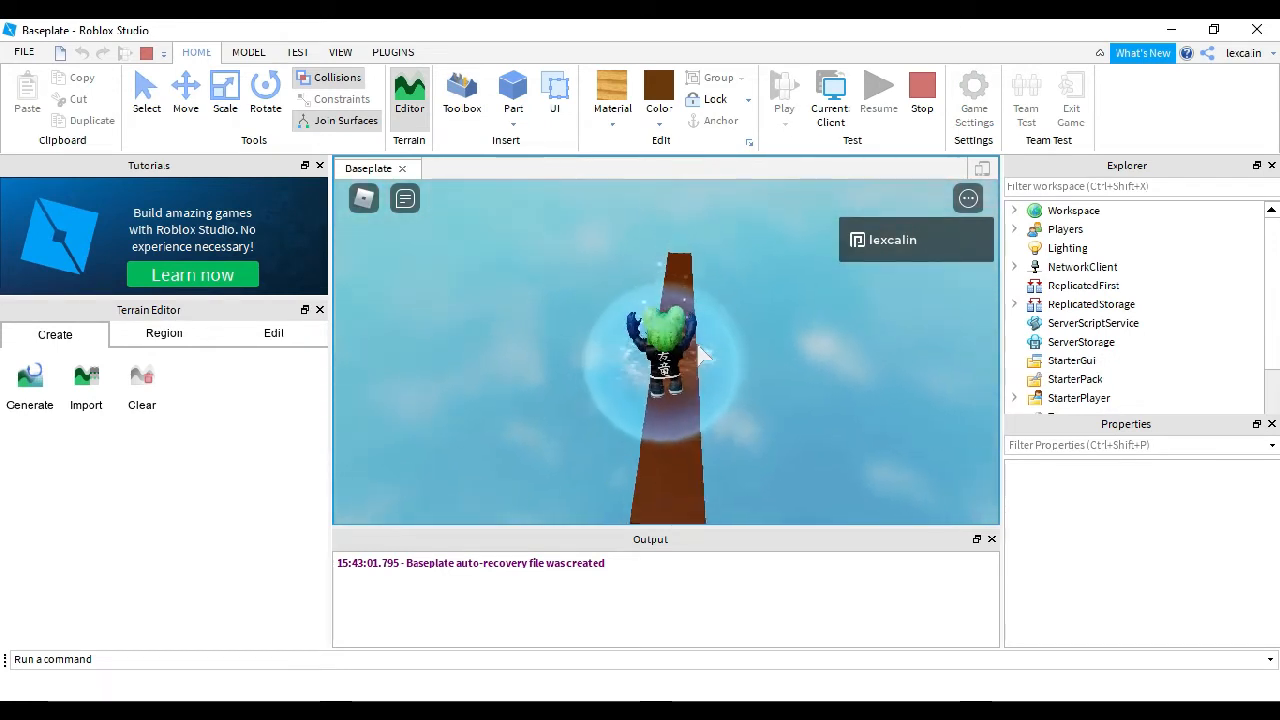
{"action": "key", "text": "w"}
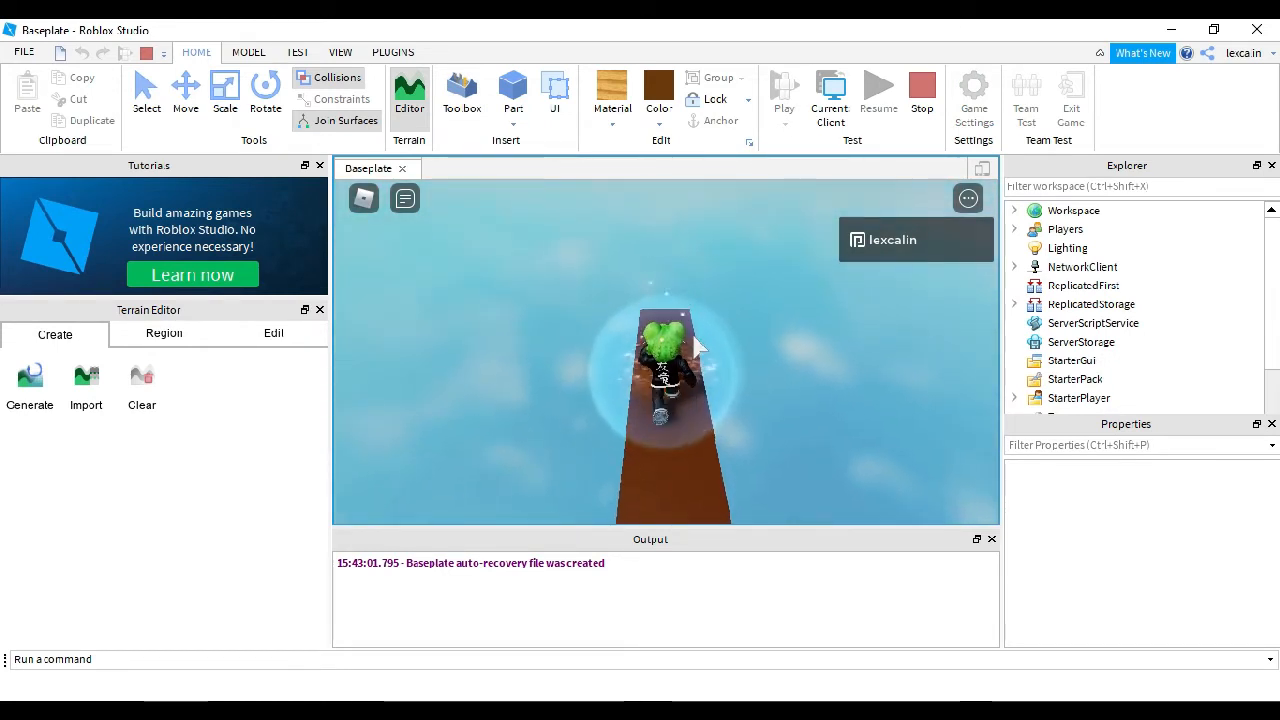
{"action": "right_click_drag", "start_coordinate": [698, 345], "coordinate": [694, 336]}
{"action": "key", "text": "w"}
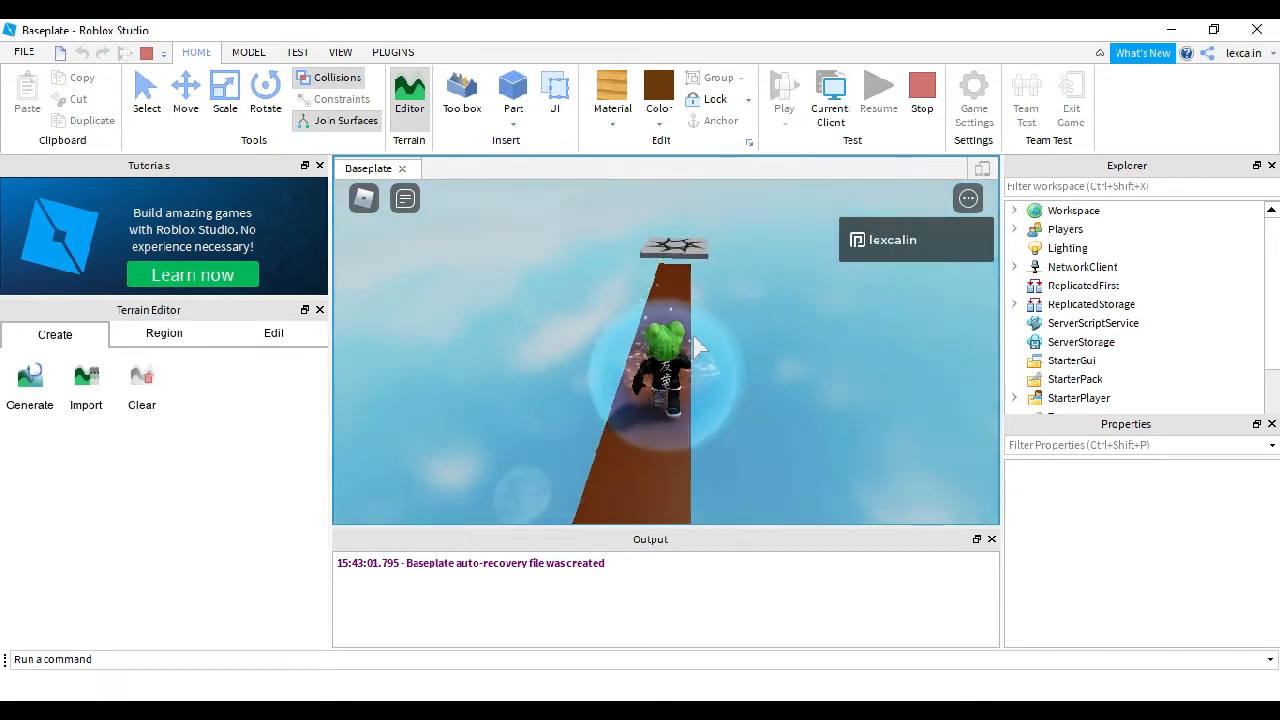
{"action": "key", "text": "w"}
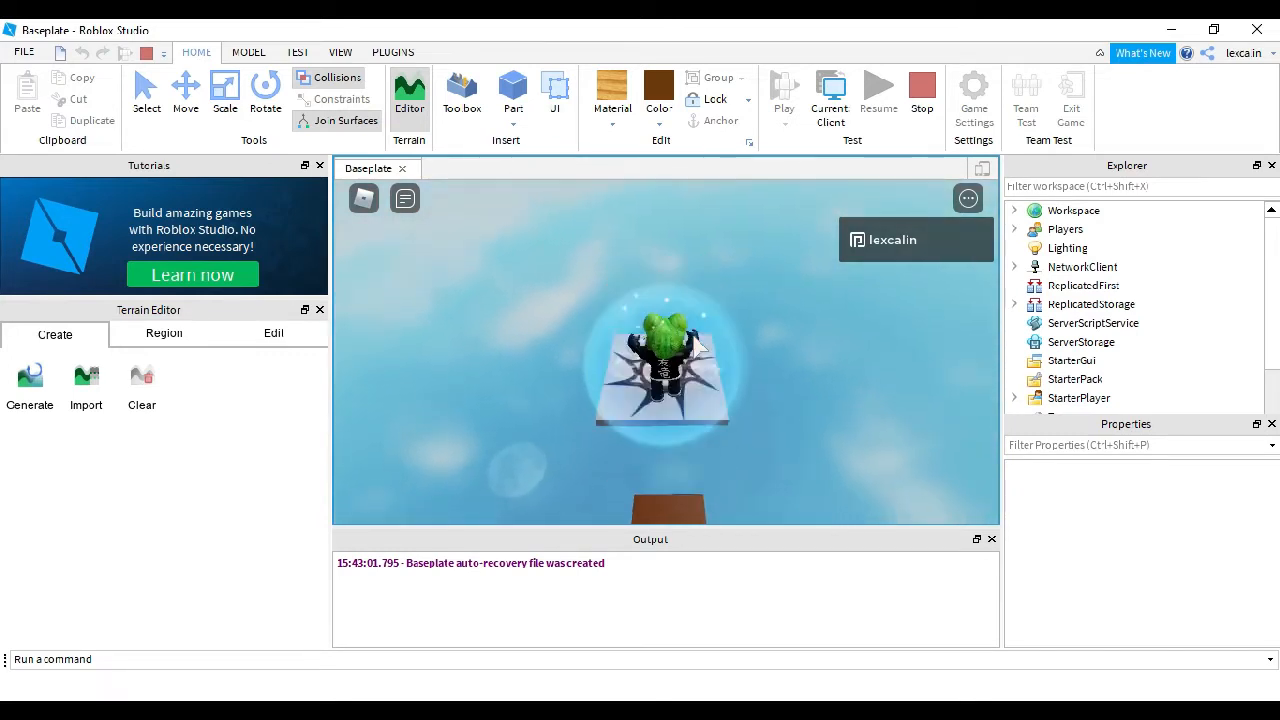
{"action": "left_click", "coordinate": [921, 89]}
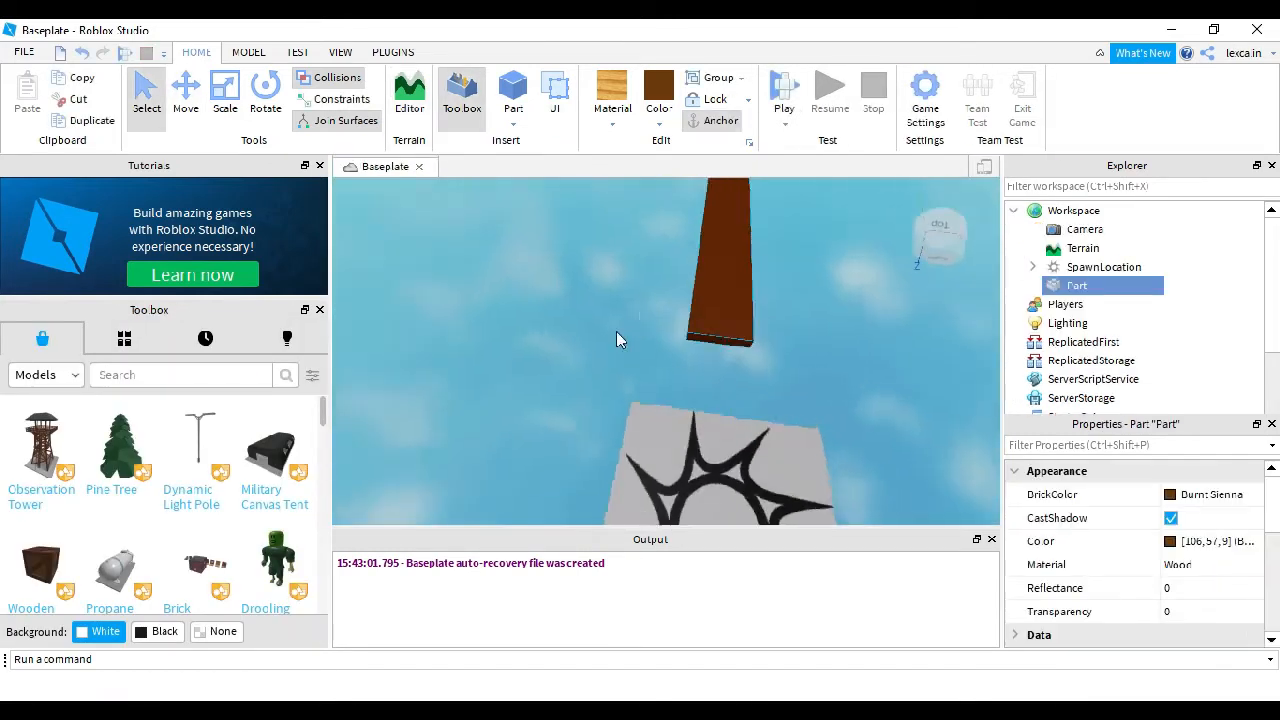
Step: Nudge the plank sideways in line with the spawn location and shorten it with the Scale tool, keeping its near end in place
{"action": "right_click_drag", "start_coordinate": [836, 289], "coordinate": [836, 289]}
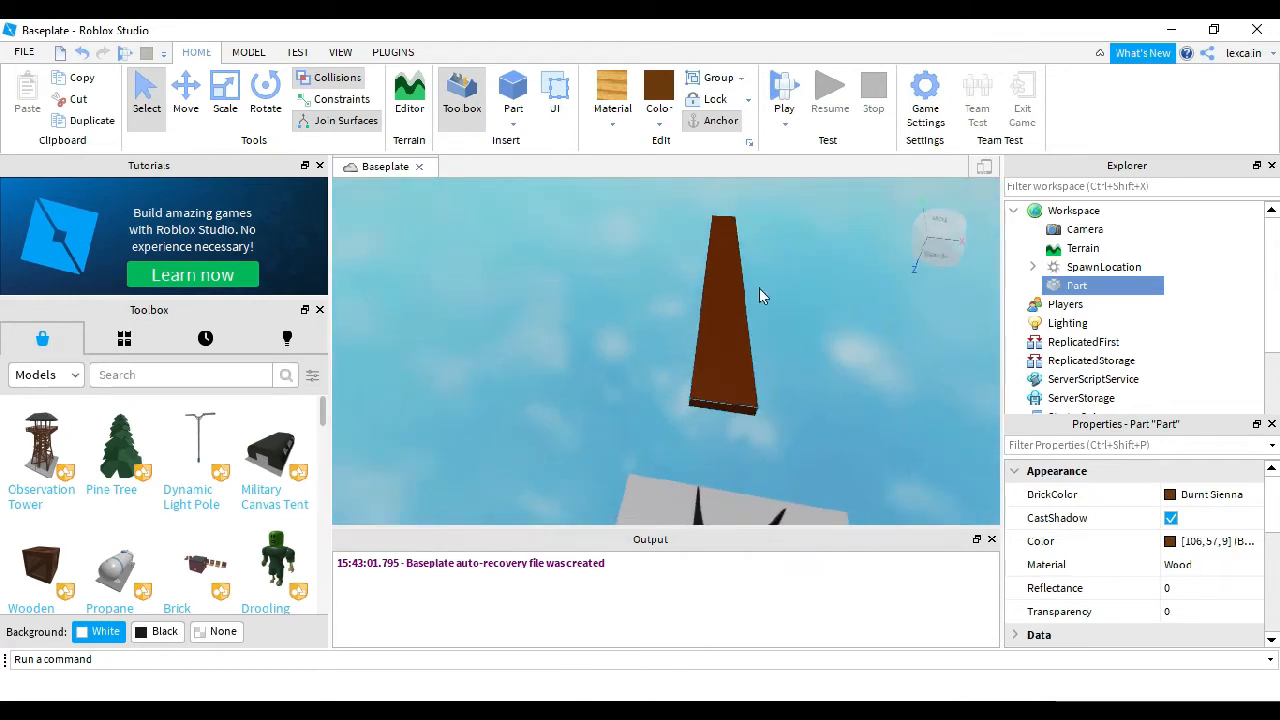
{"action": "left_click", "coordinate": [185, 92]}
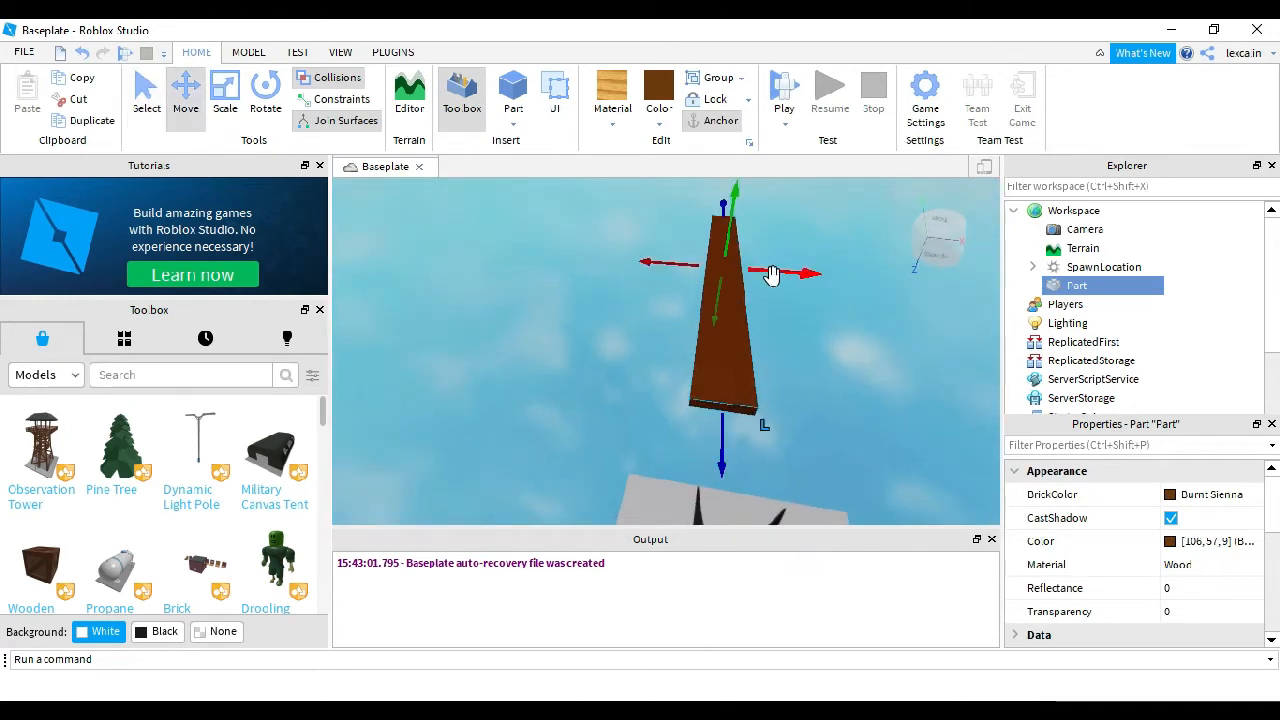
{"action": "left_click_drag", "start_coordinate": [771, 275], "coordinate": [779, 277]}
{"action": "right_click_drag", "start_coordinate": [781, 275], "coordinate": [832, 378]}
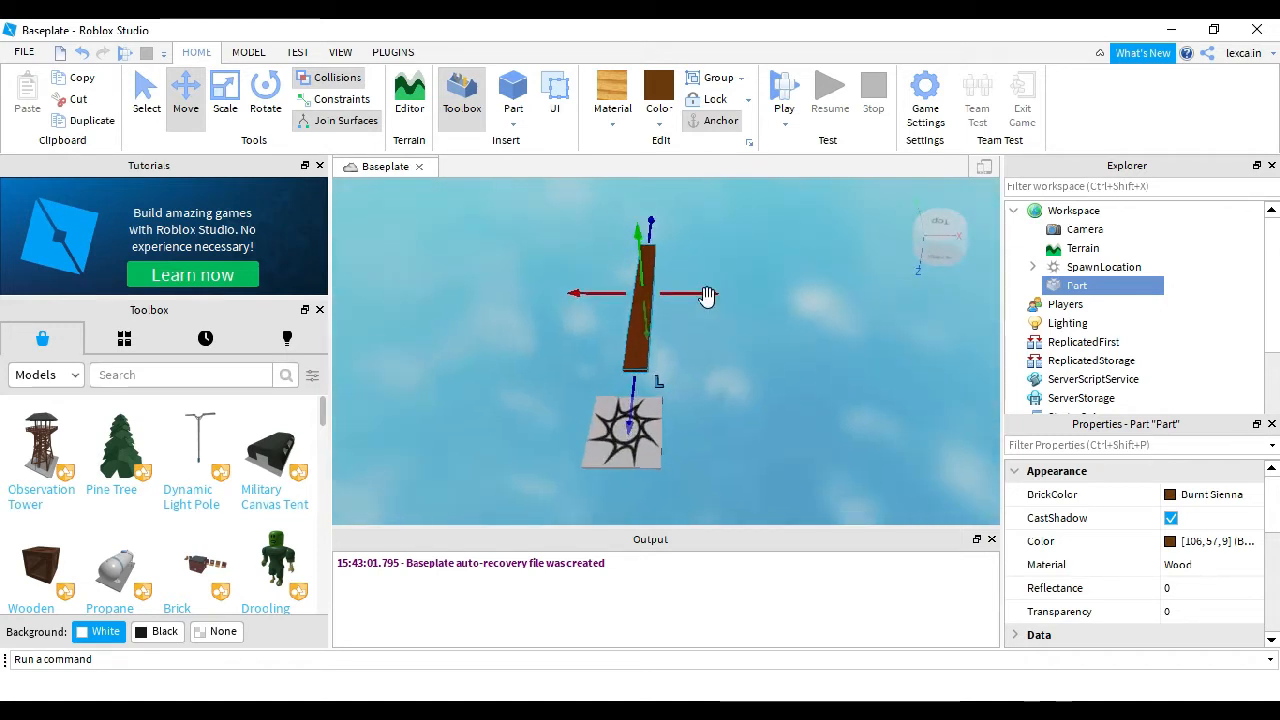
{"action": "left_click", "coordinate": [225, 100]}
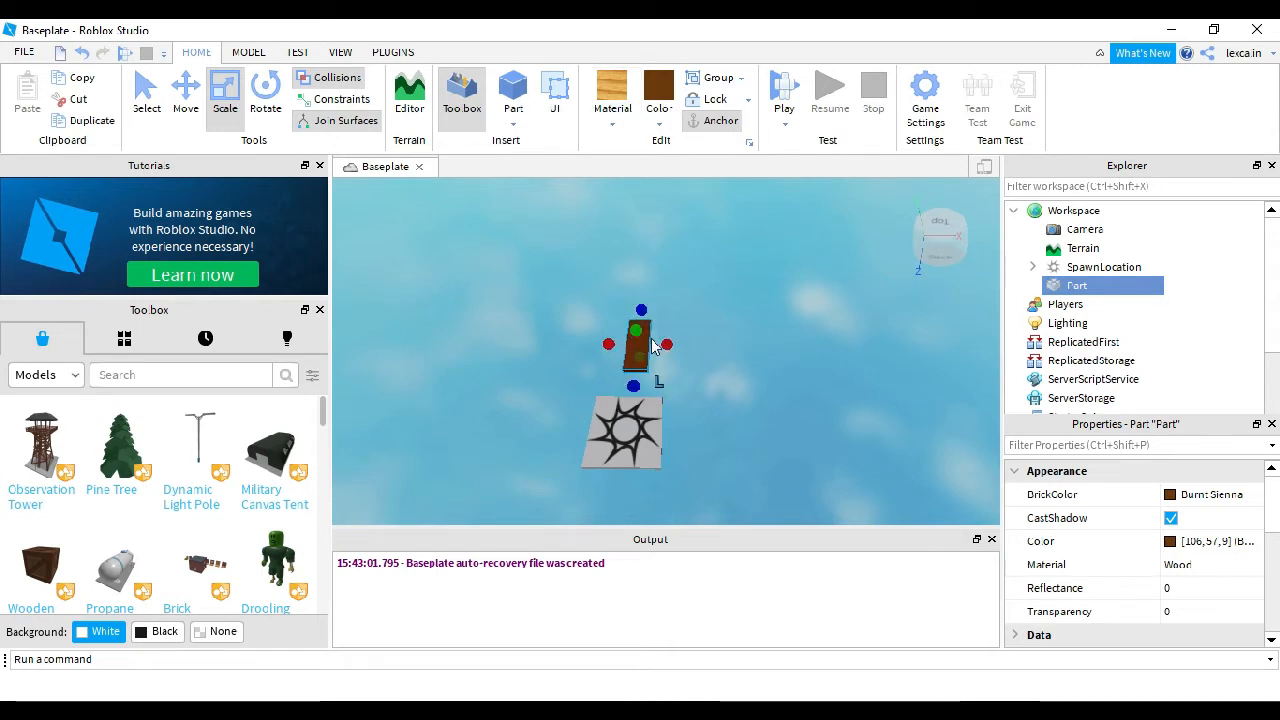
Step: Set the plank's material to Diamond Plate and its color to Dark taupe
{"action": "left_click", "coordinate": [612, 118]}
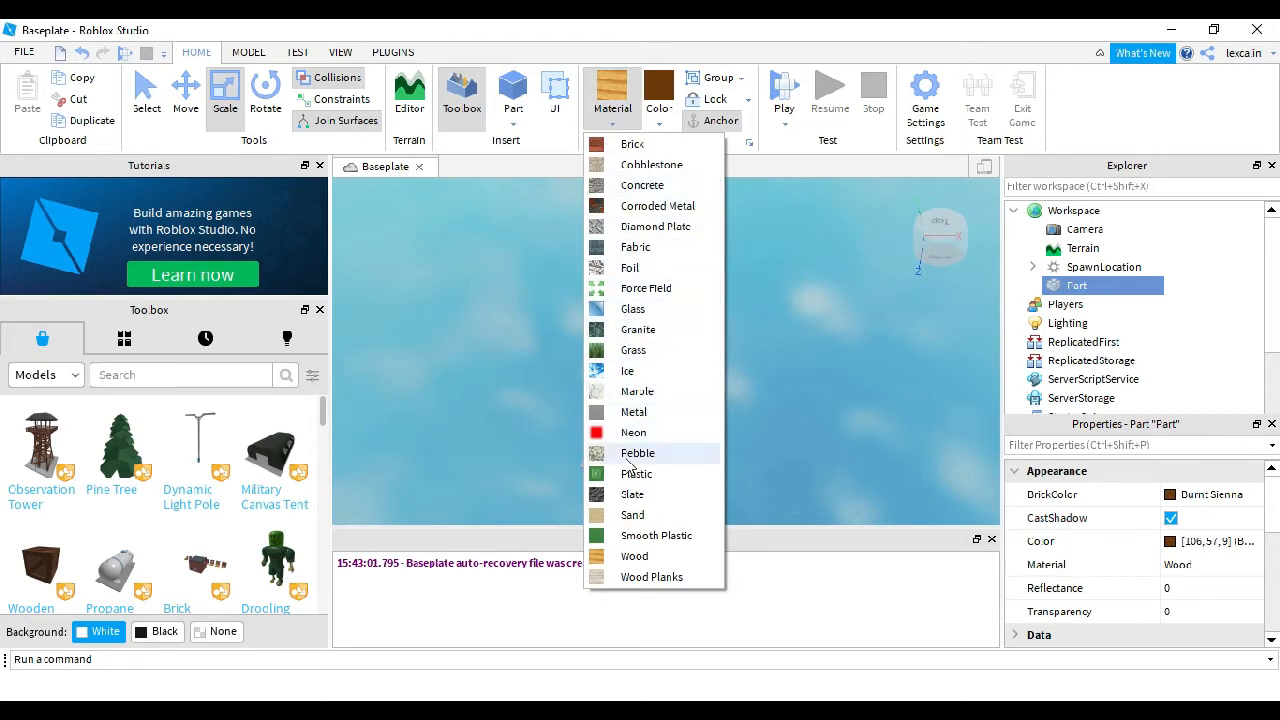
{"action": "left_click", "coordinate": [643, 233]}
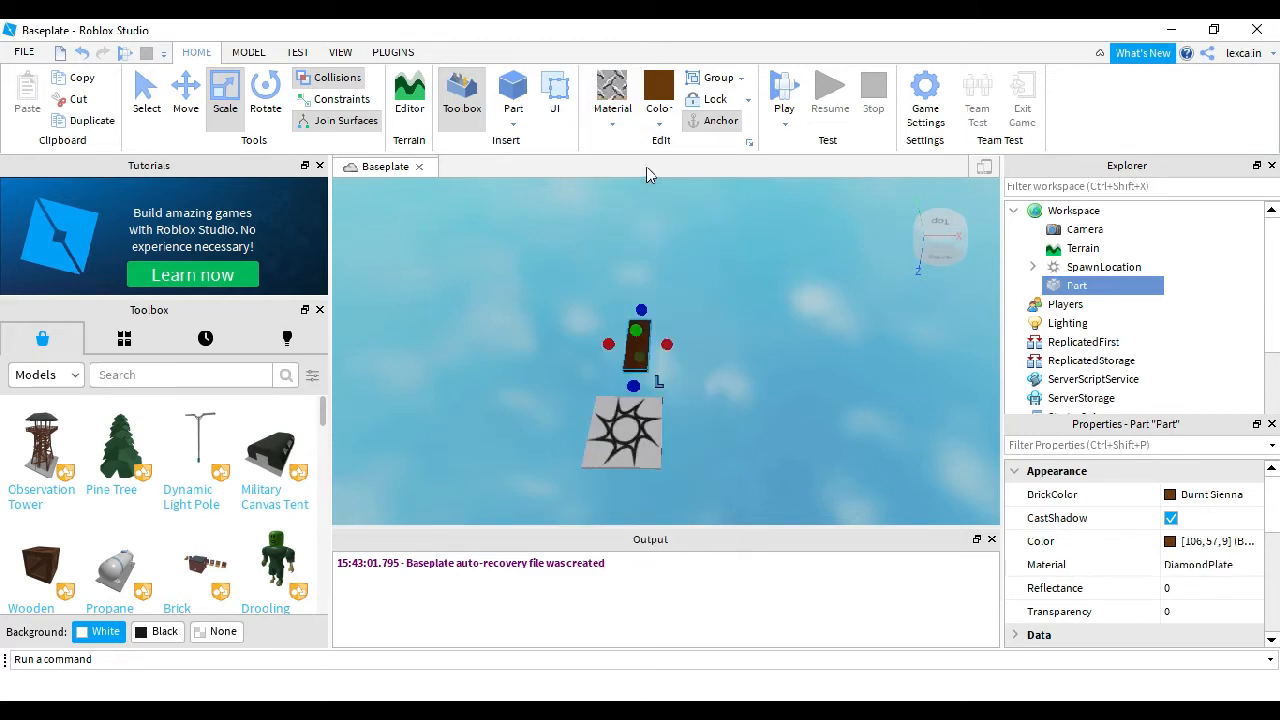
{"action": "left_click", "coordinate": [660, 125]}
{"action": "left_click", "coordinate": [849, 427]}
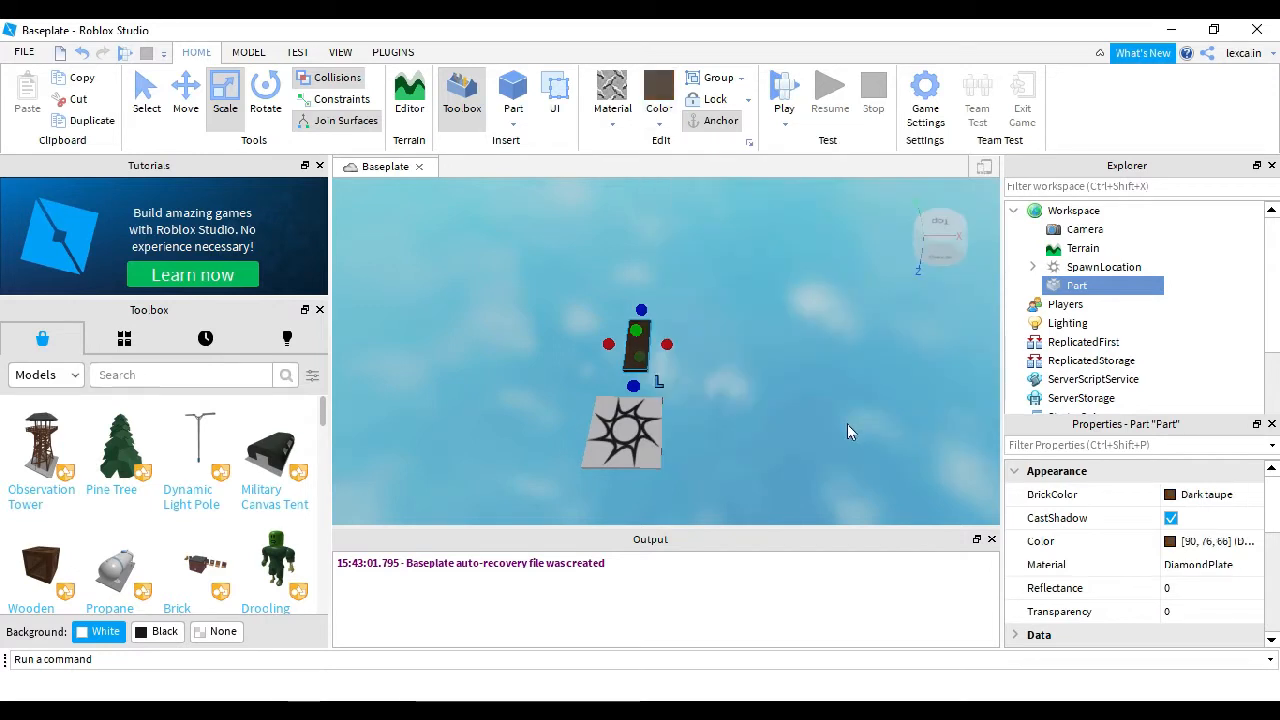
Step: Change the plank's material to Pebble and inspect the new surface up close
{"action": "left_click", "coordinate": [612, 100]}
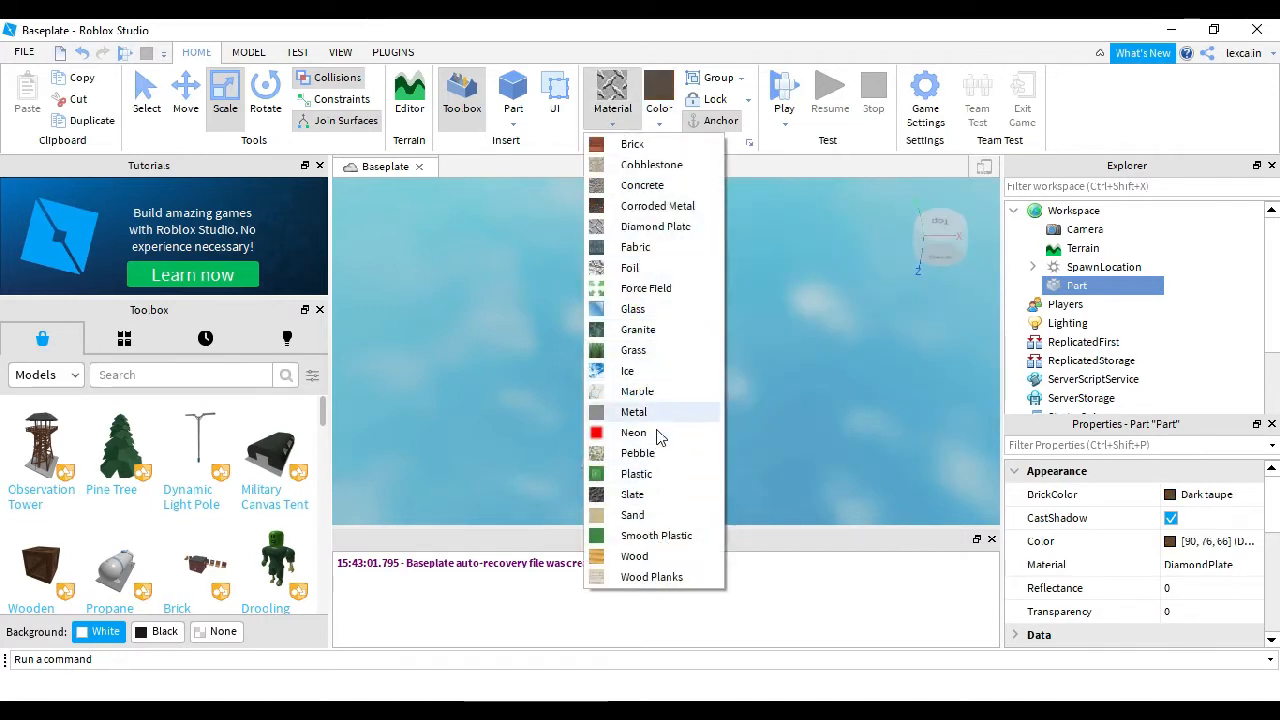
{"action": "left_click", "coordinate": [648, 455]}
{"action": "right_click_drag", "start_coordinate": [711, 380], "coordinate": [711, 380]}
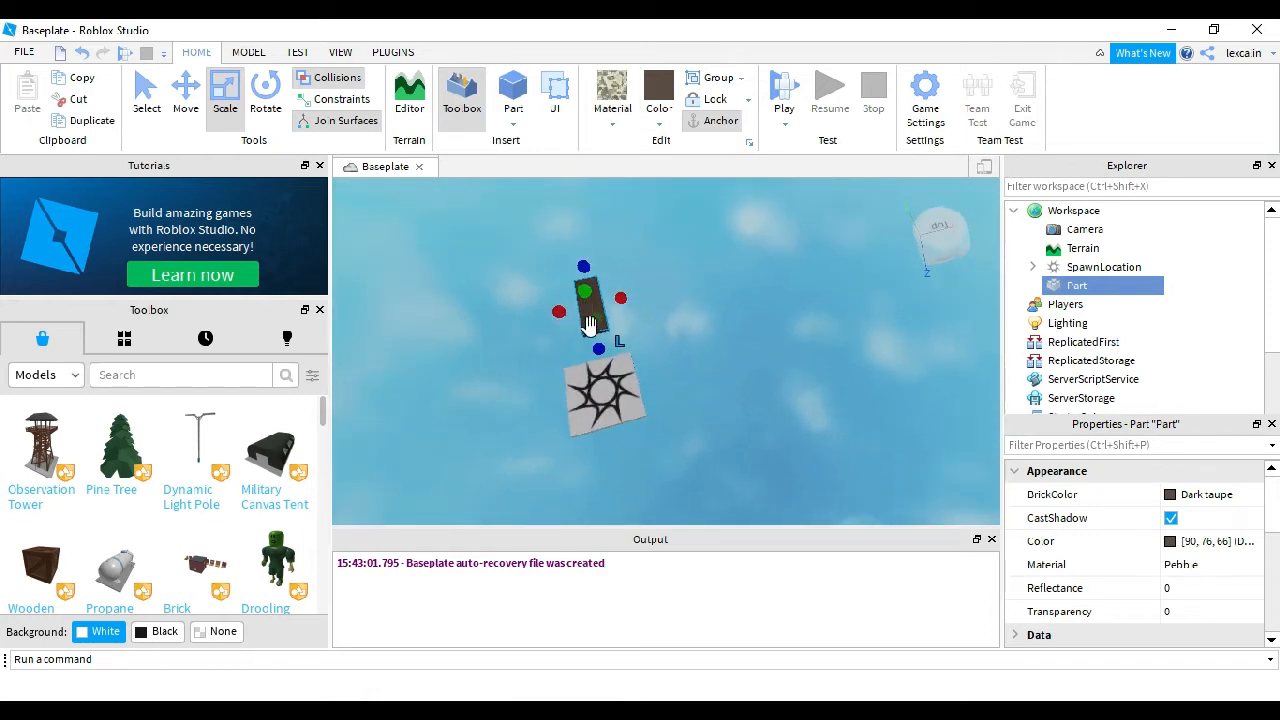
{"action": "right_click_drag", "start_coordinate": [727, 332], "coordinate": [727, 331]}
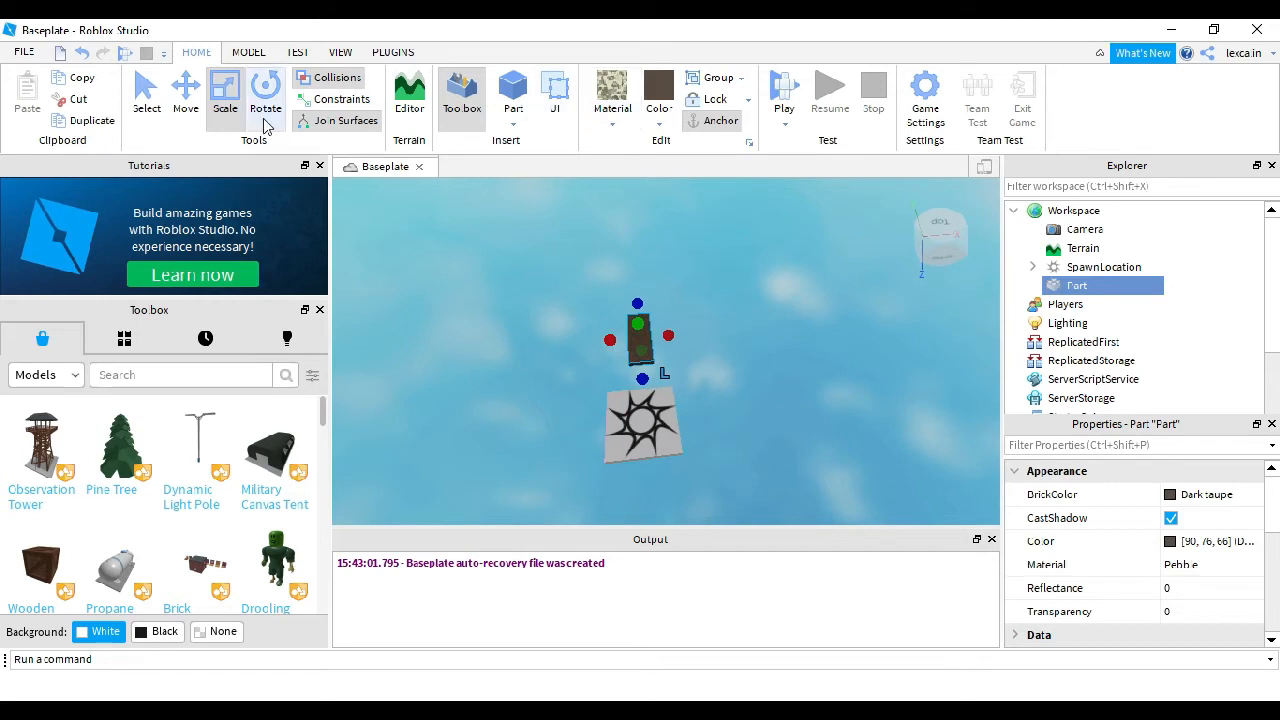
{"action": "left_click", "coordinate": [701, 286]}
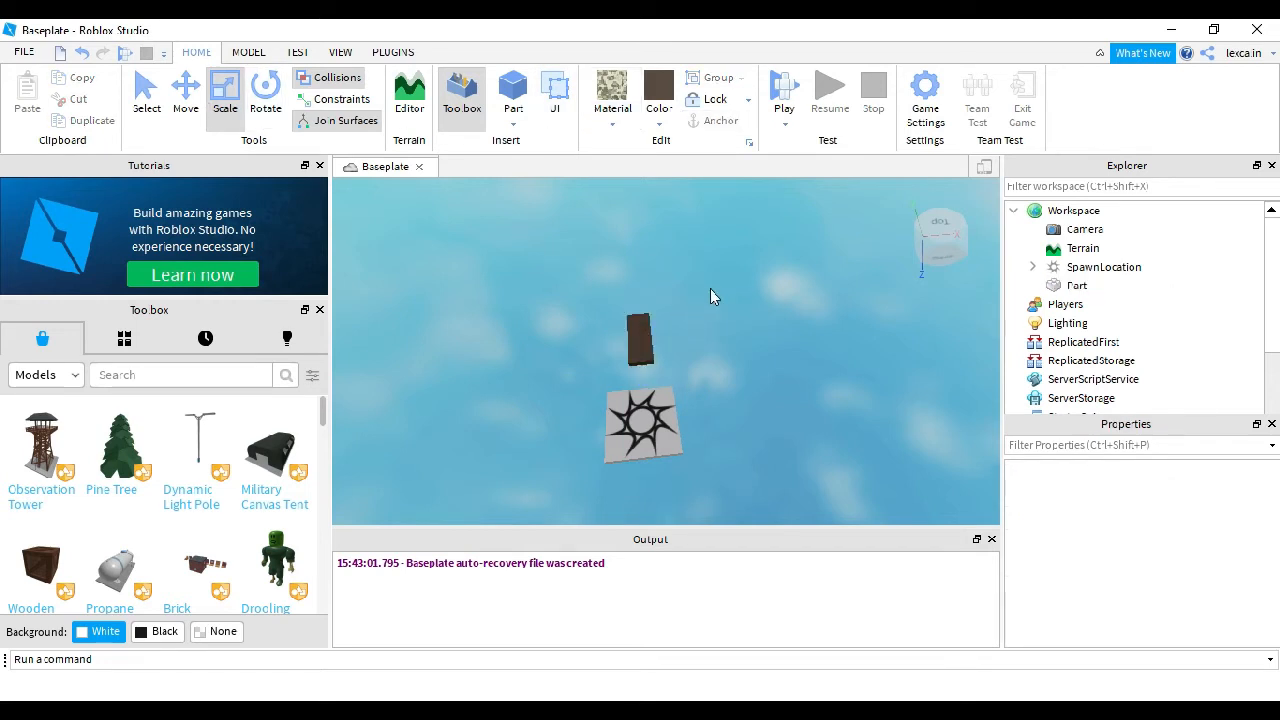
{"action": "scroll", "coordinate": [710, 290], "scroll_direction": "up", "scroll_amount": 3}
{"action": "left_click", "coordinate": [617, 349]}
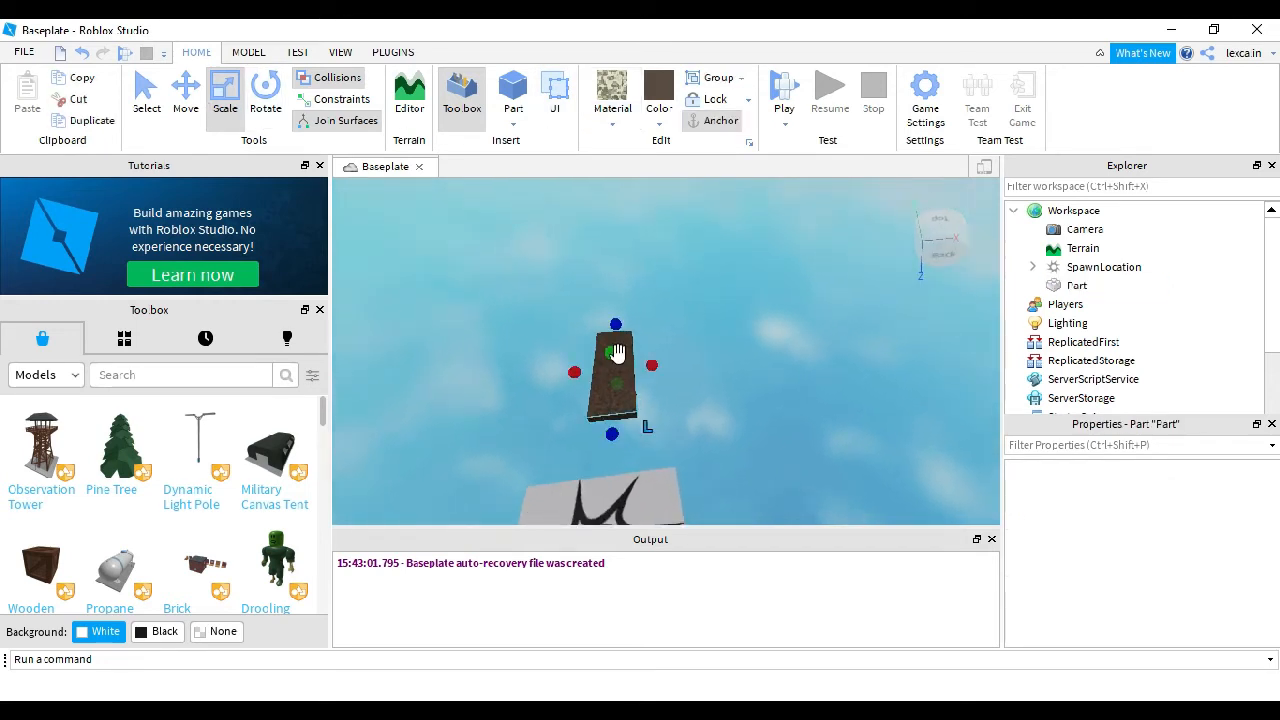
{"action": "left_click", "coordinate": [604, 268]}
Step: Duplicate the plank and place the copy beyond its far end, leaving a jump gap between them
{"action": "right_click_drag", "start_coordinate": [736, 287], "coordinate": [736, 287]}
{"action": "scroll", "coordinate": [636, 284], "scroll_direction": "down", "scroll_amount": 3}
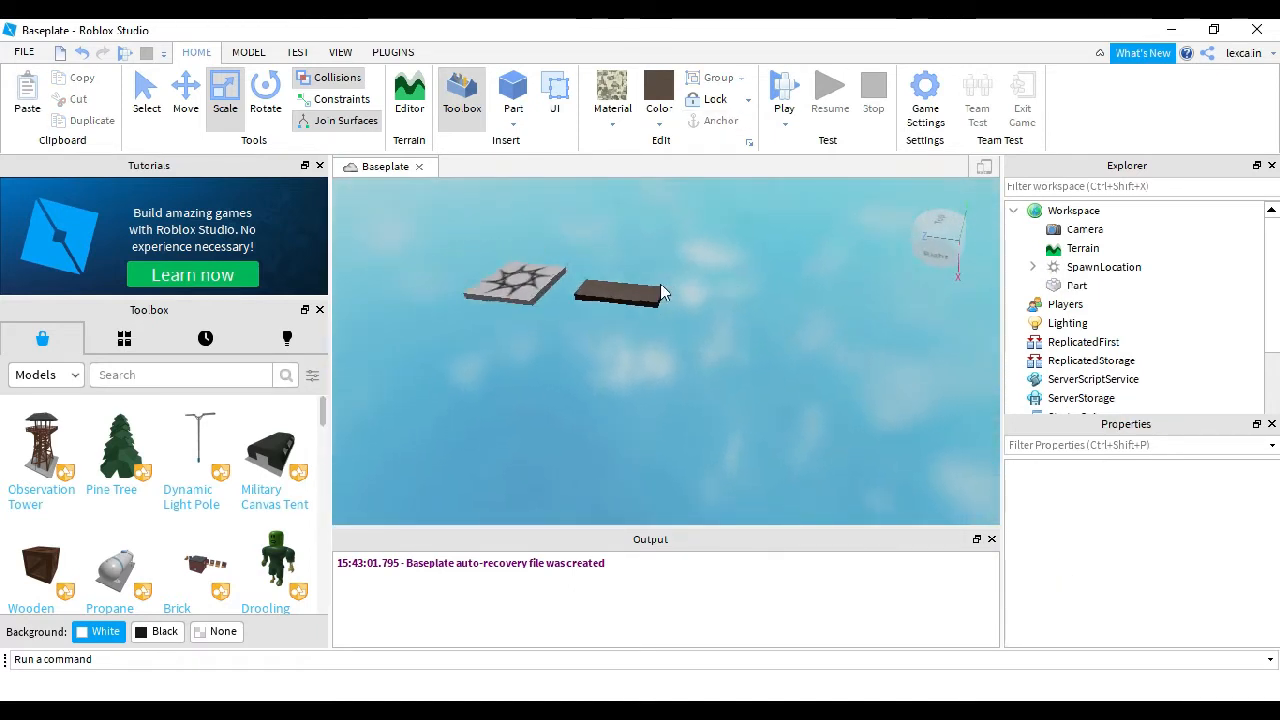
{"action": "left_click", "coordinate": [640, 296]}
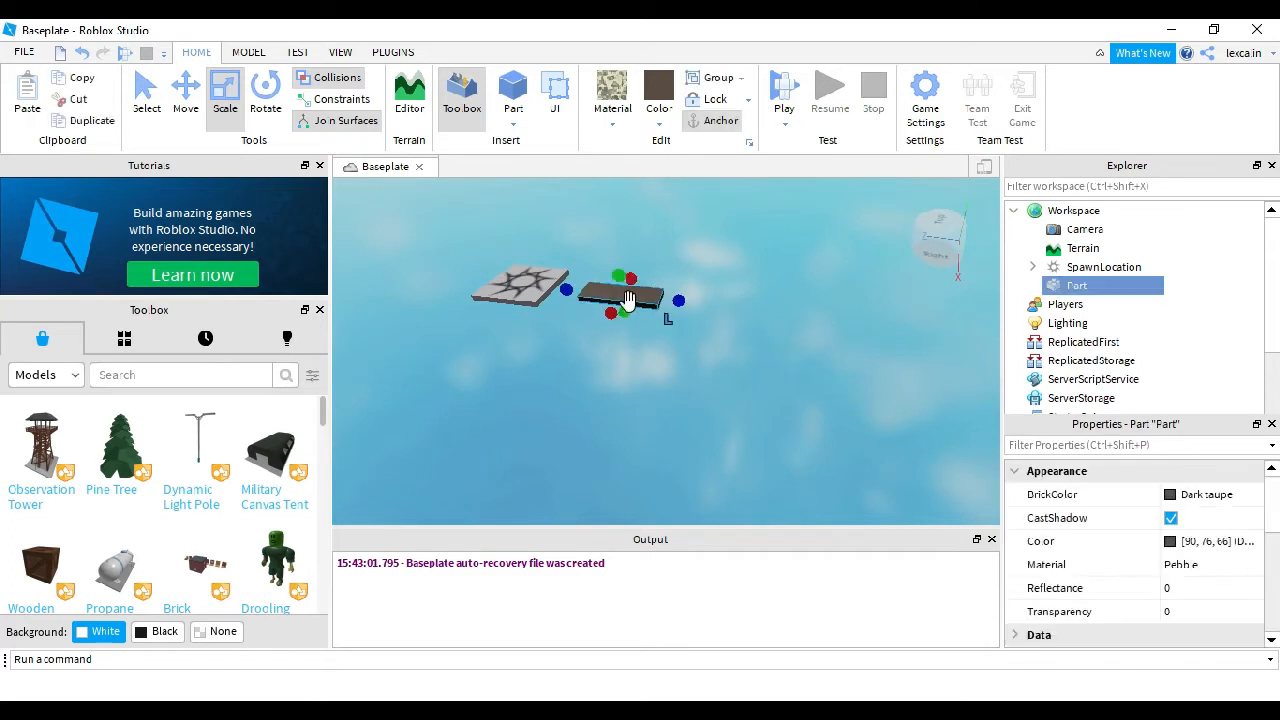
{"action": "right_click", "coordinate": [628, 298]}
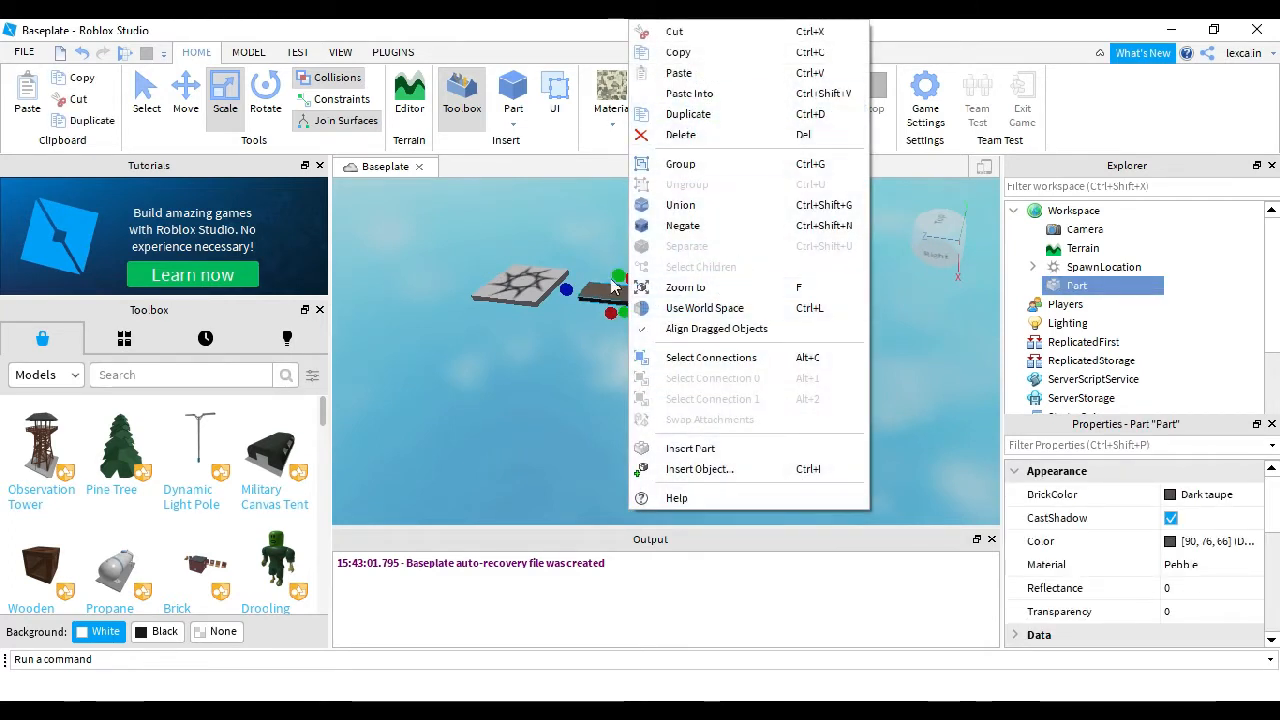
{"action": "left_click", "coordinate": [700, 115]}
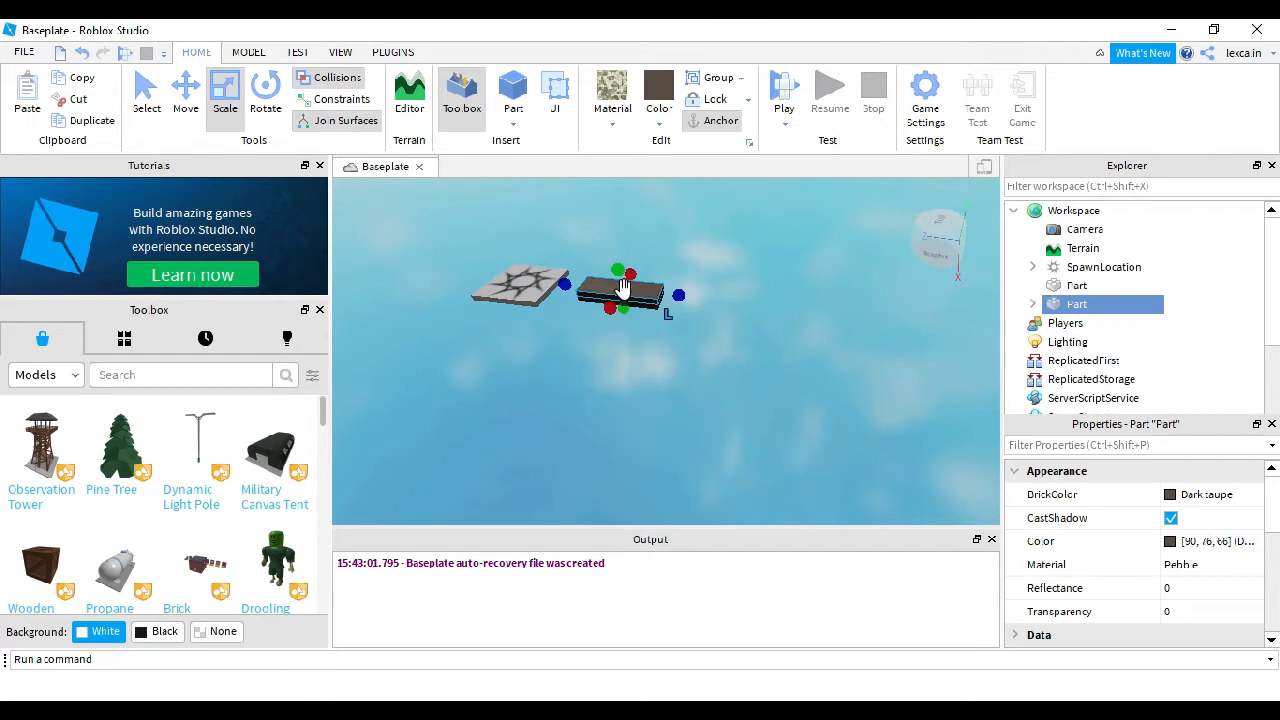
{"action": "left_click_drag", "start_coordinate": [622, 287], "coordinate": [731, 315]}
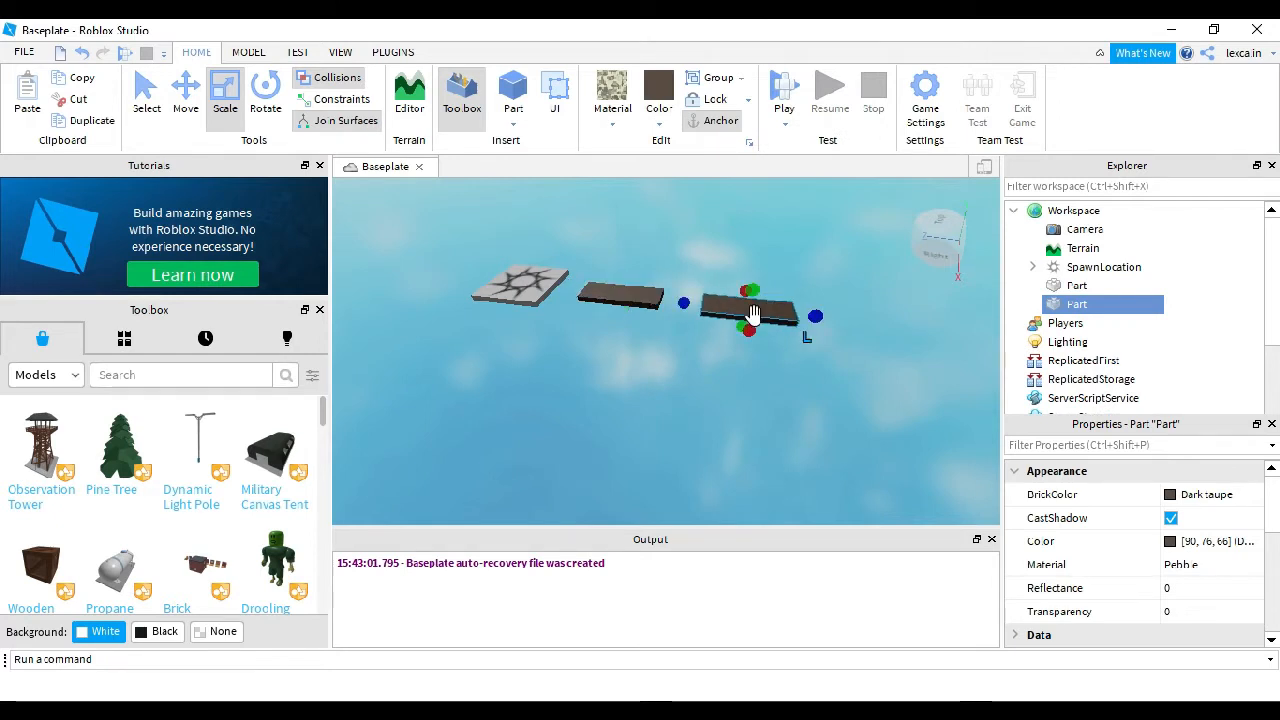
Step: Duplicate the second plank and place the new copy as a third plank at the end of the row
{"action": "key", "text": "d"}
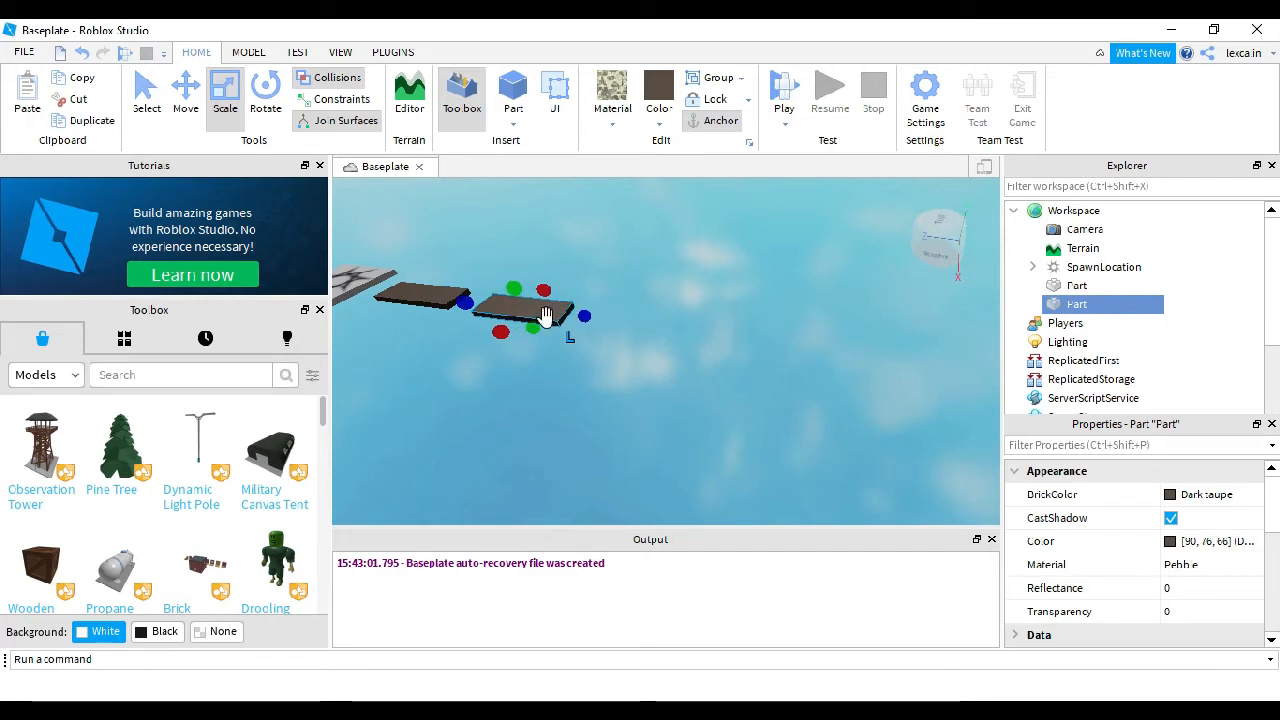
{"action": "right_click", "coordinate": [545, 316]}
{"action": "left_click", "coordinate": [650, 112]}
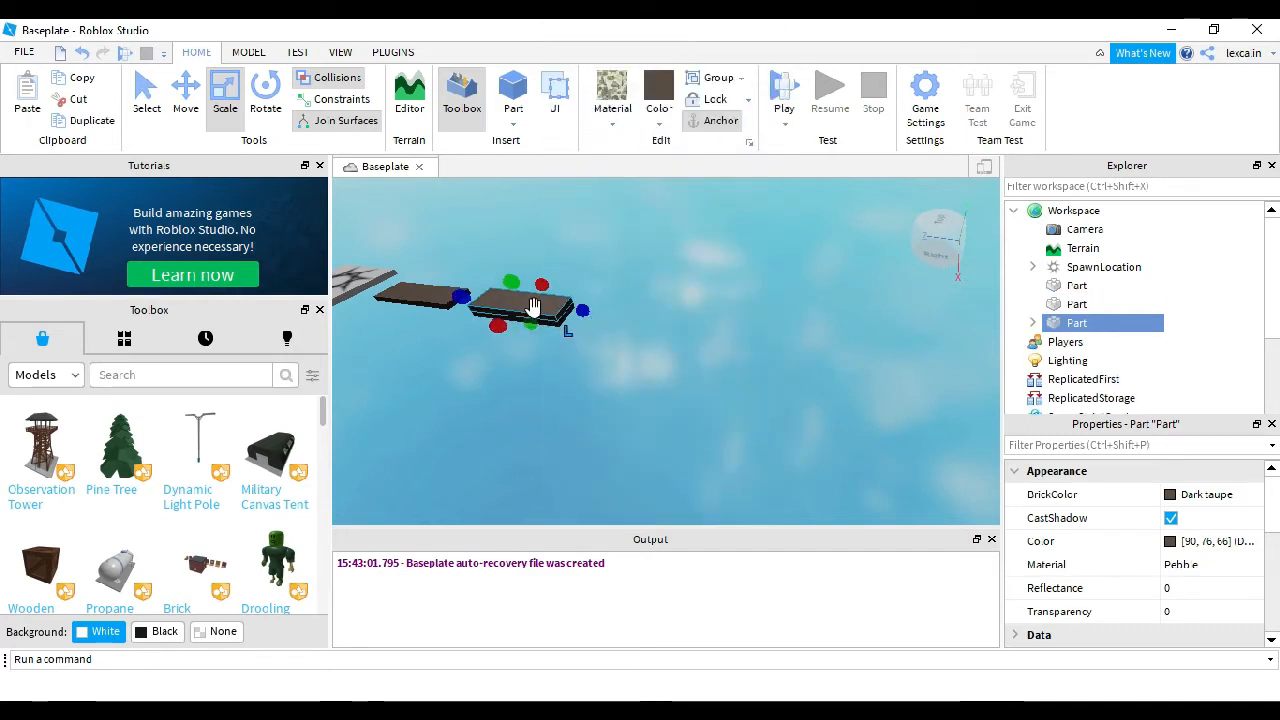
{"action": "left_click_drag", "start_coordinate": [534, 306], "coordinate": [586, 319]}
{"action": "right_click_drag", "start_coordinate": [578, 449], "coordinate": [580, 442]}
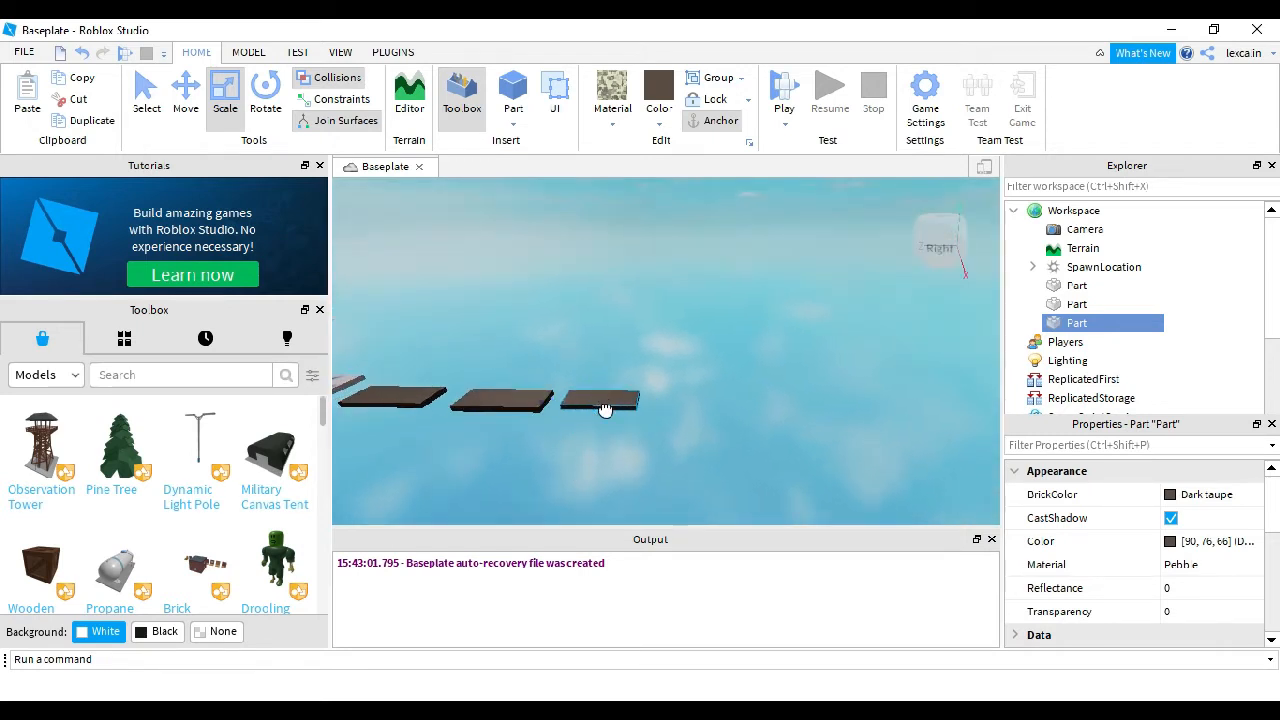
Step: Adjust the third plank's position with the Move tool and shift the second plank sideways in line with the first
{"action": "left_click", "coordinate": [186, 95]}
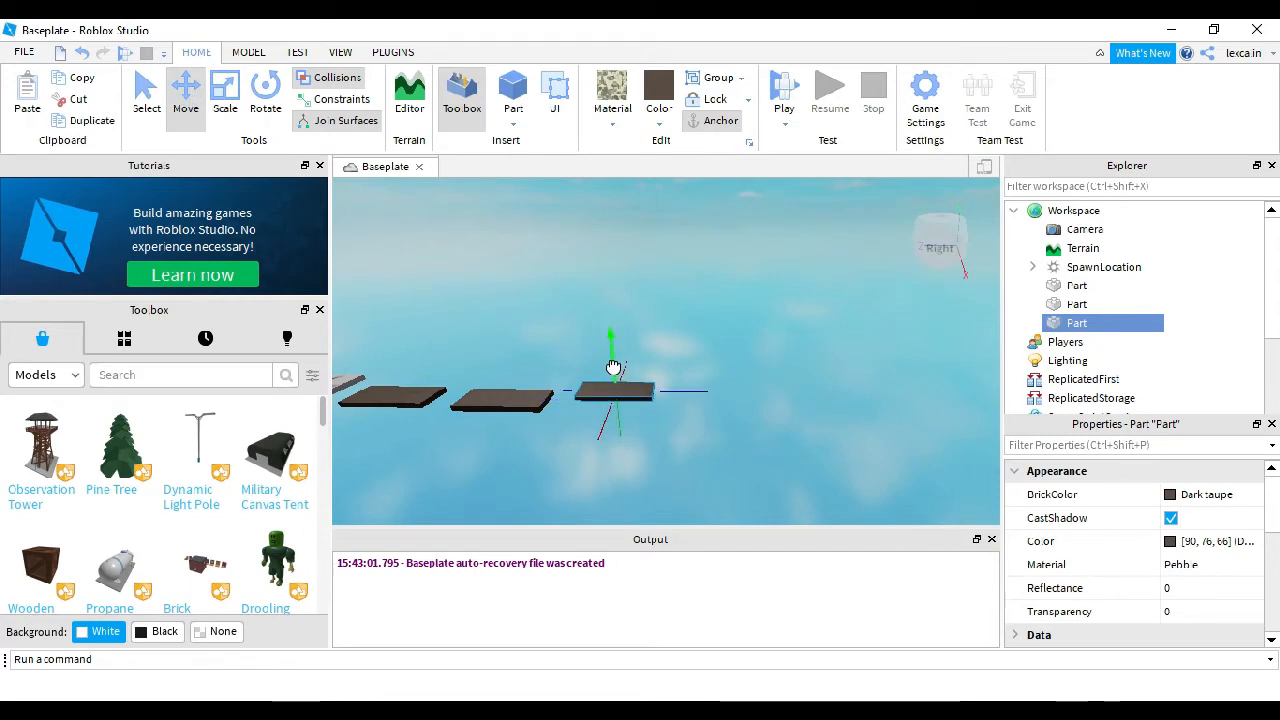
{"action": "right_click_drag", "start_coordinate": [742, 405], "coordinate": [631, 344]}
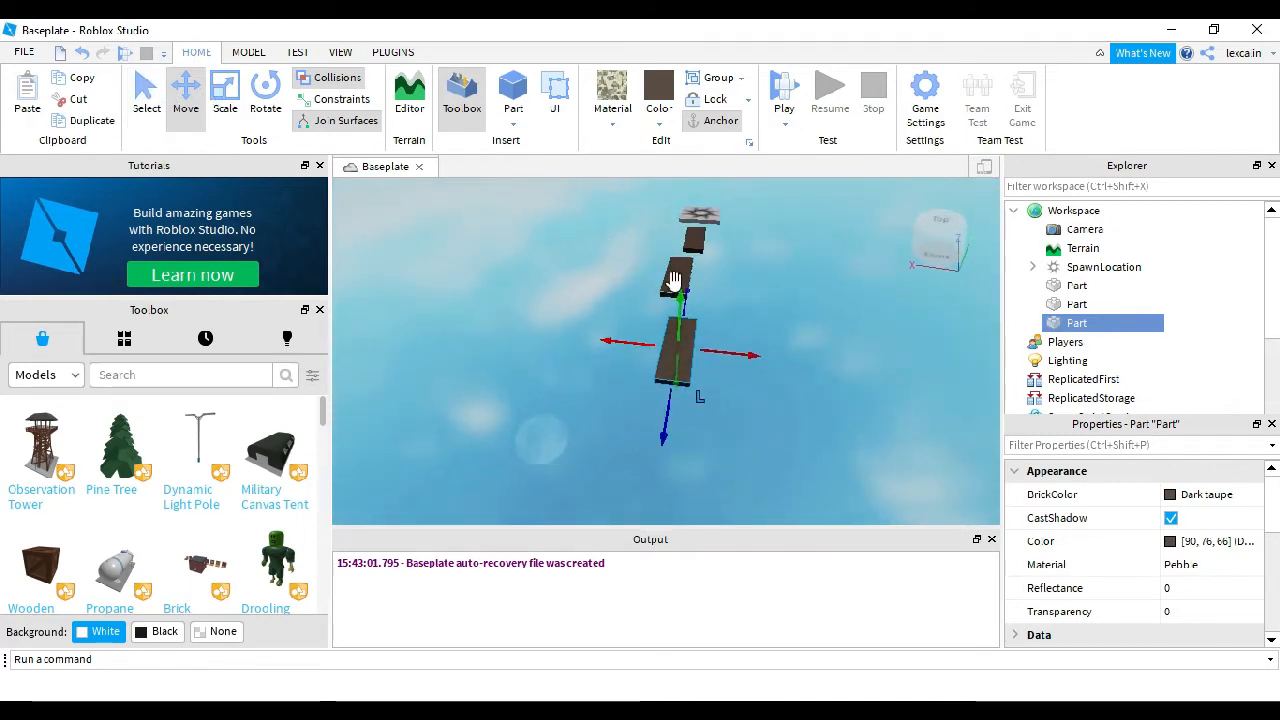
{"action": "left_click", "coordinate": [675, 280]}
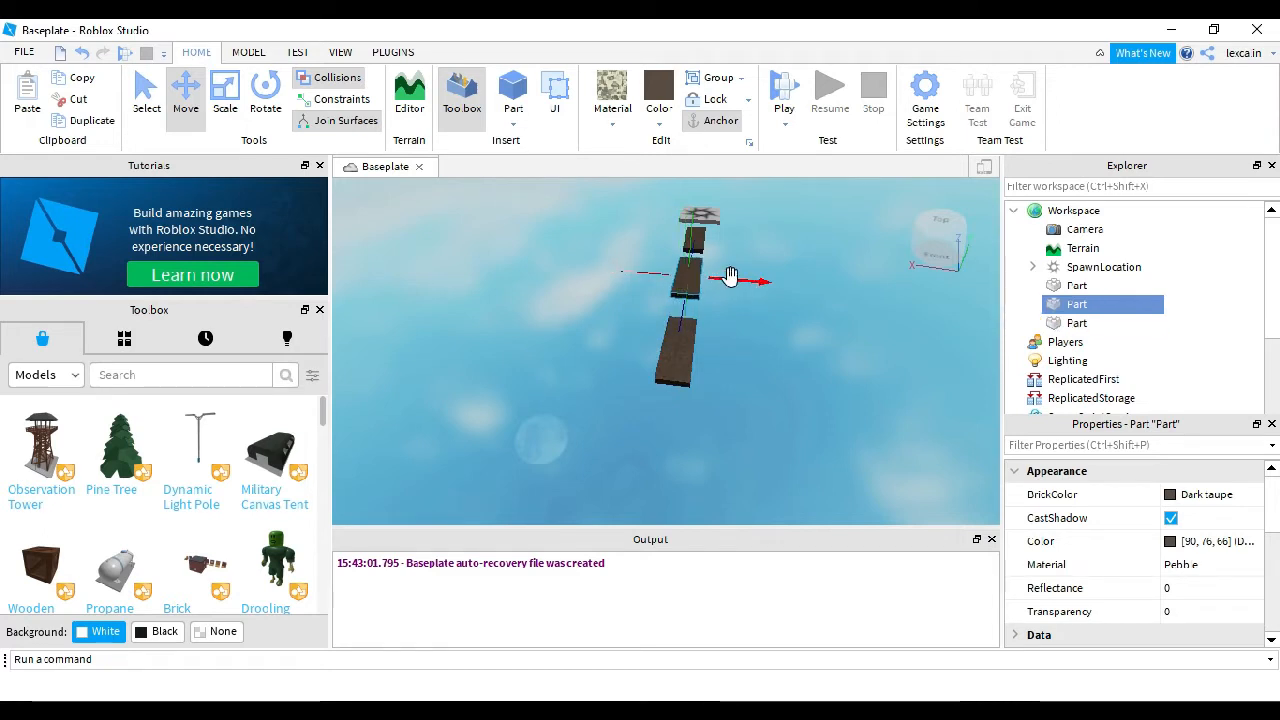
Step: Shift the third plank sideways until it lines up with the other two planks
{"action": "left_click", "coordinate": [676, 374]}
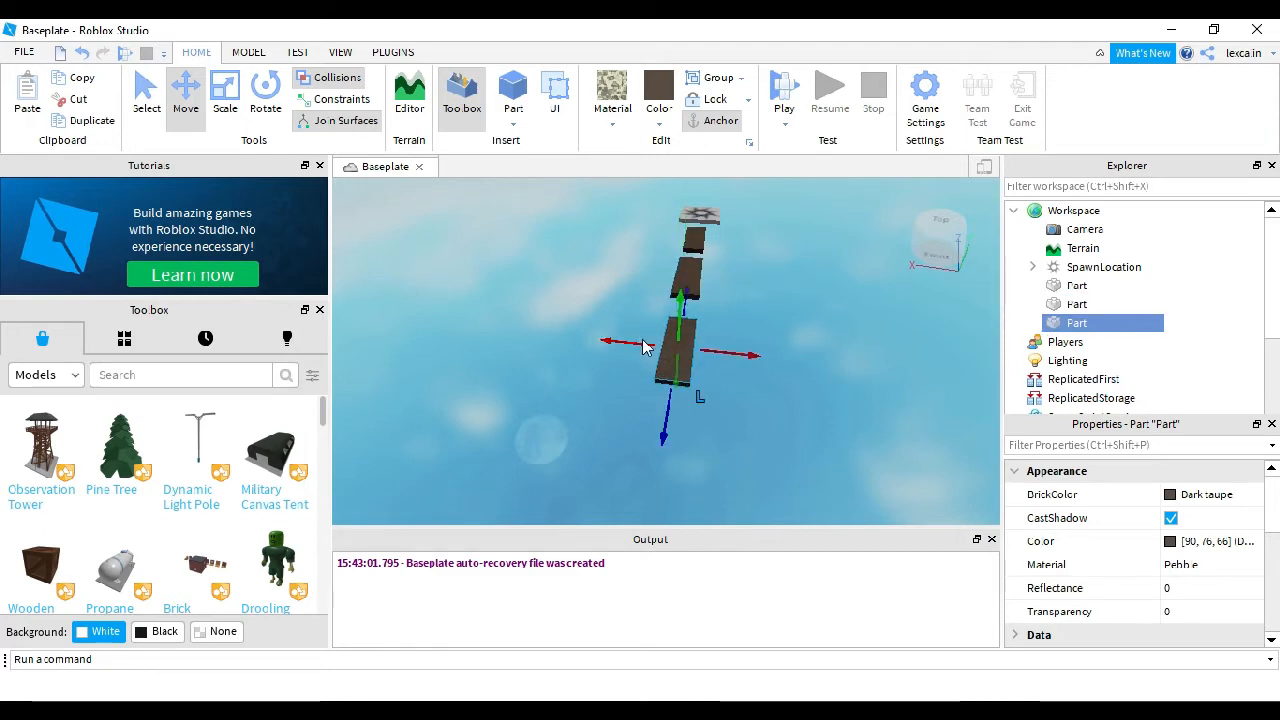
{"action": "left_click_drag", "start_coordinate": [640, 343], "coordinate": [638, 343]}
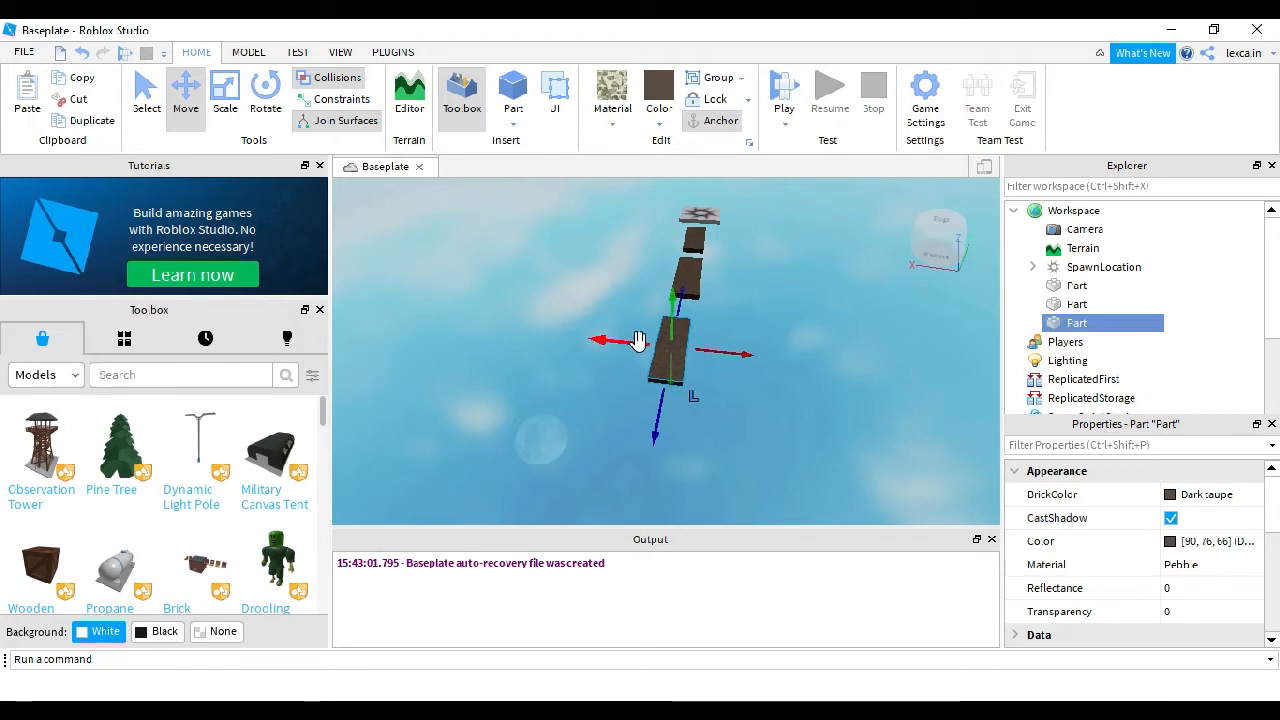
{"action": "right_click_drag", "start_coordinate": [727, 400], "coordinate": [732, 406]}
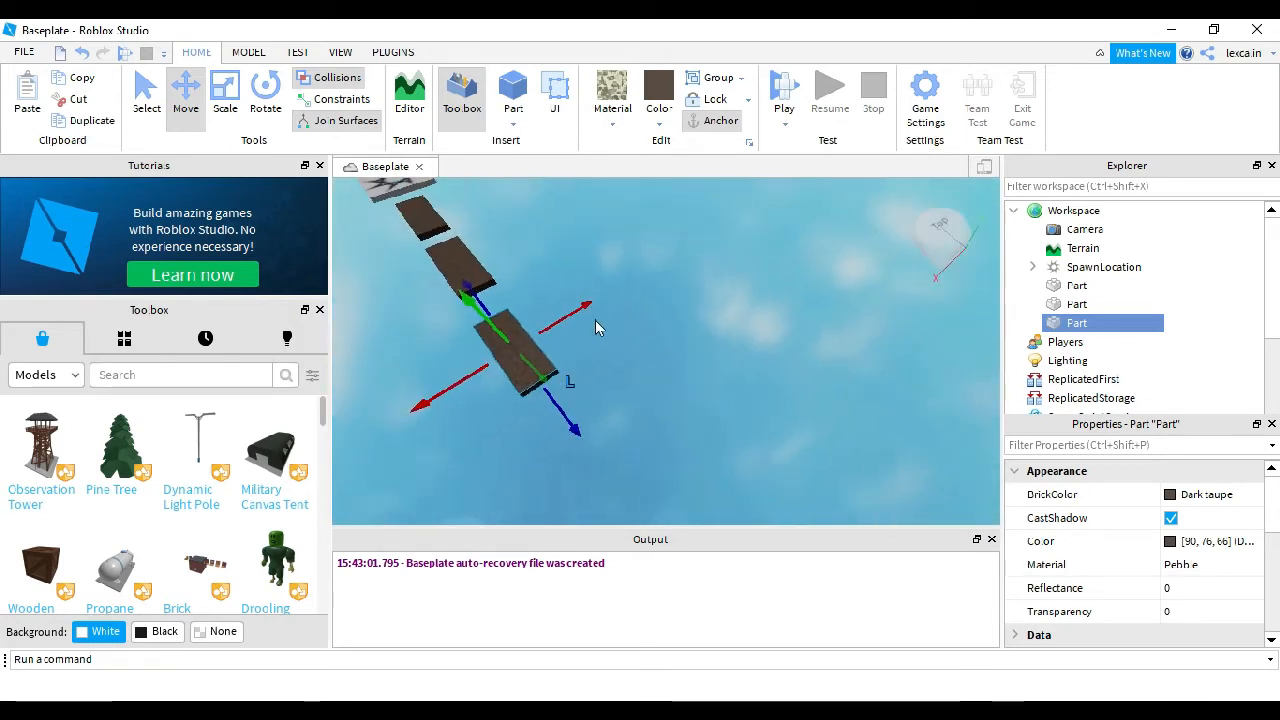
{"action": "left_click_drag", "start_coordinate": [562, 318], "coordinate": [562, 320]}
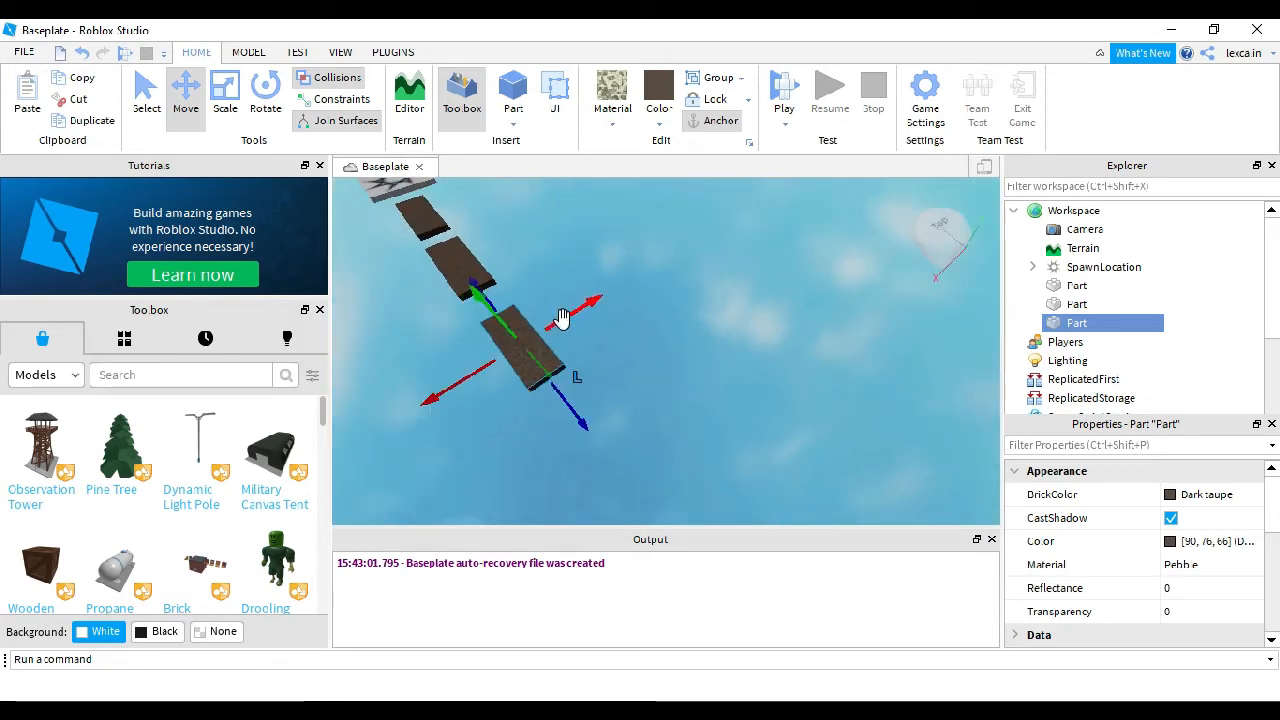
{"action": "right_click_drag", "start_coordinate": [581, 425], "coordinate": [581, 425]}
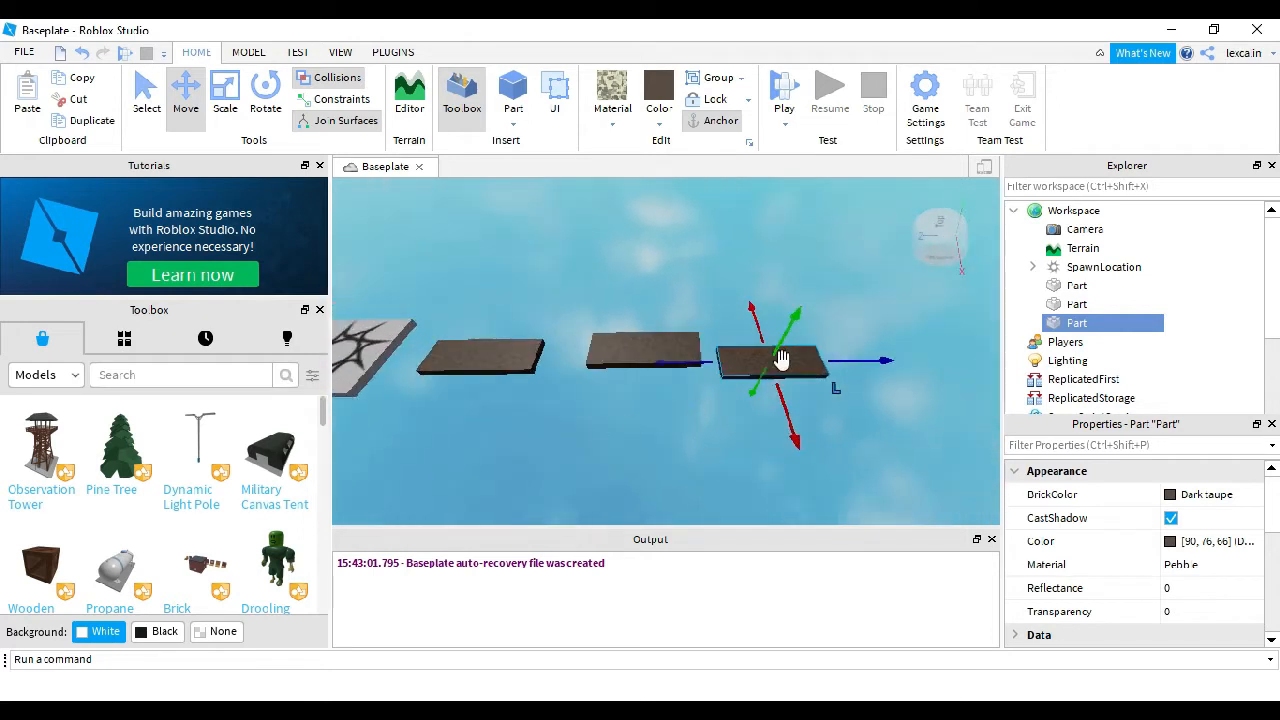
Step: Raise the third plank to the height of the second plank
{"action": "right_click_drag", "start_coordinate": [763, 420], "coordinate": [753, 430]}
{"action": "scroll", "coordinate": [763, 420], "scroll_direction": "down", "scroll_amount": 2}
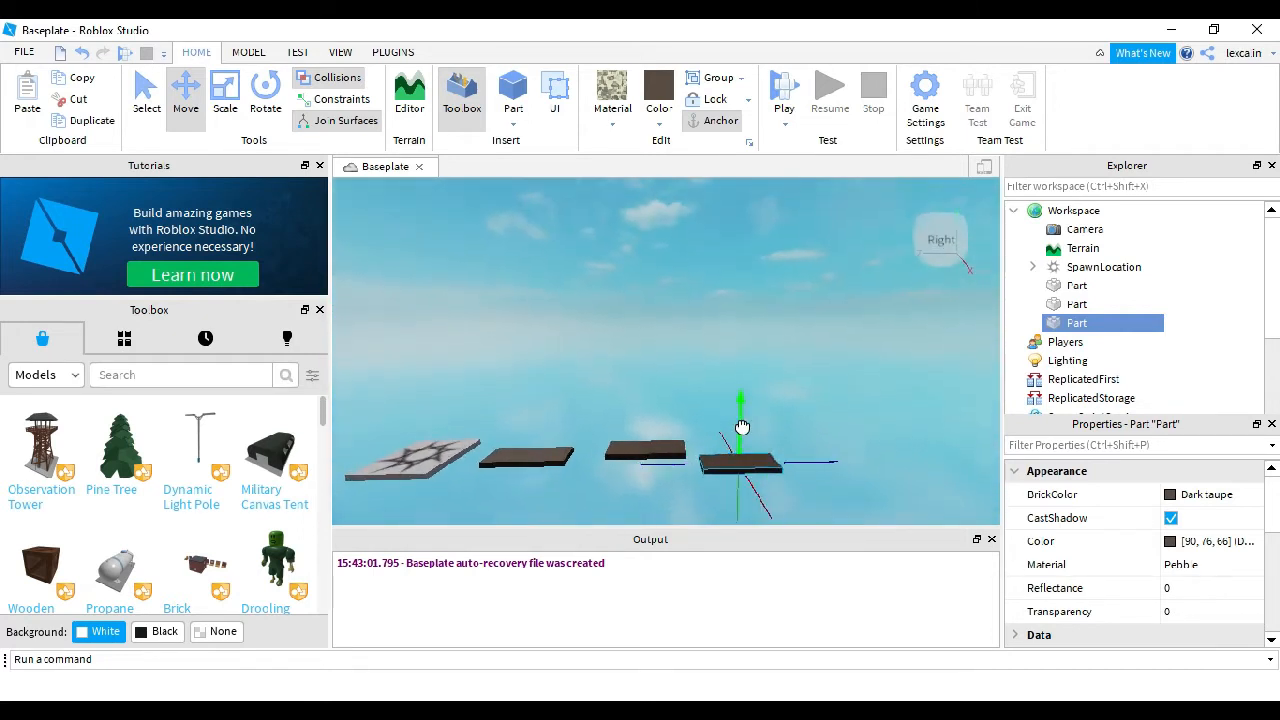
{"action": "left_click_drag", "start_coordinate": [741, 427], "coordinate": [741, 413]}
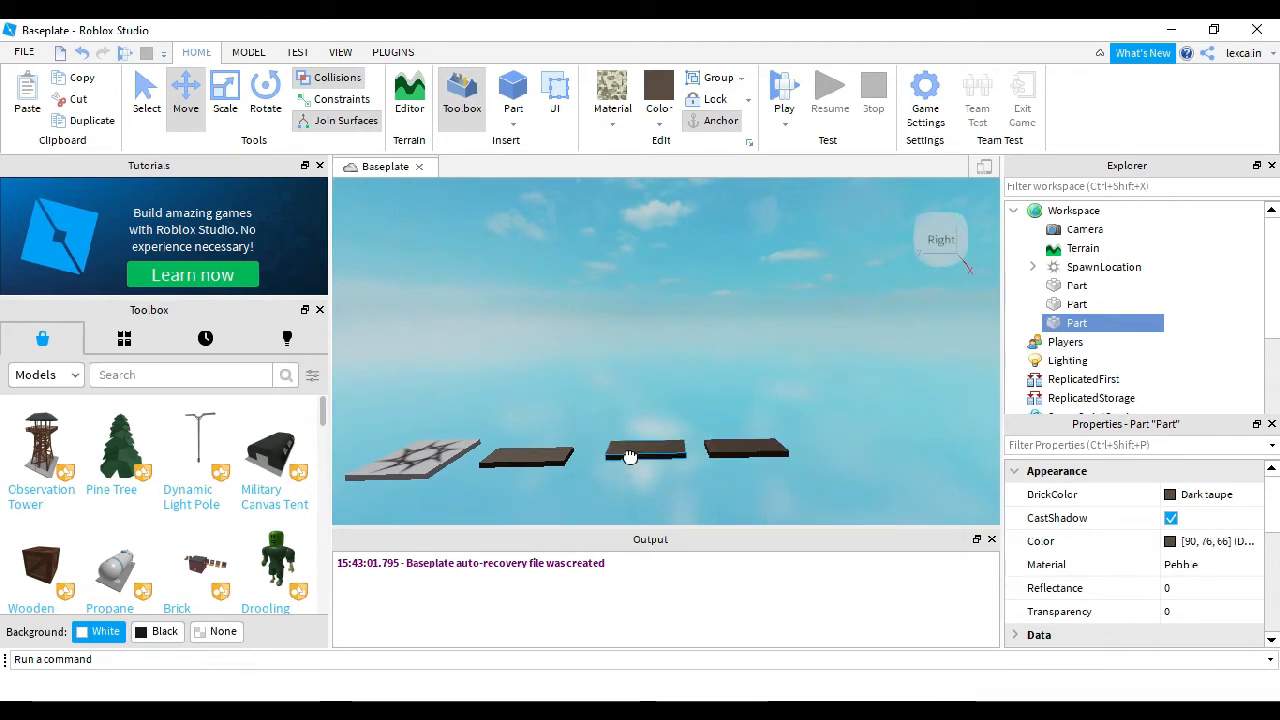
Step: Lower the second plank slightly to the height of the first plank
{"action": "left_click", "coordinate": [642, 476]}
{"action": "right_click_drag", "start_coordinate": [665, 519], "coordinate": [664, 511]}
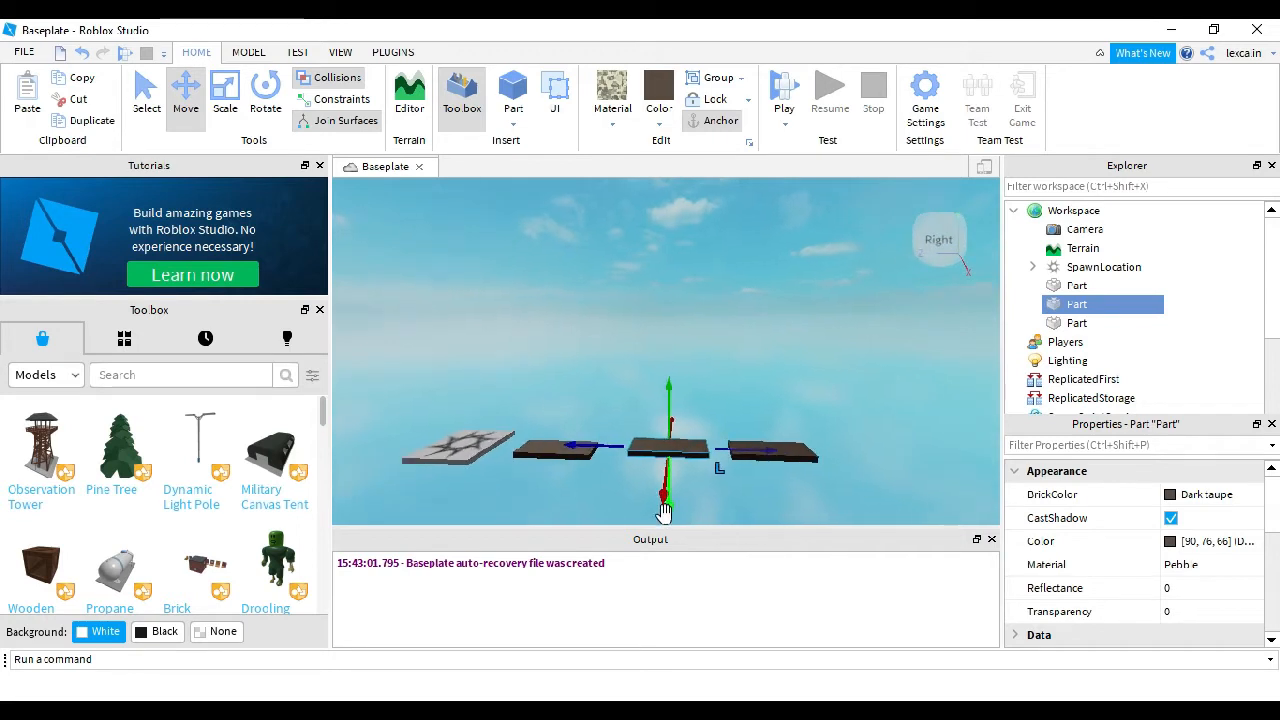
{"action": "left_click_drag", "start_coordinate": [669, 515], "coordinate": [670, 520]}
Step: Lower the third plank slightly to match the second plank and check the row's alignment from the side
{"action": "right_click_drag", "start_coordinate": [633, 516], "coordinate": [808, 430]}
{"action": "key", "text": "s"}
{"action": "key", "text": "w"}
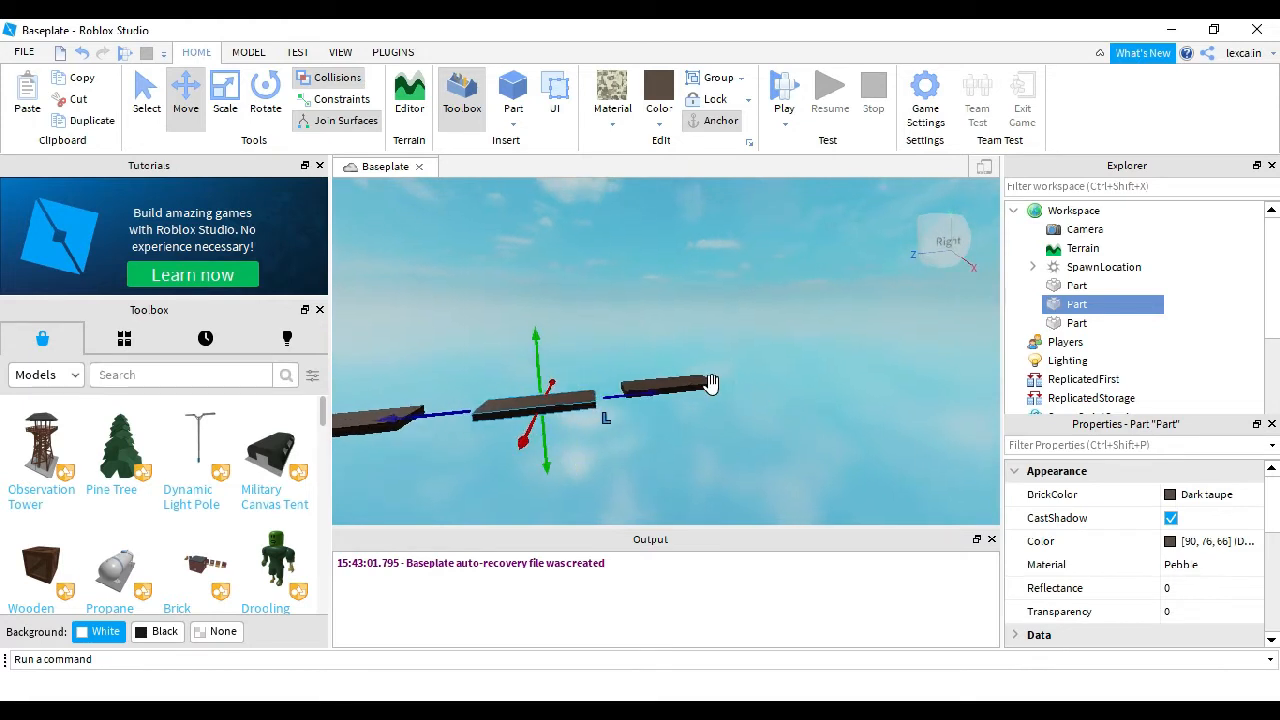
{"action": "left_click", "coordinate": [692, 388]}
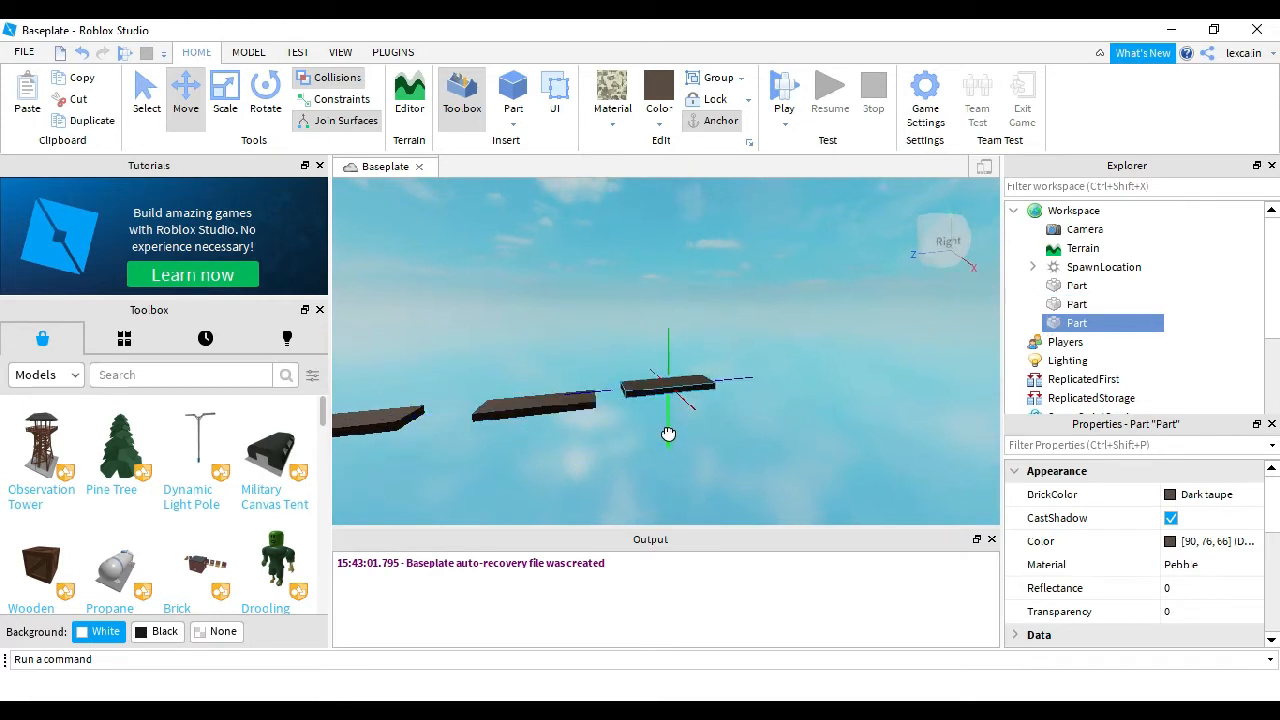
{"action": "left_click_drag", "start_coordinate": [668, 433], "coordinate": [669, 438]}
{"action": "key", "text": "a"}
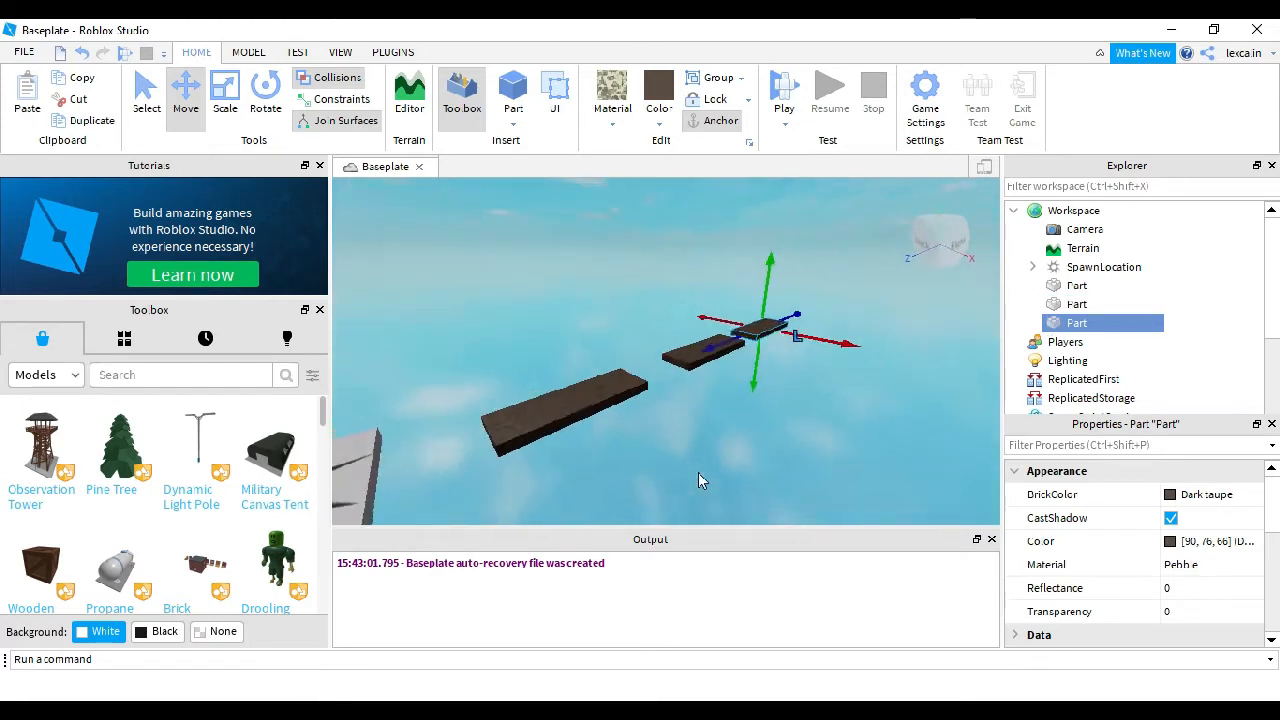
{"action": "key", "text": "d"}
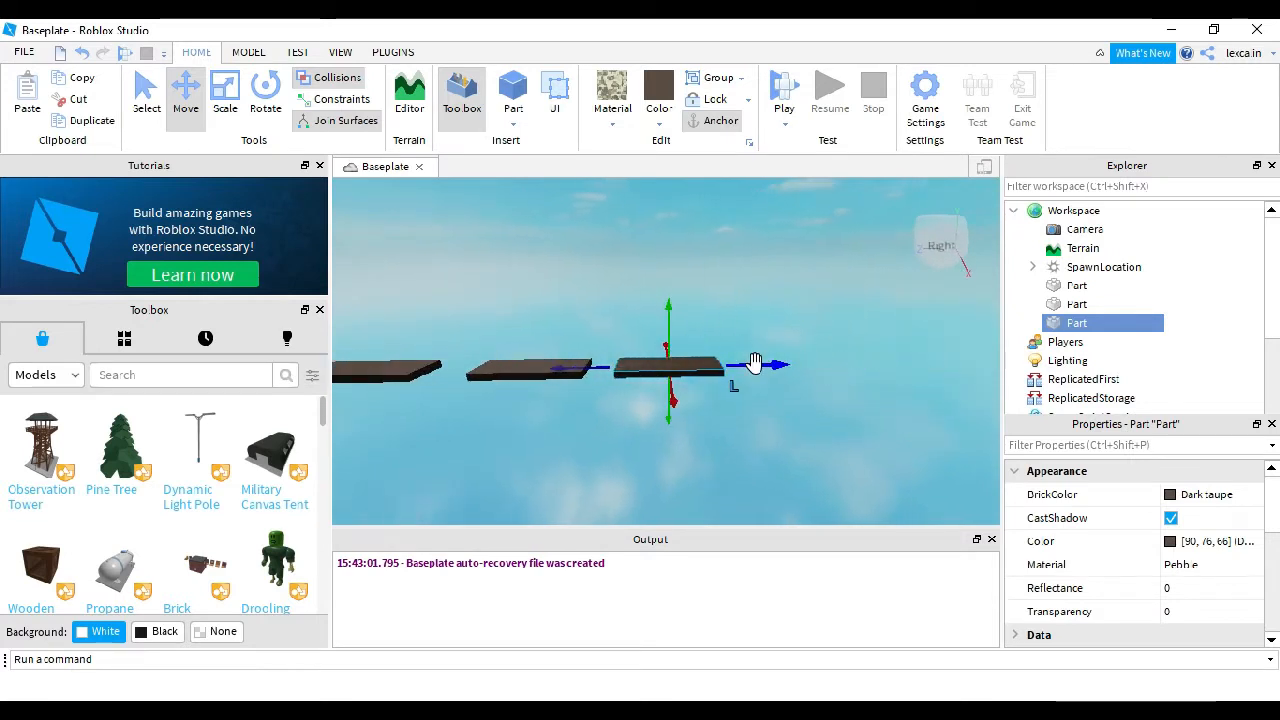
Step: Playtest the obby by jumping from the spawn location across the planks to the third one
{"action": "key", "text": "a"}
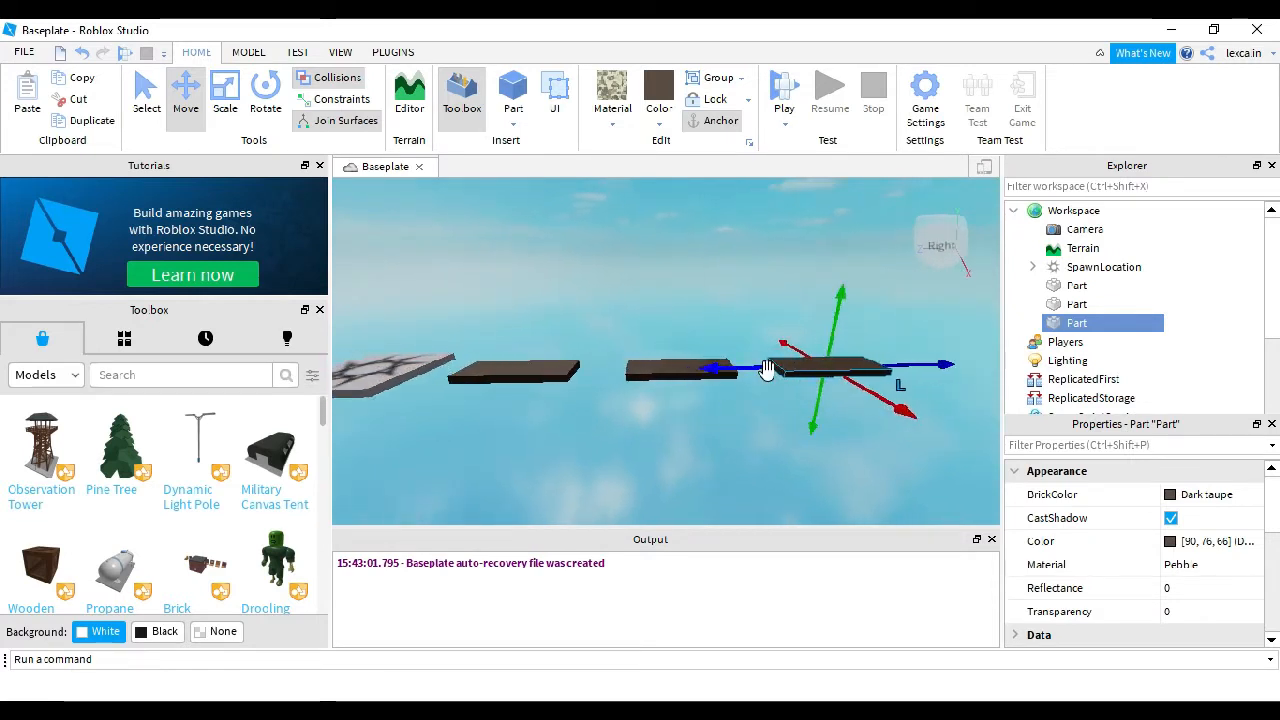
{"action": "left_click", "coordinate": [740, 372]}
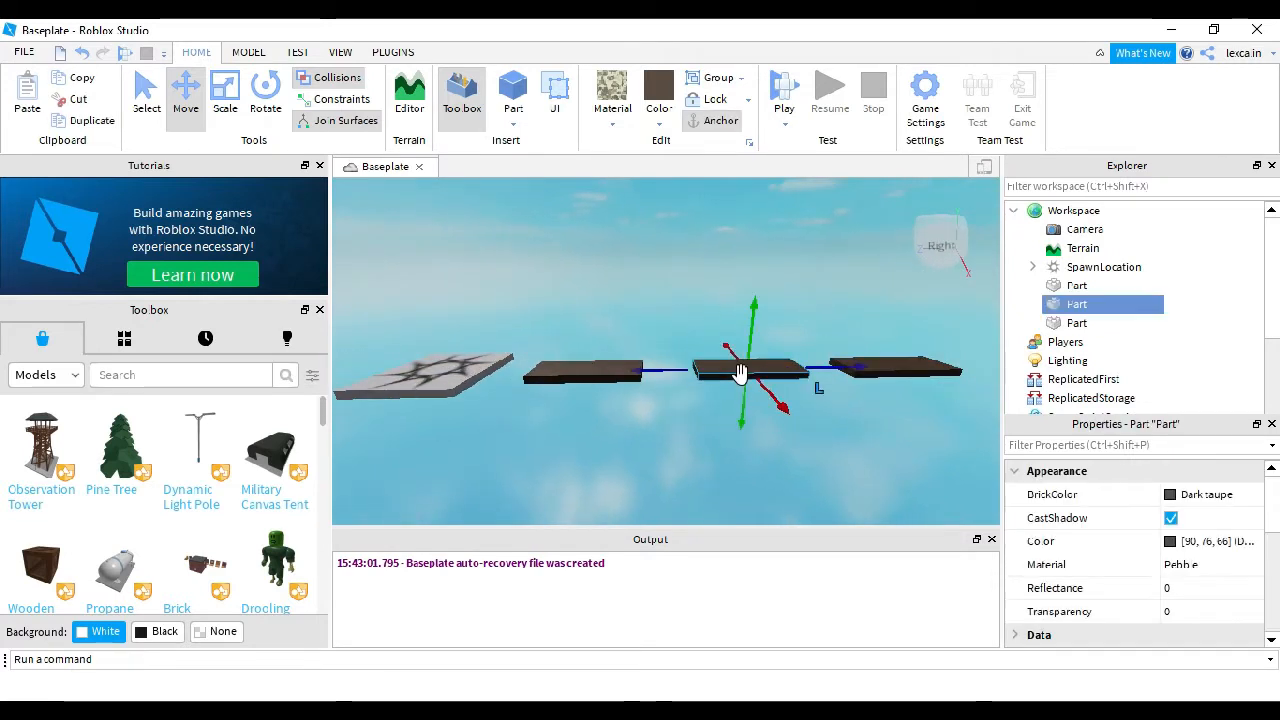
{"action": "left_click", "coordinate": [125, 52]}
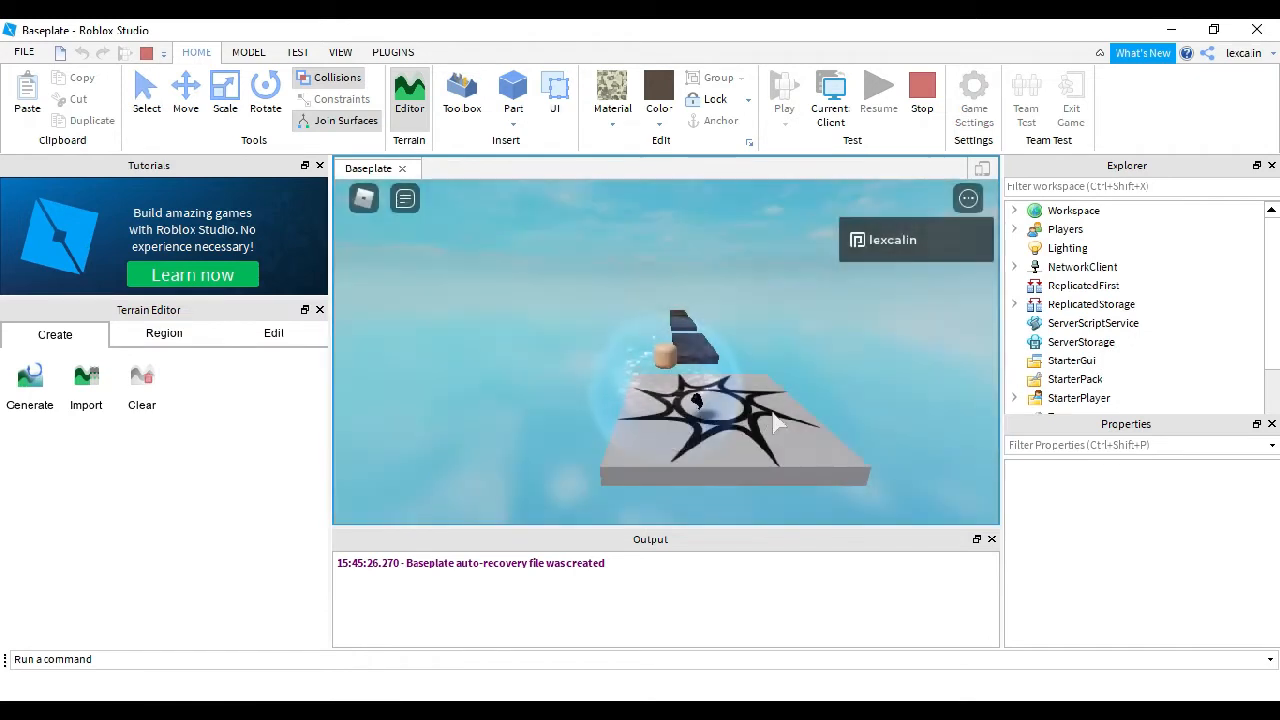
{"action": "key", "text": "w"}
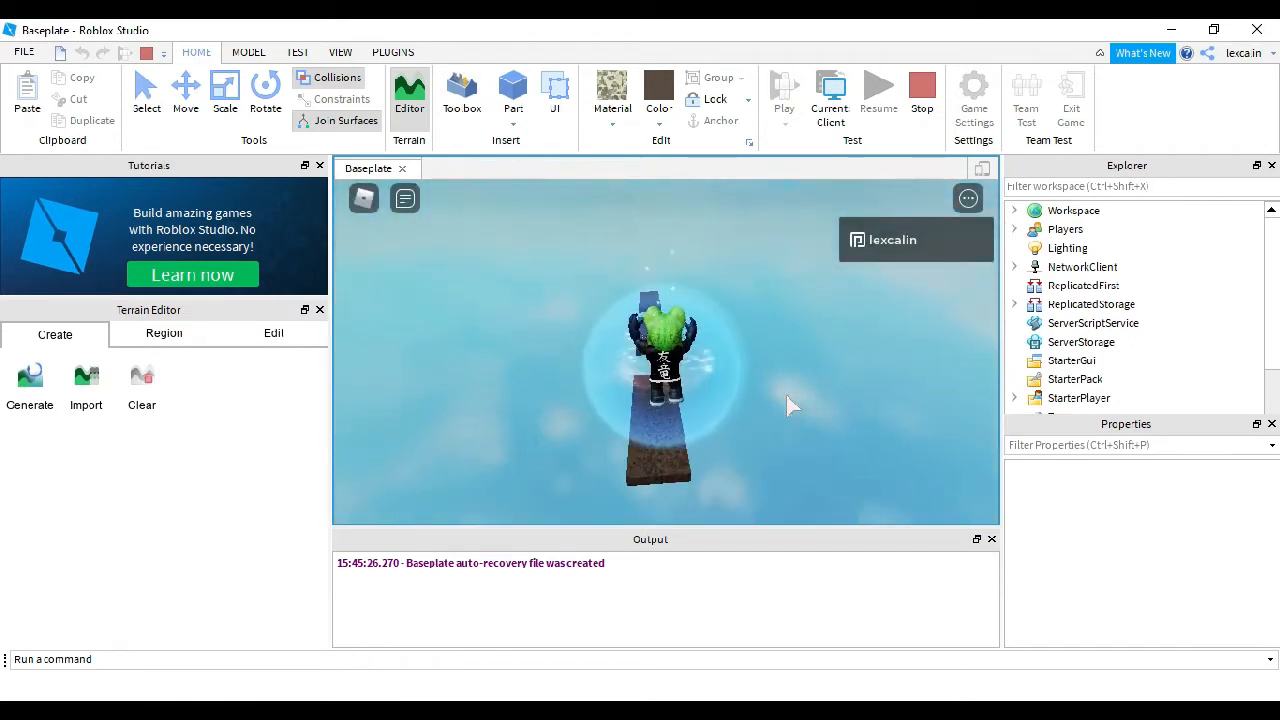
{"action": "key", "text": "w"}
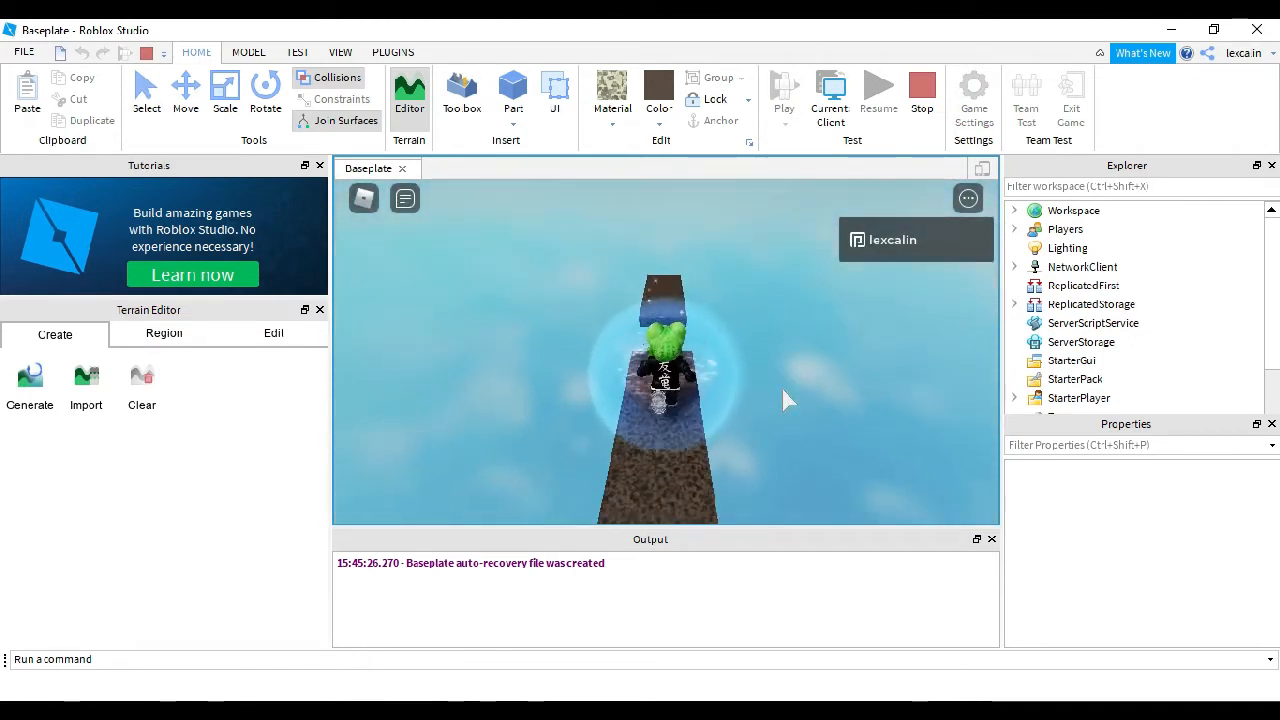
{"action": "key", "text": "w"}
{"action": "right_click_drag", "start_coordinate": [782, 388], "coordinate": [781, 386]}
{"action": "right_click_drag", "start_coordinate": [782, 388], "coordinate": [782, 388]}
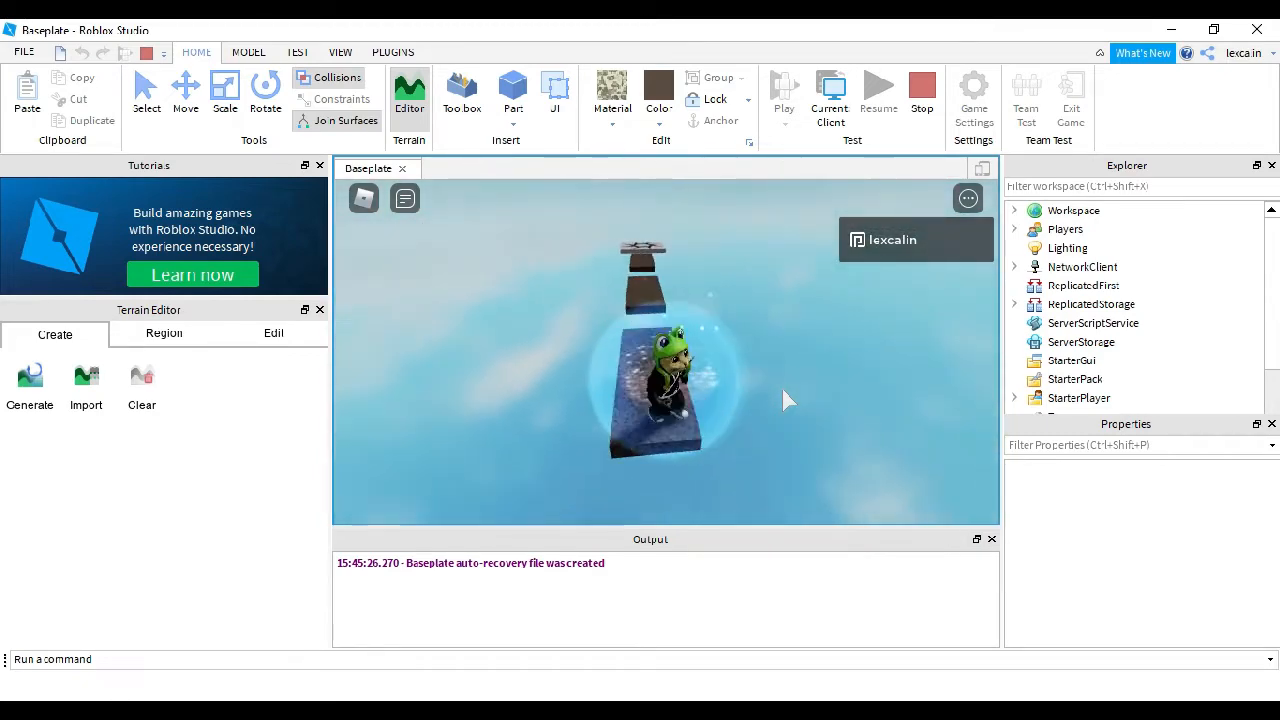
Step: Jump the character back across the planks to the spawn location
{"action": "key", "text": "w"}
{"action": "key", "text": "space"}
{"action": "key", "text": "w"}
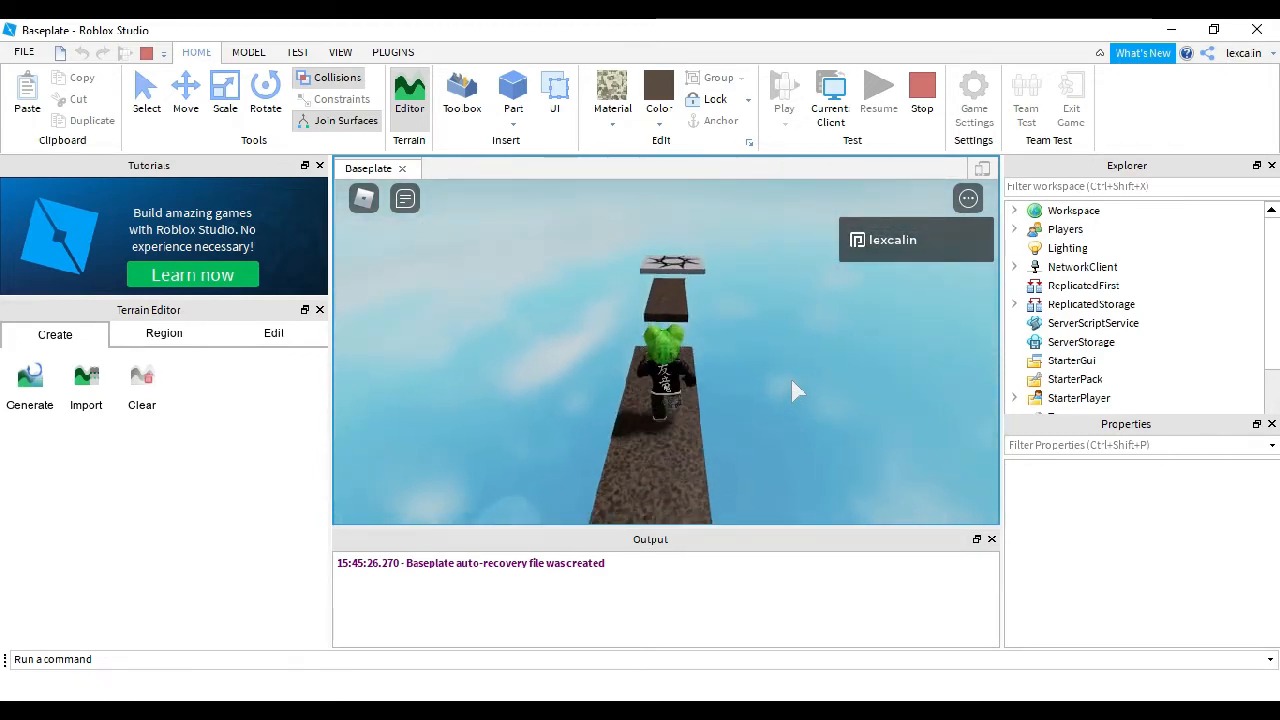
{"action": "key", "text": "space"}
{"action": "key", "text": "w"}
{"action": "key", "text": "space"}
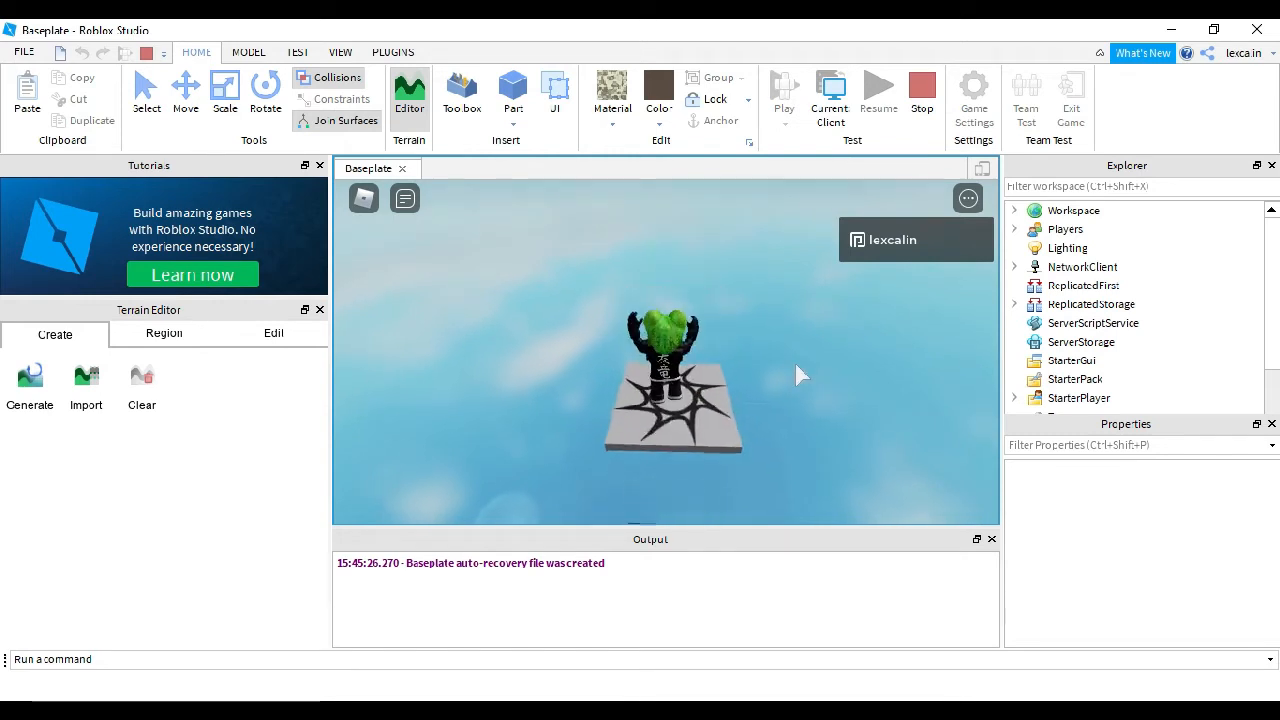
Step: View the plank row while walking around the spawn location and end the playtest
{"action": "right_click_drag", "start_coordinate": [794, 363], "coordinate": [793, 347]}
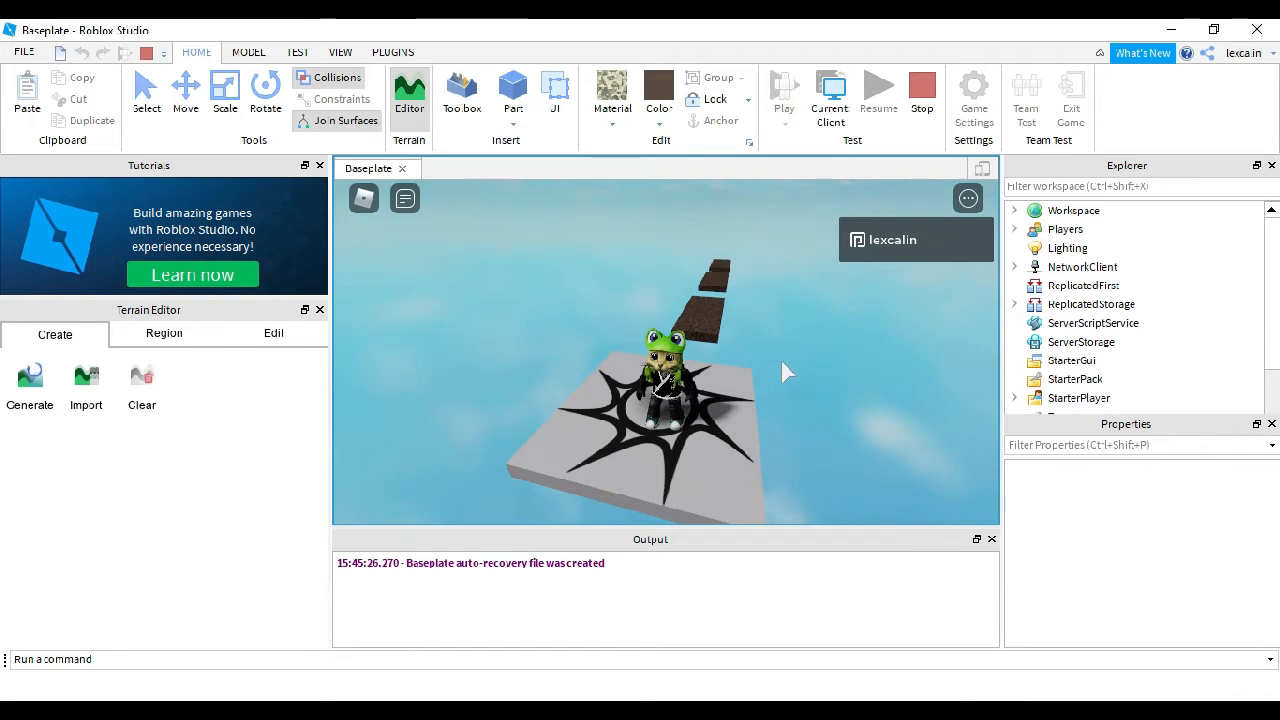
{"action": "right_click_drag", "start_coordinate": [783, 362], "coordinate": [782, 369]}
{"action": "key", "text": "w"}
{"action": "key", "text": "w"}
{"action": "key", "text": "s"}
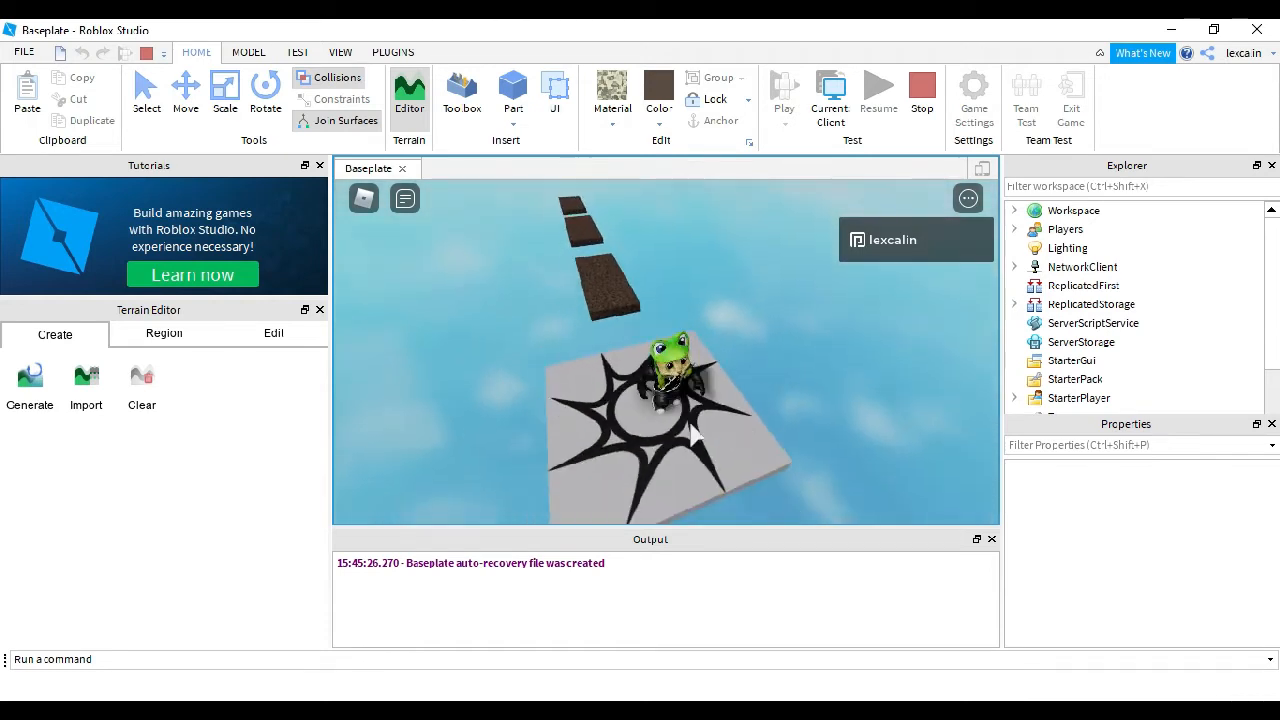
{"action": "key", "text": "a"}
{"action": "left_click", "coordinate": [918, 100]}
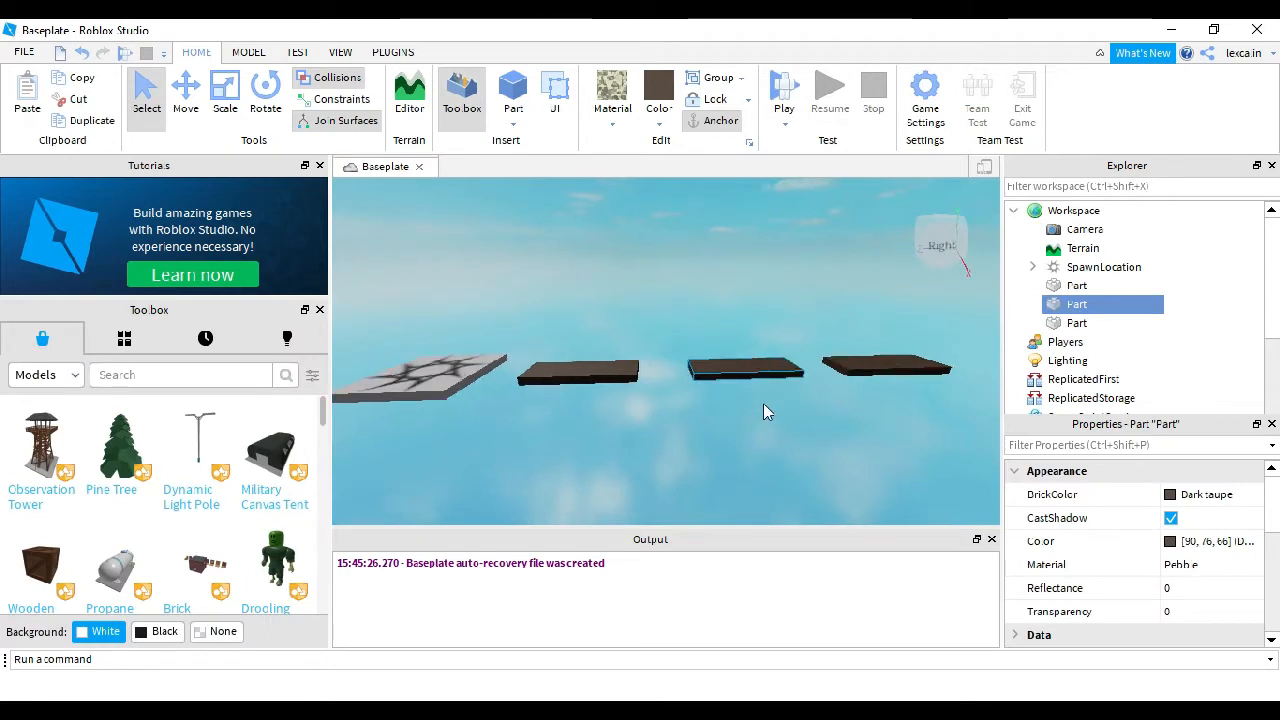
Step: Search the toolbox models for "checkpoint" and insert the red "For Obby" checkpoint
{"action": "right_click_drag", "start_coordinate": [763, 403], "coordinate": [764, 410]}
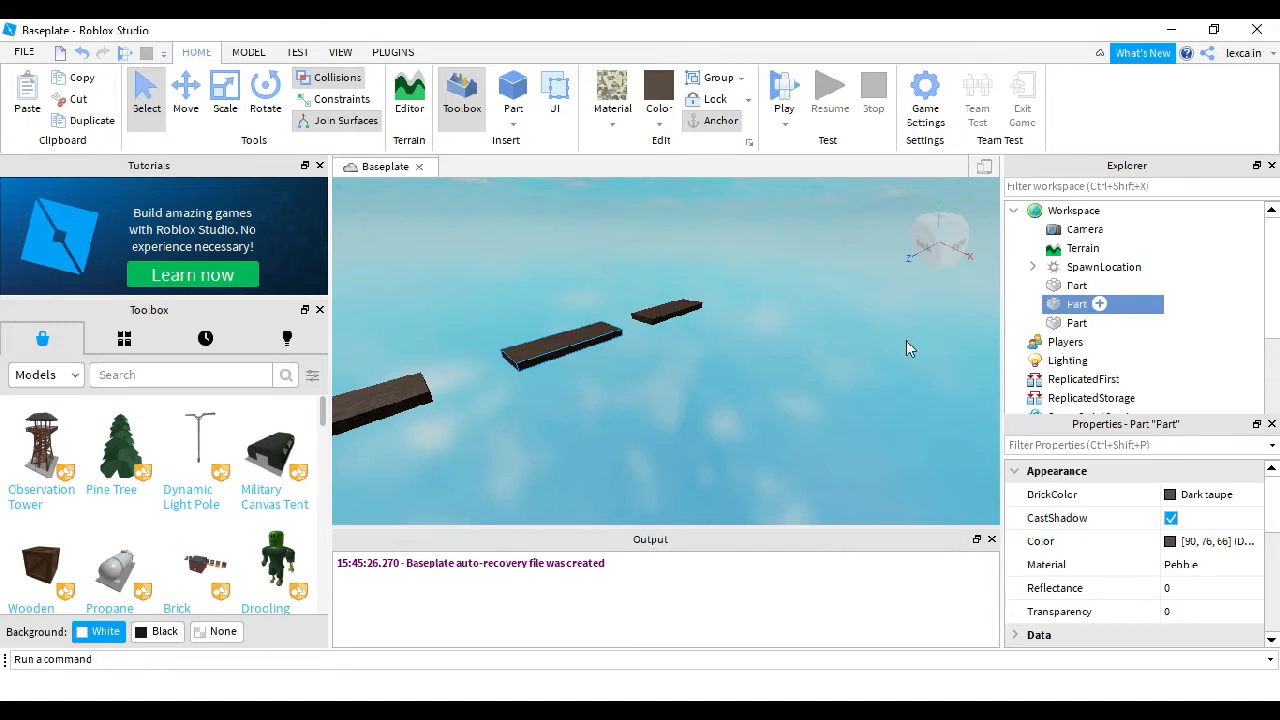
{"action": "mouse_move", "coordinate": [135, 420]}
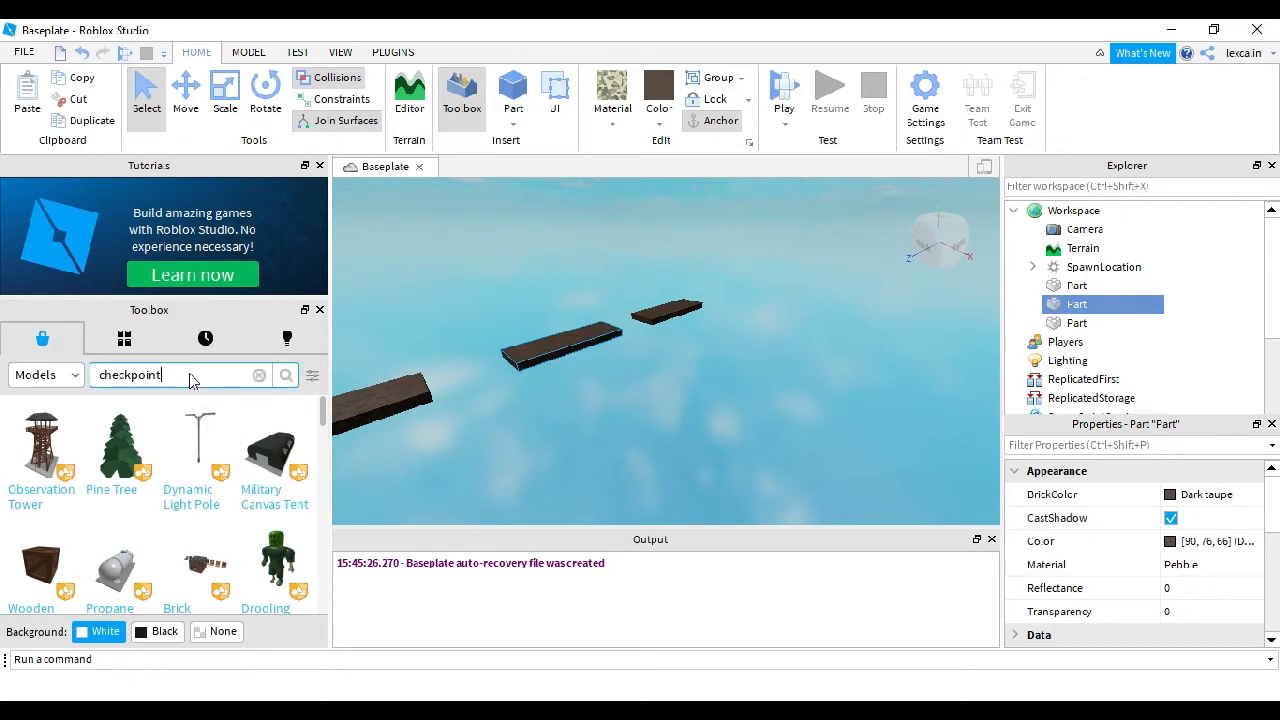
{"action": "key", "text": "Return"}
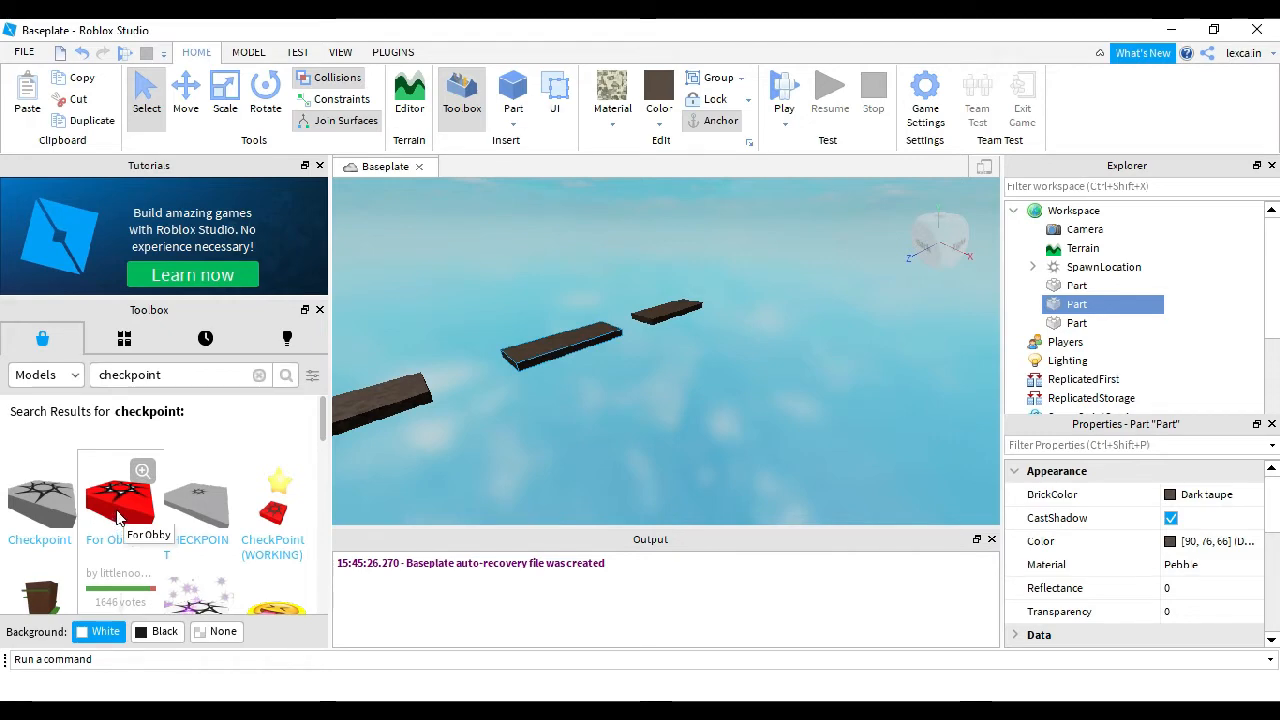
{"action": "left_click", "coordinate": [117, 505]}
Step: Raise the red checkpoint to the height of the planks
{"action": "right_click_drag", "start_coordinate": [715, 458], "coordinate": [715, 451]}
{"action": "scroll", "coordinate": [715, 458], "scroll_direction": "down", "scroll_amount": 5}
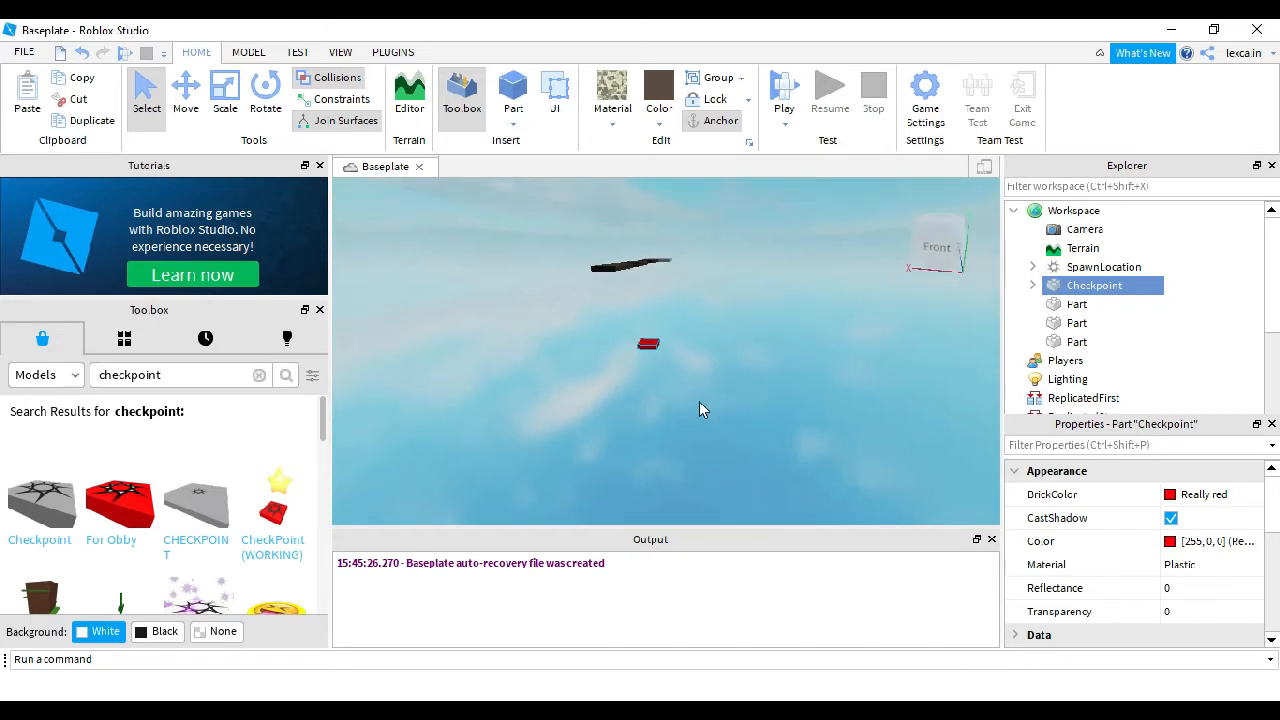
{"action": "right_click_drag", "start_coordinate": [689, 377], "coordinate": [689, 377]}
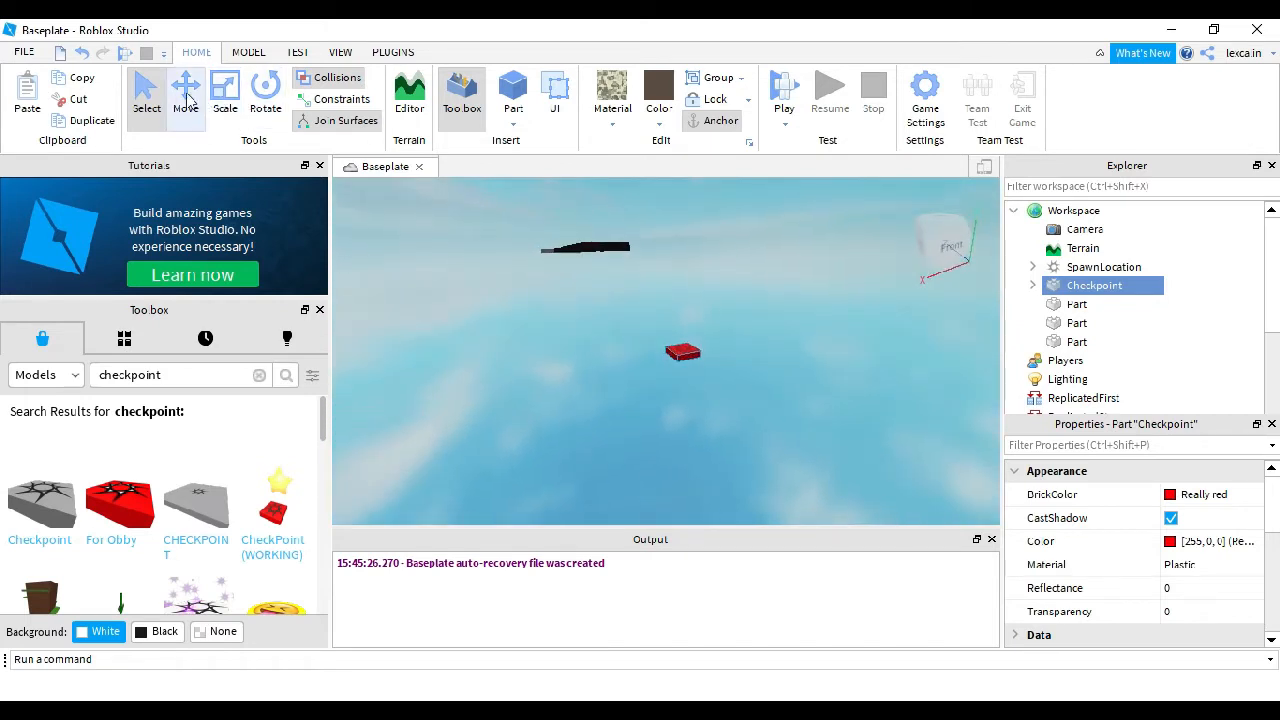
{"action": "left_click", "coordinate": [186, 95]}
{"action": "left_click_drag", "start_coordinate": [685, 320], "coordinate": [672, 238]}
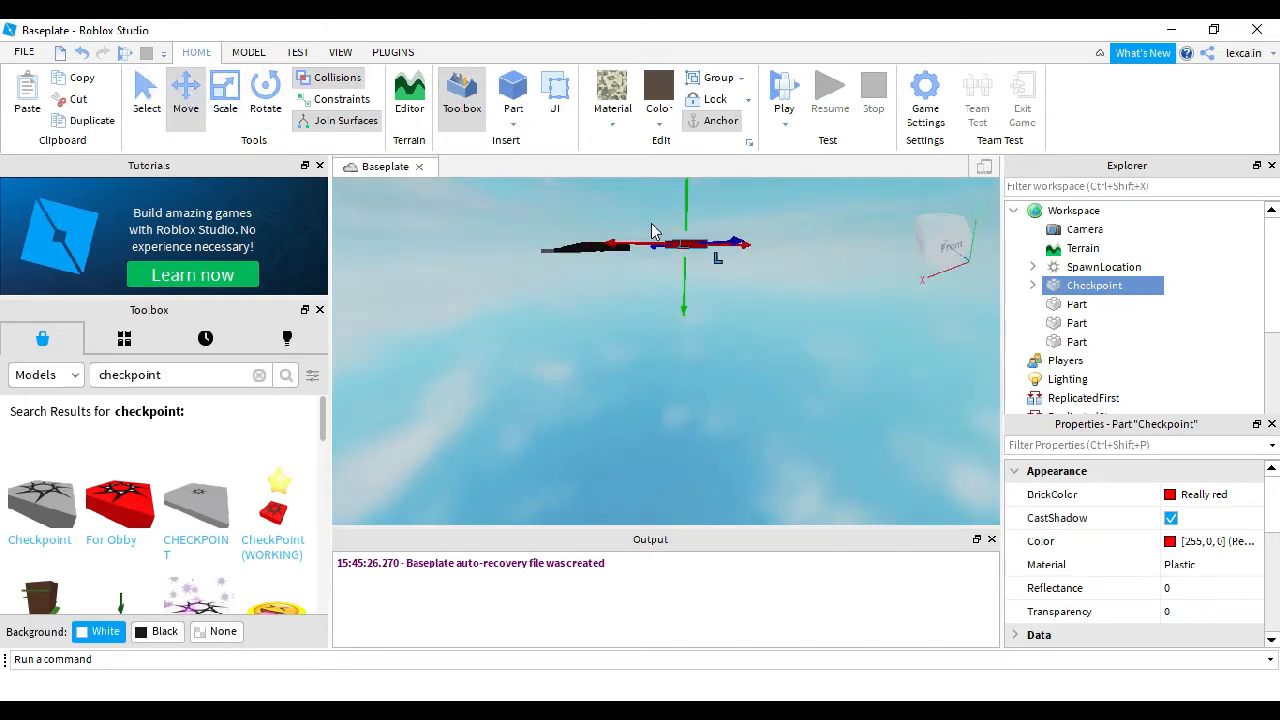
Step: Shift the checkpoint sideways in line with the planks and bring it within jumping distance of the third plank
{"action": "right_click_drag", "start_coordinate": [657, 329], "coordinate": [657, 331]}
{"action": "left_click_drag", "start_coordinate": [647, 358], "coordinate": [606, 480]}
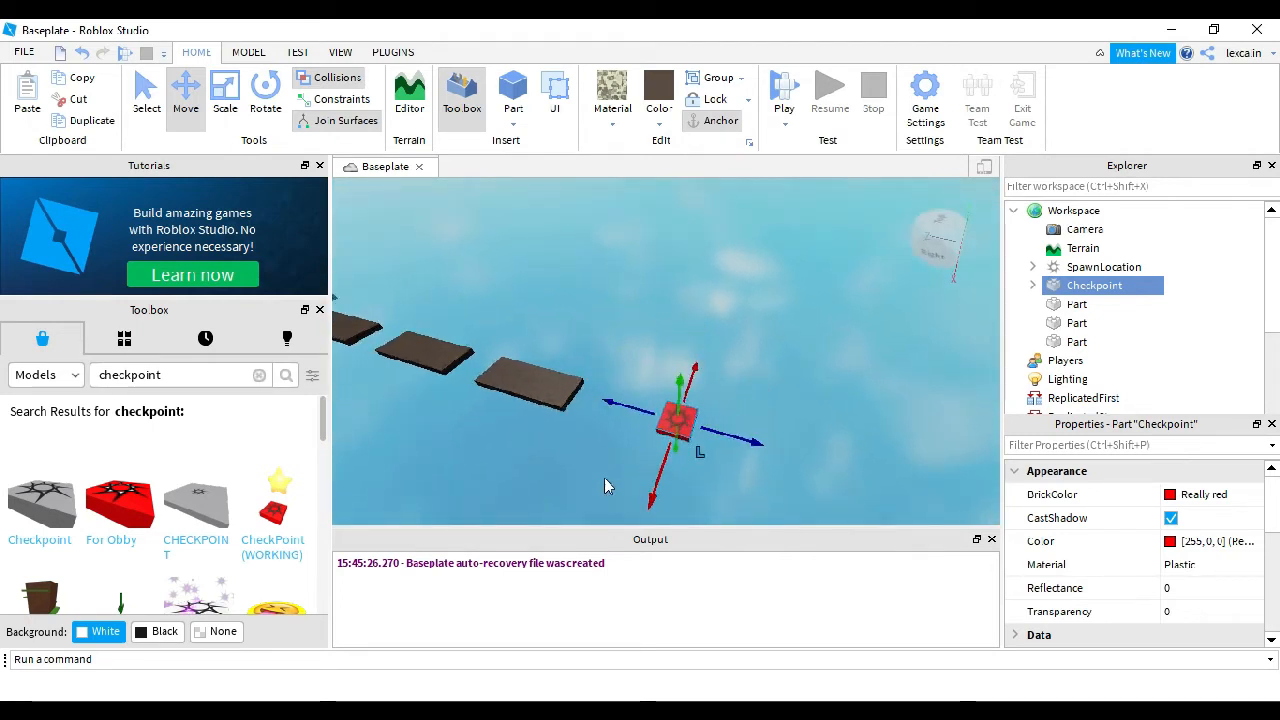
{"action": "right_click_drag", "start_coordinate": [604, 478], "coordinate": [578, 502]}
{"action": "key", "text": "d"}
{"action": "right_click_drag", "start_coordinate": [672, 471], "coordinate": [672, 471]}
{"action": "left_click_drag", "start_coordinate": [652, 310], "coordinate": [705, 338]}
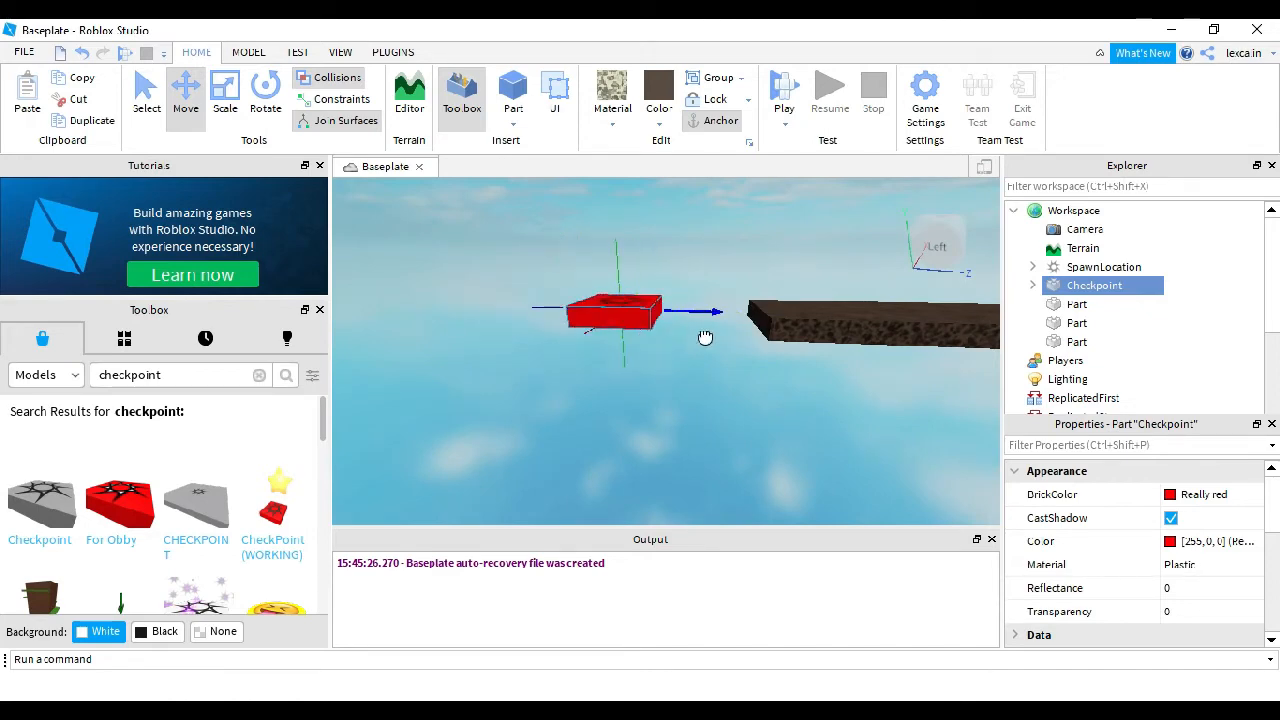
Step: Enlarge the checkpoint slightly so it is about as wide as the third plank
{"action": "right_click_drag", "start_coordinate": [747, 371], "coordinate": [806, 314]}
{"action": "scroll", "coordinate": [786, 248], "scroll_direction": "up", "scroll_amount": 3}
{"action": "scroll", "coordinate": [784, 243], "scroll_direction": "down", "scroll_amount": 5}
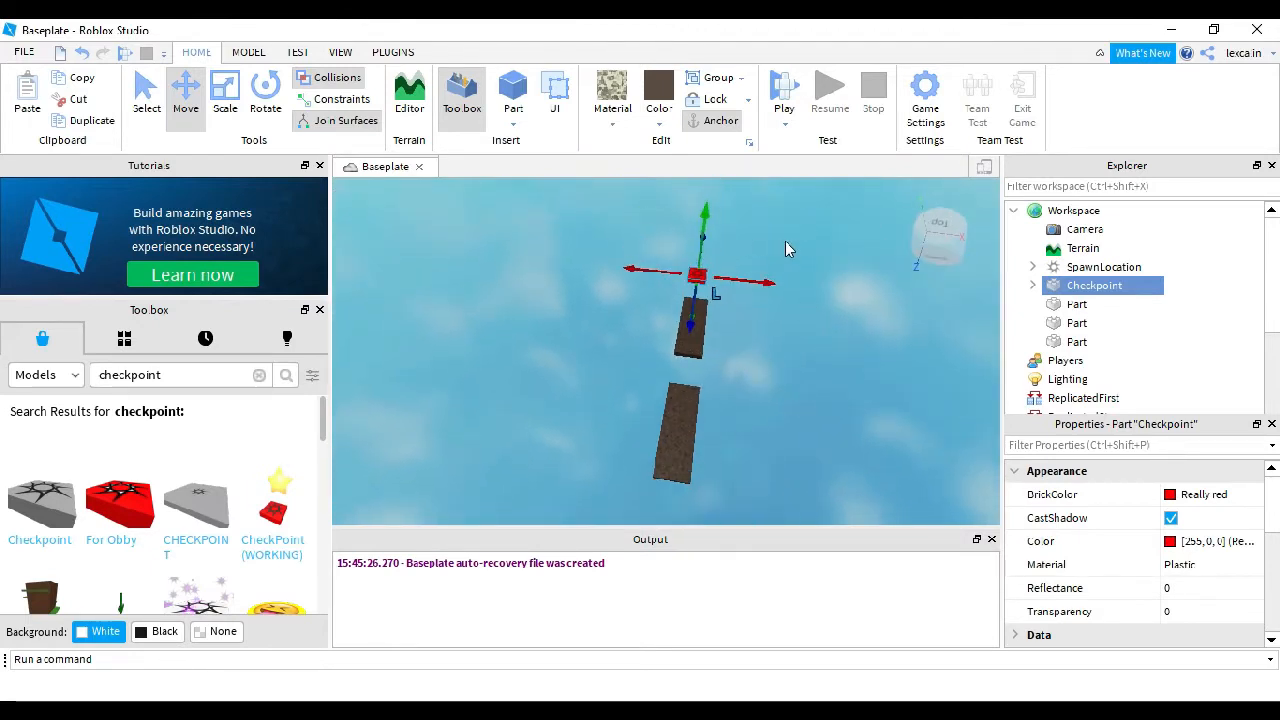
{"action": "scroll", "coordinate": [787, 241], "scroll_direction": "up", "scroll_amount": 2}
{"action": "right_click_drag", "start_coordinate": [787, 240], "coordinate": [787, 240]}
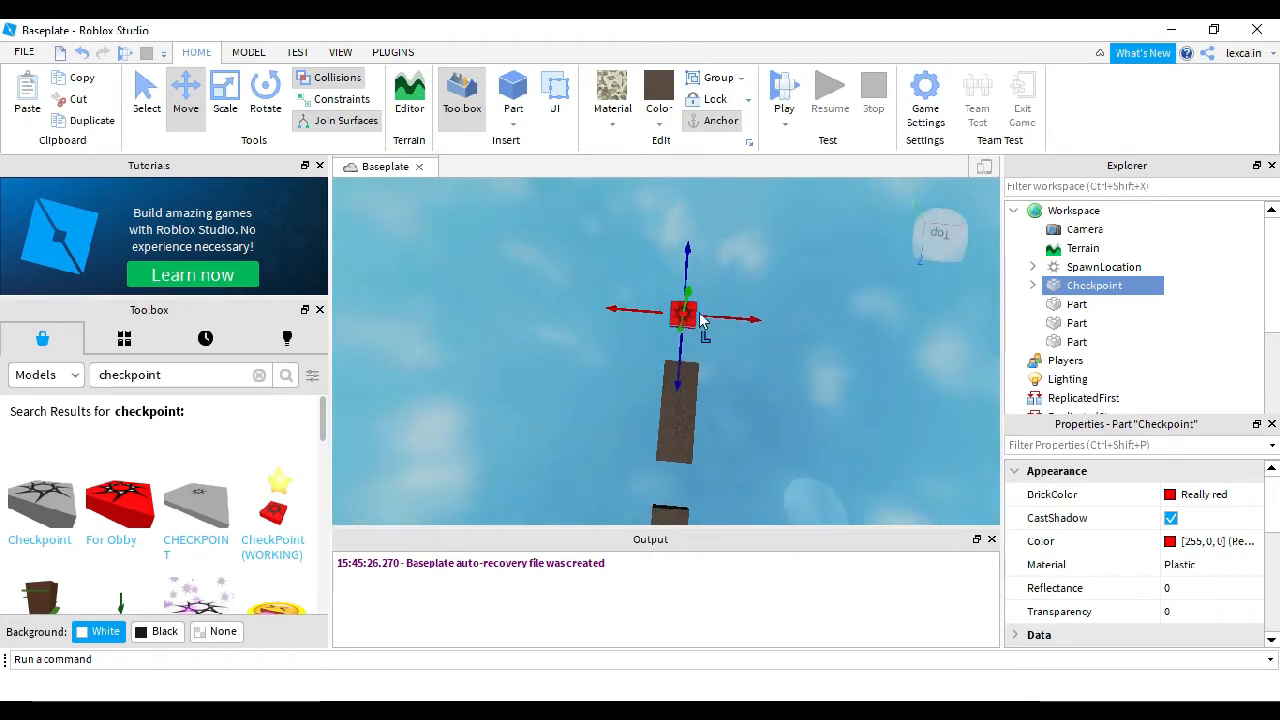
{"action": "left_click", "coordinate": [225, 95]}
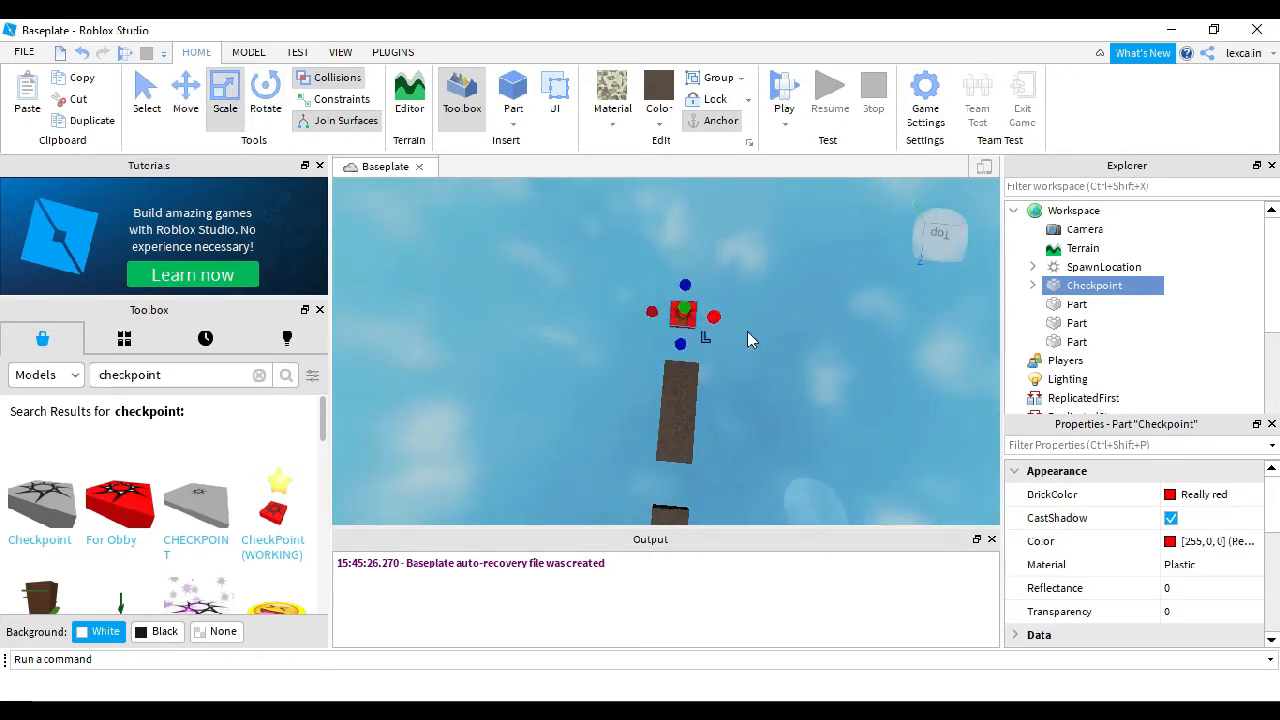
{"action": "left_click_drag", "start_coordinate": [713, 318], "coordinate": [720, 320]}
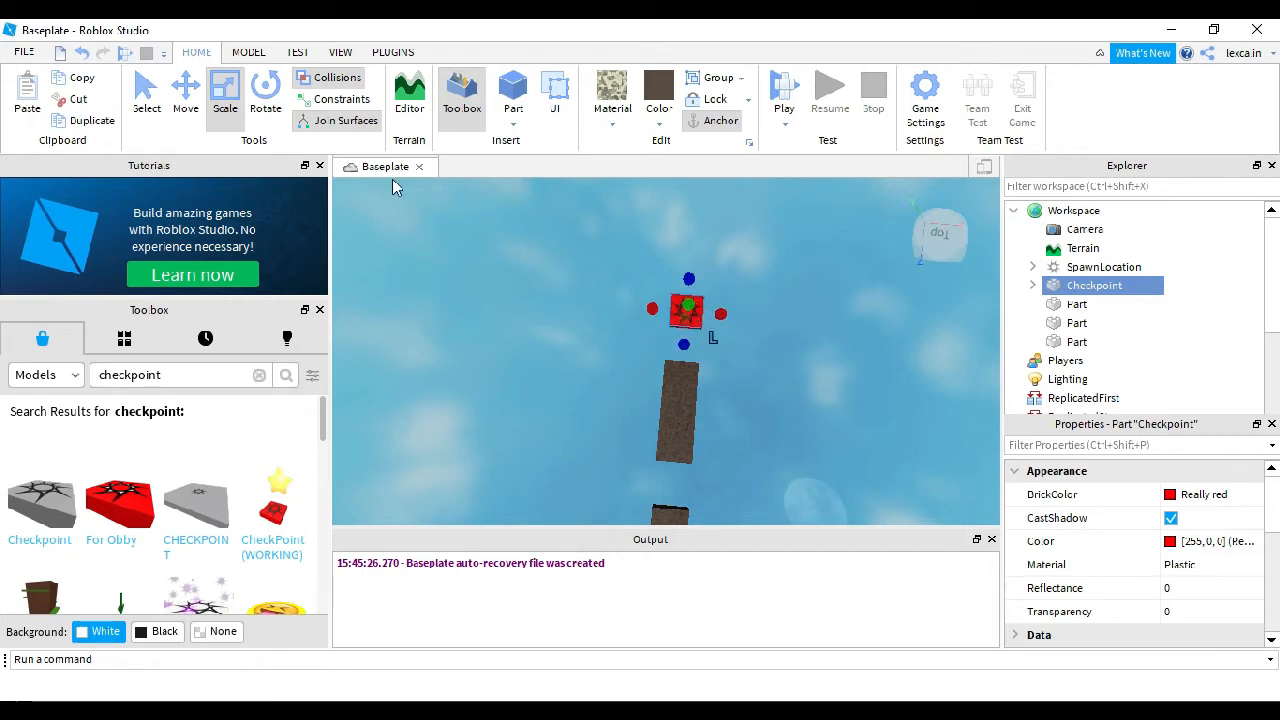
Step: Playtest the obby again by jumping across all three planks toward the red checkpoint
{"action": "left_click", "coordinate": [125, 55]}
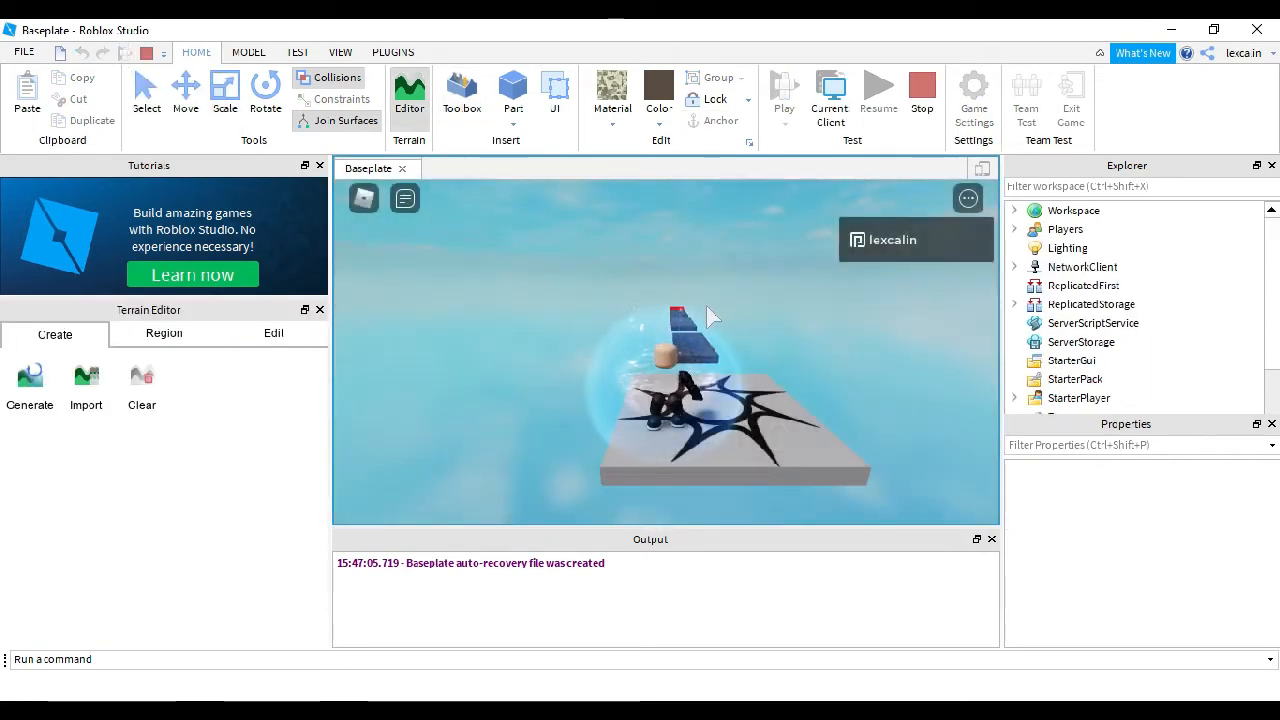
{"action": "key", "text": "d"}
{"action": "right_click_drag", "start_coordinate": [746, 372], "coordinate": [739, 372]}
{"action": "key", "text": "w"}
{"action": "key", "text": "space"}
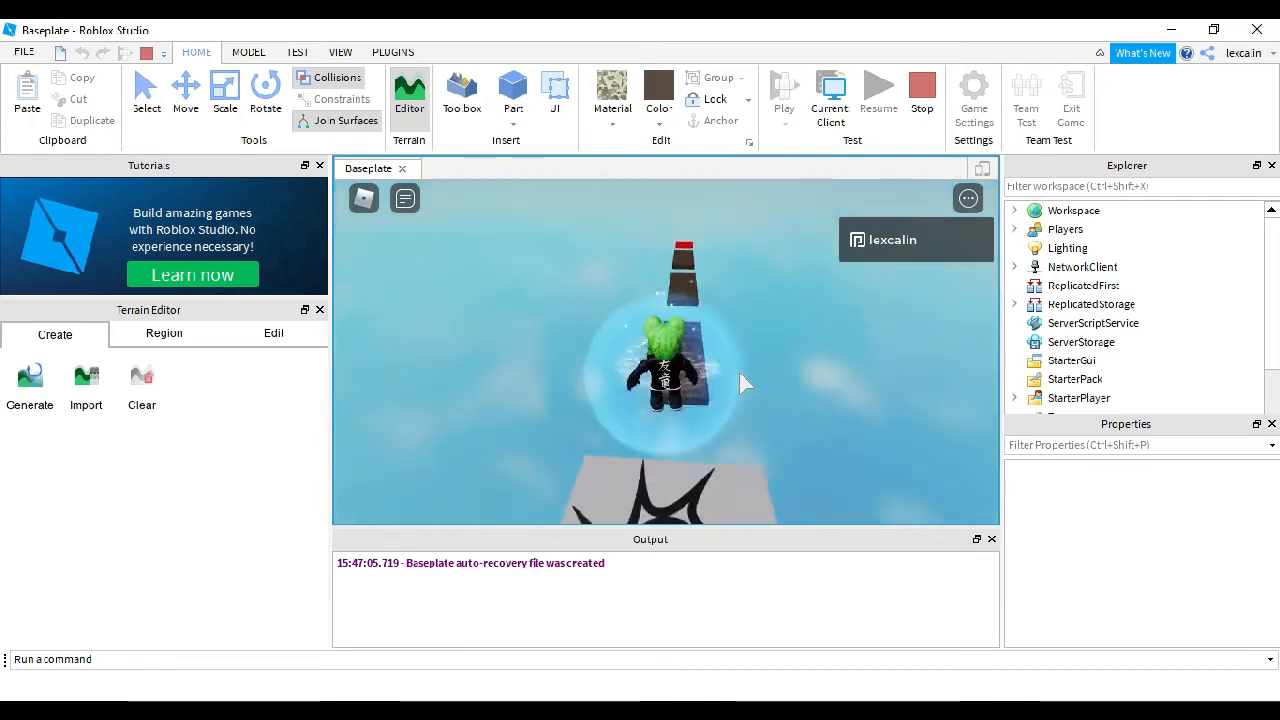
{"action": "key", "text": "w"}
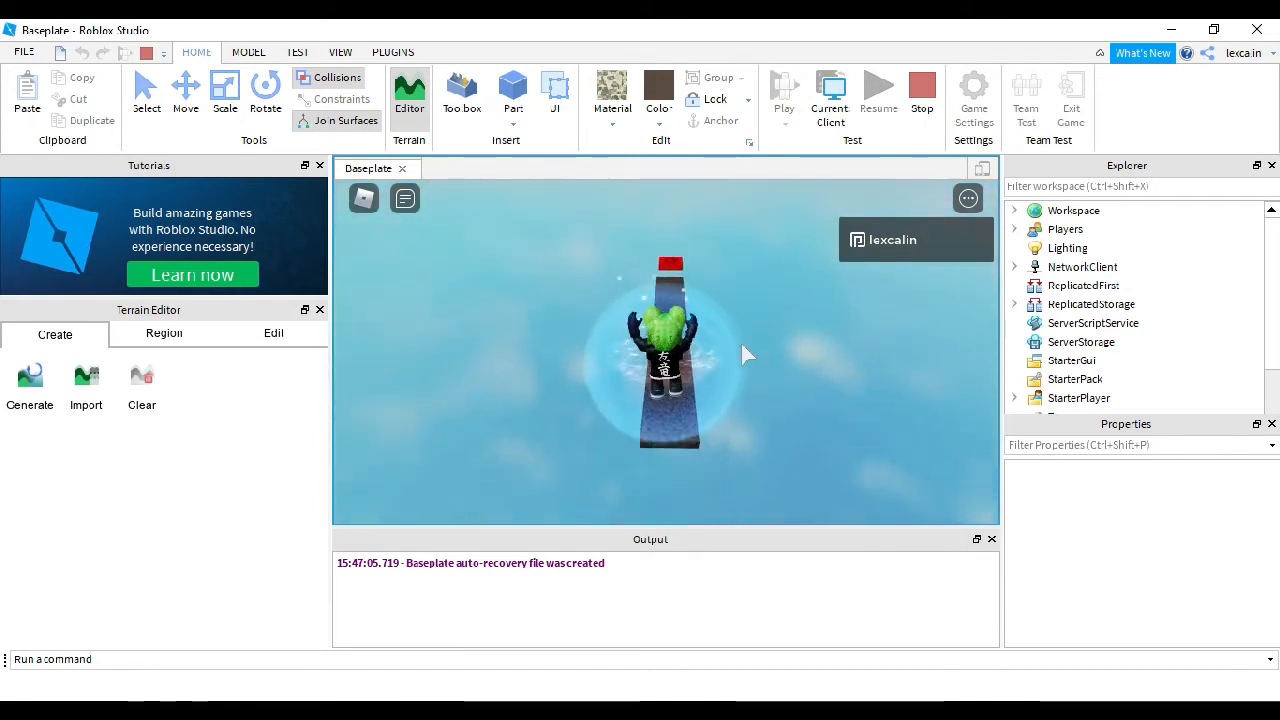
{"action": "key", "text": "w"}
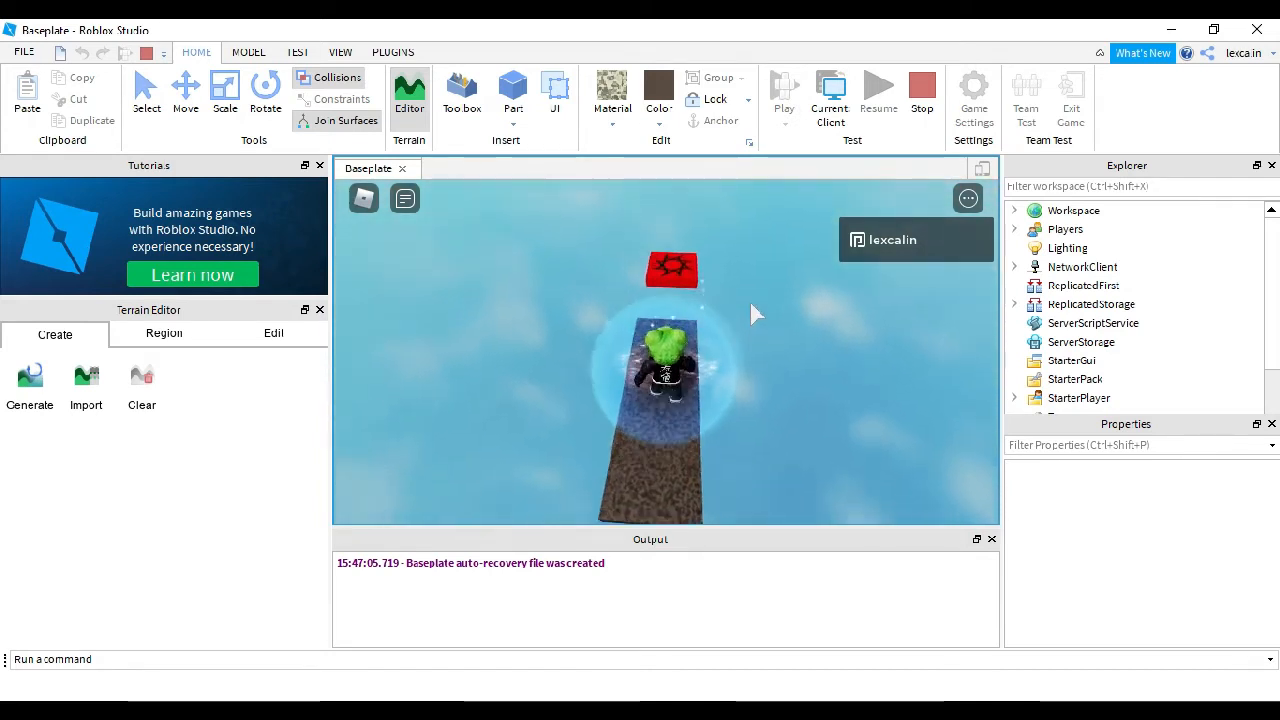
{"action": "key", "text": "w"}
{"action": "key", "text": "space"}
Step: Jump off the checkpoint to test respawning on it and end the playtest
{"action": "right_click_drag", "start_coordinate": [751, 305], "coordinate": [751, 305]}
{"action": "key", "text": "w"}
{"action": "key", "text": "space"}
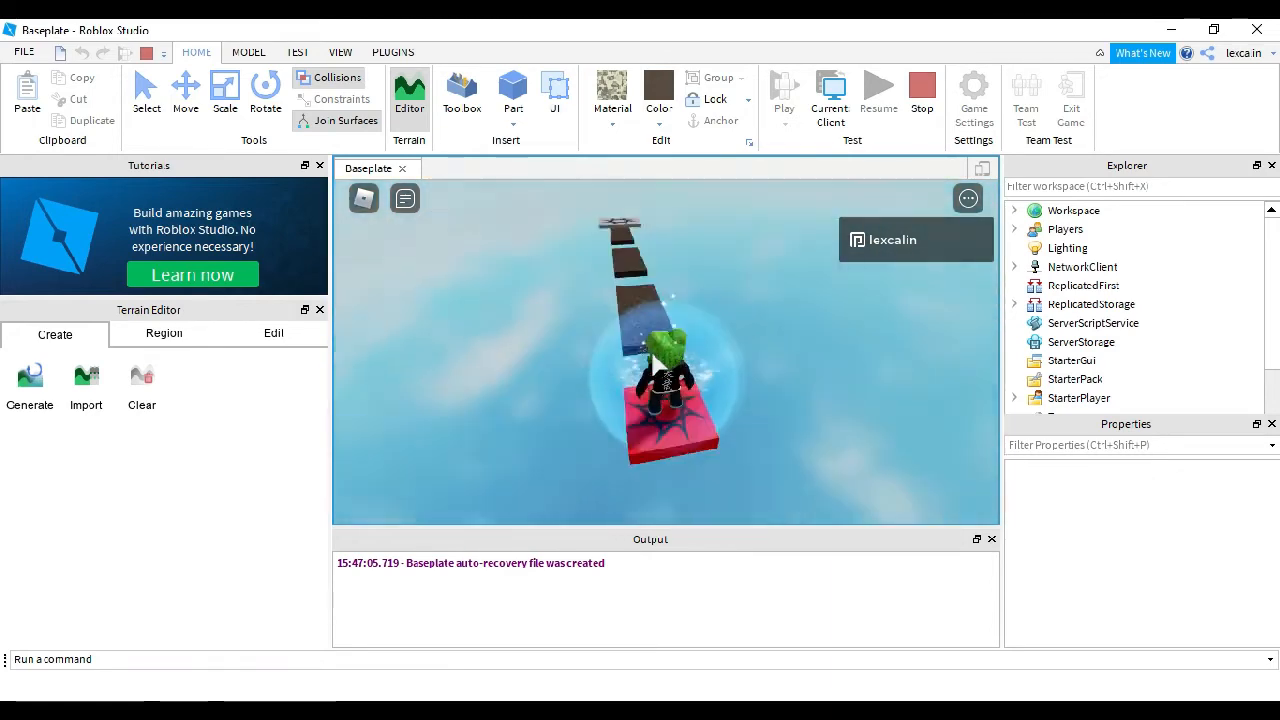
{"action": "right_click_drag", "start_coordinate": [653, 356], "coordinate": [742, 377]}
{"action": "key", "text": "w"}
{"action": "key", "text": "space"}
{"action": "key", "text": "w"}
{"action": "key", "text": "space"}
{"action": "left_click", "coordinate": [146, 54]}
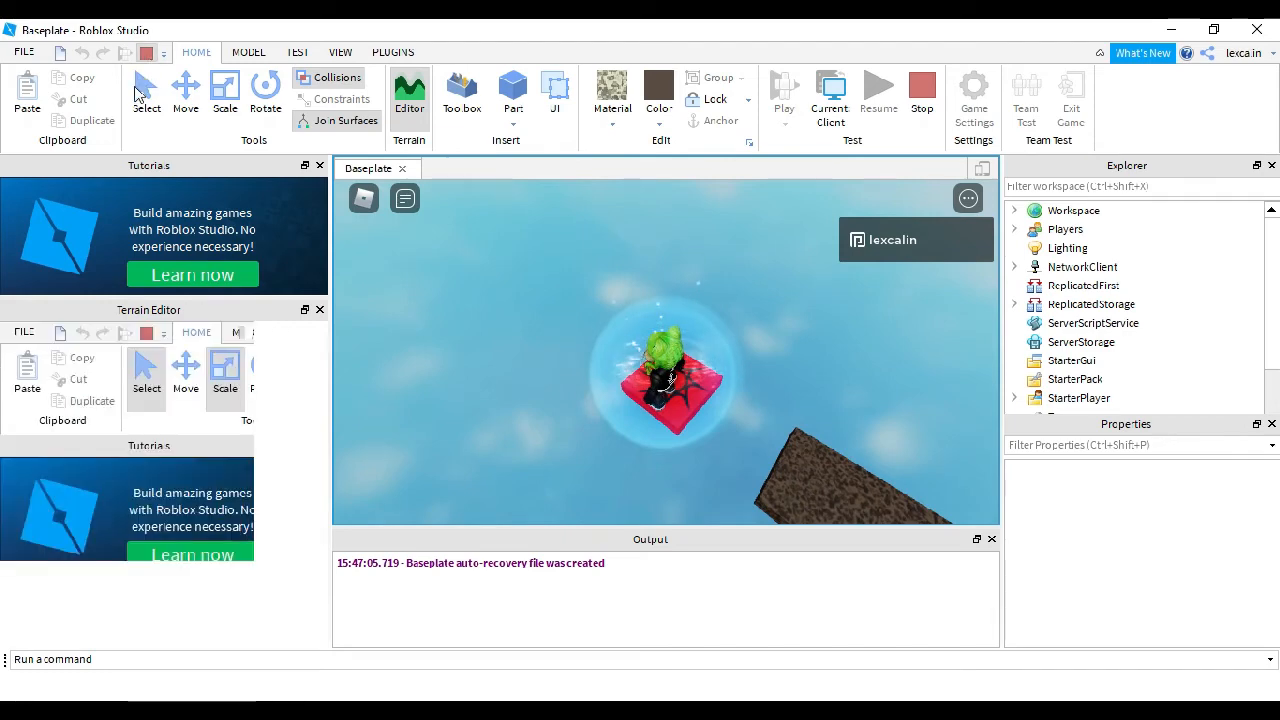
Step: Insert a sphere part beyond the checkpoint and move it sideways in line with the checkpoint
{"action": "right_click_drag", "start_coordinate": [763, 317], "coordinate": [760, 317]}
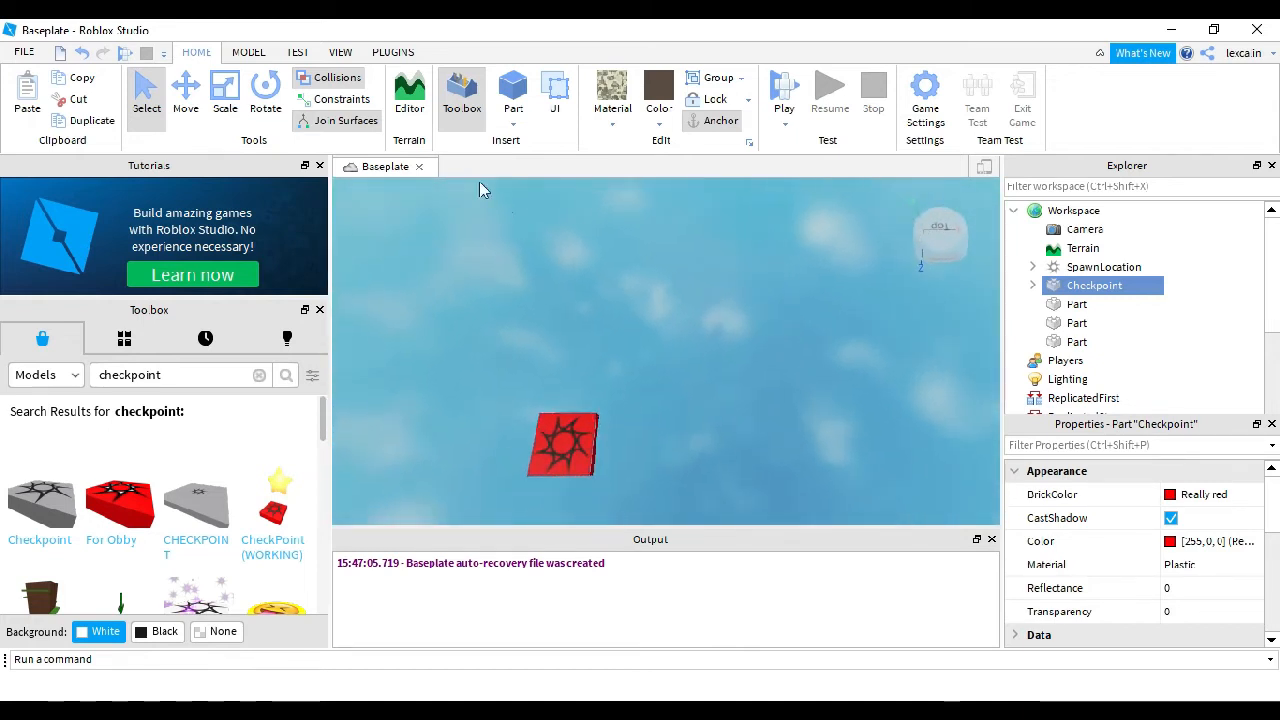
{"action": "left_click", "coordinate": [514, 126]}
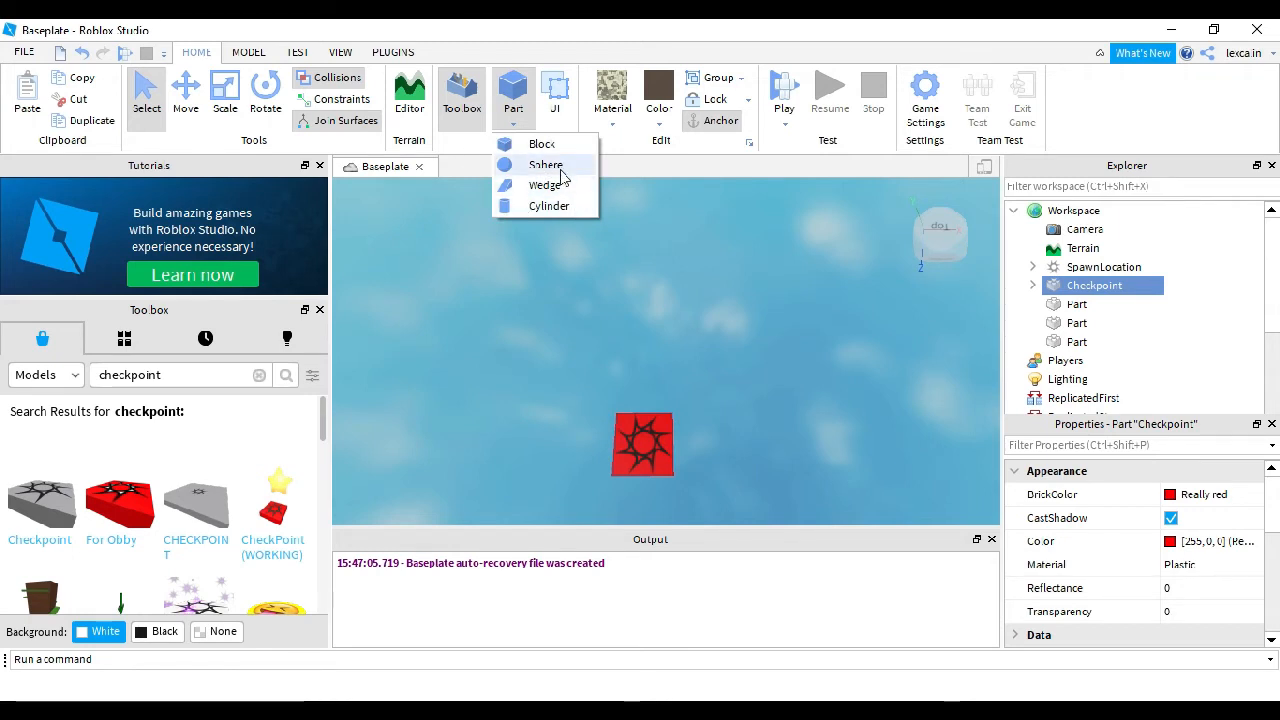
{"action": "left_click", "coordinate": [547, 165]}
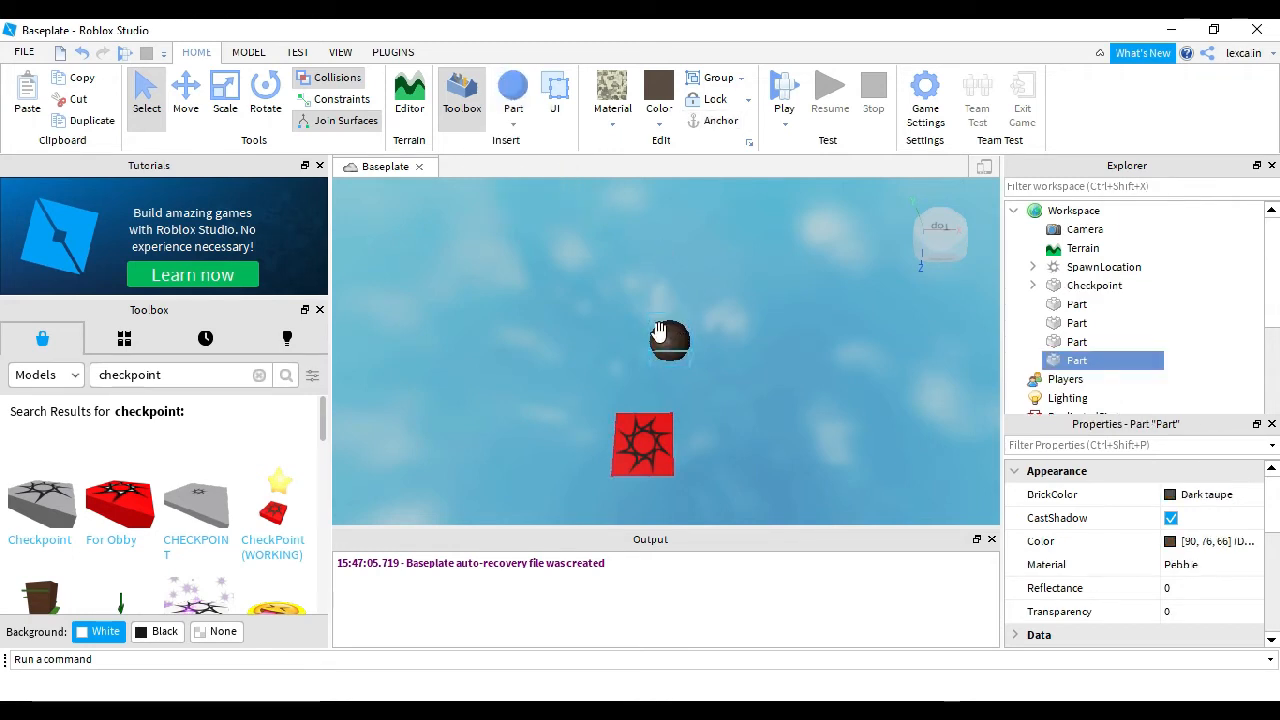
{"action": "left_click", "coordinate": [185, 95]}
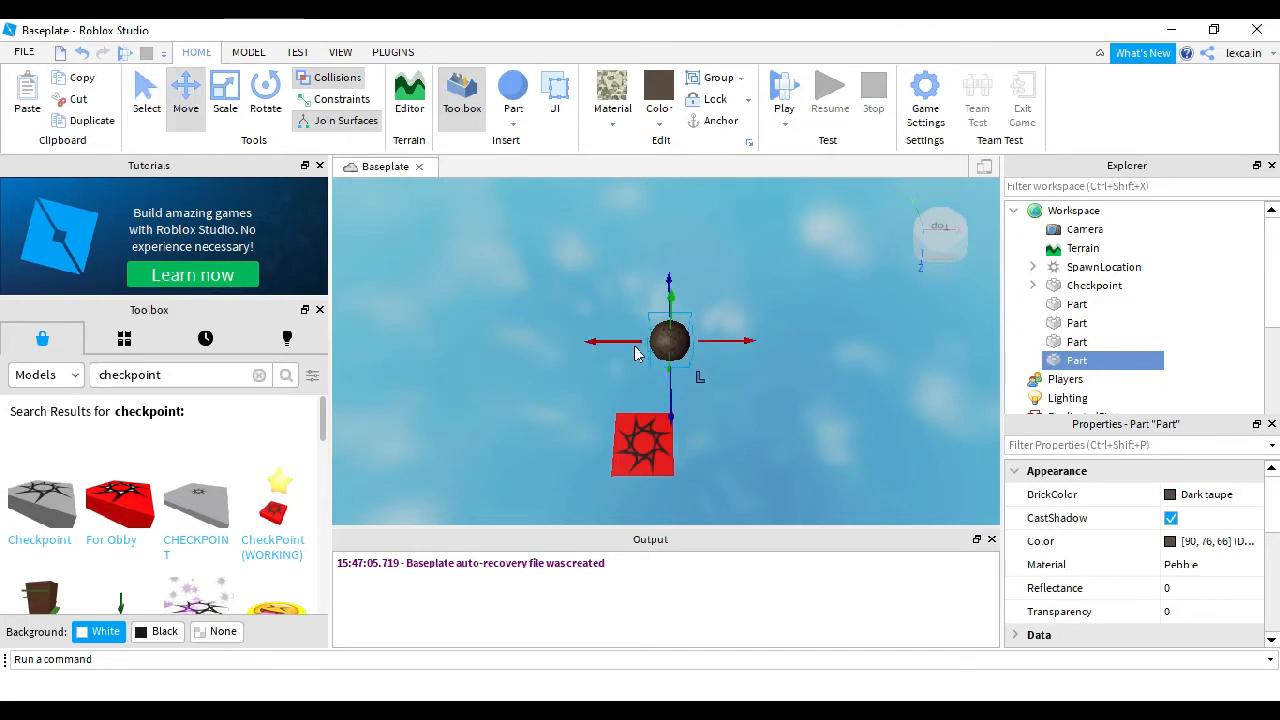
{"action": "left_click_drag", "start_coordinate": [634, 342], "coordinate": [609, 343]}
Step: Enlarge the sphere slightly and move it farther away from the red checkpoint along the obby's line
{"action": "right_click_drag", "start_coordinate": [872, 393], "coordinate": [872, 393]}
{"action": "key", "text": "a"}
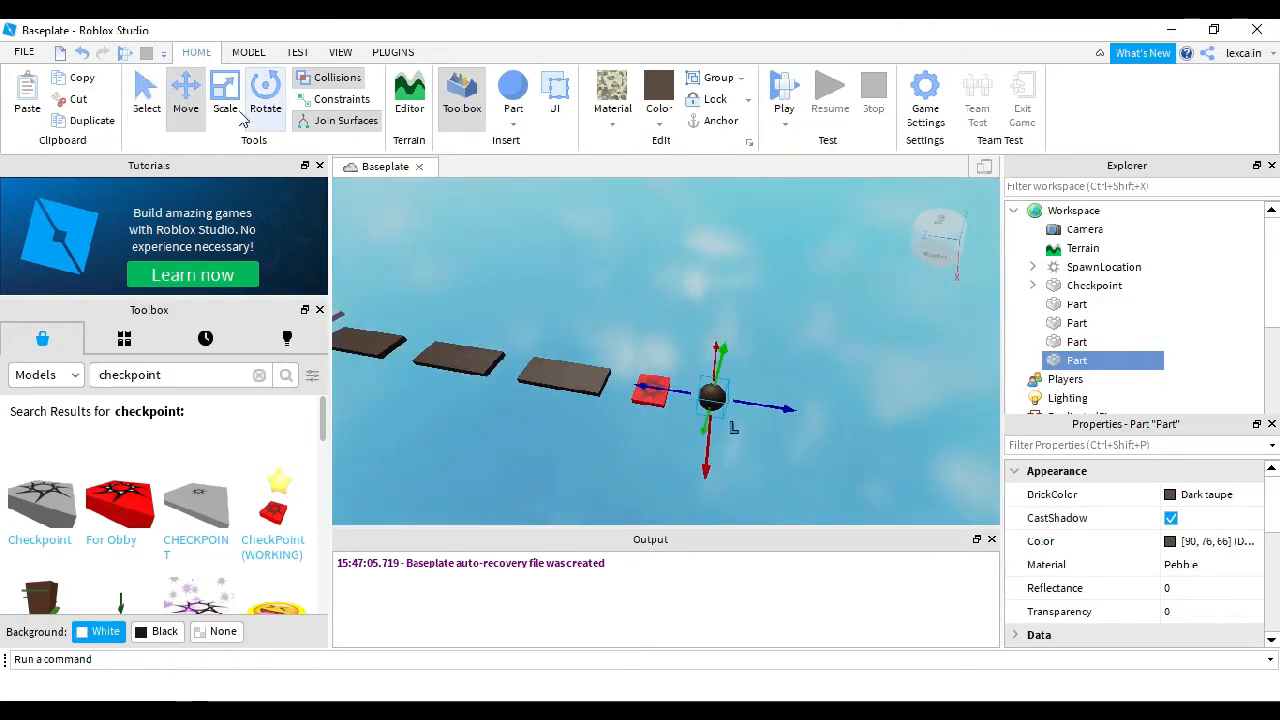
{"action": "left_click", "coordinate": [226, 97]}
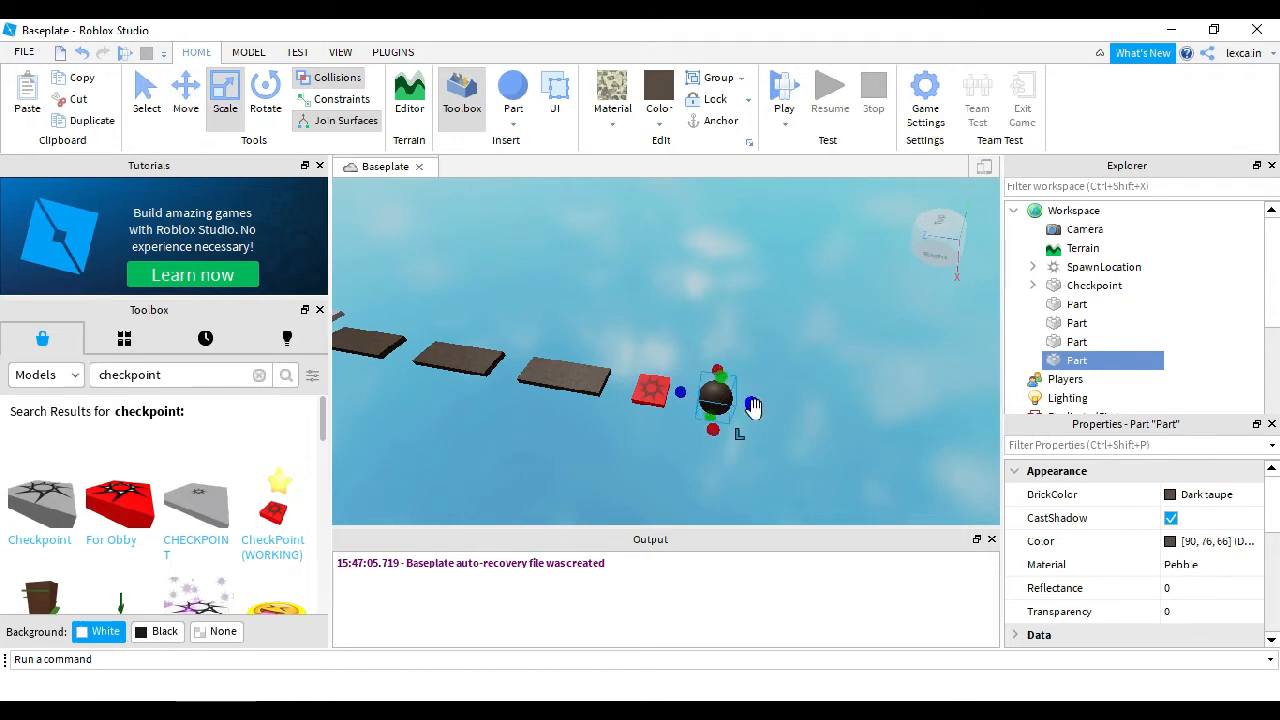
{"action": "left_click_drag", "start_coordinate": [713, 435], "coordinate": [712, 445]}
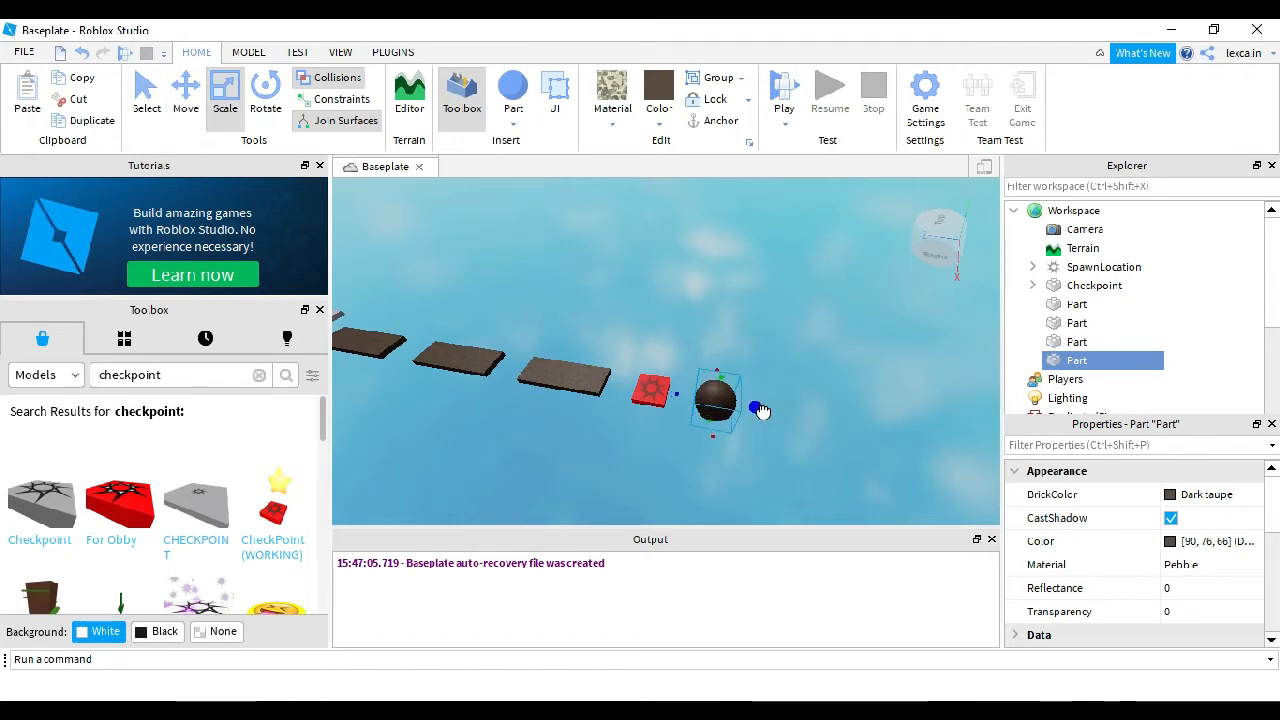
{"action": "left_click", "coordinate": [185, 95]}
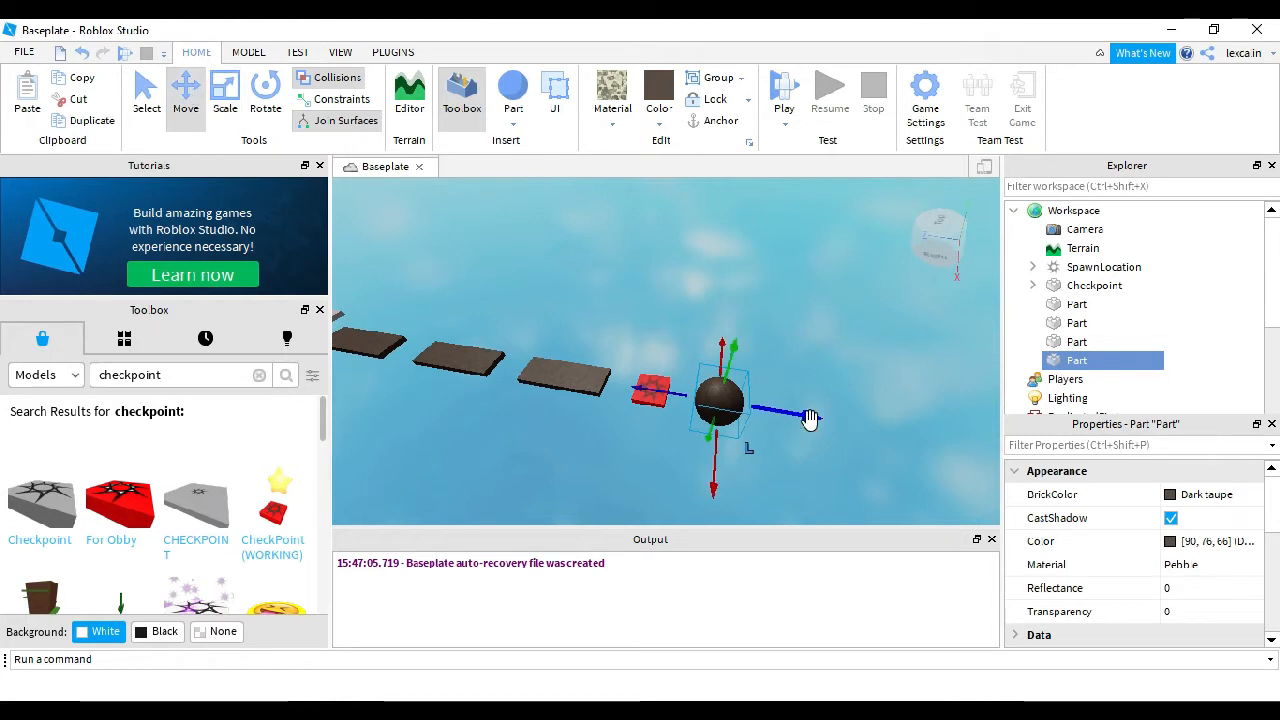
{"action": "left_click_drag", "start_coordinate": [790, 414], "coordinate": [815, 422]}
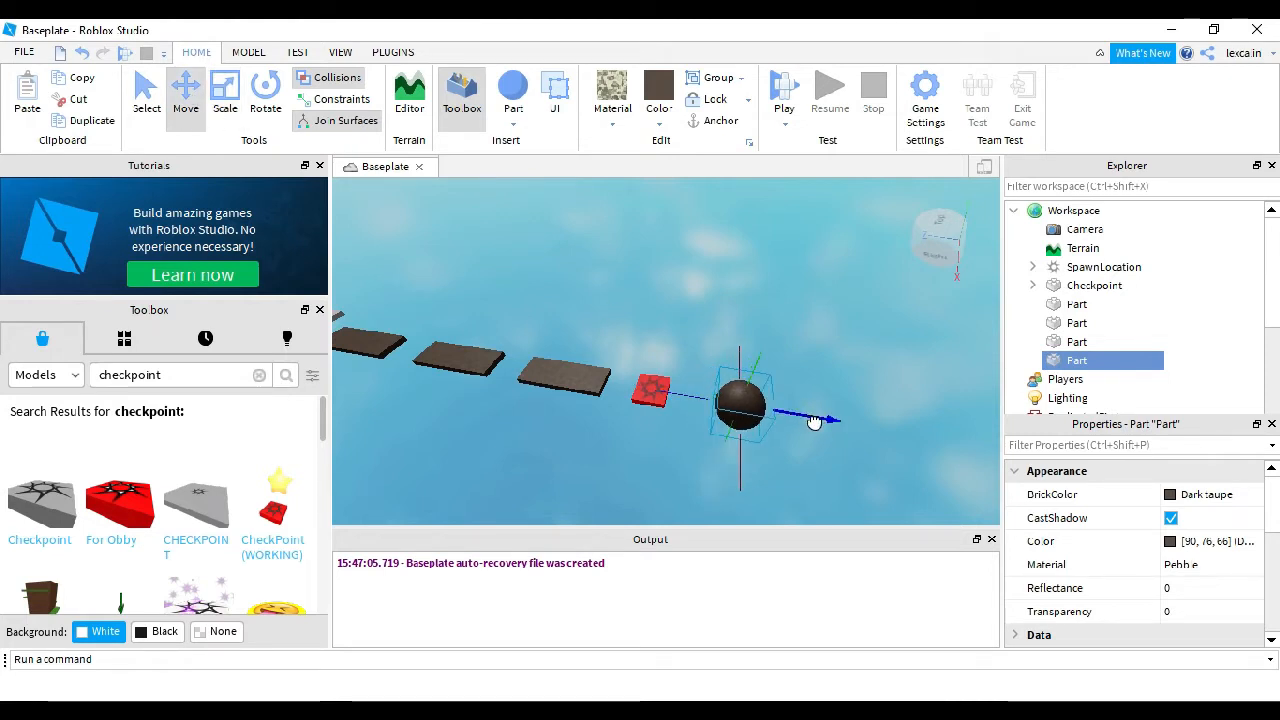
Step: Give the sphere the Marble material and the Toothpaste colour
{"action": "key", "text": "d"}
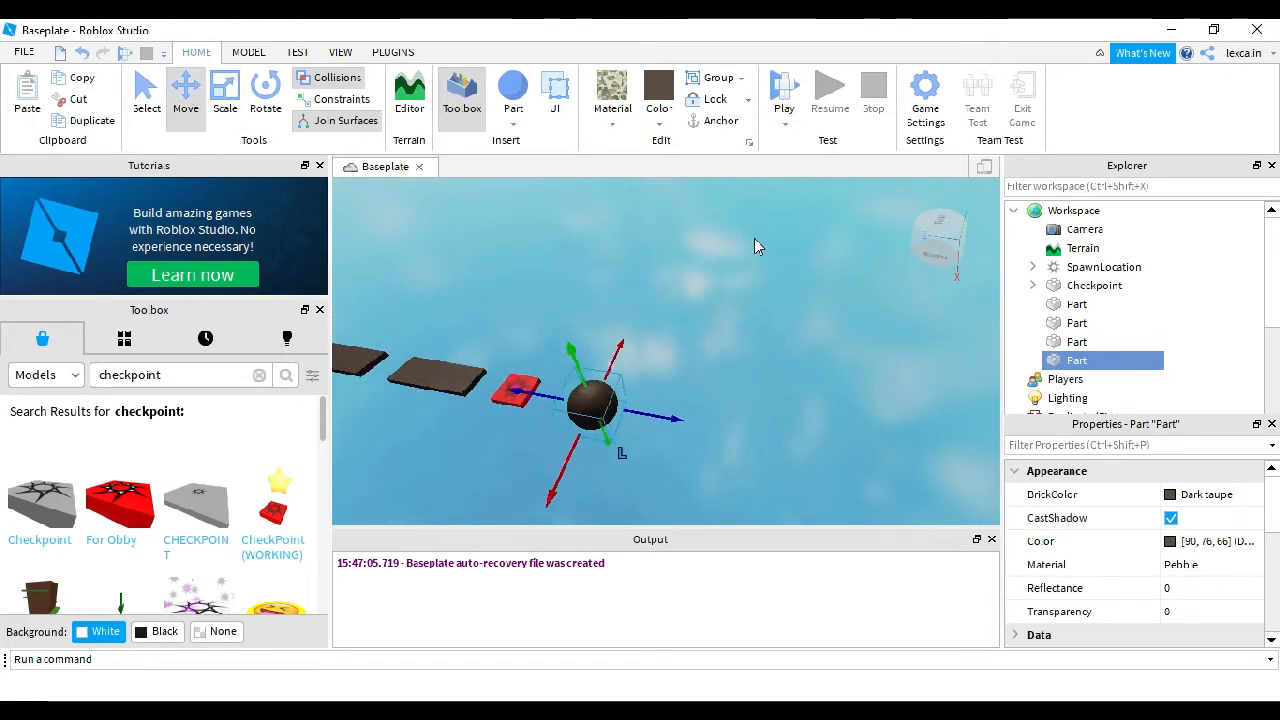
{"action": "key", "text": "s"}
{"action": "left_click", "coordinate": [612, 120]}
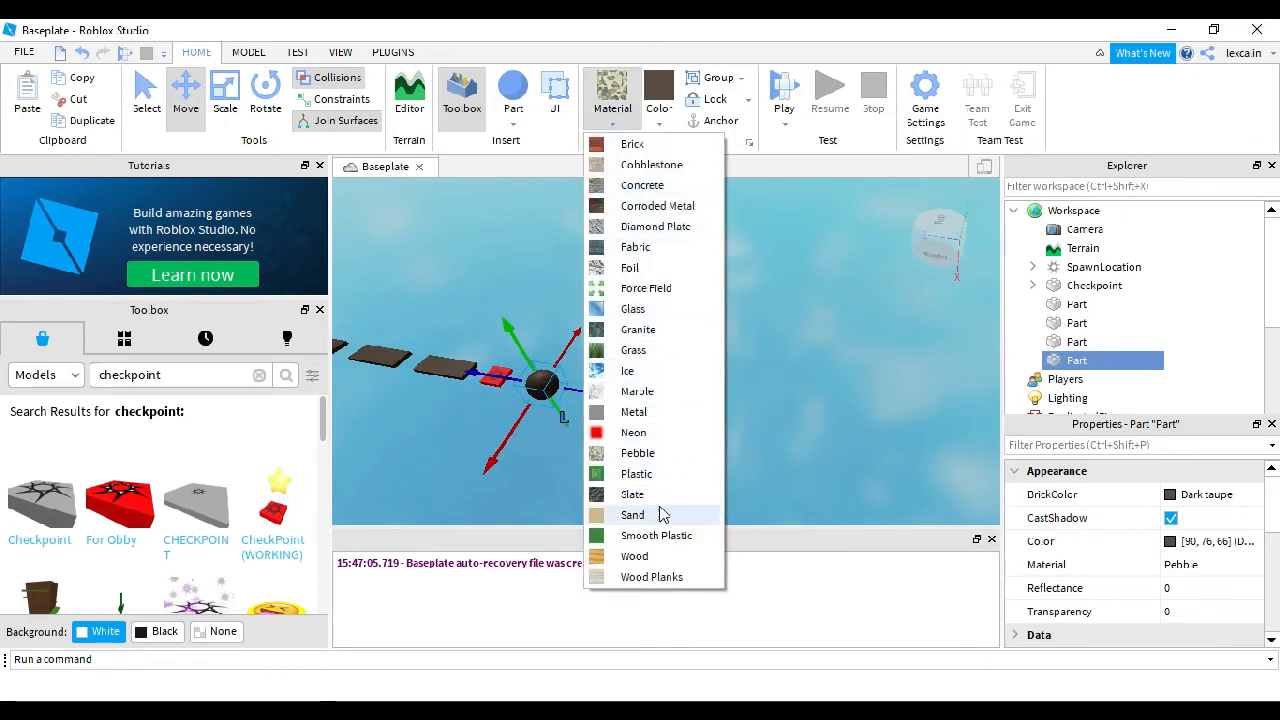
{"action": "left_click", "coordinate": [669, 393]}
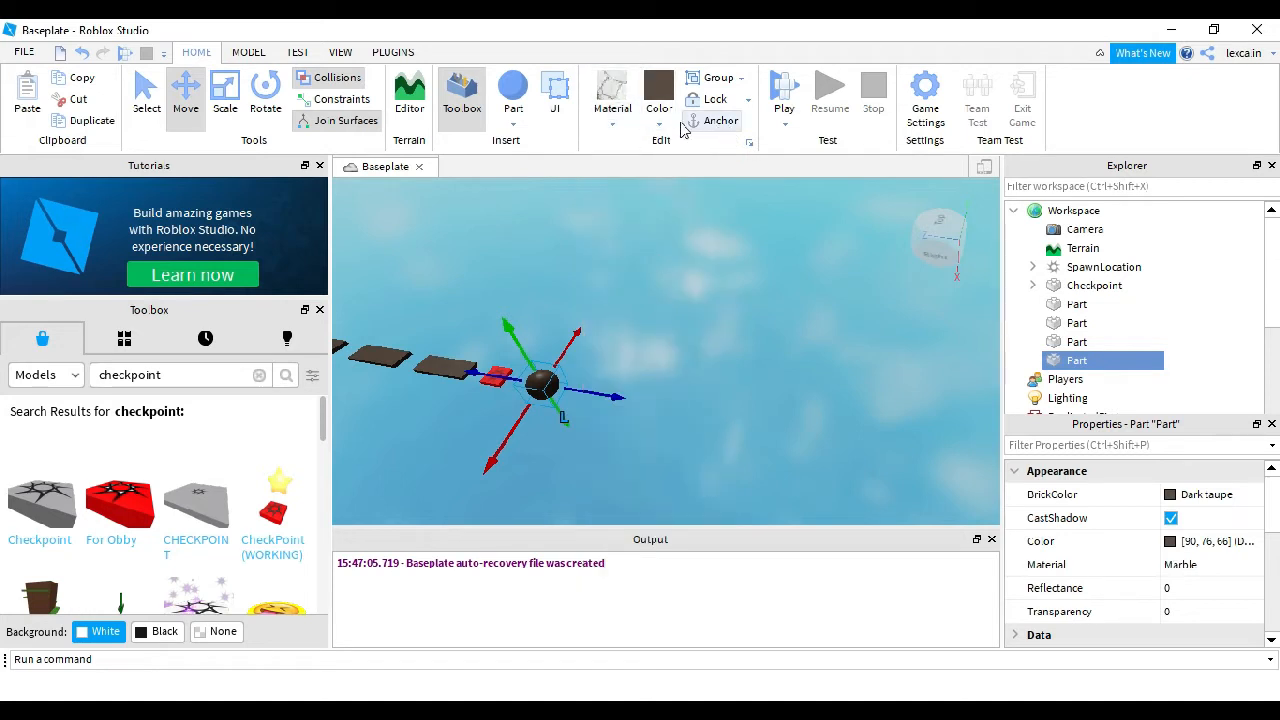
{"action": "left_click", "coordinate": [664, 120]}
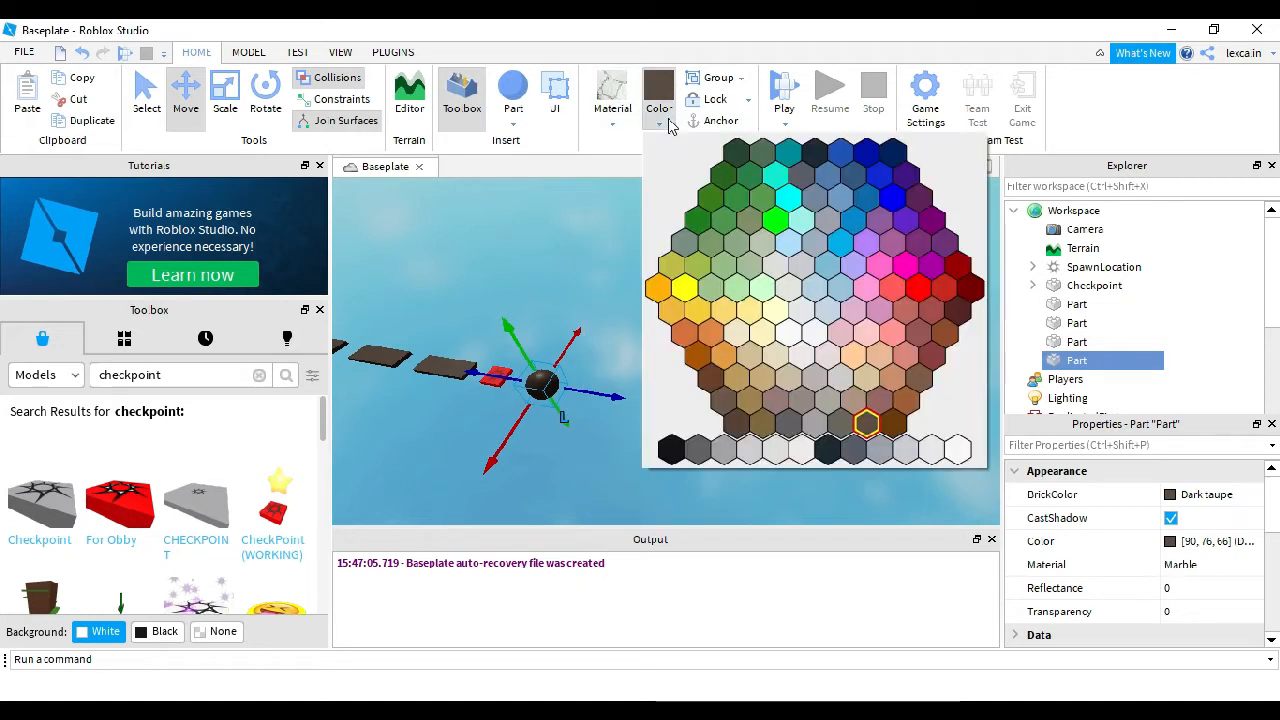
{"action": "left_click", "coordinate": [790, 199]}
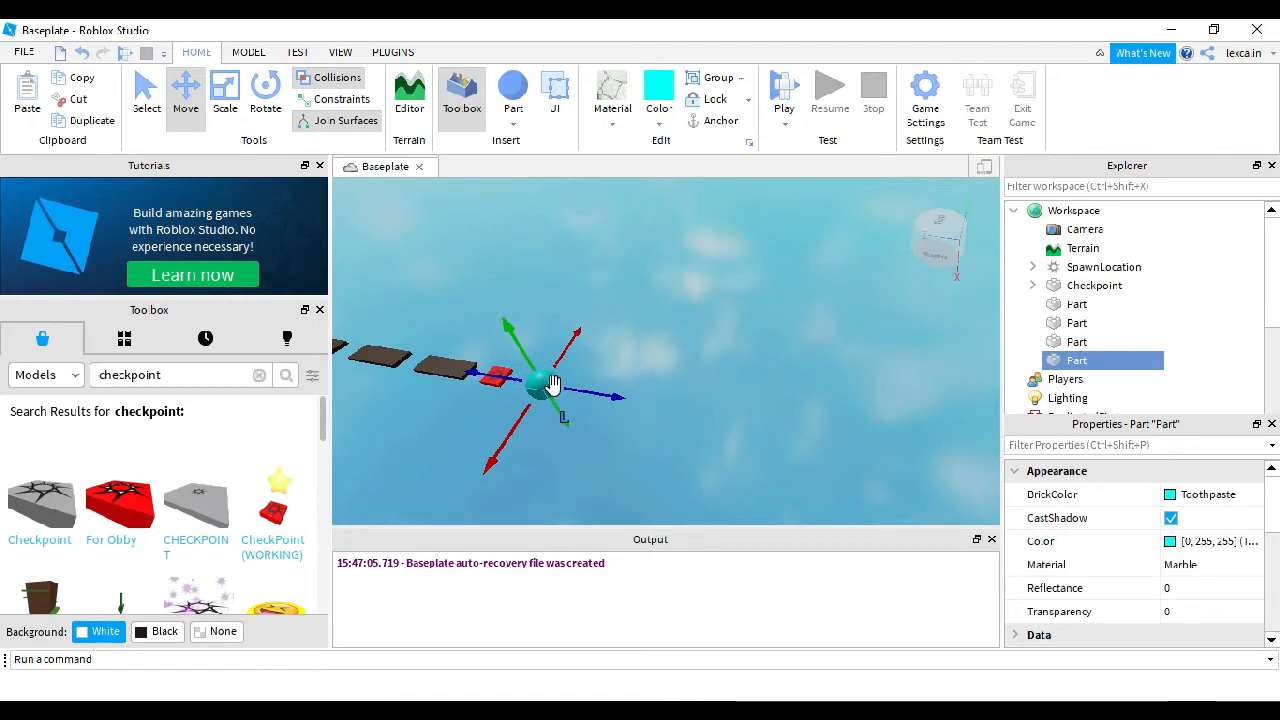
Step: Recolour the first plank, next to the spawn location, to Really blue
{"action": "key", "text": "a"}
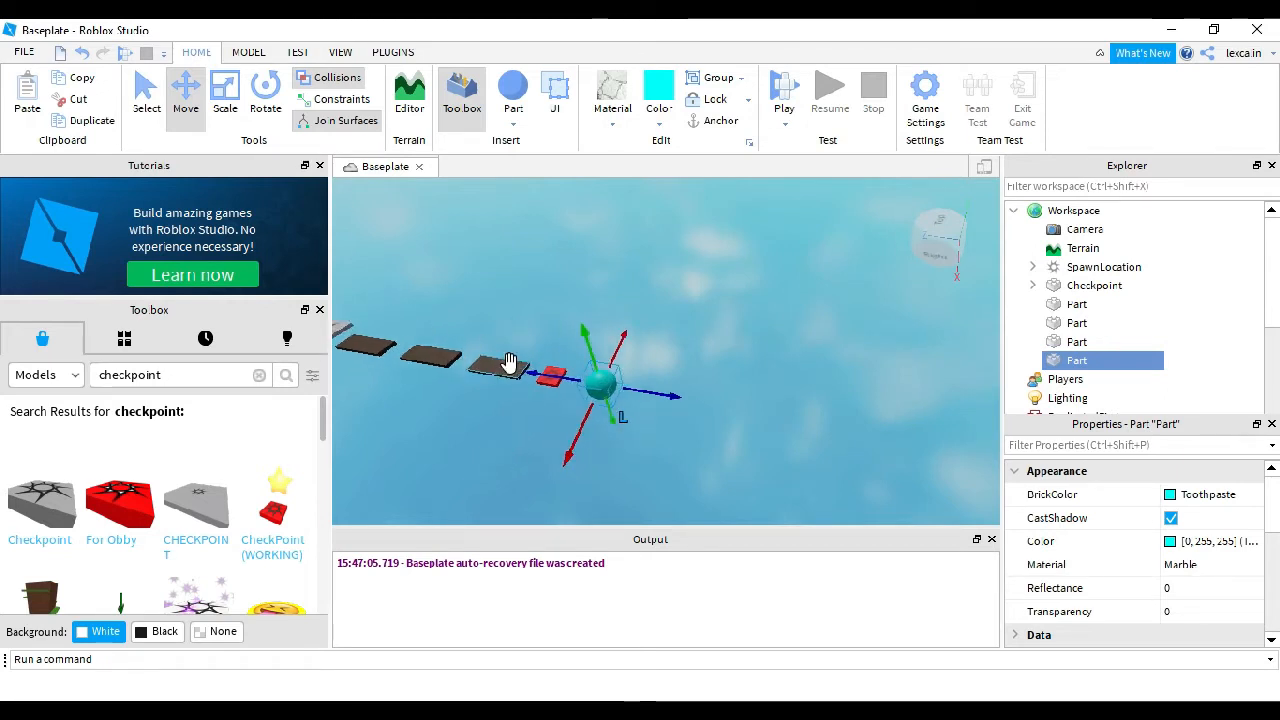
{"action": "left_click", "coordinate": [463, 342]}
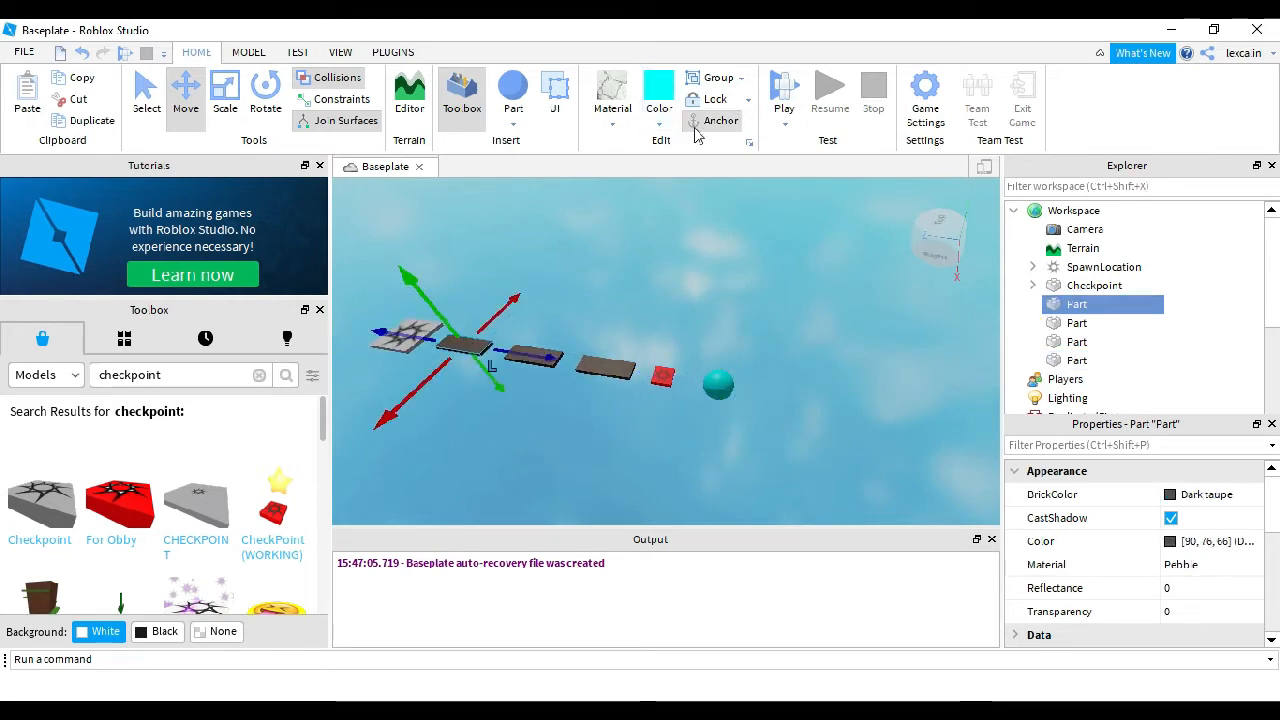
{"action": "left_click", "coordinate": [658, 95]}
{"action": "left_click", "coordinate": [886, 204]}
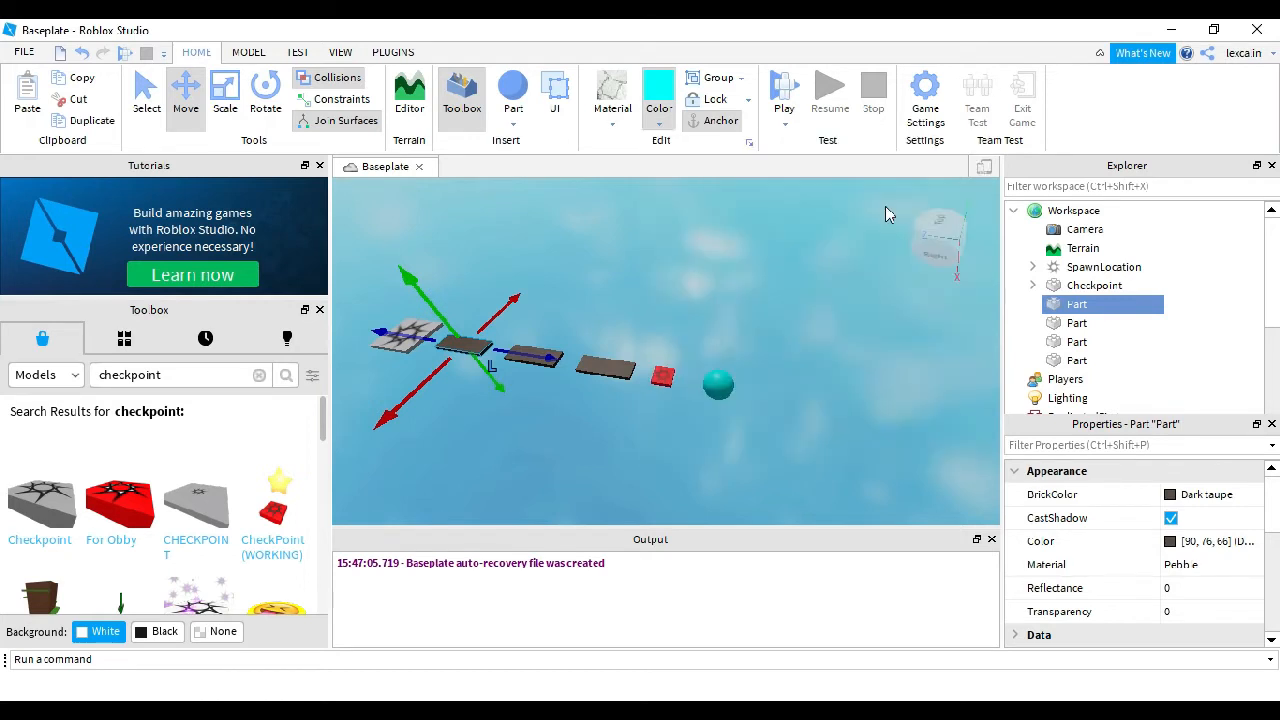
Step: Recolour the second plank, trying Electric blue before settling on Really blue
{"action": "left_click", "coordinate": [533, 361]}
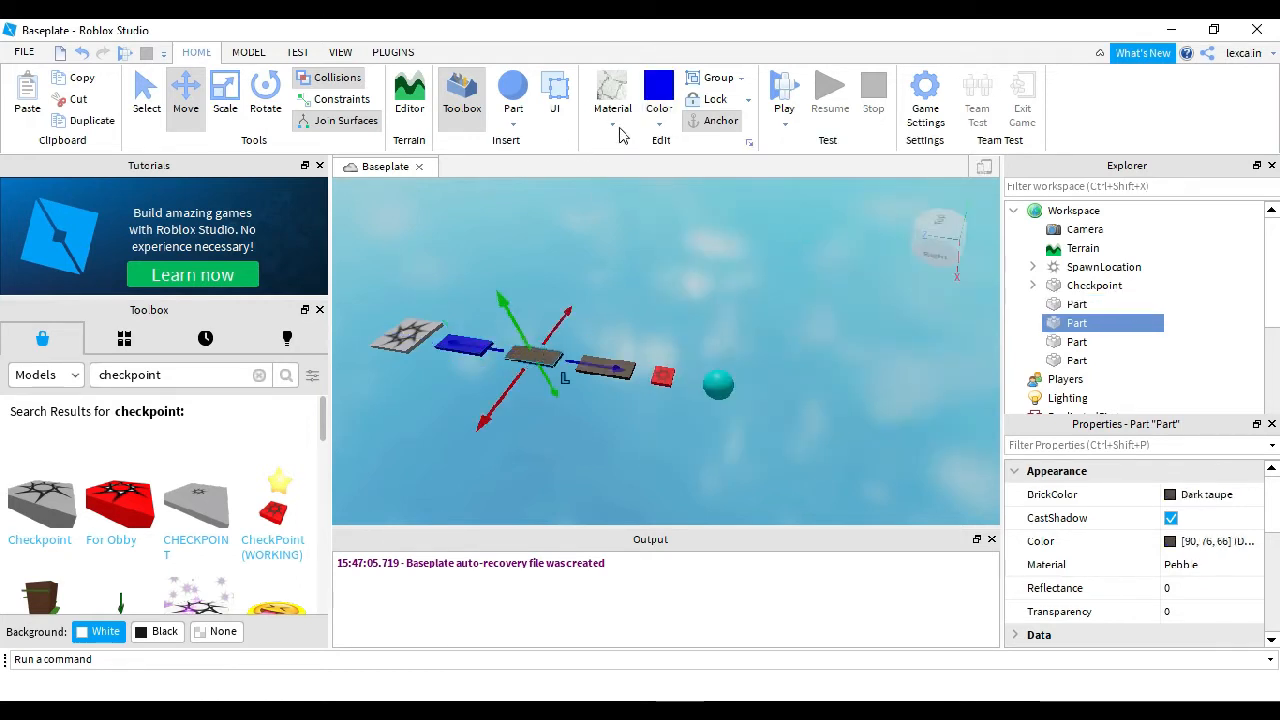
{"action": "left_click", "coordinate": [659, 105]}
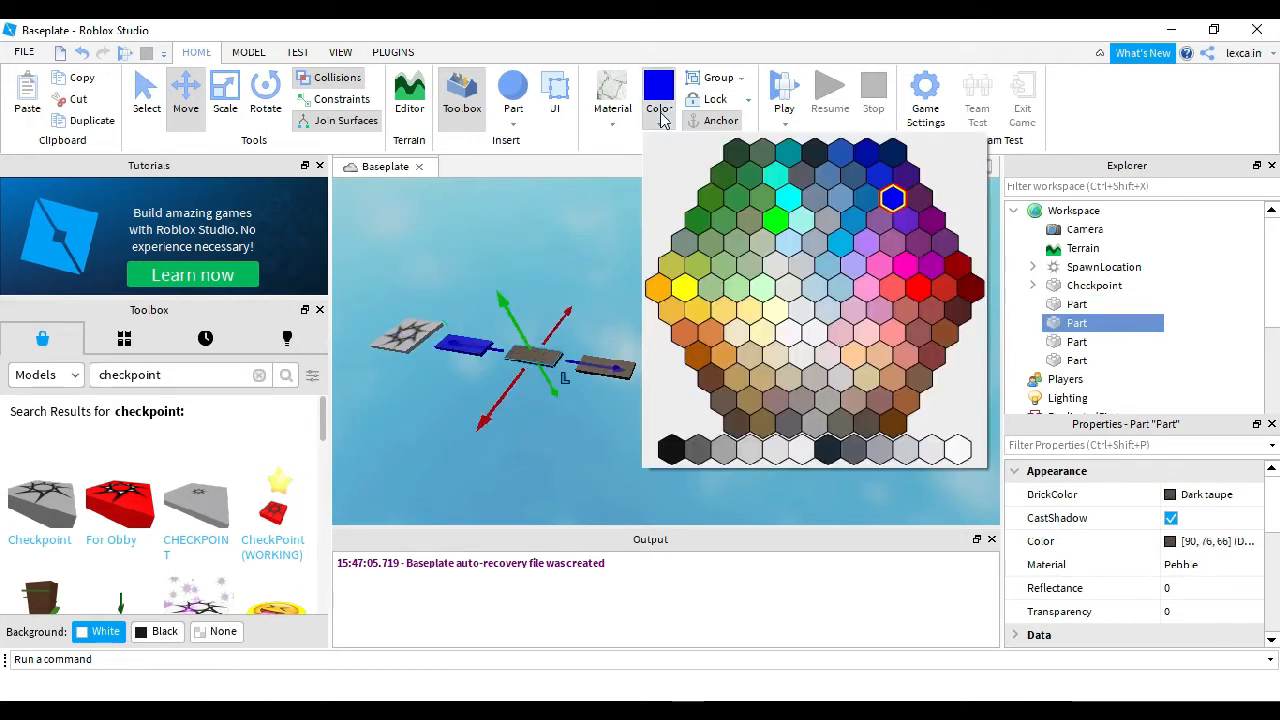
{"action": "left_click", "coordinate": [850, 240]}
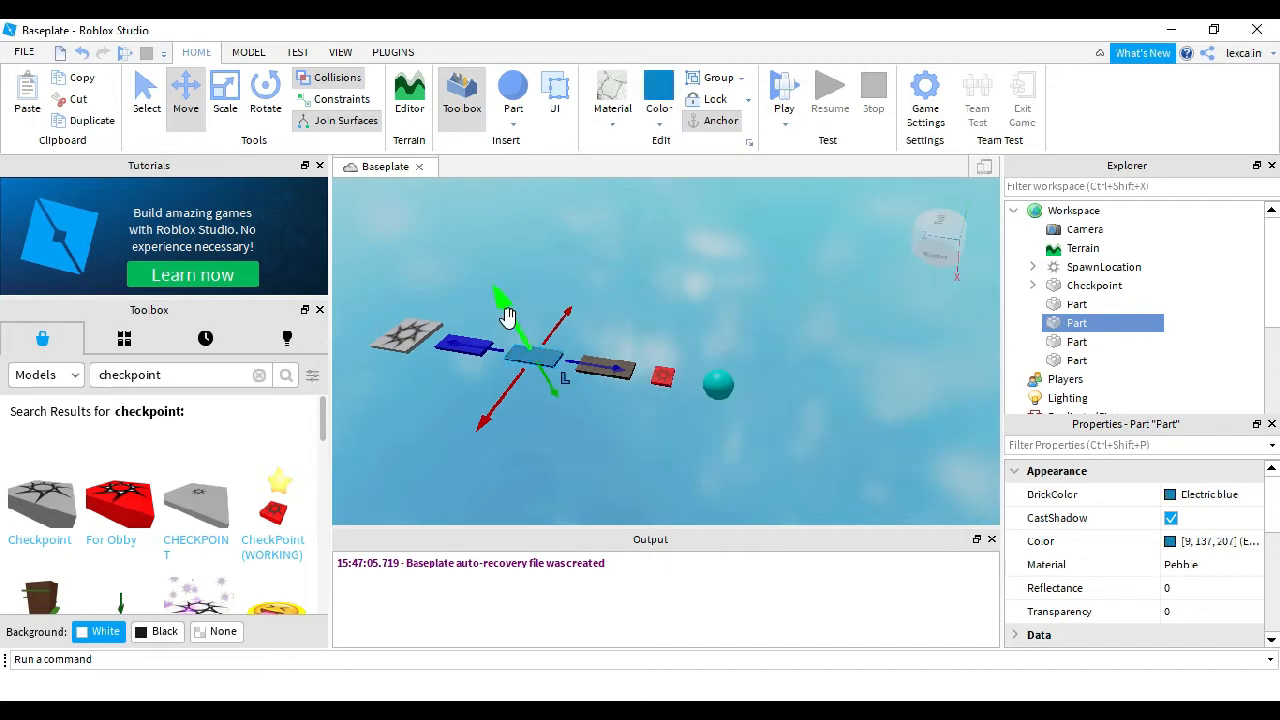
{"action": "left_click", "coordinate": [659, 95]}
{"action": "left_click", "coordinate": [891, 199]}
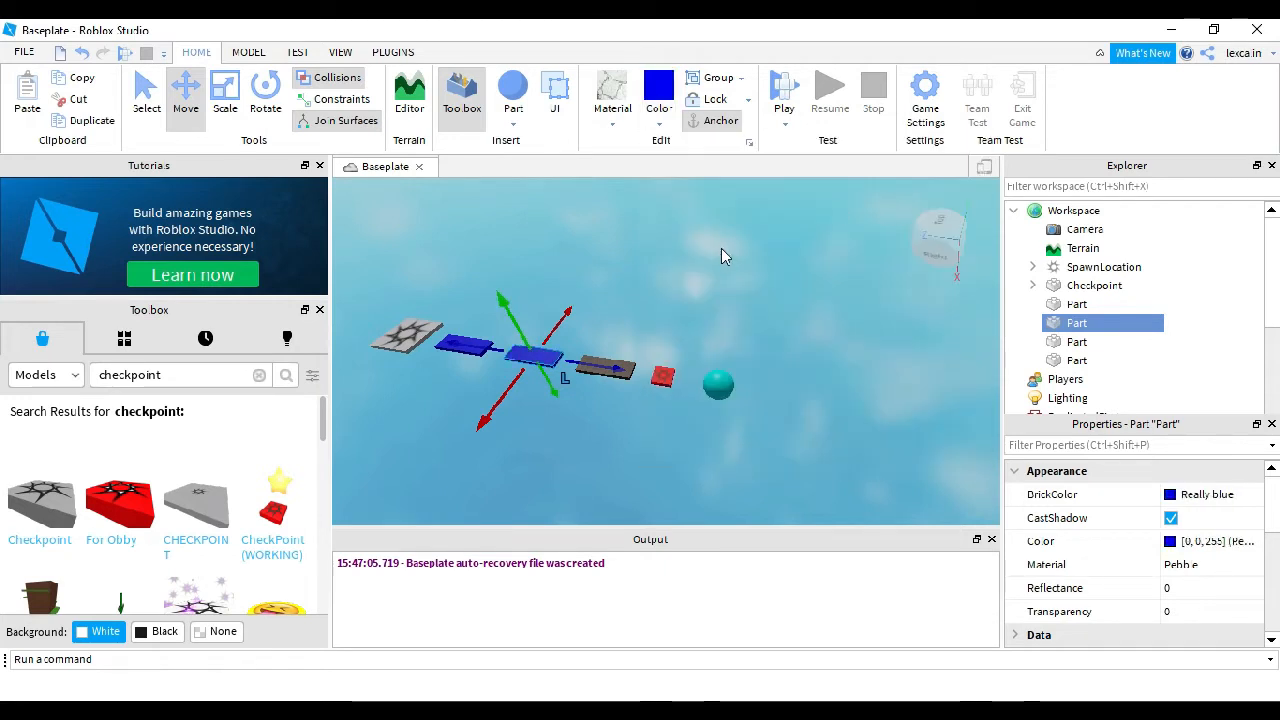
Step: Recolour the third plank, just before the red checkpoint, to Really blue
{"action": "left_click", "coordinate": [615, 379]}
{"action": "left_click", "coordinate": [604, 372]}
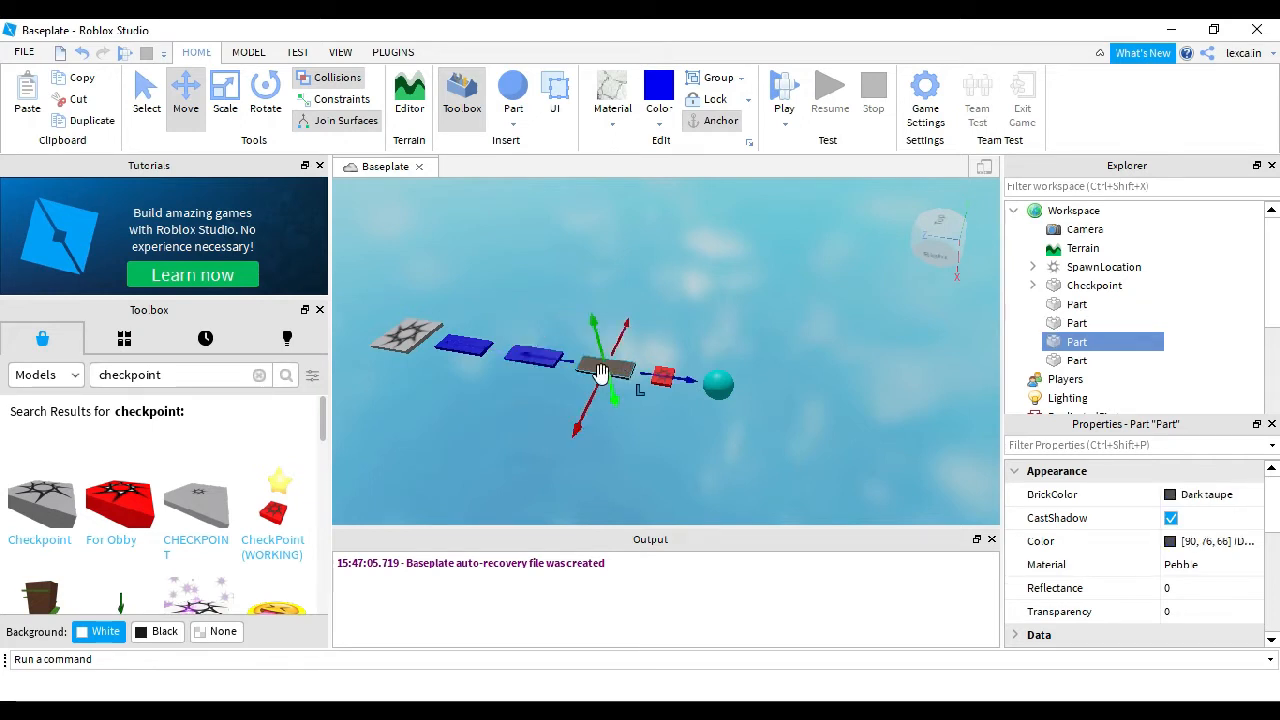
{"action": "key", "text": "d"}
{"action": "left_click", "coordinate": [660, 118]}
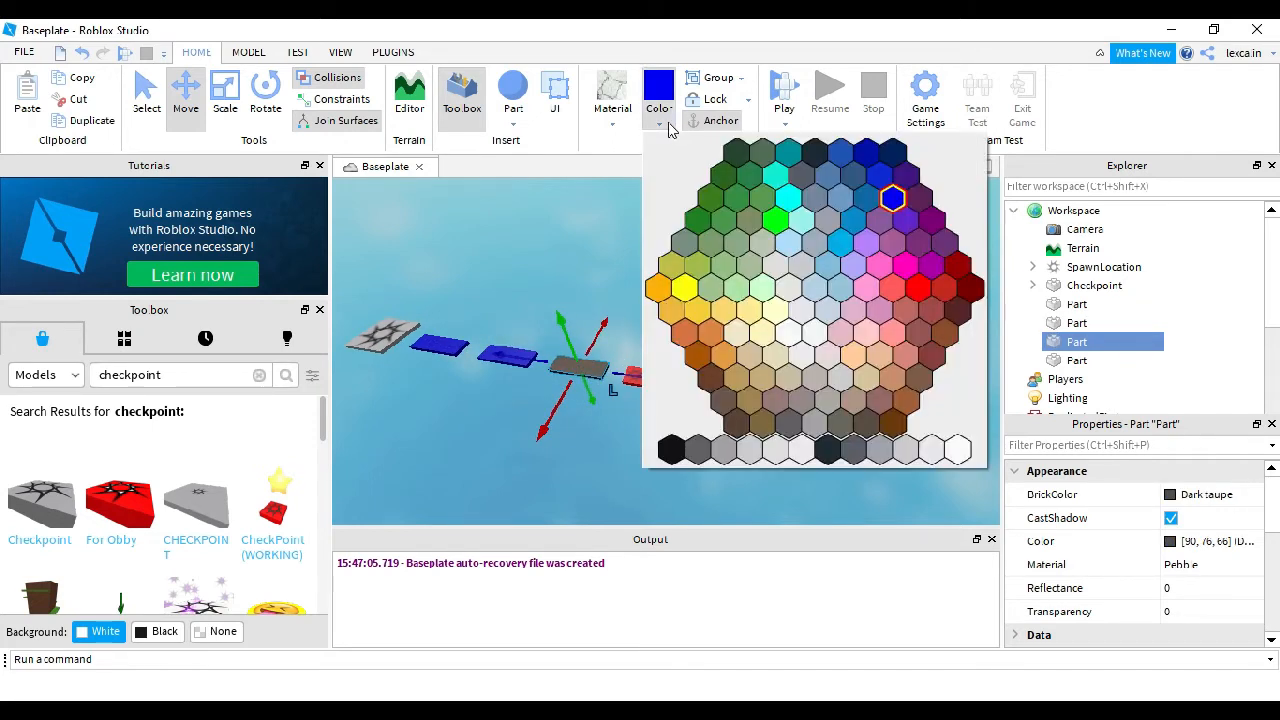
{"action": "left_click", "coordinate": [892, 200]}
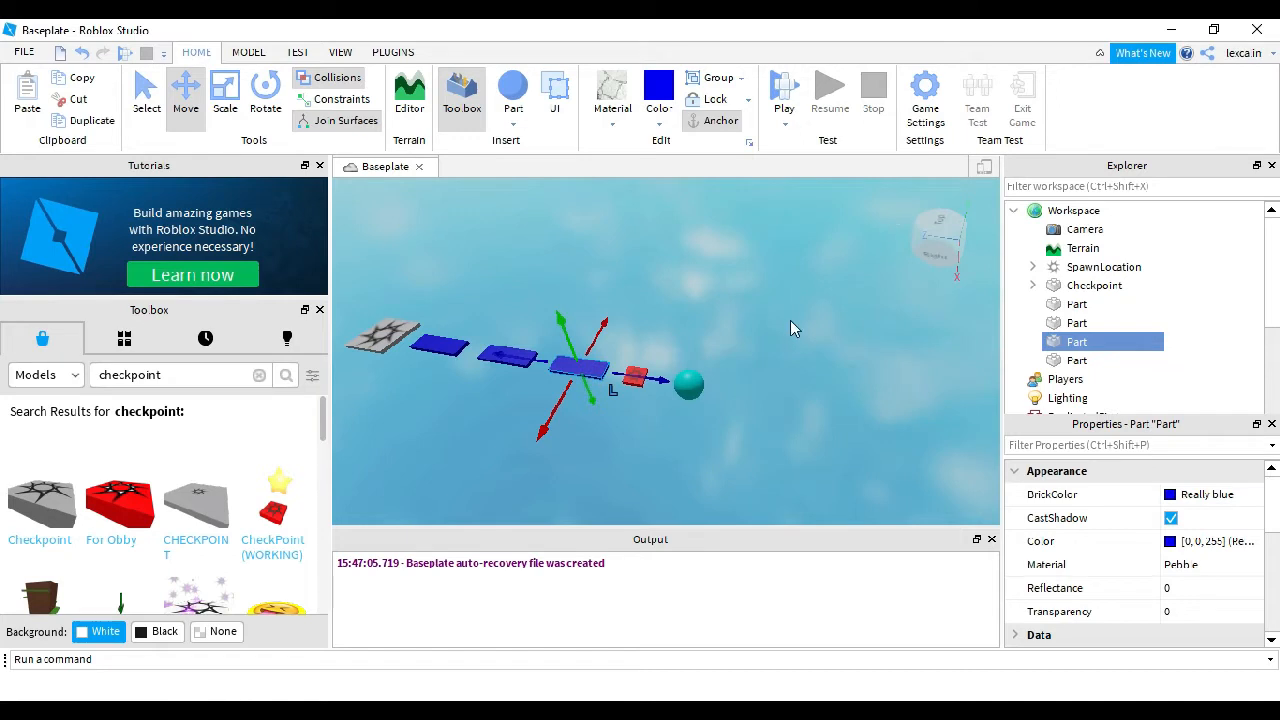
Step: Duplicate the turquoise sphere and place the copy beyond the first one, continuing the obby's line
{"action": "left_click", "coordinate": [709, 480]}
{"action": "key", "text": "d"}
{"action": "left_click", "coordinate": [591, 383]}
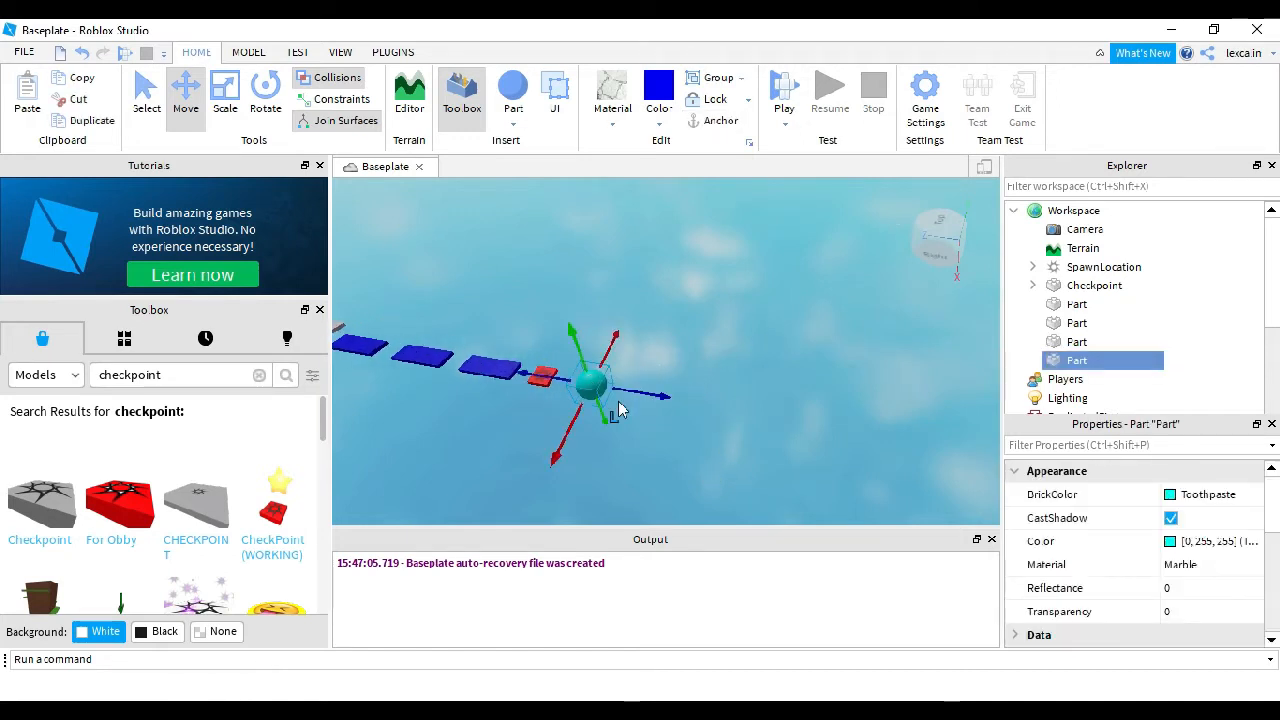
{"action": "right_click", "coordinate": [601, 383]}
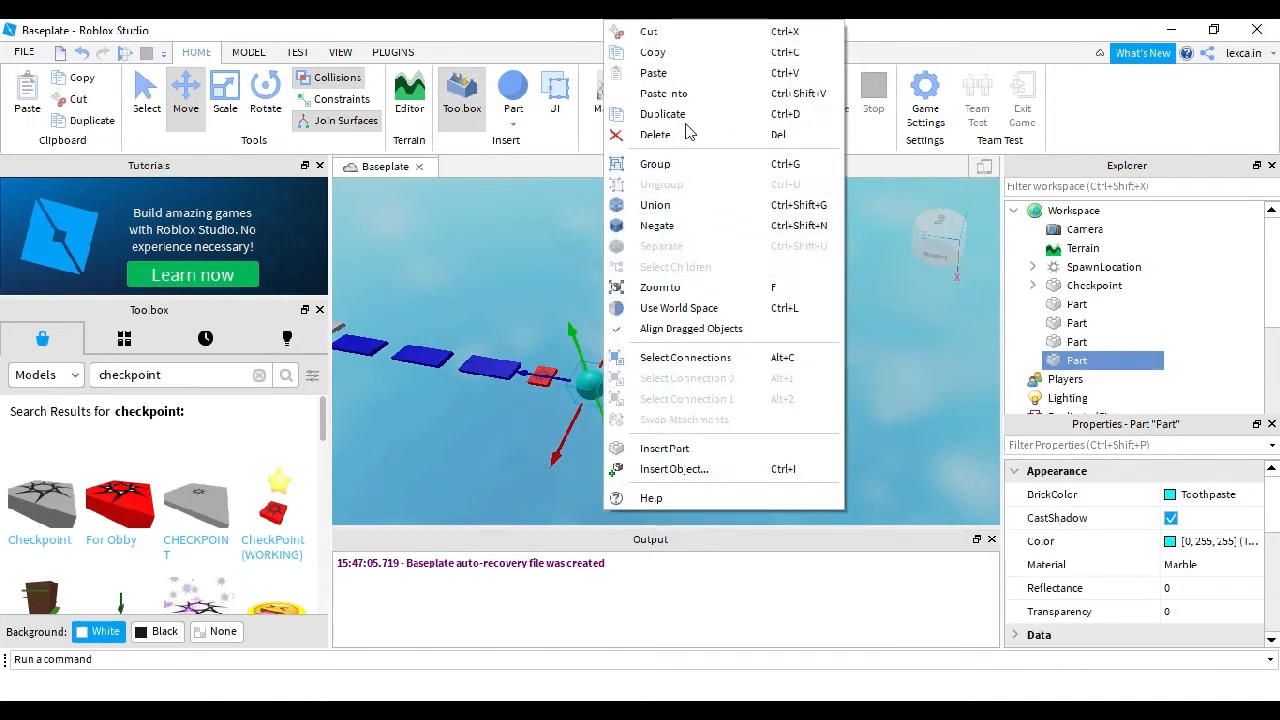
{"action": "left_click", "coordinate": [660, 110]}
{"action": "left_click_drag", "start_coordinate": [648, 375], "coordinate": [717, 409]}
{"action": "key", "text": "w"}
{"action": "right_click_drag", "start_coordinate": [674, 434], "coordinate": [674, 446]}
{"action": "key", "text": "s"}
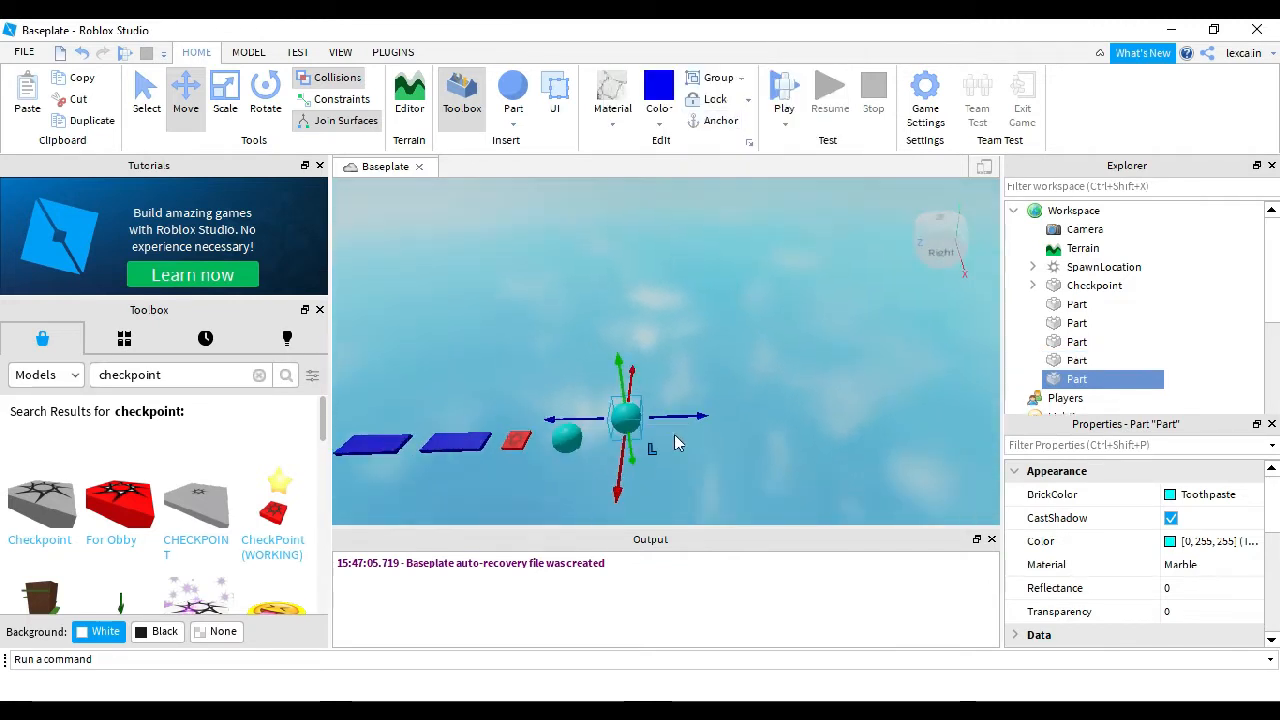
{"action": "key", "text": "d"}
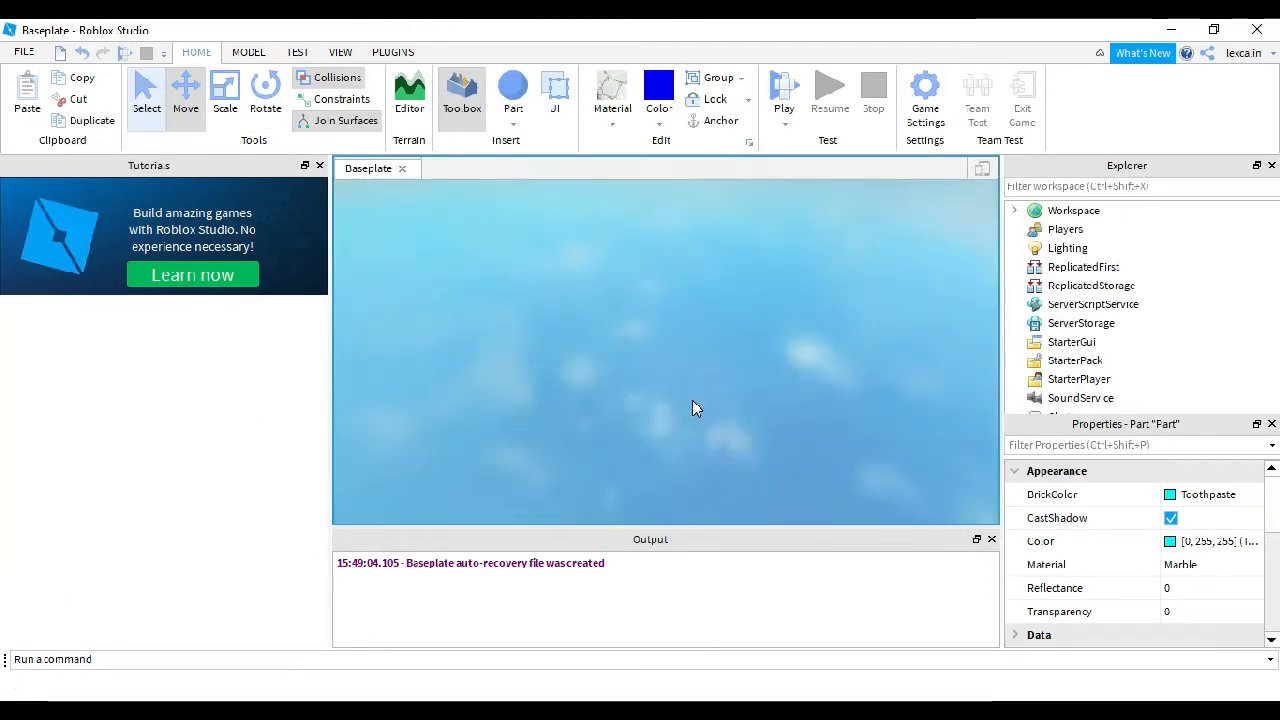
Step: Playtest the obby by jumping across the three blue planks onto the red checkpoint, and end the playtest
{"action": "key", "text": "F5"}
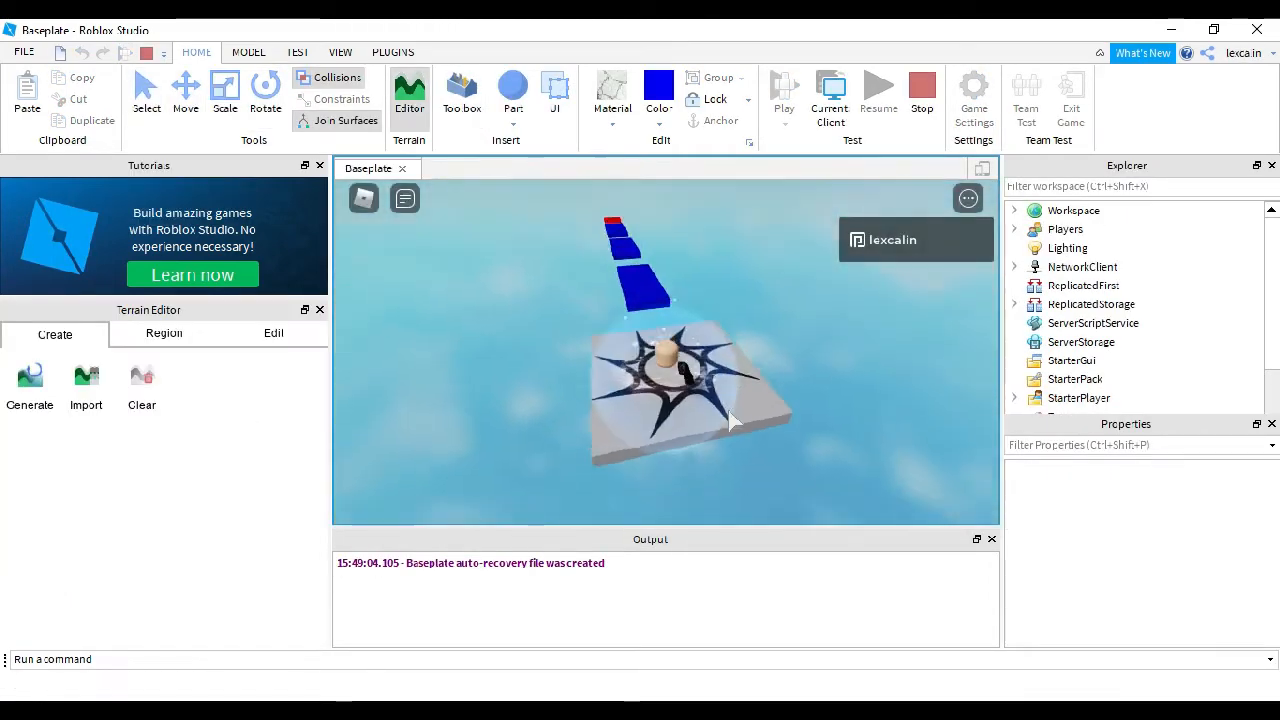
{"action": "right_click_drag", "start_coordinate": [750, 355], "coordinate": [749, 355]}
{"action": "key", "text": "w"}
{"action": "key", "text": "space"}
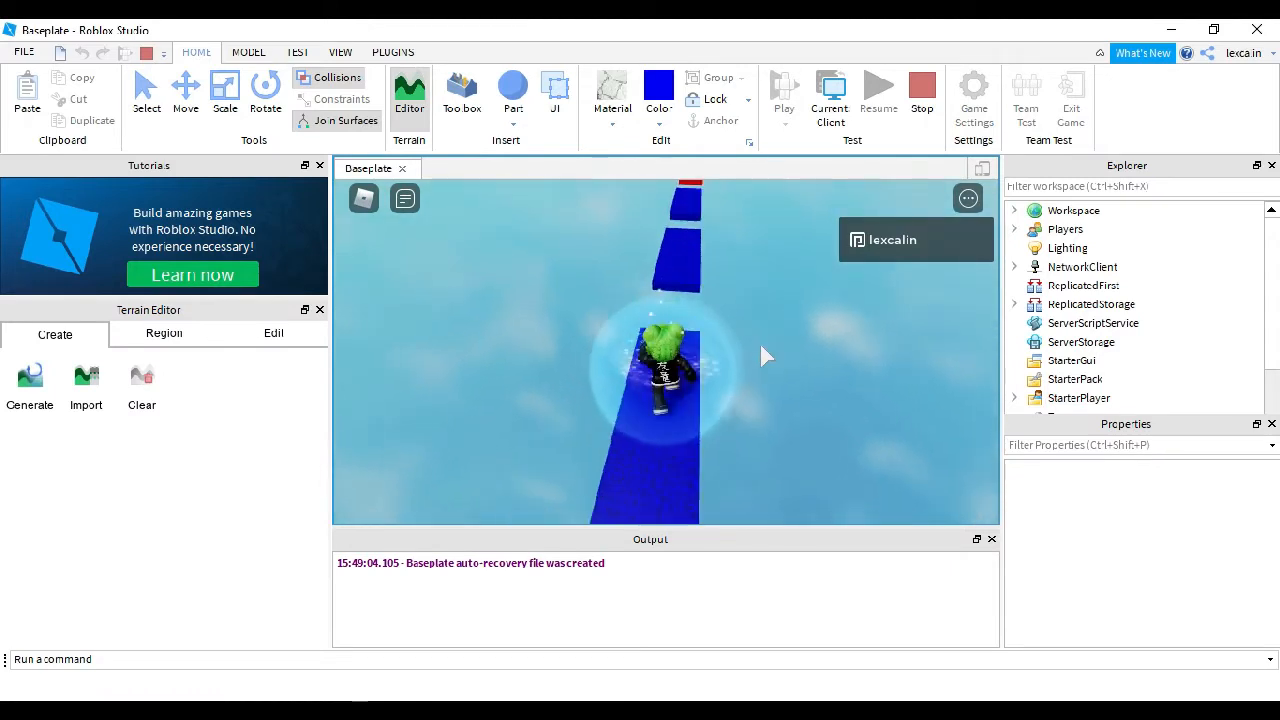
{"action": "key", "text": "space"}
{"action": "key", "text": "w"}
{"action": "key", "text": "space"}
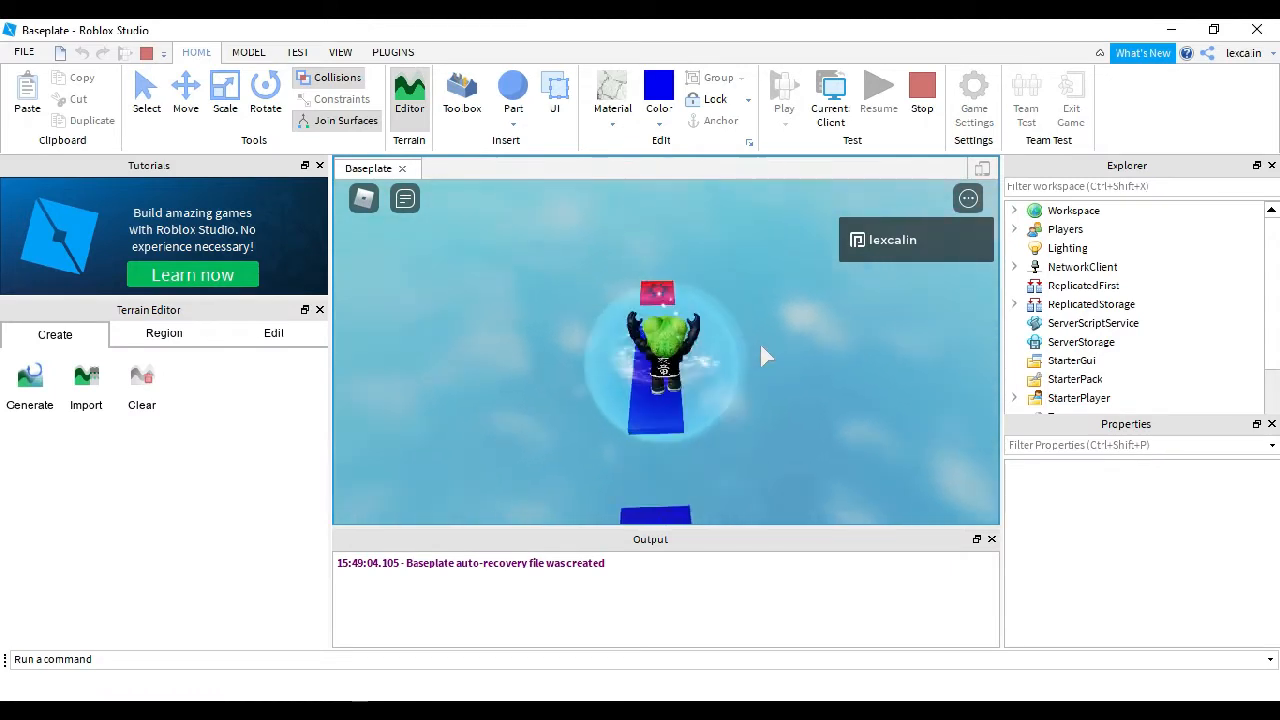
{"action": "key", "text": "w"}
{"action": "key", "text": "space"}
{"action": "right_click_drag", "start_coordinate": [760, 345], "coordinate": [760, 345]}
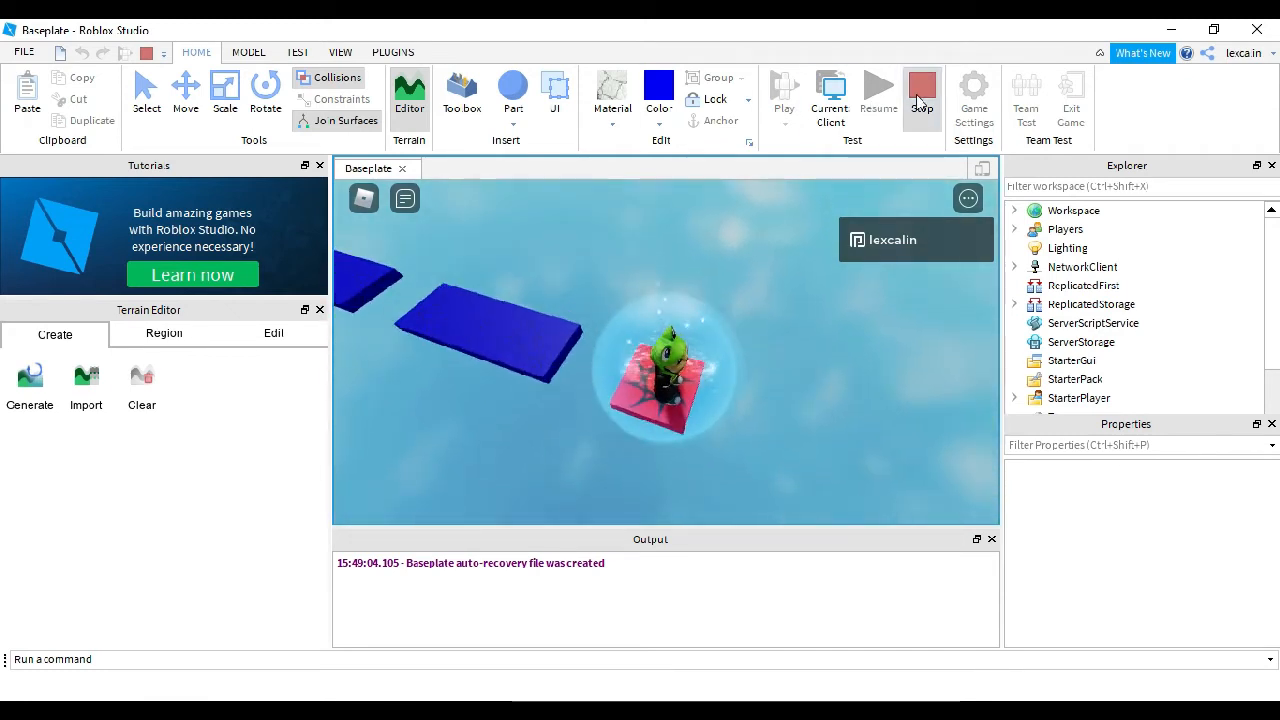
{"action": "left_click", "coordinate": [918, 100]}
Step: Anchor both turquoise spheres so they stay in place during play
{"action": "left_click", "coordinate": [558, 422]}
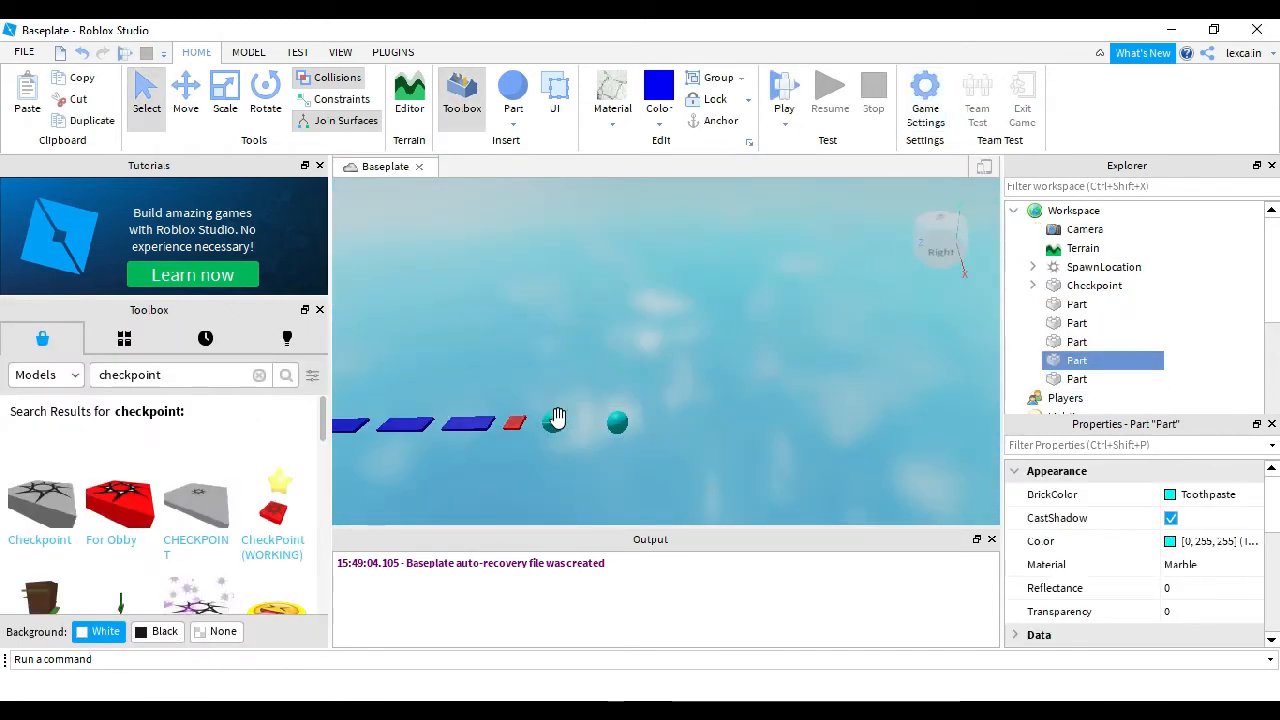
{"action": "scroll", "coordinate": [1190, 560], "scroll_direction": "down", "scroll_amount": 3}
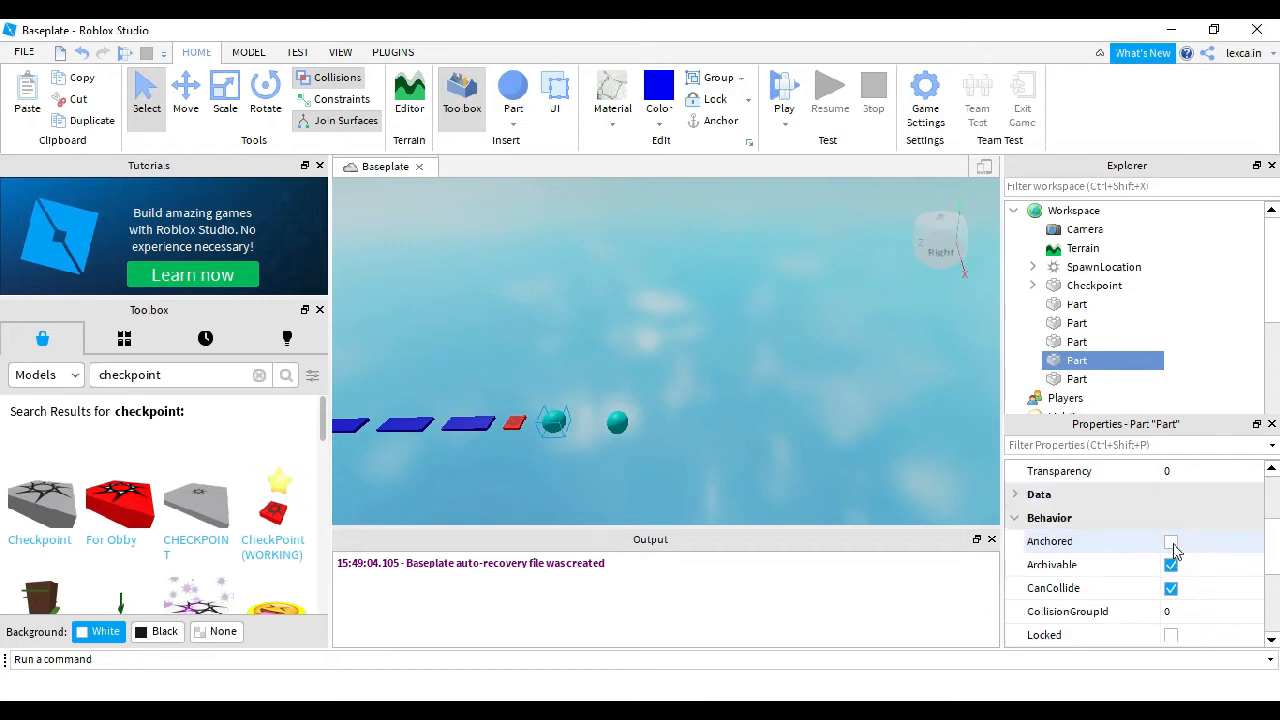
{"action": "left_click", "coordinate": [1171, 542]}
{"action": "left_click", "coordinate": [616, 423]}
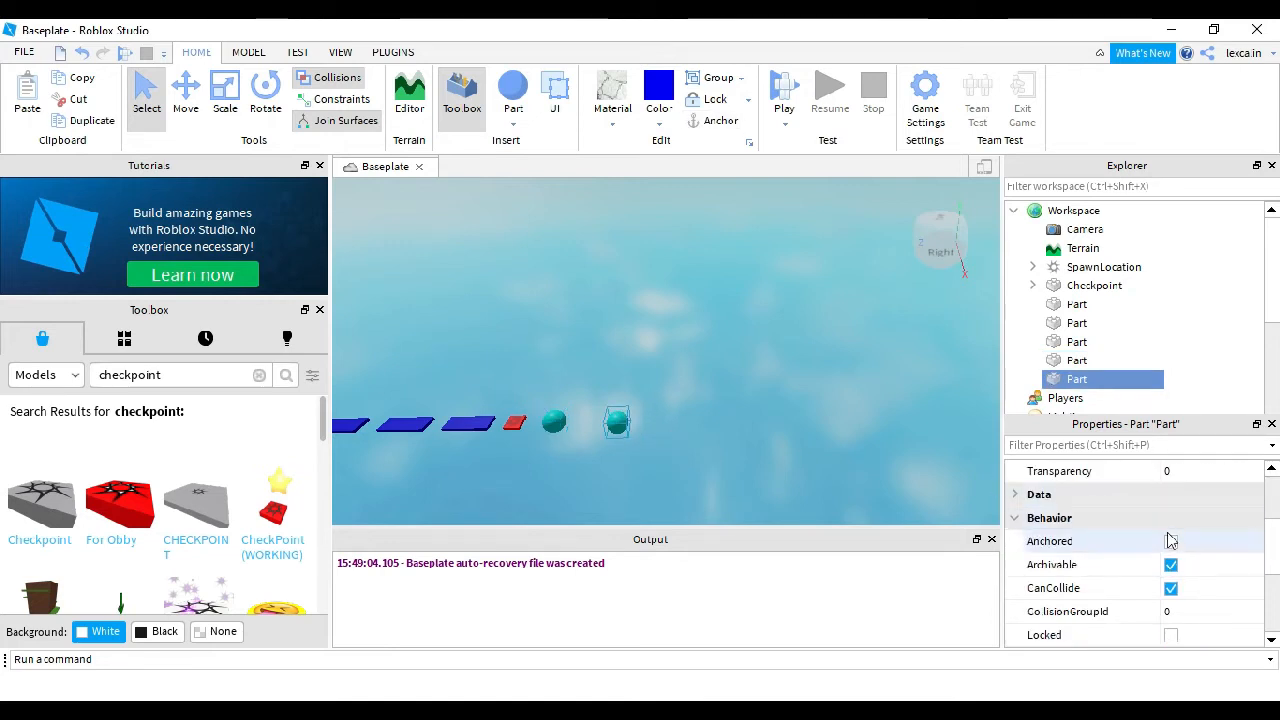
{"action": "left_click", "coordinate": [1168, 540]}
Step: Examine from above how the two spheres, the red checkpoint and the third plank line up
{"action": "right_click_drag", "start_coordinate": [808, 473], "coordinate": [808, 473]}
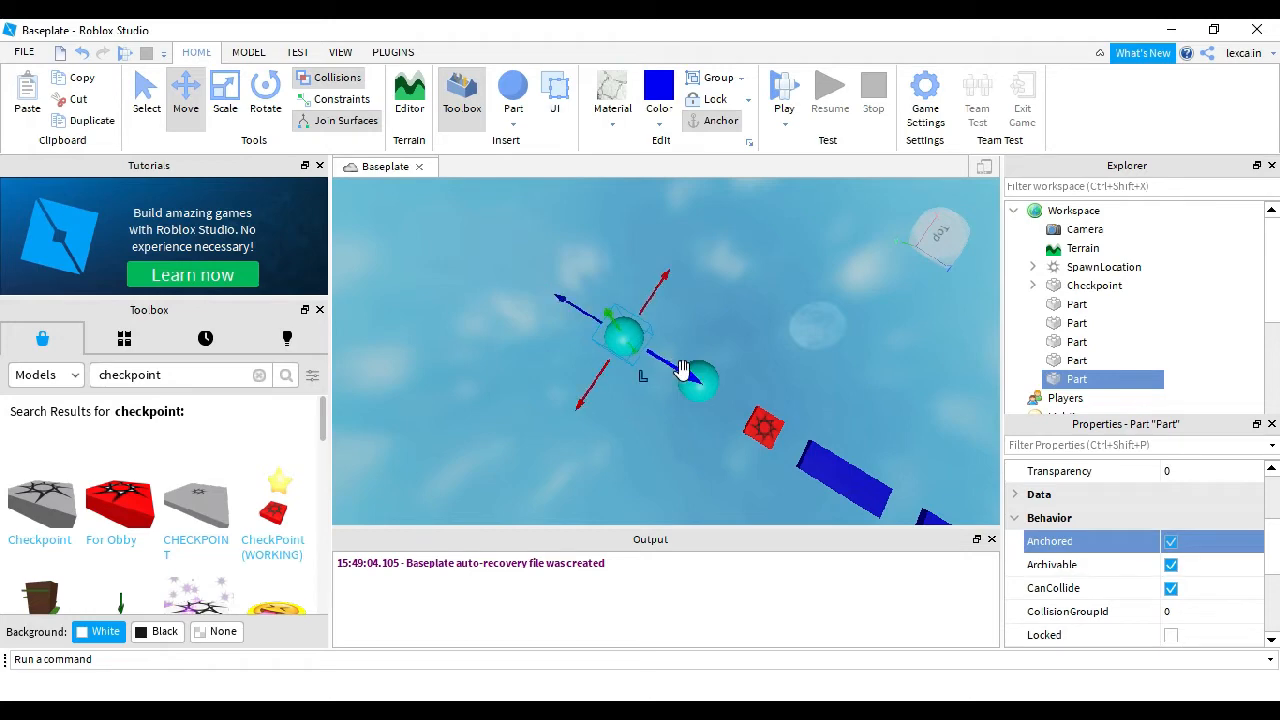
{"action": "right_click_drag", "start_coordinate": [833, 377], "coordinate": [833, 377]}
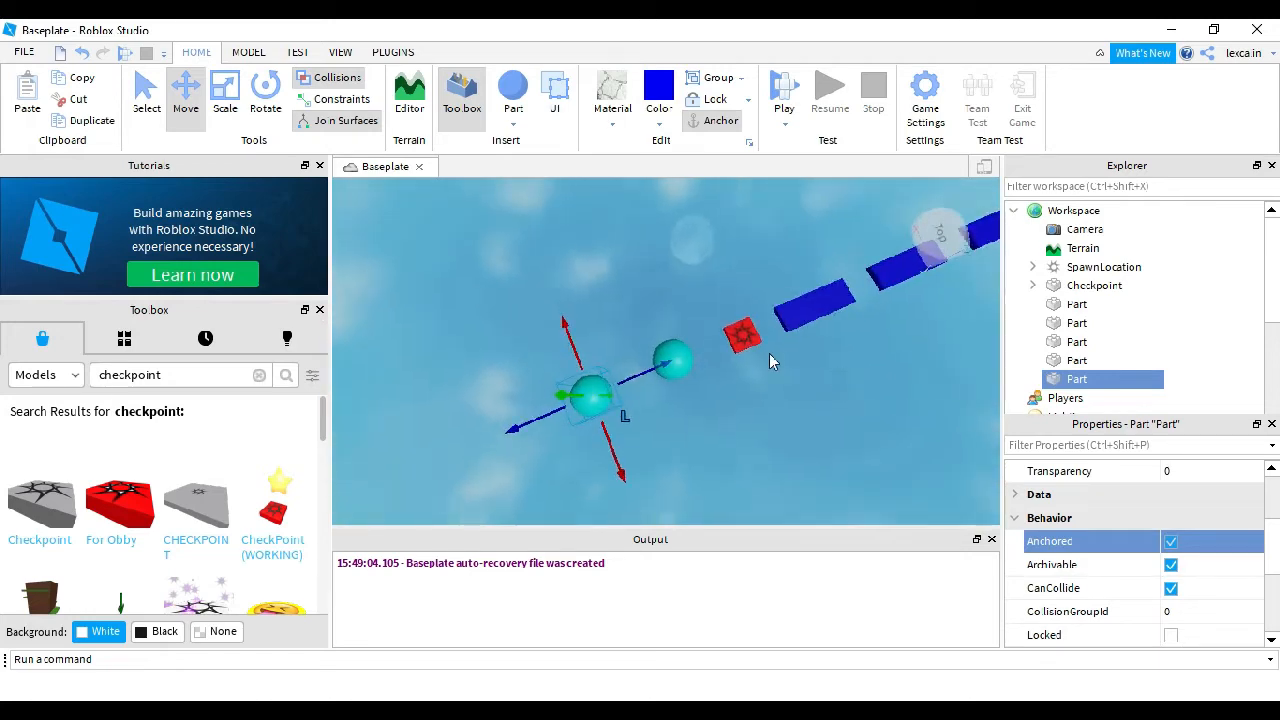
{"action": "key", "text": "d"}
{"action": "scroll", "coordinate": [739, 343], "scroll_direction": "up", "scroll_amount": 7}
{"action": "right_click_drag", "start_coordinate": [739, 343], "coordinate": [739, 343]}
{"action": "scroll", "coordinate": [739, 343], "scroll_direction": "down", "scroll_amount": 2}
{"action": "scroll", "coordinate": [684, 299], "scroll_direction": "up", "scroll_amount": 5}
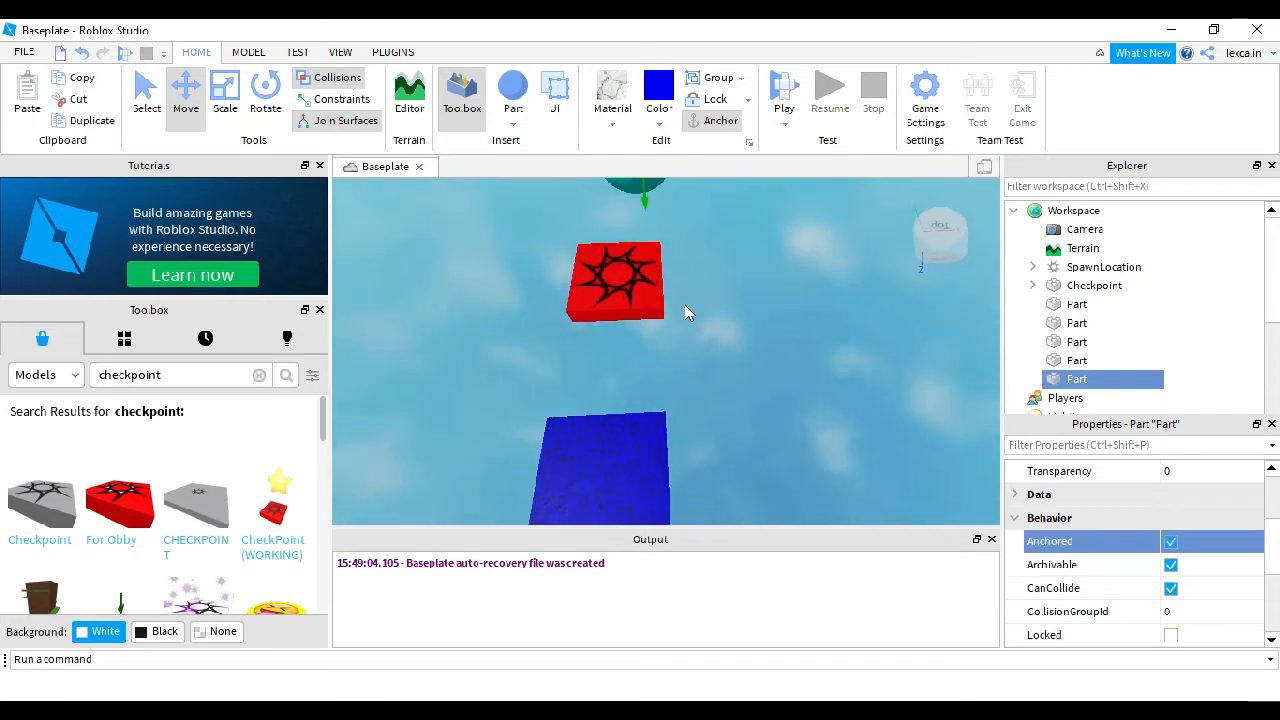
{"action": "scroll", "coordinate": [682, 302], "scroll_direction": "down", "scroll_amount": 8}
{"action": "scroll", "coordinate": [682, 303], "scroll_direction": "up", "scroll_amount": 6}
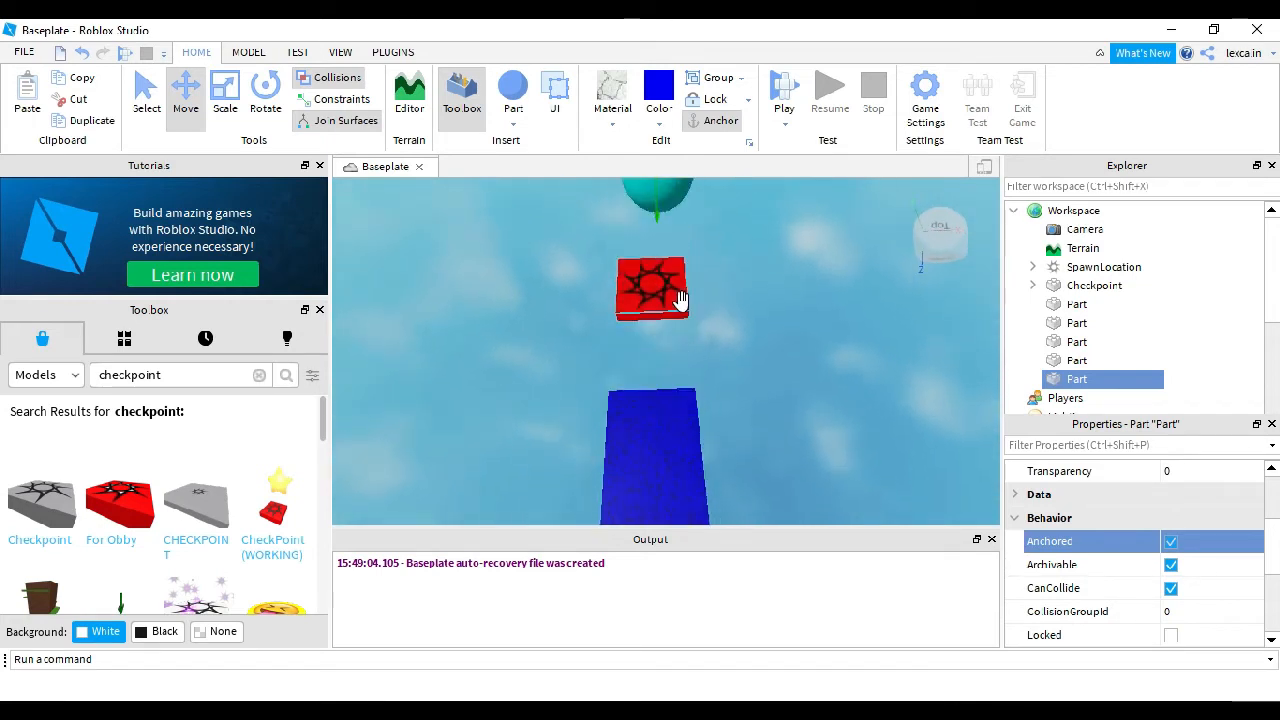
Step: Frame the red checkpoint in the view and start a Play Here playtest from it
{"action": "right_click_drag", "start_coordinate": [682, 303], "coordinate": [682, 303]}
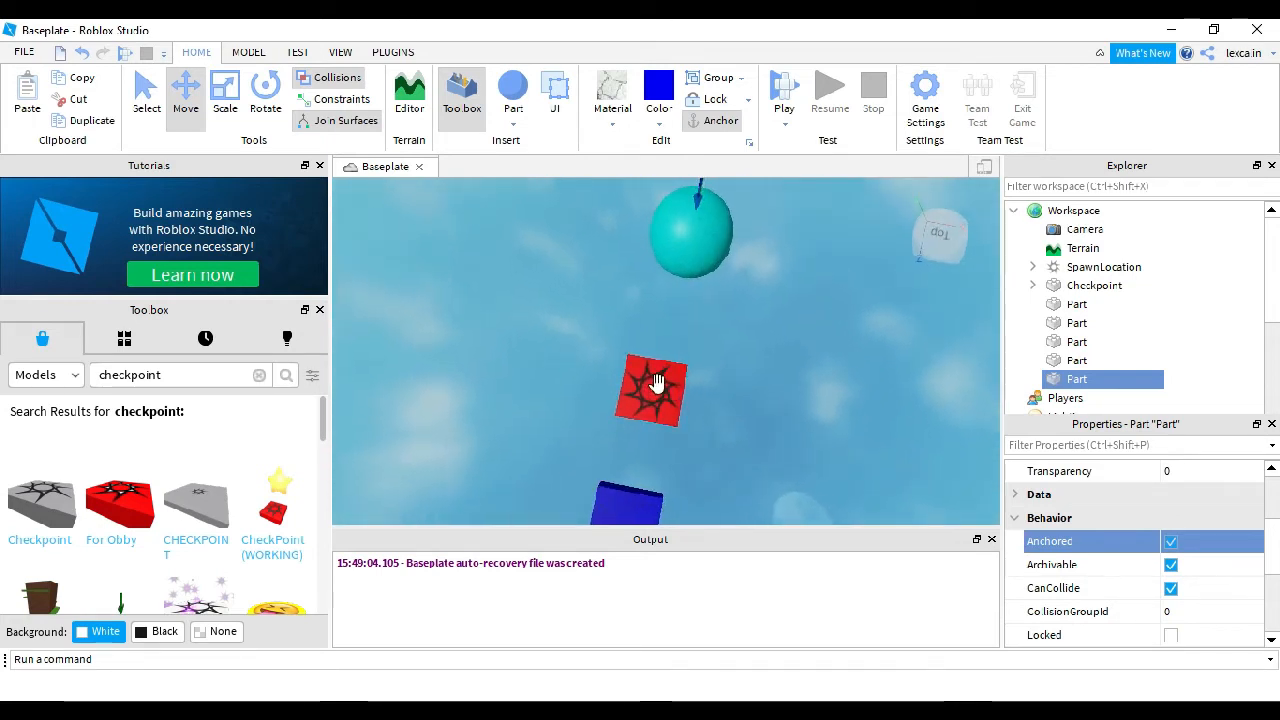
{"action": "right_click_drag", "start_coordinate": [703, 397], "coordinate": [703, 397]}
{"action": "scroll", "coordinate": [703, 397], "scroll_direction": "up", "scroll_amount": 5}
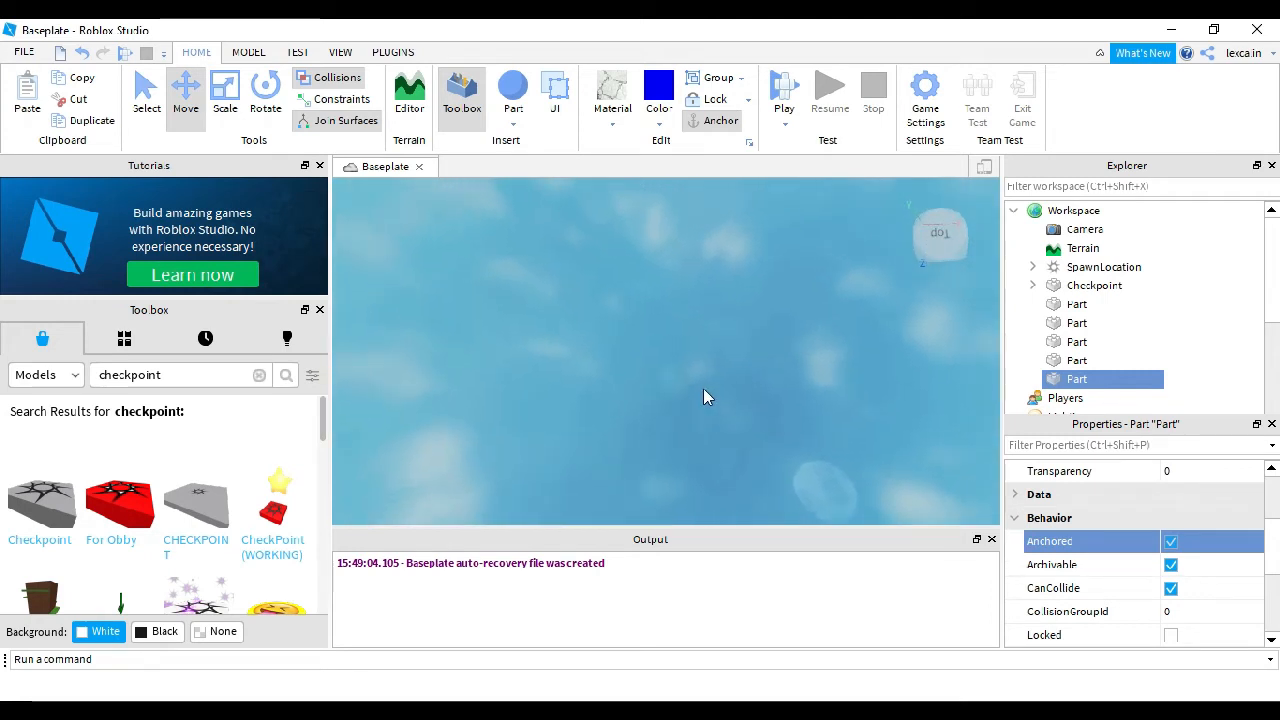
{"action": "scroll", "coordinate": [703, 397], "scroll_direction": "down", "scroll_amount": 5}
{"action": "left_click", "coordinate": [766, 386]}
{"action": "key", "text": "f"}
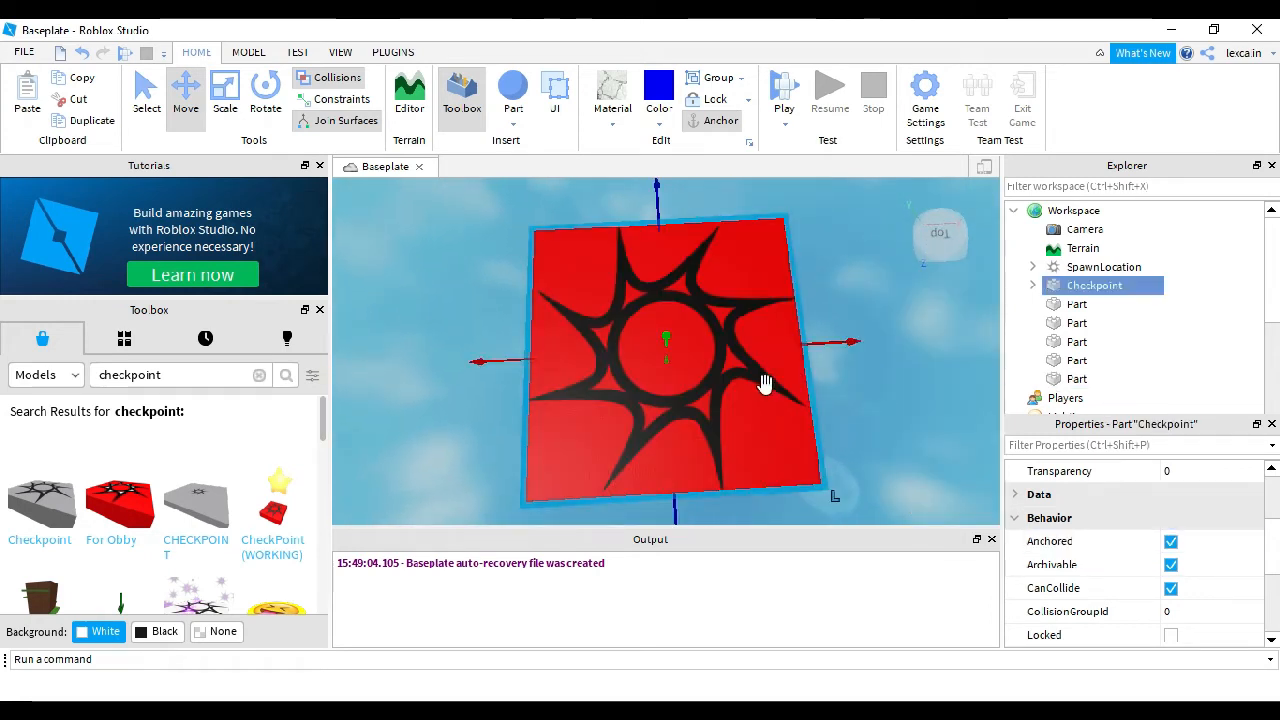
{"action": "right_click_drag", "start_coordinate": [766, 380], "coordinate": [697, 351]}
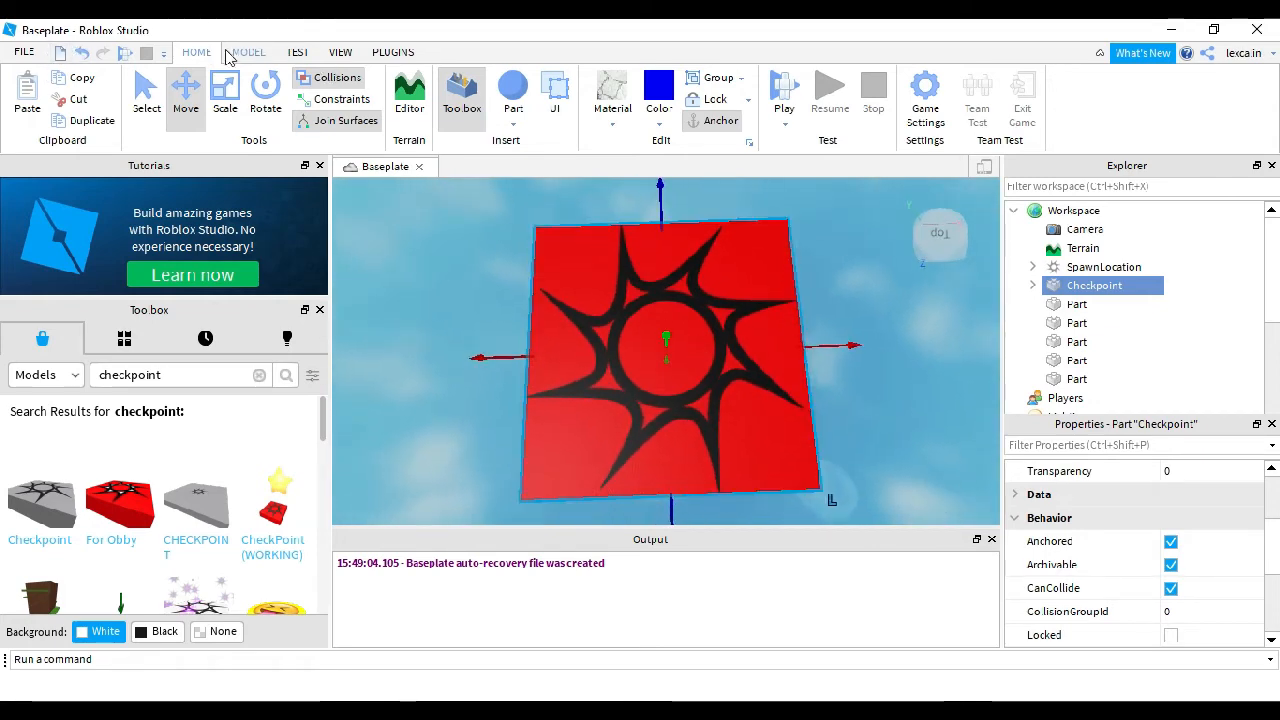
{"action": "left_click", "coordinate": [298, 53]}
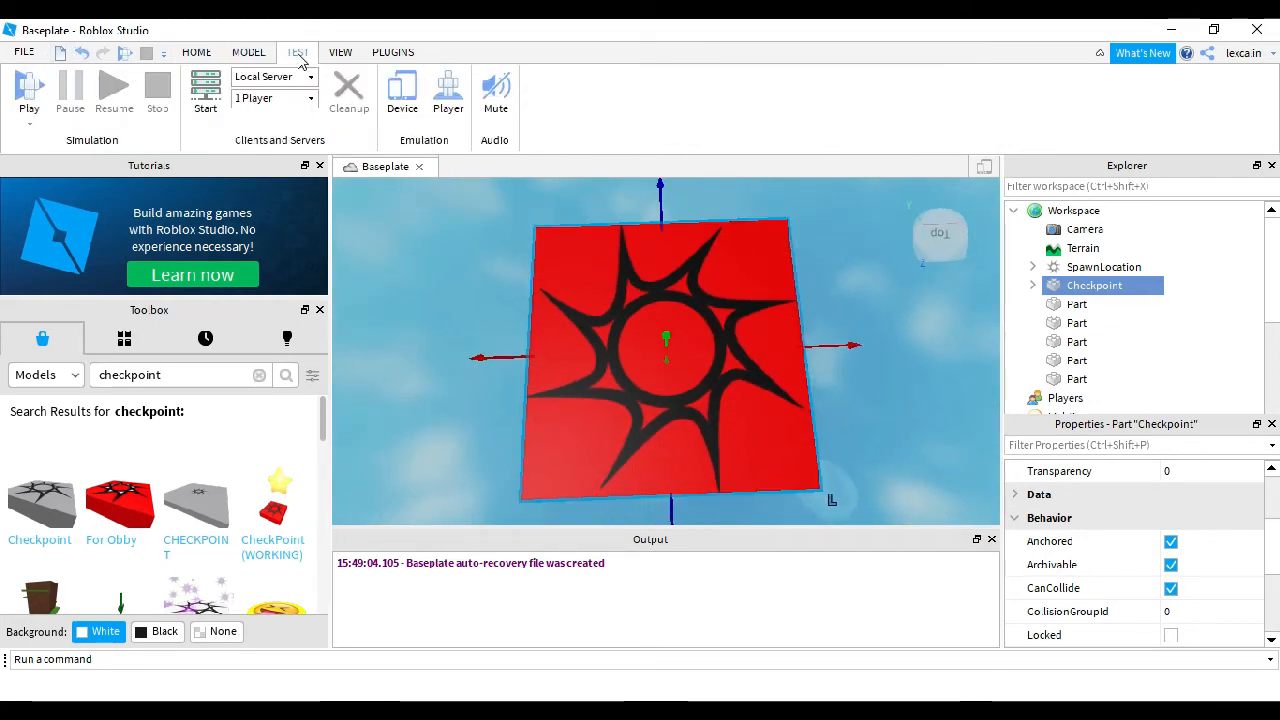
{"action": "left_click", "coordinate": [43, 126]}
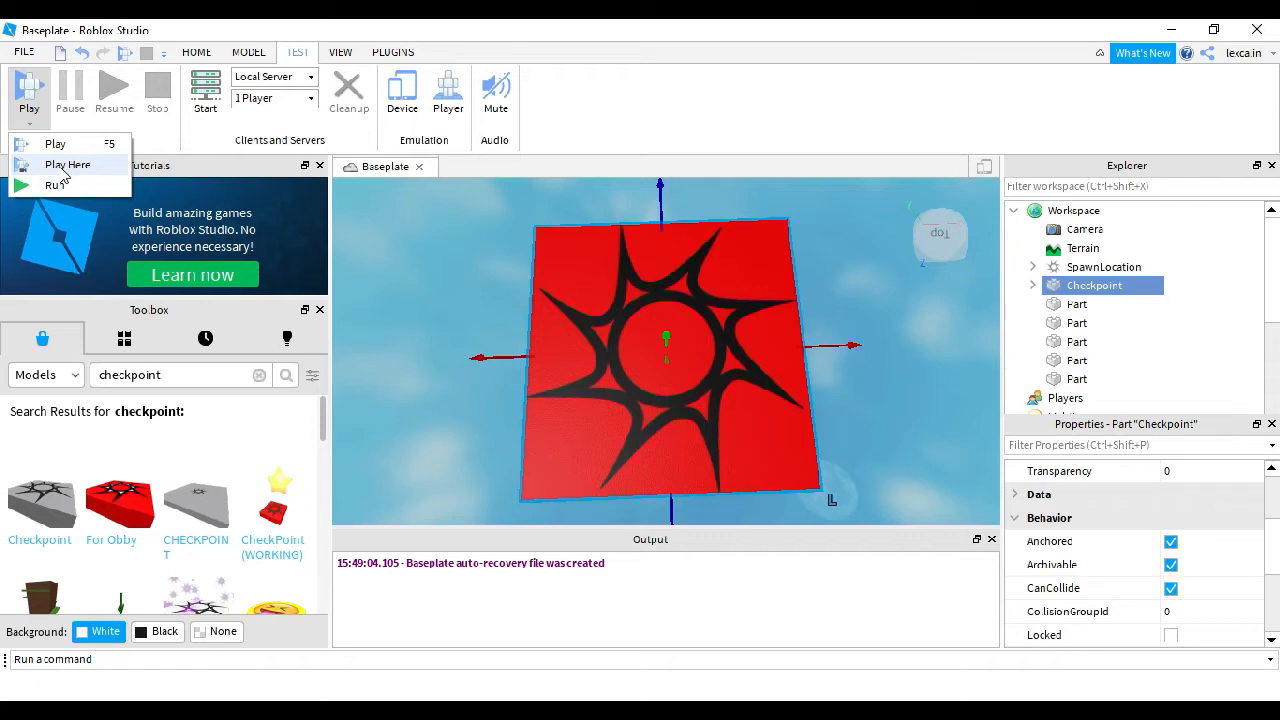
{"action": "left_click", "coordinate": [62, 168]}
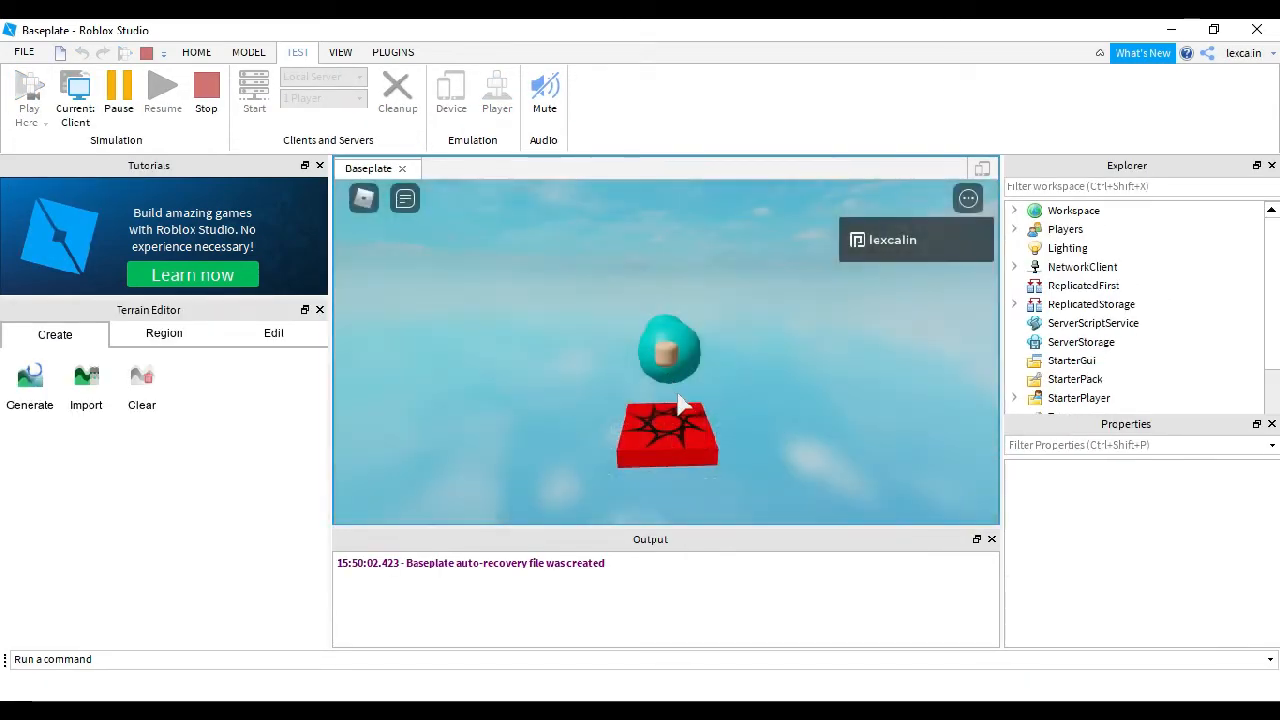
Step: Playtest the jumps from the red checkpoint across the two turquoise spheres, and end the playtest
{"action": "right_click_drag", "start_coordinate": [692, 386], "coordinate": [692, 387]}
{"action": "right_click_drag", "start_coordinate": [702, 341], "coordinate": [701, 338]}
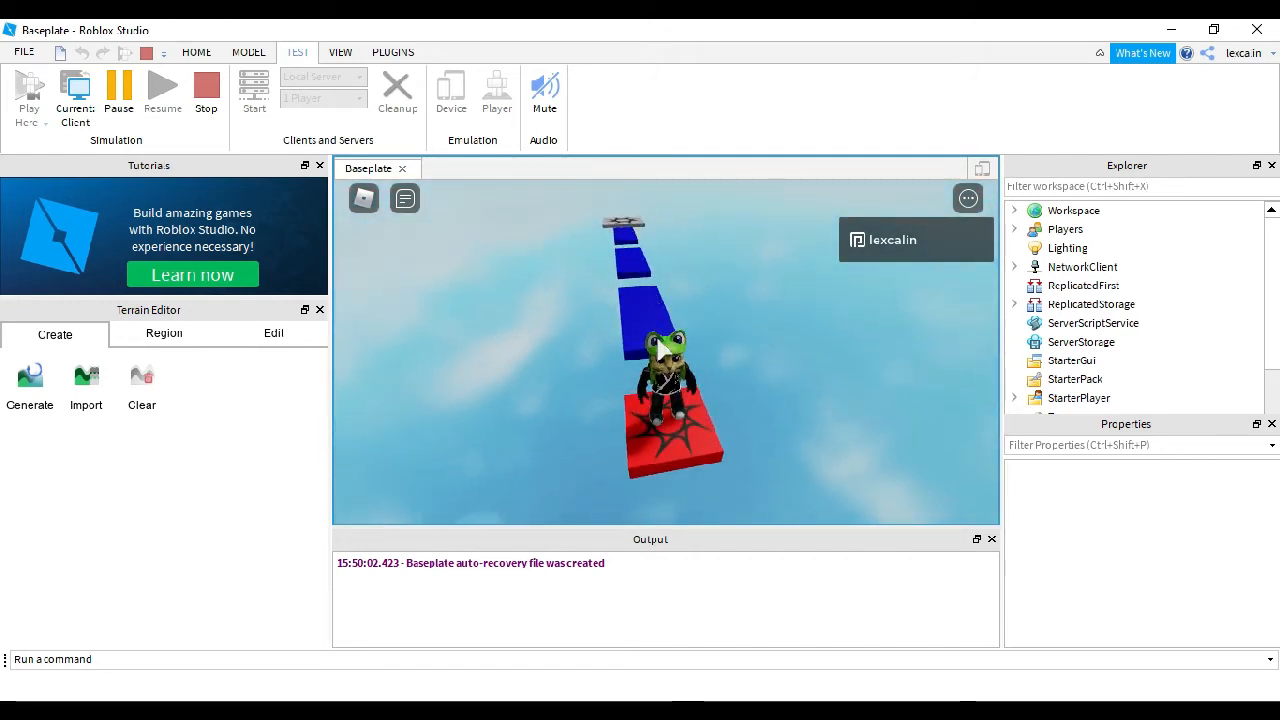
{"action": "right_click_drag", "start_coordinate": [662, 346], "coordinate": [675, 341]}
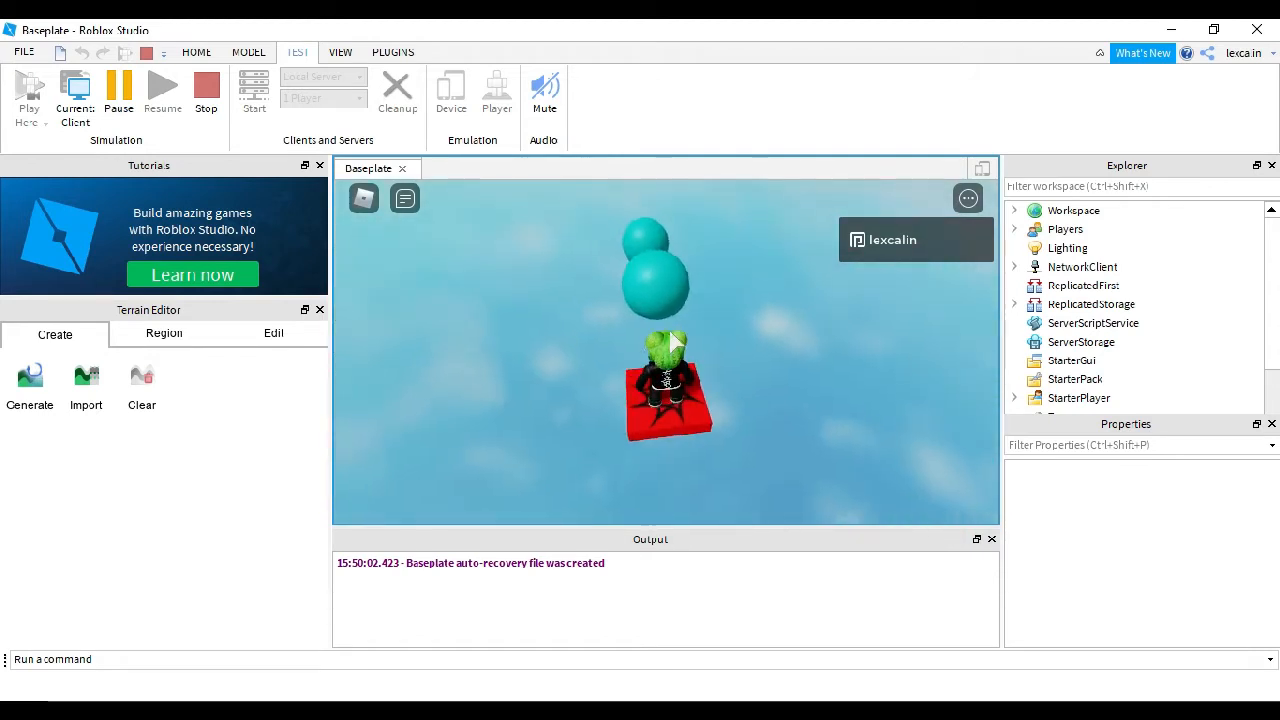
{"action": "key", "text": "w"}
{"action": "key", "text": "space"}
{"action": "key", "text": "space"}
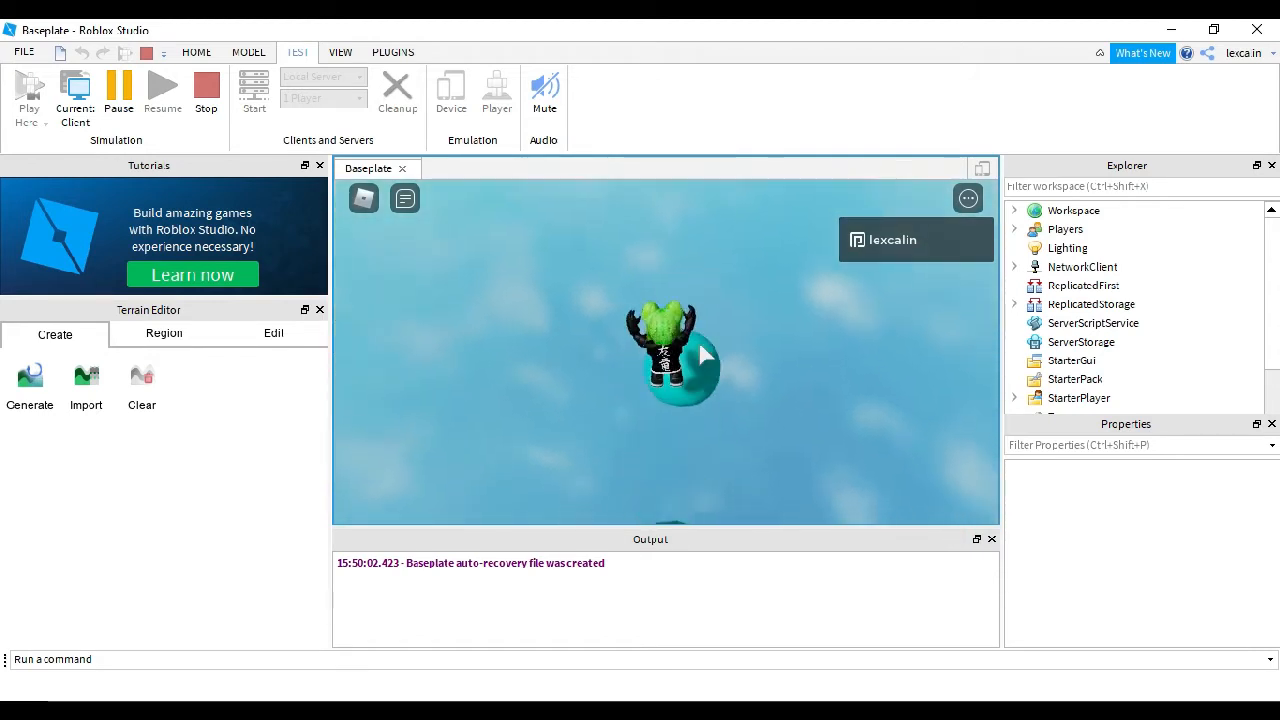
{"action": "right_click_drag", "start_coordinate": [700, 344], "coordinate": [700, 344]}
{"action": "key", "text": "w"}
{"action": "key", "text": "space"}
{"action": "key", "text": "w"}
{"action": "key", "text": "space"}
{"action": "key", "text": "space"}
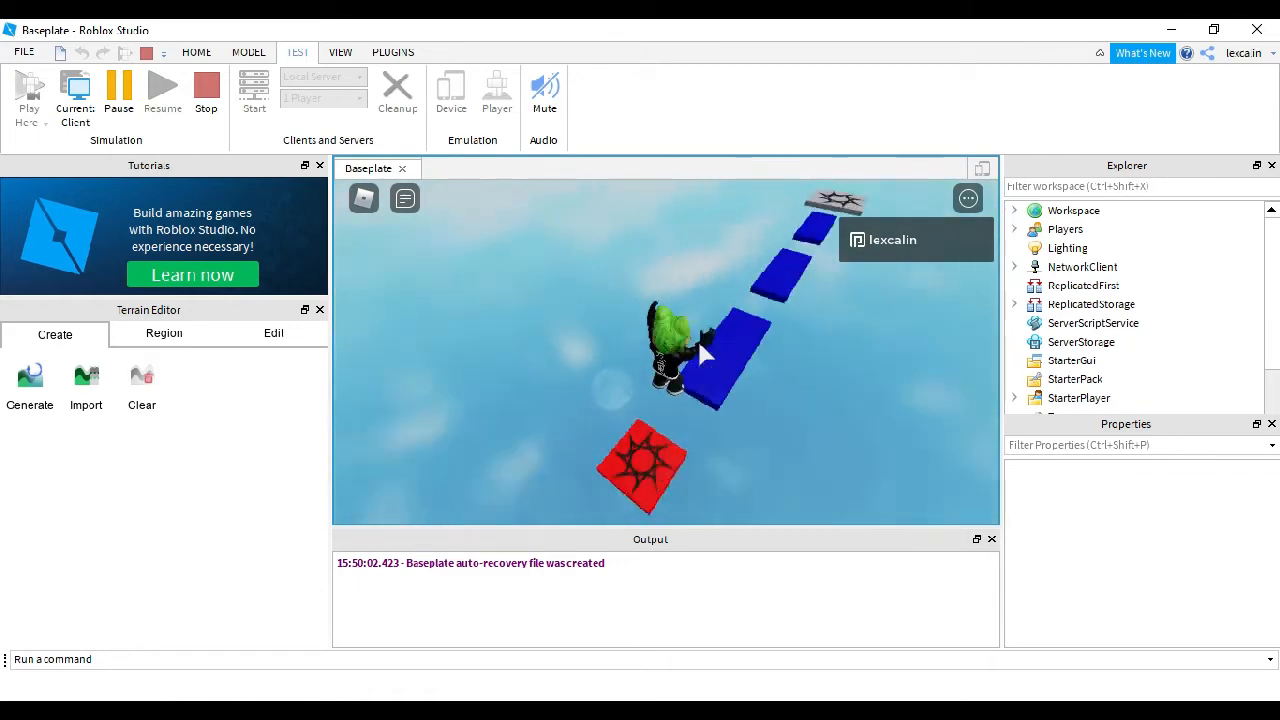
{"action": "left_click", "coordinate": [207, 88]}
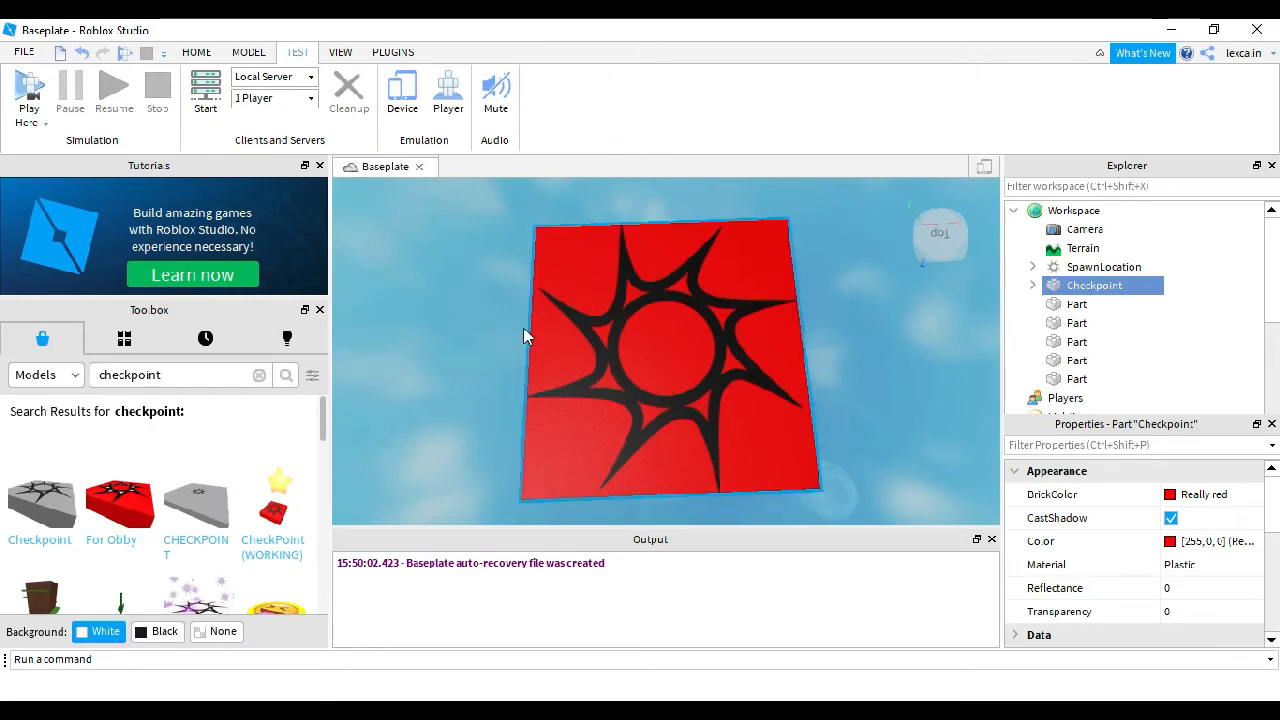
Step: Duplicate the outer turquoise sphere and move the copy beyond it at the same height as a third sphere in the line
{"action": "scroll", "coordinate": [753, 377], "scroll_direction": "down", "scroll_amount": 10}
{"action": "right_click_drag", "start_coordinate": [753, 376], "coordinate": [753, 376]}
{"action": "scroll", "coordinate": [753, 376], "scroll_direction": "up", "scroll_amount": 3}
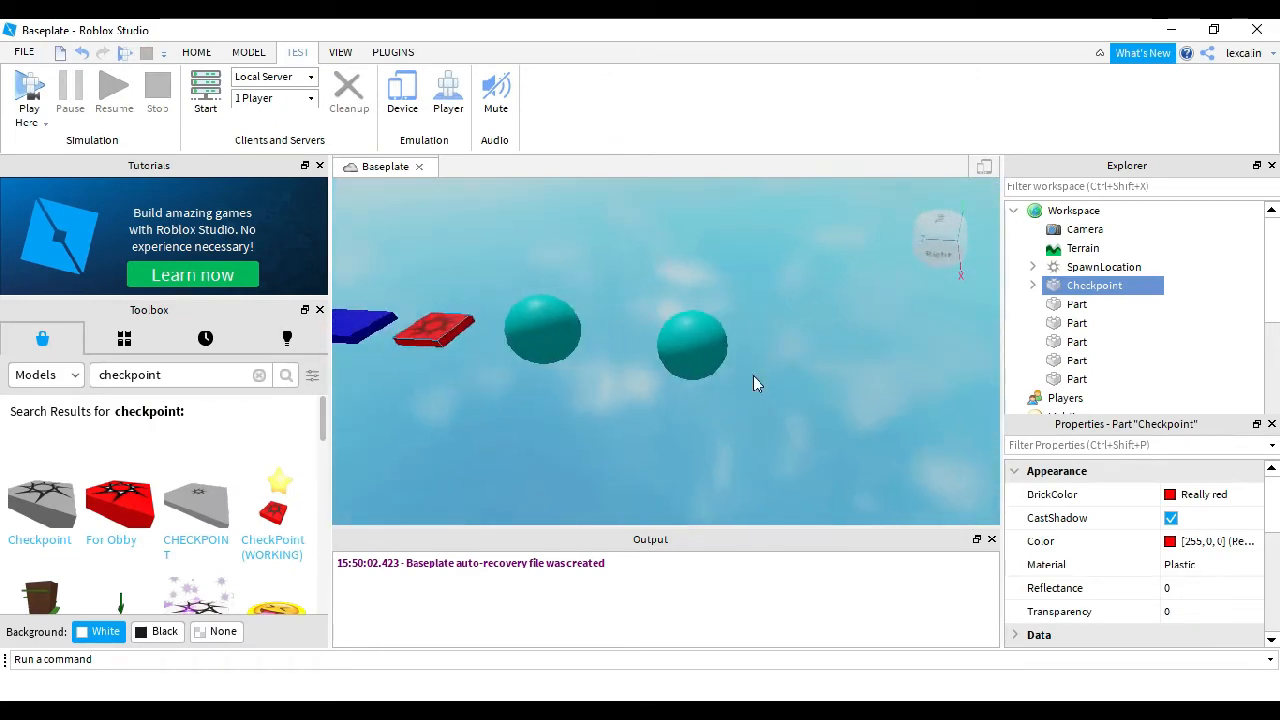
{"action": "left_click", "coordinate": [663, 358]}
{"action": "key", "text": "ctrl+d"}
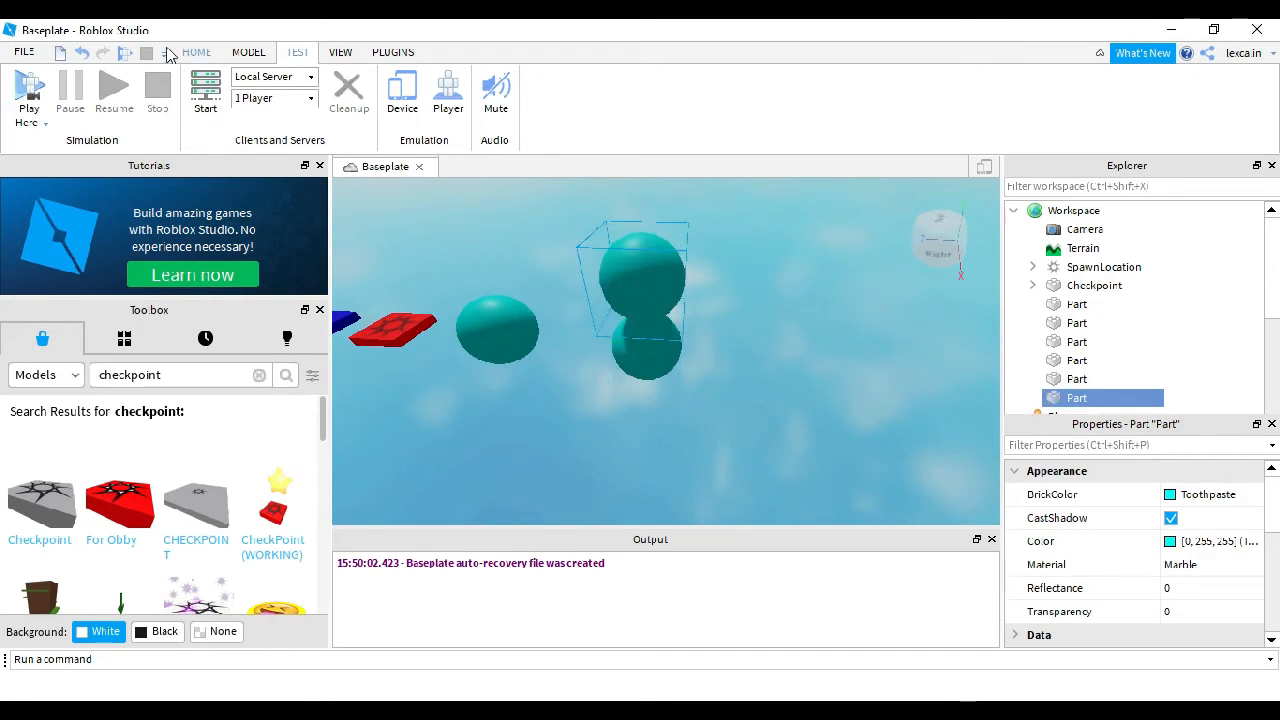
{"action": "left_click", "coordinate": [249, 53]}
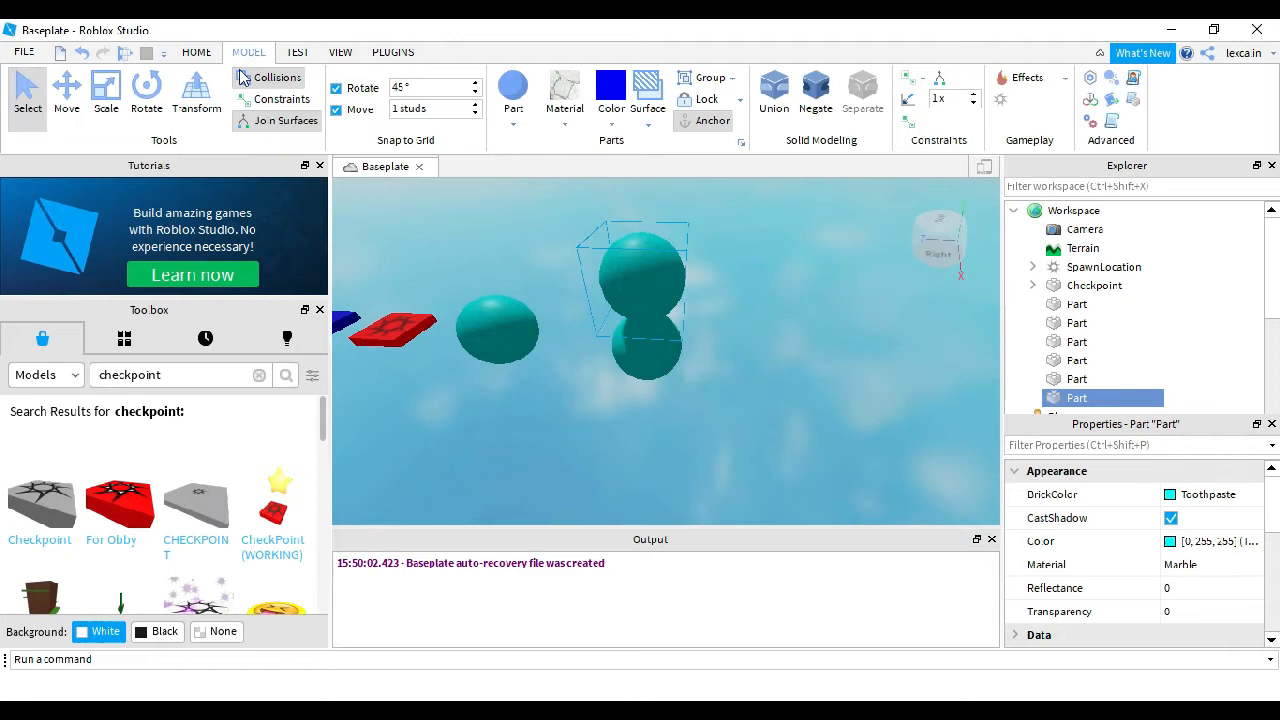
{"action": "left_click", "coordinate": [76, 98]}
{"action": "left_click_drag", "start_coordinate": [725, 279], "coordinate": [889, 357]}
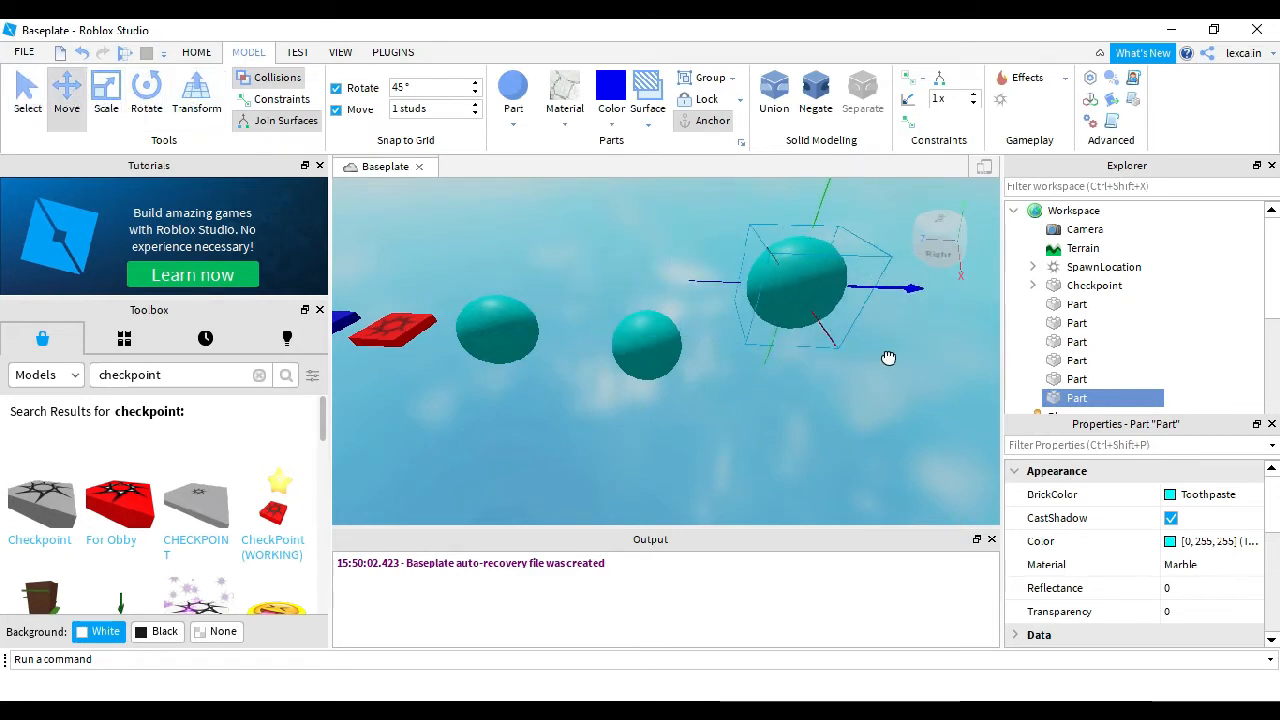
{"action": "left_click", "coordinate": [838, 387]}
{"action": "left_click", "coordinate": [794, 323]}
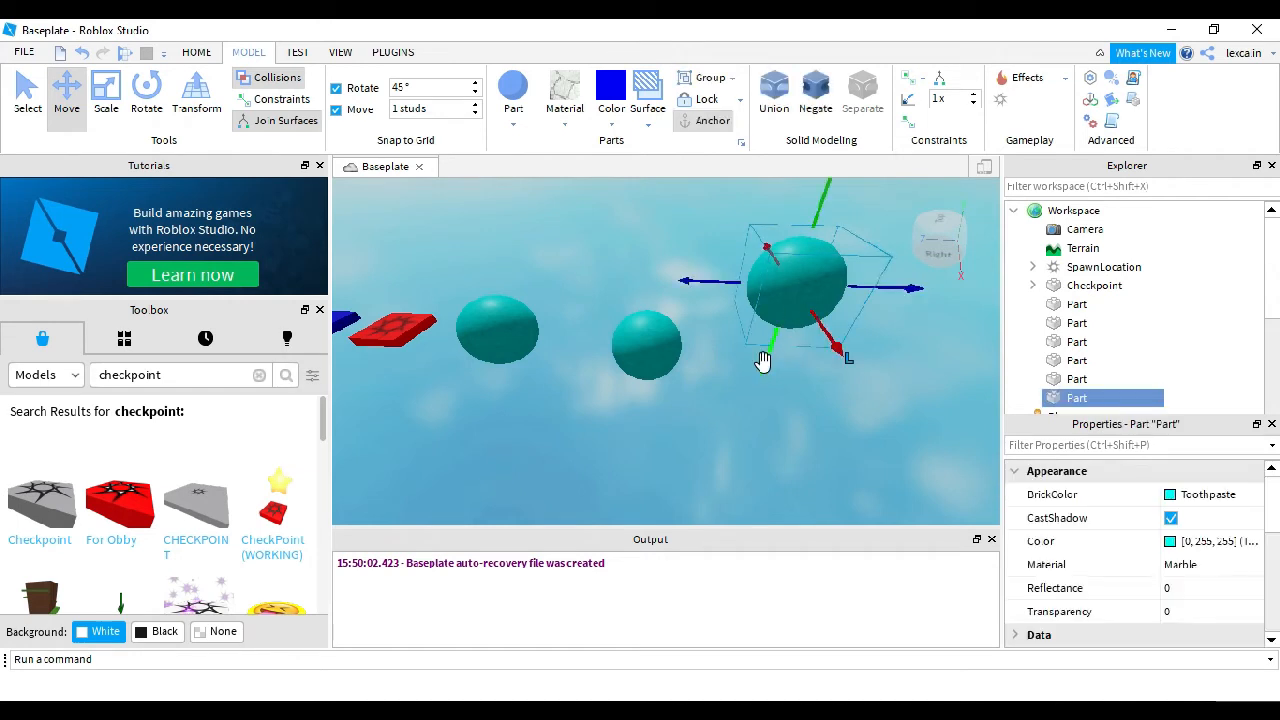
{"action": "left_click_drag", "start_coordinate": [763, 361], "coordinate": [752, 398]}
{"action": "right_click_drag", "start_coordinate": [781, 444], "coordinate": [781, 444]}
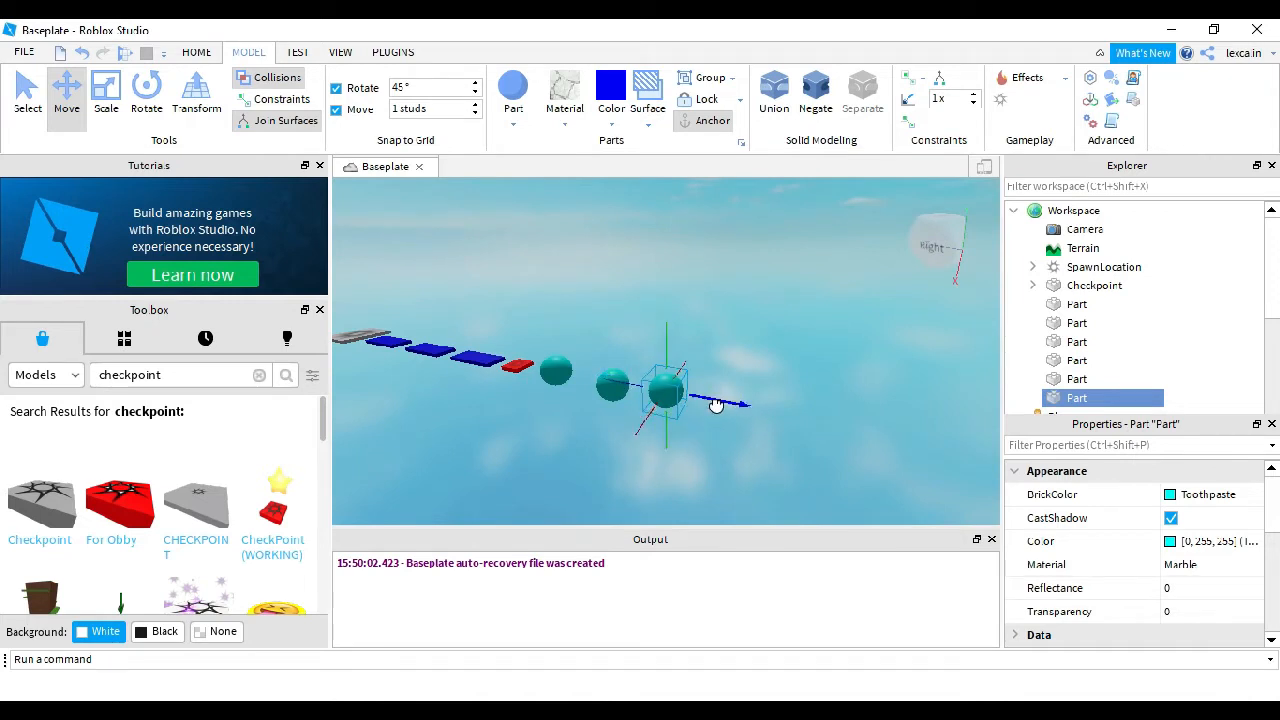
{"action": "left_click", "coordinate": [750, 454]}
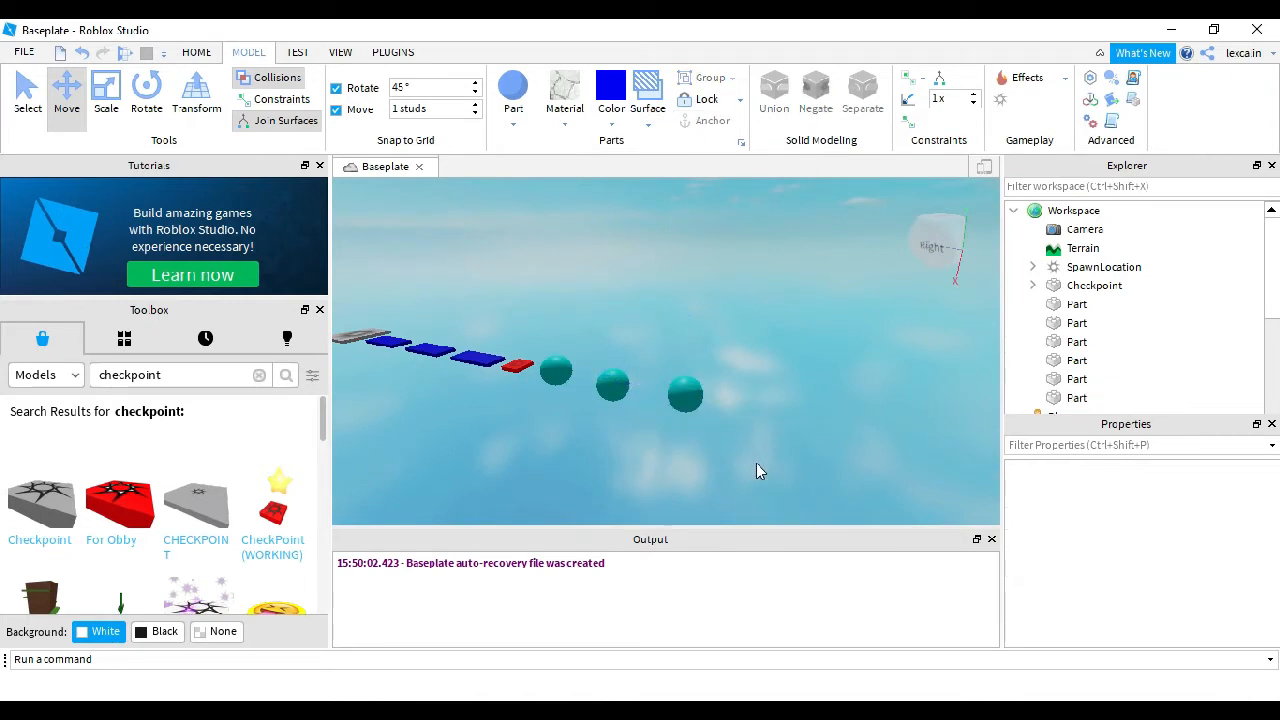
Step: Duplicate the third turquoise sphere and move the copy beyond it as the fourth sphere in the line
{"action": "key", "text": "d"}
{"action": "right_click_drag", "start_coordinate": [697, 437], "coordinate": [697, 437]}
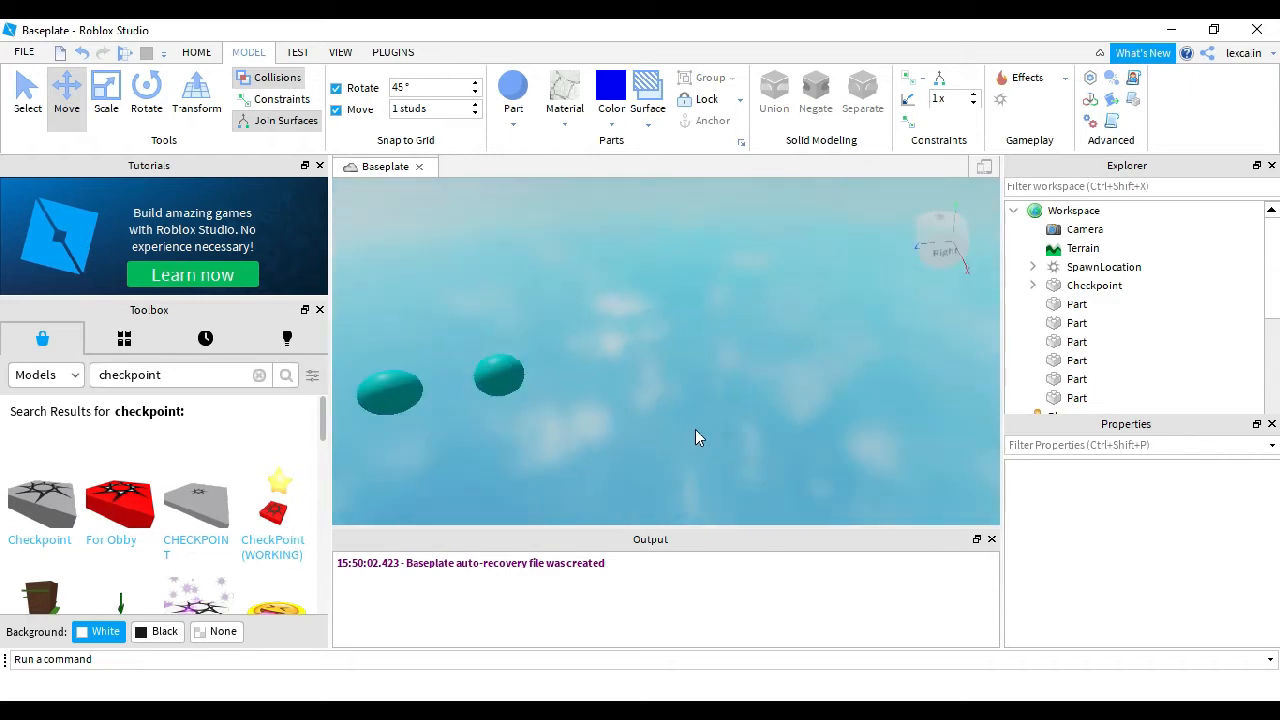
{"action": "left_click", "coordinate": [505, 365]}
{"action": "key", "text": "ctrl+d"}
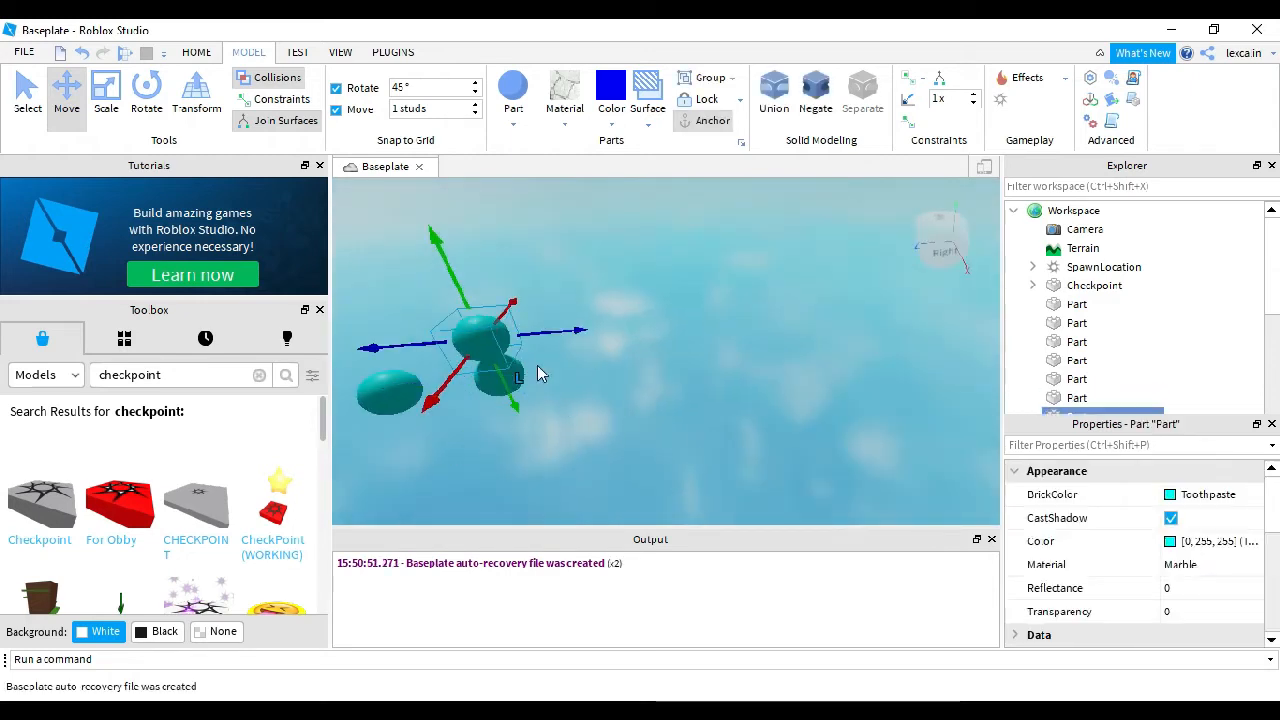
{"action": "left_click_drag", "start_coordinate": [555, 334], "coordinate": [651, 344]}
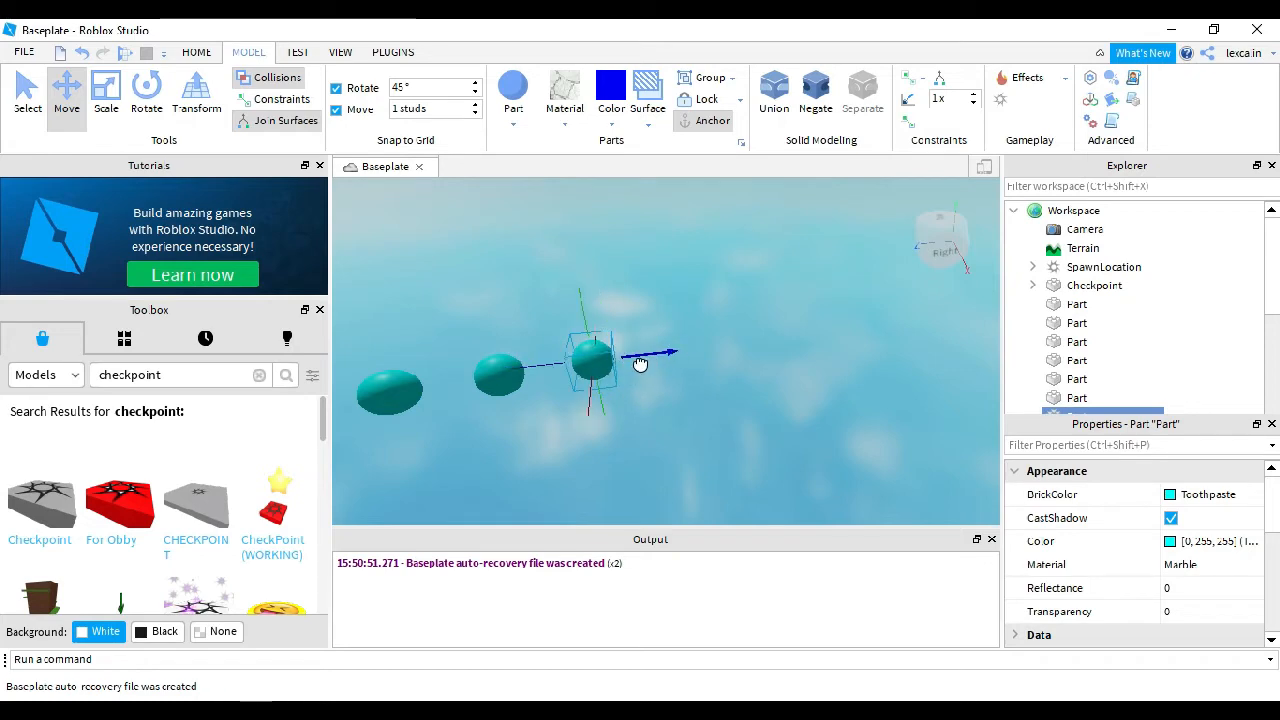
Step: Return to the red checkpoint and start another Play Here playtest with four turquoise spheres ahead
{"action": "right_click_drag", "start_coordinate": [676, 442], "coordinate": [676, 442]}
{"action": "right_click_drag", "start_coordinate": [618, 388], "coordinate": [618, 388]}
{"action": "left_click", "coordinate": [802, 500]}
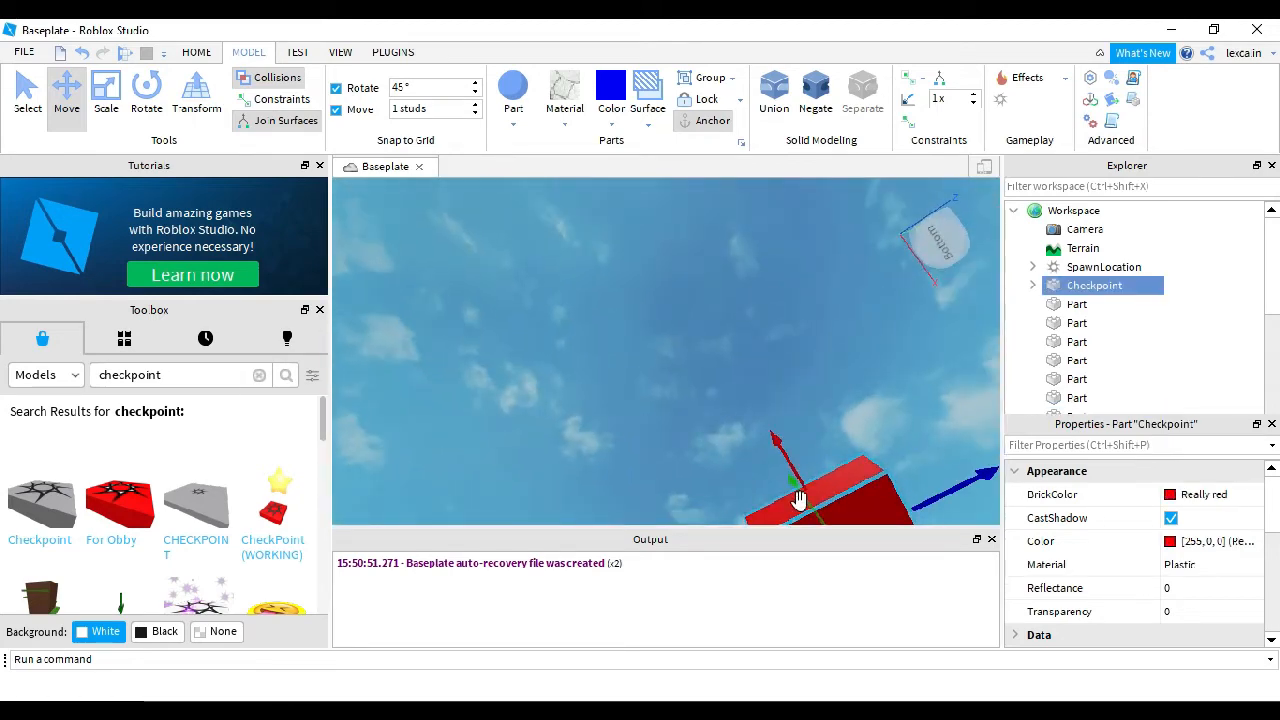
{"action": "key", "text": "f"}
{"action": "right_click_drag", "start_coordinate": [832, 507], "coordinate": [832, 507]}
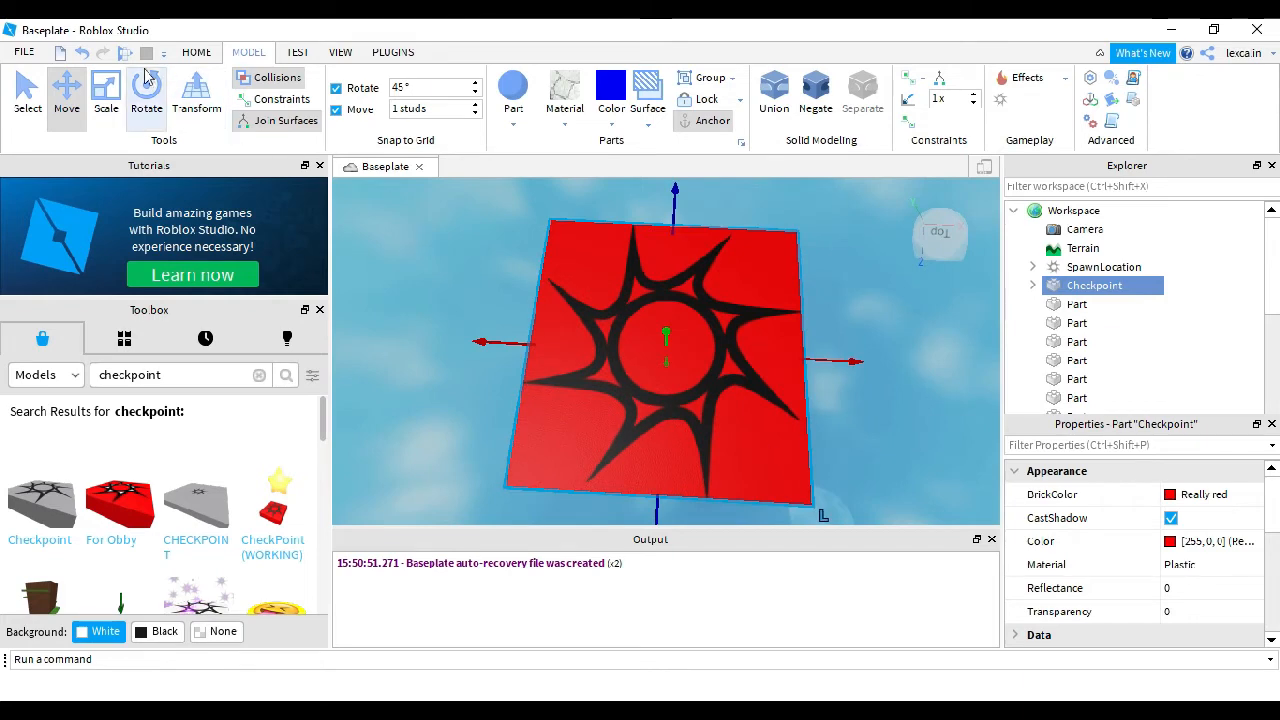
{"action": "left_click", "coordinate": [297, 52]}
{"action": "left_click", "coordinate": [45, 123]}
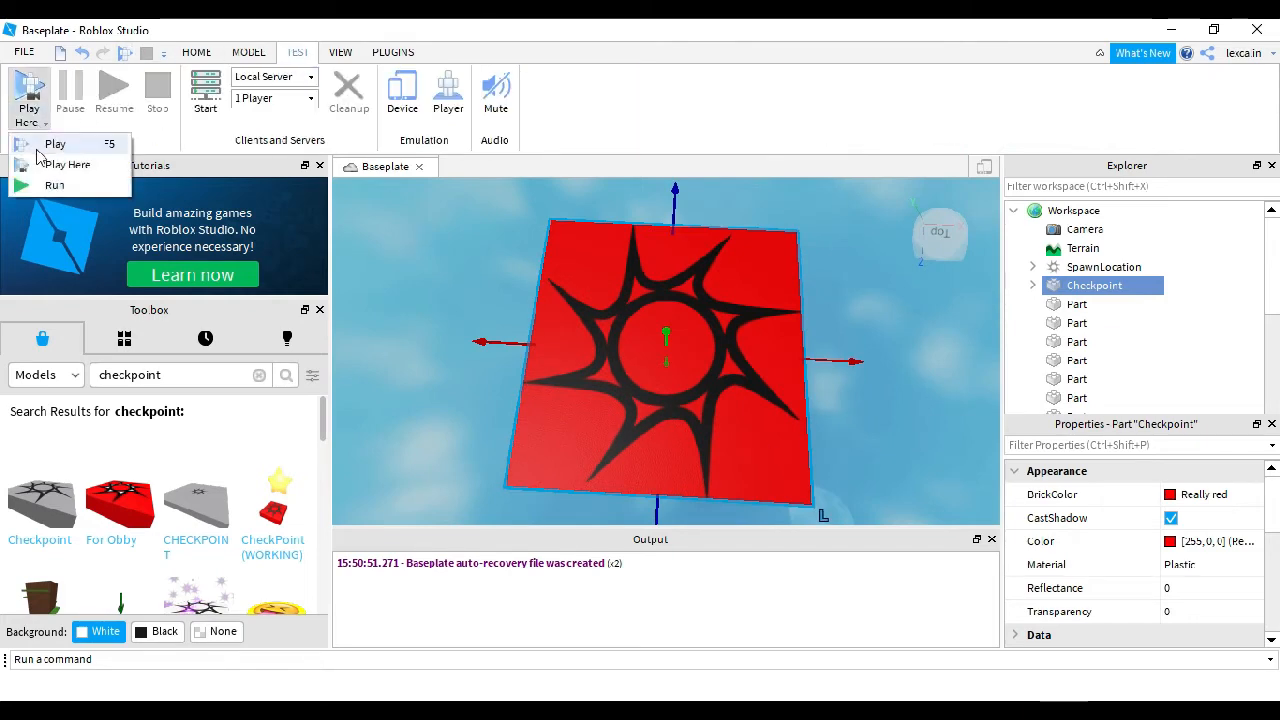
{"action": "left_click", "coordinate": [42, 163]}
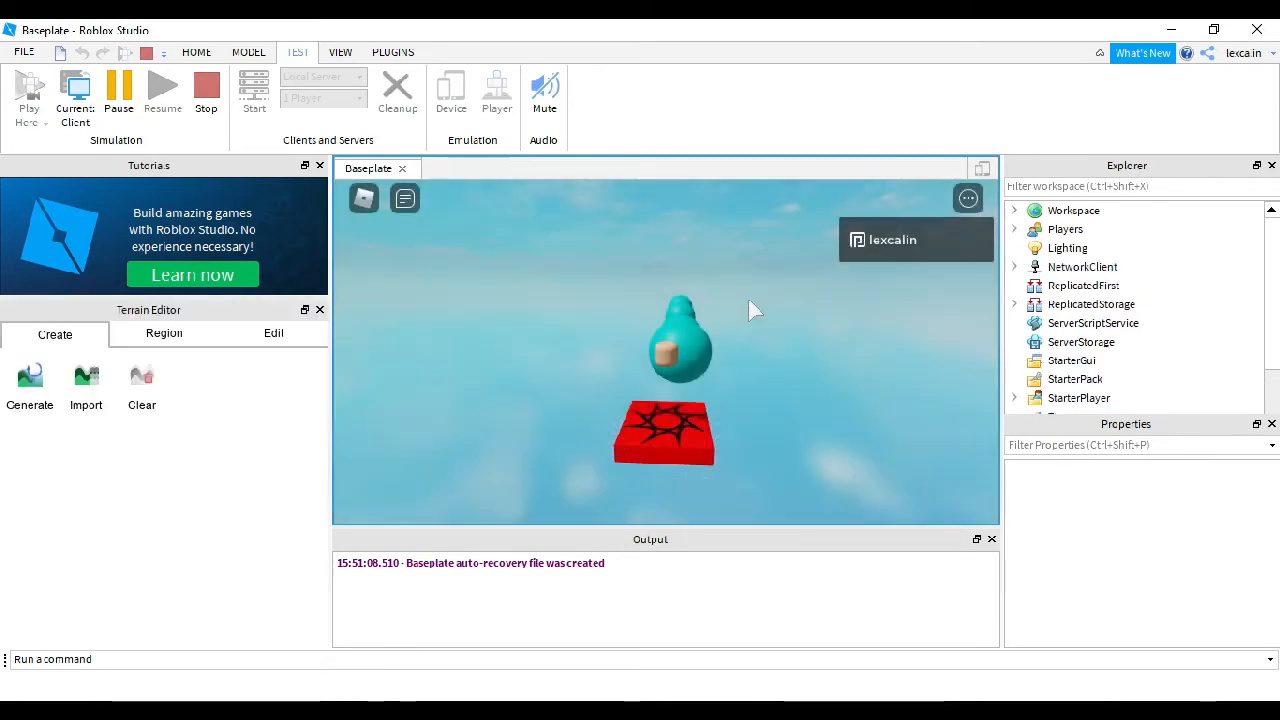
Step: Playtest the jumps along the row of four turquoise spheres, and end the playtest
{"action": "key", "text": "w"}
{"action": "key", "text": "space"}
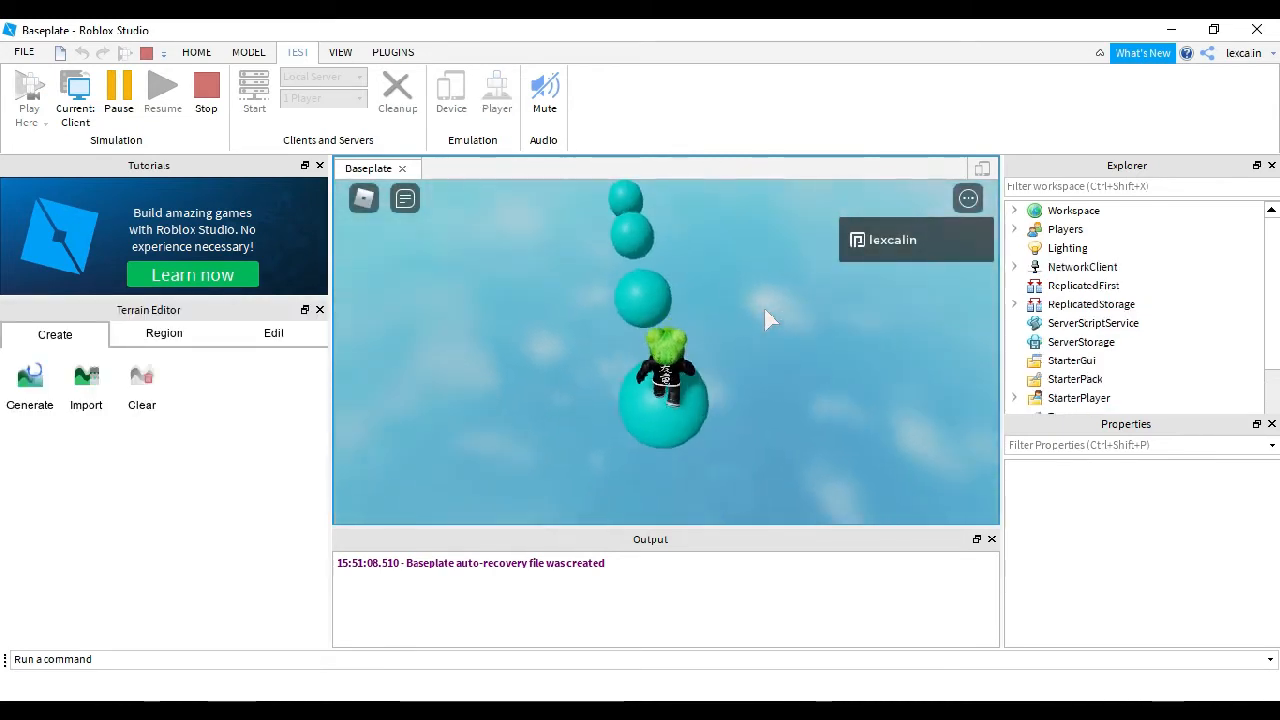
{"action": "key", "text": "space"}
{"action": "key", "text": "w"}
{"action": "key", "text": "space"}
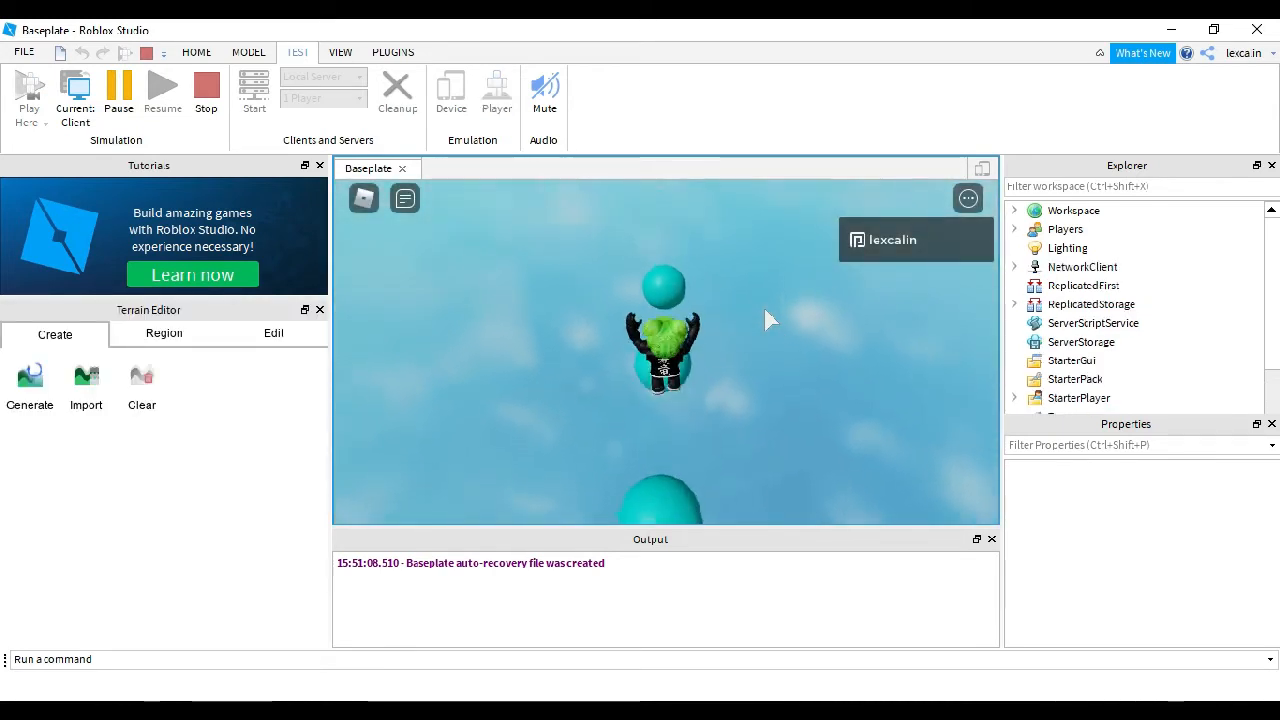
{"action": "left_click", "coordinate": [206, 92]}
Step: Move the third turquoise sphere closer to the second one to shorten the jump
{"action": "right_click_drag", "start_coordinate": [731, 323], "coordinate": [734, 334]}
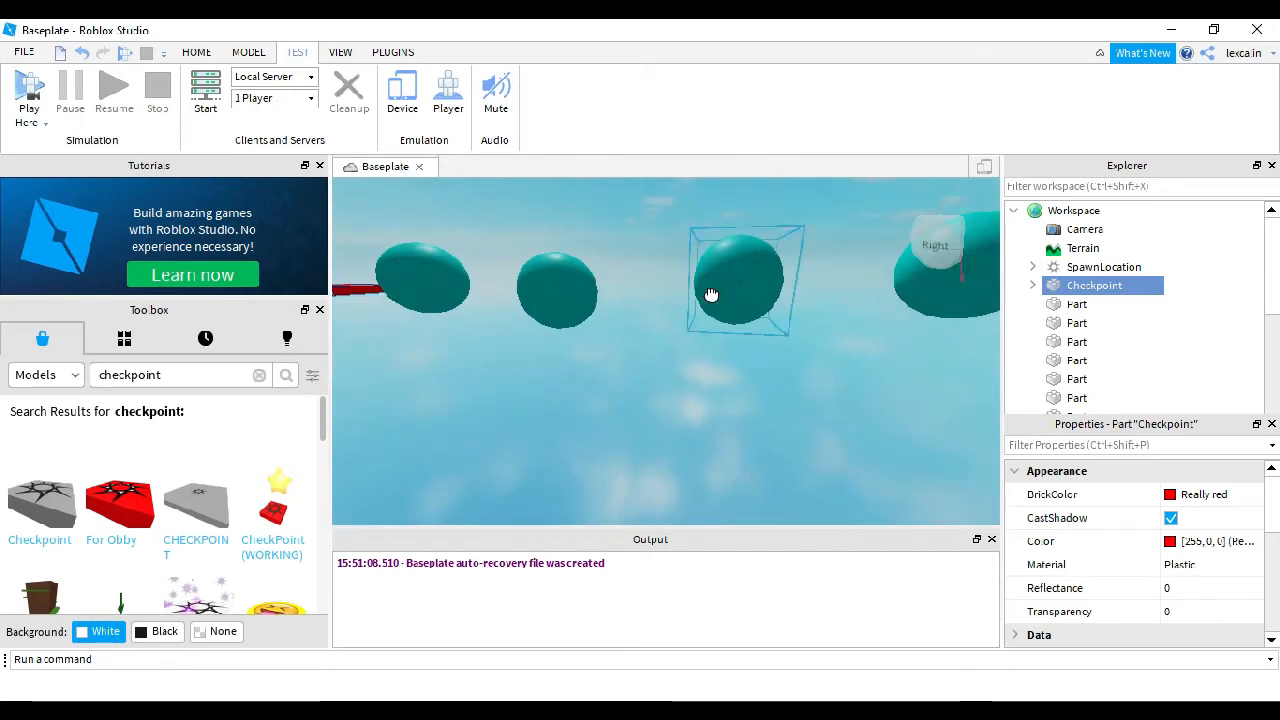
{"action": "left_click", "coordinate": [709, 294]}
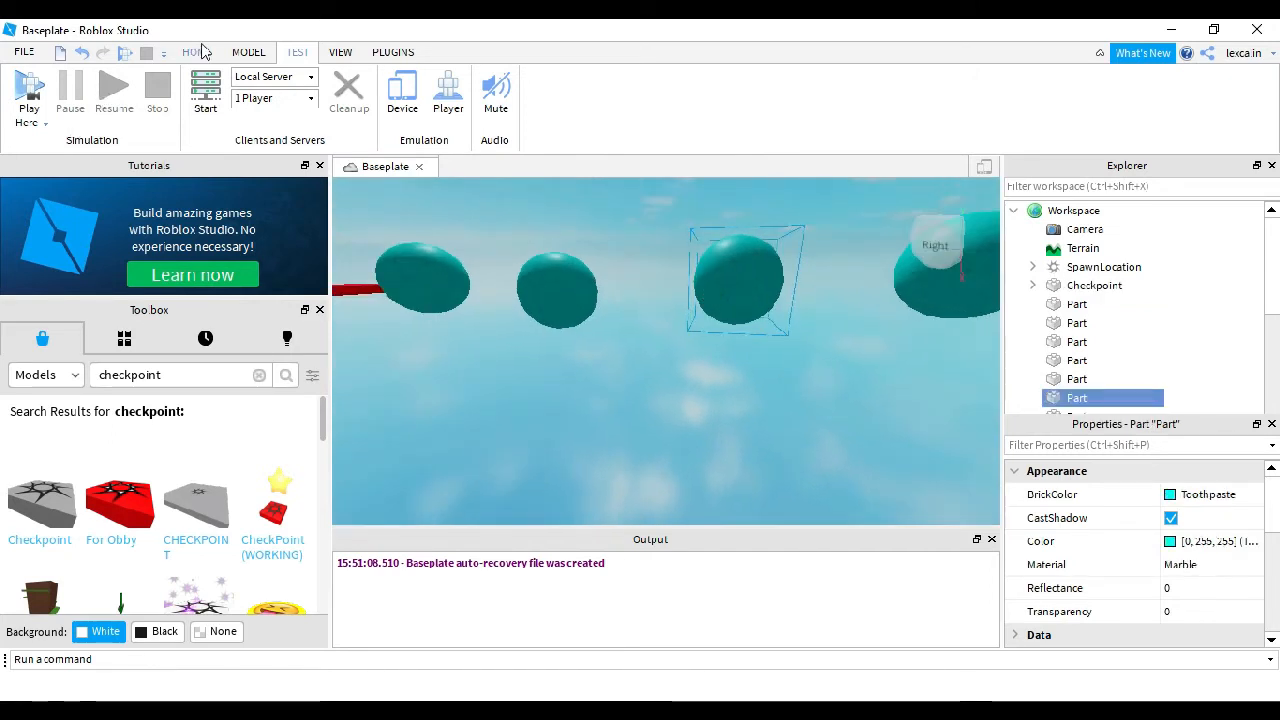
{"action": "left_click", "coordinate": [243, 54]}
{"action": "left_click", "coordinate": [70, 96]}
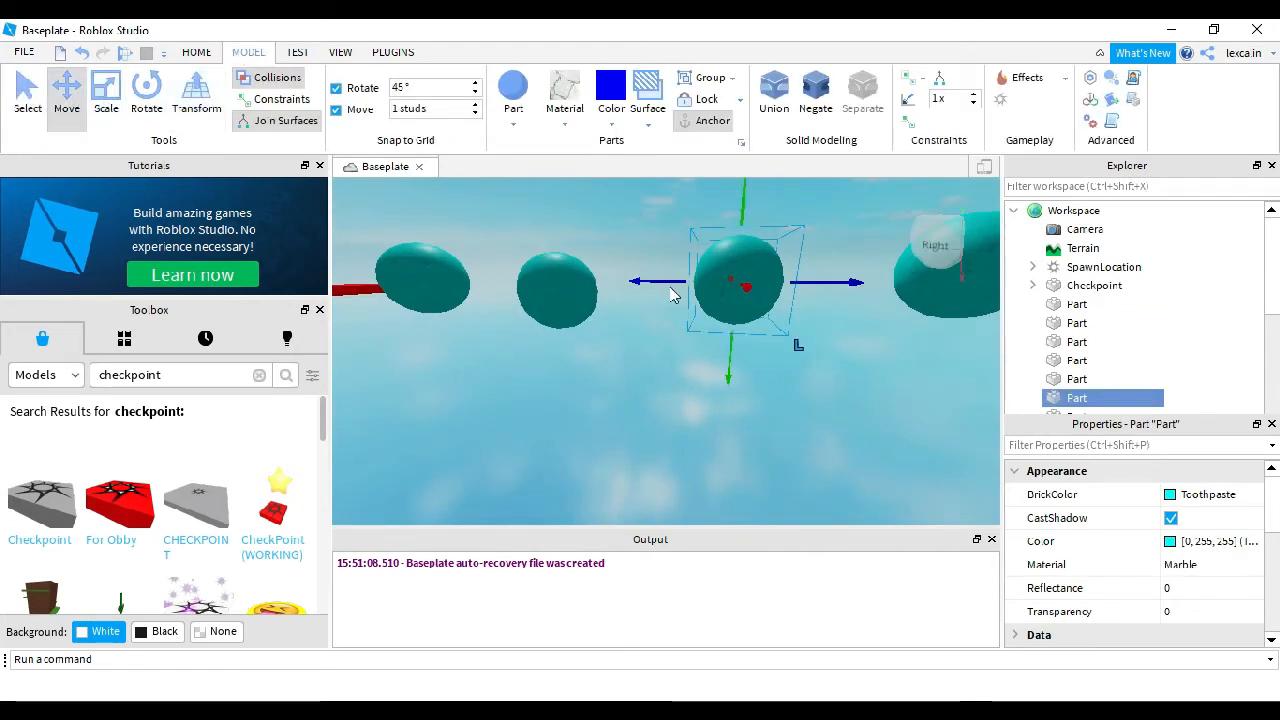
{"action": "left_click_drag", "start_coordinate": [665, 283], "coordinate": [624, 285]}
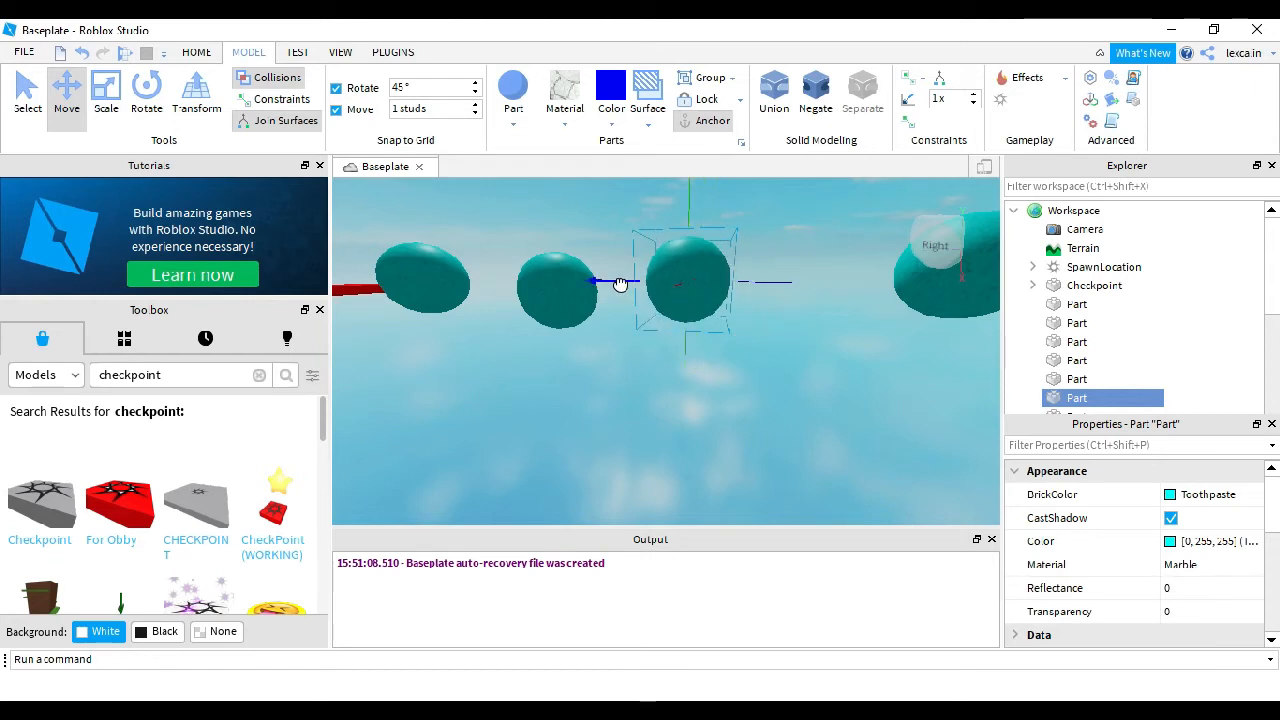
{"action": "key", "text": "d"}
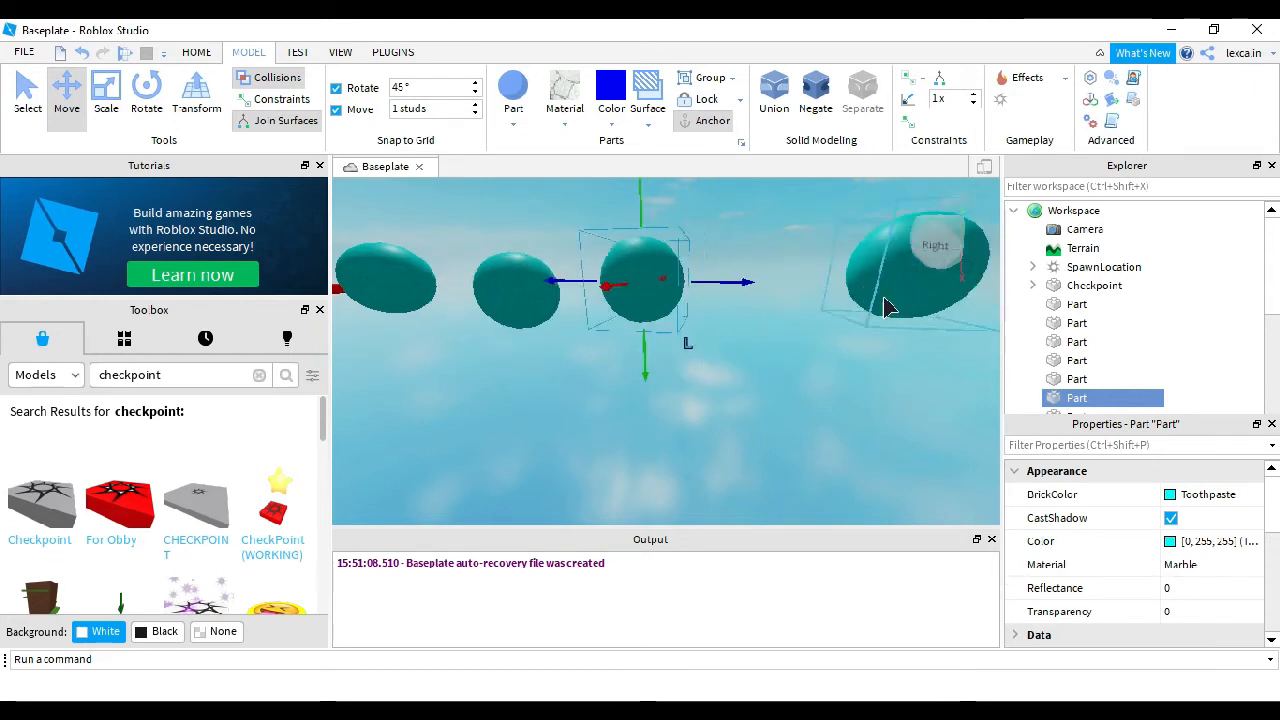
Step: Move the fourth turquoise sphere closer to the third and lower it slightly to level it with the row
{"action": "left_click", "coordinate": [725, 274]}
{"action": "left_click_drag", "start_coordinate": [683, 281], "coordinate": [582, 277]}
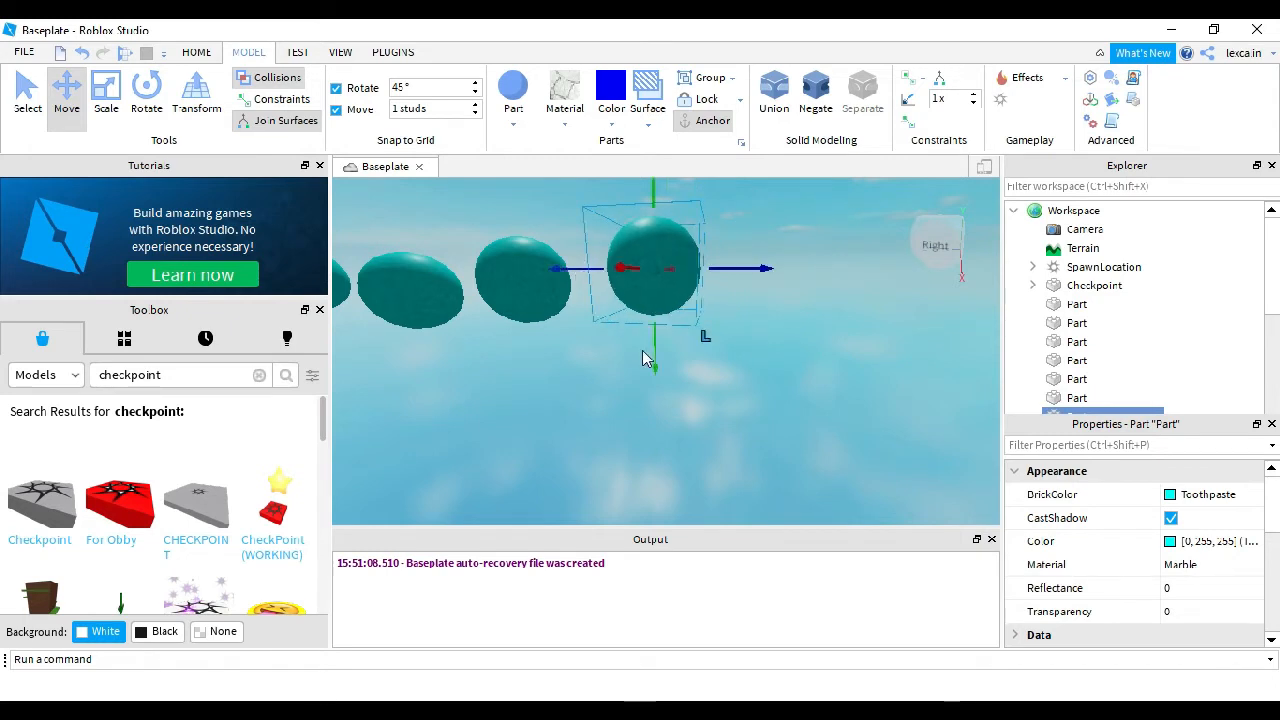
{"action": "left_click_drag", "start_coordinate": [656, 358], "coordinate": [658, 370]}
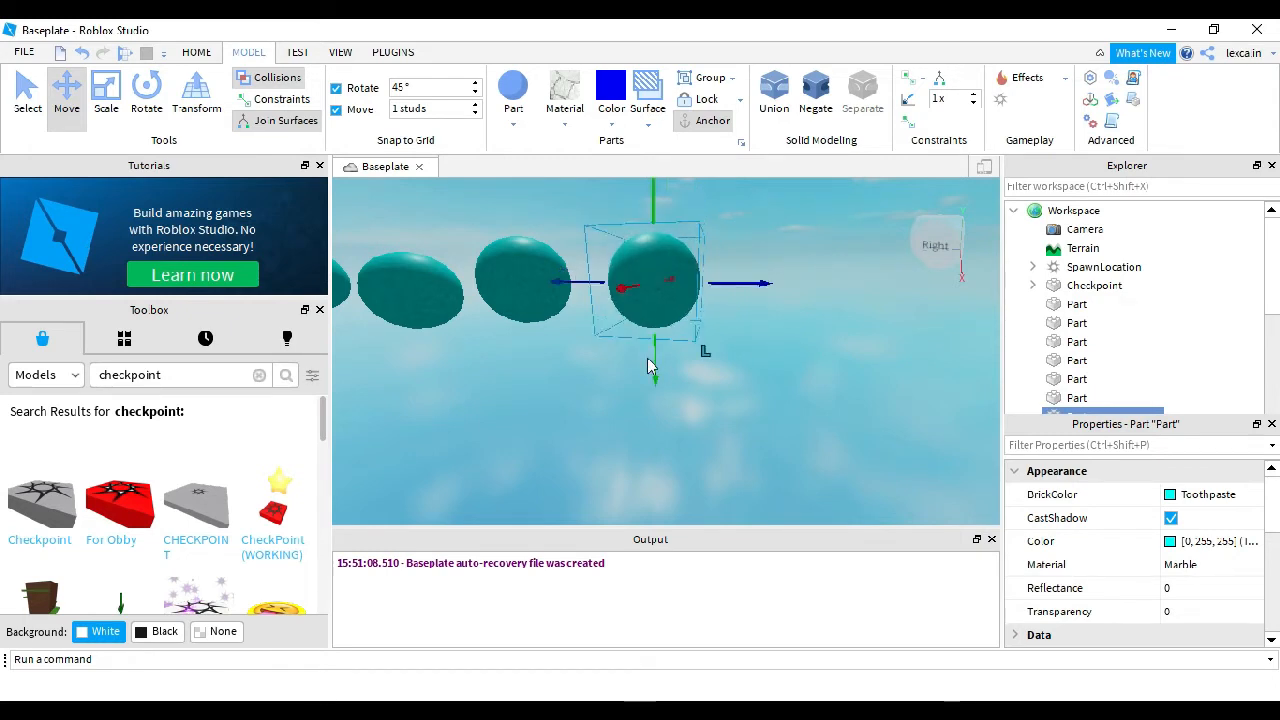
Step: Lower the third turquoise sphere slightly, and shift the third and fourth spheres outward to space the row more evenly
{"action": "left_click_drag", "start_coordinate": [539, 360], "coordinate": [542, 371]}
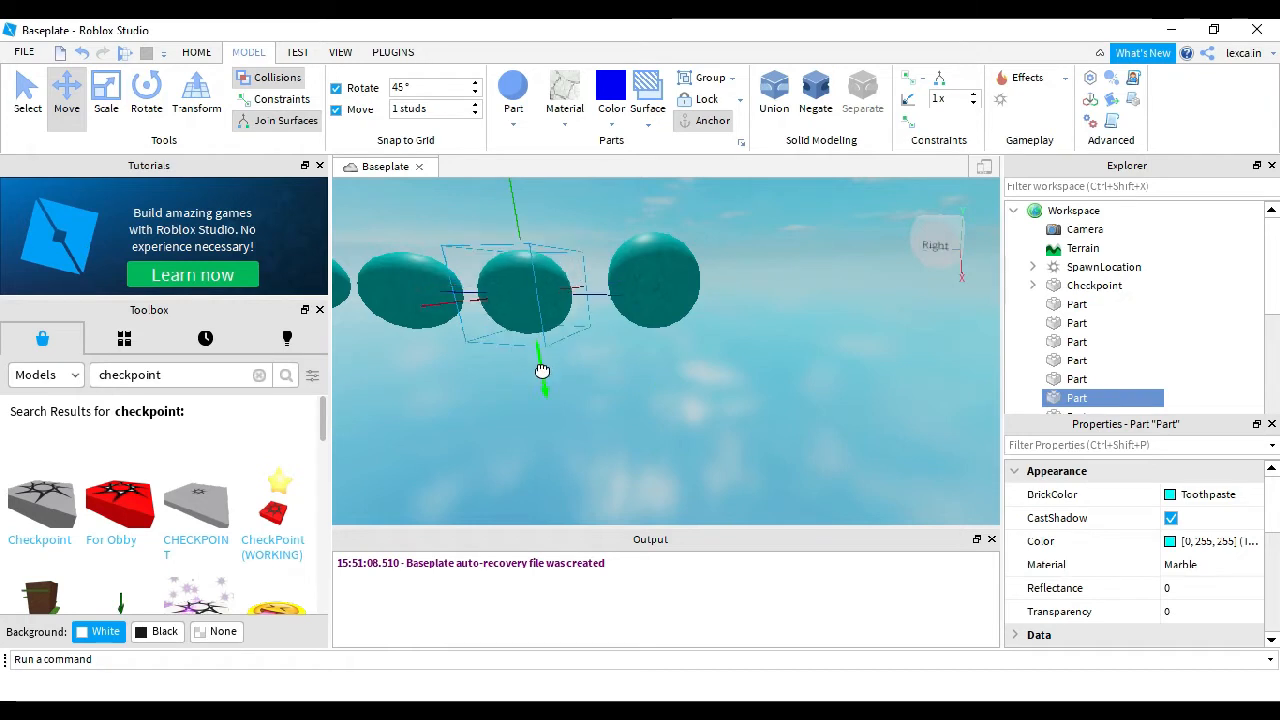
{"action": "key", "text": "a"}
{"action": "right_click_drag", "start_coordinate": [750, 358], "coordinate": [750, 358]}
{"action": "key", "text": "a"}
{"action": "key", "text": "s"}
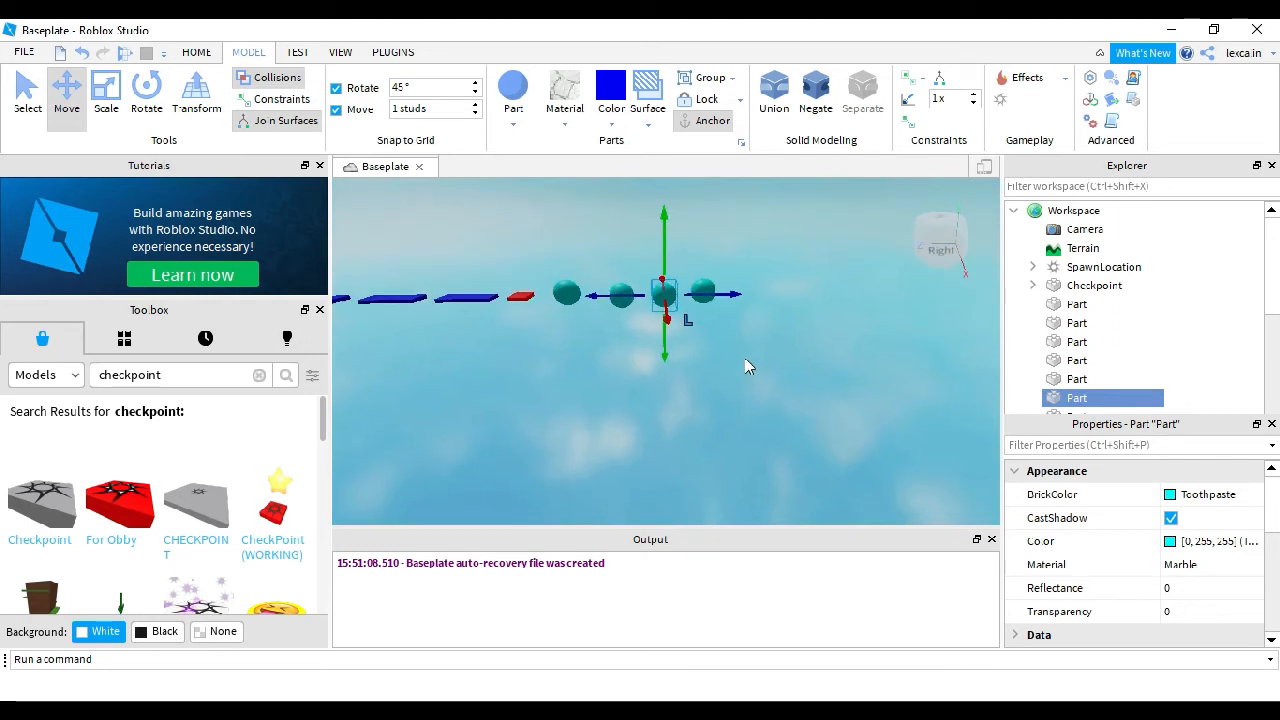
{"action": "key", "text": "d"}
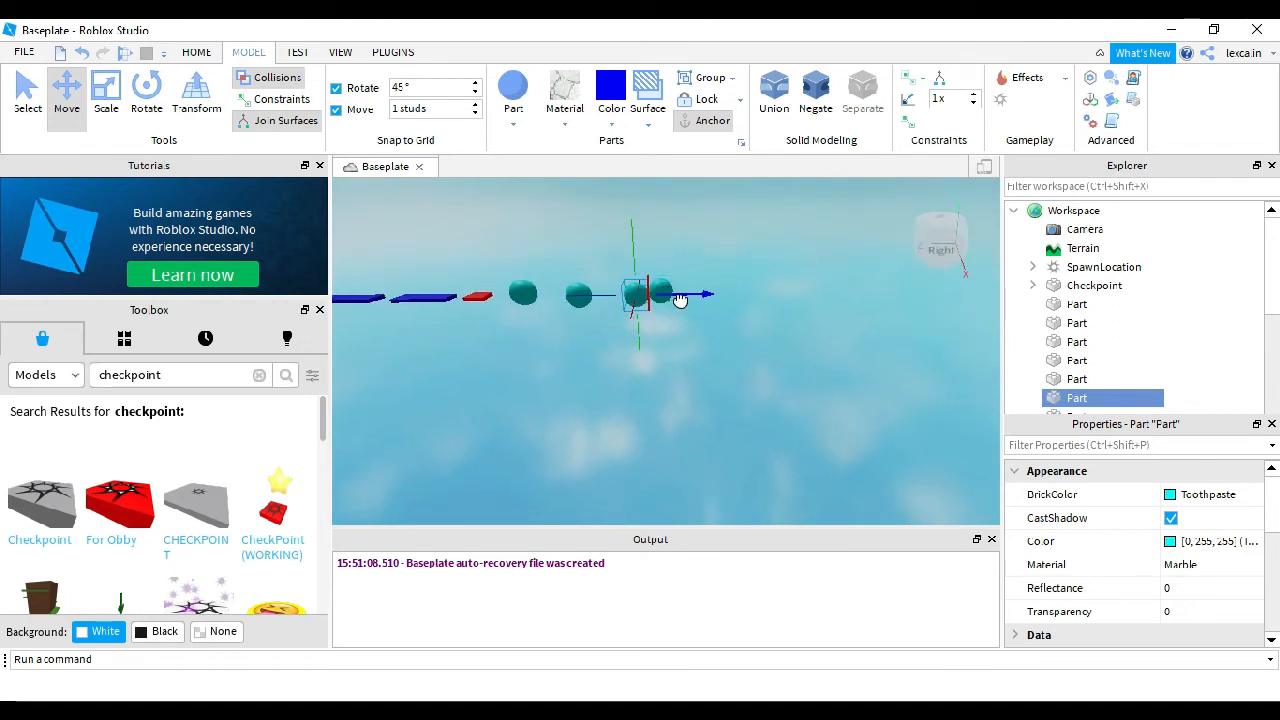
{"action": "key", "text": "d"}
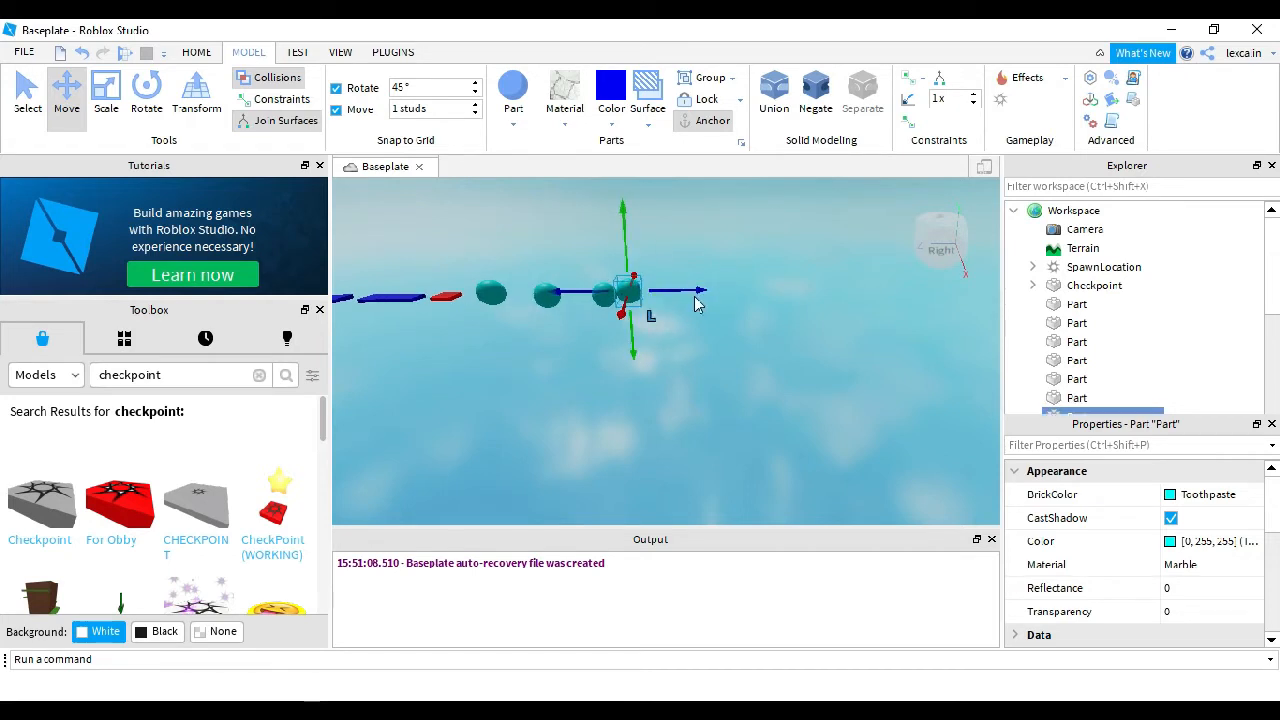
{"action": "left_click", "coordinate": [712, 298]}
{"action": "left_click", "coordinate": [628, 291]}
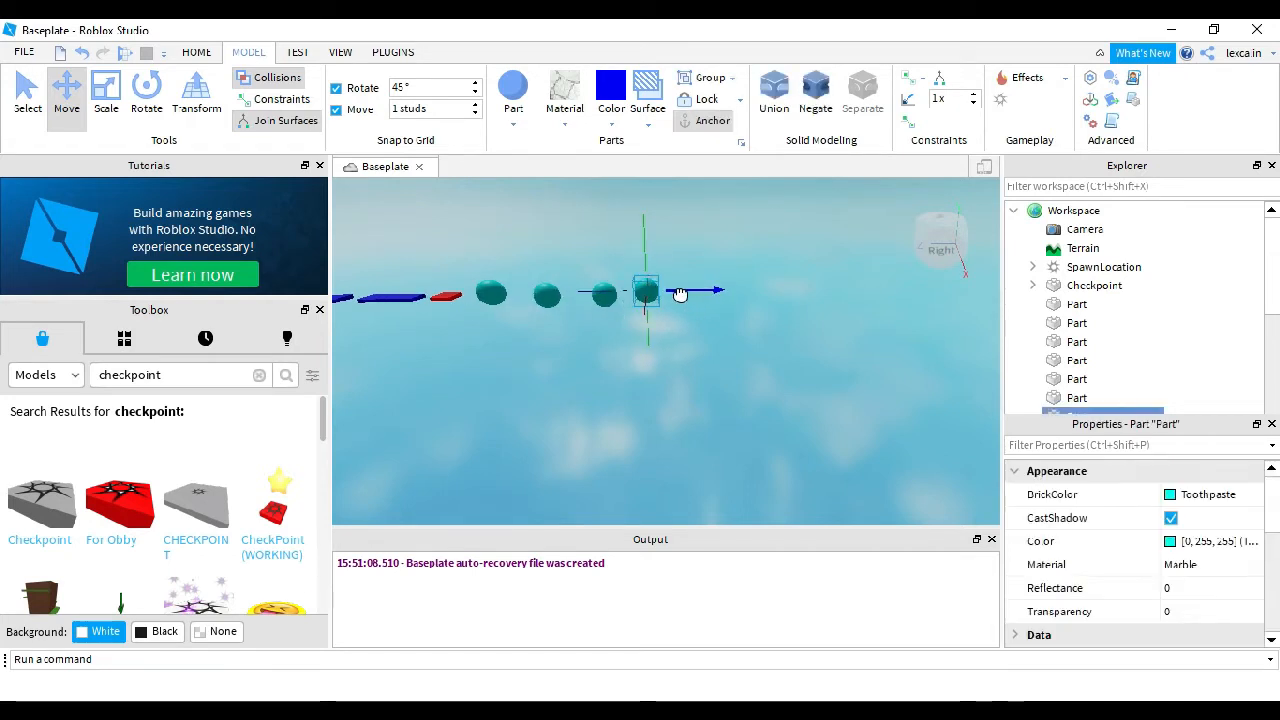
Step: Return to the red checkpoint, select the part itself rather than its decal, and focus the view on it
{"action": "right_click_drag", "start_coordinate": [691, 299], "coordinate": [580, 312]}
{"action": "key", "text": "a"}
{"action": "scroll", "coordinate": [580, 312], "scroll_direction": "up", "scroll_amount": 5}
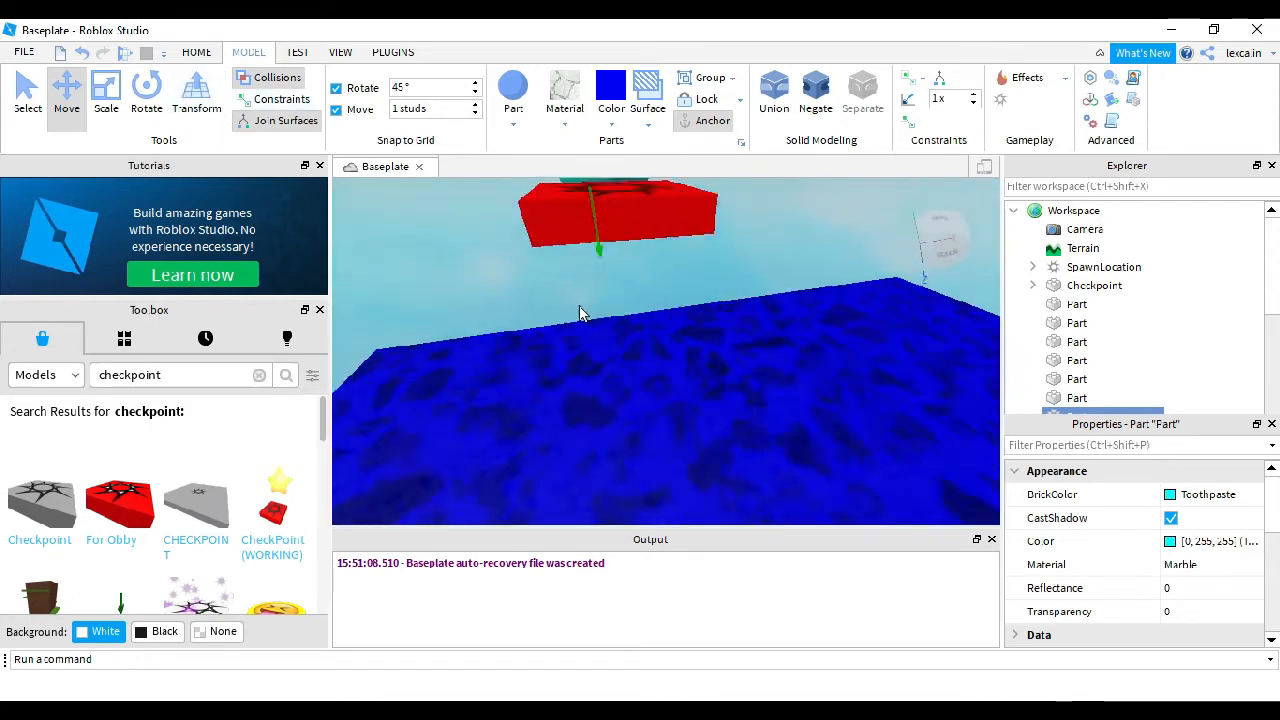
{"action": "scroll", "coordinate": [579, 314], "scroll_direction": "down", "scroll_amount": 5}
{"action": "scroll", "coordinate": [555, 280], "scroll_direction": "up", "scroll_amount": 1}
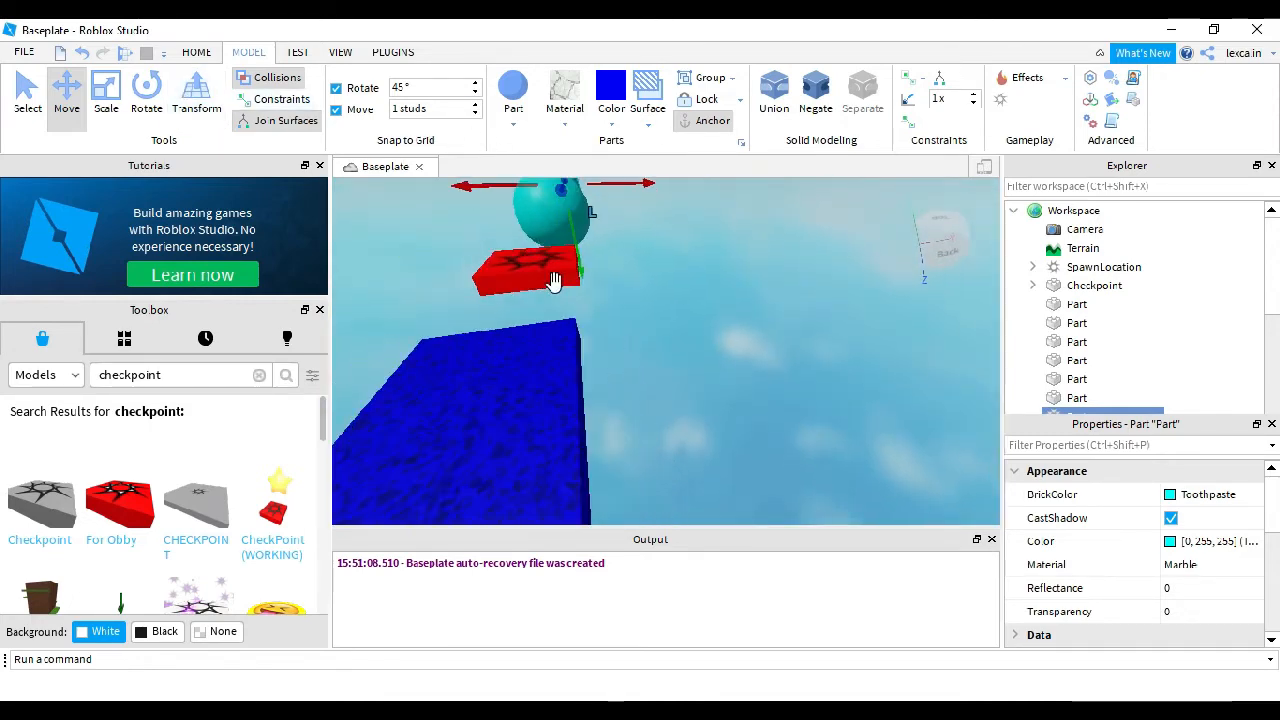
{"action": "left_click", "coordinate": [534, 270]}
{"action": "scroll", "coordinate": [643, 286], "scroll_direction": "up", "scroll_amount": 5}
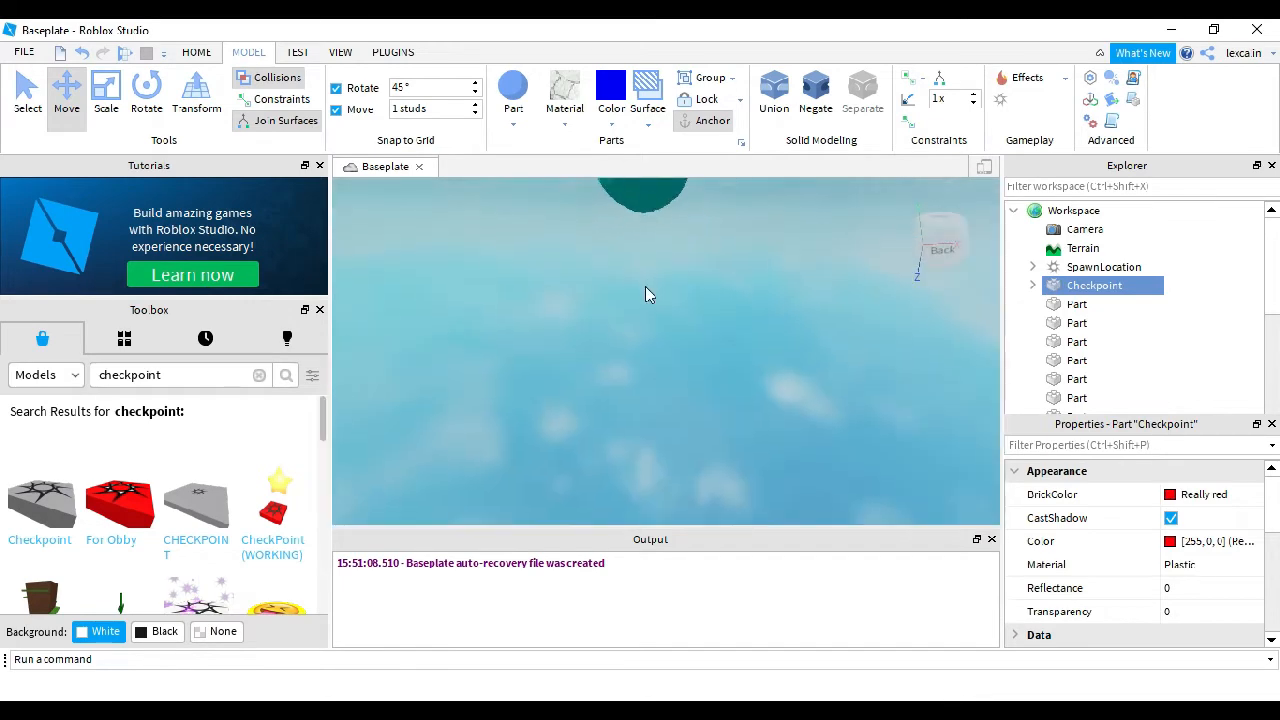
{"action": "scroll", "coordinate": [645, 290], "scroll_direction": "down", "scroll_amount": 5}
{"action": "scroll", "coordinate": [645, 288], "scroll_direction": "up", "scroll_amount": 3}
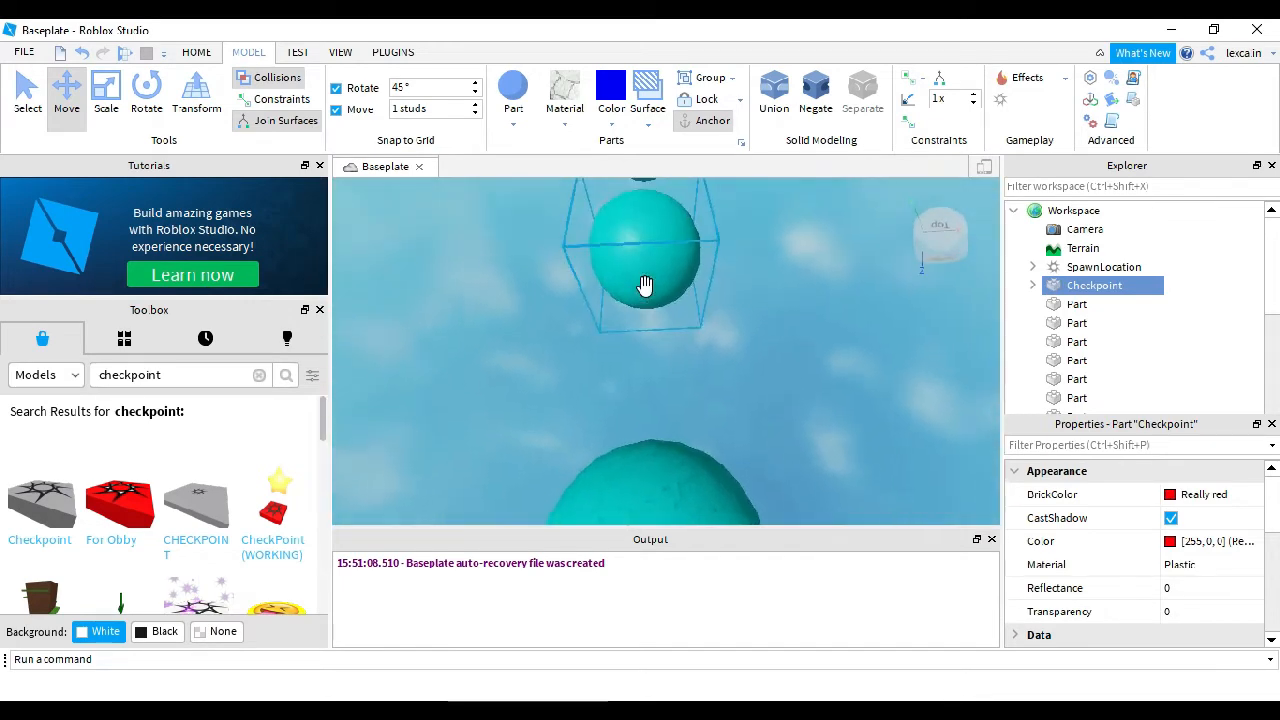
{"action": "scroll", "coordinate": [645, 286], "scroll_direction": "down", "scroll_amount": 3}
{"action": "right_click_drag", "start_coordinate": [645, 286], "coordinate": [645, 286]}
{"action": "key", "text": "f"}
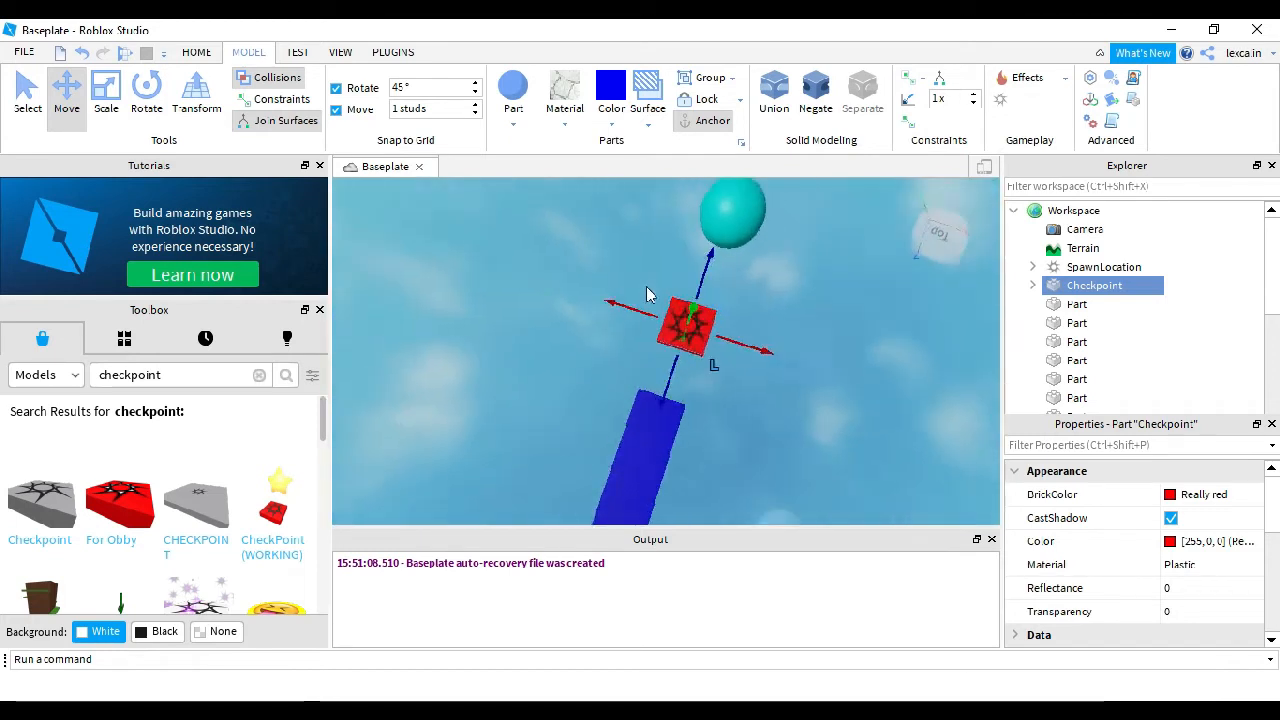
{"action": "left_click", "coordinate": [695, 320]}
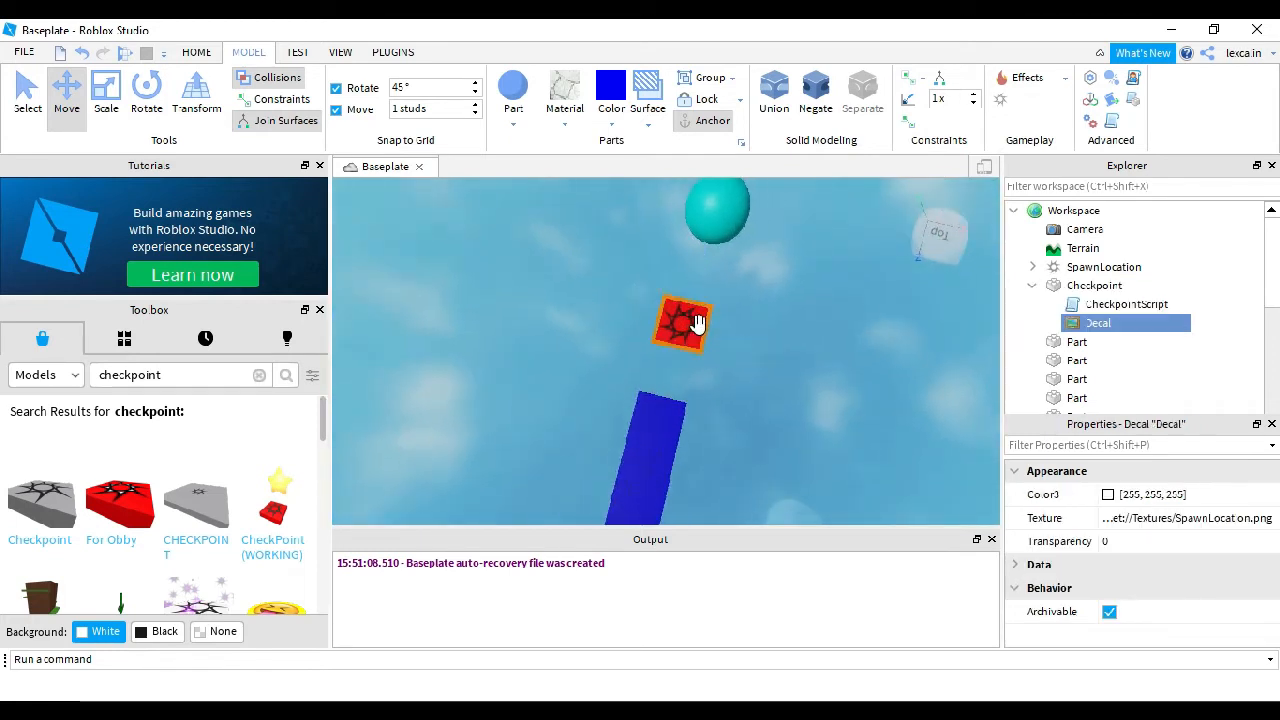
{"action": "scroll", "coordinate": [699, 319], "scroll_direction": "up", "scroll_amount": 4}
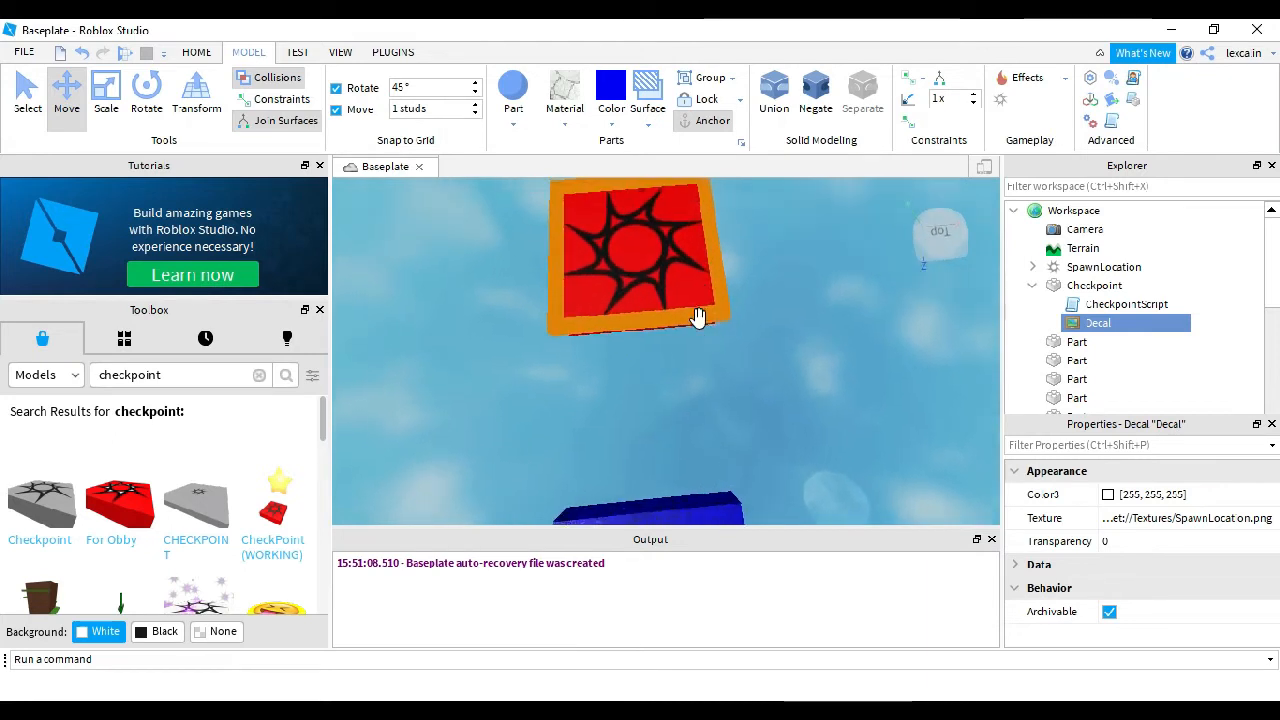
{"action": "key", "text": "e"}
{"action": "key", "text": "e"}
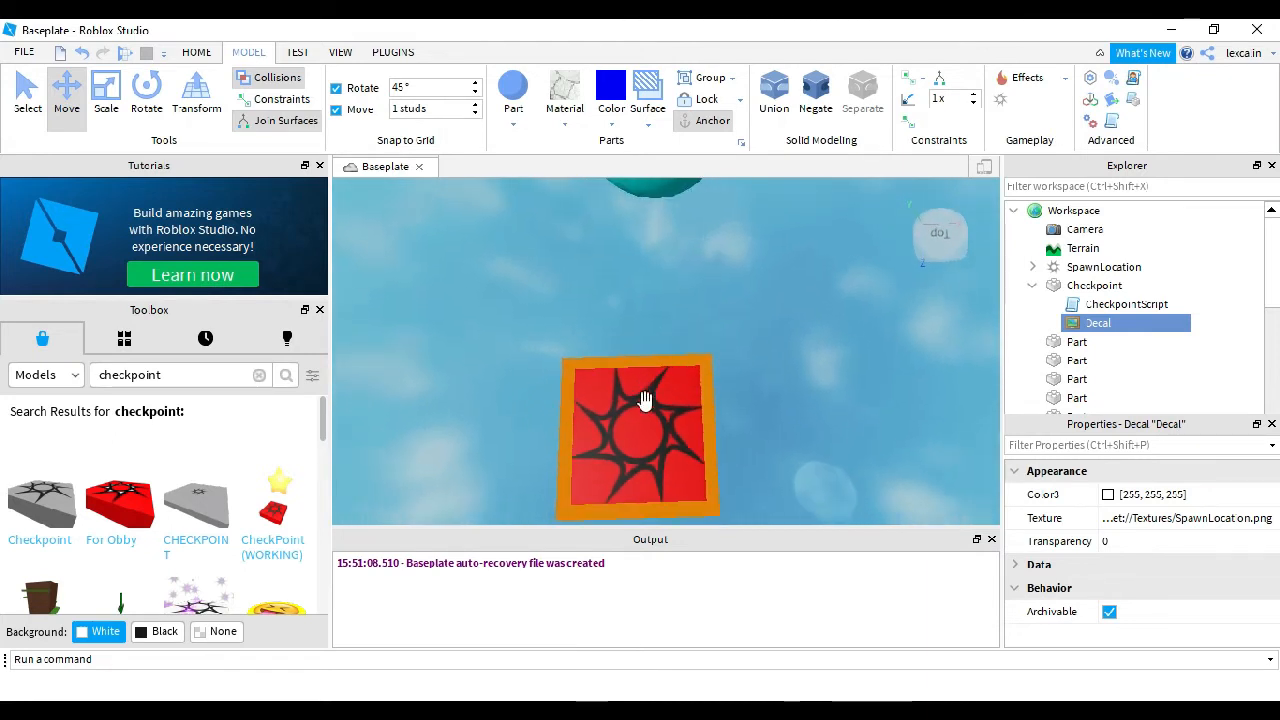
{"action": "left_click", "coordinate": [644, 400]}
{"action": "key", "text": "f"}
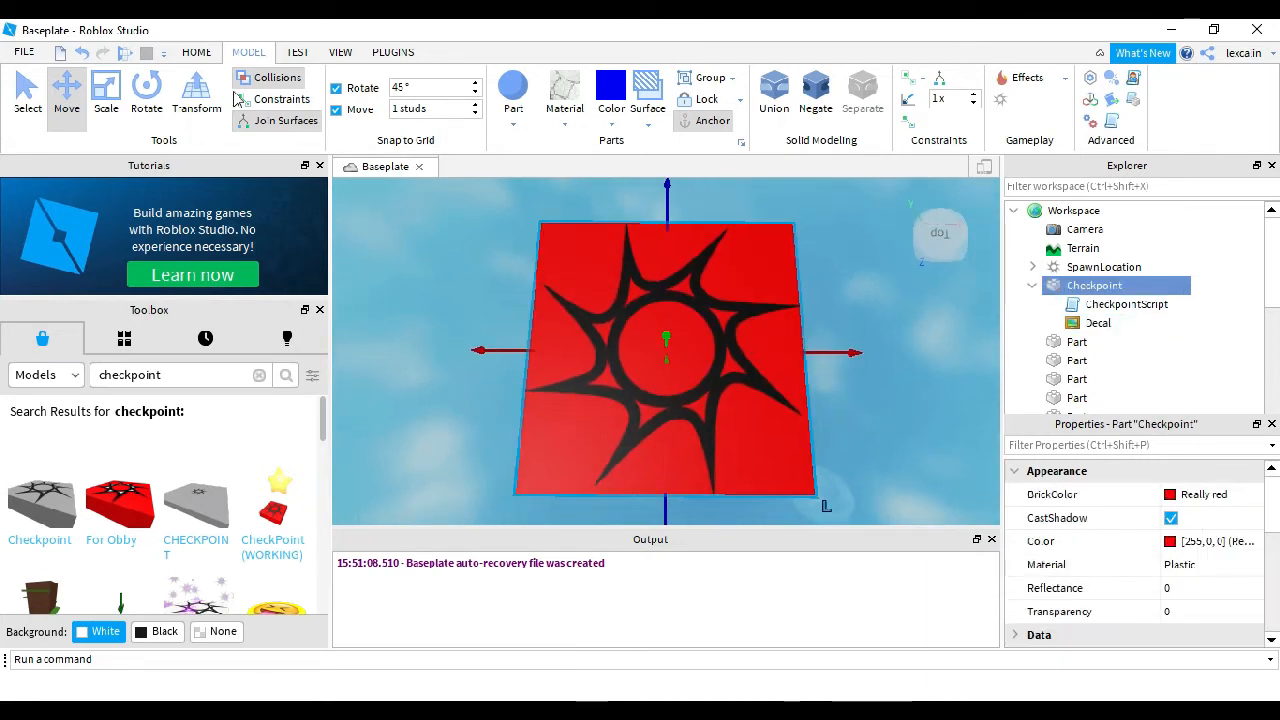
Step: Run a Play Here playtest from the checkpoint, jump along the turquoise spheres, and end the playtest
{"action": "left_click", "coordinate": [295, 52]}
{"action": "left_click", "coordinate": [44, 122]}
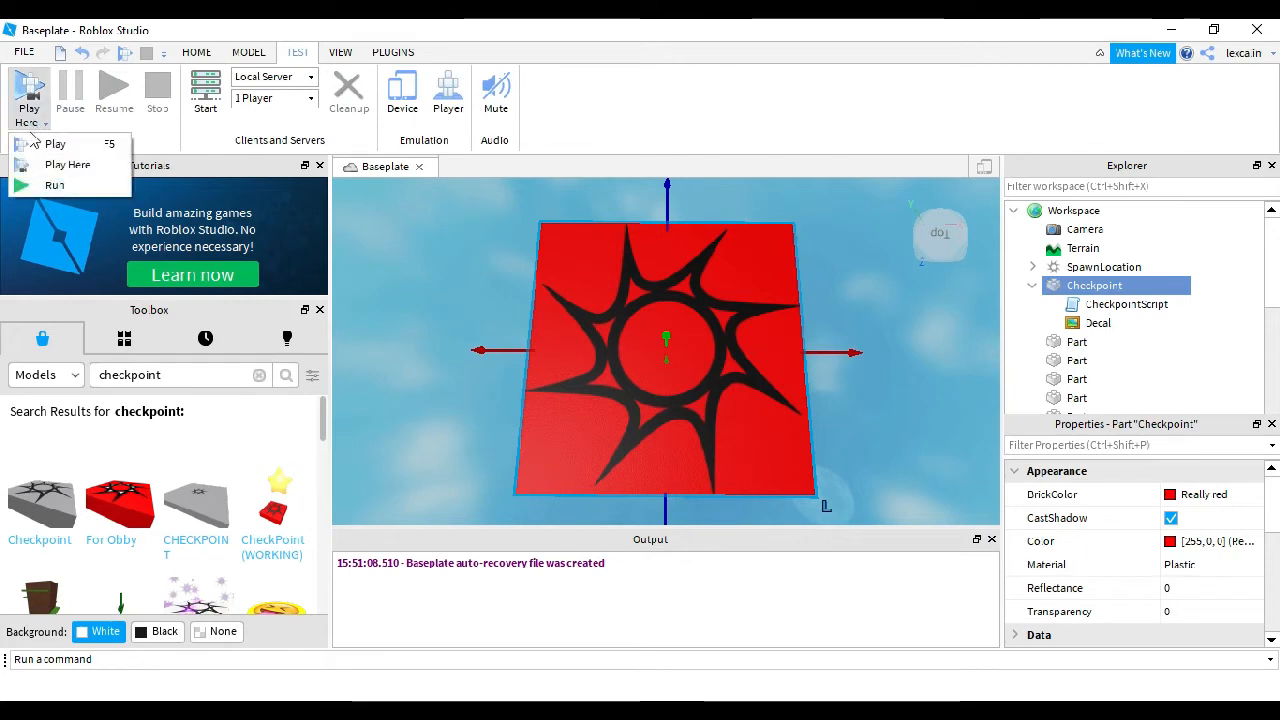
{"action": "left_click", "coordinate": [72, 167]}
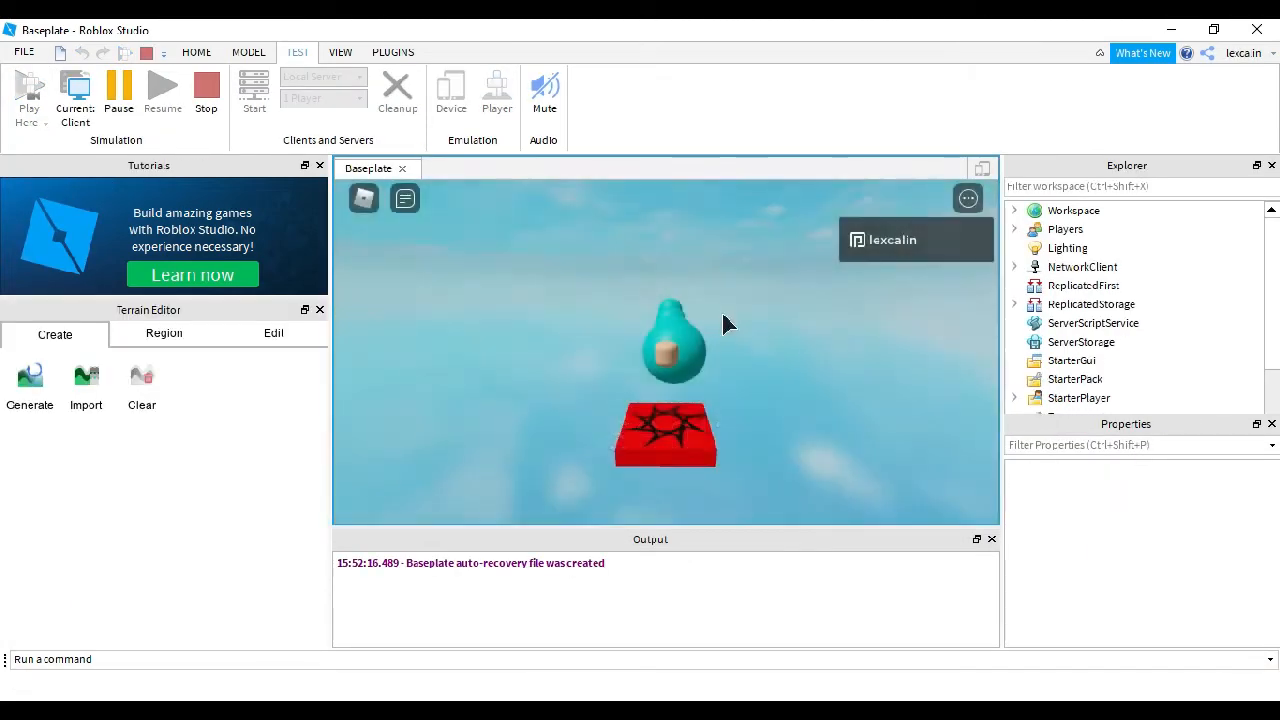
{"action": "key", "text": "w"}
{"action": "key", "text": "space"}
{"action": "key", "text": "space"}
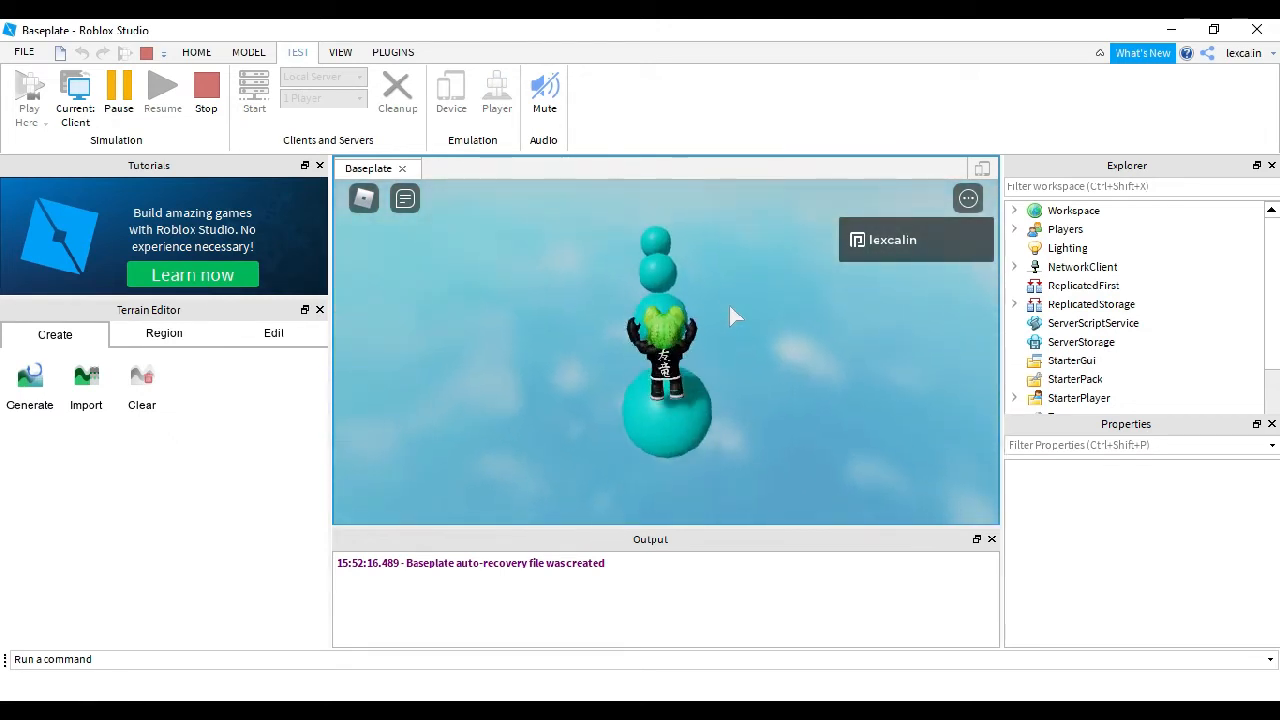
{"action": "key", "text": "w"}
{"action": "key", "text": "space"}
{"action": "key", "text": "space"}
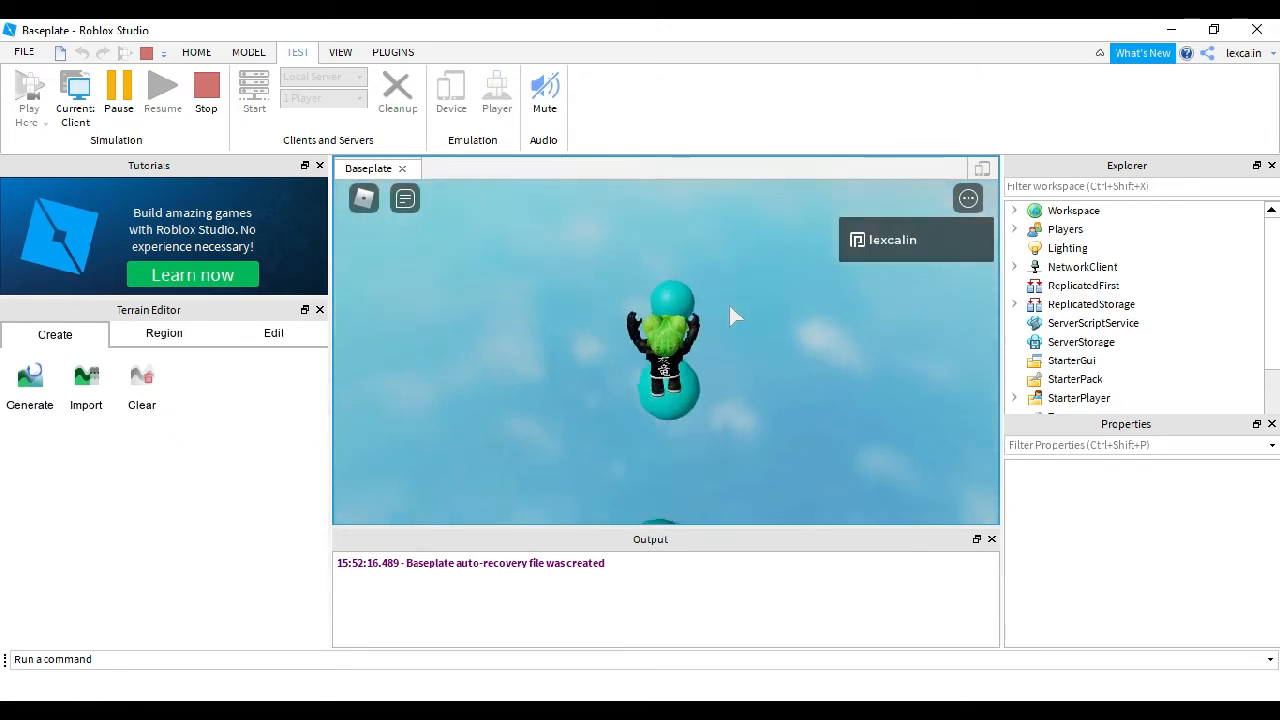
{"action": "left_click", "coordinate": [206, 90]}
Step: Move the third turquoise sphere slightly closer to the second one along the row
{"action": "right_click_drag", "start_coordinate": [737, 305], "coordinate": [666, 286]}
{"action": "left_click", "coordinate": [662, 288]}
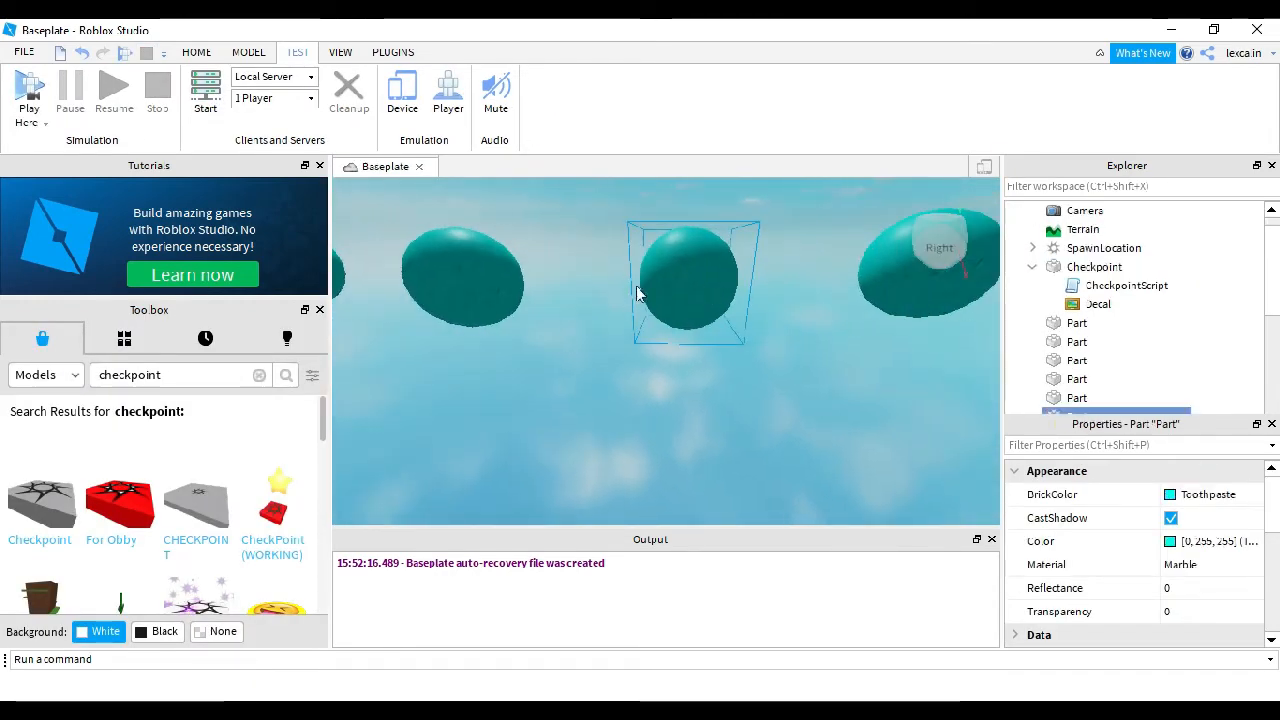
{"action": "left_click", "coordinate": [248, 52]}
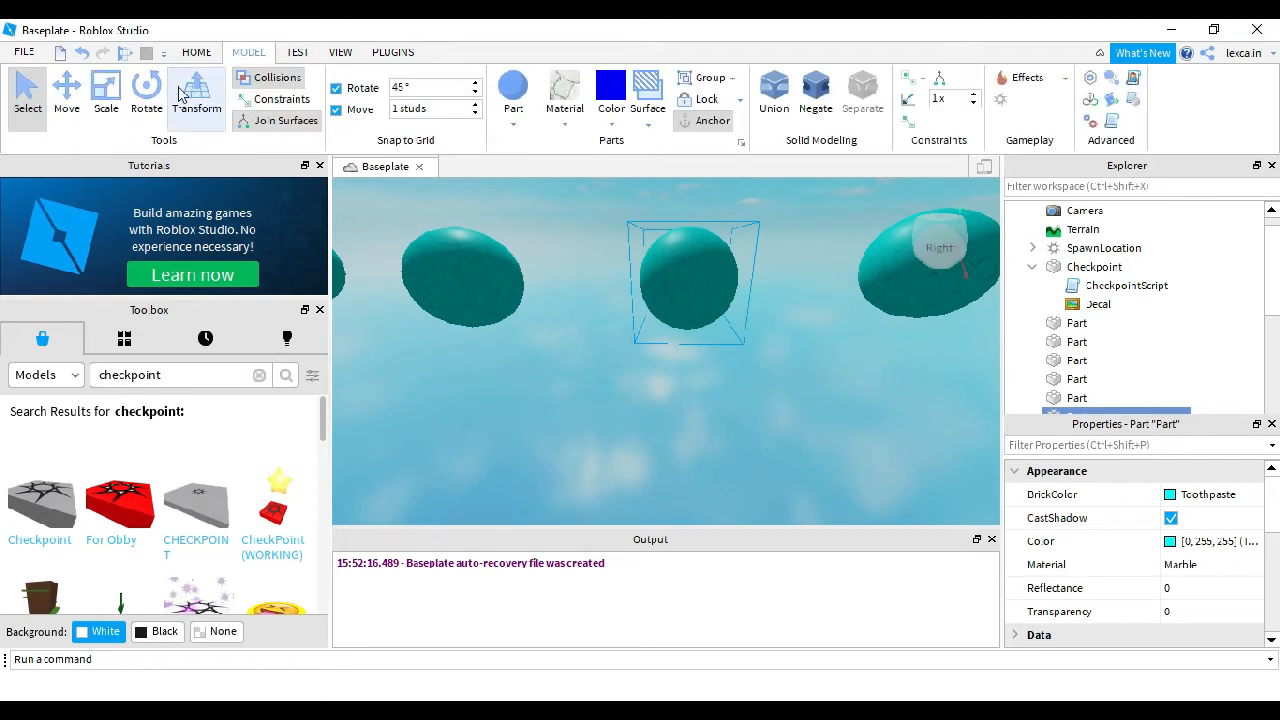
{"action": "left_click", "coordinate": [66, 92]}
{"action": "left_click_drag", "start_coordinate": [592, 283], "coordinate": [583, 282]}
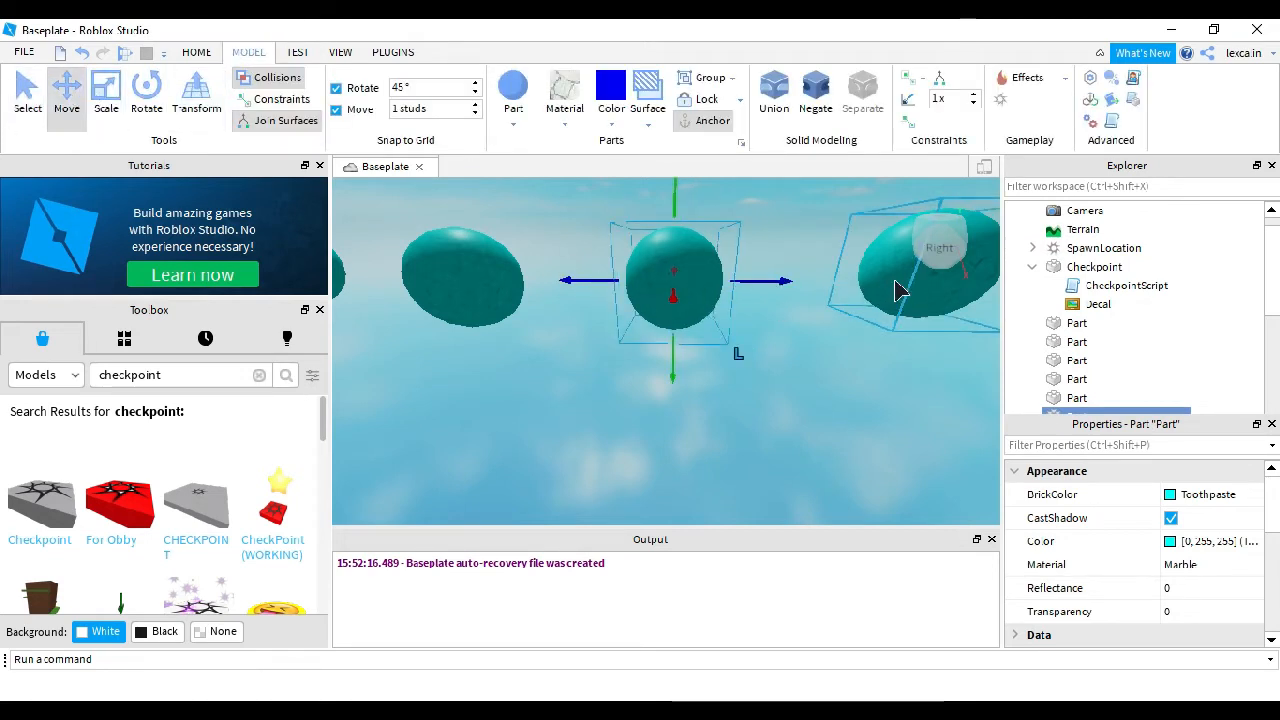
Step: Move the fourth turquoise sphere slightly closer to the third and lower it a little
{"action": "left_click_drag", "start_coordinate": [937, 305], "coordinate": [705, 277]}
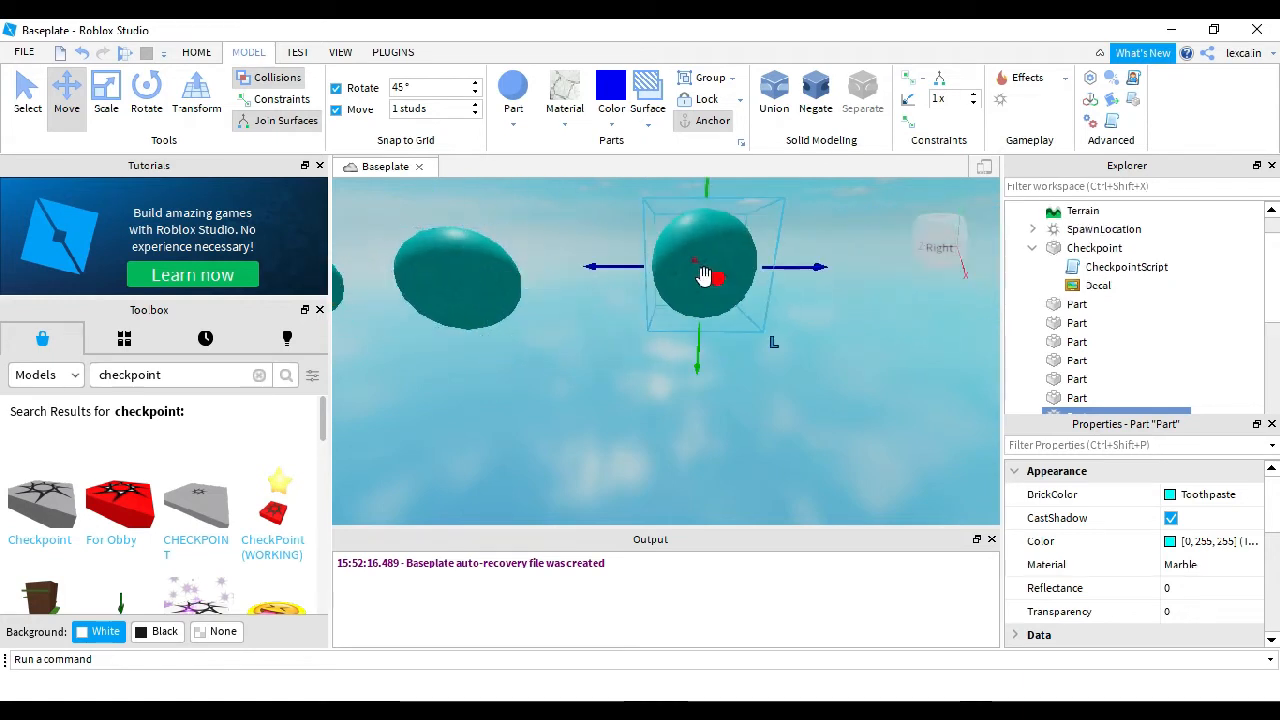
{"action": "left_click_drag", "start_coordinate": [617, 268], "coordinate": [602, 267]}
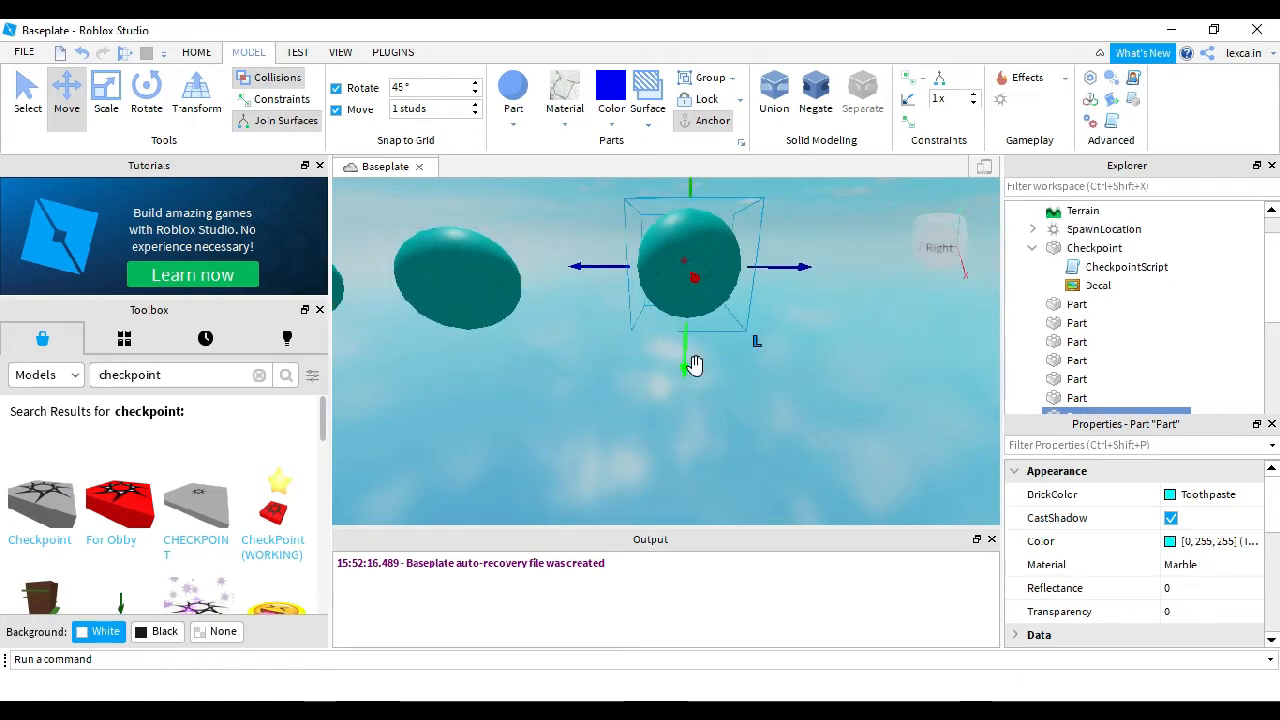
{"action": "left_click_drag", "start_coordinate": [688, 366], "coordinate": [686, 378]}
Step: Select and focus on the red checkpoint again, and start a Play Here playtest with the adjusted sphere spacing
{"action": "key", "text": "a"}
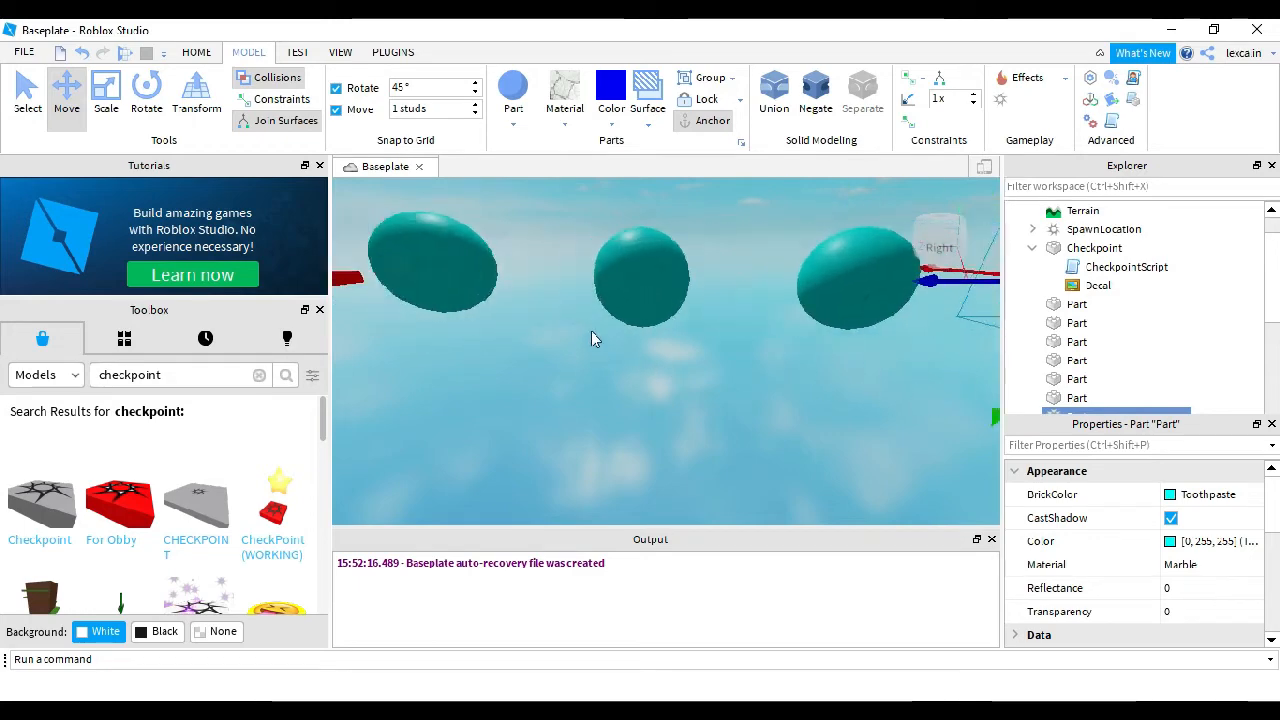
{"action": "left_click", "coordinate": [584, 282]}
{"action": "key", "text": "f"}
{"action": "right_click_drag", "start_coordinate": [626, 354], "coordinate": [623, 351]}
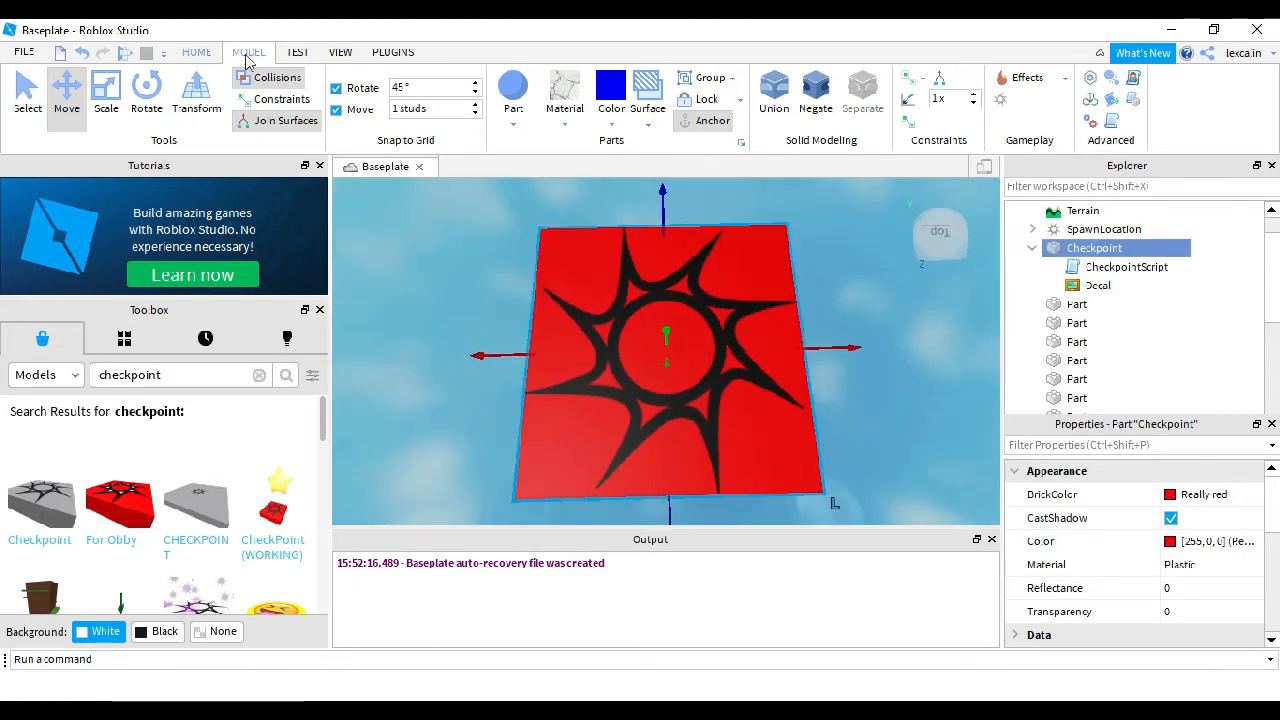
{"action": "left_click", "coordinate": [297, 52]}
{"action": "left_click", "coordinate": [30, 118]}
{"action": "left_click", "coordinate": [40, 164]}
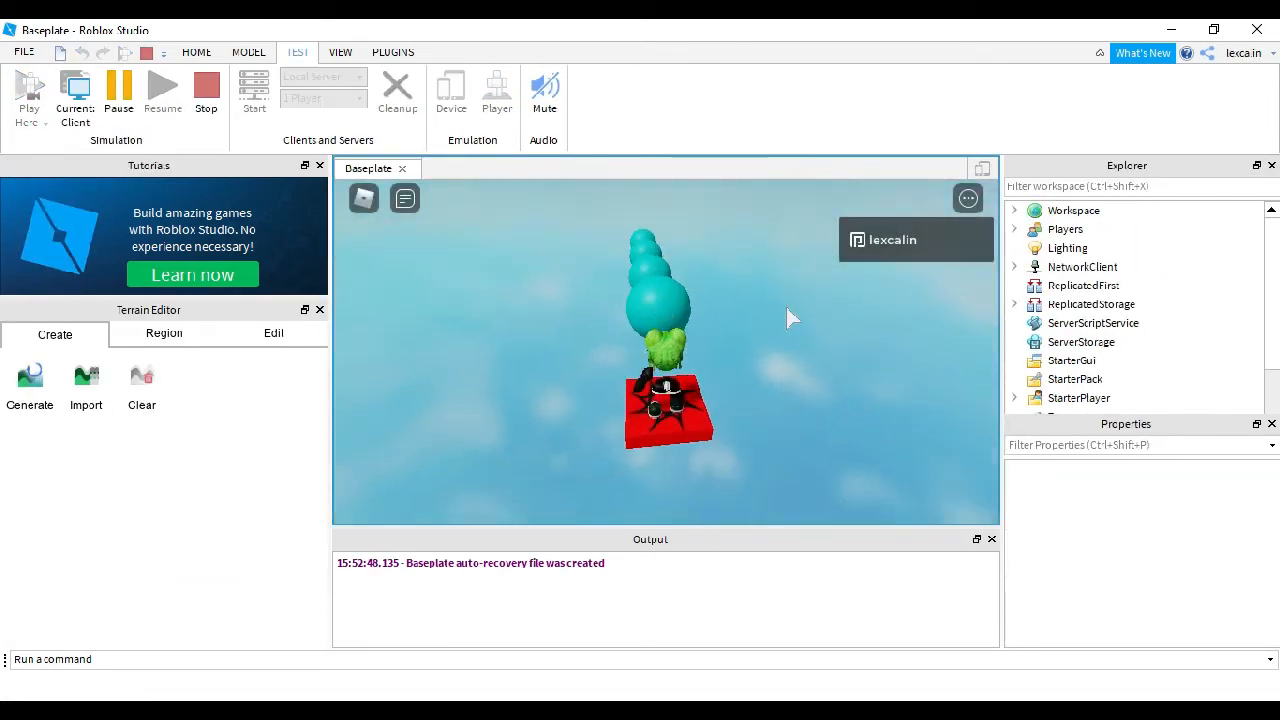
Step: Test the jumps from the checkpoint along the adjusted turquoise spheres, and stop the playtest
{"action": "key", "text": "w"}
{"action": "key", "text": "space"}
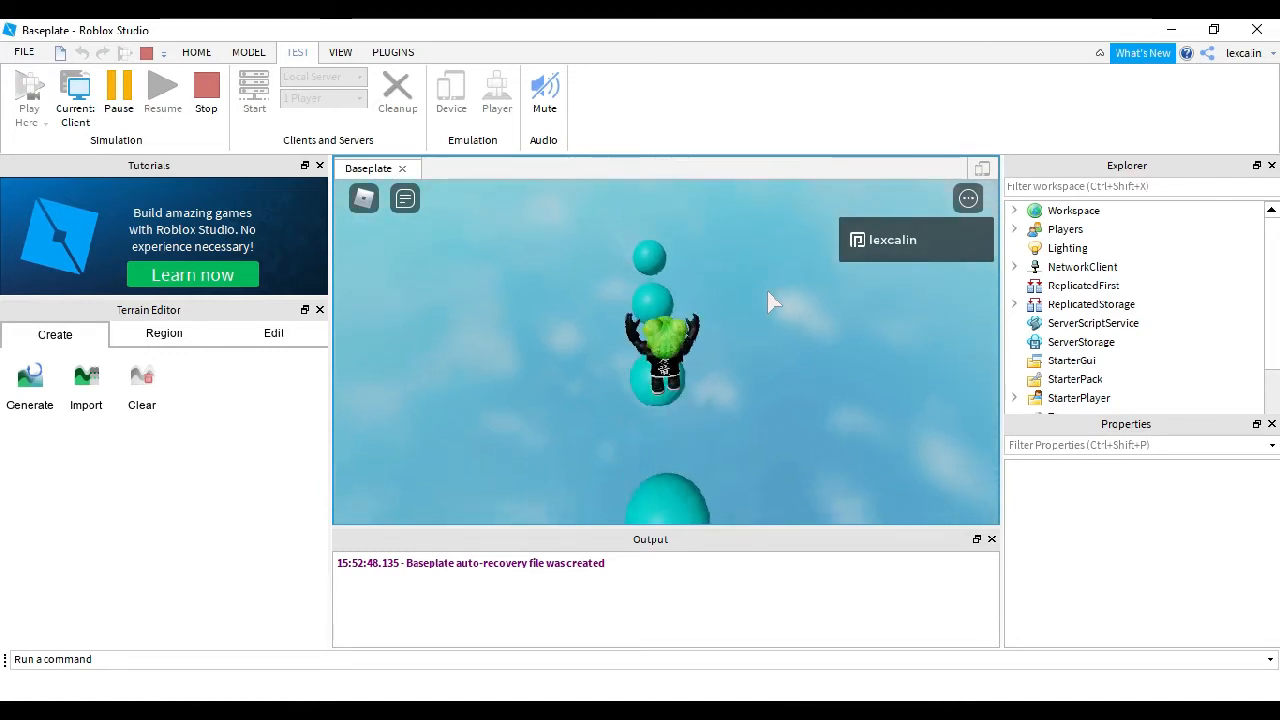
{"action": "key", "text": "w"}
{"action": "key", "text": "space"}
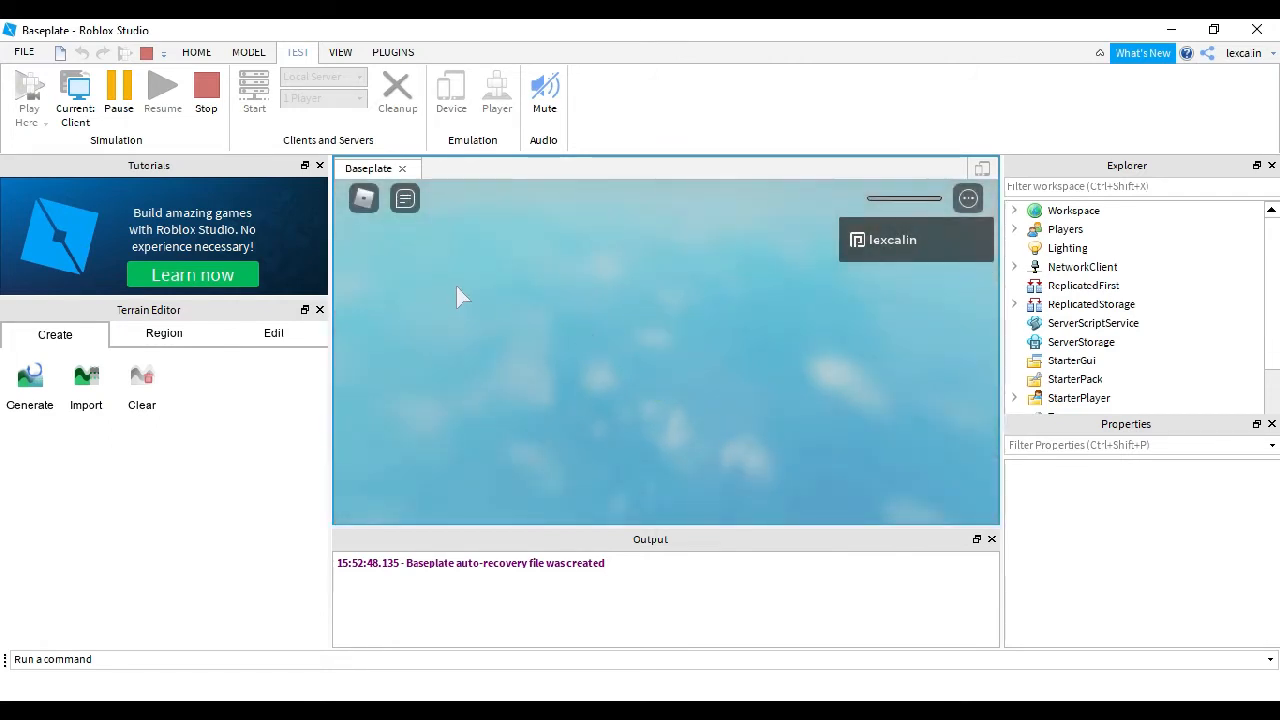
{"action": "left_click", "coordinate": [206, 90]}
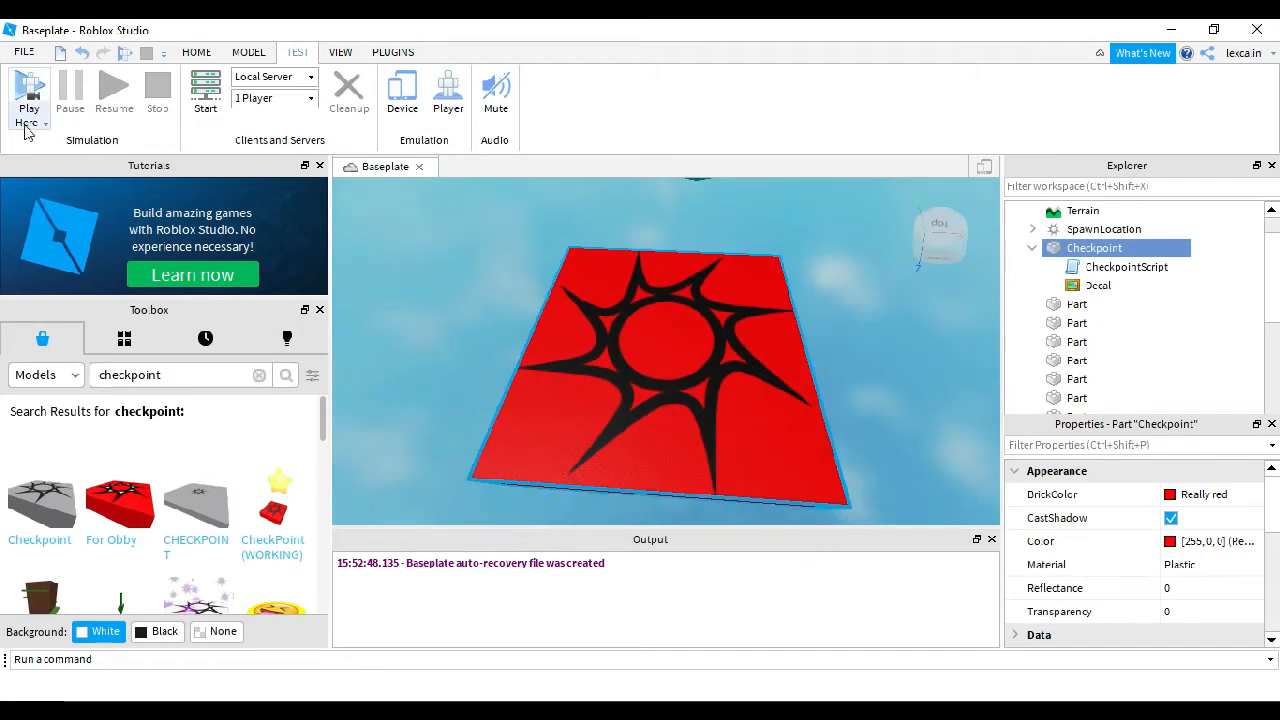
Step: Playtest once more from the checkpoint, cross to the last turquoise sphere, and stop the playtest
{"action": "left_click", "coordinate": [28, 123]}
{"action": "left_click", "coordinate": [46, 183]}
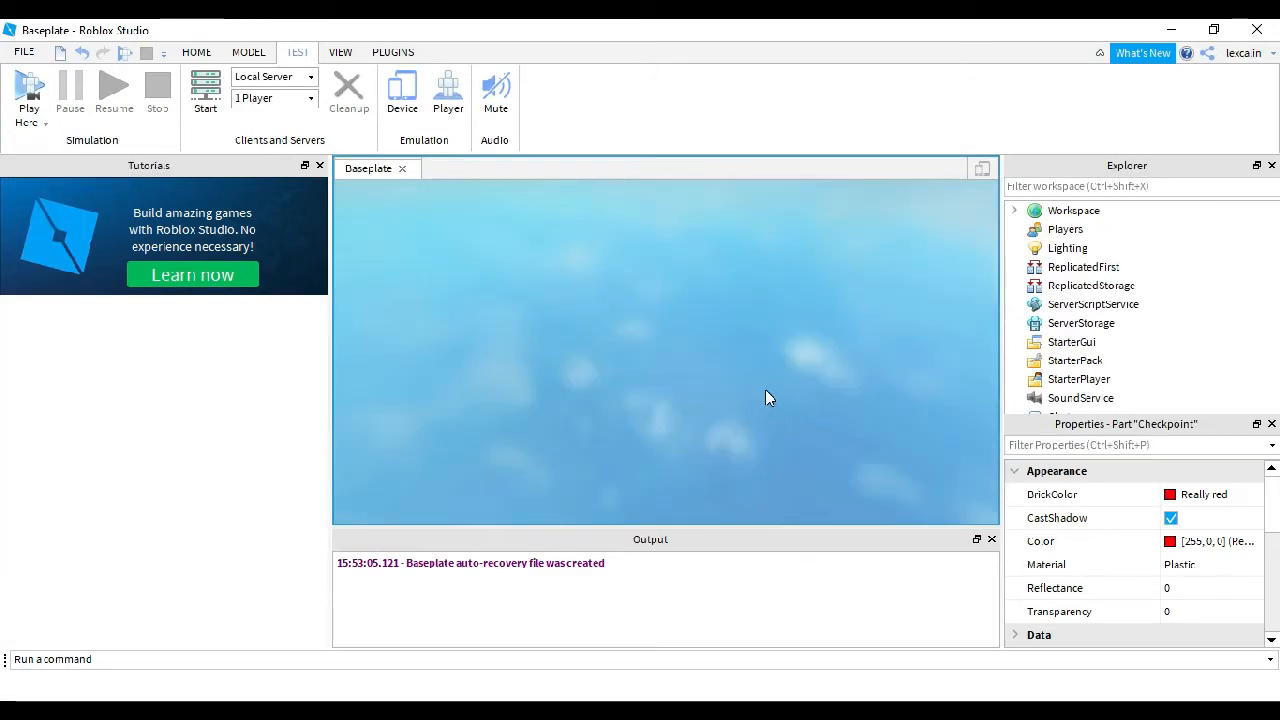
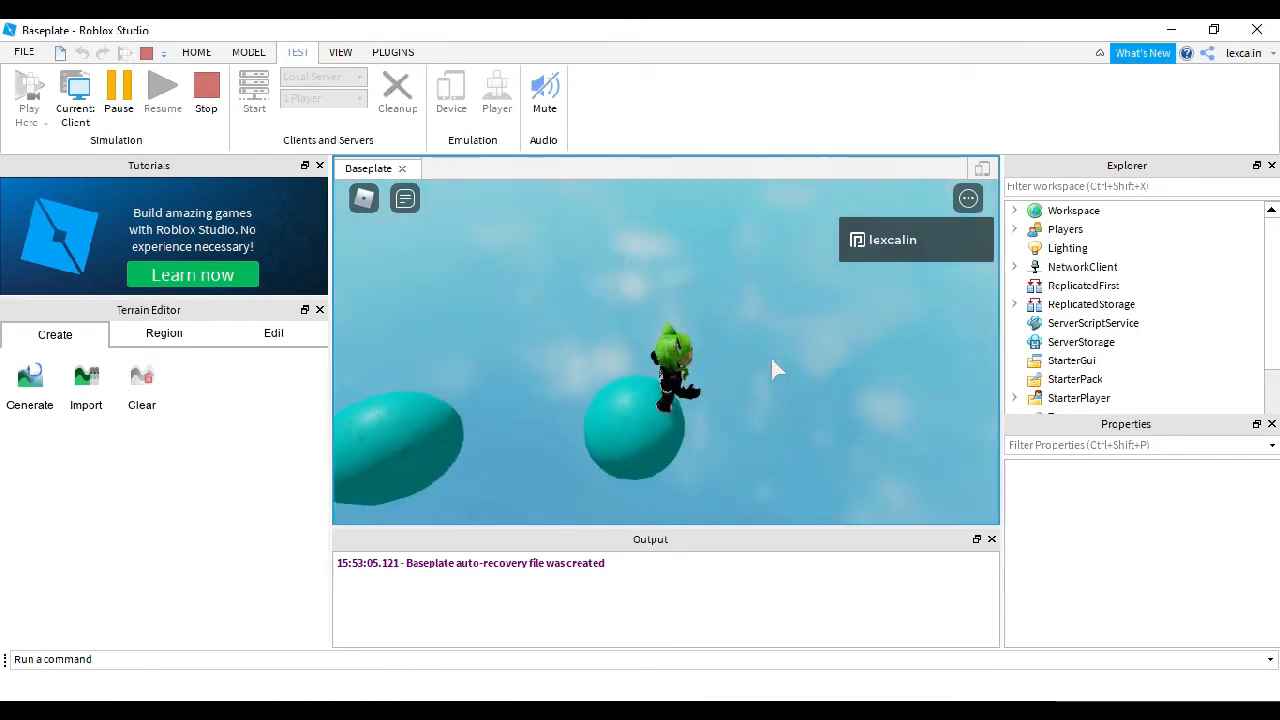
{"action": "left_click", "coordinate": [204, 119]}
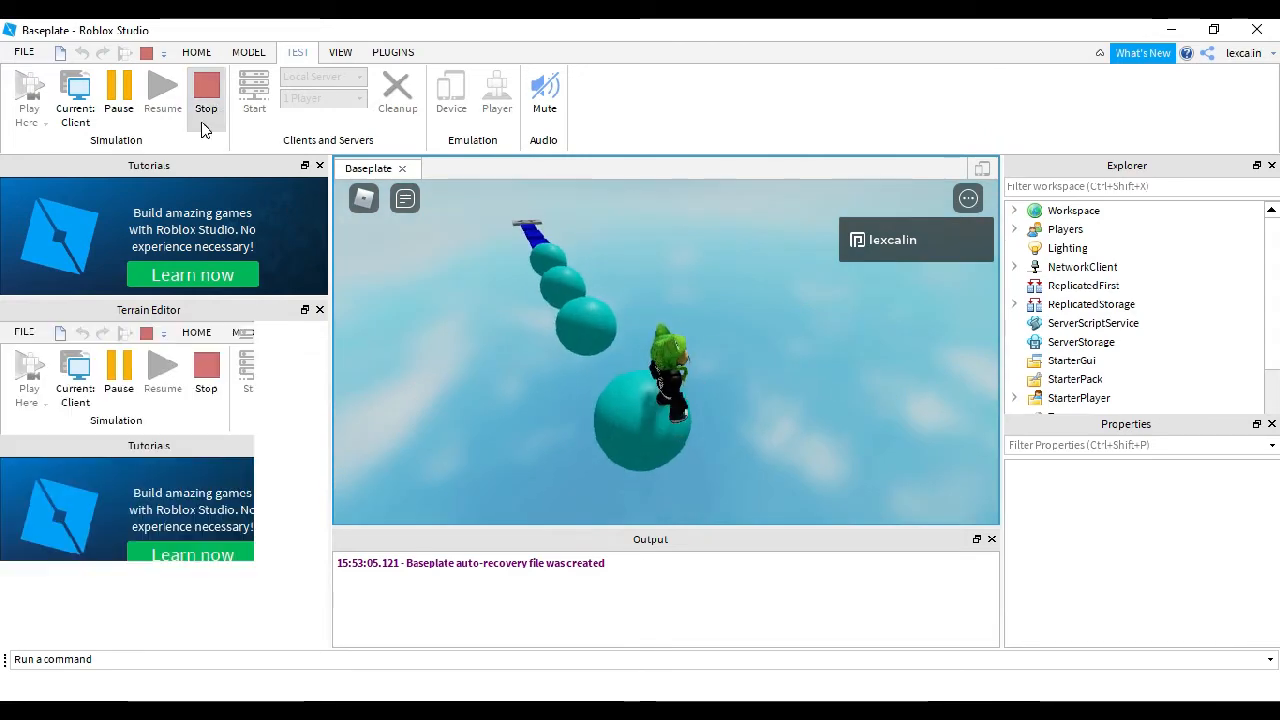
Step: Duplicate the red checkpoint and place the copy just beyond the fourth turquoise sphere at the end of the row
{"action": "right_click_drag", "start_coordinate": [752, 330], "coordinate": [755, 338]}
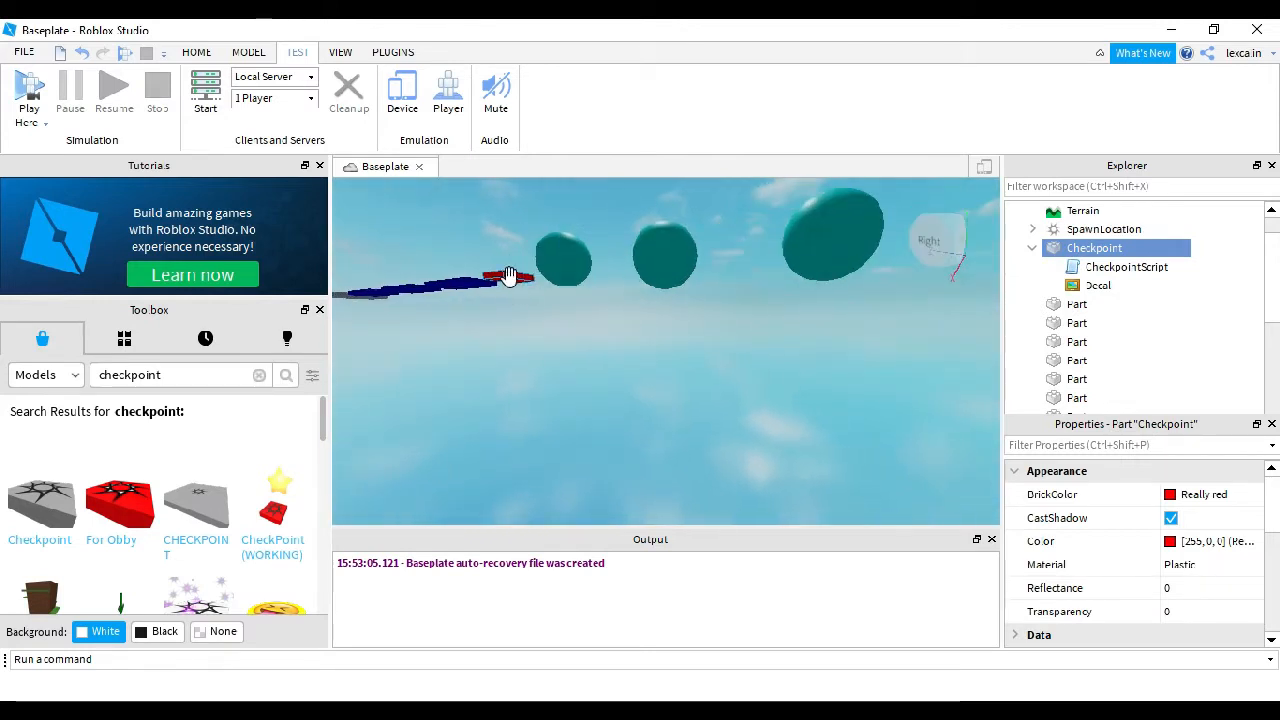
{"action": "key", "text": "ctrl+d"}
{"action": "left_click_drag", "start_coordinate": [502, 266], "coordinate": [714, 363]}
{"action": "key", "text": "w"}
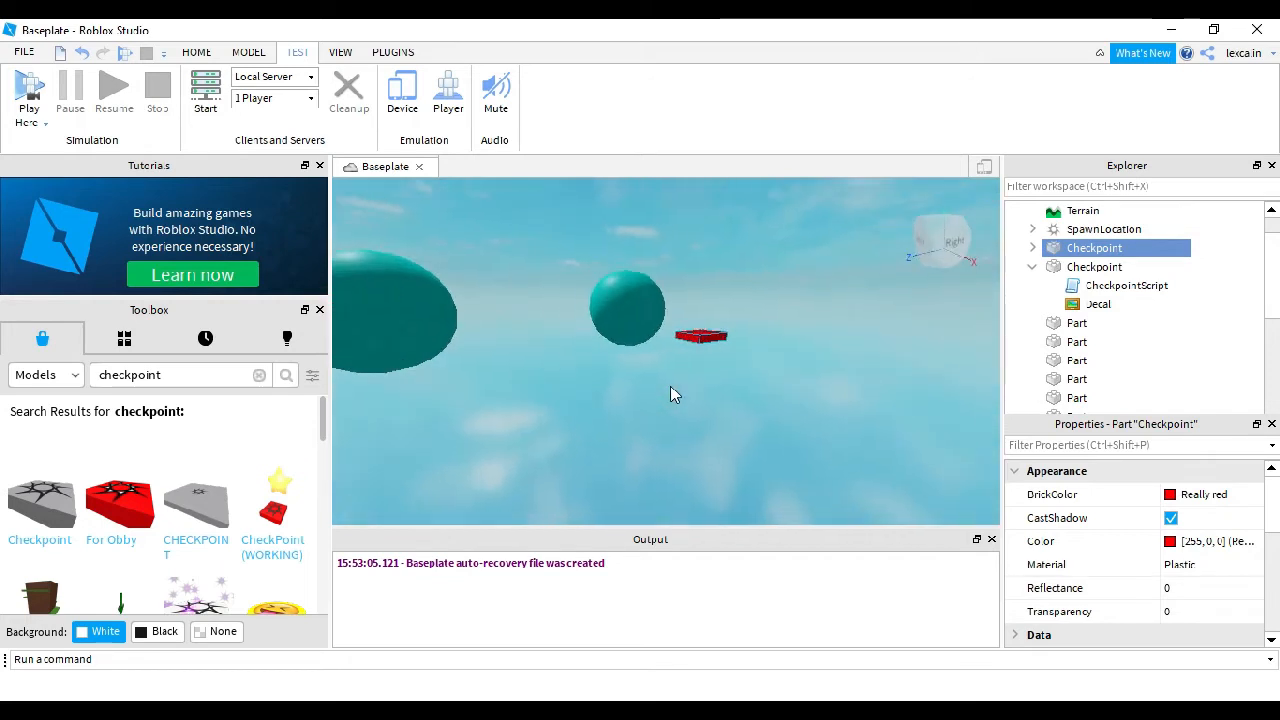
{"action": "key", "text": "s"}
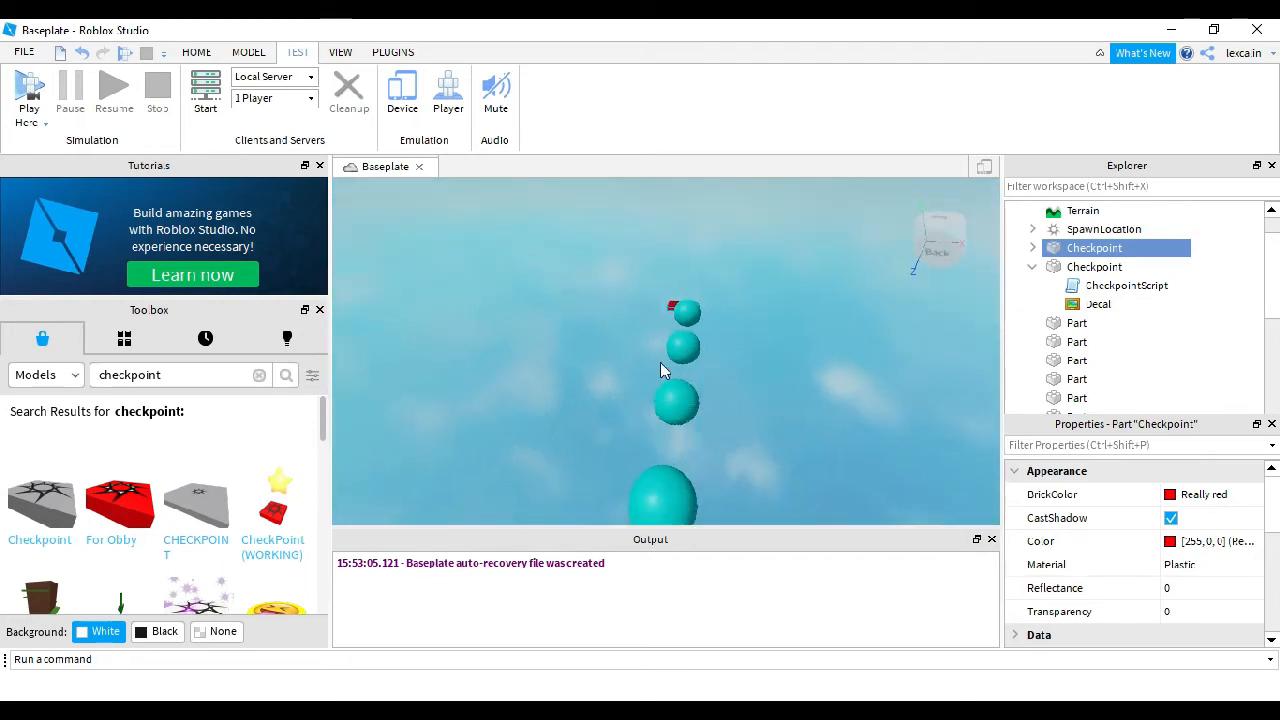
Step: Move the new red checkpoint to adjust its alignment with the turquoise sphere row and its gap from the last sphere
{"action": "key", "text": "f"}
{"action": "right_click_drag", "start_coordinate": [729, 297], "coordinate": [729, 298]}
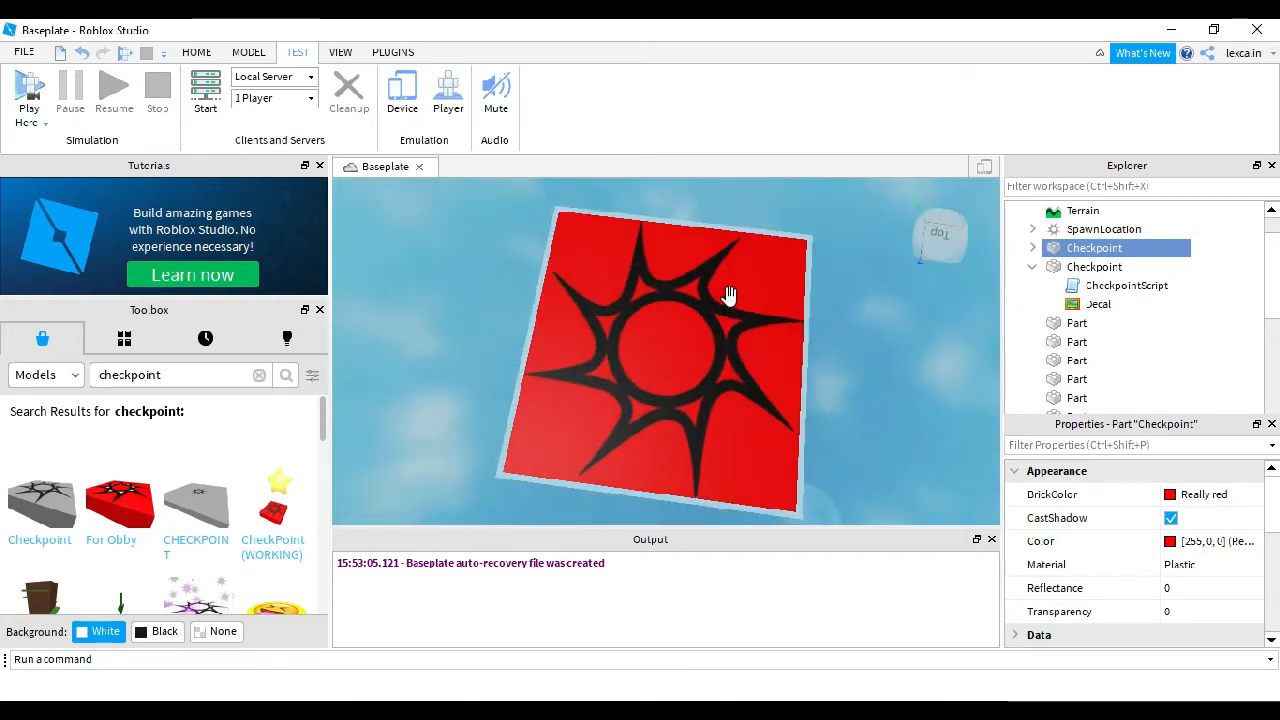
{"action": "scroll", "coordinate": [731, 300], "scroll_direction": "down", "scroll_amount": 6}
{"action": "left_click", "coordinate": [678, 339]}
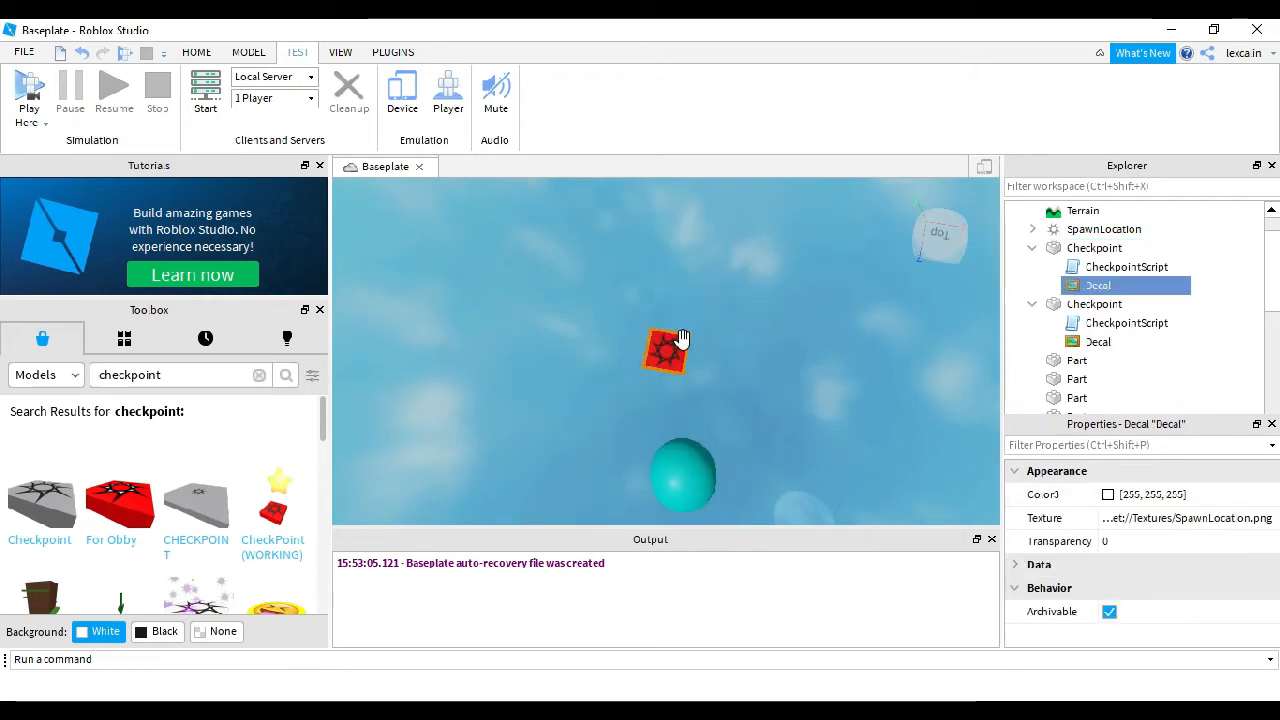
{"action": "left_click", "coordinate": [247, 52]}
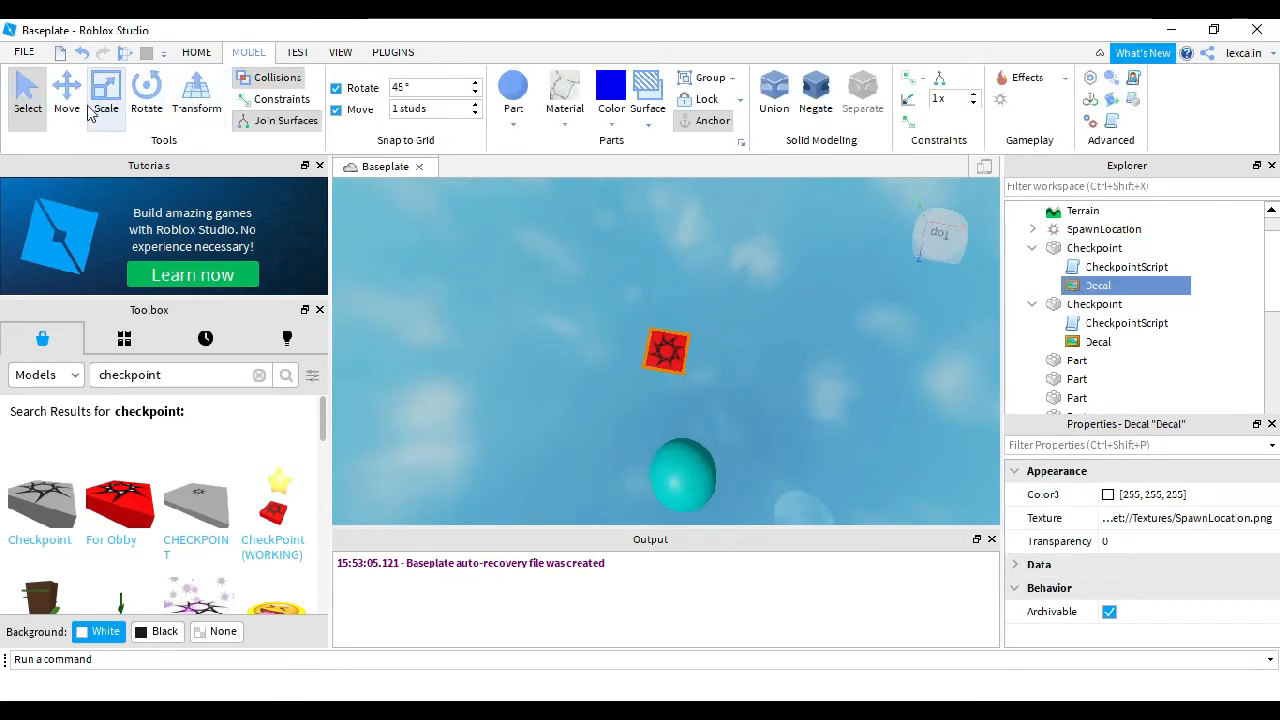
{"action": "left_click", "coordinate": [655, 342]}
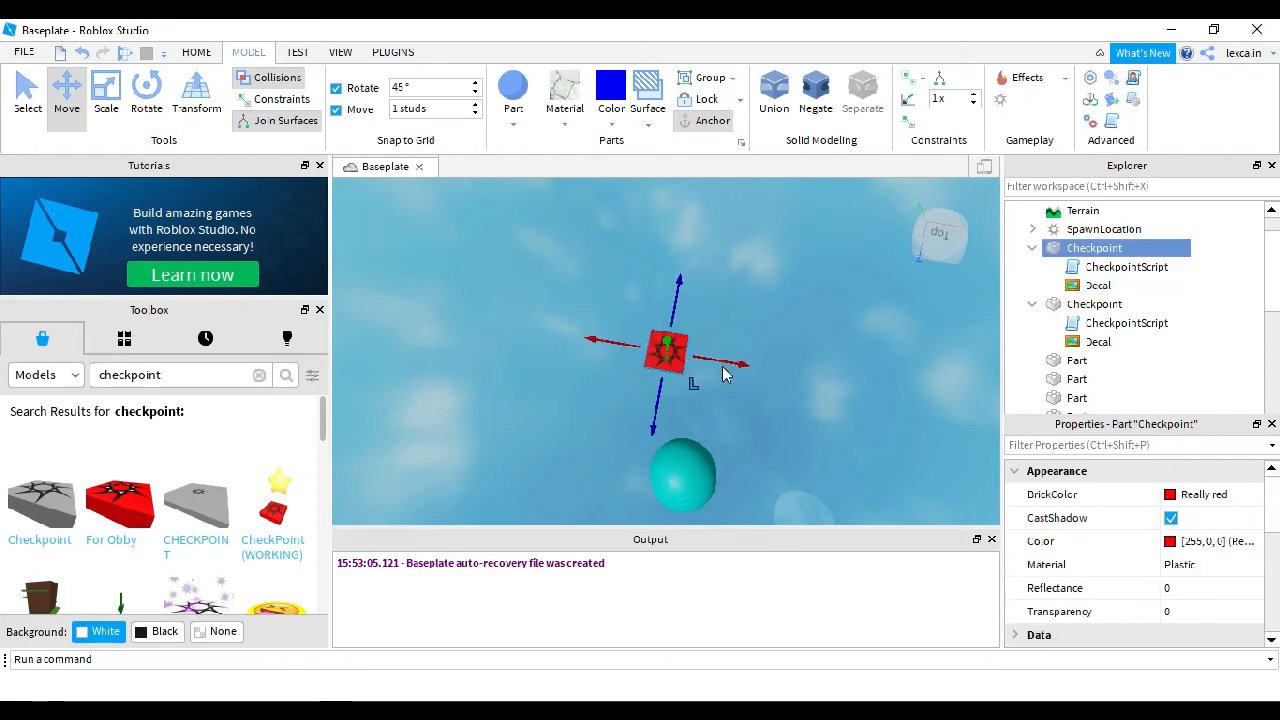
{"action": "mouse_move", "coordinate": [720, 363]}
{"action": "left_mouse_down"}
{"action": "mouse_move", "coordinate": [751, 361]}
{"action": "mouse_move", "coordinate": [711, 347]}
{"action": "left_mouse_up"}
{"action": "right_click_drag", "start_coordinate": [758, 420], "coordinate": [758, 420]}
{"action": "left_click_drag", "start_coordinate": [651, 414], "coordinate": [634, 405]}
{"action": "right_click_drag", "start_coordinate": [837, 454], "coordinate": [837, 454]}
{"action": "left_click", "coordinate": [746, 349]}
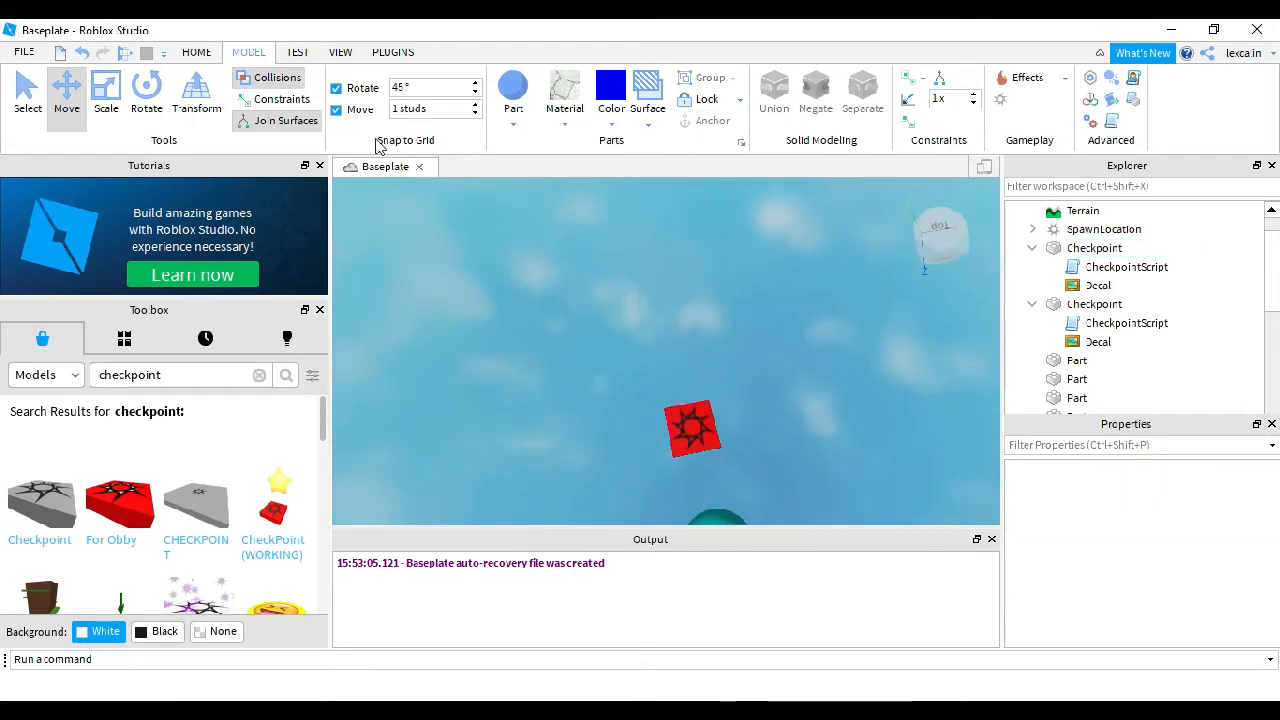
Step: Insert a new block part just beyond the new red checkpoint
{"action": "left_click", "coordinate": [296, 55]}
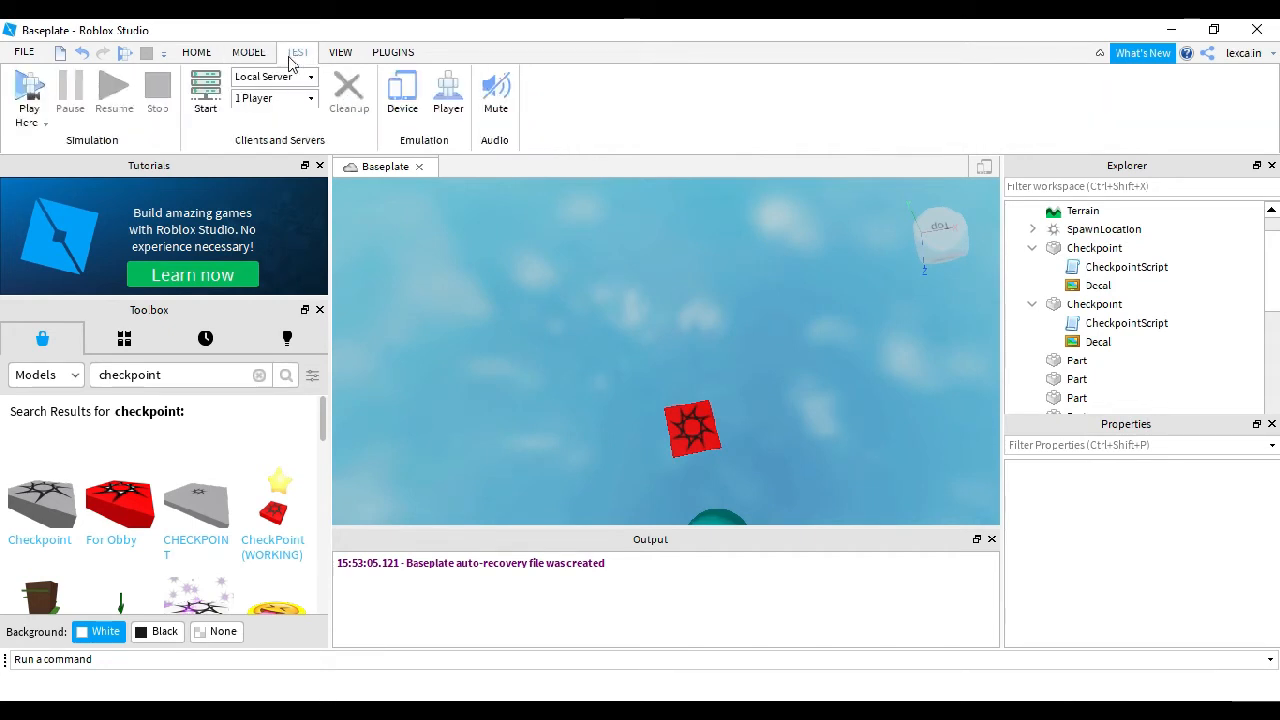
{"action": "left_click", "coordinate": [250, 53]}
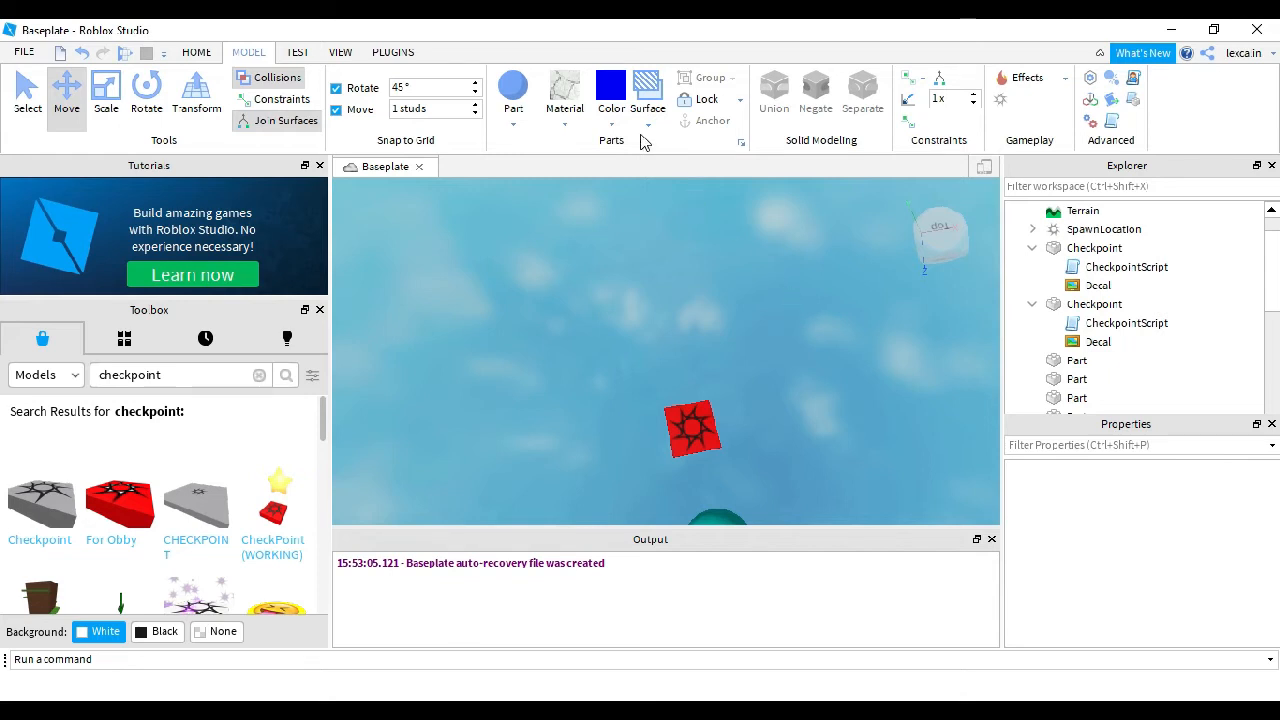
{"action": "left_click", "coordinate": [513, 118]}
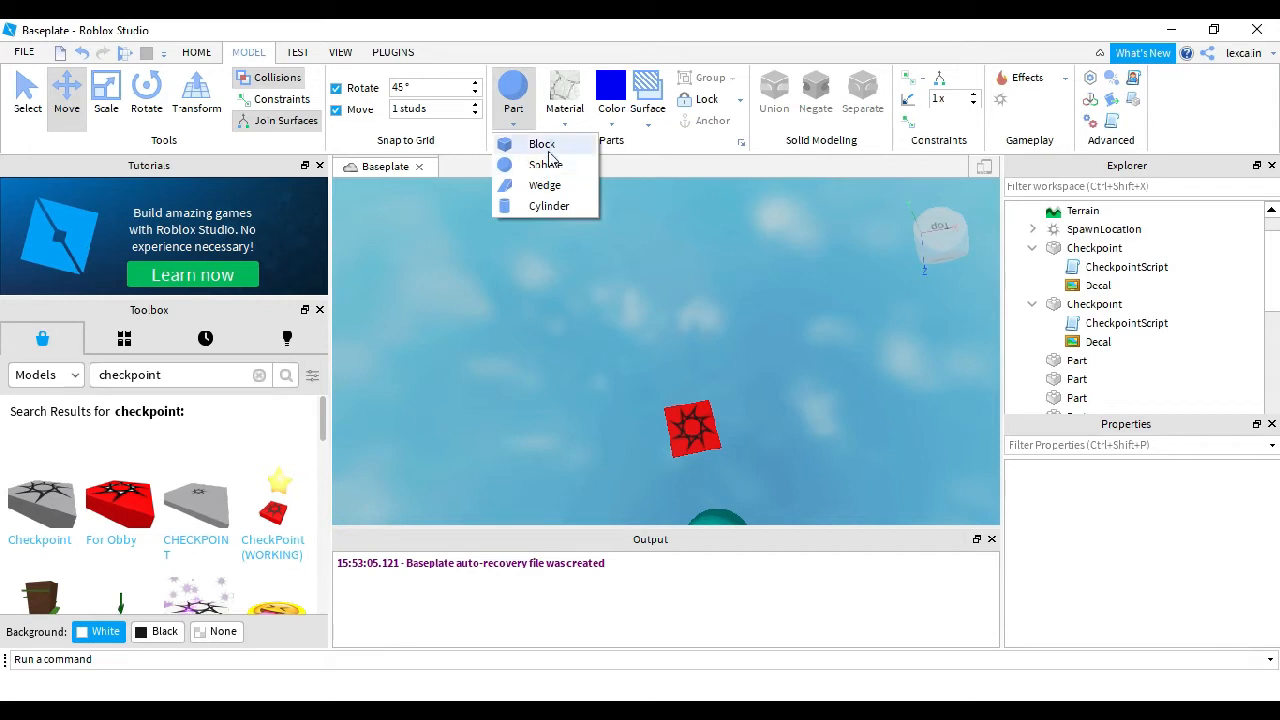
{"action": "left_click", "coordinate": [542, 145]}
{"action": "right_click_drag", "start_coordinate": [723, 278], "coordinate": [723, 278]}
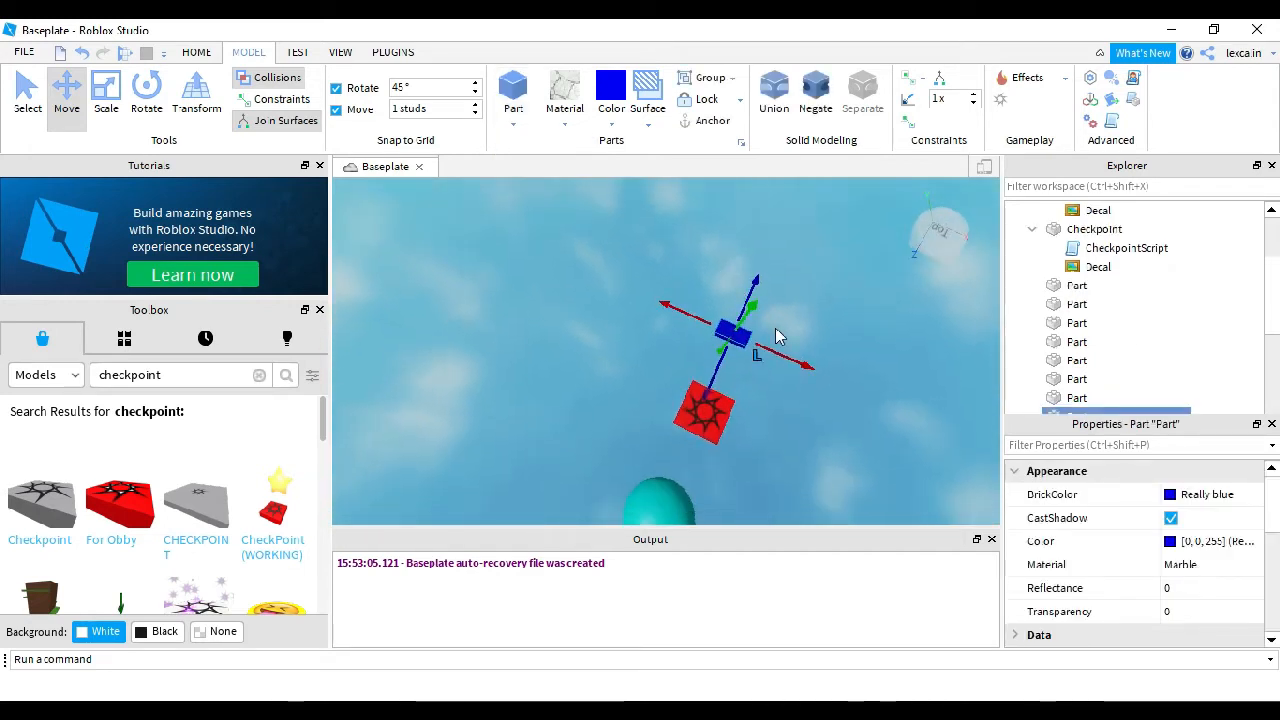
Step: Scale the new blue block wider and much longer into a large rectangular platform extending away from the checkpoint
{"action": "left_click_drag", "start_coordinate": [793, 364], "coordinate": [861, 387]}
{"action": "left_click", "coordinate": [106, 95]}
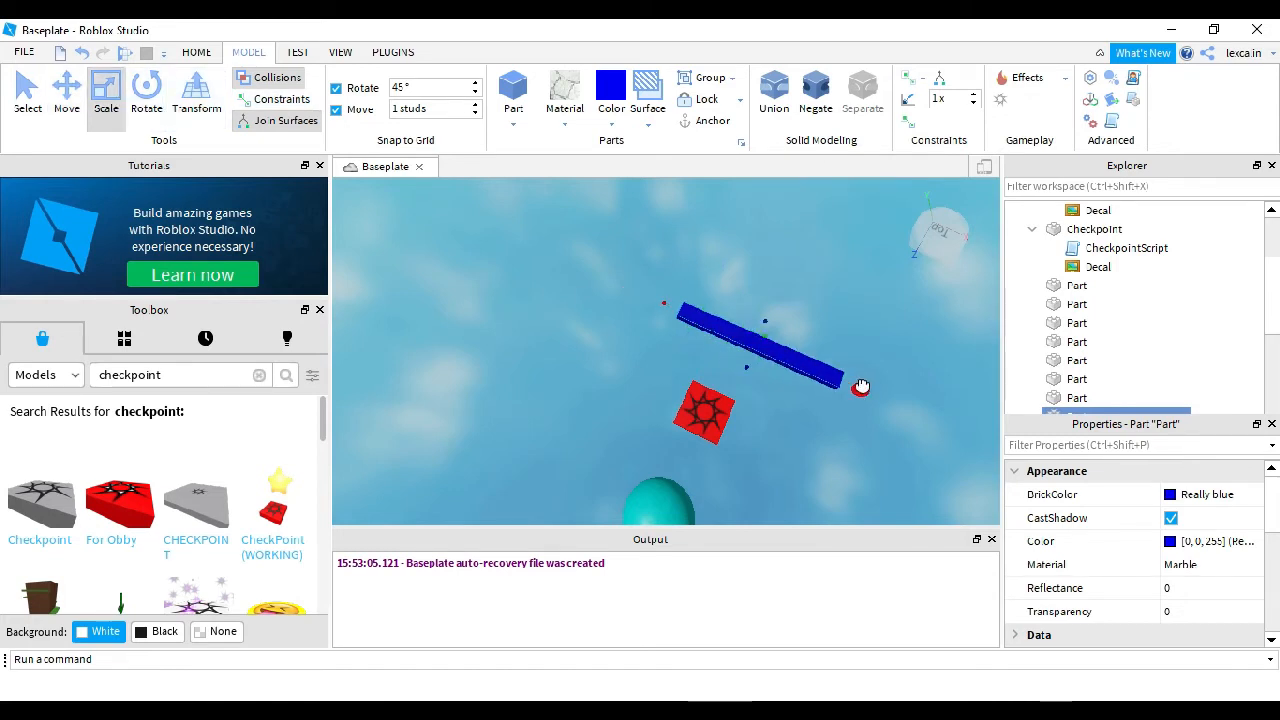
{"action": "right_click_drag", "start_coordinate": [860, 335], "coordinate": [860, 335]}
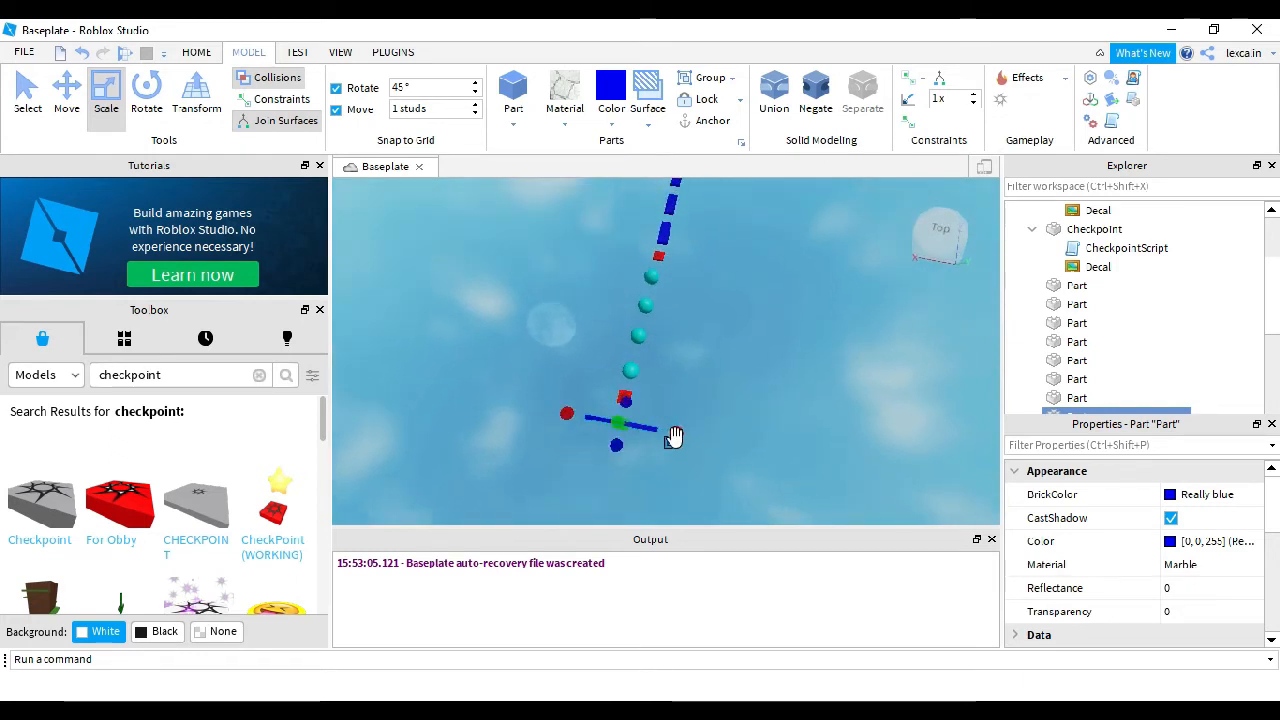
{"action": "right_click_drag", "start_coordinate": [750, 424], "coordinate": [750, 424]}
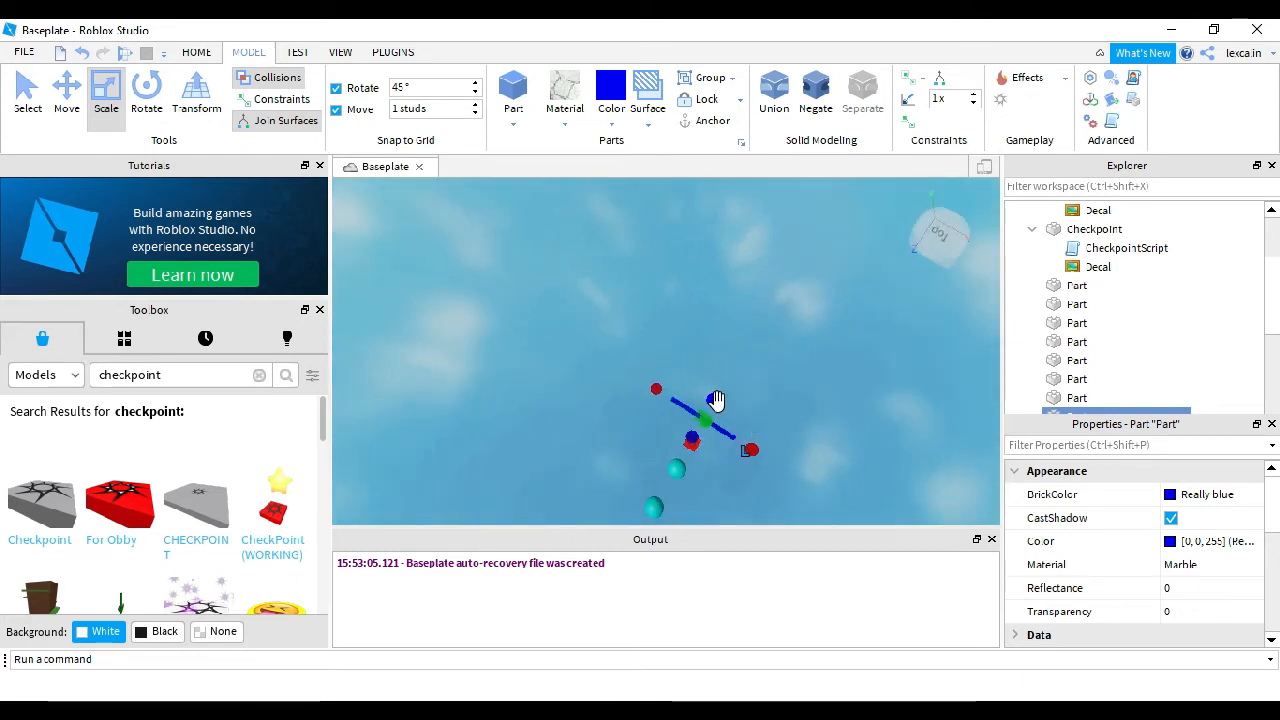
{"action": "left_click_drag", "start_coordinate": [716, 400], "coordinate": [826, 266]}
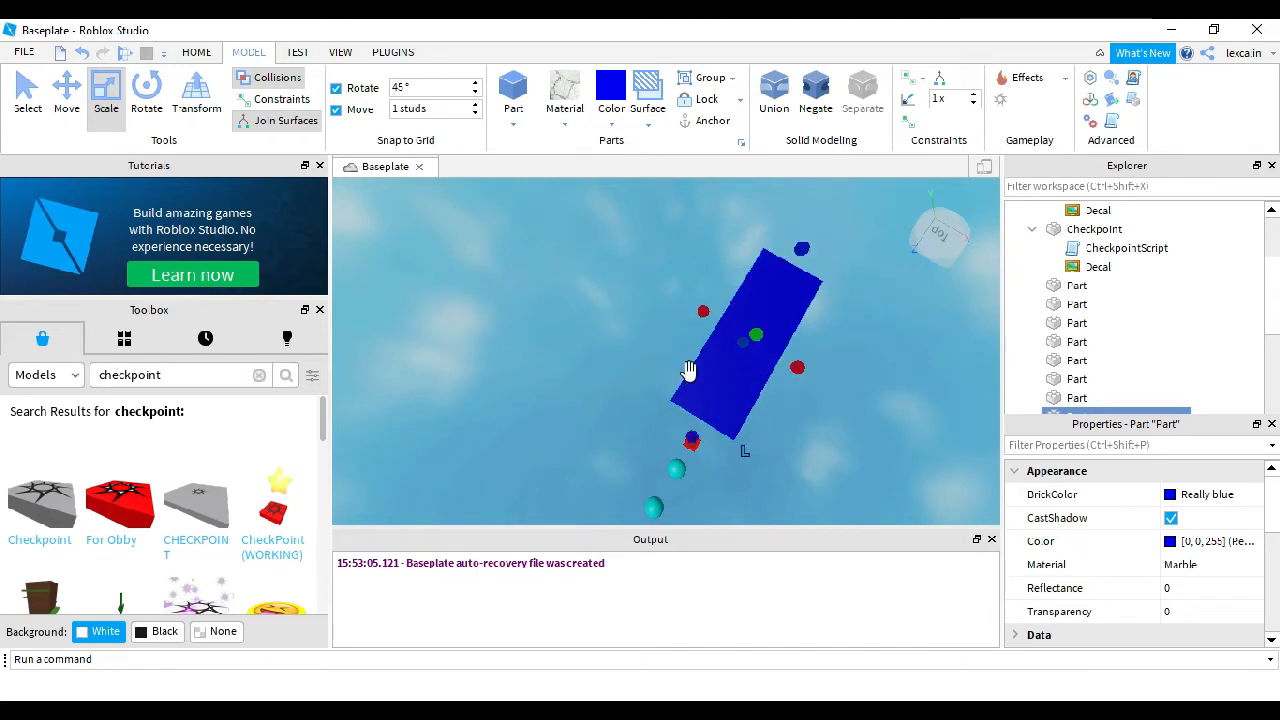
Step: Move the large blue platform to adjust its position beyond the new checkpoint
{"action": "left_click", "coordinate": [66, 95]}
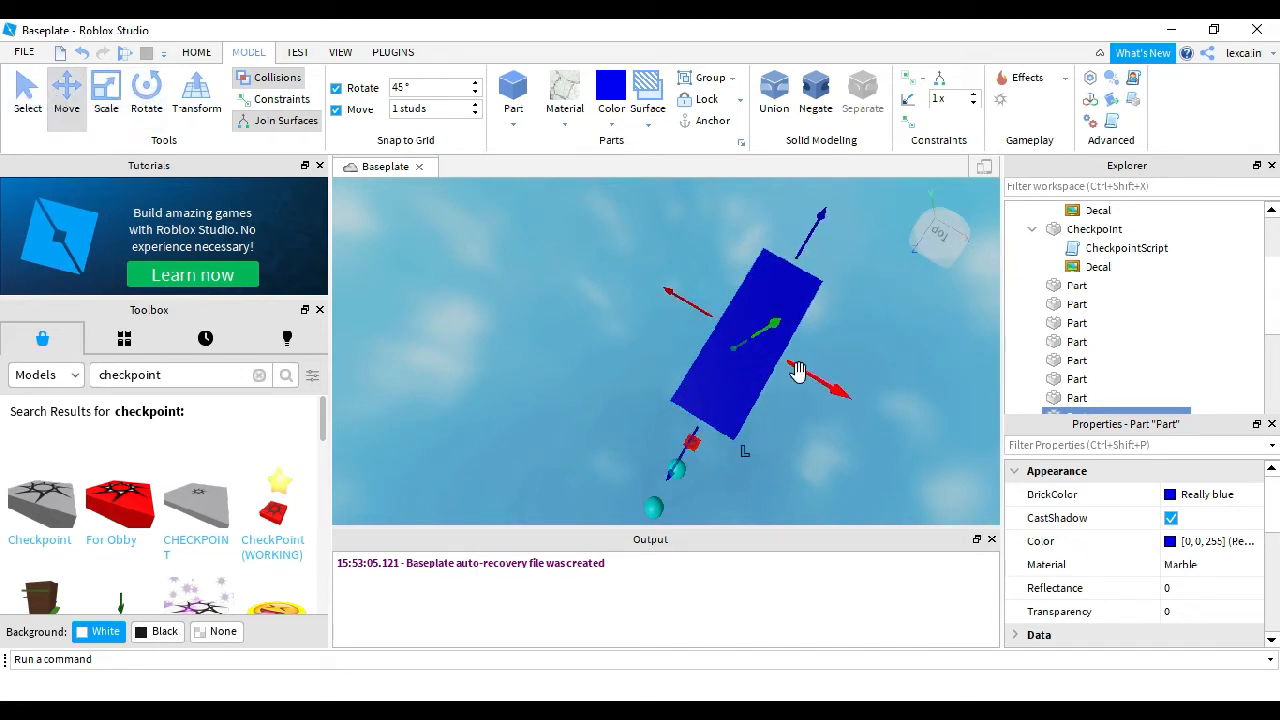
Step: Nudge the blue platform sideways so it lines up with the red checkpoint in front of it
{"action": "left_click_drag", "start_coordinate": [817, 376], "coordinate": [820, 382]}
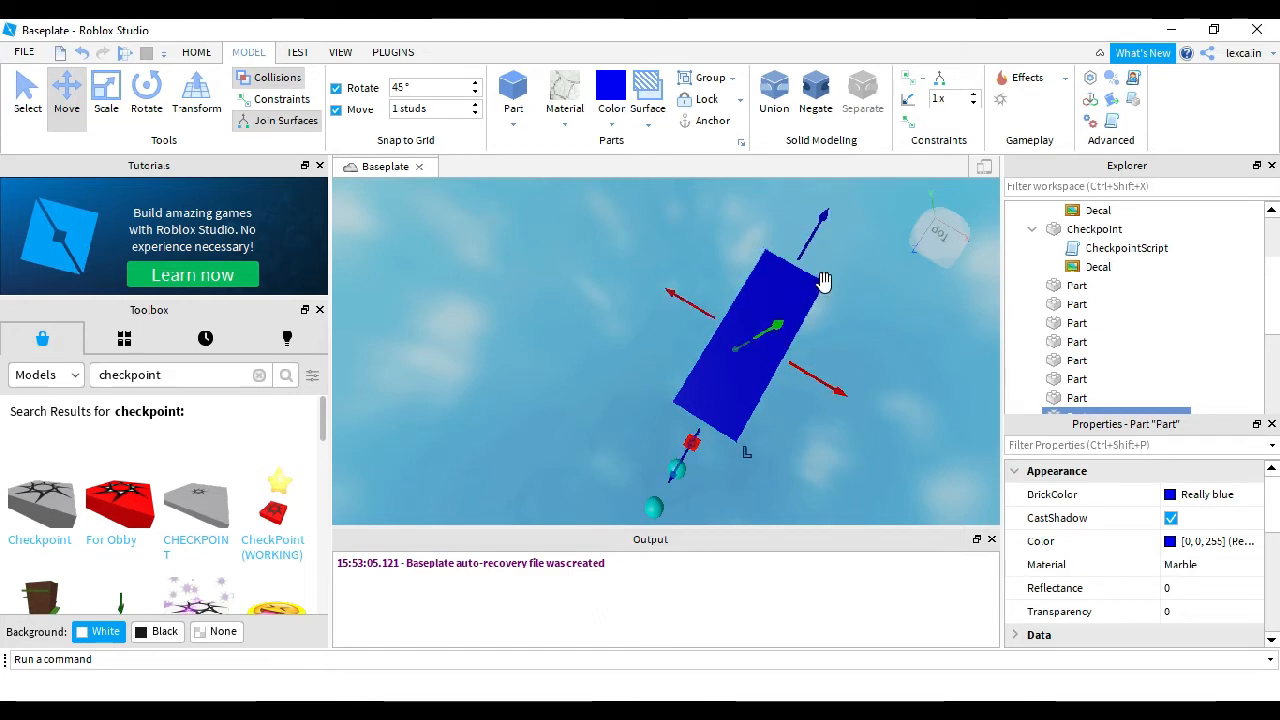
{"action": "right_click_drag", "start_coordinate": [835, 280], "coordinate": [835, 280]}
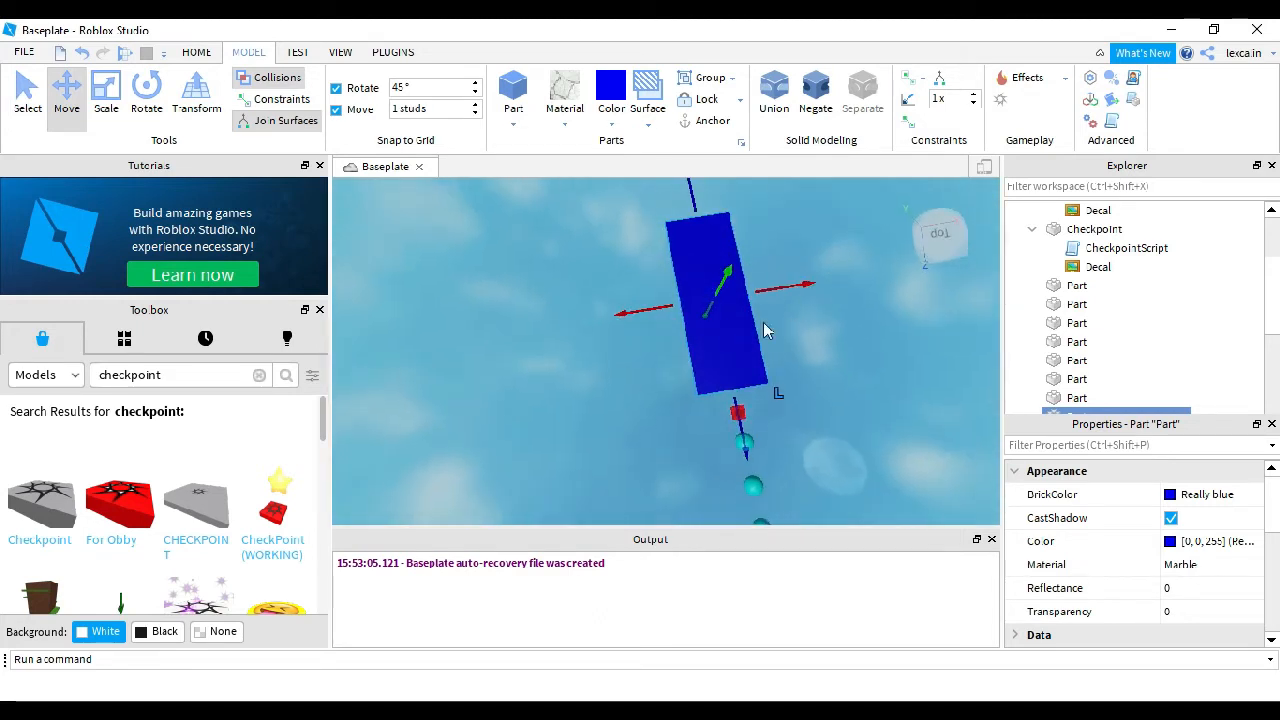
{"action": "right_click_drag", "start_coordinate": [737, 330], "coordinate": [737, 330]}
{"action": "right_click_drag", "start_coordinate": [738, 410], "coordinate": [741, 410]}
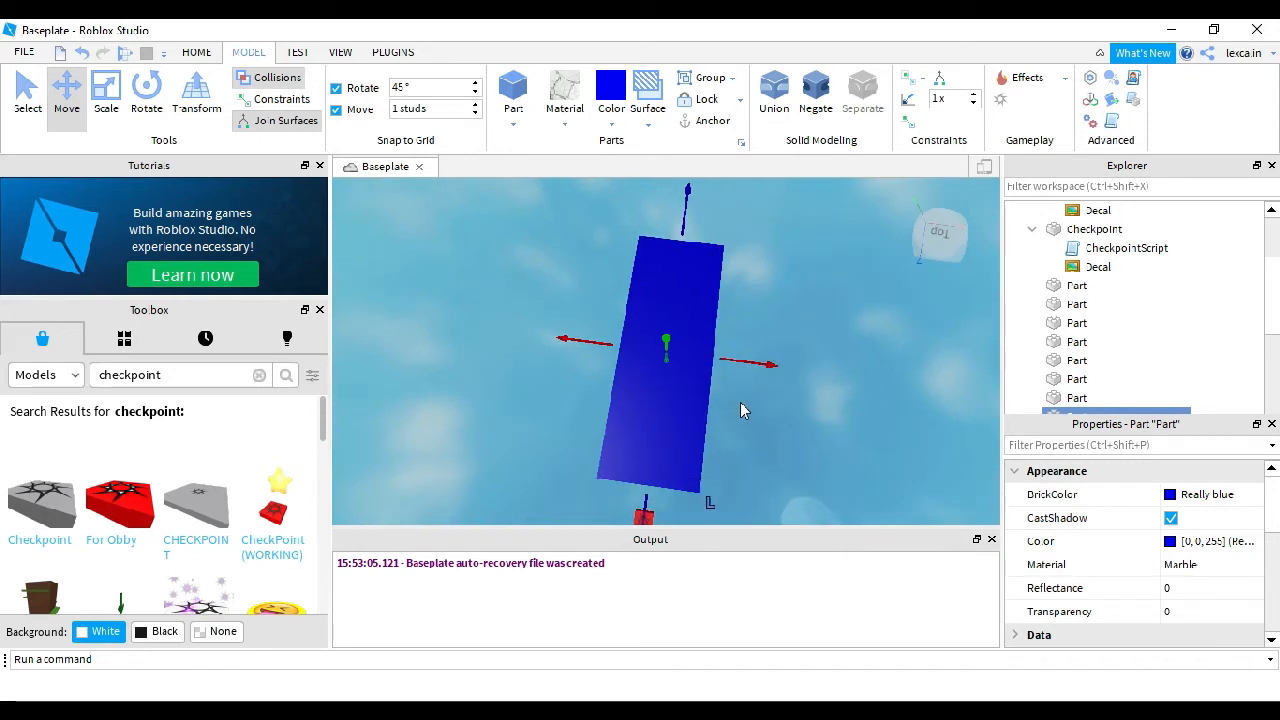
Step: Search the model library for "kill block" and place the Killing Part on the near end of the blue platform
{"action": "left_click", "coordinate": [170, 380]}
{"action": "type", "text": "kill bloc"}
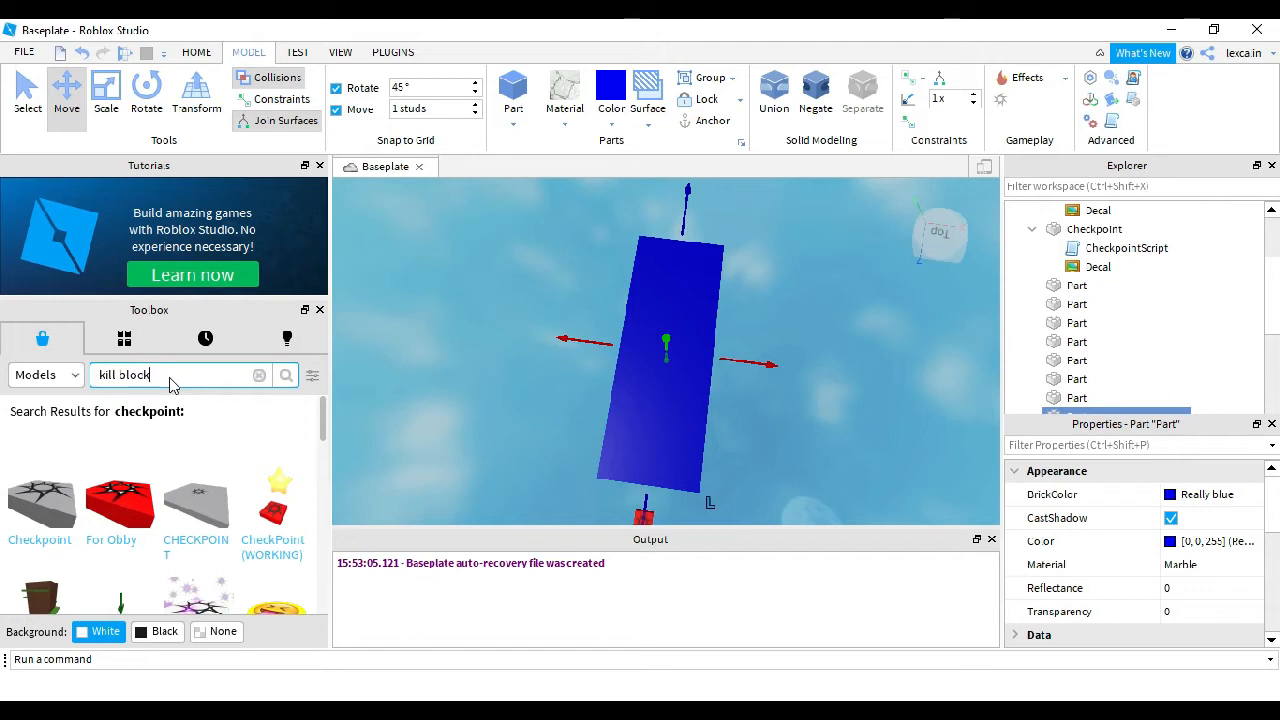
{"action": "type", "text": "k"}
{"action": "key", "text": "Return"}
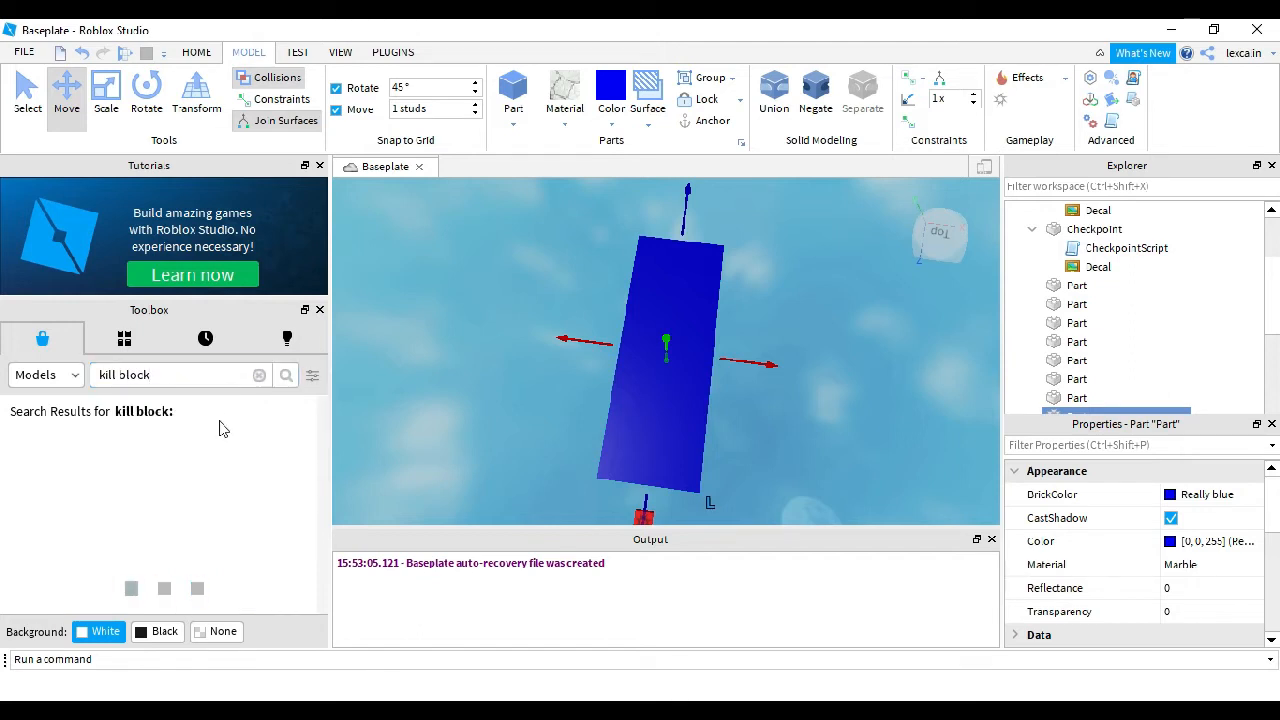
{"action": "scroll", "coordinate": [163, 484], "scroll_direction": "down", "scroll_amount": 2}
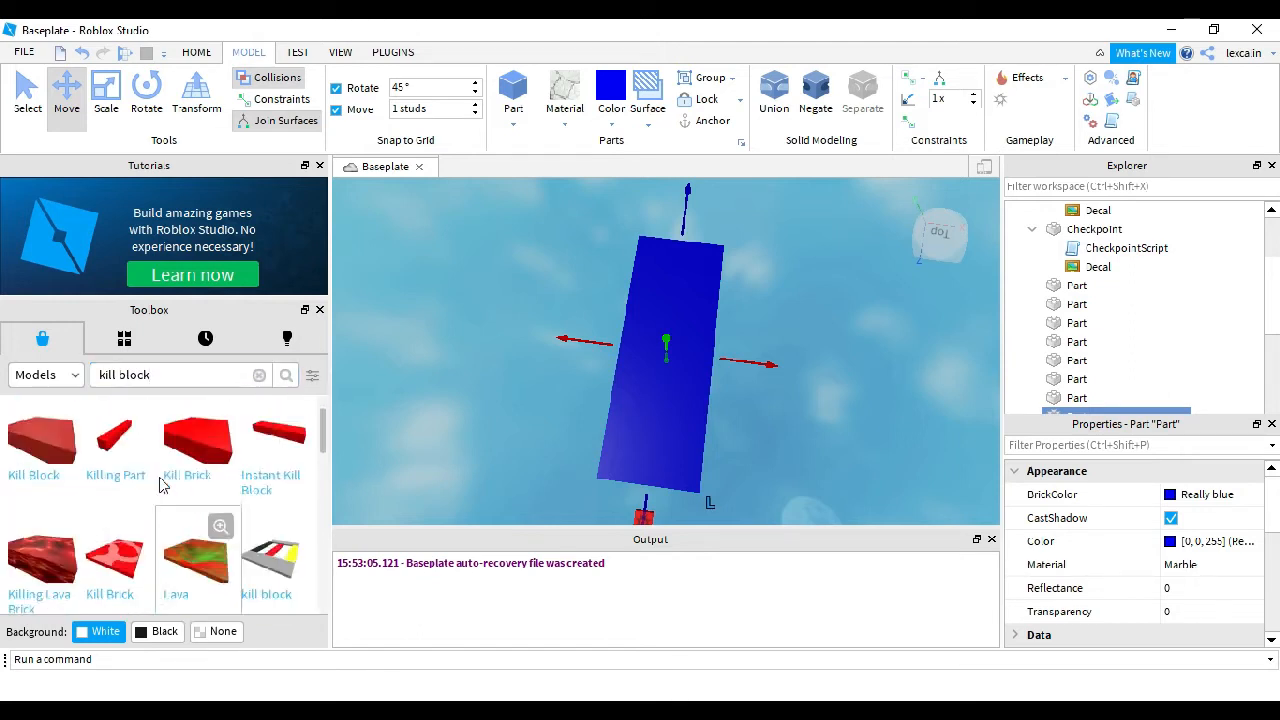
{"action": "scroll", "coordinate": [150, 495], "scroll_direction": "up", "scroll_amount": 2}
{"action": "left_click_drag", "start_coordinate": [110, 514], "coordinate": [643, 428]}
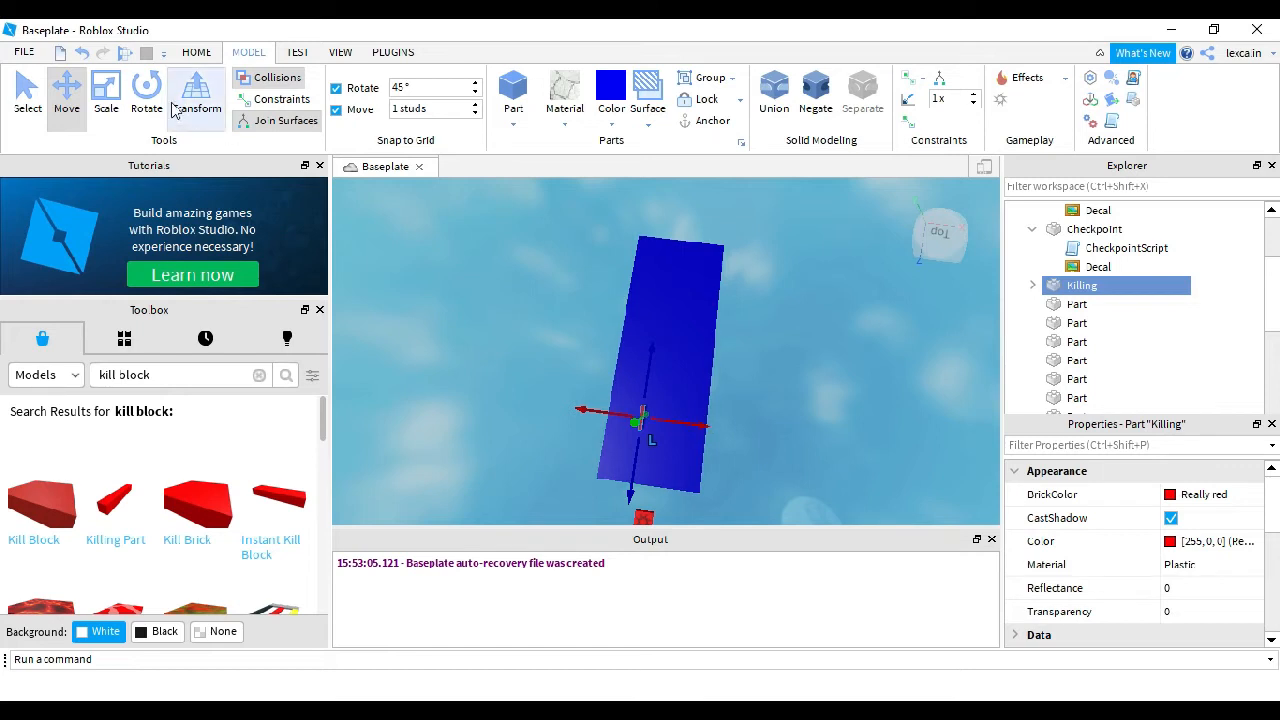
Step: Scale the killing part so it stretches across the full width of the blue platform
{"action": "key", "text": "ctrl+3"}
{"action": "left_click_drag", "start_coordinate": [661, 424], "coordinate": [610, 419]}
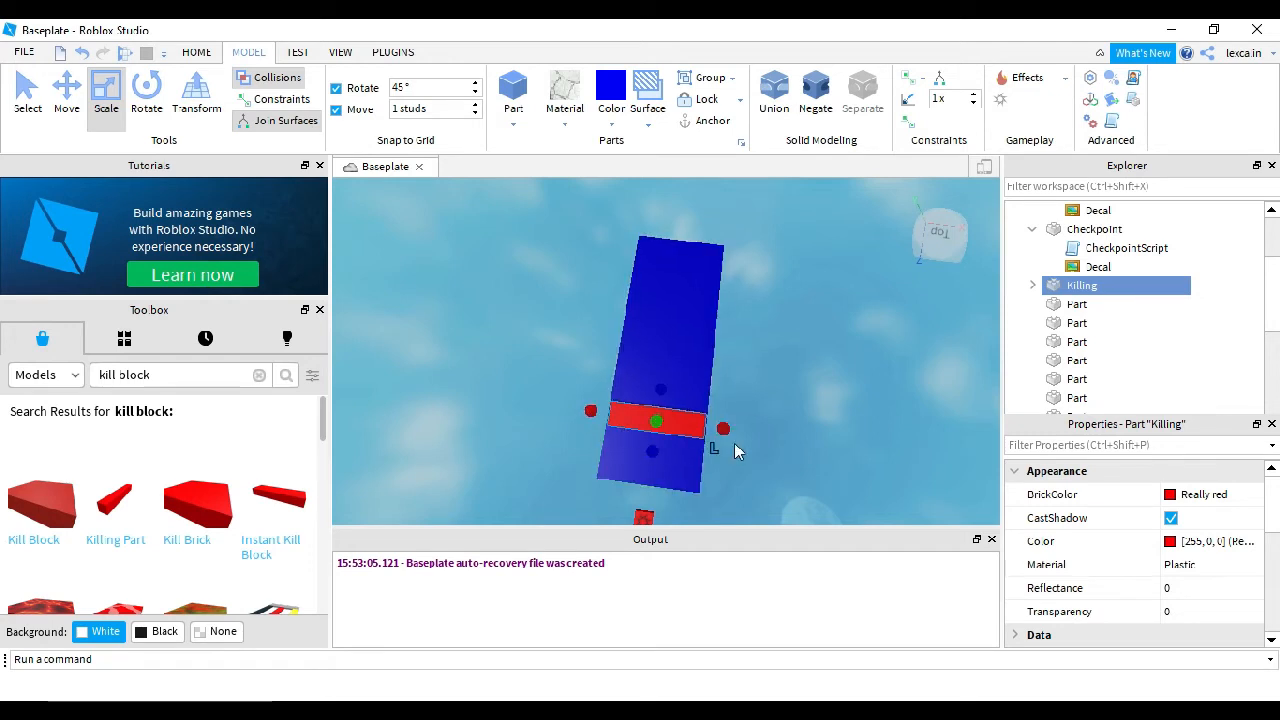
{"action": "key", "text": "f"}
{"action": "right_click_drag", "start_coordinate": [752, 440], "coordinate": [752, 440]}
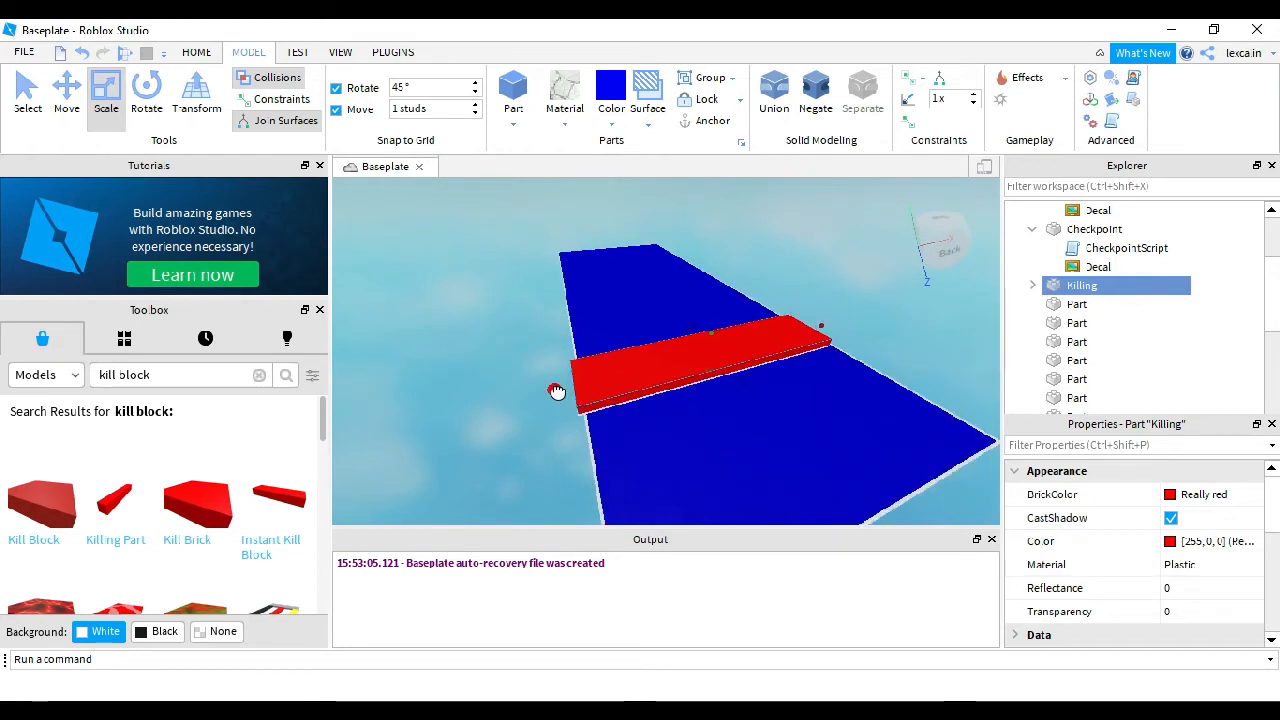
{"action": "right_click_drag", "start_coordinate": [918, 370], "coordinate": [850, 361]}
{"action": "mouse_move", "coordinate": [680, 330]}
{"action": "right_mouse_down"}
{"action": "mouse_move", "coordinate": [680, 369]}
{"action": "mouse_move", "coordinate": [686, 312]}
{"action": "right_mouse_up"}
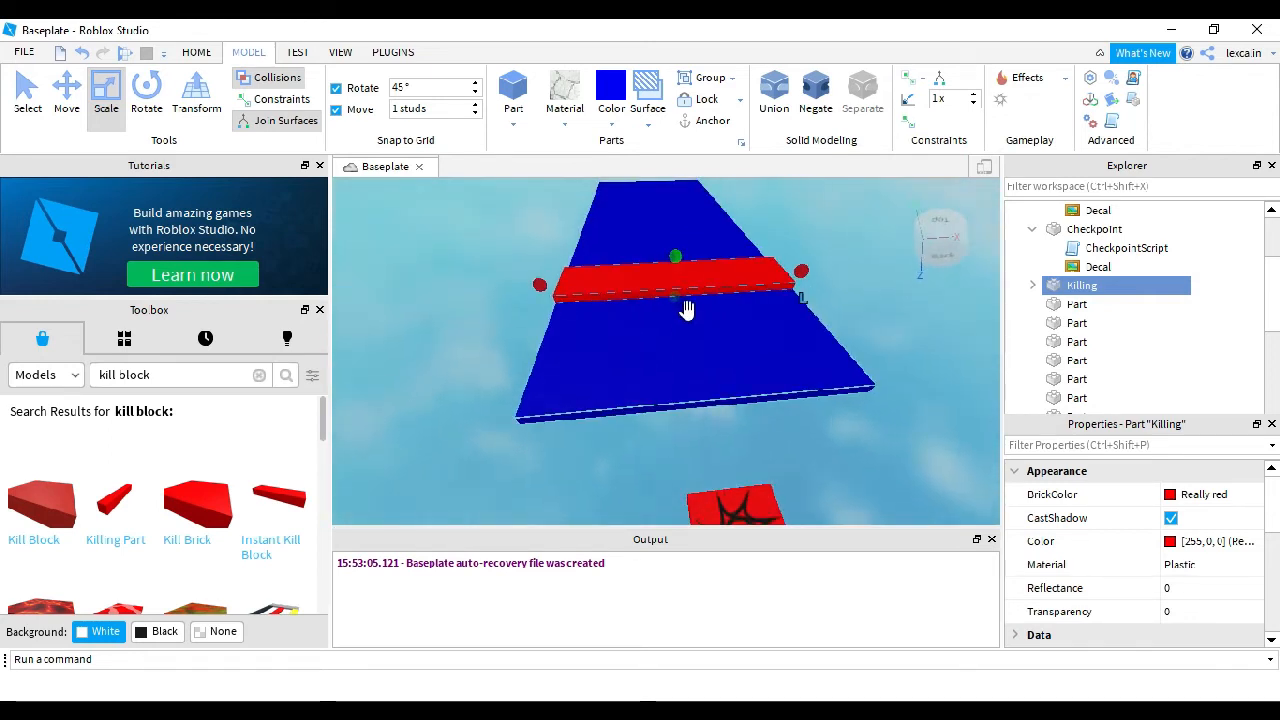
Step: Adjust the killing part's height, reposition it on the platform, and raise it above the blue surface
{"action": "left_click_drag", "start_coordinate": [677, 264], "coordinate": [678, 279]}
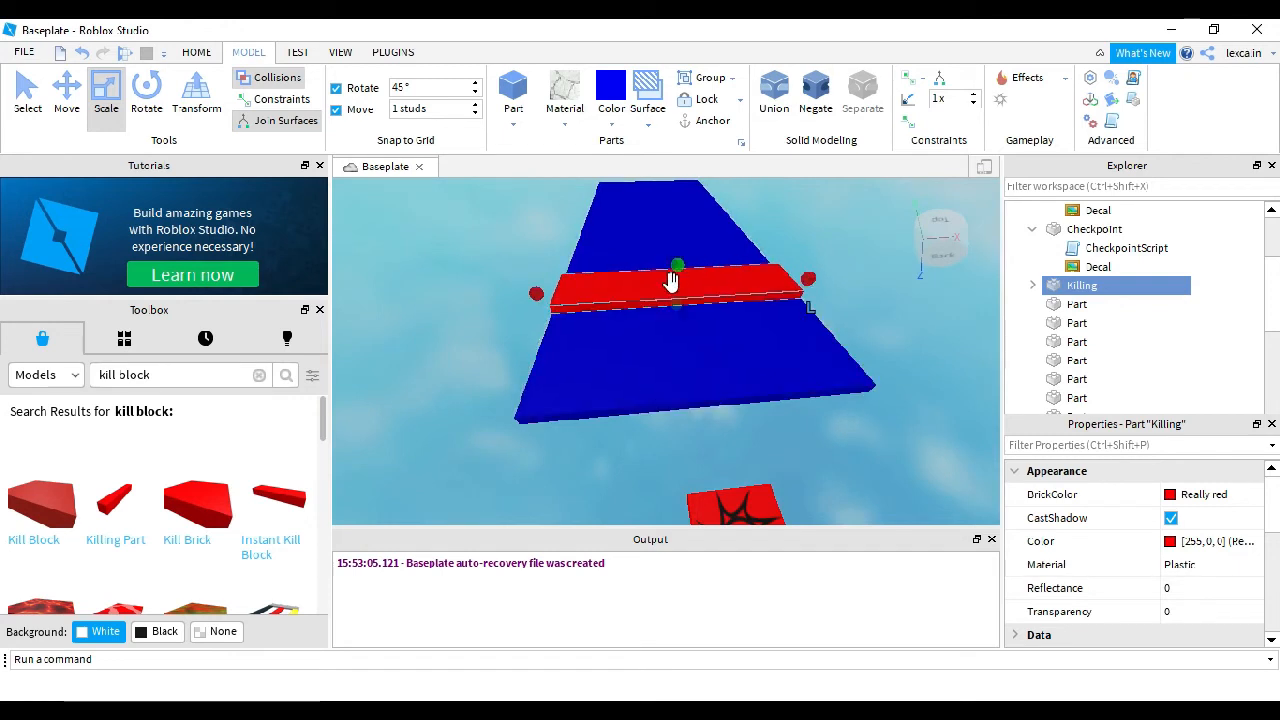
{"action": "left_click", "coordinate": [28, 95]}
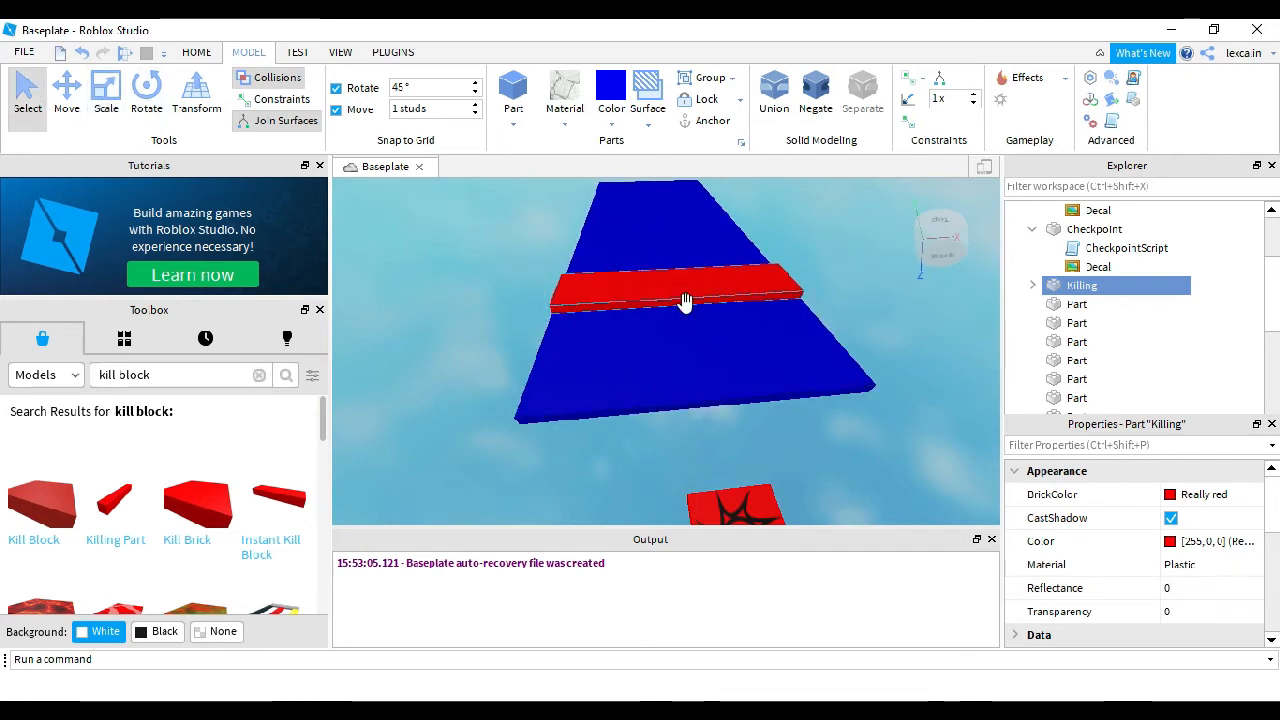
{"action": "mouse_move", "coordinate": [680, 286]}
{"action": "left_mouse_down"}
{"action": "mouse_move", "coordinate": [683, 272]}
{"action": "mouse_move", "coordinate": [680, 290]}
{"action": "left_mouse_up"}
{"action": "right_click_drag", "start_coordinate": [665, 312], "coordinate": [666, 314]}
{"action": "left_click", "coordinate": [67, 95]}
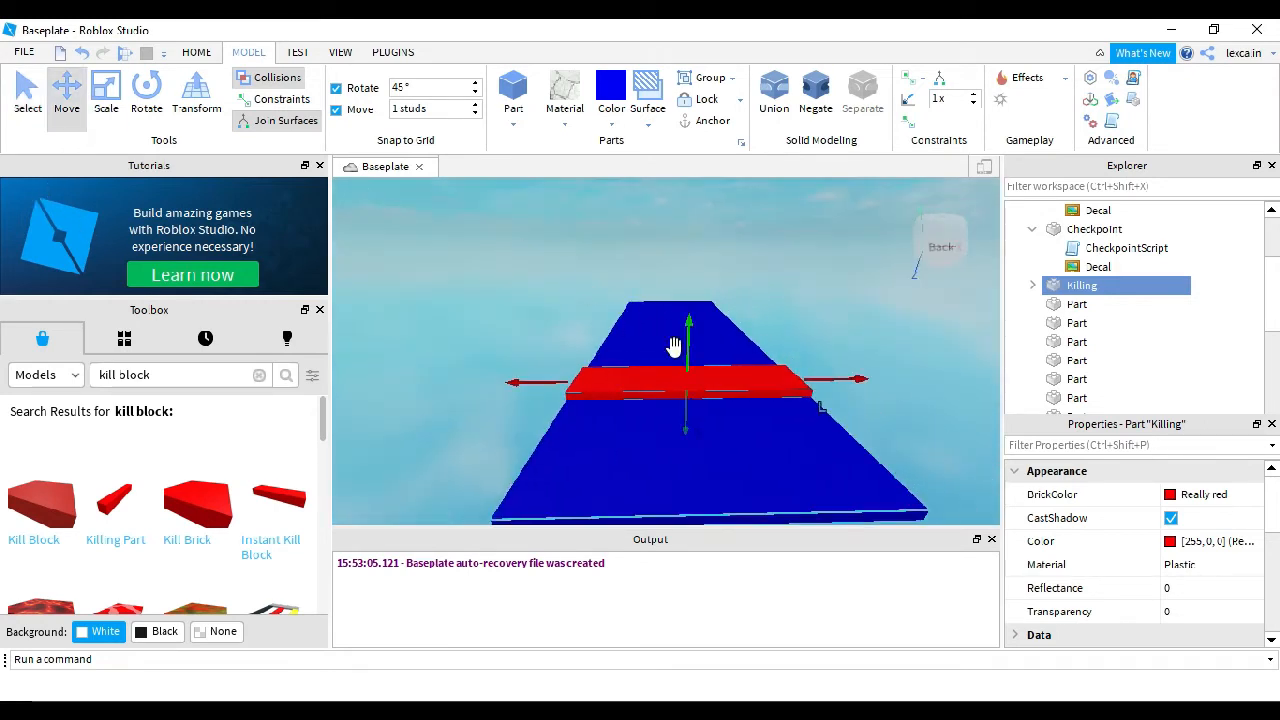
{"action": "left_click_drag", "start_coordinate": [688, 337], "coordinate": [692, 330]}
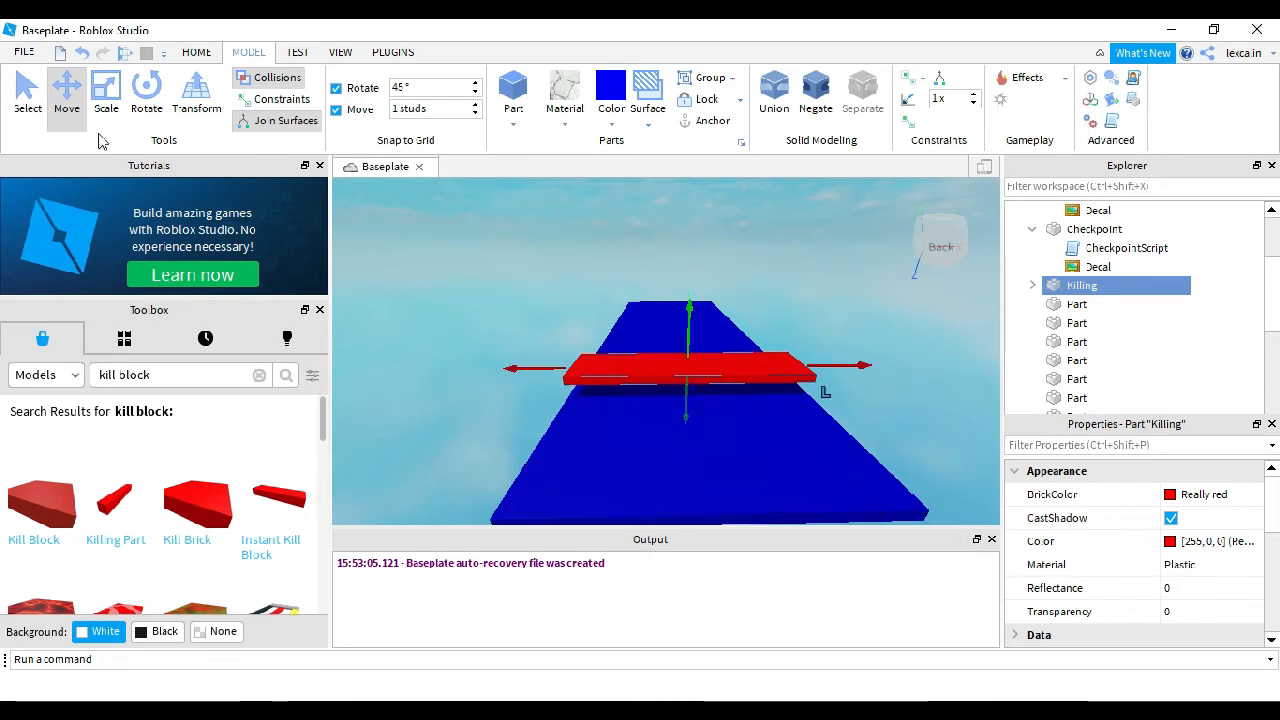
Step: Lower the killing part so it rests on the blue platform's surface
{"action": "left_click", "coordinate": [106, 95]}
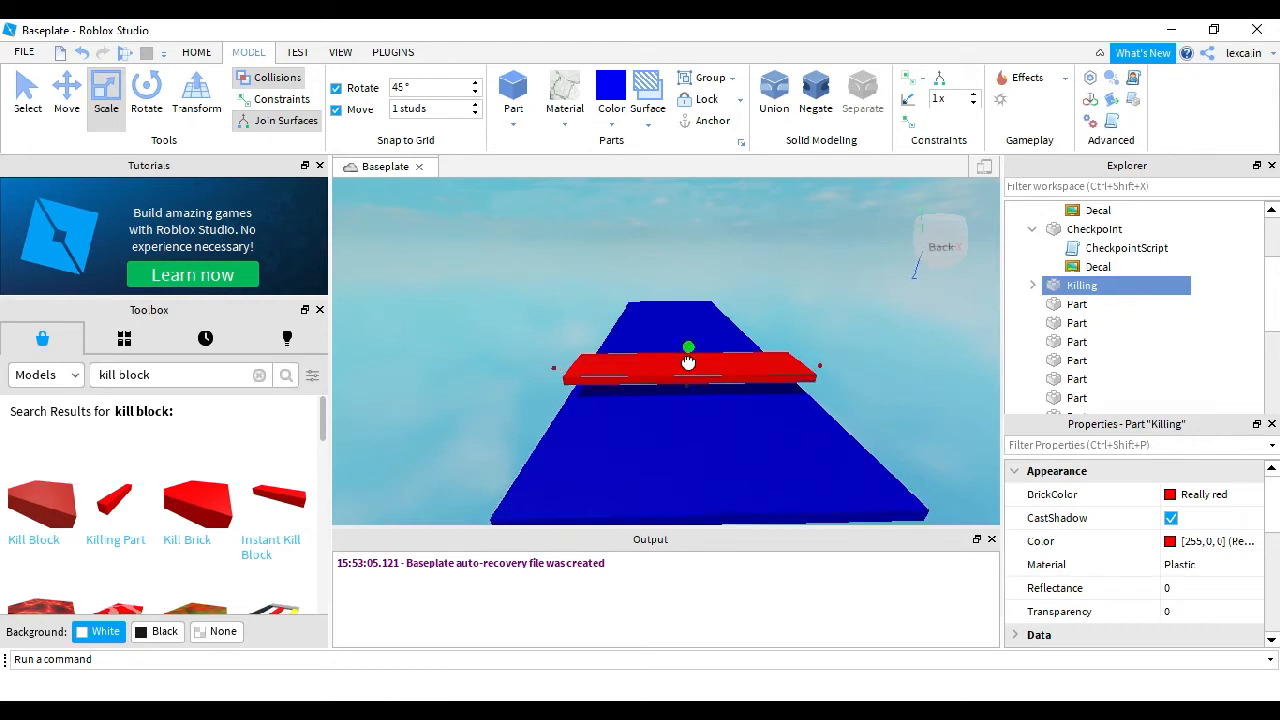
{"action": "left_click", "coordinate": [28, 95]}
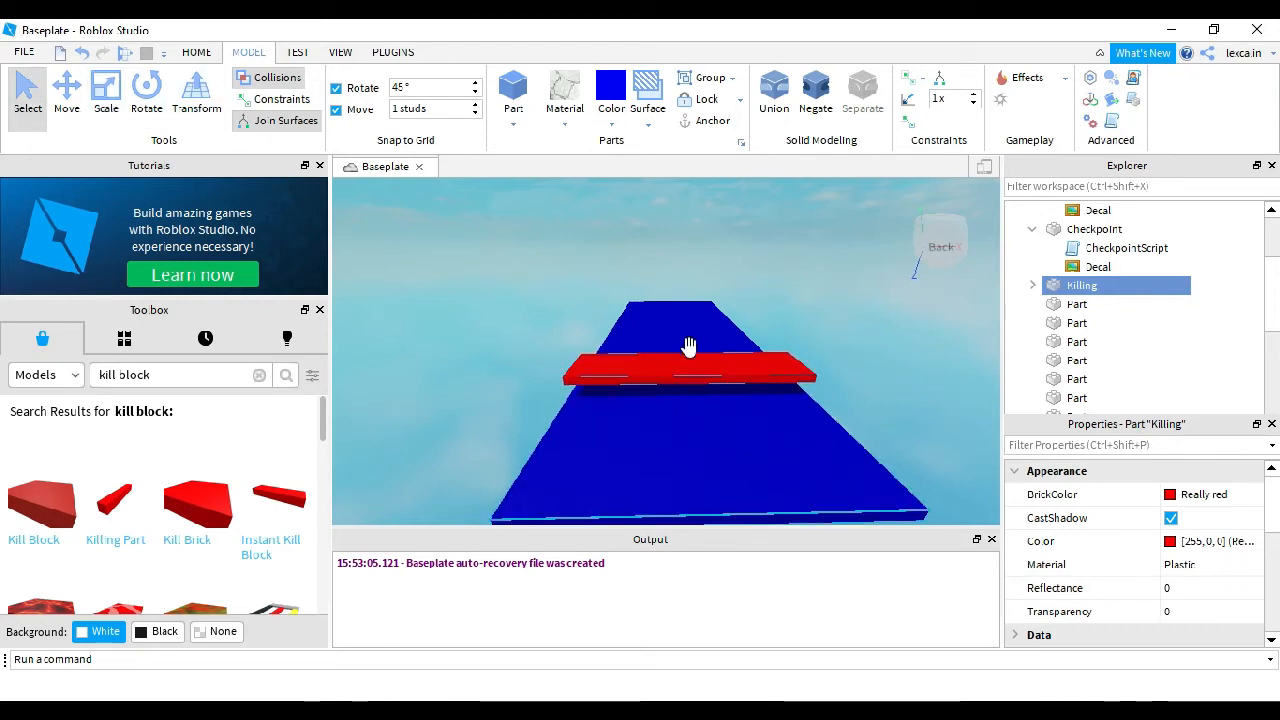
{"action": "left_click", "coordinate": [66, 95]}
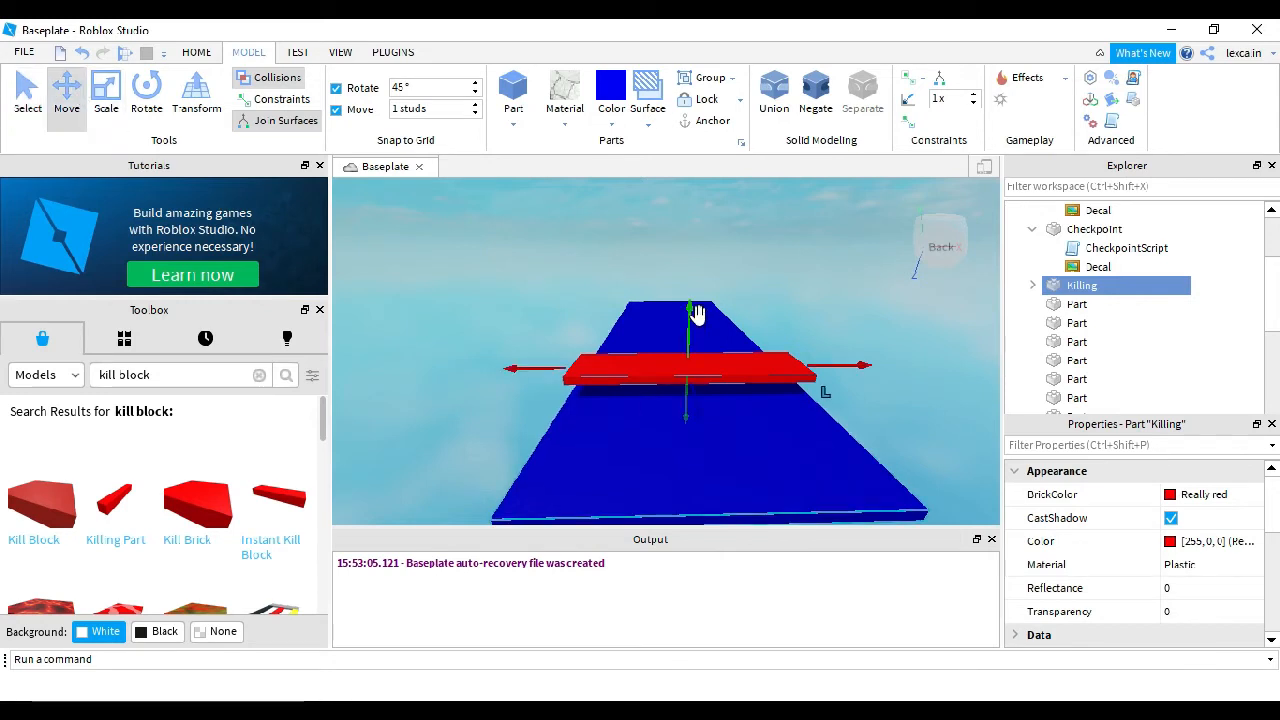
{"action": "left_click_drag", "start_coordinate": [691, 311], "coordinate": [686, 342]}
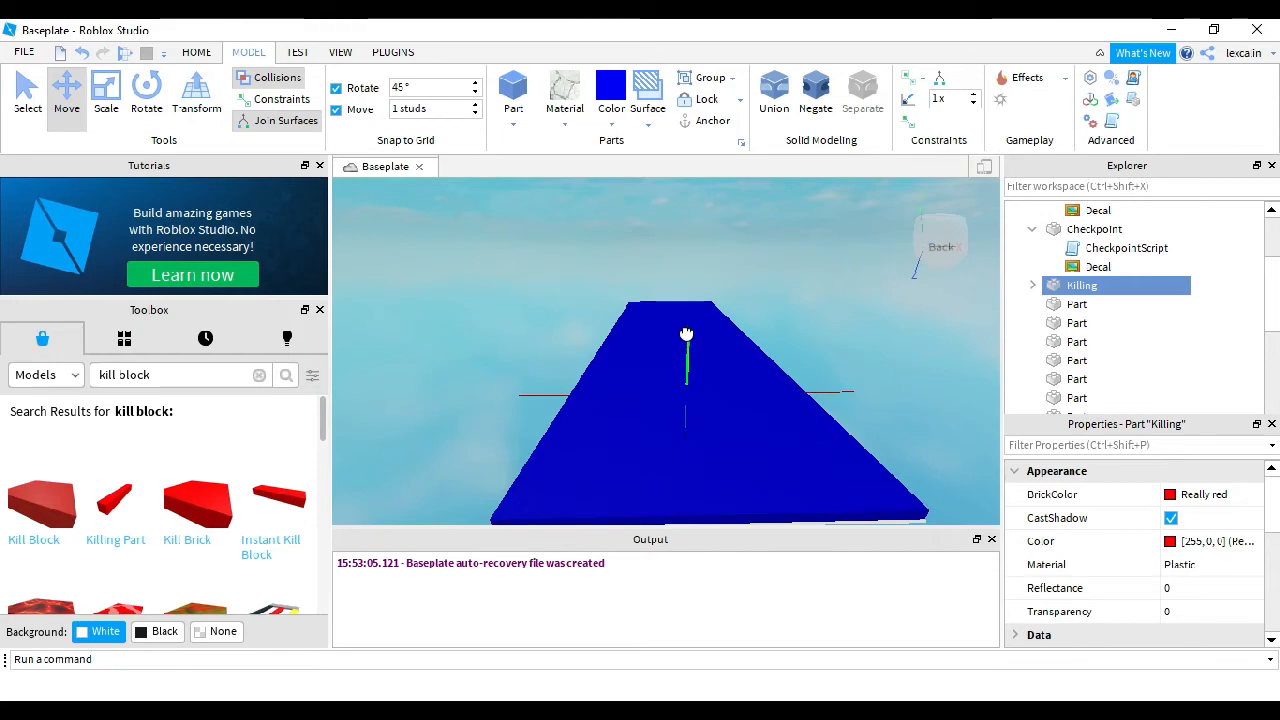
{"action": "left_click_drag", "start_coordinate": [686, 334], "coordinate": [688, 330]}
Step: Scale the killing part down to a thin strip running across the blue platform
{"action": "right_click_drag", "start_coordinate": [727, 468], "coordinate": [727, 468]}
{"action": "right_click_drag", "start_coordinate": [750, 325], "coordinate": [750, 325]}
{"action": "scroll", "coordinate": [750, 325], "scroll_direction": "up", "scroll_amount": 3}
{"action": "scroll", "coordinate": [750, 325], "scroll_direction": "down", "scroll_amount": 3}
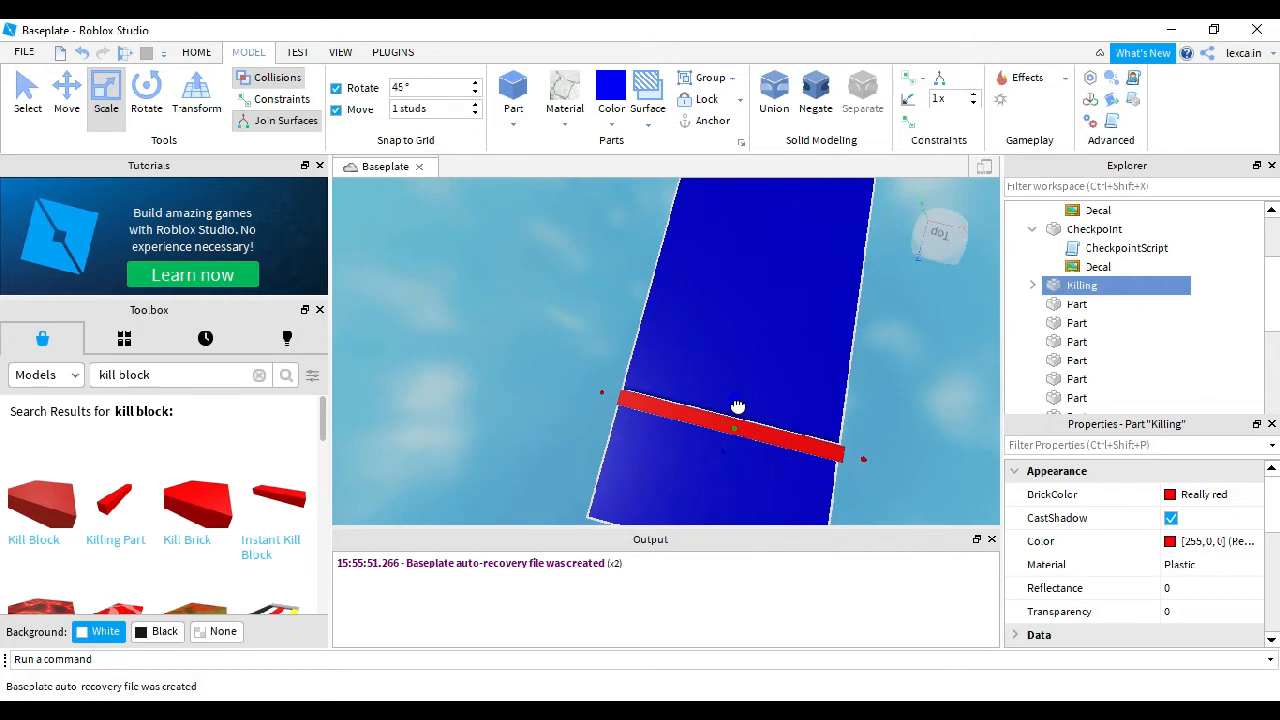
{"action": "scroll", "coordinate": [764, 416], "scroll_direction": "down", "scroll_amount": 5}
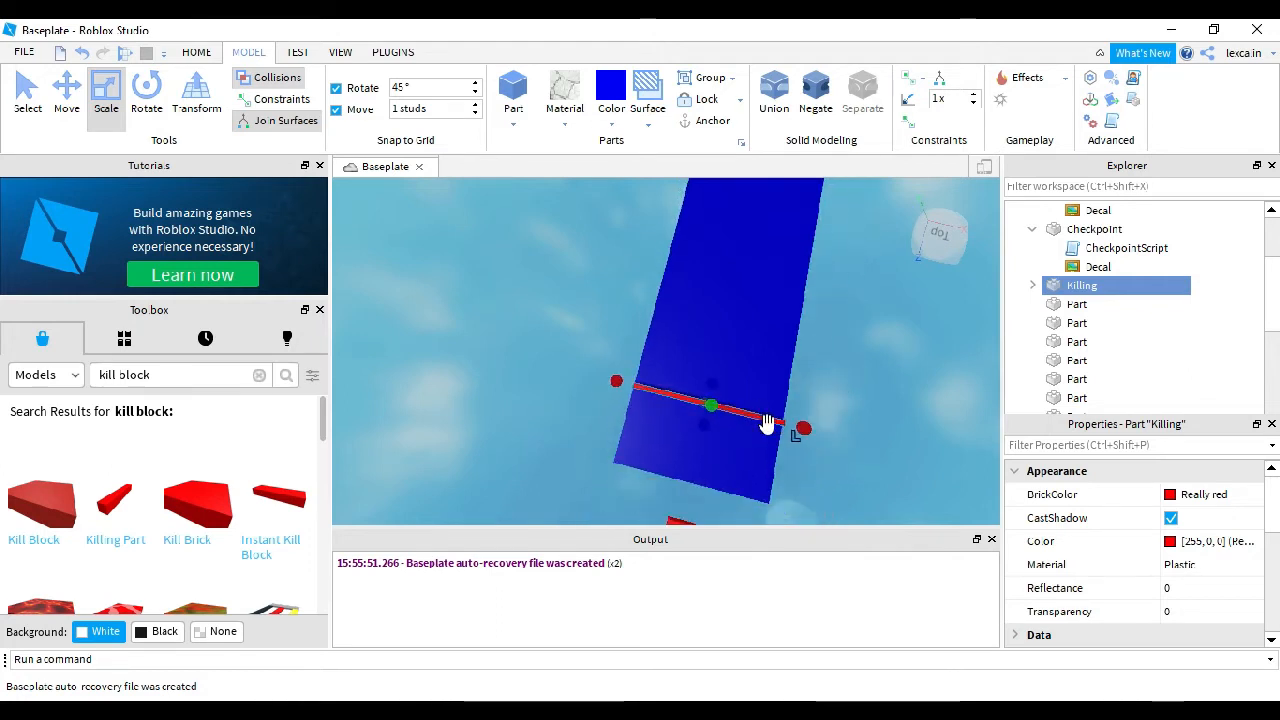
Step: Anchor the blue platform through its Behavior properties
{"action": "left_click", "coordinate": [713, 470]}
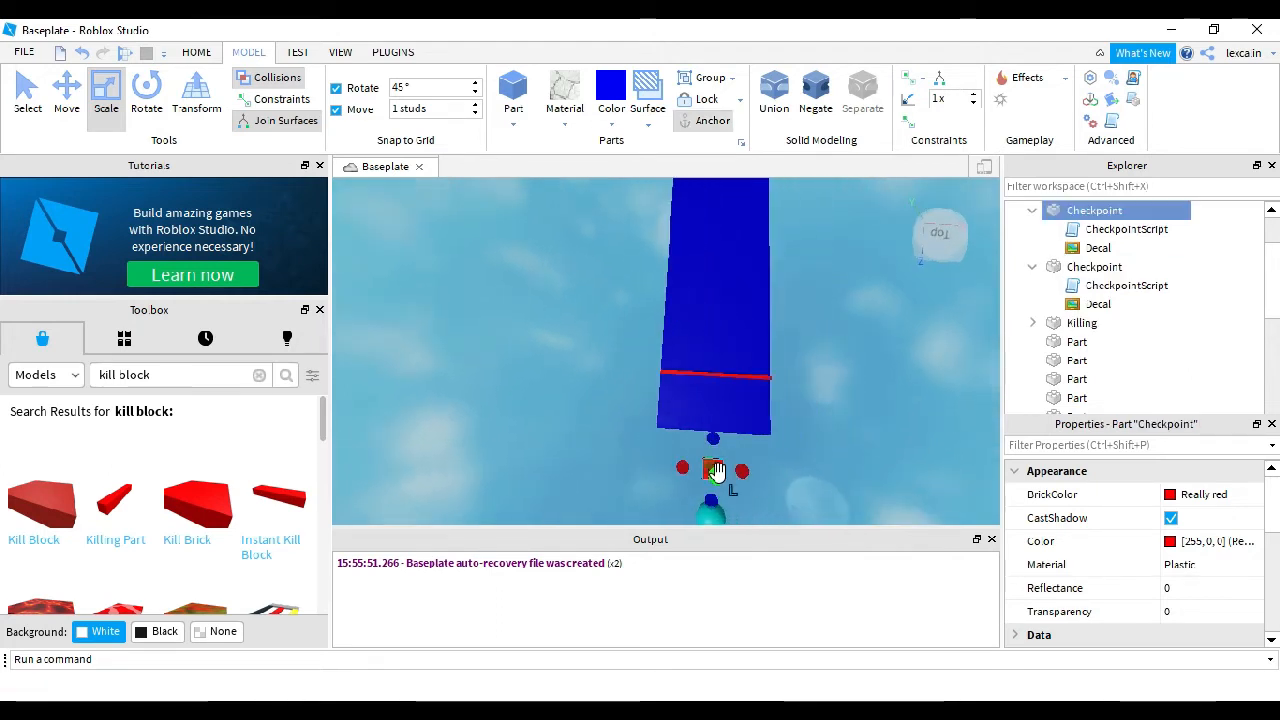
{"action": "left_click", "coordinate": [741, 299]}
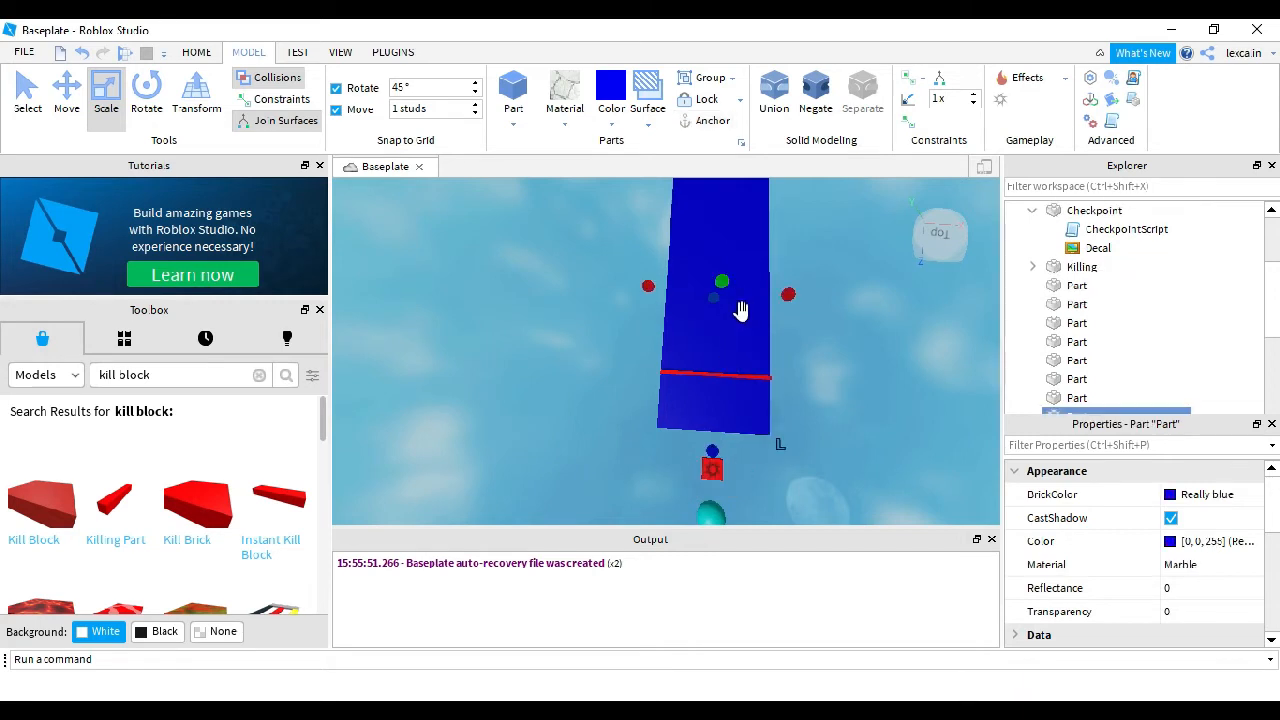
{"action": "scroll", "coordinate": [1150, 550], "scroll_direction": "down", "scroll_amount": 3}
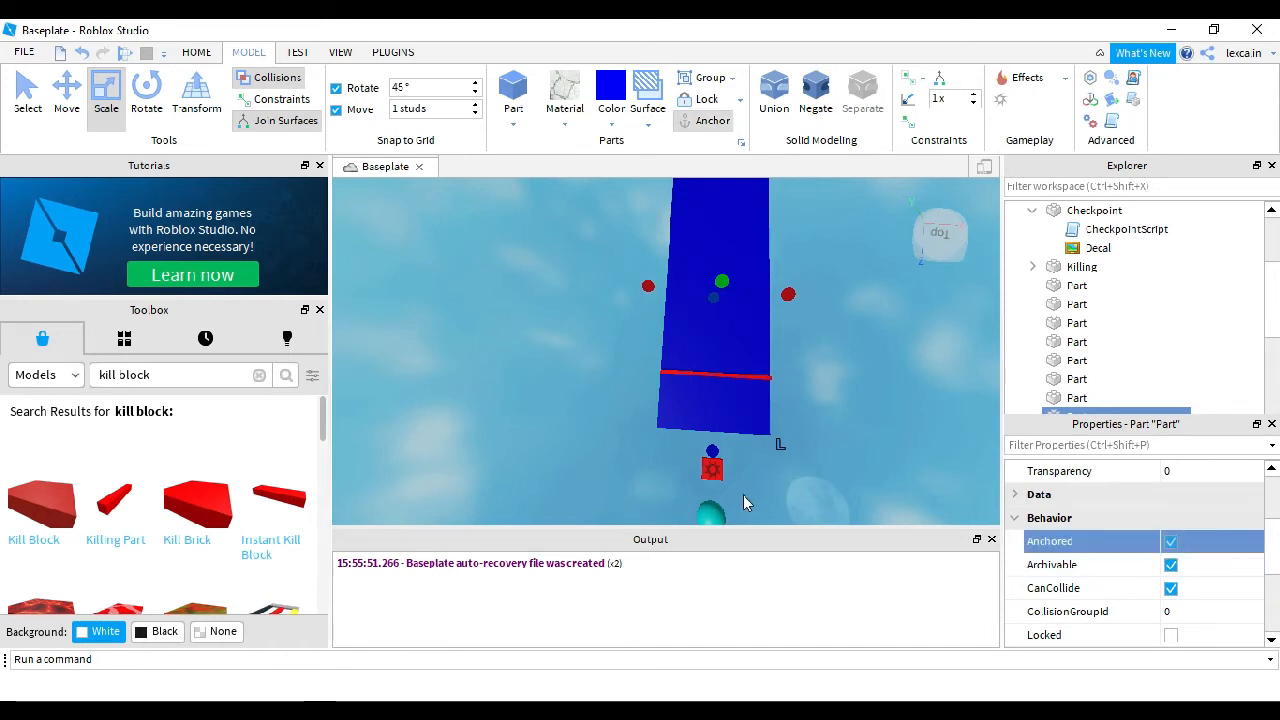
Step: Focus on the checkpoint before the blue platform, start a play test there, and walk the character onto the platform to test the red strip
{"action": "left_click", "coordinate": [711, 468]}
{"action": "key", "text": "f"}
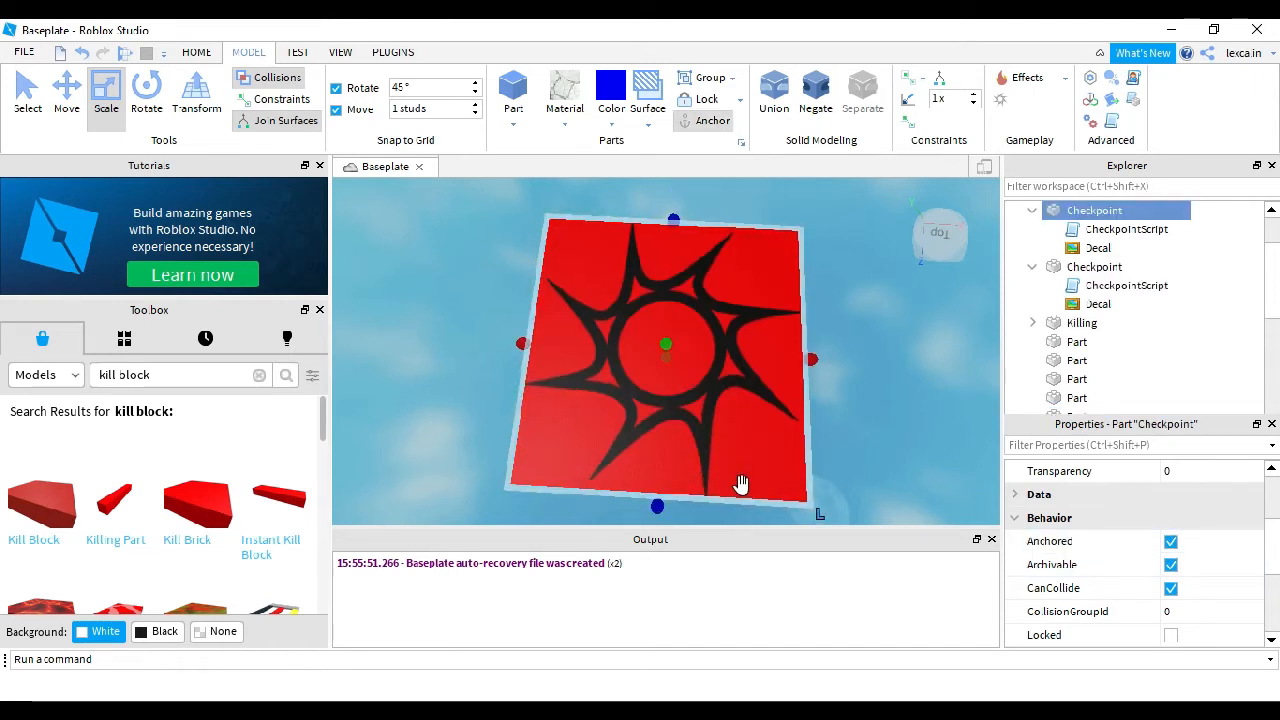
{"action": "left_click", "coordinate": [296, 52]}
{"action": "left_click", "coordinate": [33, 122]}
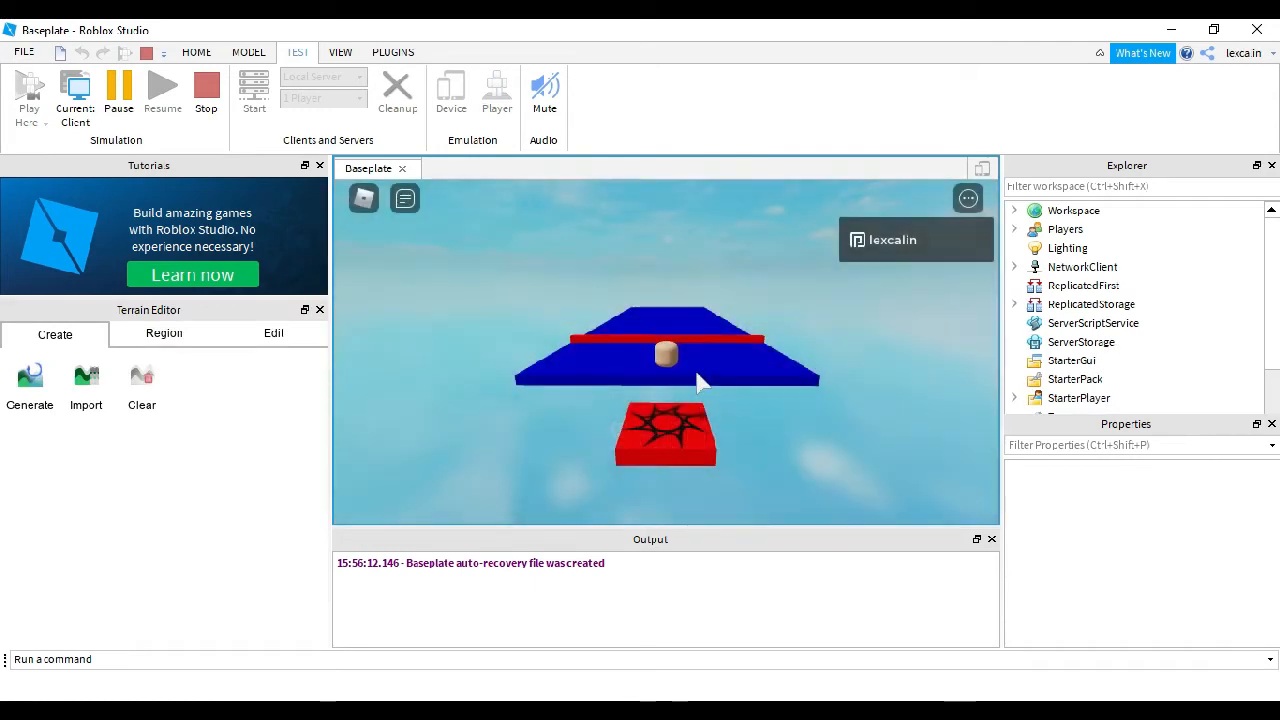
{"action": "key", "text": "w"}
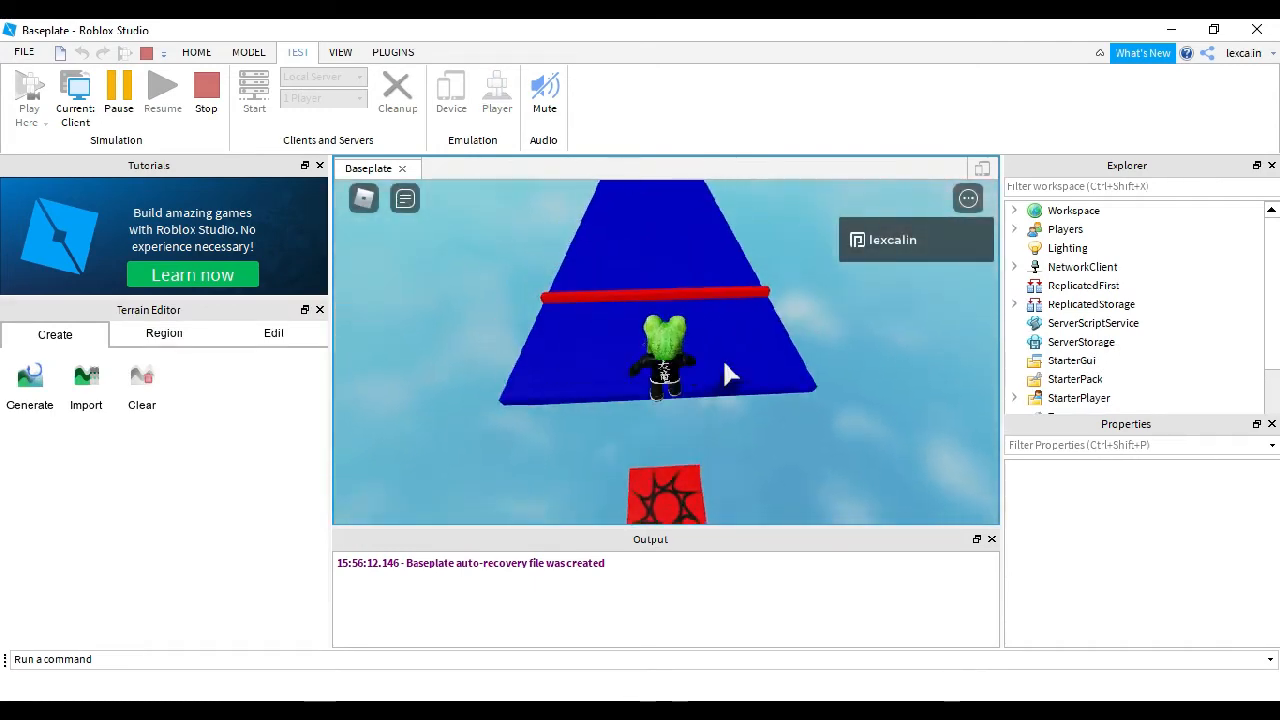
{"action": "key", "text": "w"}
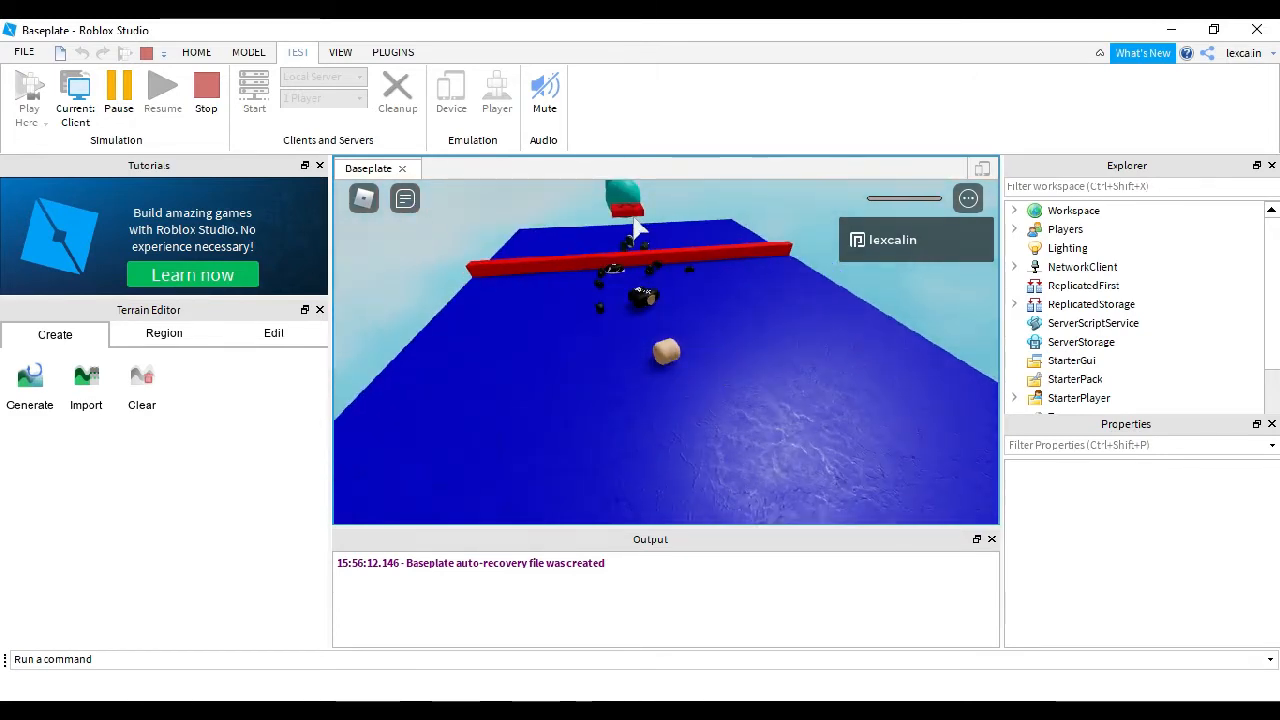
{"action": "right_click_drag", "start_coordinate": [697, 321], "coordinate": [695, 315]}
{"action": "key", "text": "w"}
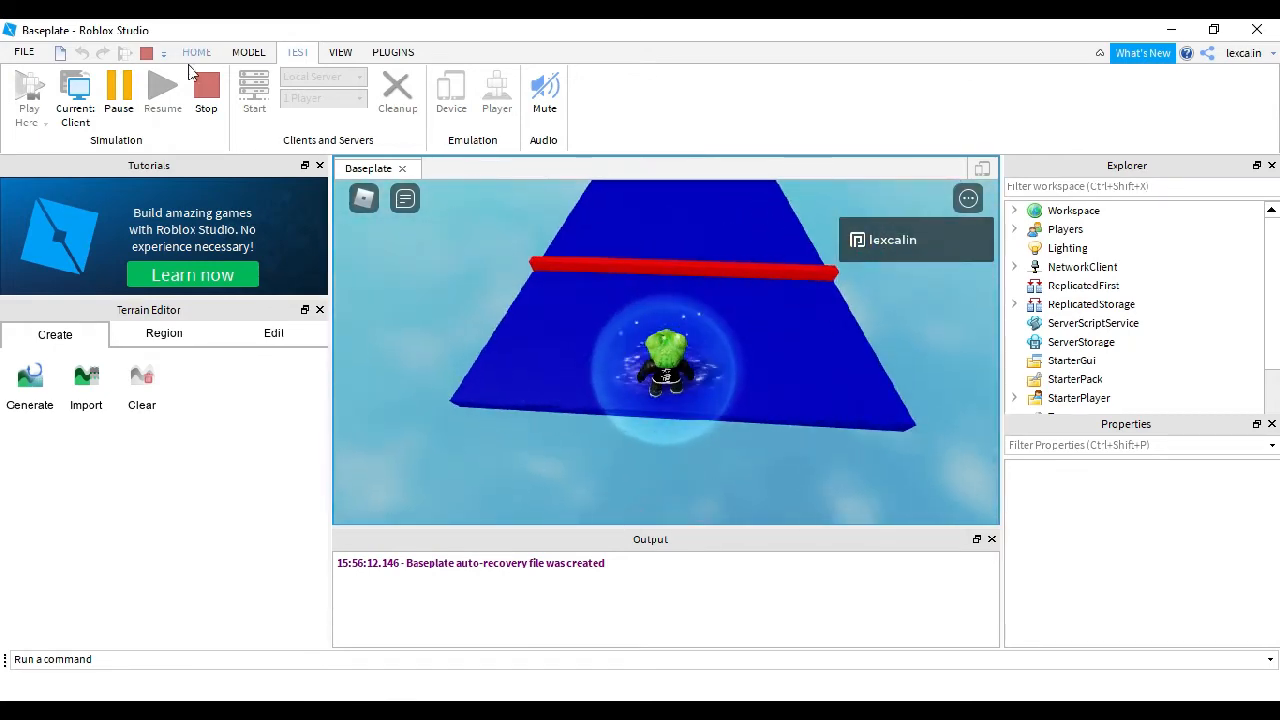
Step: End the play test and duplicate the red kill strip, spacing the copies evenly along the blue platform until it has four strips
{"action": "right_click_drag", "start_coordinate": [683, 289], "coordinate": [631, 283]}
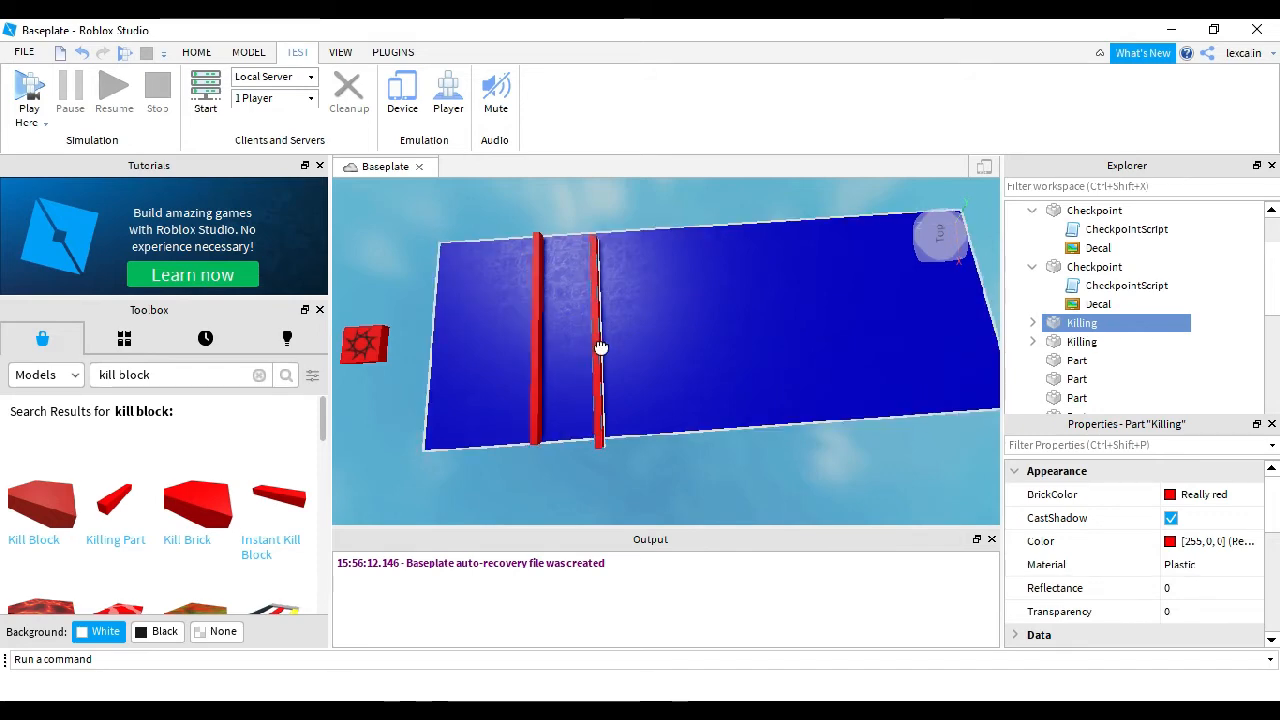
{"action": "right_click_drag", "start_coordinate": [659, 357], "coordinate": [657, 370]}
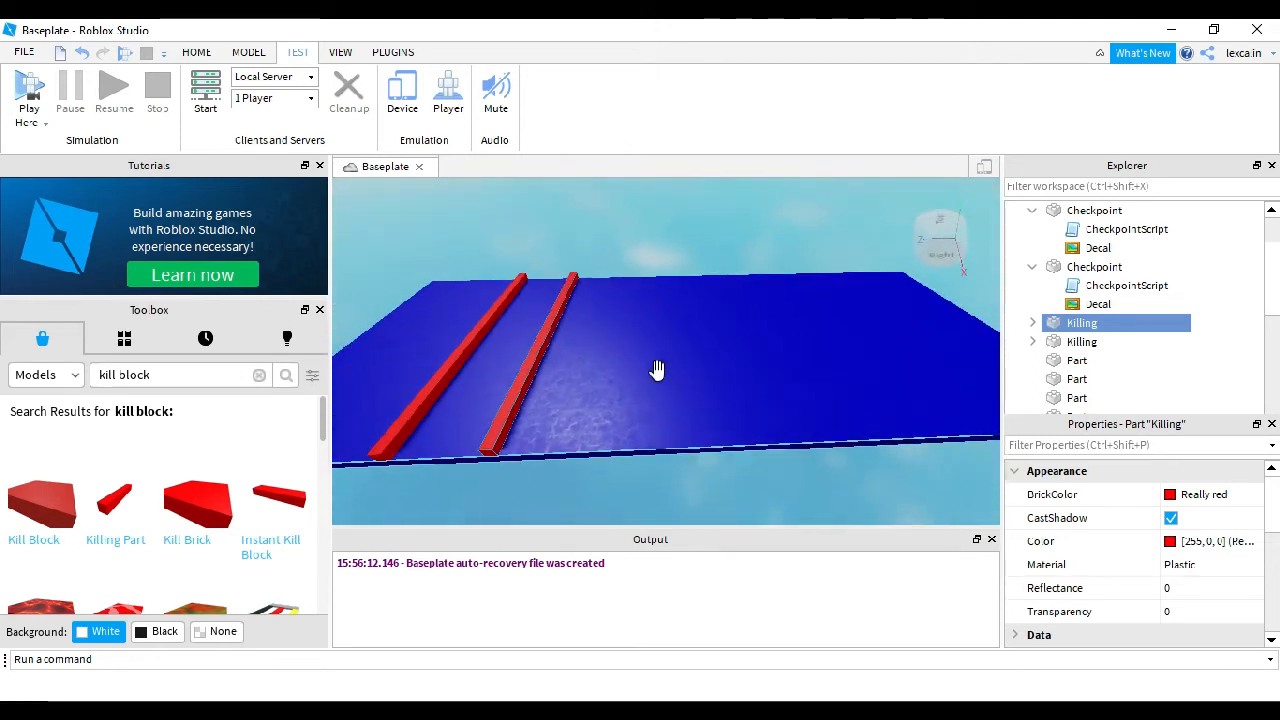
{"action": "left_click_drag", "start_coordinate": [540, 338], "coordinate": [621, 350]}
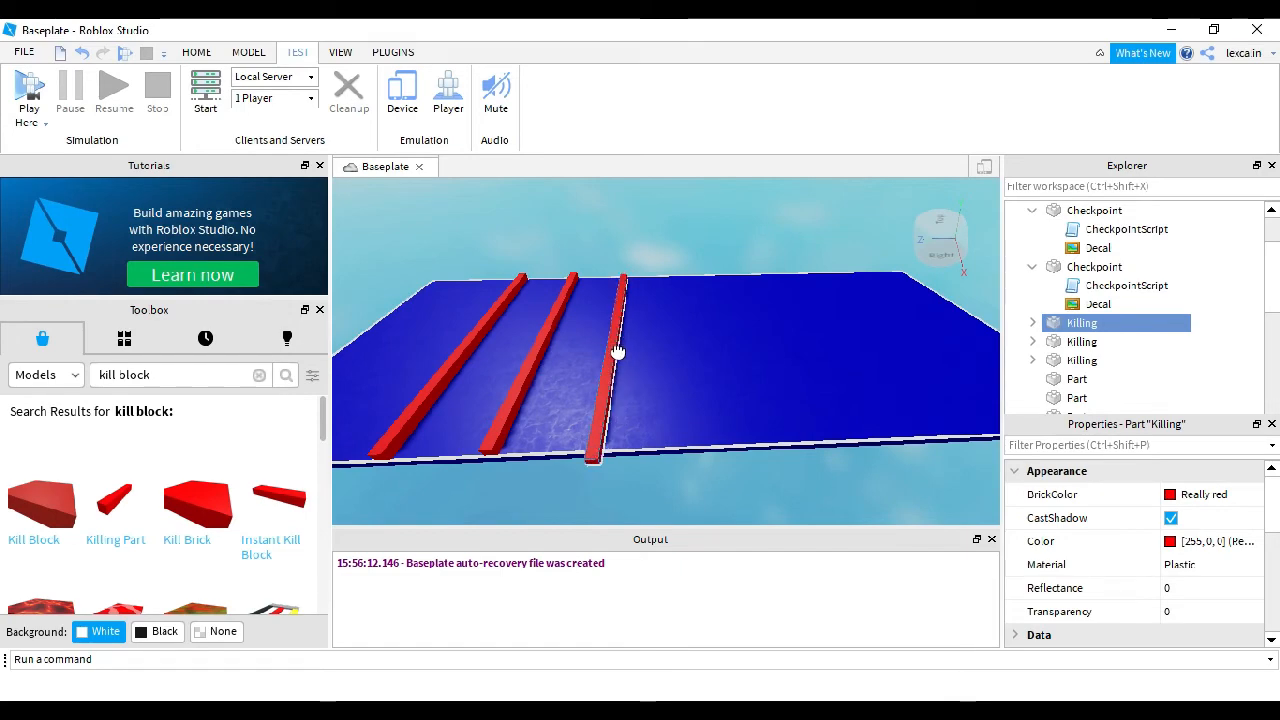
{"action": "right_click_drag", "start_coordinate": [704, 392], "coordinate": [704, 392]}
{"action": "key", "text": "ctrl+d"}
{"action": "left_click_drag", "start_coordinate": [625, 322], "coordinate": [705, 338]}
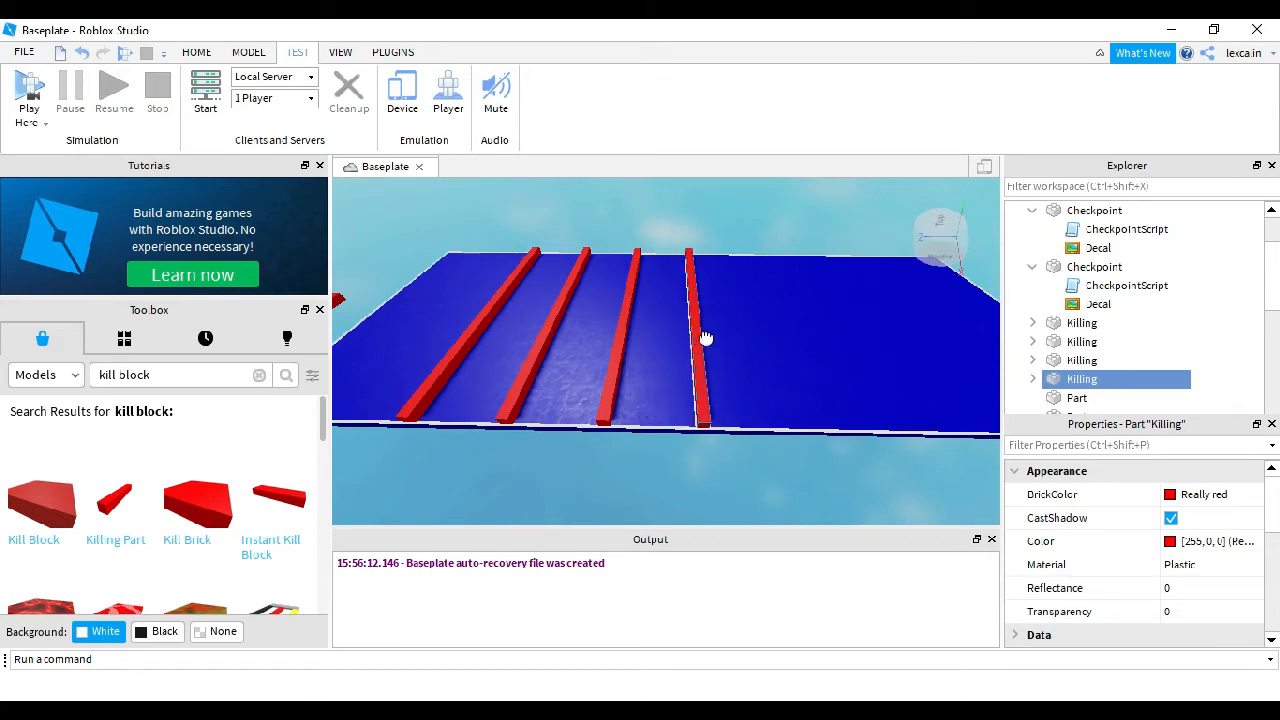
Step: Add a fifth and a sixth copy of the kill strip at the same spacing further along the blue platform
{"action": "right_click_drag", "start_coordinate": [757, 340], "coordinate": [663, 331]}
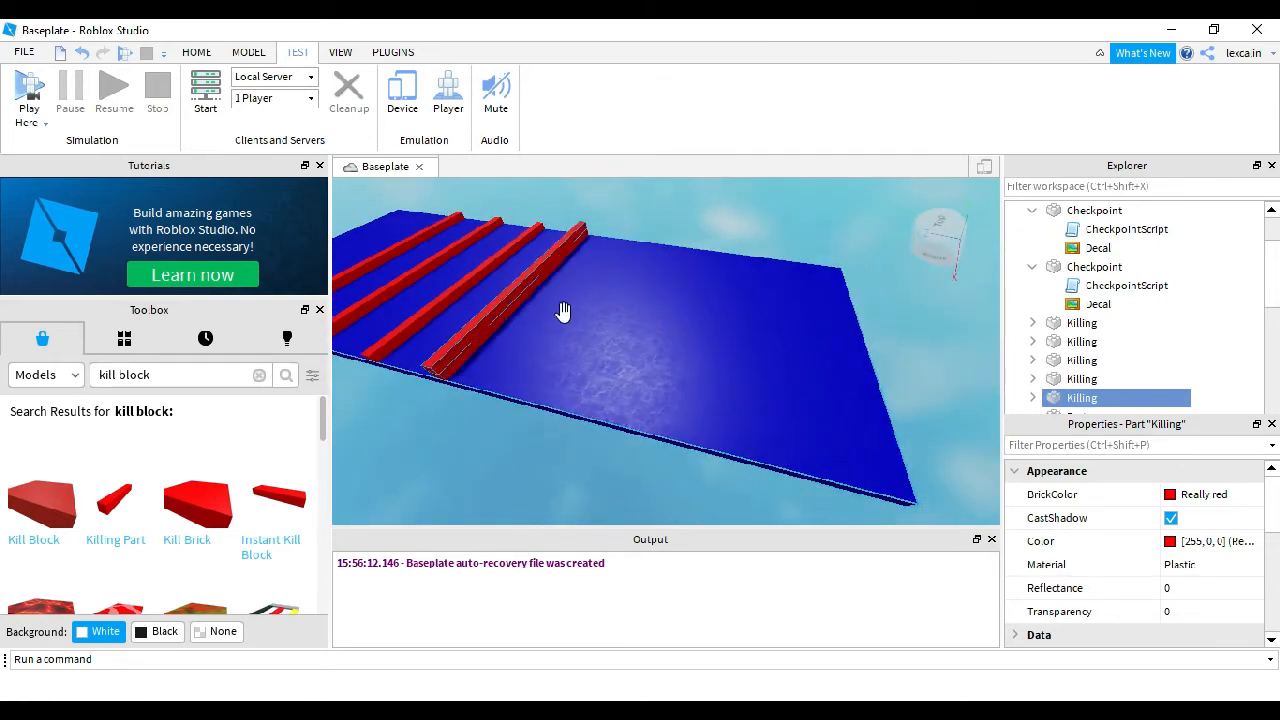
{"action": "key", "text": "ctrl+d"}
{"action": "left_click_drag", "start_coordinate": [515, 290], "coordinate": [586, 317]}
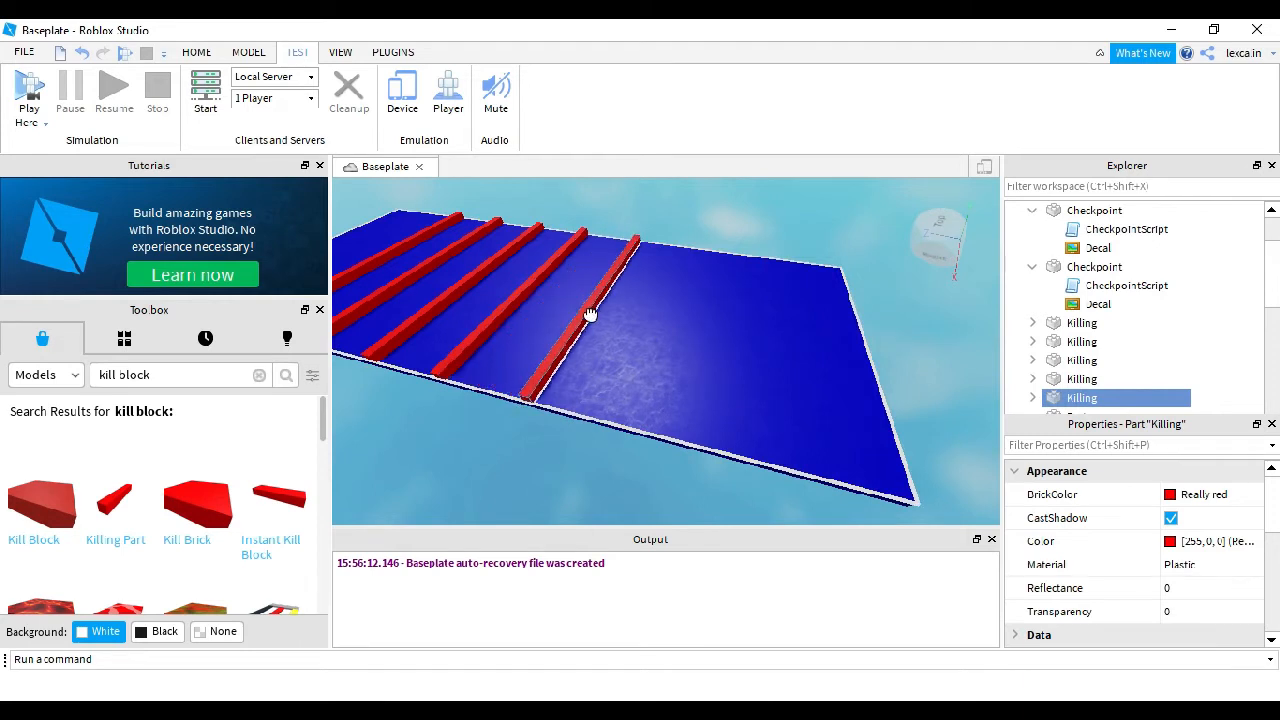
{"action": "key", "text": "ctrl+d"}
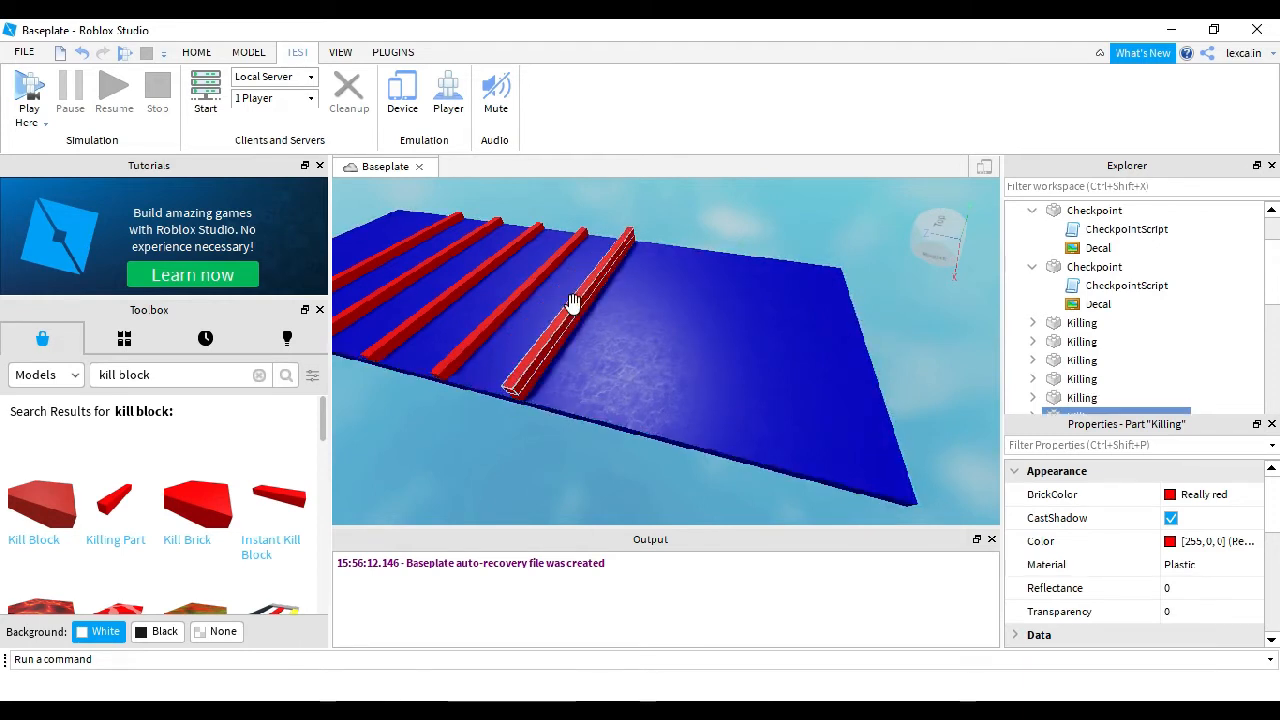
{"action": "left_click_drag", "start_coordinate": [571, 300], "coordinate": [633, 320]}
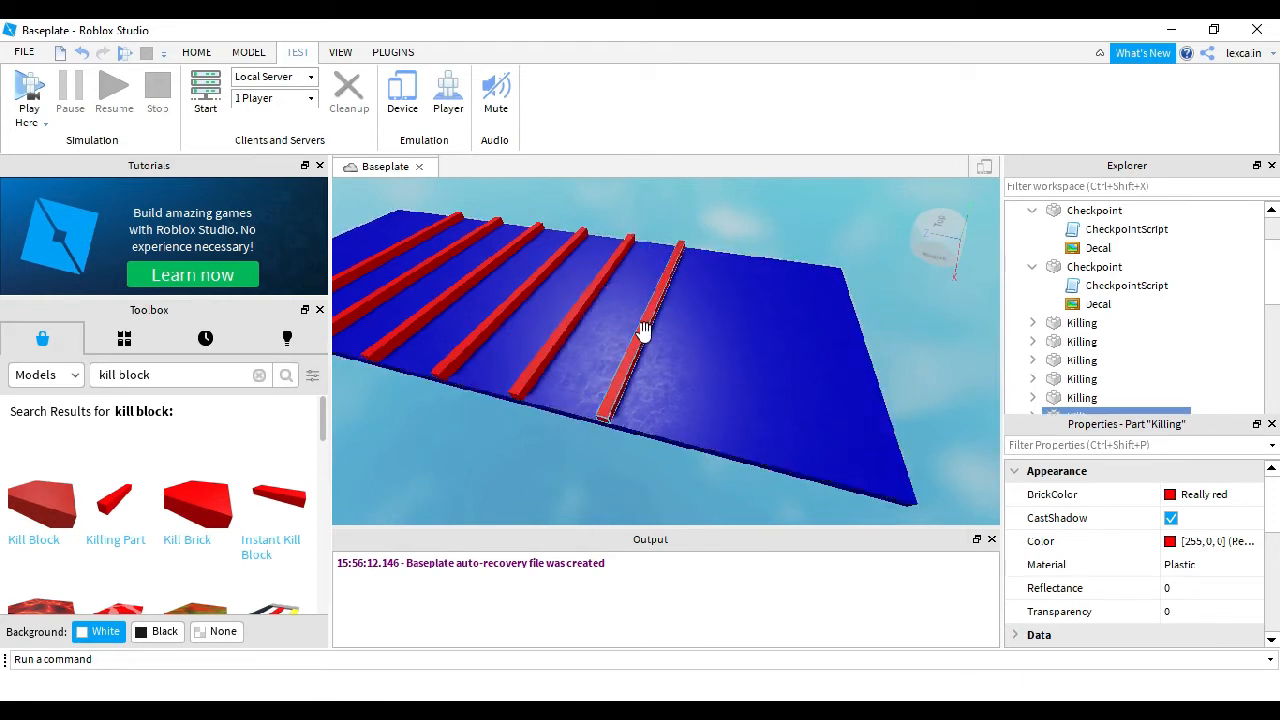
Step: Add a seventh and an eighth evenly spaced kill strip near the far end of the blue platform
{"action": "key", "text": "ctrl+d"}
{"action": "left_click_drag", "start_coordinate": [648, 321], "coordinate": [717, 346]}
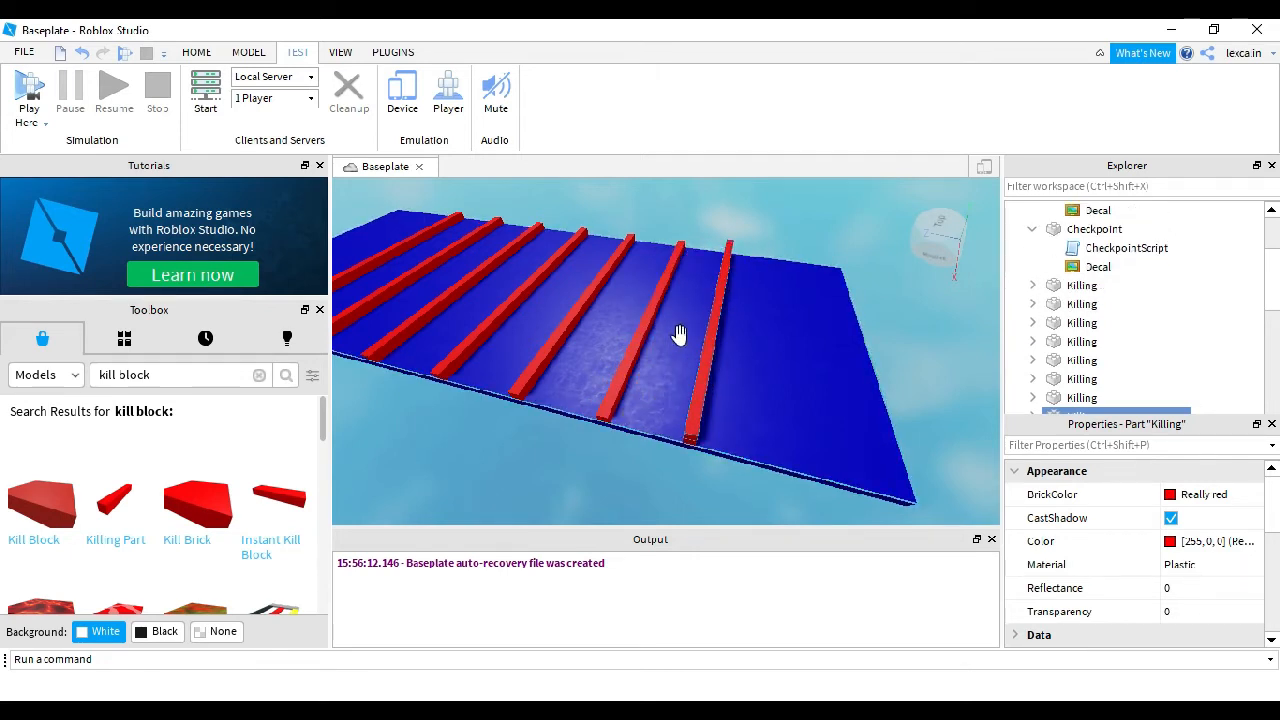
{"action": "left_click", "coordinate": [760, 337]}
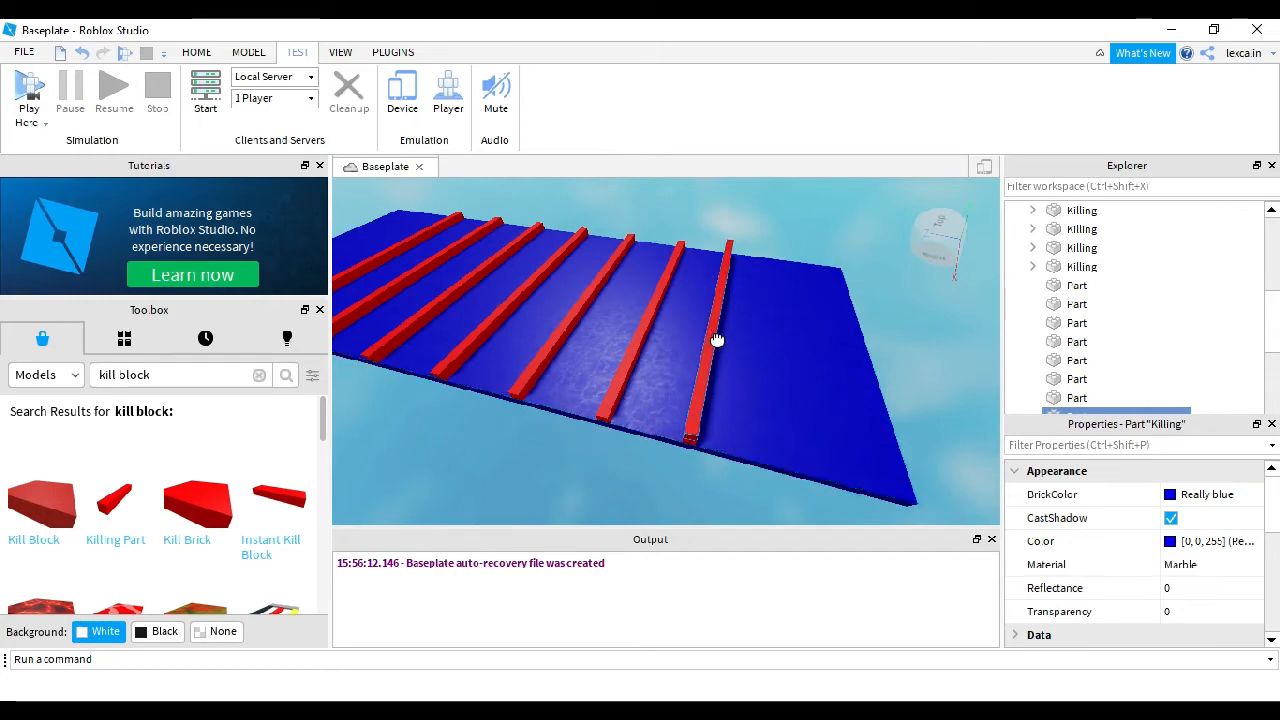
{"action": "key", "text": "ctrl+d"}
{"action": "left_click_drag", "start_coordinate": [717, 340], "coordinate": [773, 357]}
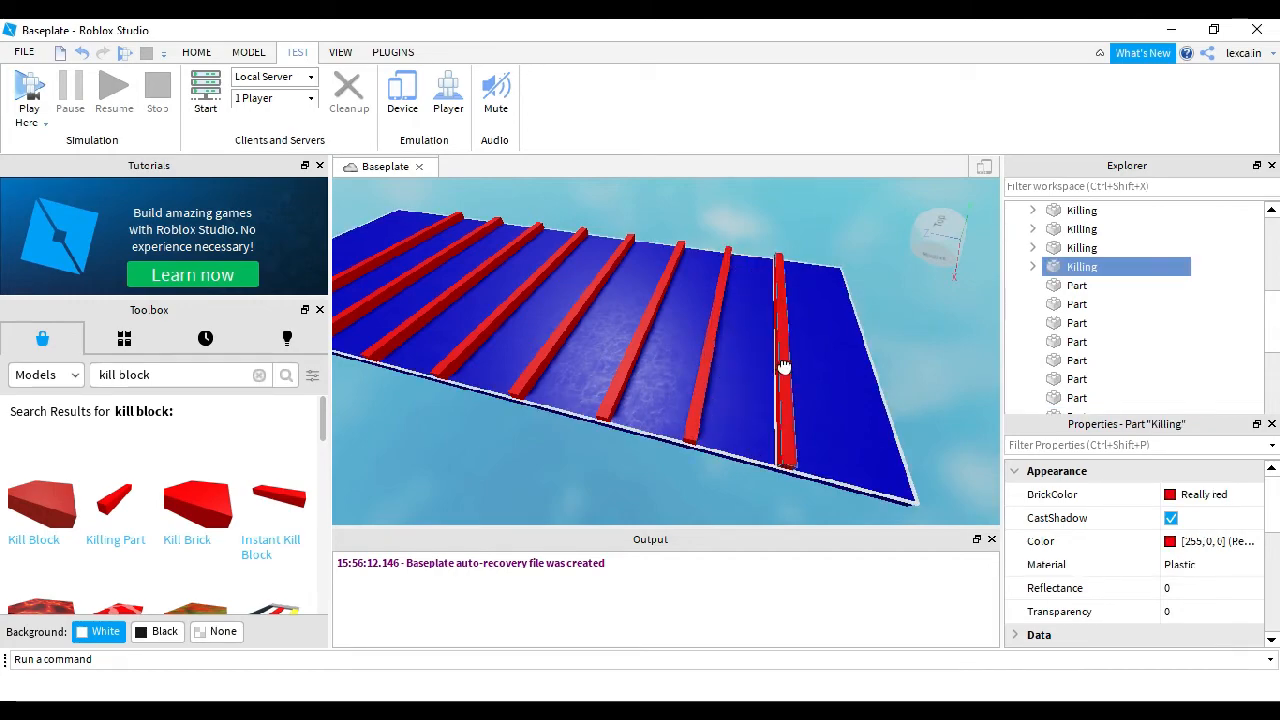
Step: Scale the blue platform slightly longer at its far end, leaving free space beyond the last kill strip
{"action": "right_click_drag", "start_coordinate": [765, 390], "coordinate": [765, 391]}
{"action": "scroll", "coordinate": [765, 391], "scroll_direction": "down", "scroll_amount": 5}
{"action": "scroll", "coordinate": [765, 391], "scroll_direction": "up", "scroll_amount": 5}
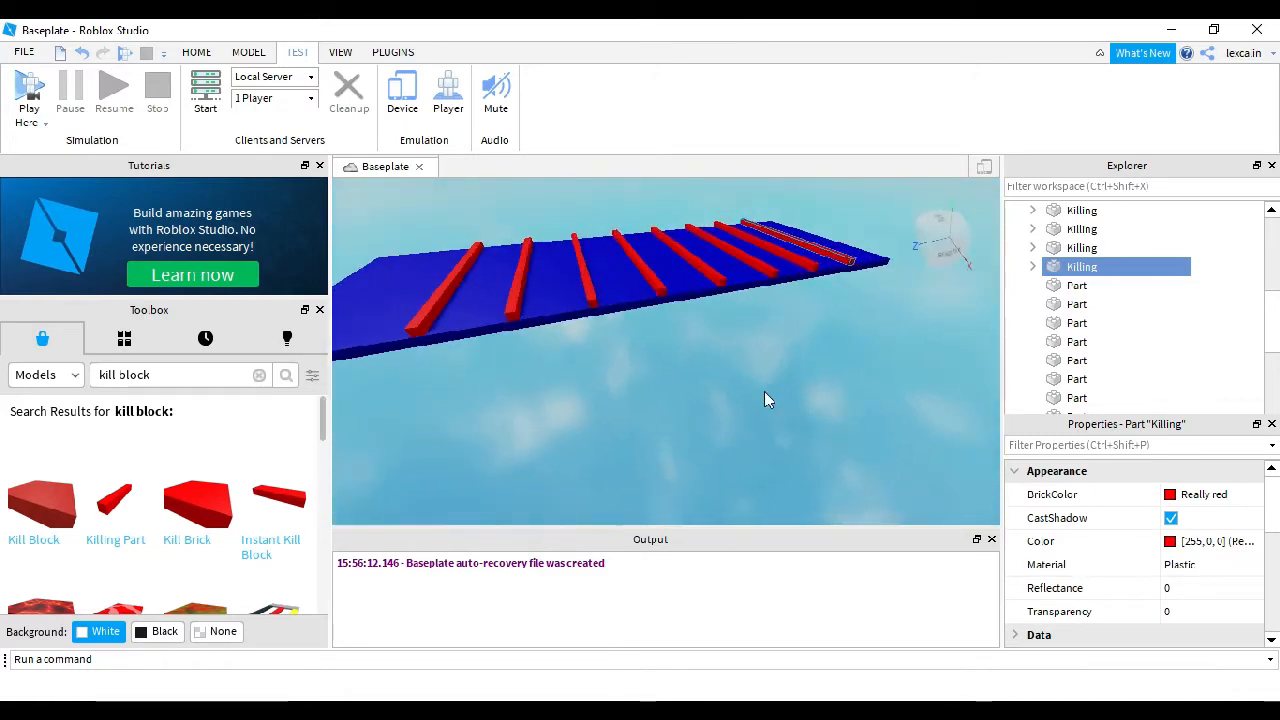
{"action": "scroll", "coordinate": [765, 391], "scroll_direction": "up", "scroll_amount": 5}
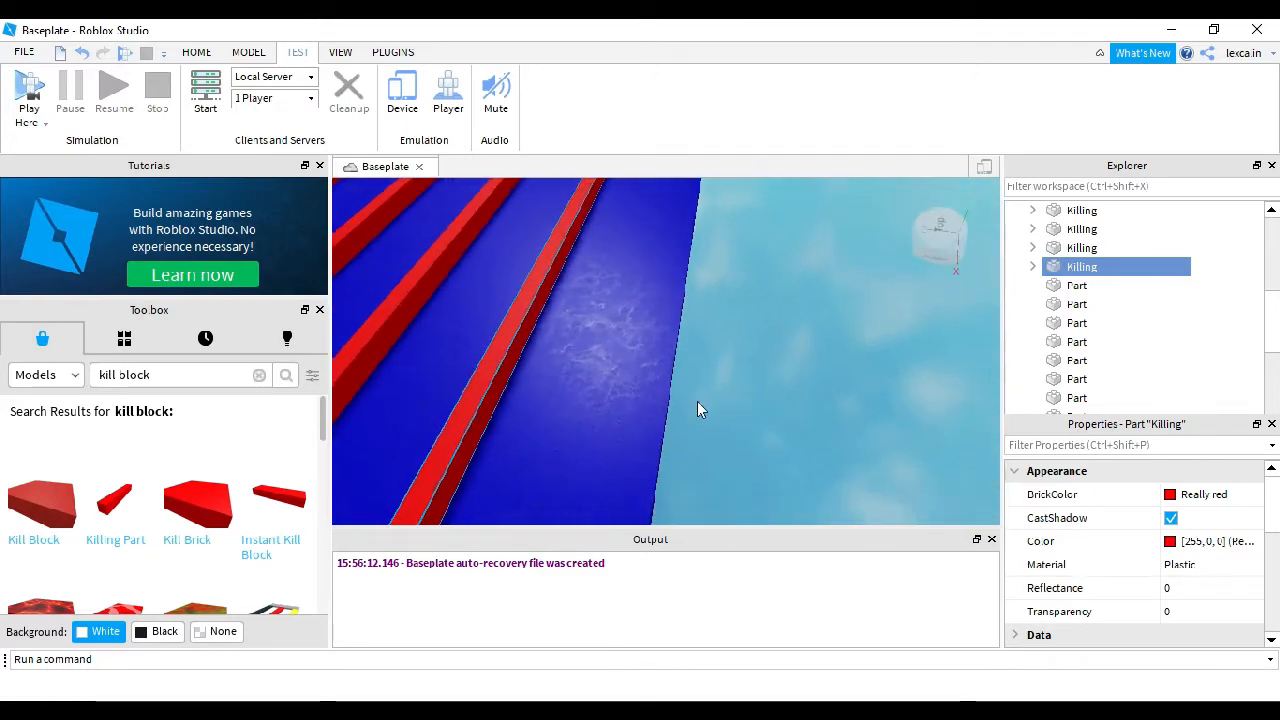
{"action": "left_click", "coordinate": [645, 393]}
{"action": "left_click", "coordinate": [248, 52]}
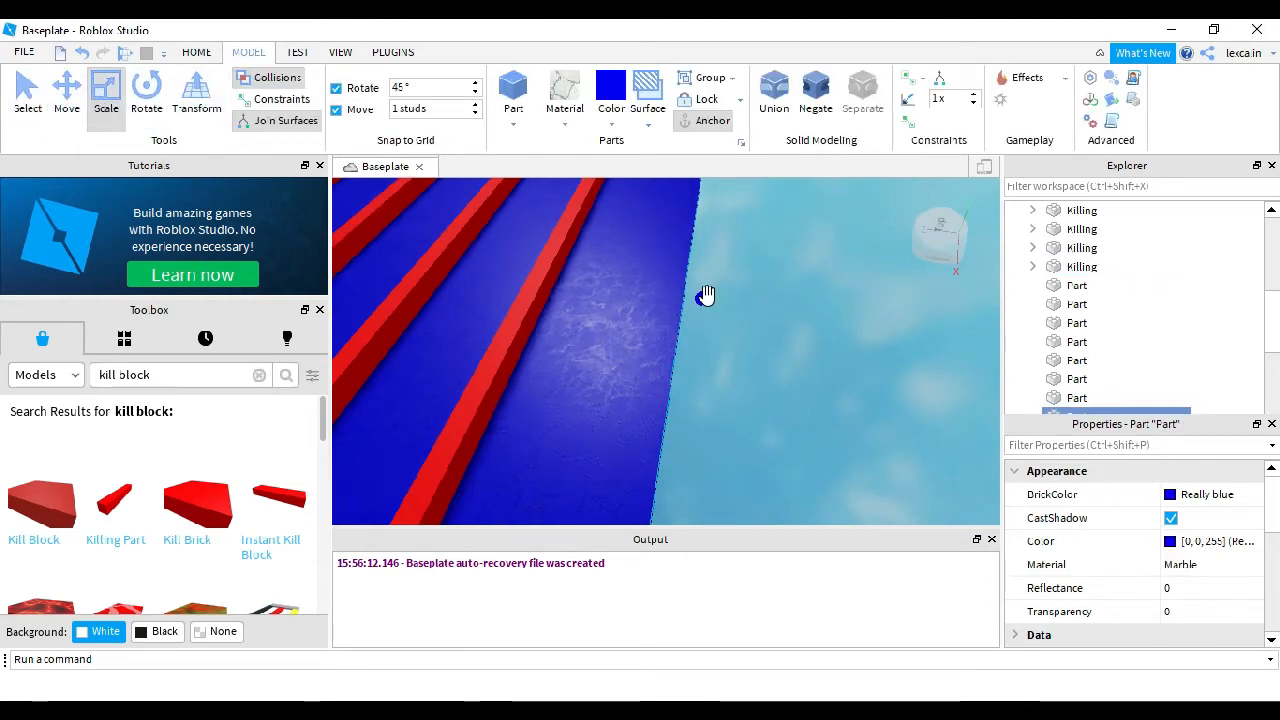
{"action": "left_click_drag", "start_coordinate": [705, 296], "coordinate": [752, 303]}
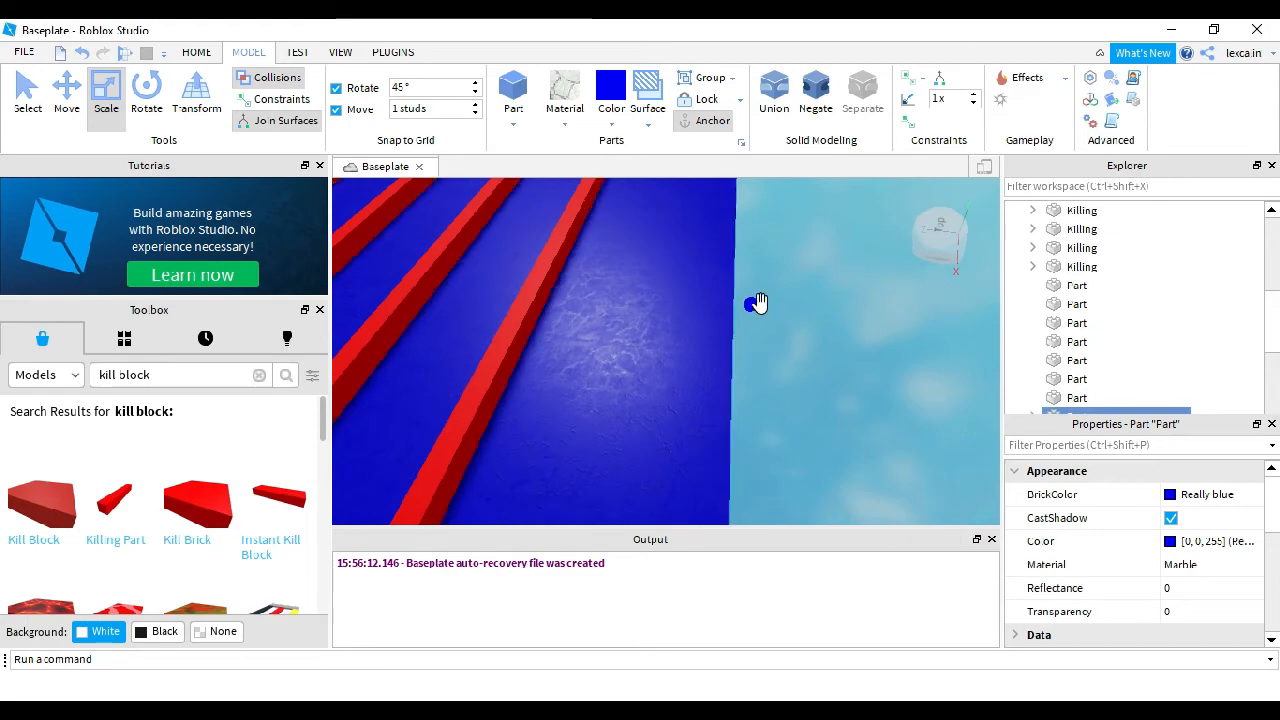
Step: Duplicate the red checkpoint that stands before the striped platform and bring the copy to the platform's far end
{"action": "right_click_drag", "start_coordinate": [600, 255], "coordinate": [530, 428]}
{"action": "scroll", "coordinate": [520, 277], "scroll_direction": "up", "scroll_amount": 4}
{"action": "scroll", "coordinate": [520, 277], "scroll_direction": "up", "scroll_amount": 3}
{"action": "scroll", "coordinate": [518, 278], "scroll_direction": "down", "scroll_amount": 5}
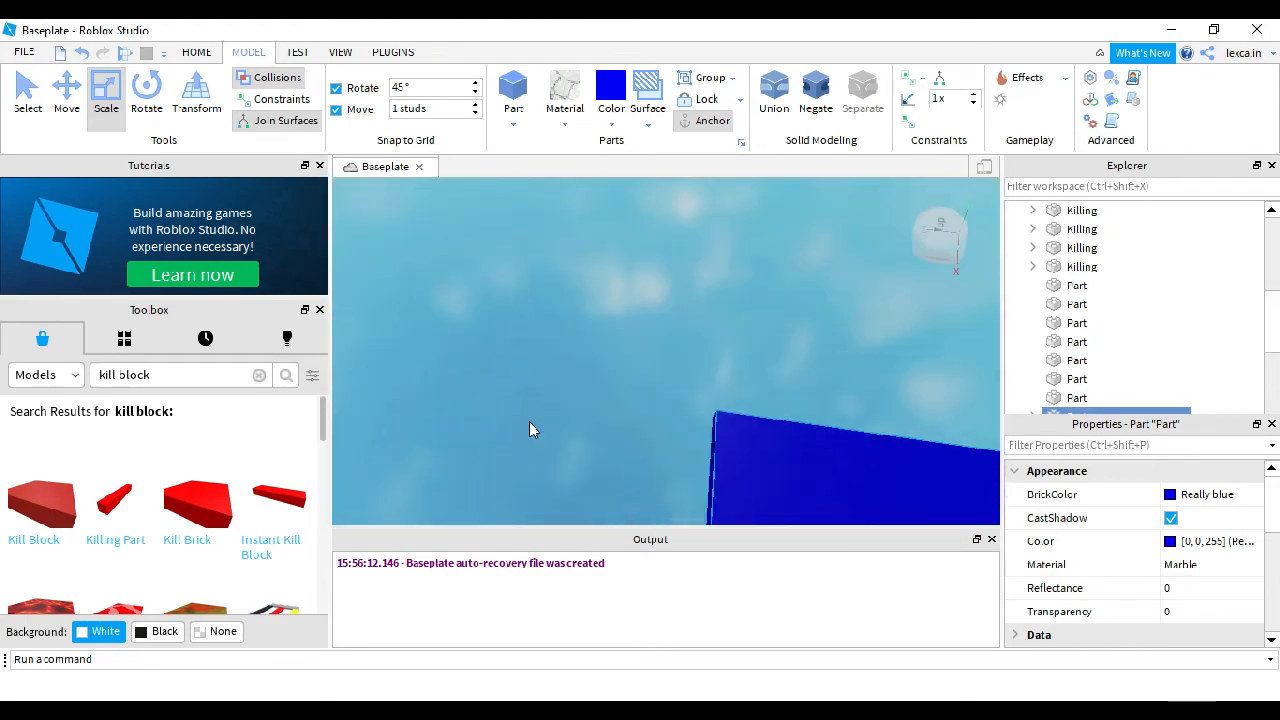
{"action": "scroll", "coordinate": [562, 450], "scroll_direction": "down", "scroll_amount": 3}
{"action": "scroll", "coordinate": [562, 455], "scroll_direction": "down", "scroll_amount": 4}
{"action": "left_click", "coordinate": [603, 460]}
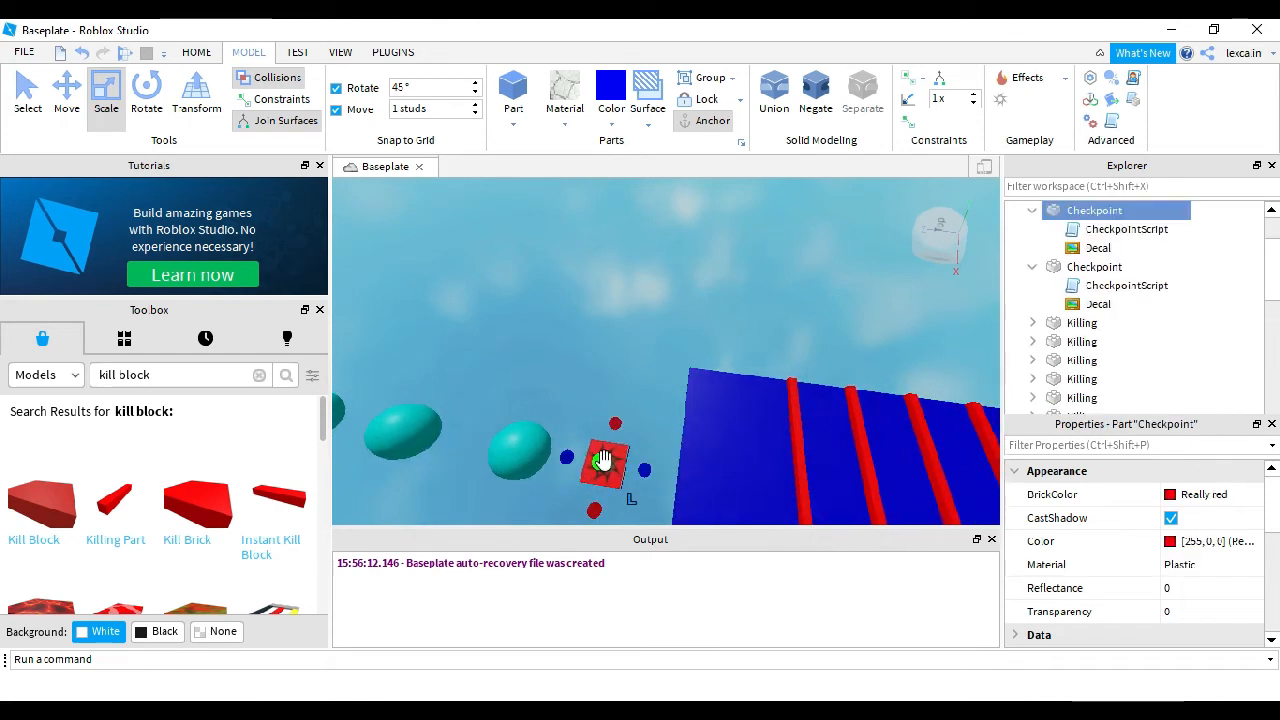
{"action": "right_click_drag", "start_coordinate": [638, 463], "coordinate": [652, 405]}
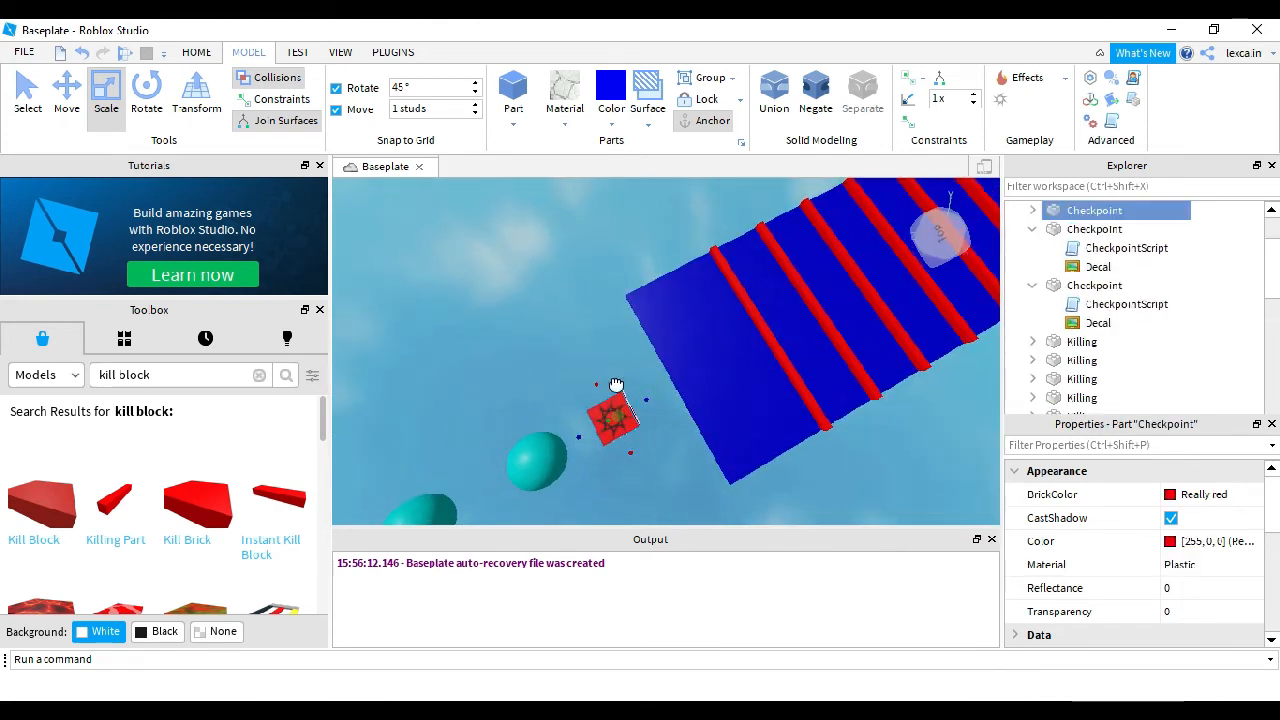
{"action": "key", "text": "d"}
{"action": "left_click_drag", "start_coordinate": [743, 418], "coordinate": [574, 249]}
{"action": "key", "text": "d"}
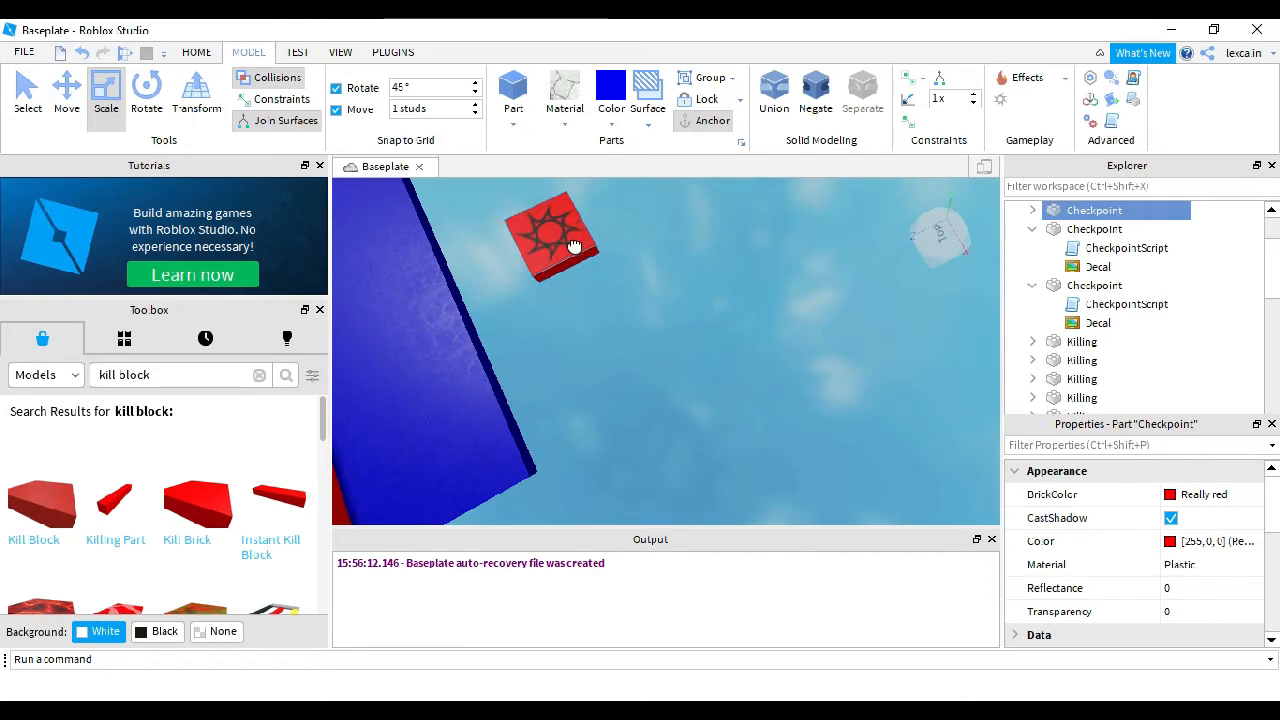
Step: Move the new checkpoint sideways so it sits centred just beyond the far end of the striped platform
{"action": "right_click_drag", "start_coordinate": [627, 295], "coordinate": [627, 296]}
{"action": "key", "text": "d"}
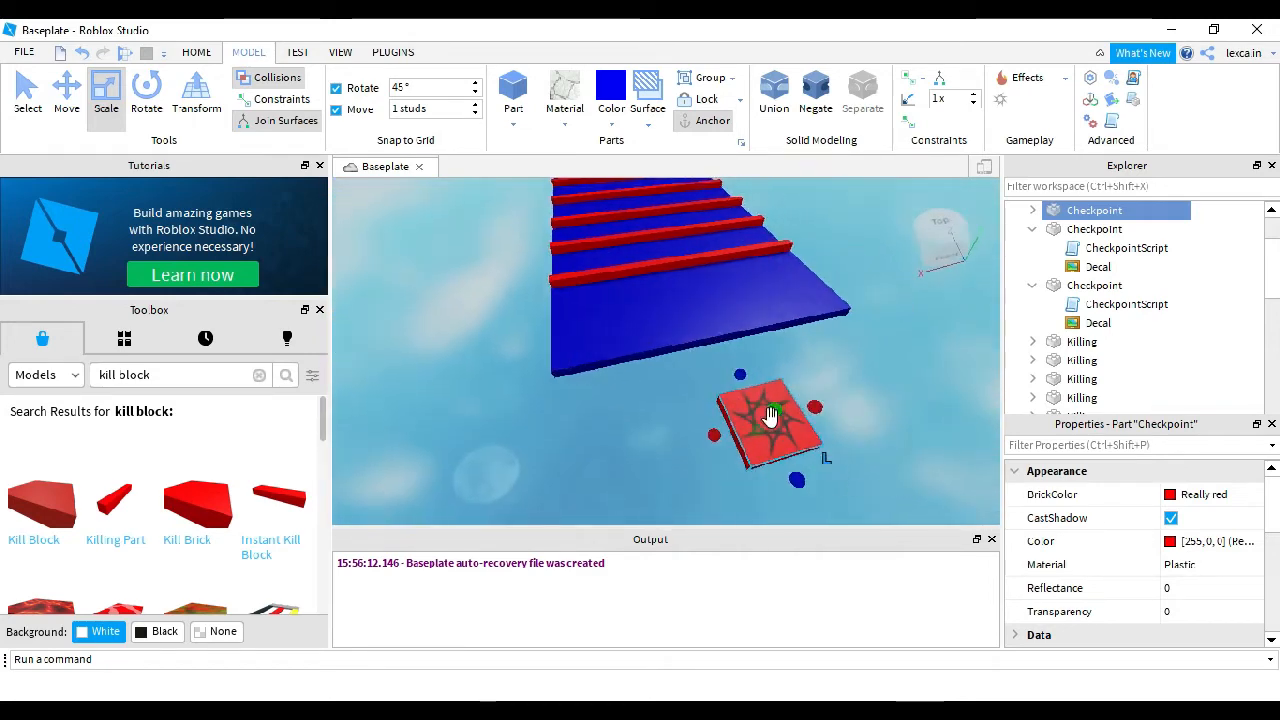
{"action": "right_click_drag", "start_coordinate": [833, 434], "coordinate": [834, 435]}
{"action": "key", "text": "a"}
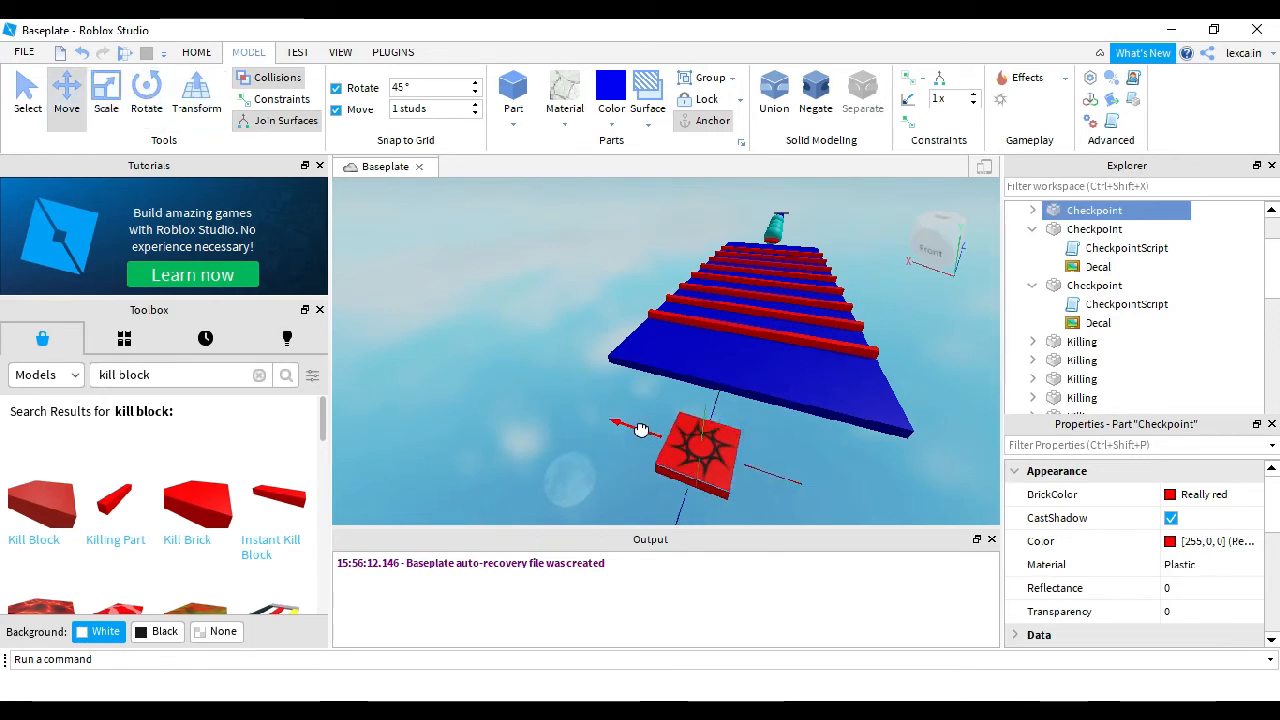
{"action": "right_click_drag", "start_coordinate": [641, 429], "coordinate": [838, 399]}
Step: Play test the obby from the spawn, taking the character over the blue platforms and teal spheres to the checkpoint before the kill strips
{"action": "key", "text": "a"}
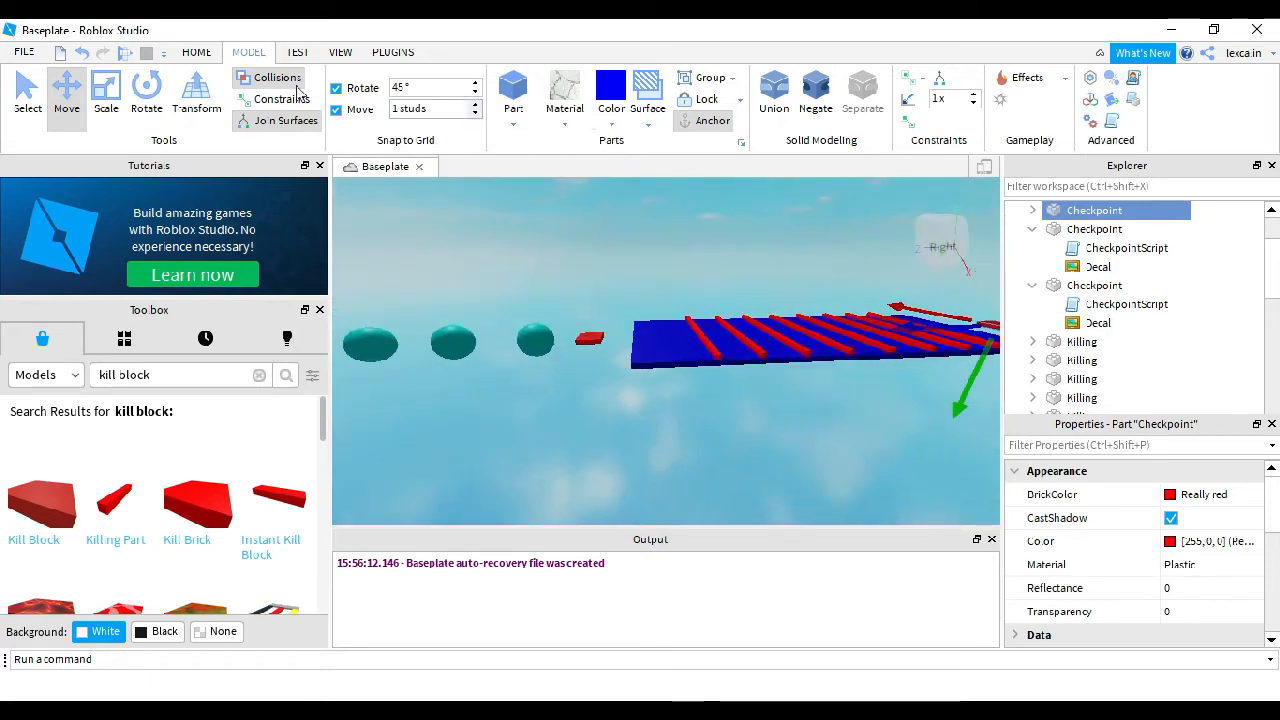
{"action": "key", "text": "a"}
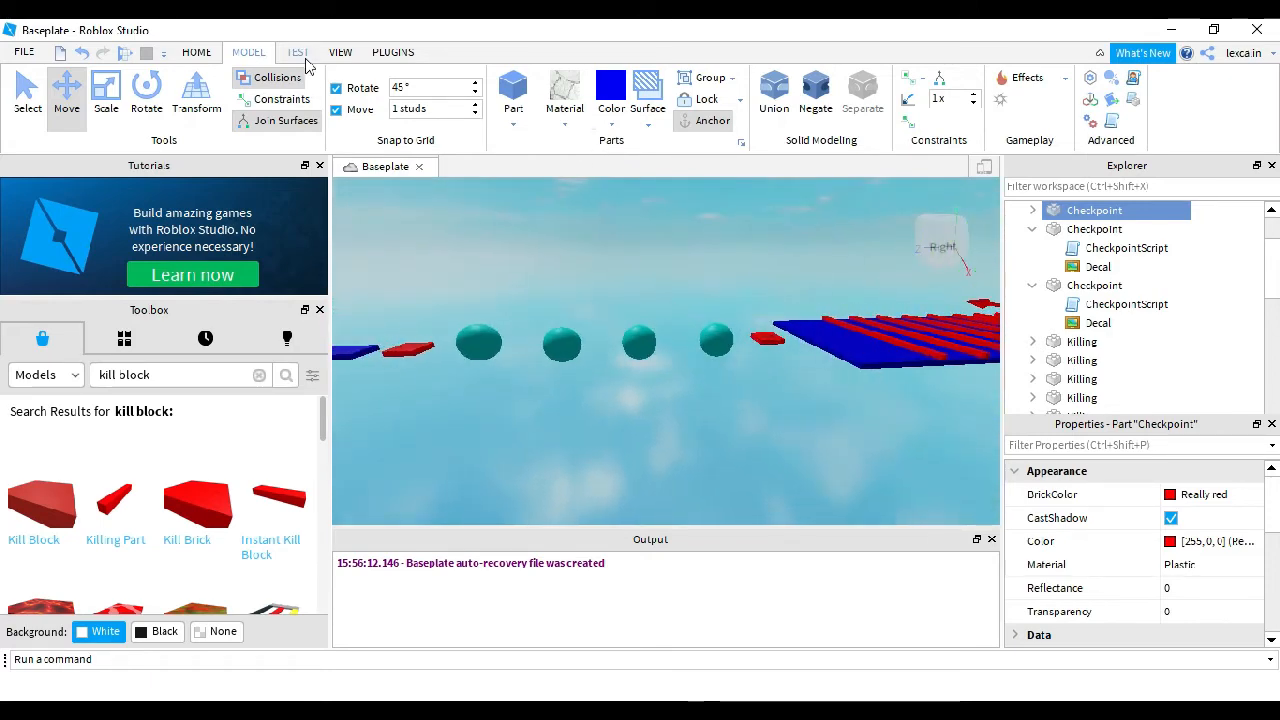
{"action": "left_click", "coordinate": [125, 55]}
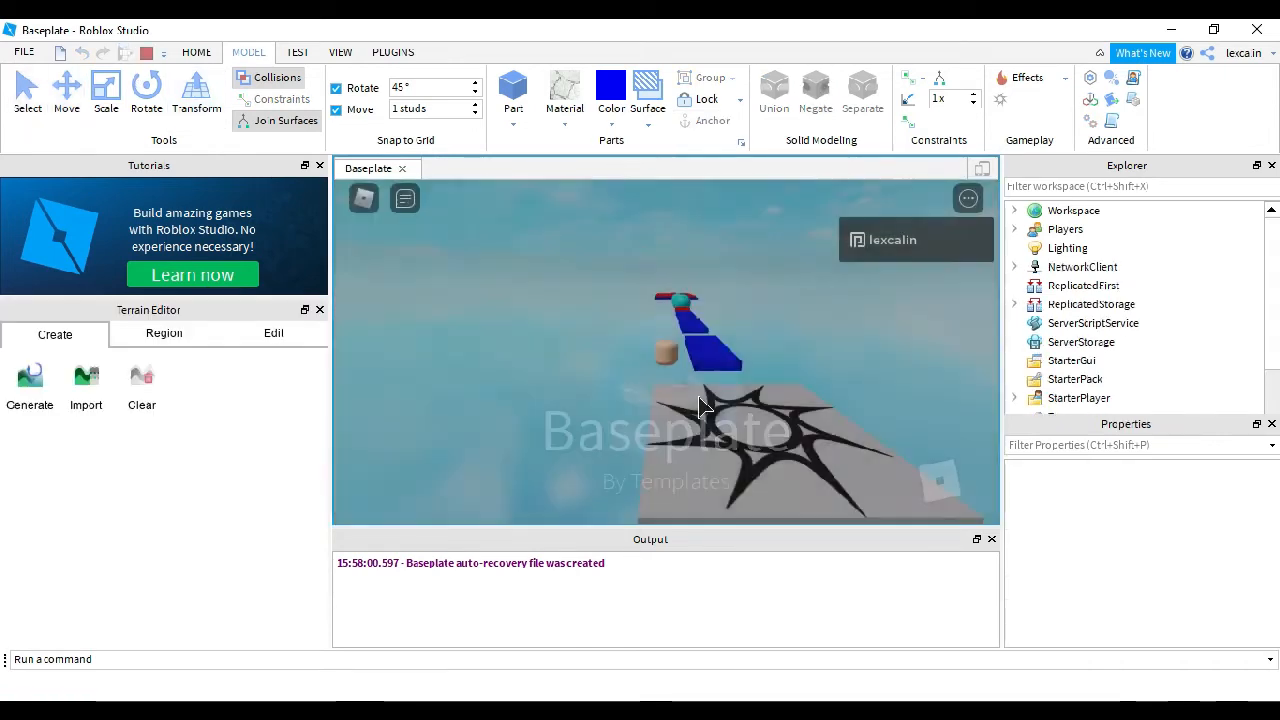
{"action": "right_click_drag", "start_coordinate": [805, 428], "coordinate": [803, 426]}
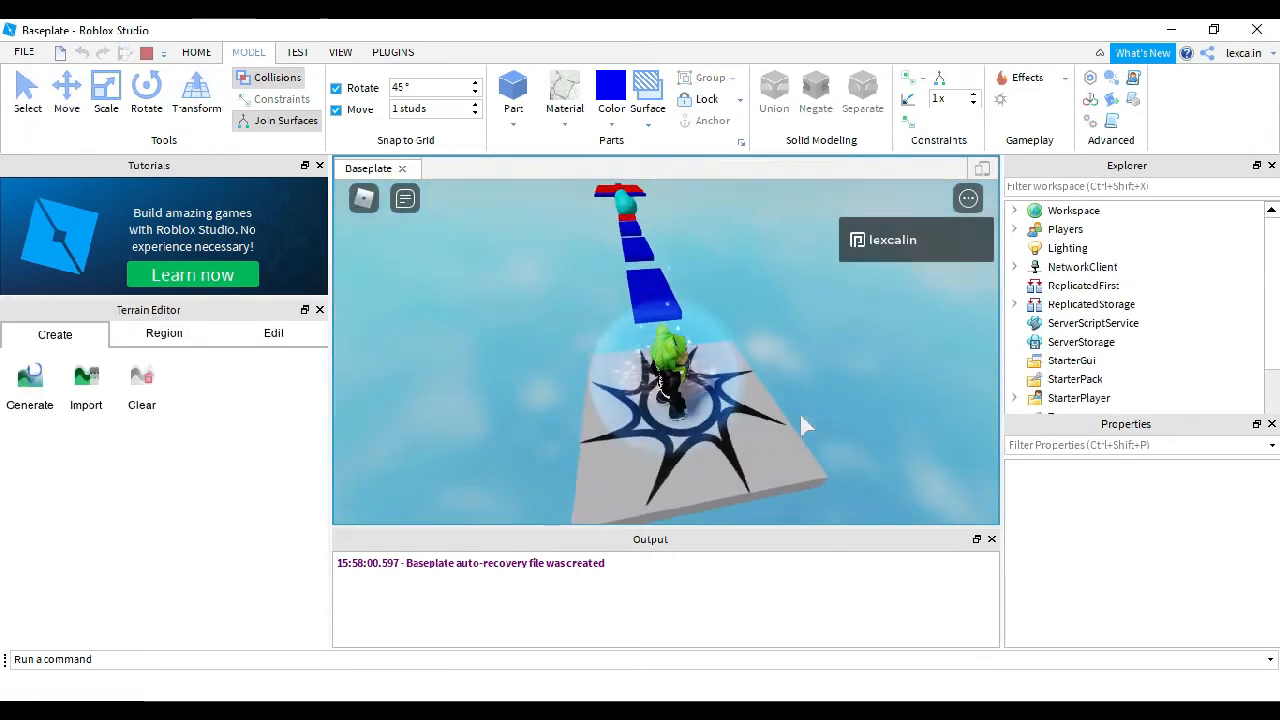
{"action": "key", "text": "w"}
{"action": "key", "text": "space"}
{"action": "key", "text": "w"}
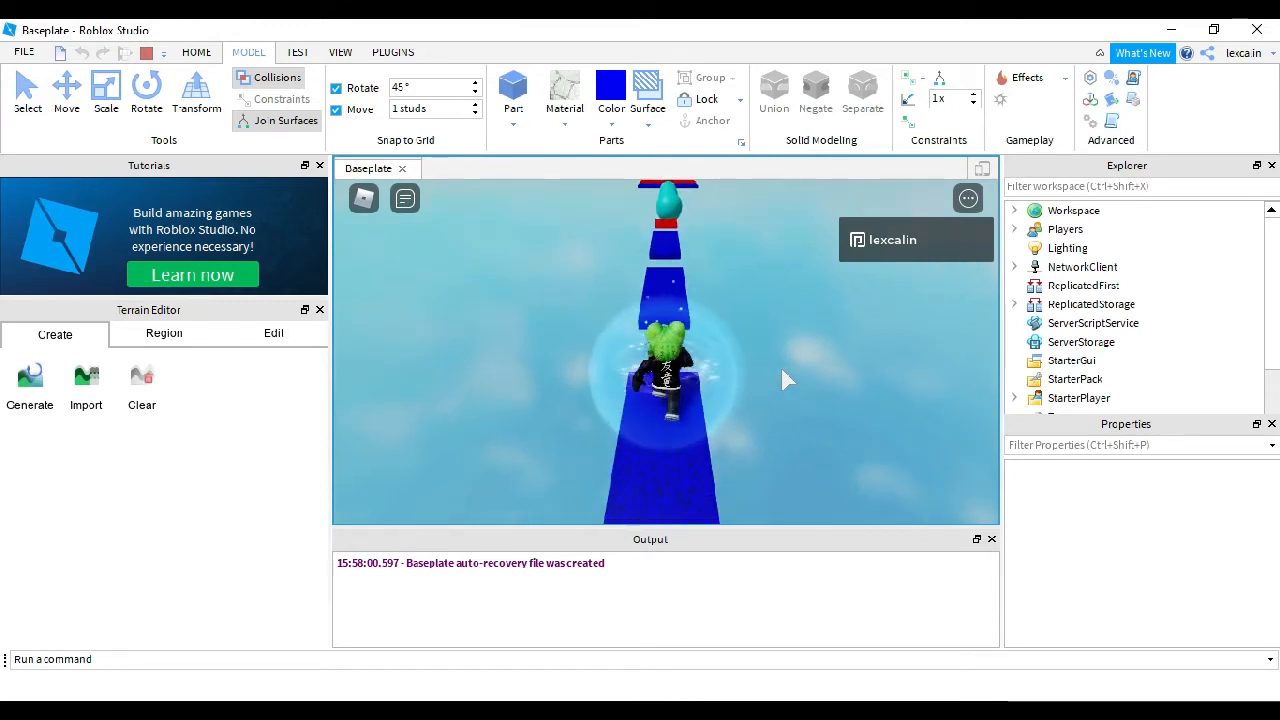
{"action": "key", "text": "w"}
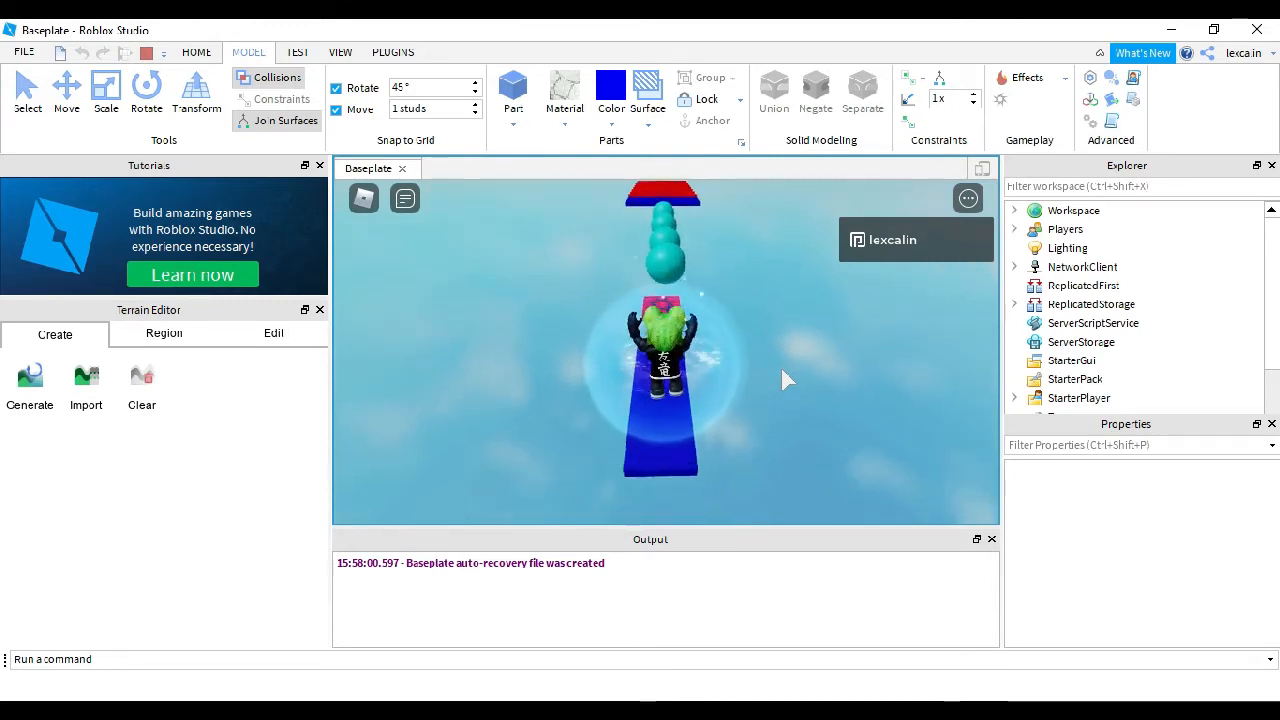
{"action": "key", "text": "w"}
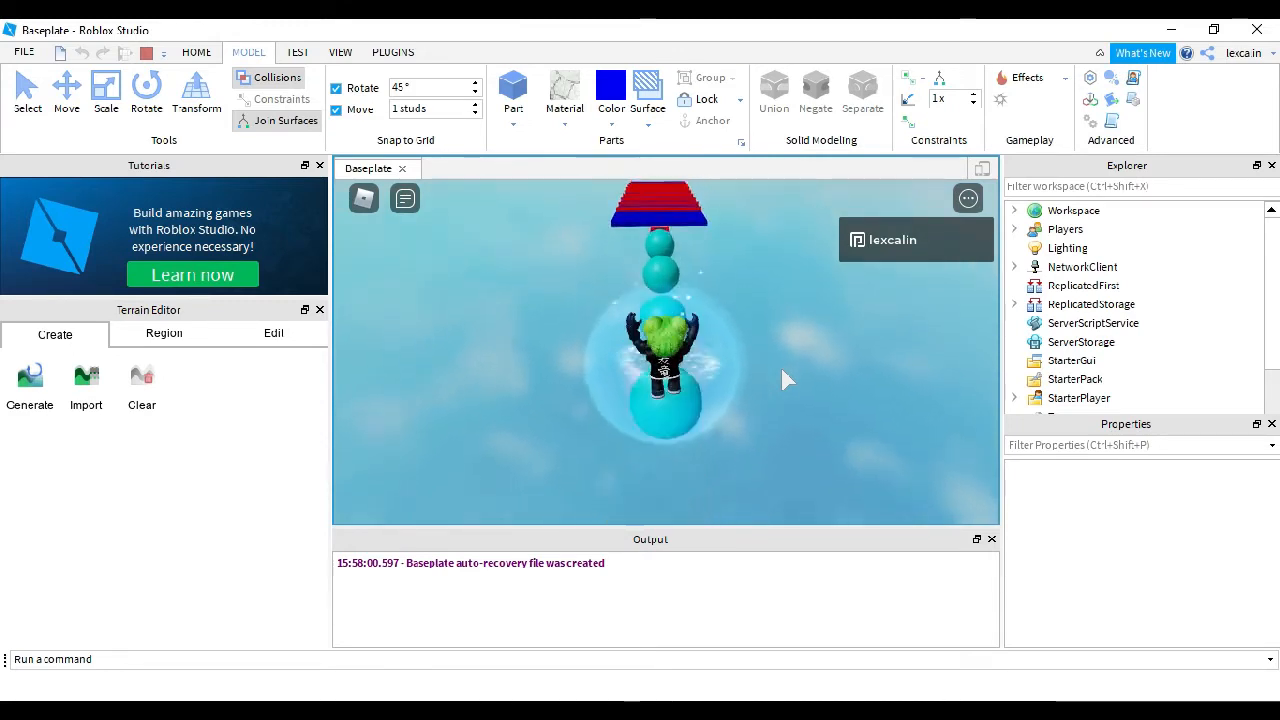
{"action": "key", "text": "w"}
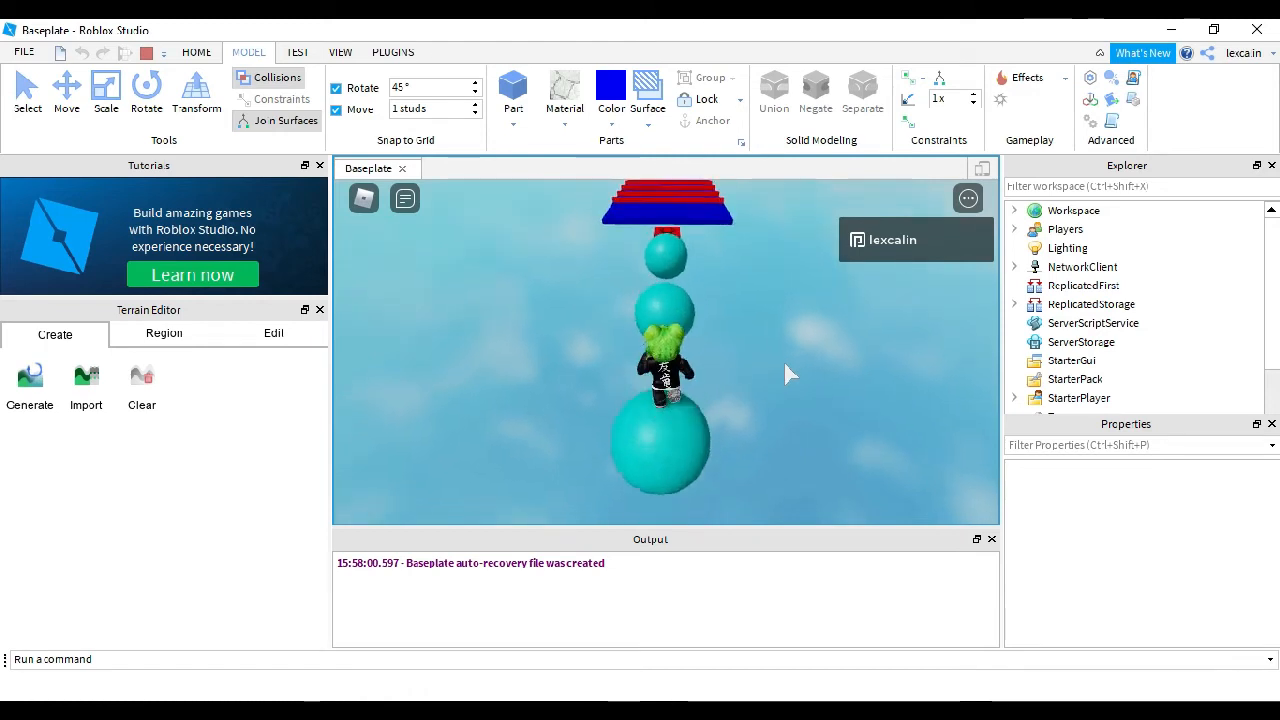
{"action": "key", "text": "w"}
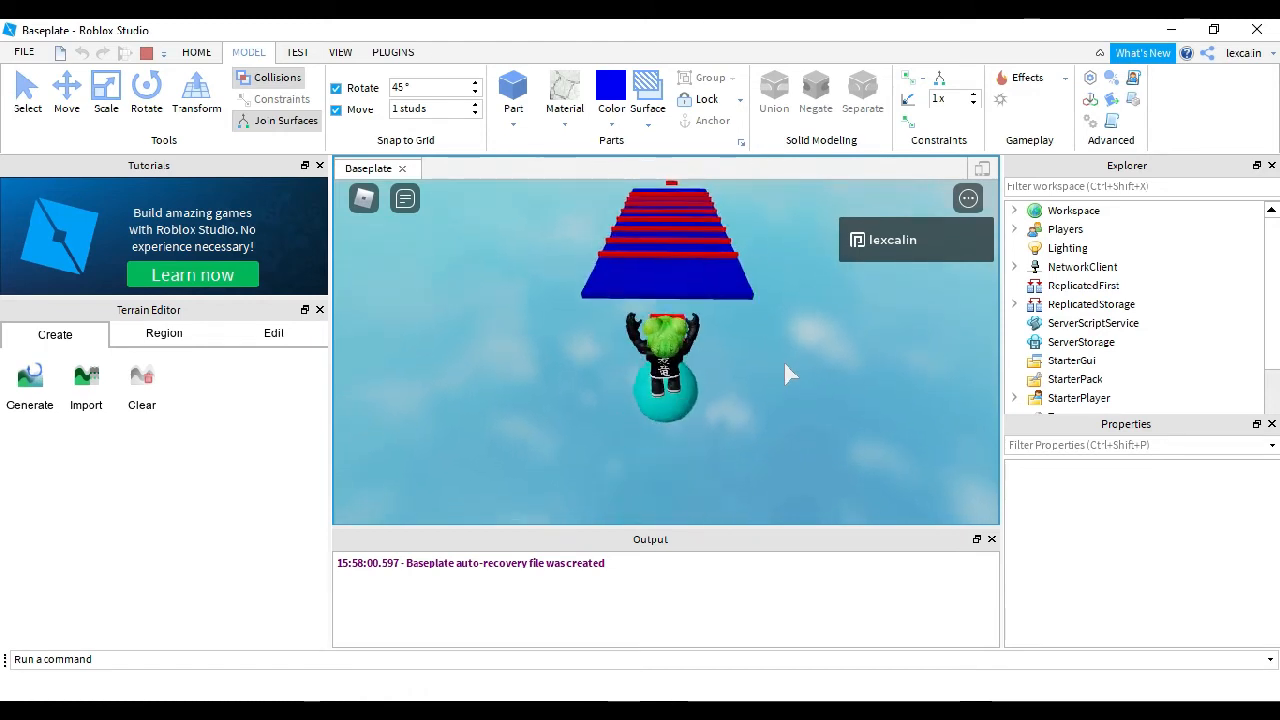
{"action": "key", "text": "w"}
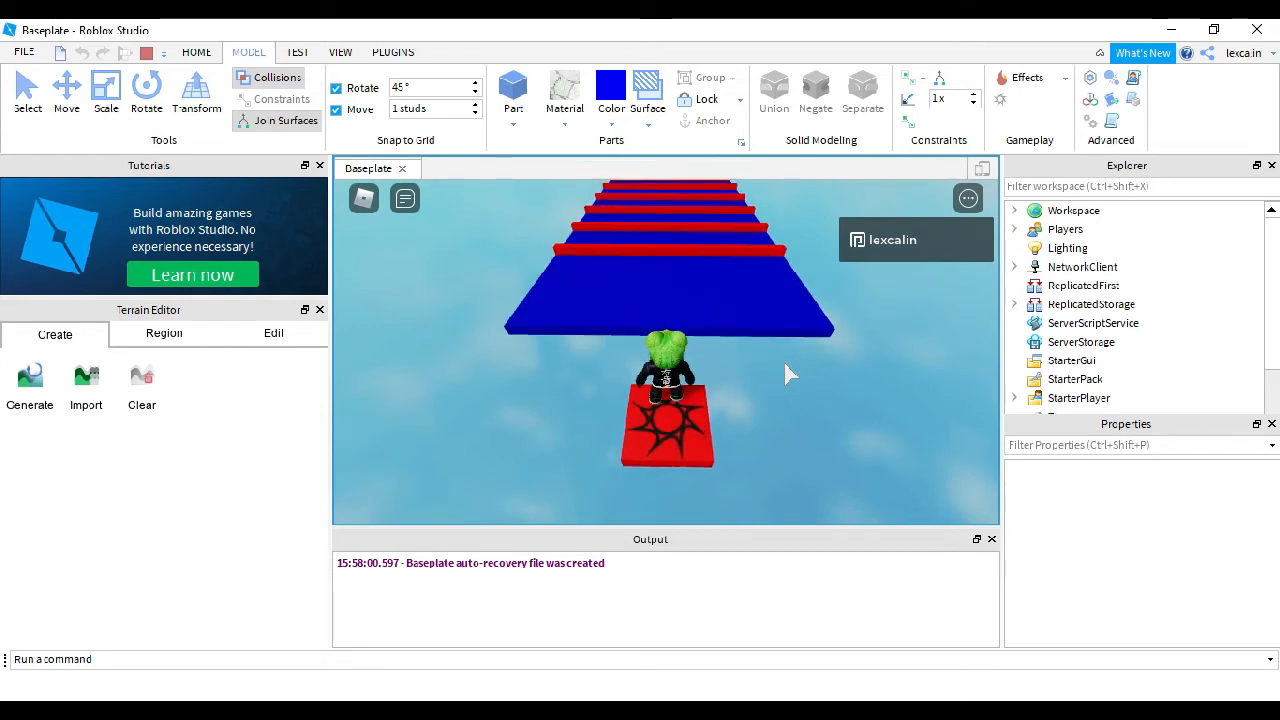
Step: Run the character over the striped platform into the red kill strips to test that they kill
{"action": "key", "text": "w"}
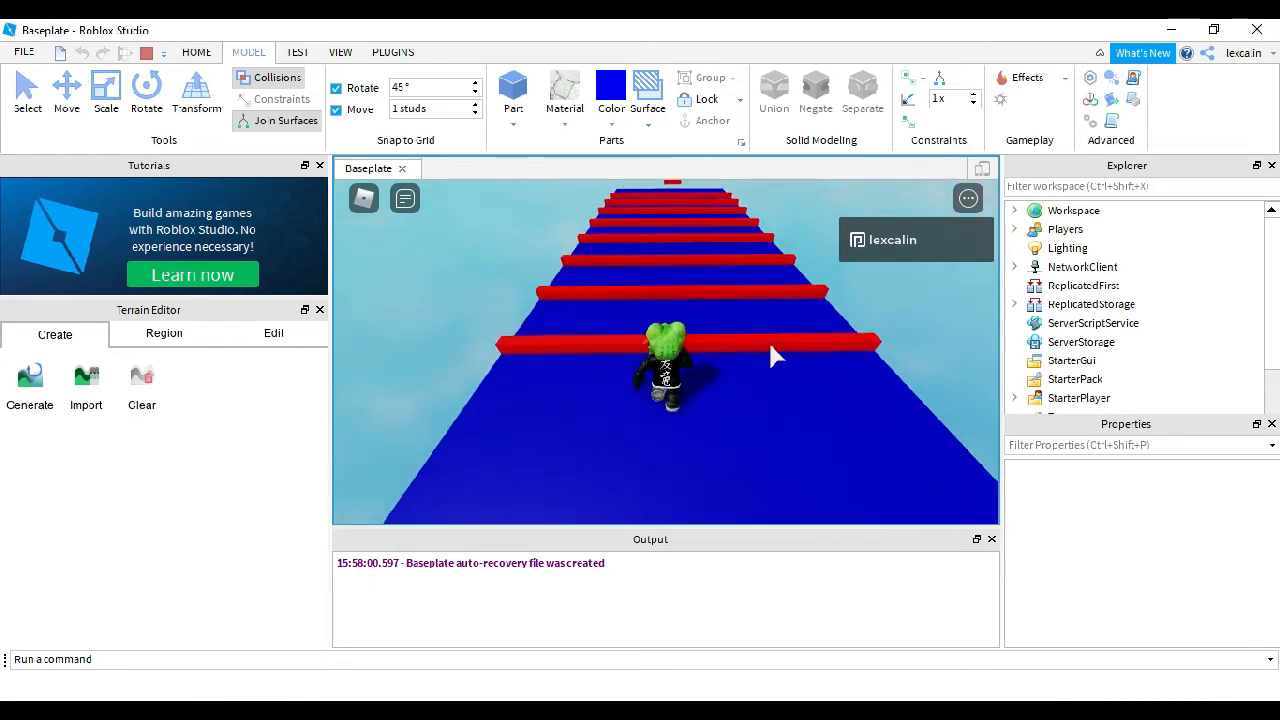
{"action": "right_click_drag", "start_coordinate": [789, 298], "coordinate": [790, 289]}
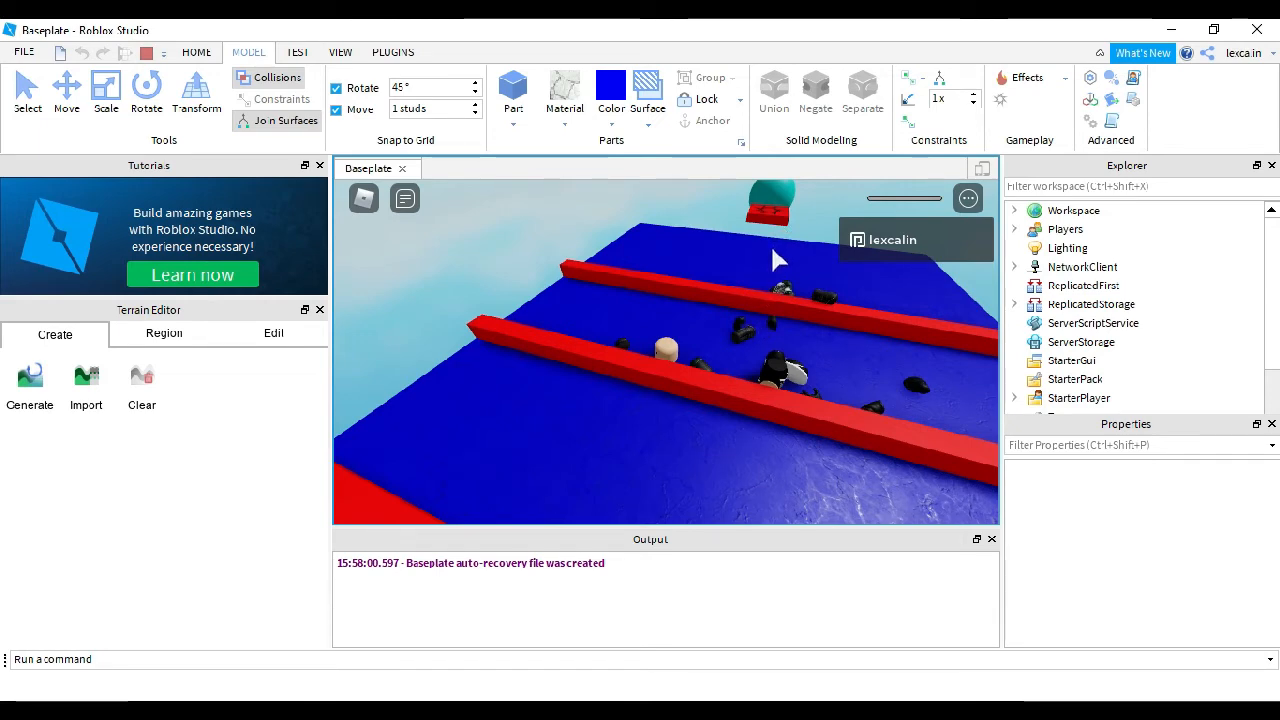
{"action": "right_click_drag", "start_coordinate": [767, 253], "coordinate": [779, 328]}
Step: Jump the character over every kill strip to the checkpoint beyond the striped platform
{"action": "key", "text": "w"}
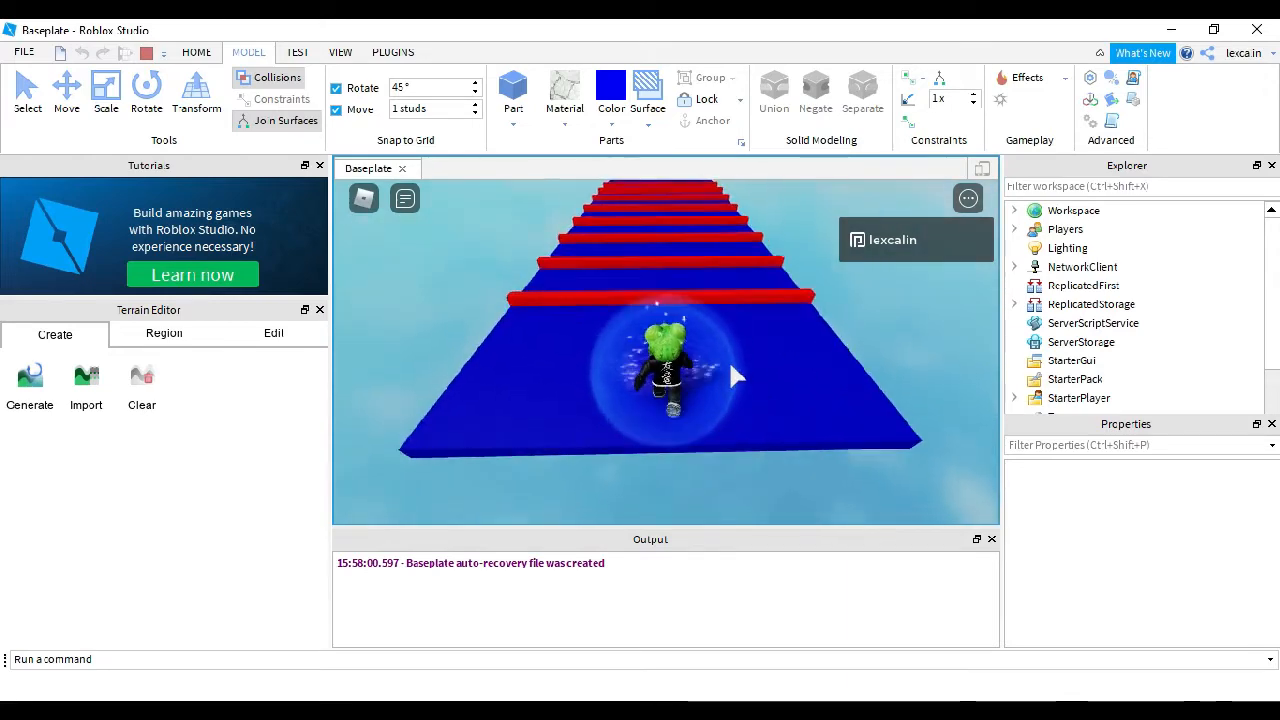
{"action": "key", "text": "w"}
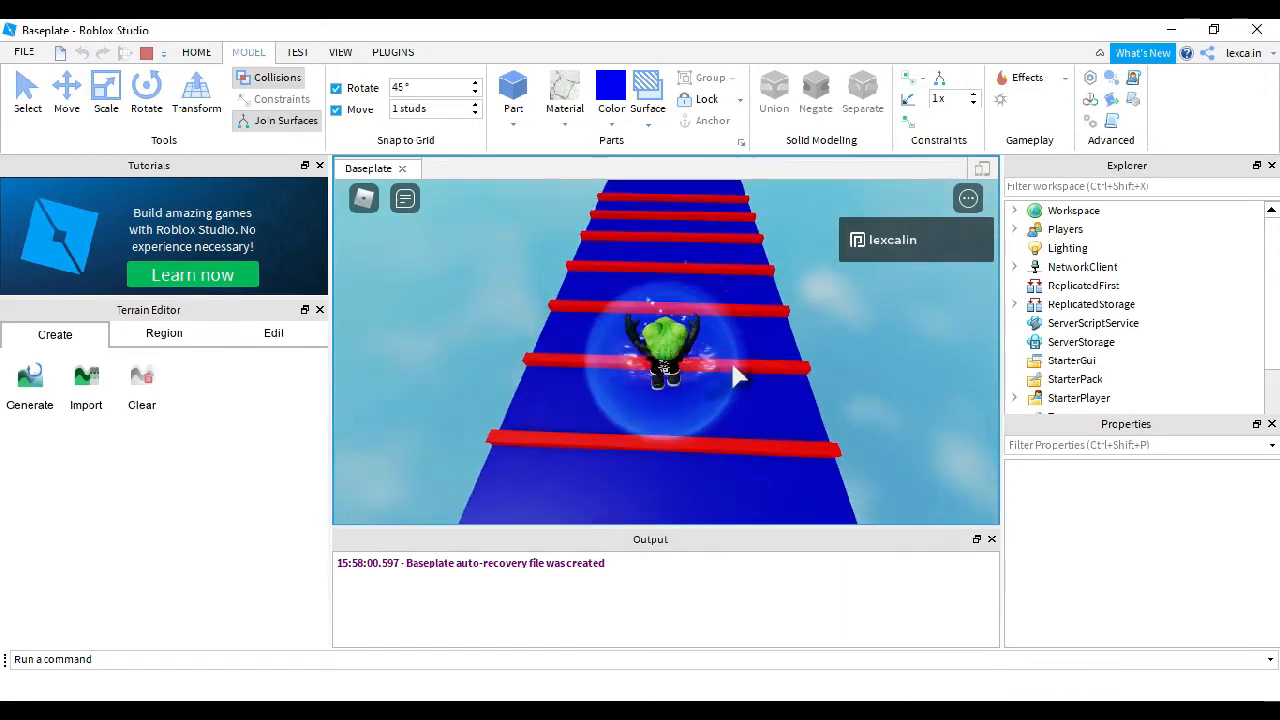
{"action": "key", "text": "w"}
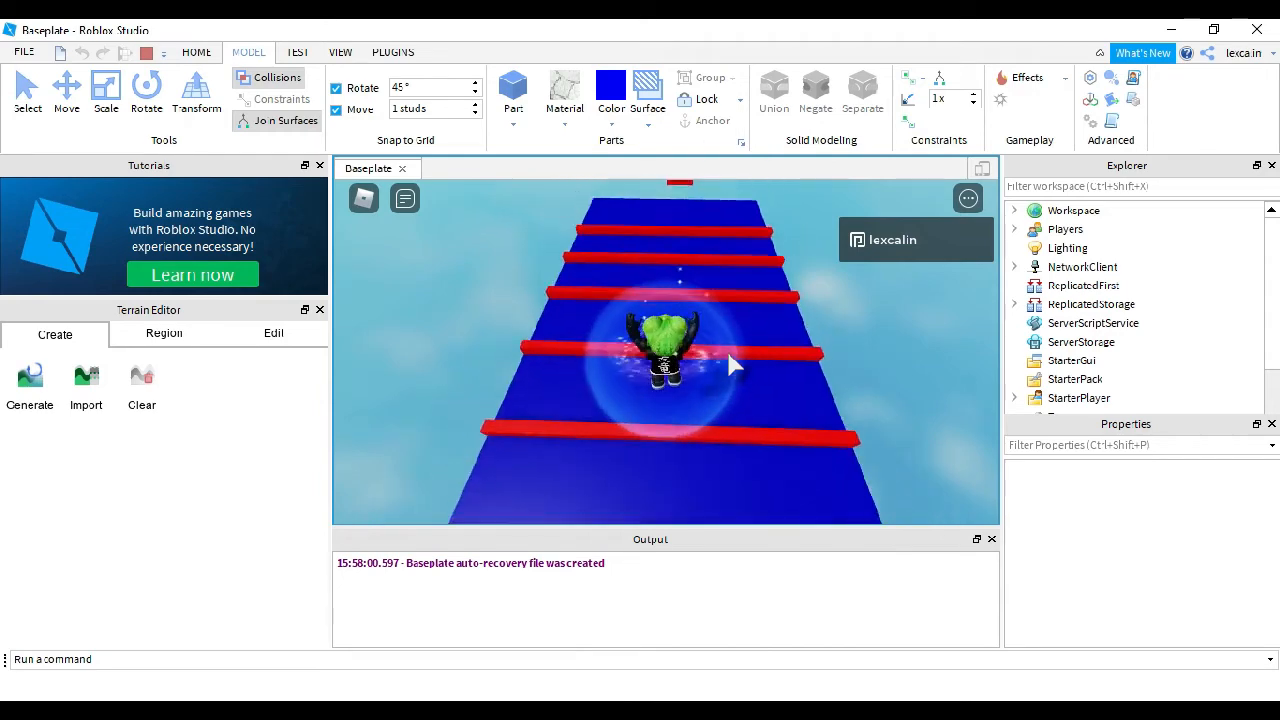
{"action": "key", "text": "w"}
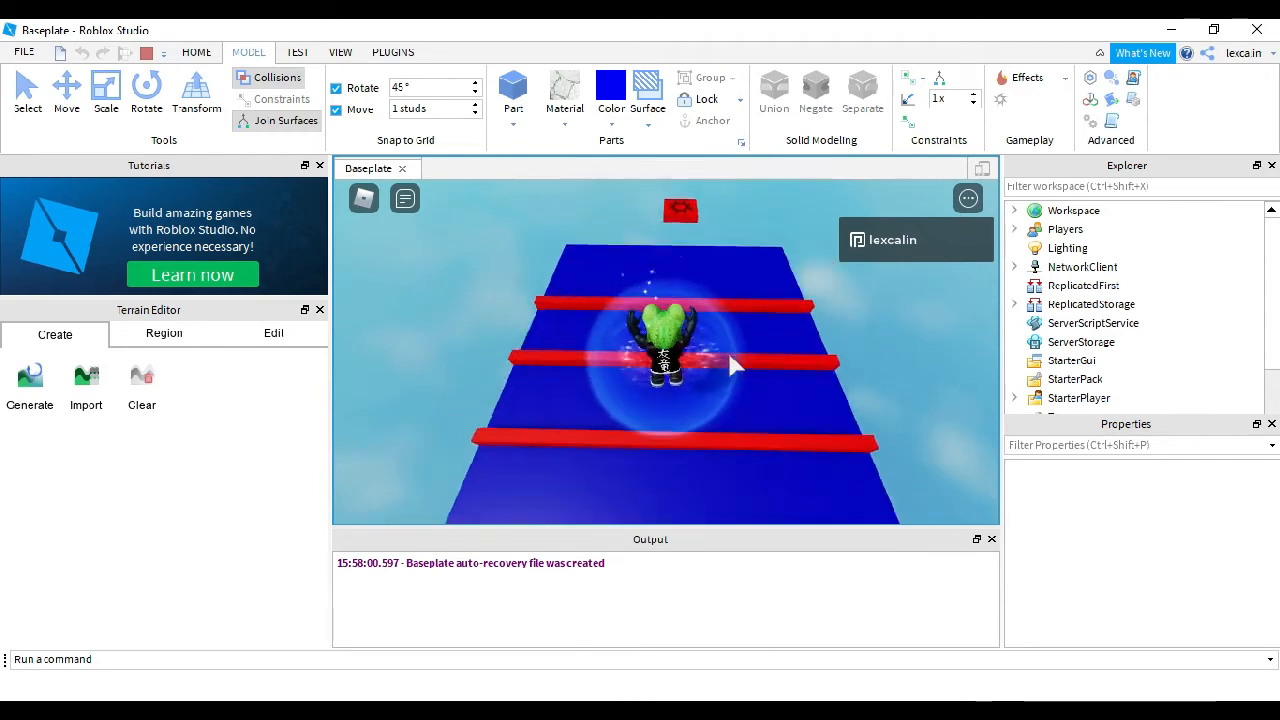
{"action": "key", "text": "w"}
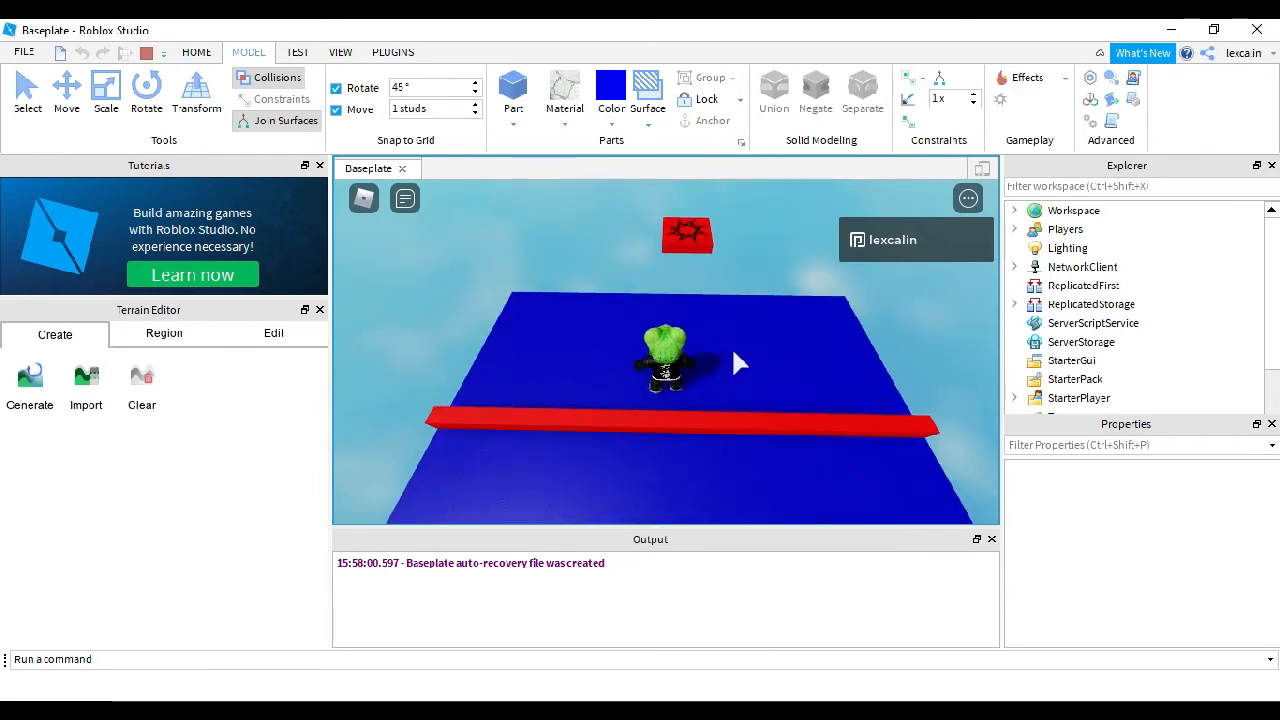
{"action": "key", "text": "w"}
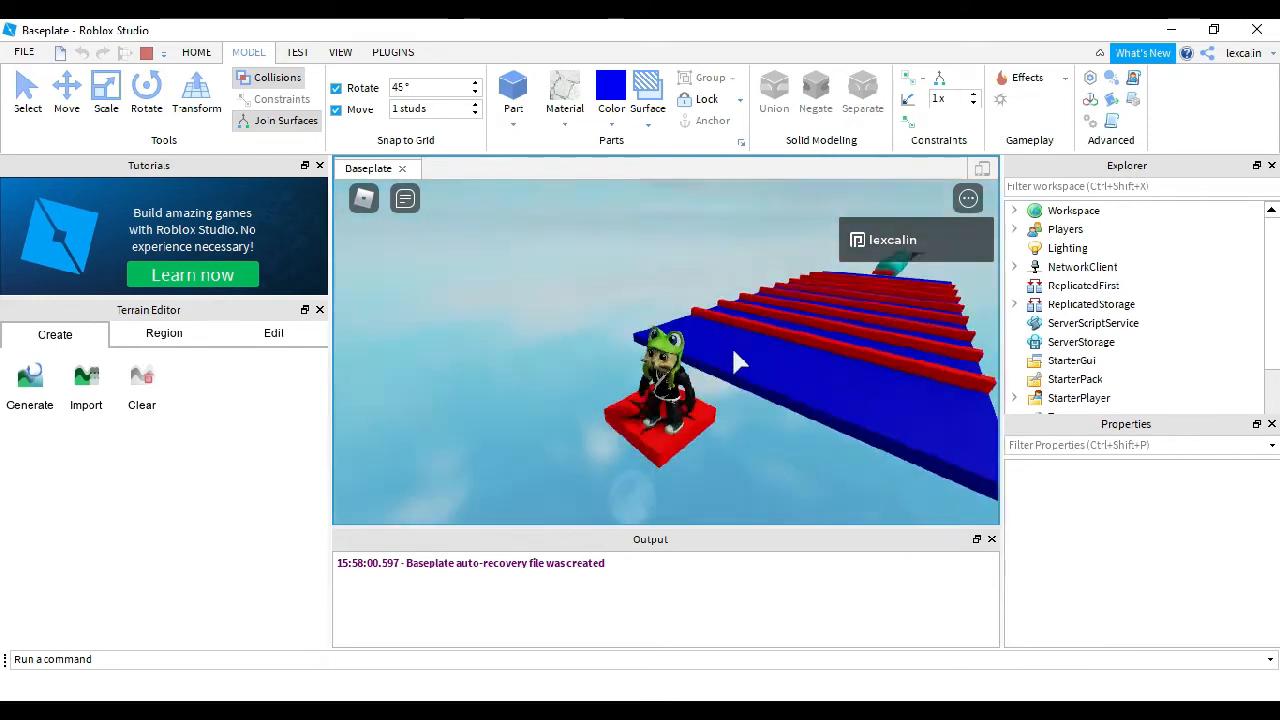
{"action": "key", "text": "space"}
Step: Check the character on the far checkpoint and end the play test
{"action": "right_click_drag", "start_coordinate": [734, 352], "coordinate": [650, 345]}
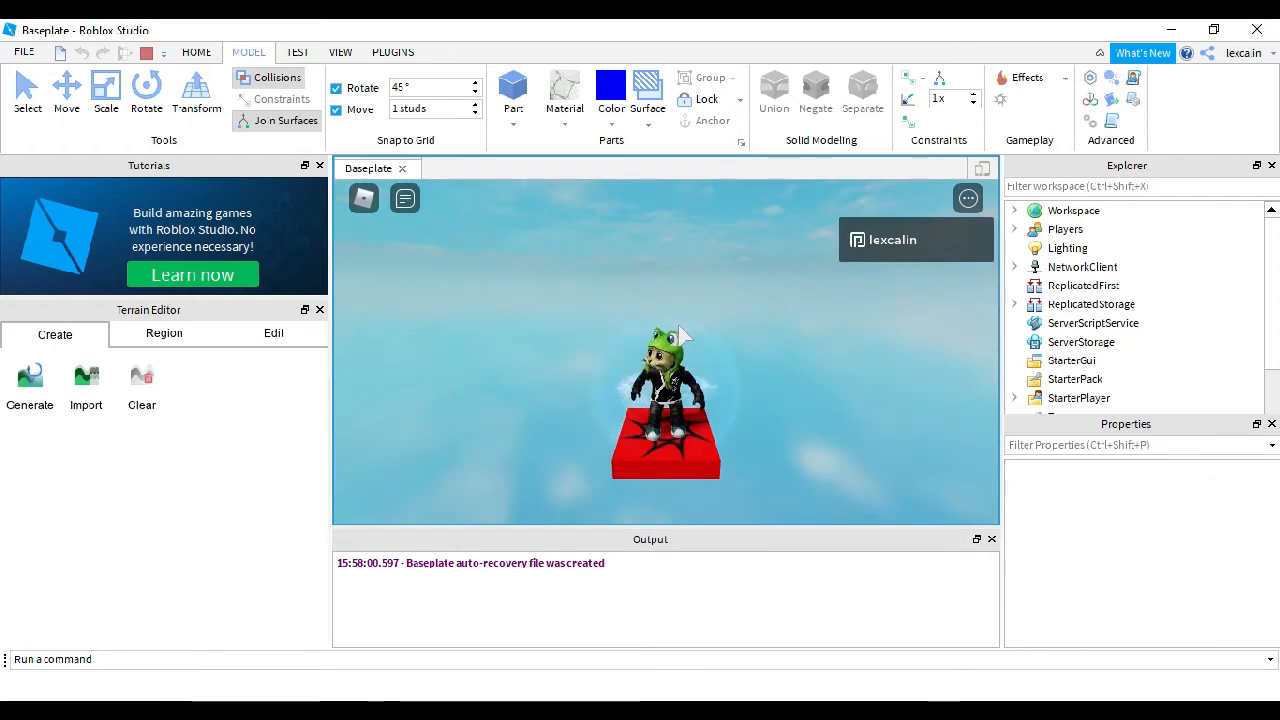
{"action": "right_click_drag", "start_coordinate": [678, 326], "coordinate": [682, 326]}
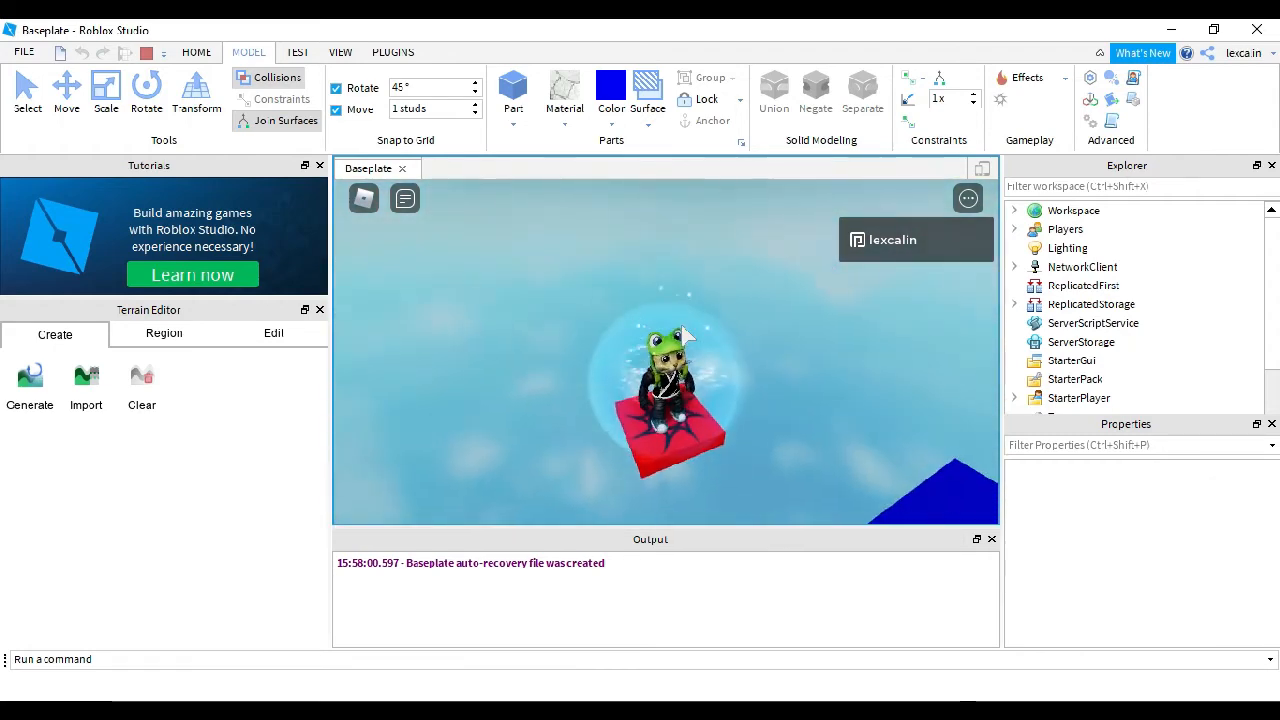
{"action": "left_click", "coordinate": [145, 55]}
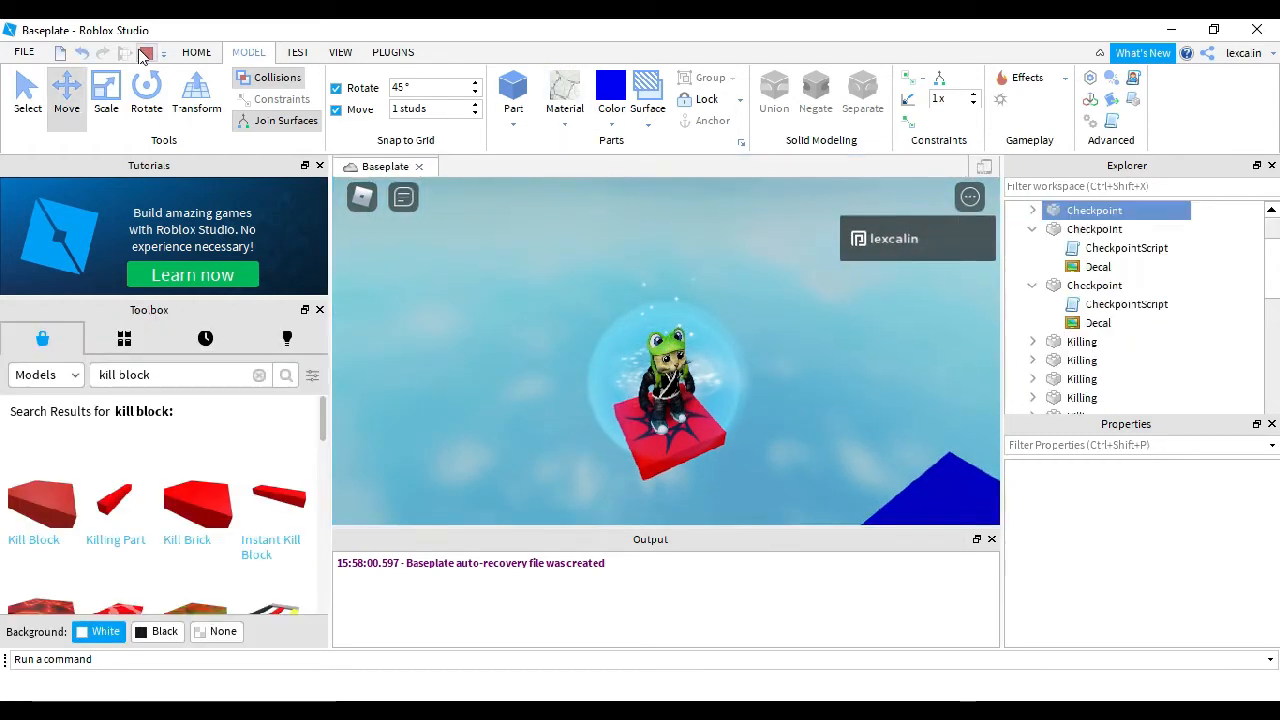
Step: Give the striped blue platform the Ice material and the Lily white colour
{"action": "right_click_drag", "start_coordinate": [644, 320], "coordinate": [592, 246]}
{"action": "scroll", "coordinate": [590, 245], "scroll_direction": "up", "scroll_amount": 5}
{"action": "right_click_drag", "start_coordinate": [592, 248], "coordinate": [594, 251]}
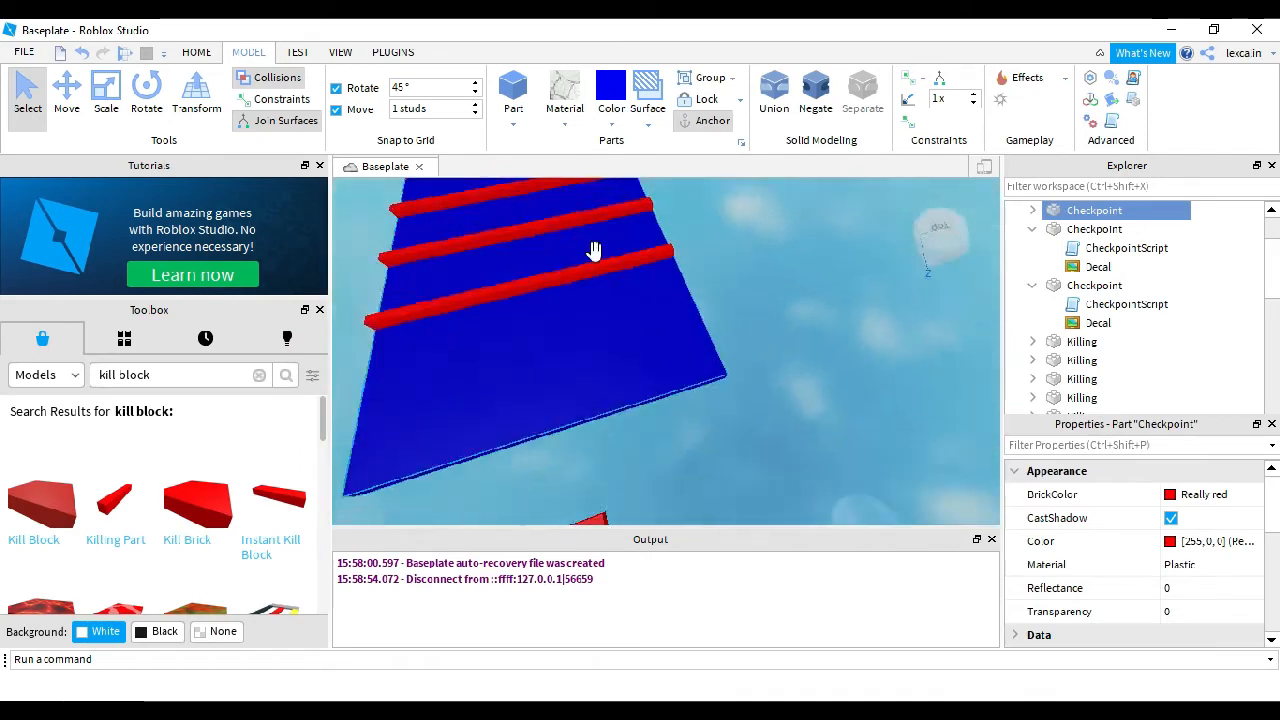
{"action": "left_click", "coordinate": [624, 393]}
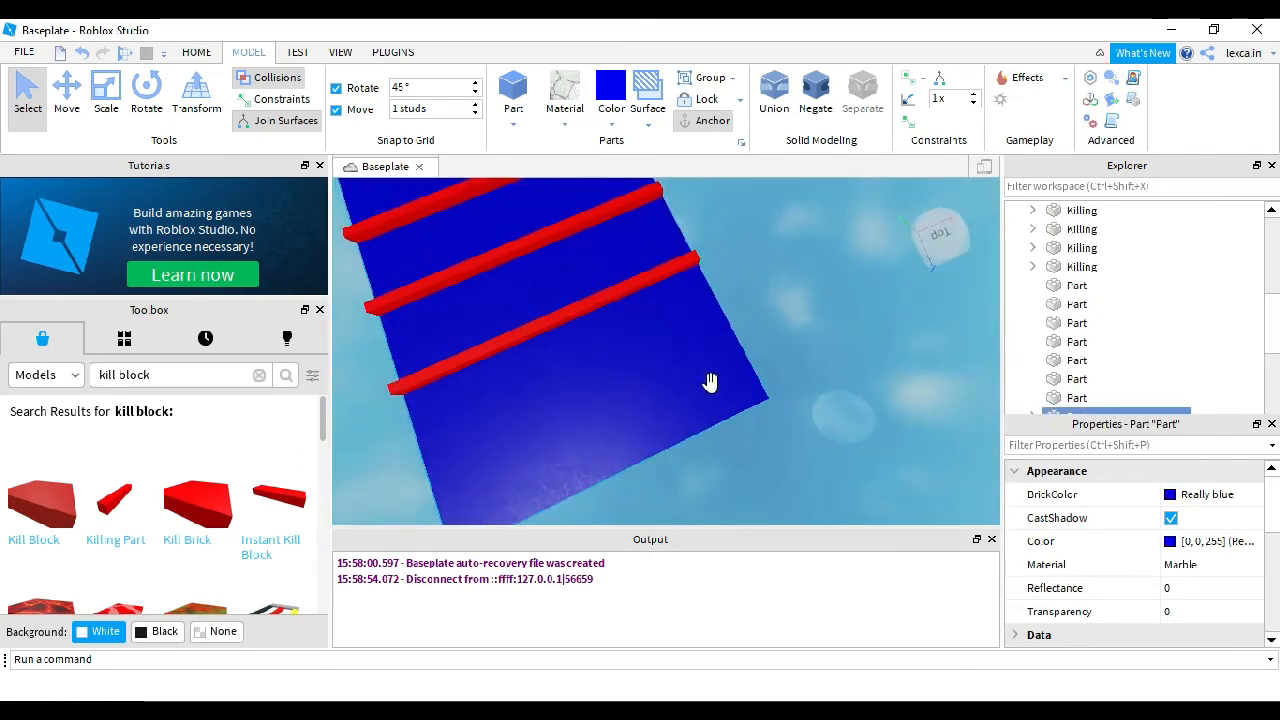
{"action": "right_click_drag", "start_coordinate": [709, 382], "coordinate": [568, 298]}
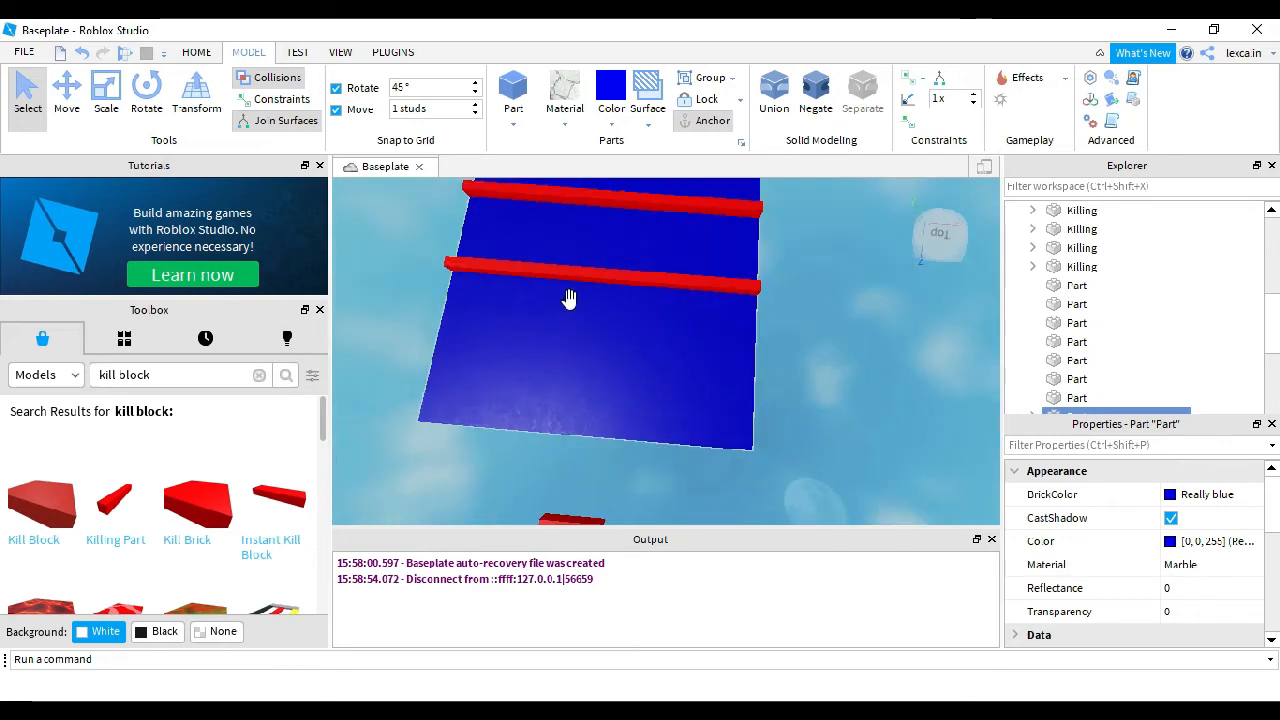
{"action": "left_click", "coordinate": [573, 126]}
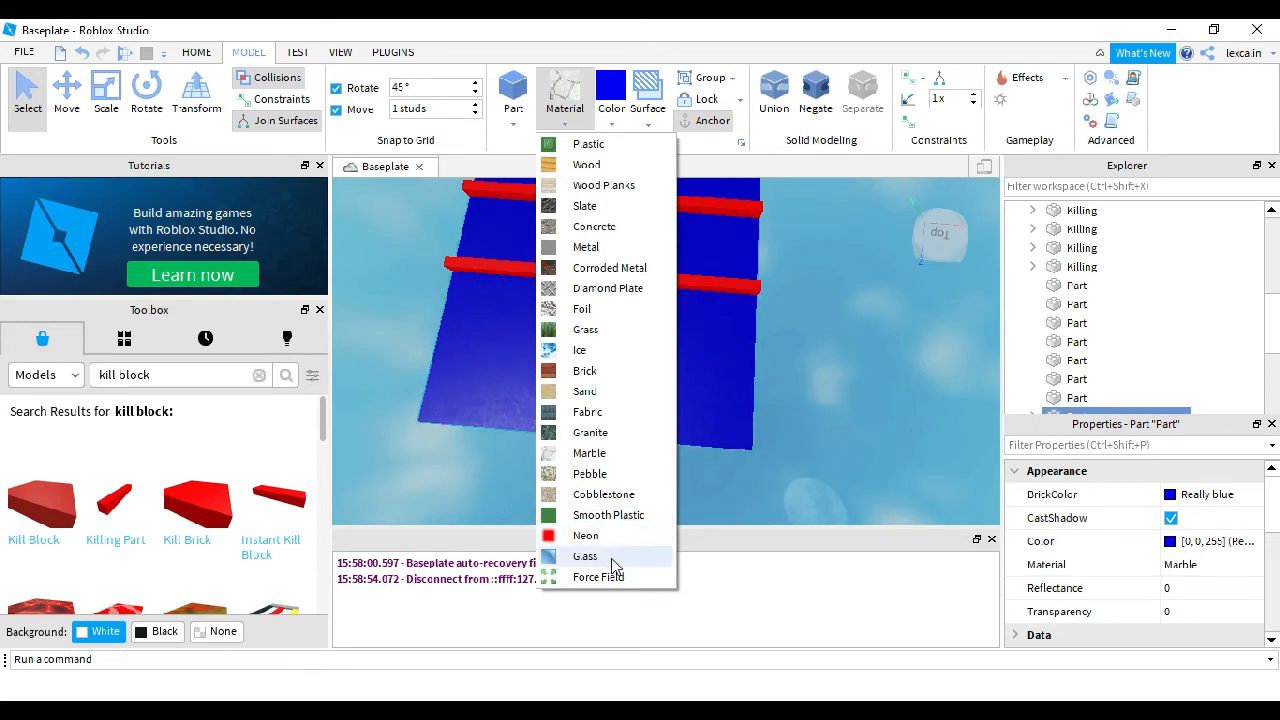
{"action": "left_click", "coordinate": [585, 350]}
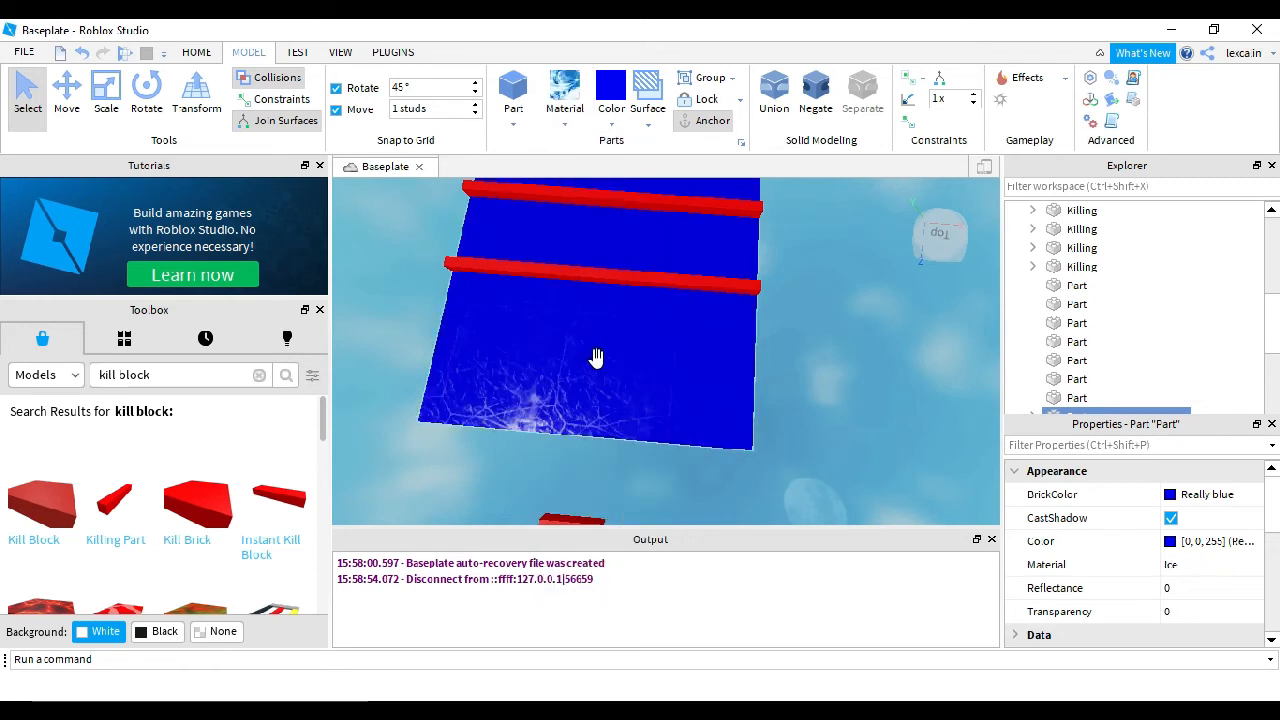
{"action": "left_click", "coordinate": [612, 127]}
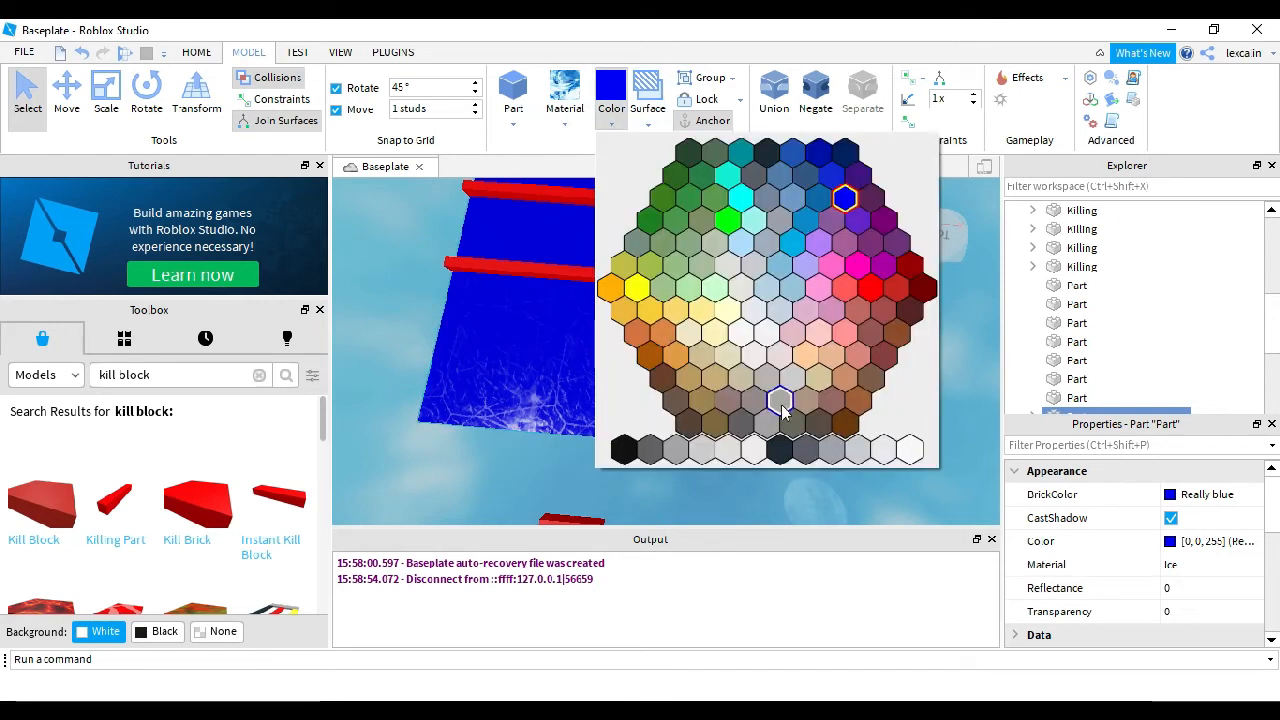
{"action": "left_click", "coordinate": [760, 453]}
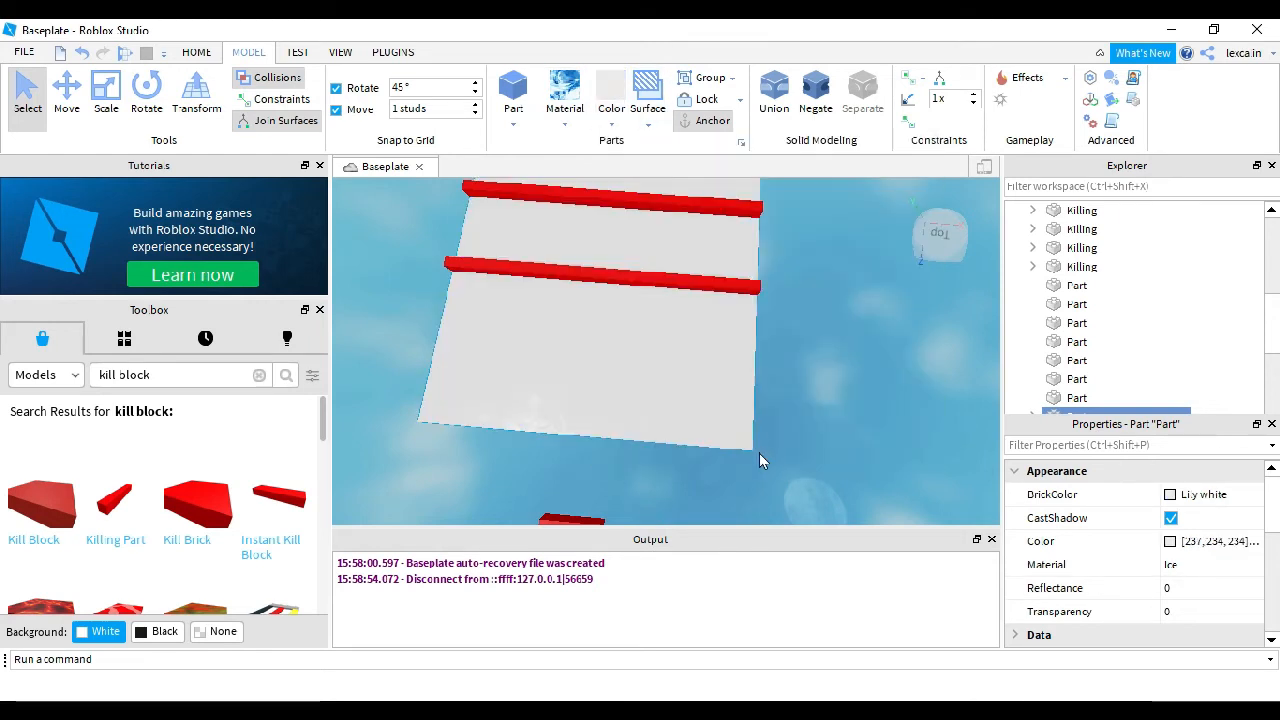
Step: Set the striped platform's material to Grass and its colour to Forest green
{"action": "right_click_drag", "start_coordinate": [759, 453], "coordinate": [741, 400]}
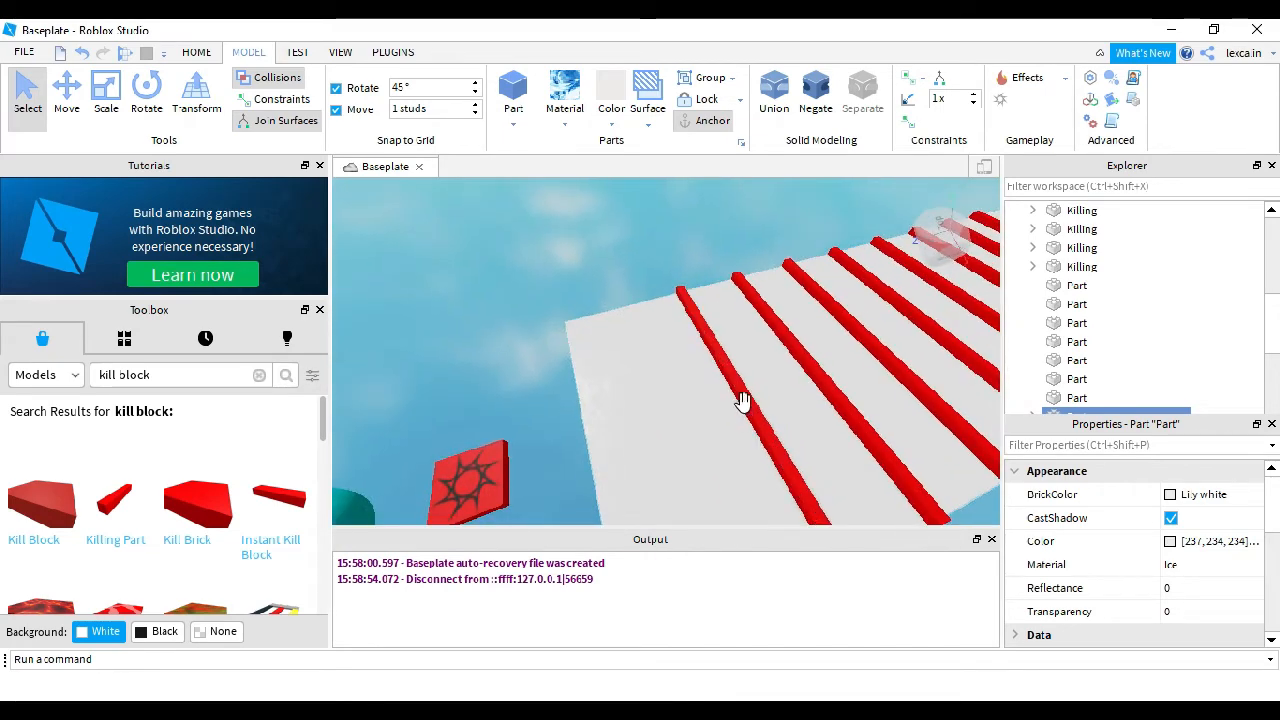
{"action": "left_click", "coordinate": [566, 124]}
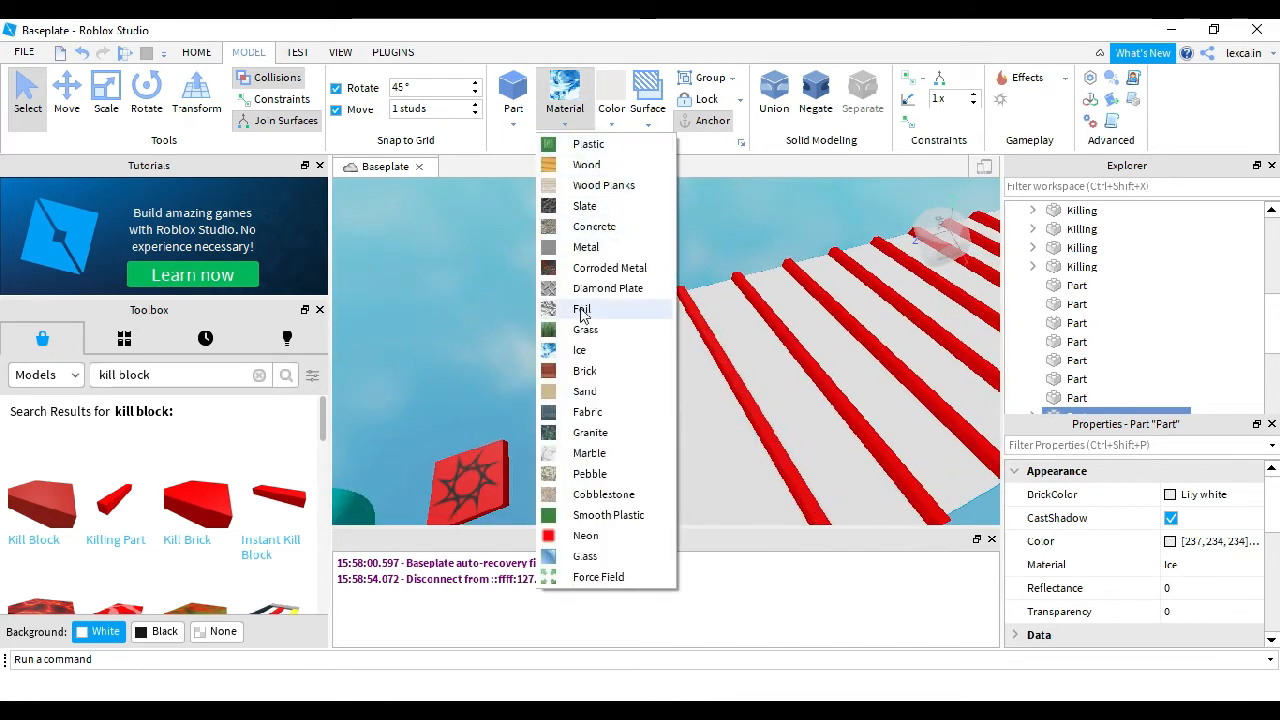
{"action": "left_click", "coordinate": [584, 332]}
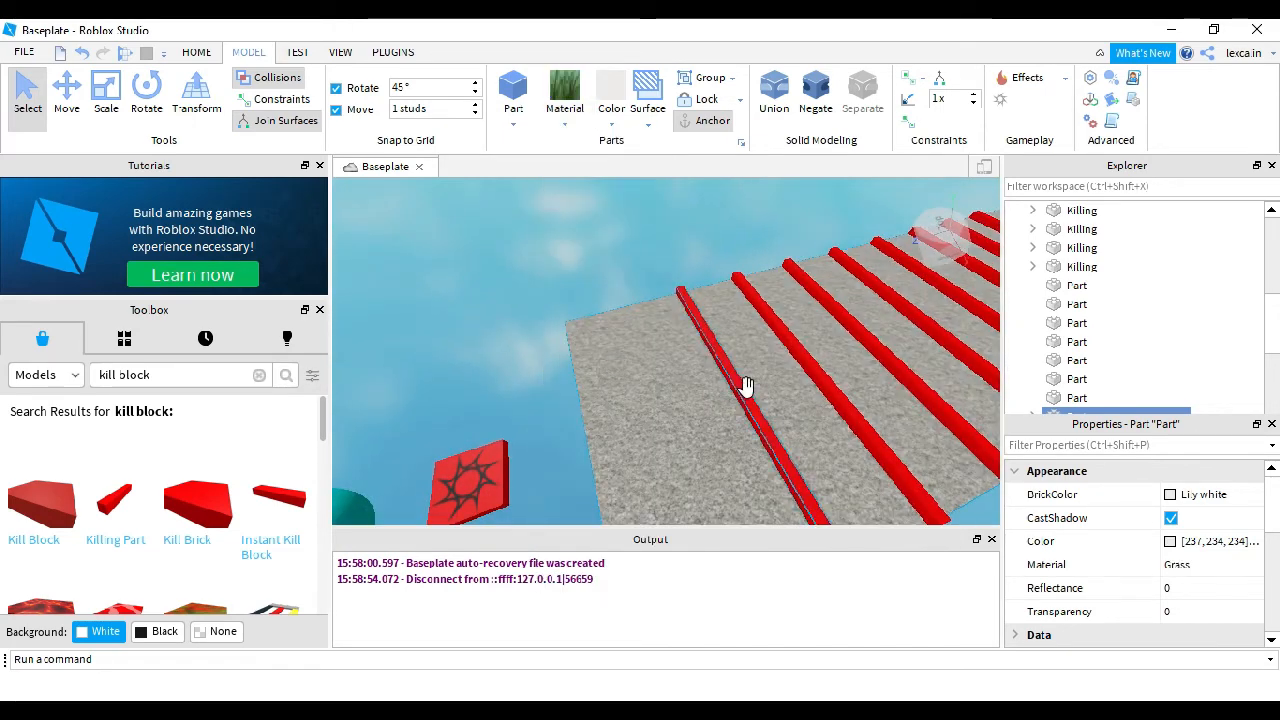
{"action": "left_click", "coordinate": [612, 122]}
{"action": "left_click", "coordinate": [672, 224]}
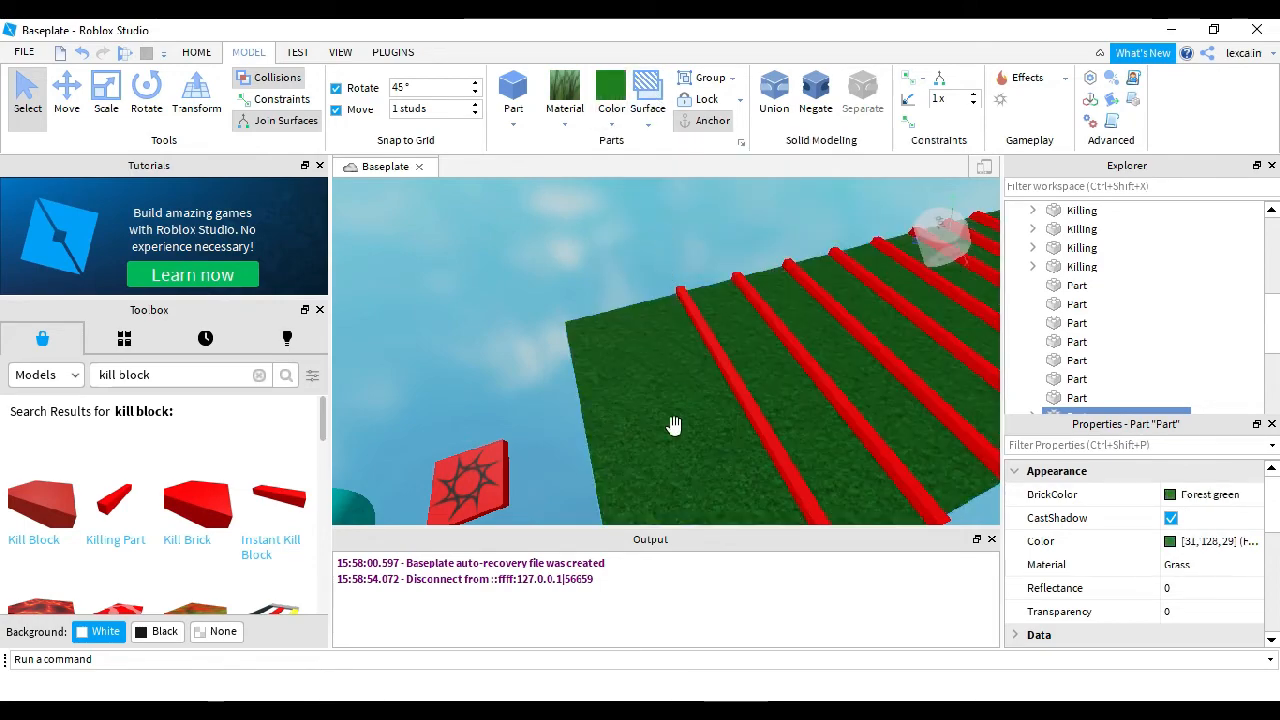
{"action": "right_click_drag", "start_coordinate": [674, 423], "coordinate": [669, 436]}
{"action": "key", "text": "w"}
{"action": "key", "text": "s"}
{"action": "key", "text": "w"}
{"action": "key", "text": "w"}
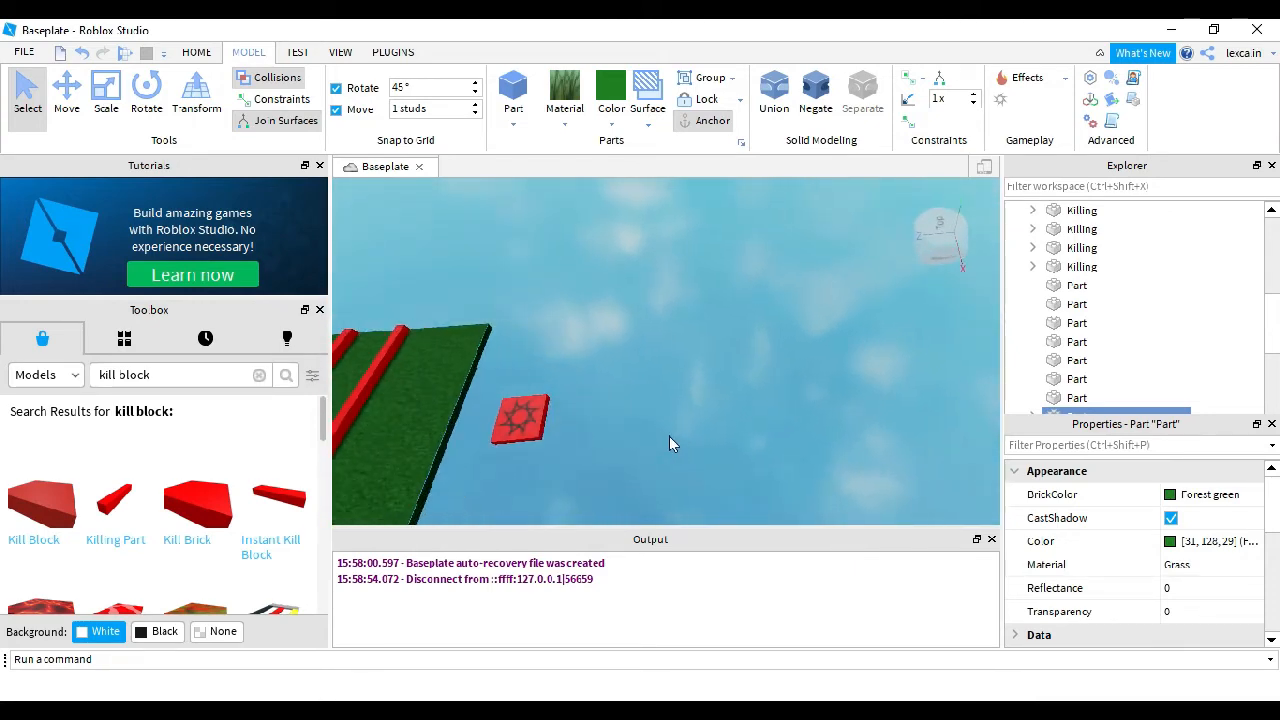
{"action": "left_click", "coordinate": [1047, 80]}
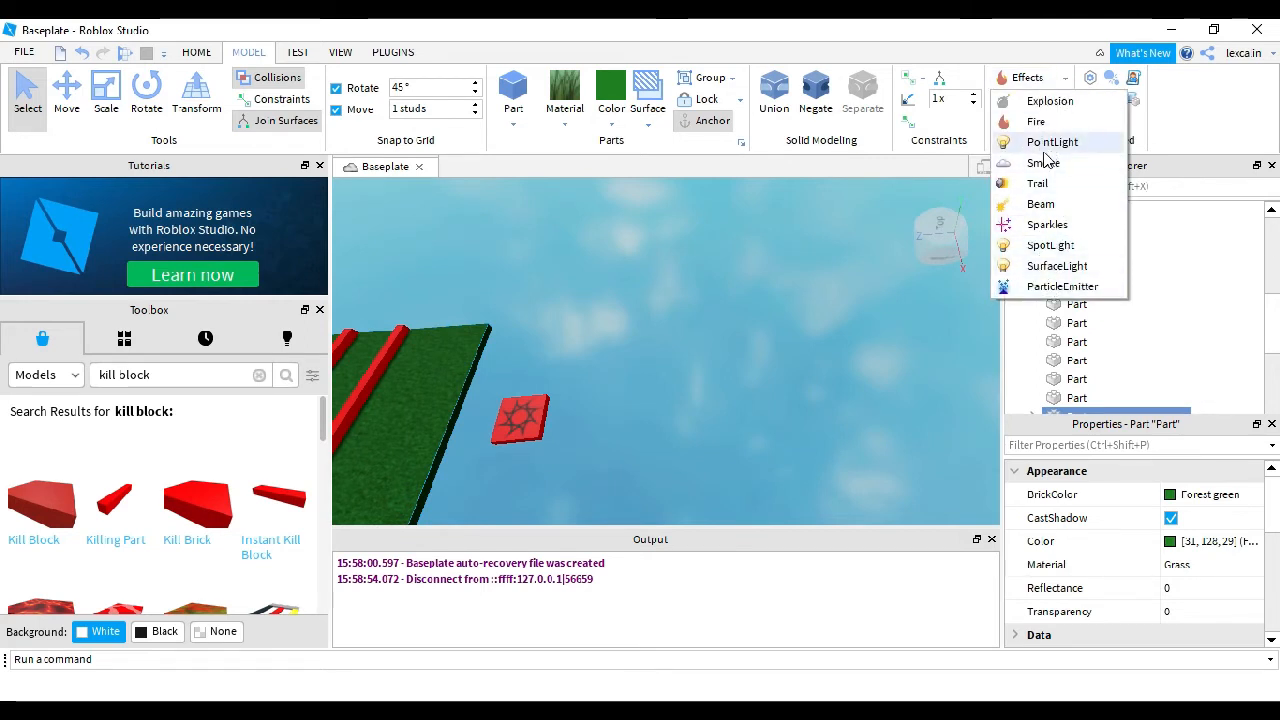
{"action": "left_click", "coordinate": [1060, 287]}
Step: Insert a block part in the empty space beyond the far checkpoint
{"action": "right_click_drag", "start_coordinate": [592, 396], "coordinate": [592, 393]}
{"action": "left_click", "coordinate": [513, 122]}
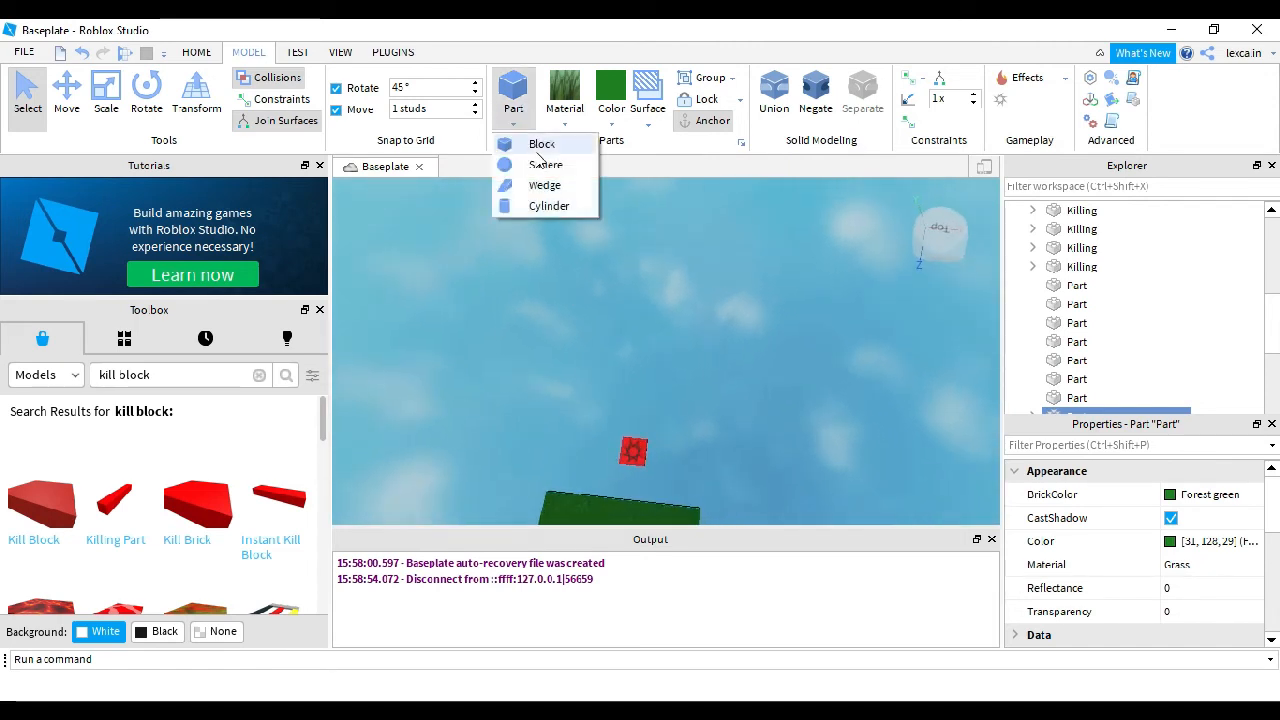
{"action": "left_click", "coordinate": [540, 147]}
{"action": "right_click_drag", "start_coordinate": [669, 349], "coordinate": [649, 364]}
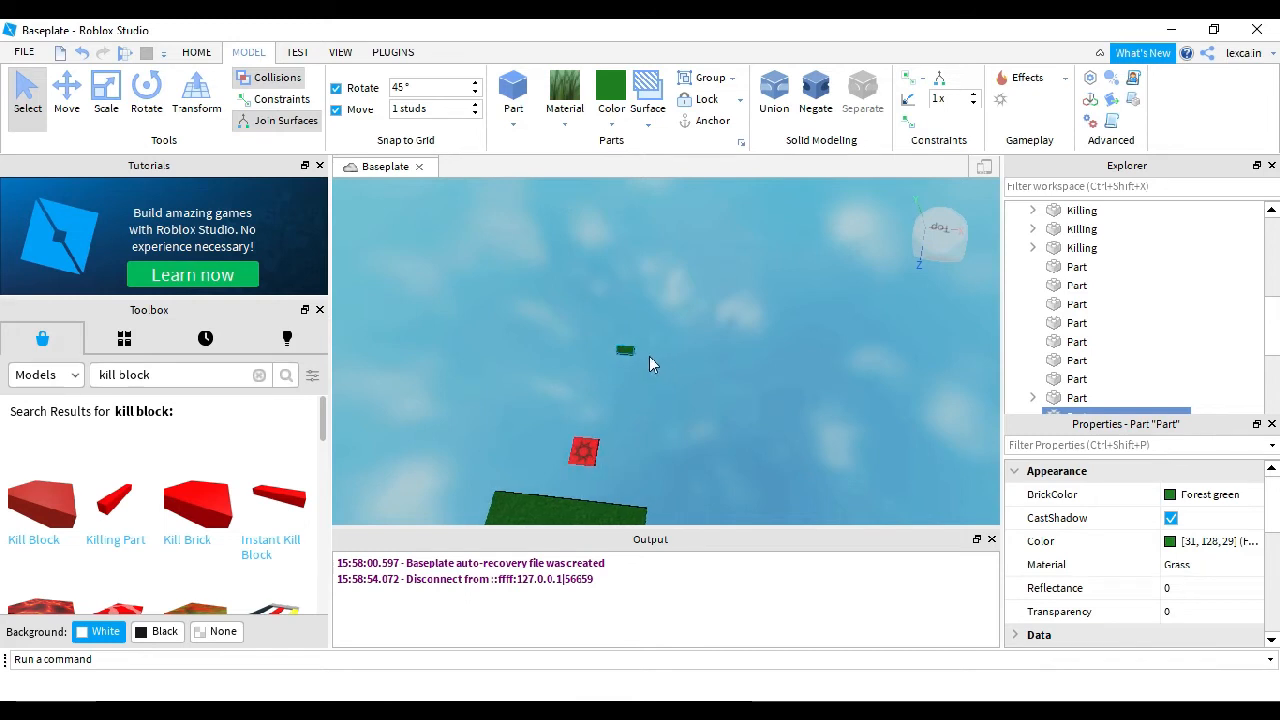
{"action": "scroll", "coordinate": [621, 349], "scroll_direction": "up", "scroll_amount": 5}
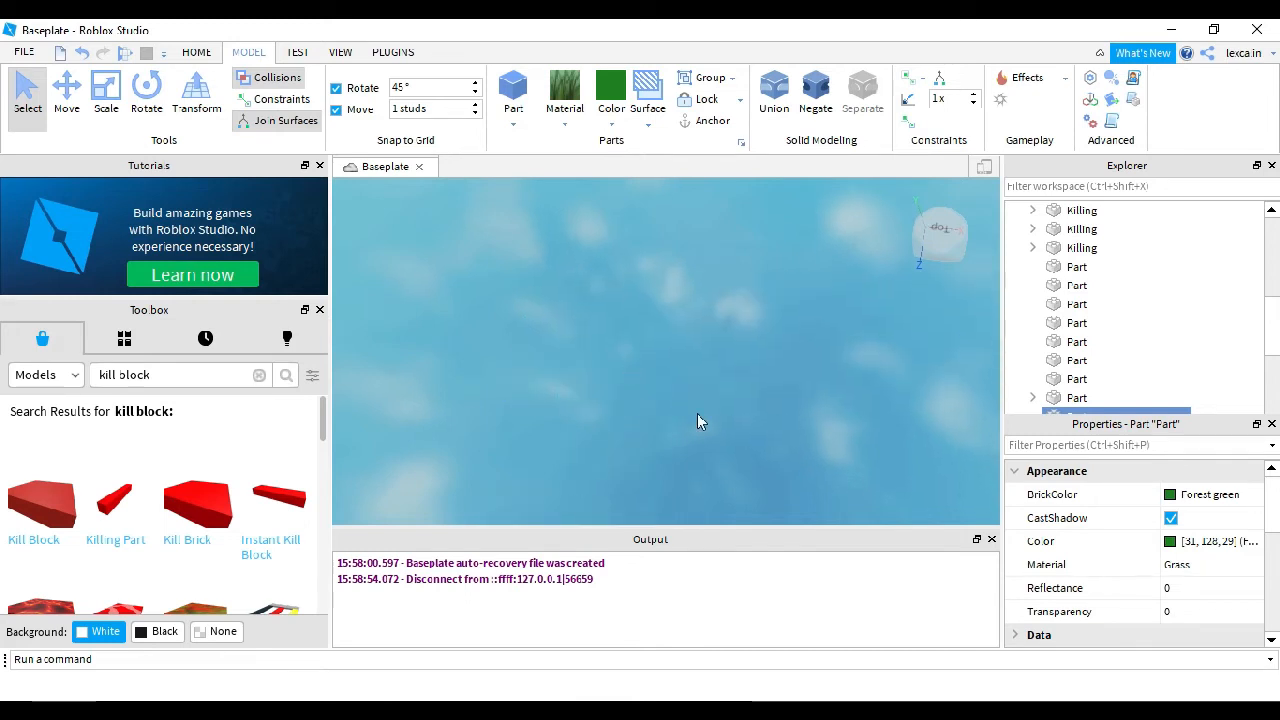
{"action": "scroll", "coordinate": [697, 421], "scroll_direction": "down", "scroll_amount": 5}
{"action": "right_click_drag", "start_coordinate": [697, 421], "coordinate": [667, 373]}
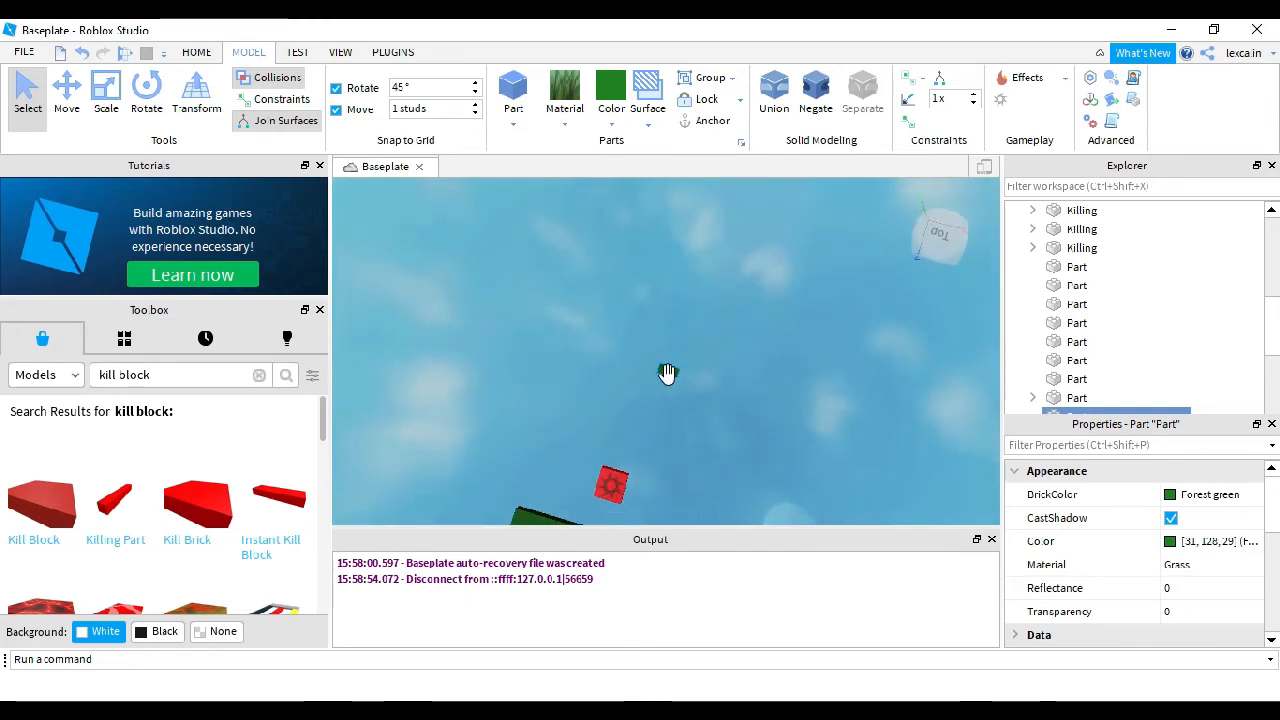
Step: Scale the new block sideways into a wide, narrow strip facing the far checkpoint
{"action": "left_click", "coordinate": [112, 104]}
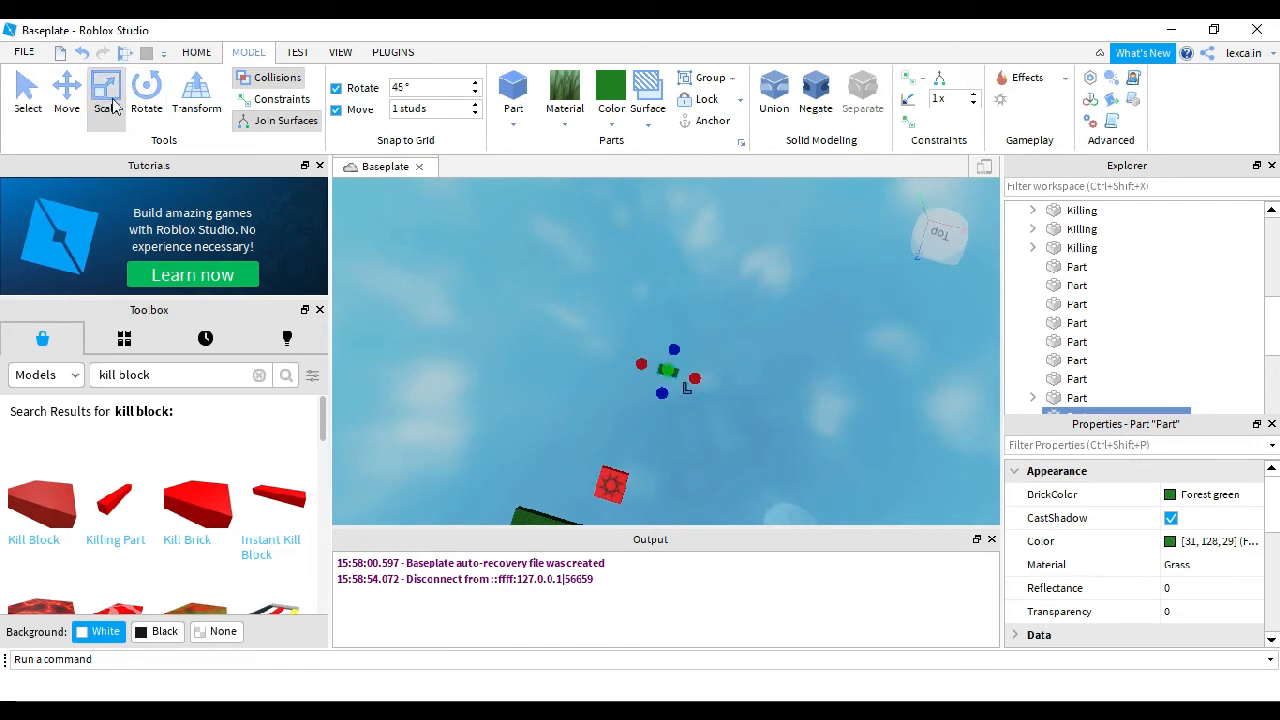
{"action": "left_click", "coordinate": [70, 95]}
{"action": "left_click", "coordinate": [106, 95]}
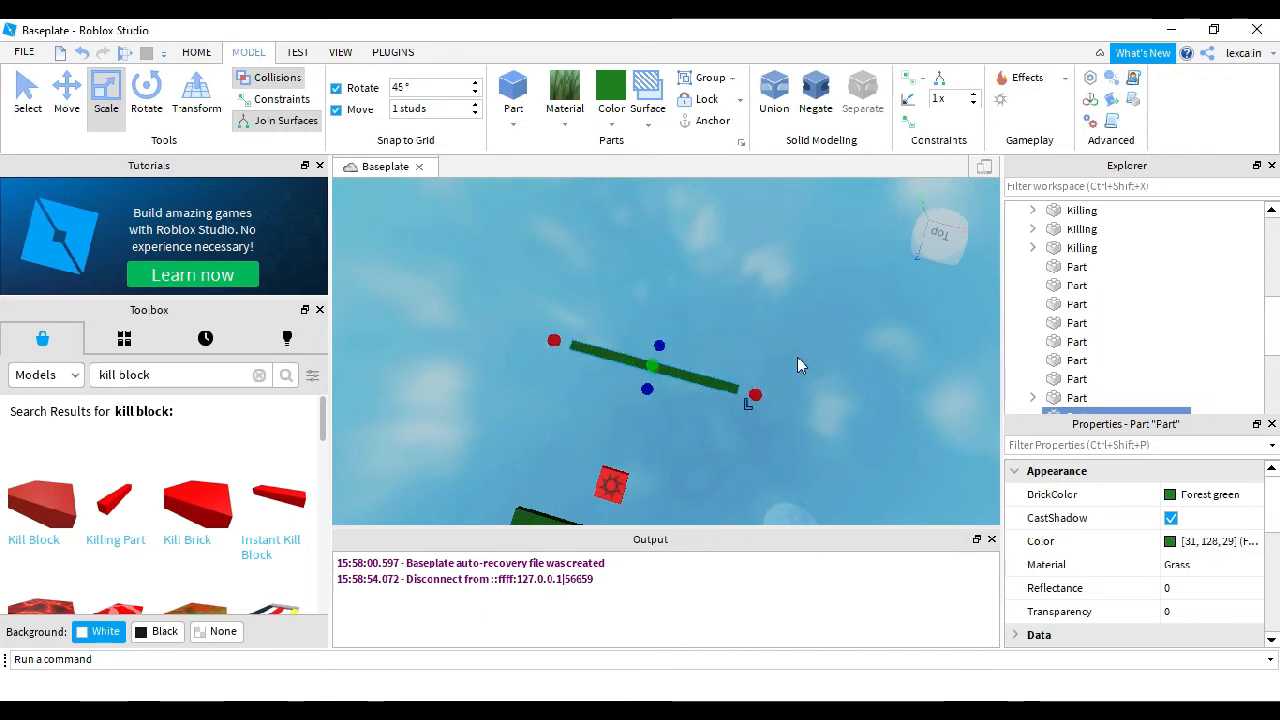
{"action": "right_click_drag", "start_coordinate": [797, 357], "coordinate": [797, 357]}
{"action": "right_click_drag", "start_coordinate": [756, 420], "coordinate": [695, 377]}
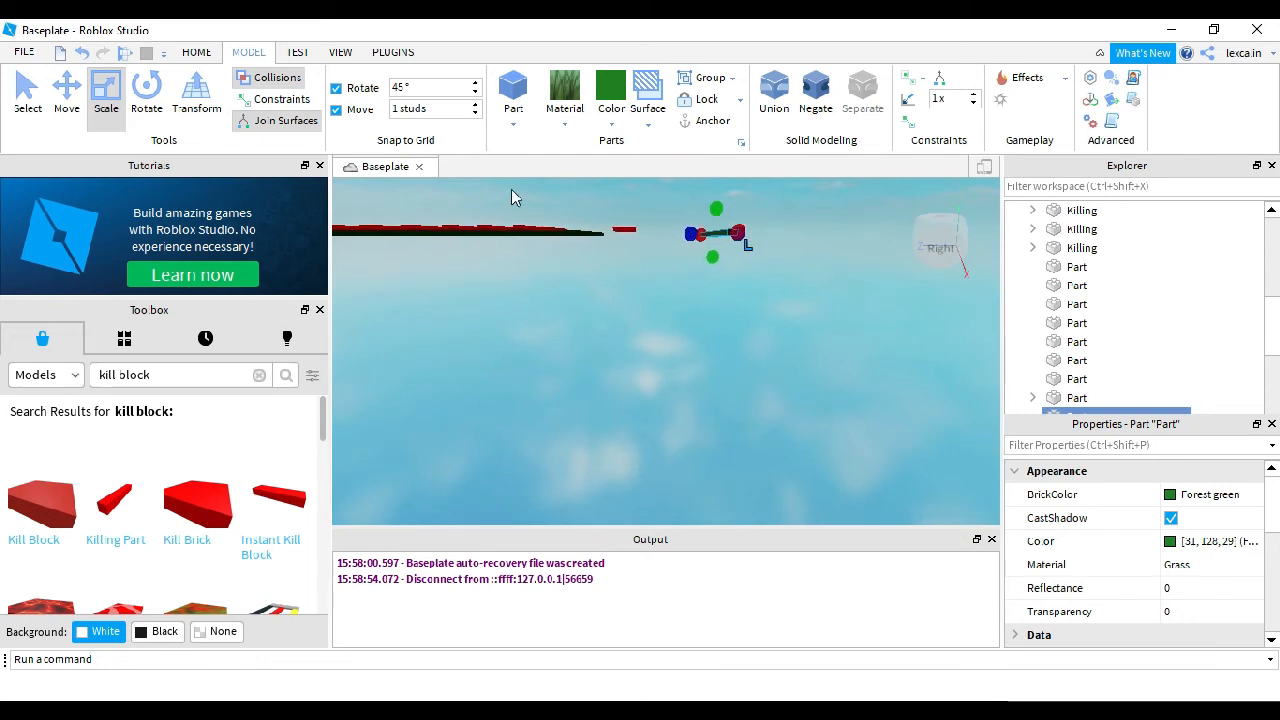
Step: Move the green strip closer to the far checkpoint and scale it away from the checkpoint into a long platform
{"action": "left_click", "coordinate": [63, 108]}
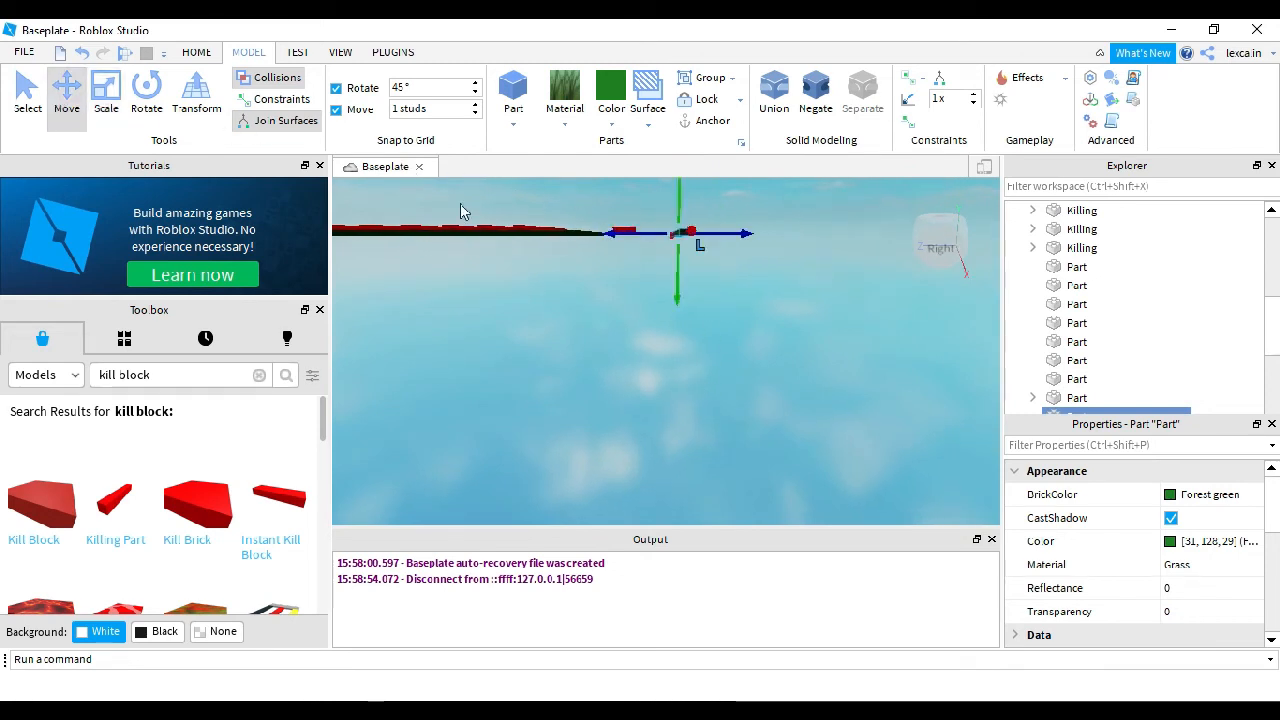
{"action": "left_click", "coordinate": [108, 108]}
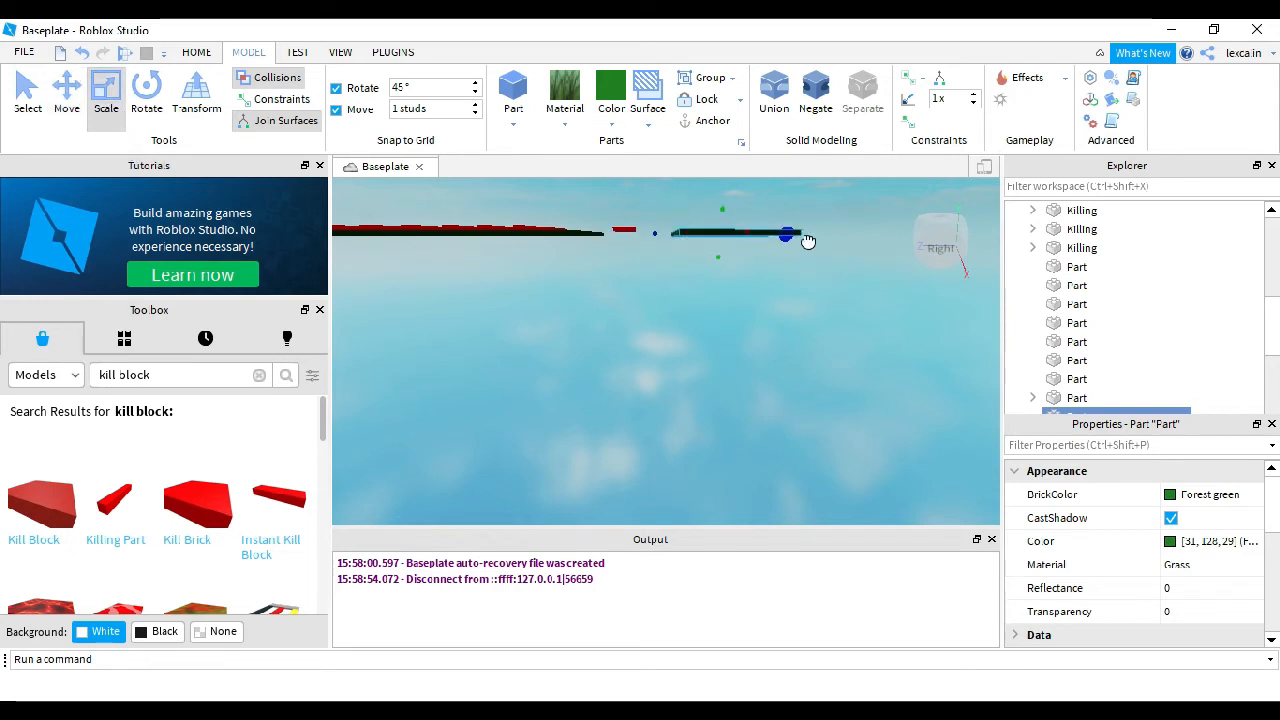
{"action": "key", "text": "q"}
{"action": "right_click_drag", "start_coordinate": [792, 309], "coordinate": [777, 306]}
{"action": "left_click", "coordinate": [800, 304]}
{"action": "key", "text": "e"}
{"action": "key", "text": "w"}
{"action": "key", "text": "a"}
{"action": "key", "text": "e"}
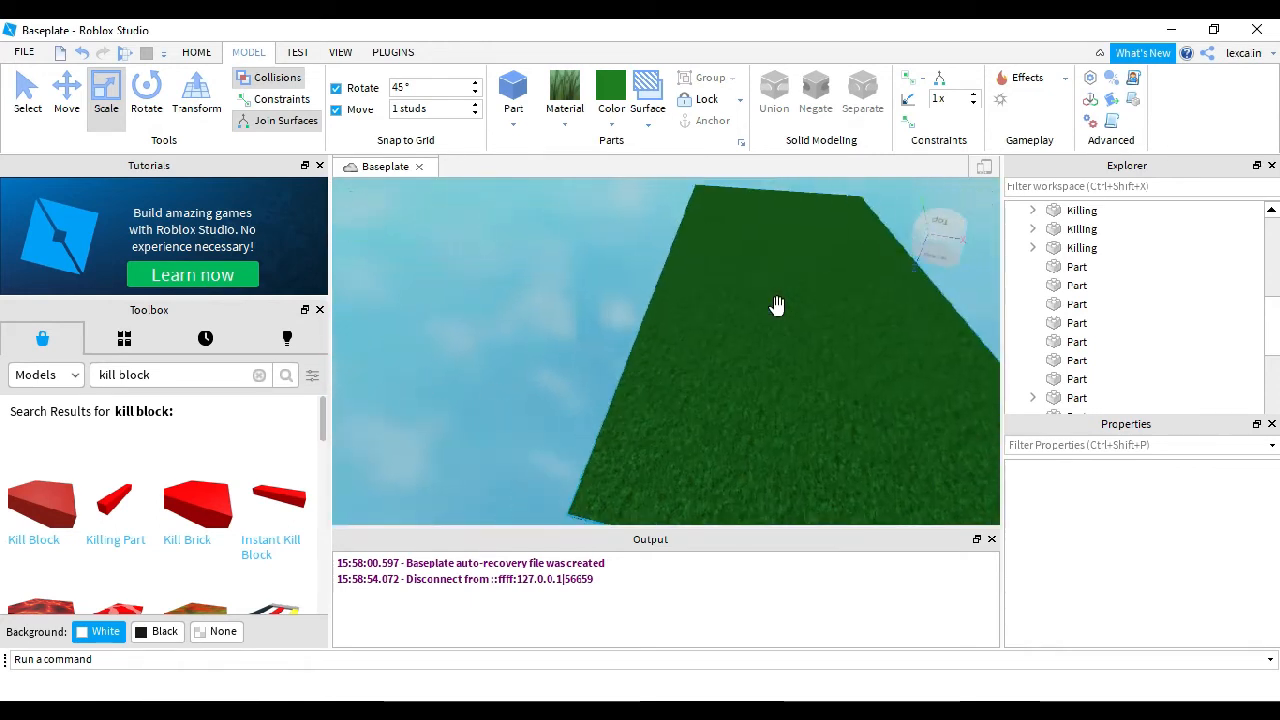
{"action": "key", "text": "w"}
{"action": "key", "text": "s"}
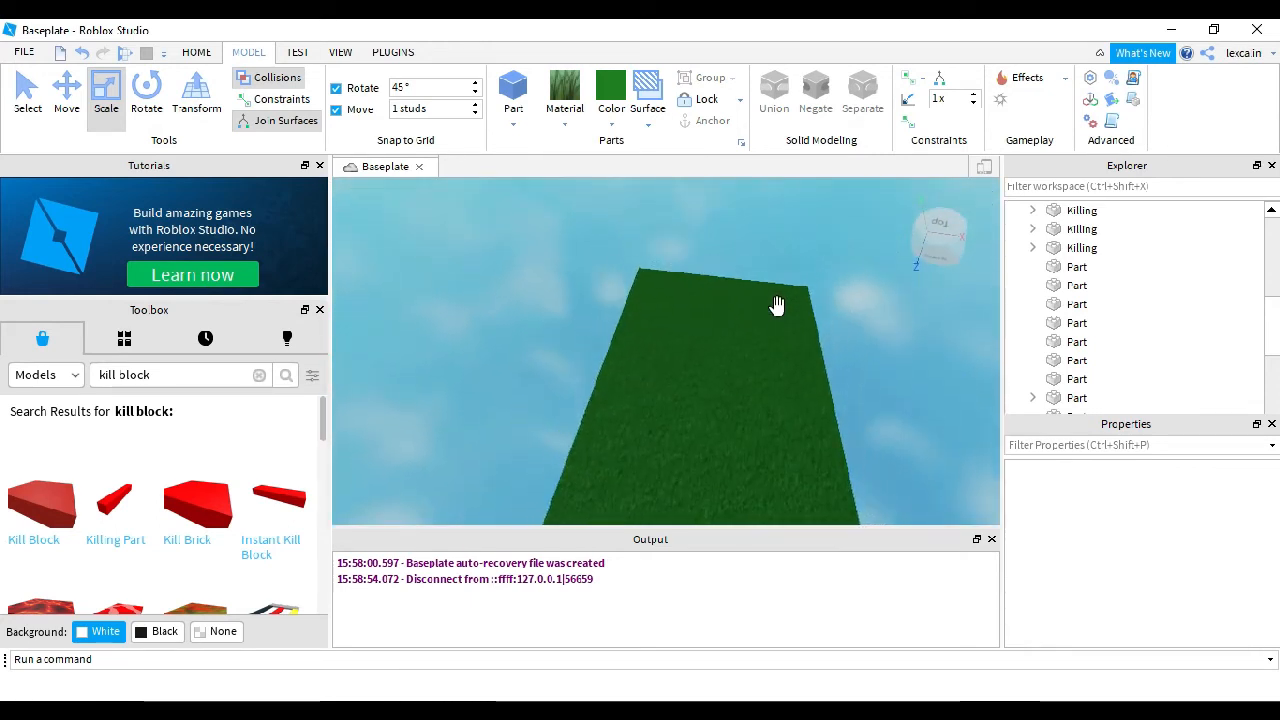
Step: Insert the Lava Block(Kills) model from the kill block results onto the long green platform beyond the far checkpoint
{"action": "left_click", "coordinate": [729, 369]}
{"action": "right_click_drag", "start_coordinate": [757, 331], "coordinate": [799, 405]}
{"action": "key", "text": "a"}
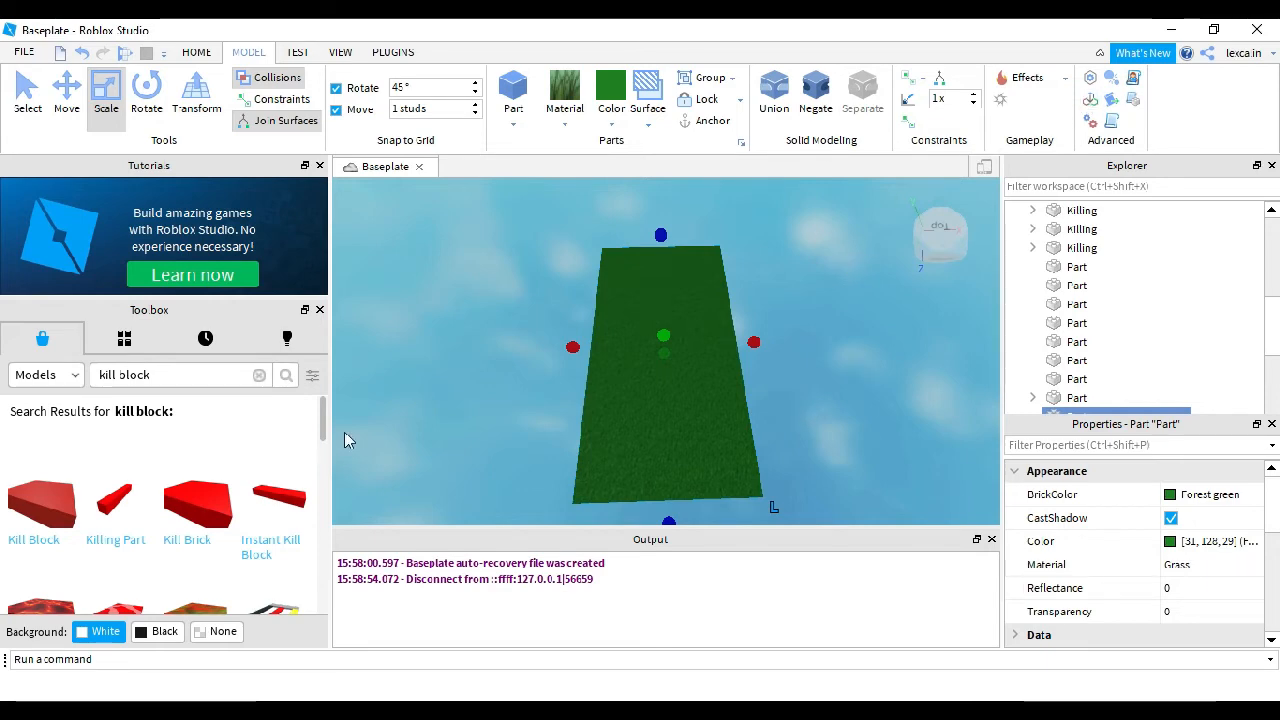
{"action": "scroll", "coordinate": [138, 462], "scroll_direction": "down", "scroll_amount": 3}
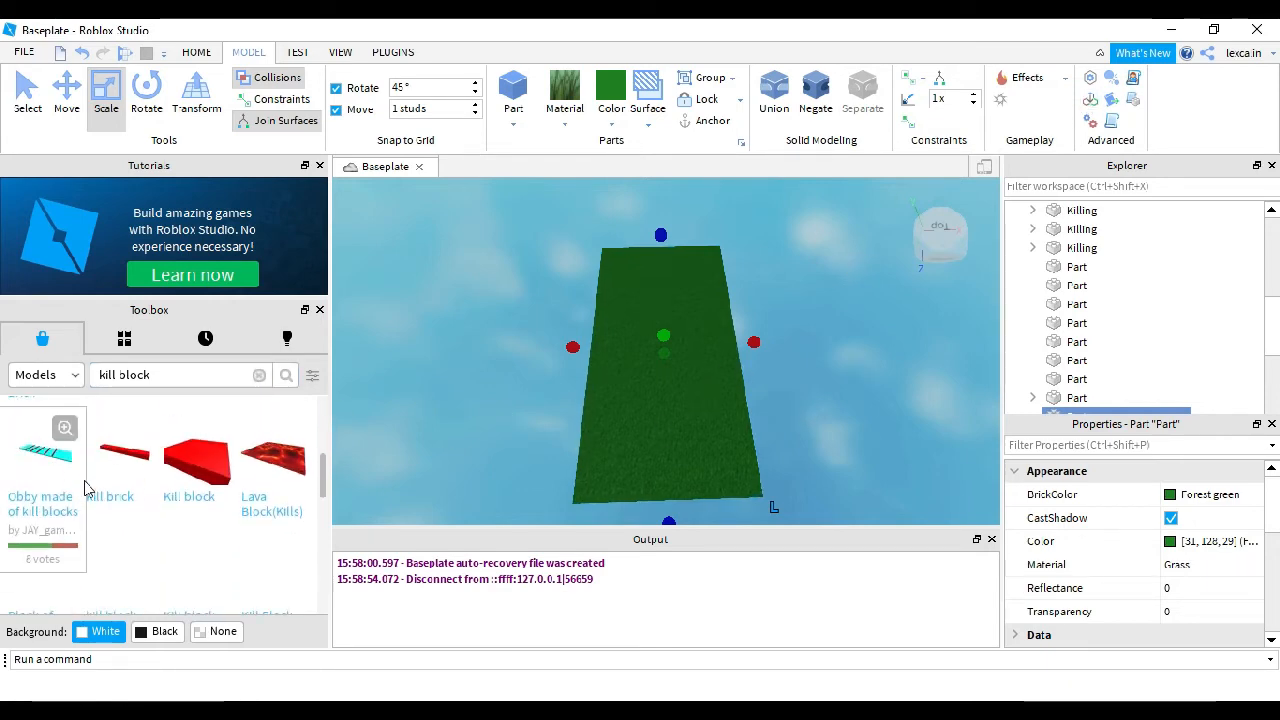
{"action": "scroll", "coordinate": [138, 470], "scroll_direction": "up", "scroll_amount": 3}
{"action": "scroll", "coordinate": [136, 500], "scroll_direction": "down", "scroll_amount": 3}
{"action": "scroll", "coordinate": [136, 505], "scroll_direction": "down", "scroll_amount": 1}
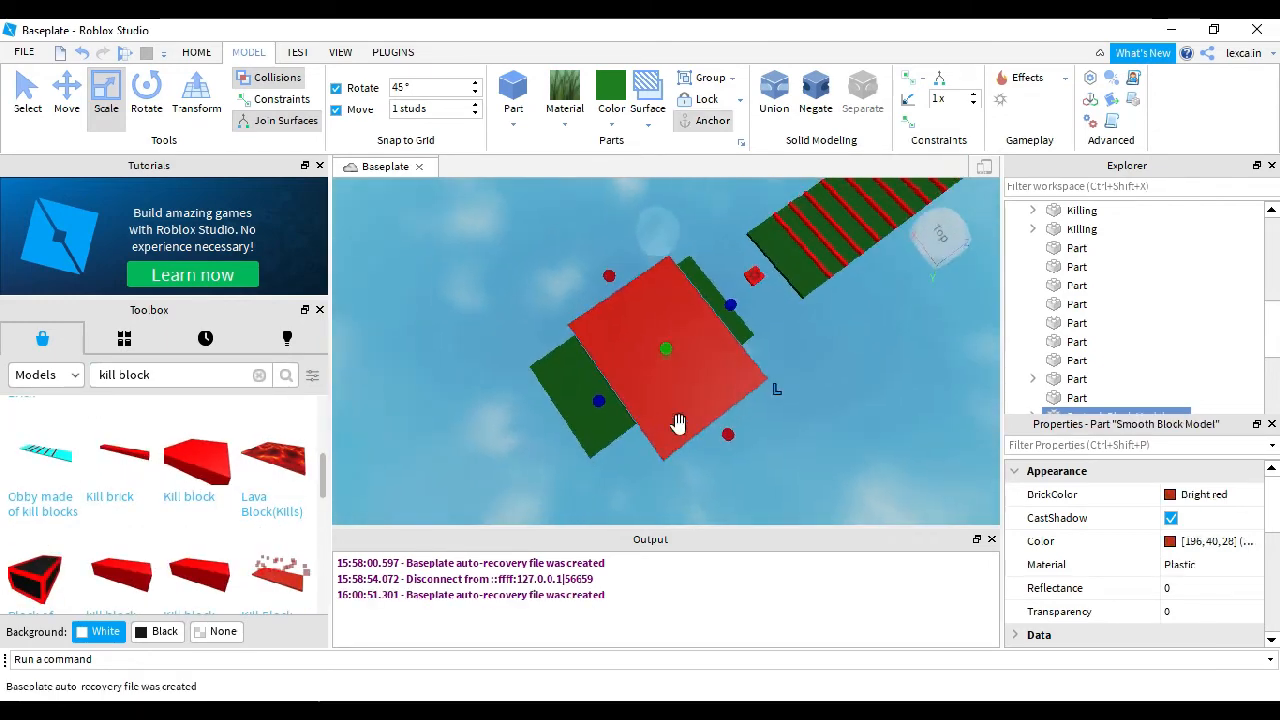
{"action": "right_click_drag", "start_coordinate": [679, 424], "coordinate": [679, 424]}
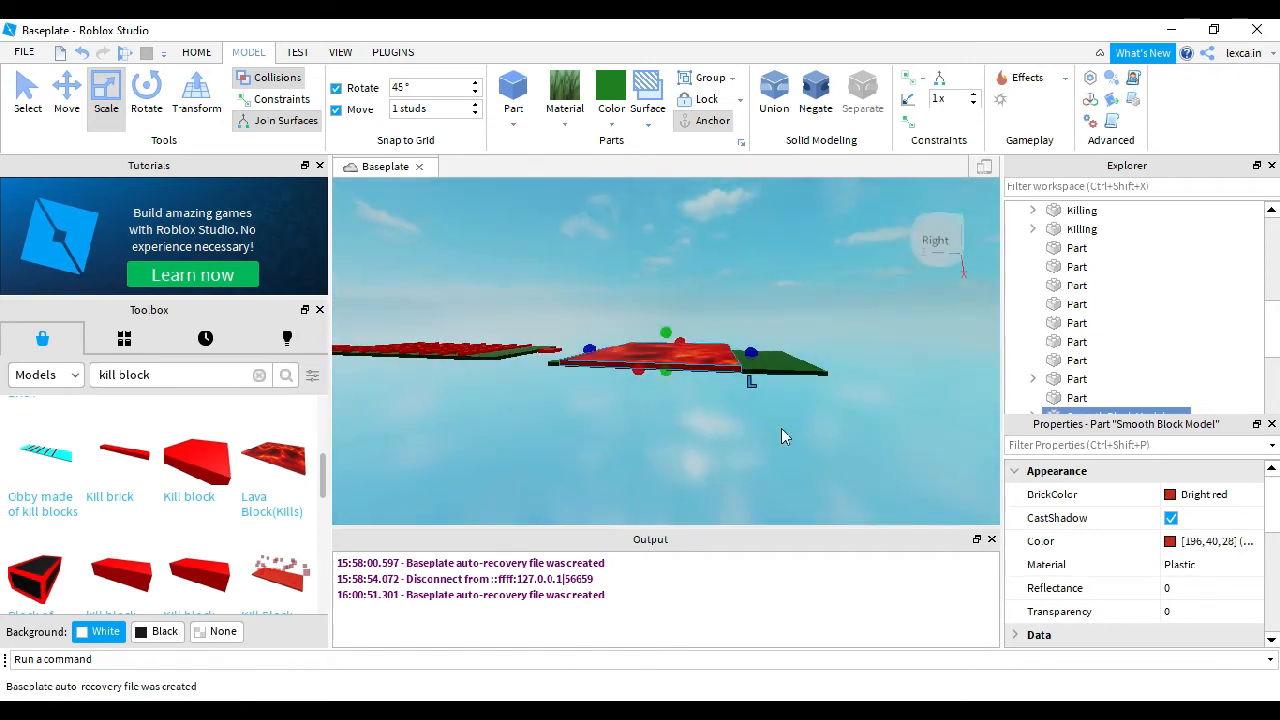
Step: Delete the long green platform underneath the lava block
{"action": "left_click", "coordinate": [788, 385]}
{"action": "left_click", "coordinate": [783, 369]}
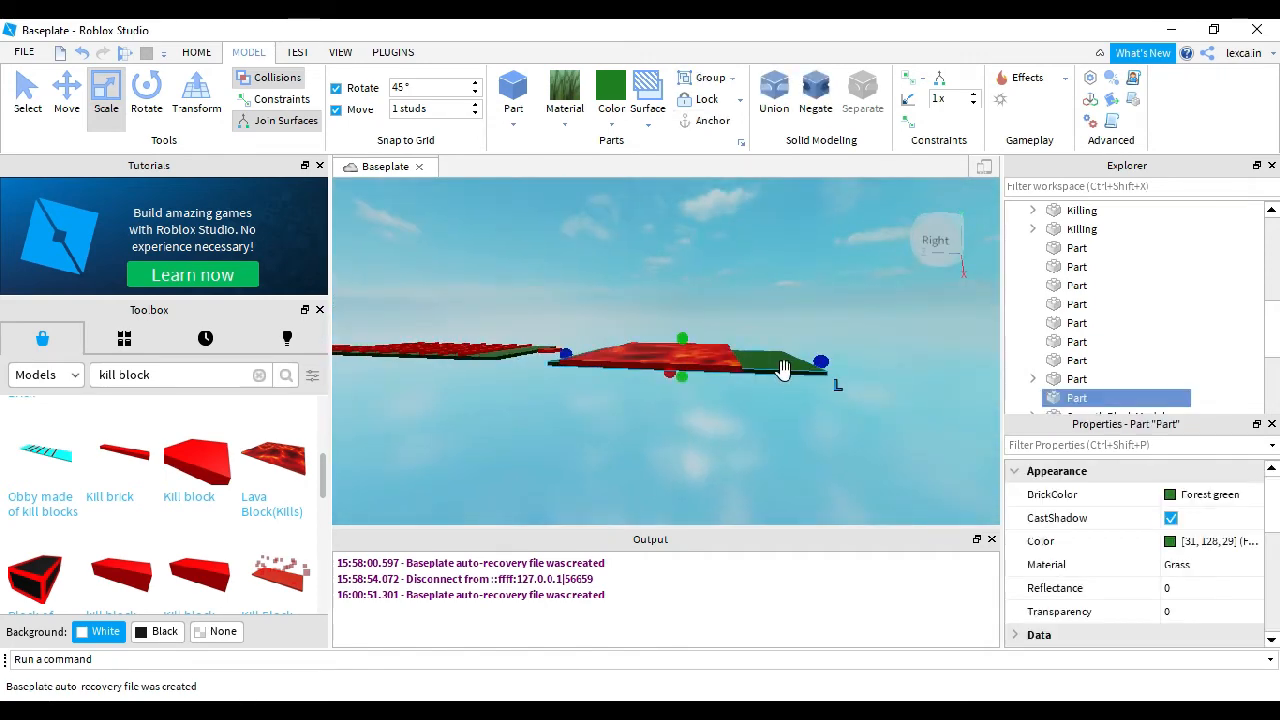
{"action": "key", "text": "Delete"}
Step: Scale the lava block narrower on both sides and longer away from the far checkpoint
{"action": "left_click", "coordinate": [658, 370]}
{"action": "right_click_drag", "start_coordinate": [658, 370], "coordinate": [648, 380]}
{"action": "left_click_drag", "start_coordinate": [590, 377], "coordinate": [562, 384]}
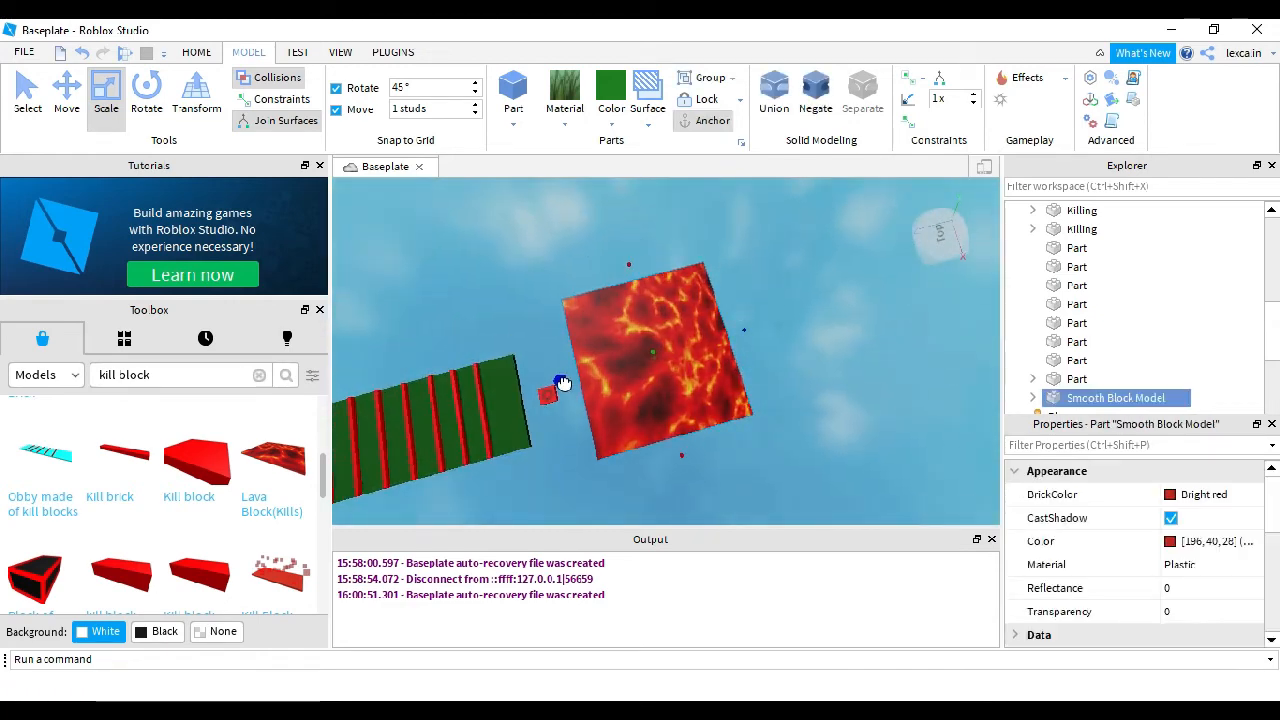
{"action": "left_click_drag", "start_coordinate": [631, 276], "coordinate": [636, 316]}
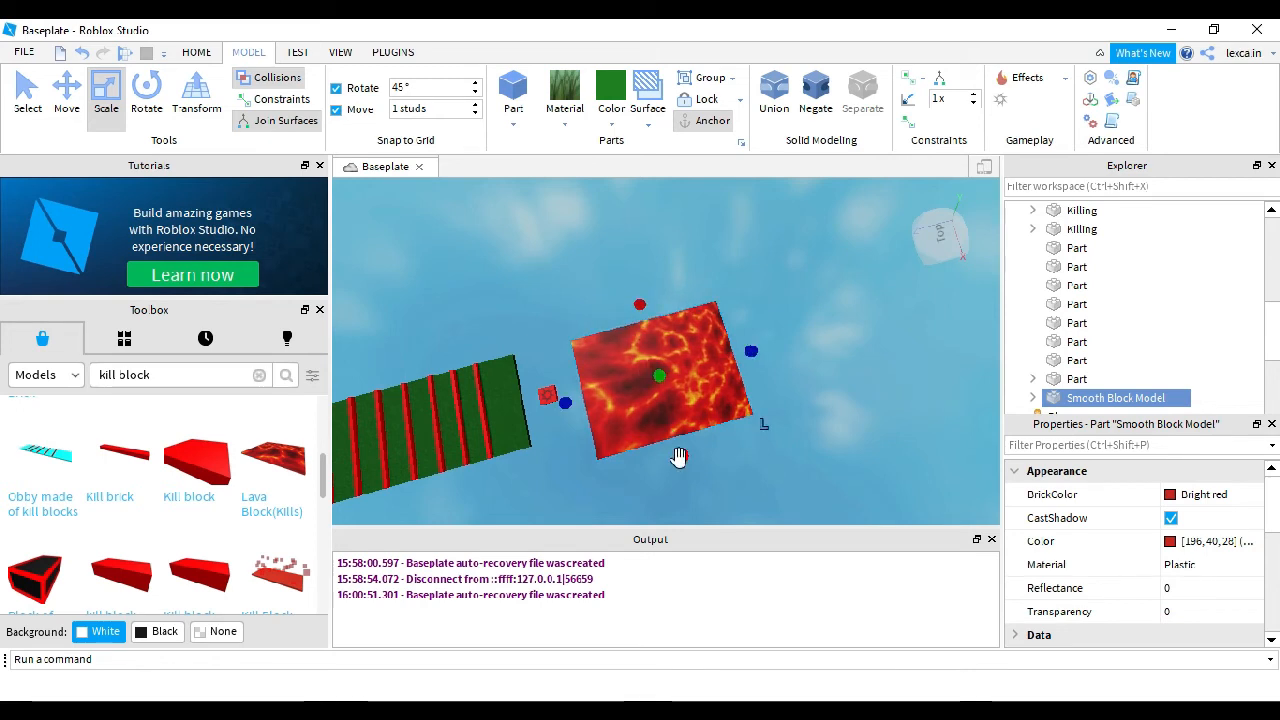
{"action": "left_click_drag", "start_coordinate": [679, 457], "coordinate": [677, 431]}
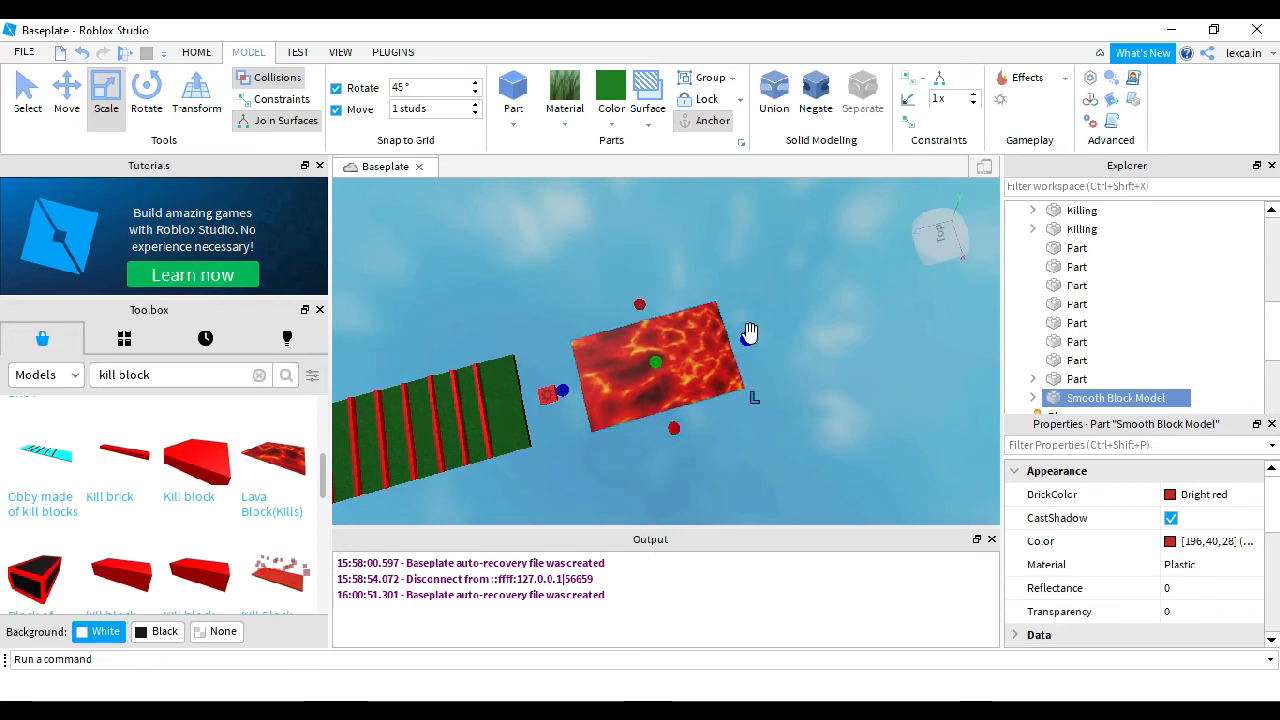
{"action": "left_click_drag", "start_coordinate": [749, 333], "coordinate": [805, 330]}
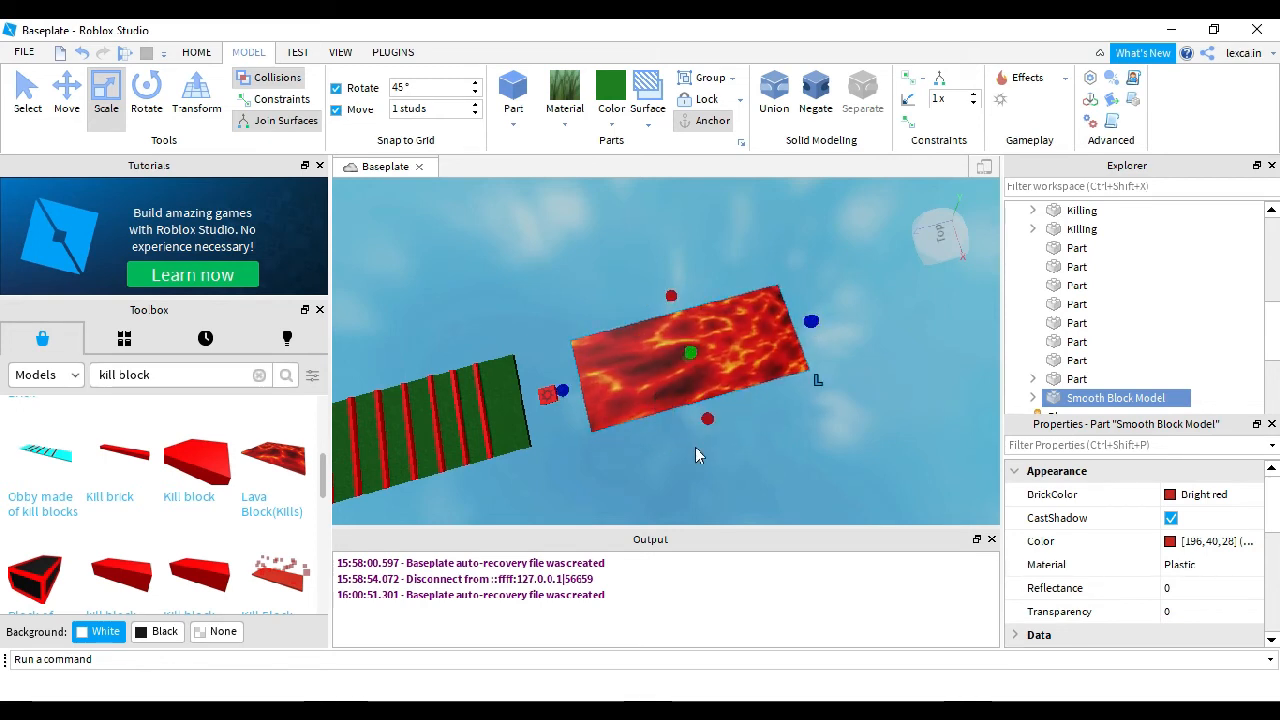
{"action": "right_click_drag", "start_coordinate": [697, 455], "coordinate": [697, 455]}
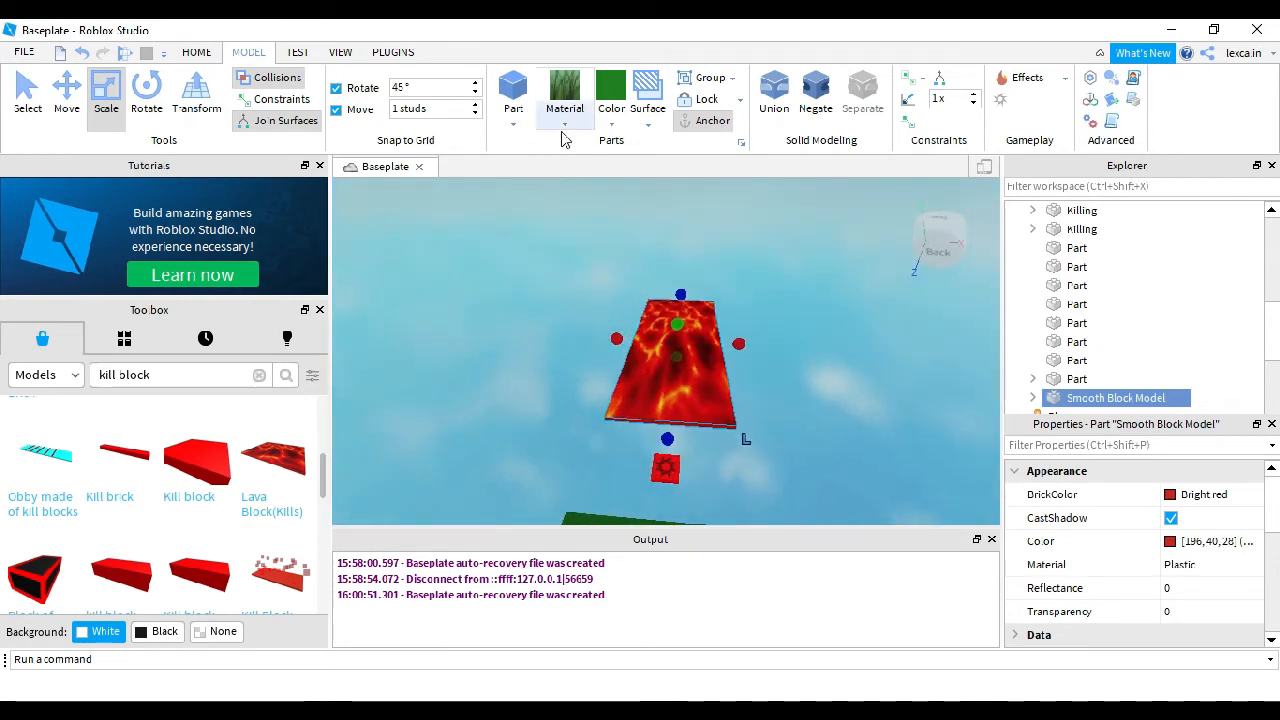
Step: Delete the lava block along with its lava surface texture
{"action": "left_click", "coordinate": [707, 400]}
{"action": "key", "text": "Delete"}
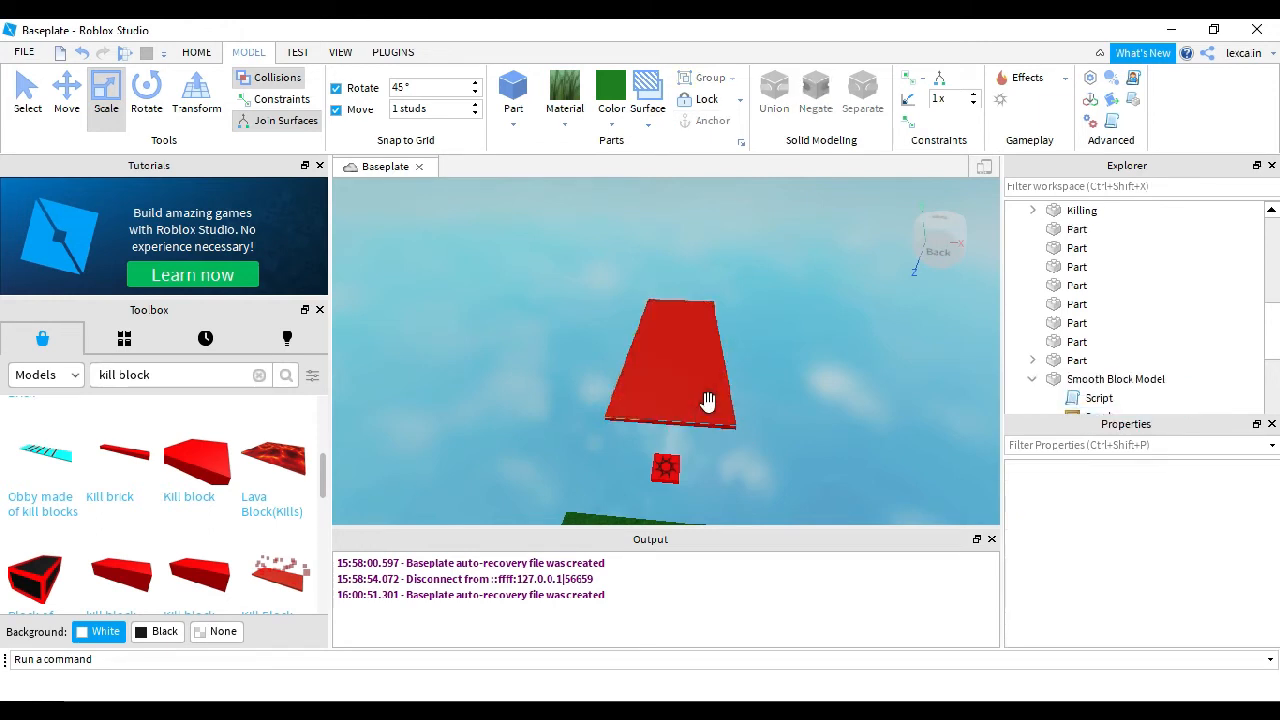
{"action": "left_click", "coordinate": [706, 403]}
{"action": "key", "text": "Delete"}
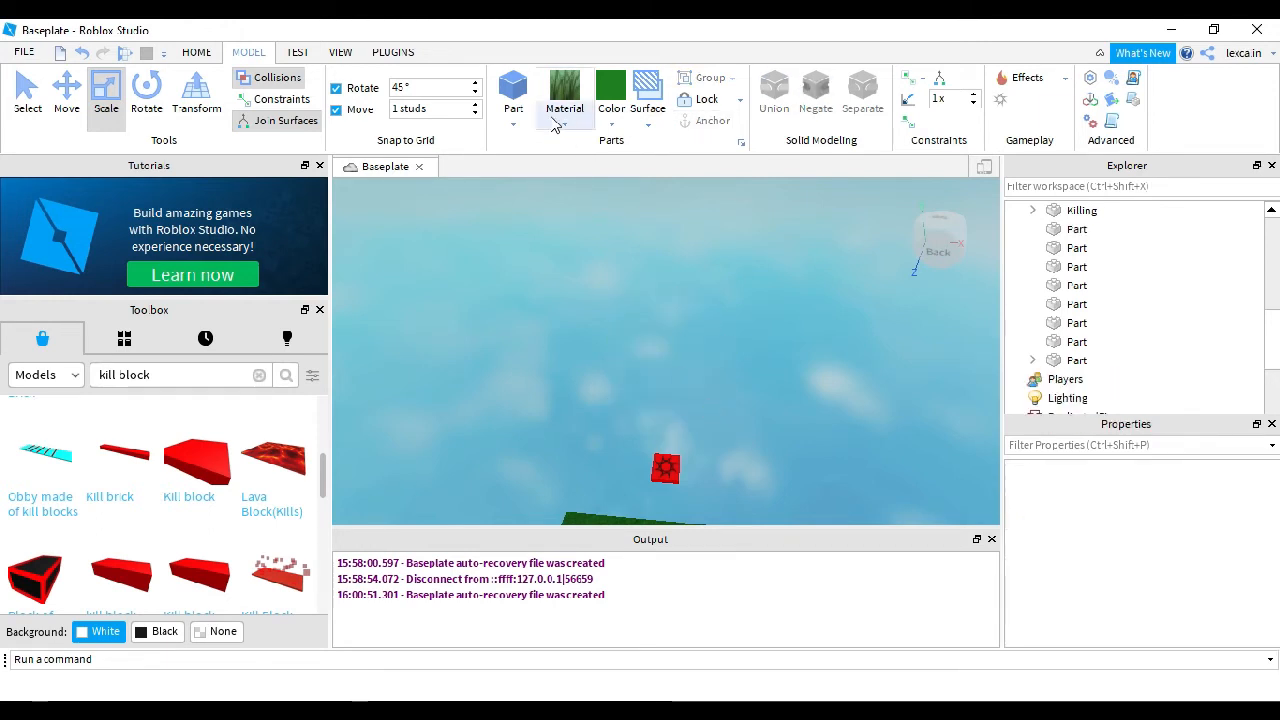
Step: Insert a cylinder part beyond the far checkpoint and scale it up into a thick barrel
{"action": "left_click", "coordinate": [515, 123]}
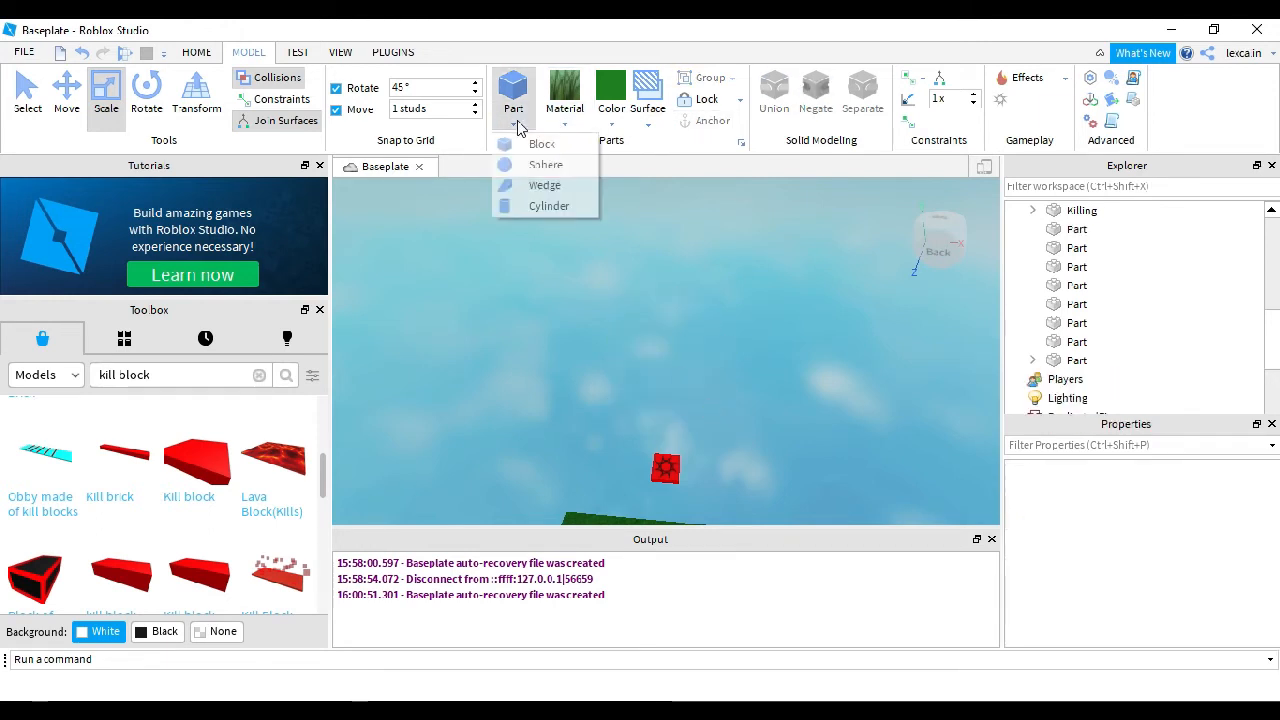
{"action": "left_click", "coordinate": [548, 207]}
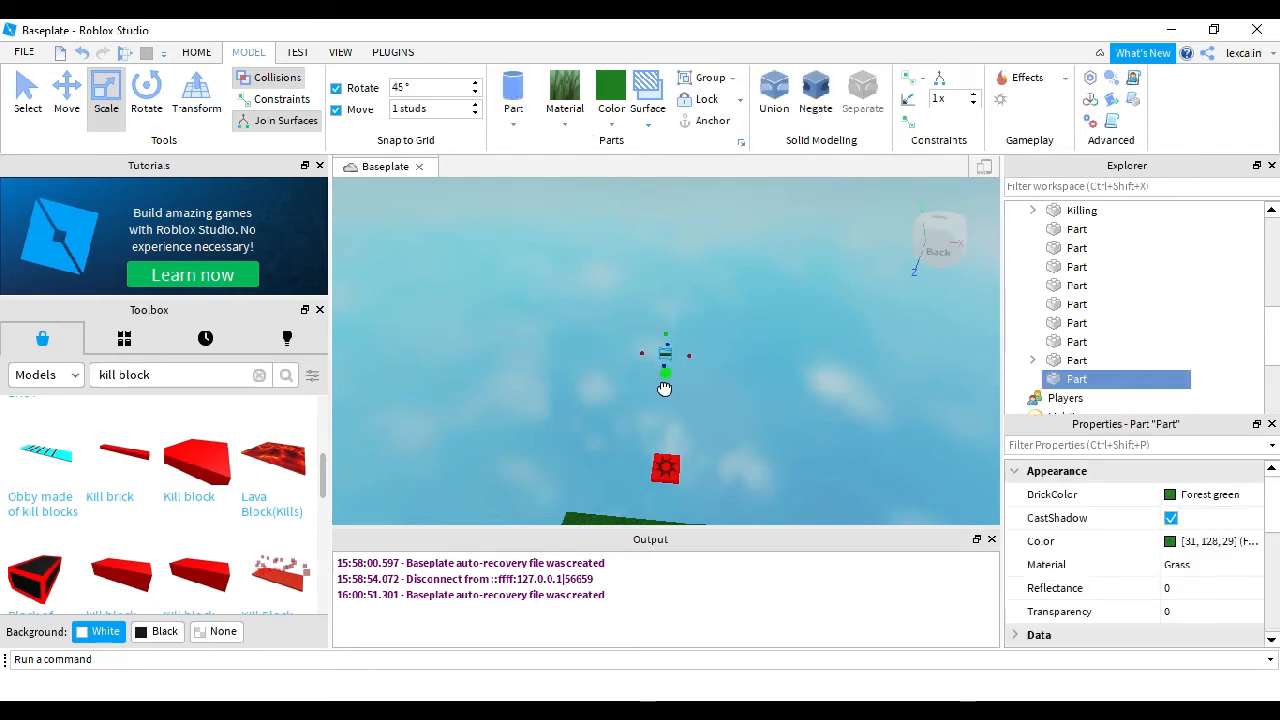
{"action": "right_click_drag", "start_coordinate": [753, 392], "coordinate": [724, 467]}
{"action": "left_click_drag", "start_coordinate": [711, 518], "coordinate": [713, 513]}
{"action": "key", "text": "a"}
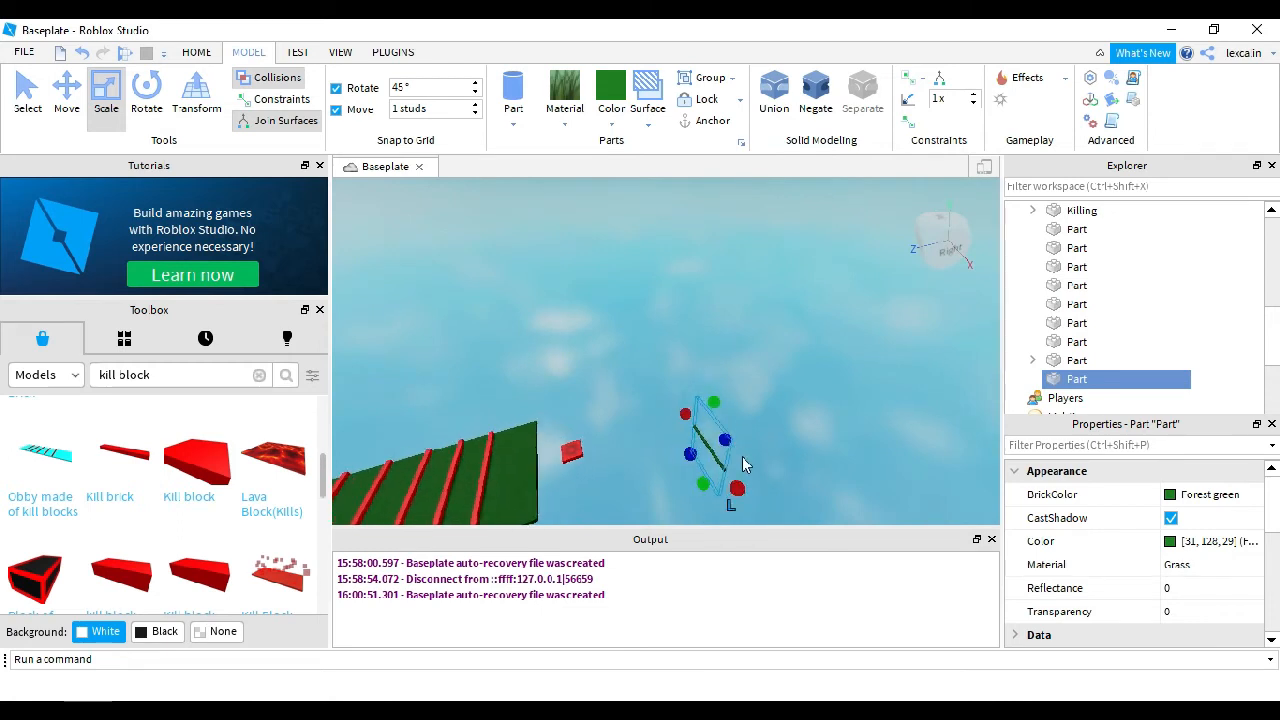
{"action": "left_click_drag", "start_coordinate": [718, 457], "coordinate": [617, 464]}
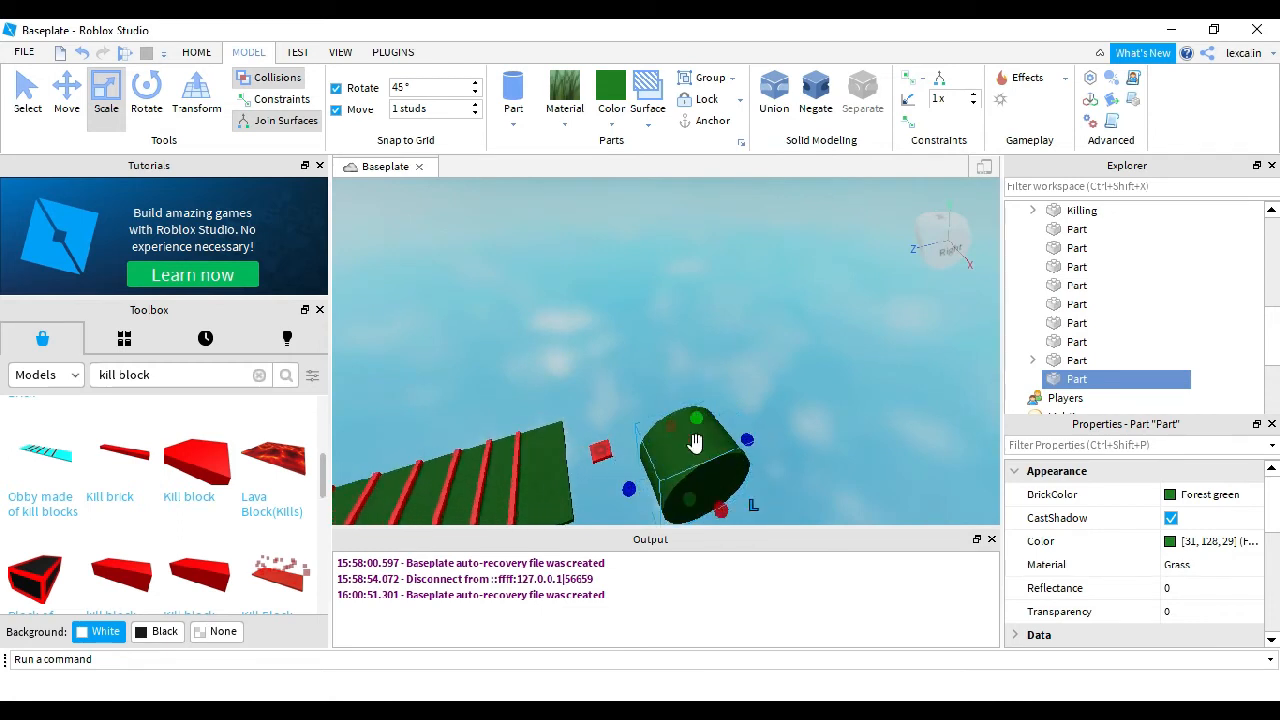
Step: Move the green cylinder sideways so it sits off to one side of the far checkpoint
{"action": "key", "text": "d"}
{"action": "key", "text": "ctrl+4"}
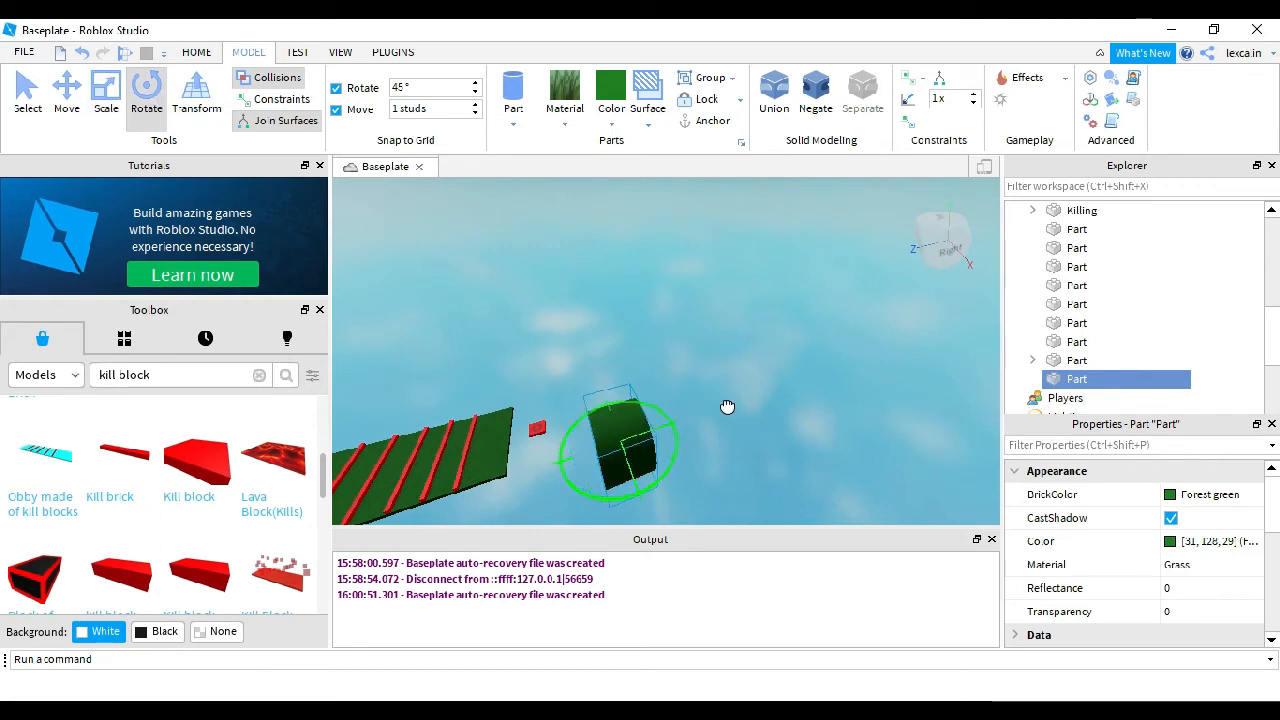
{"action": "right_click_drag", "start_coordinate": [726, 409], "coordinate": [806, 466]}
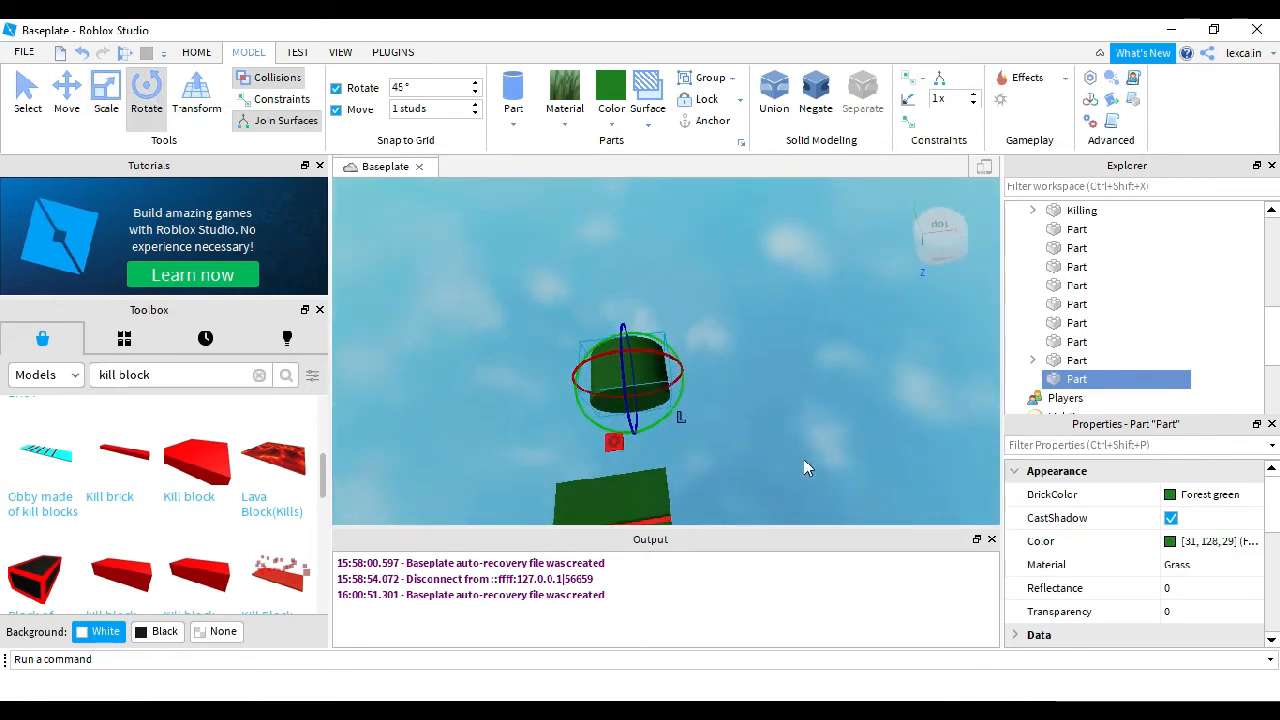
{"action": "left_click", "coordinate": [66, 100]}
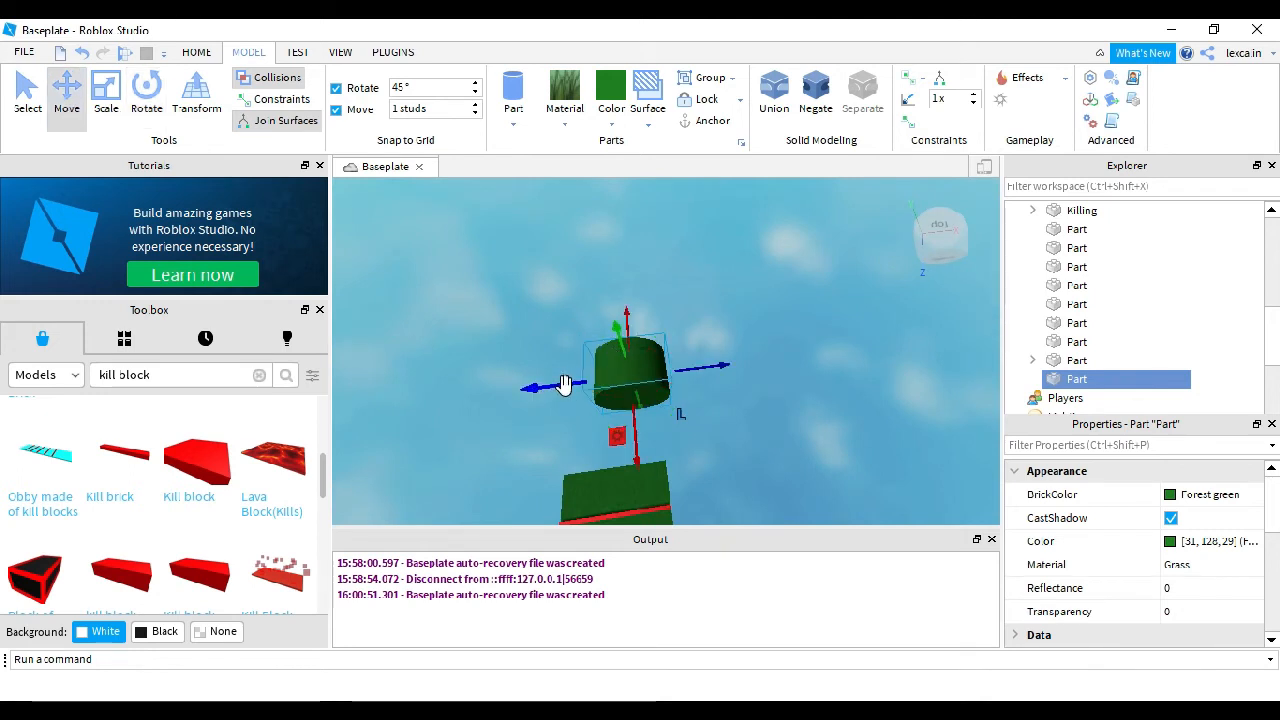
{"action": "left_click_drag", "start_coordinate": [565, 385], "coordinate": [513, 389]}
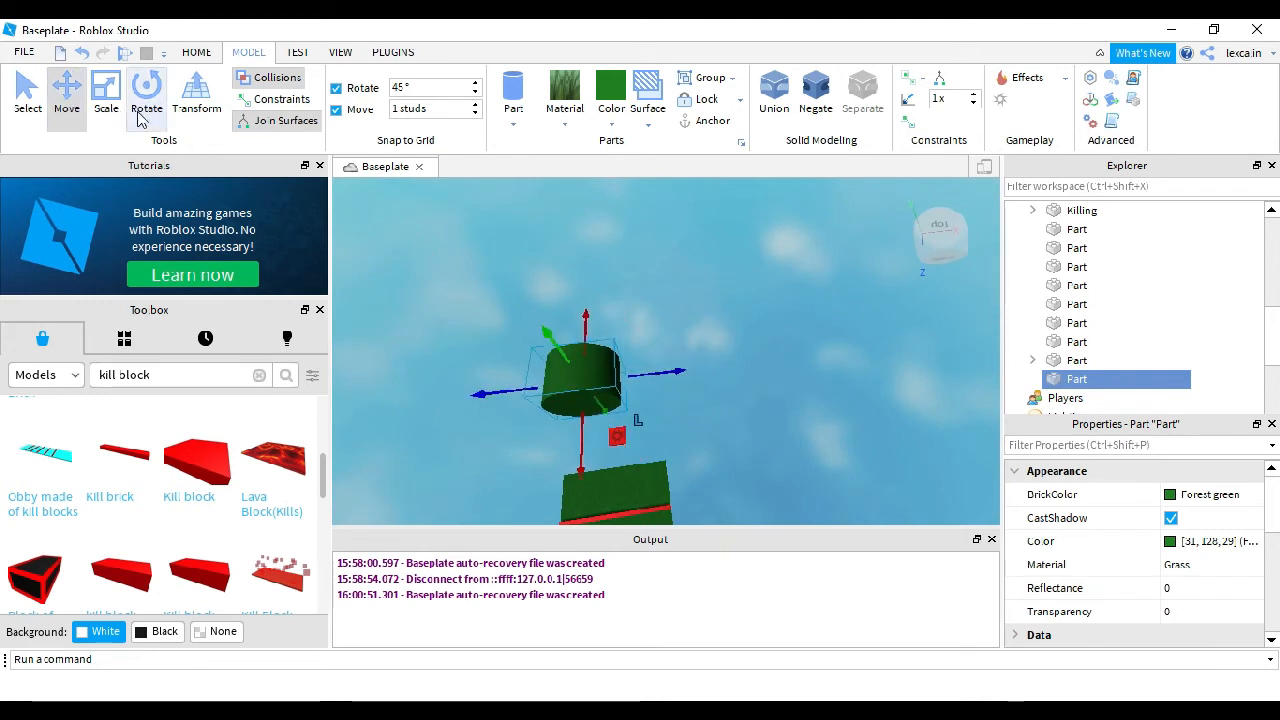
Step: Scale the cylinder narrower across the path and shift it back toward the checkpoint's line
{"action": "key", "text": "ctrl+3"}
{"action": "left_click_drag", "start_coordinate": [633, 376], "coordinate": [598, 379]}
{"action": "right_click_drag", "start_coordinate": [603, 382], "coordinate": [612, 440]}
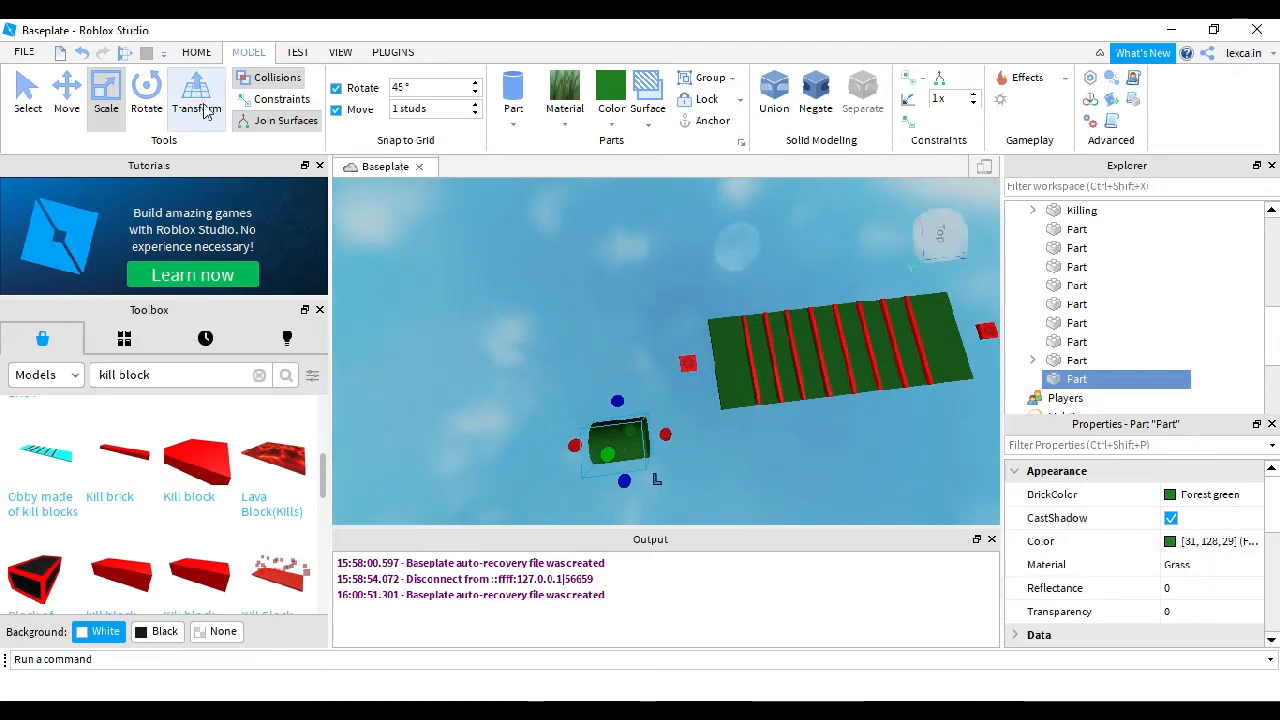
{"action": "left_click", "coordinate": [70, 92]}
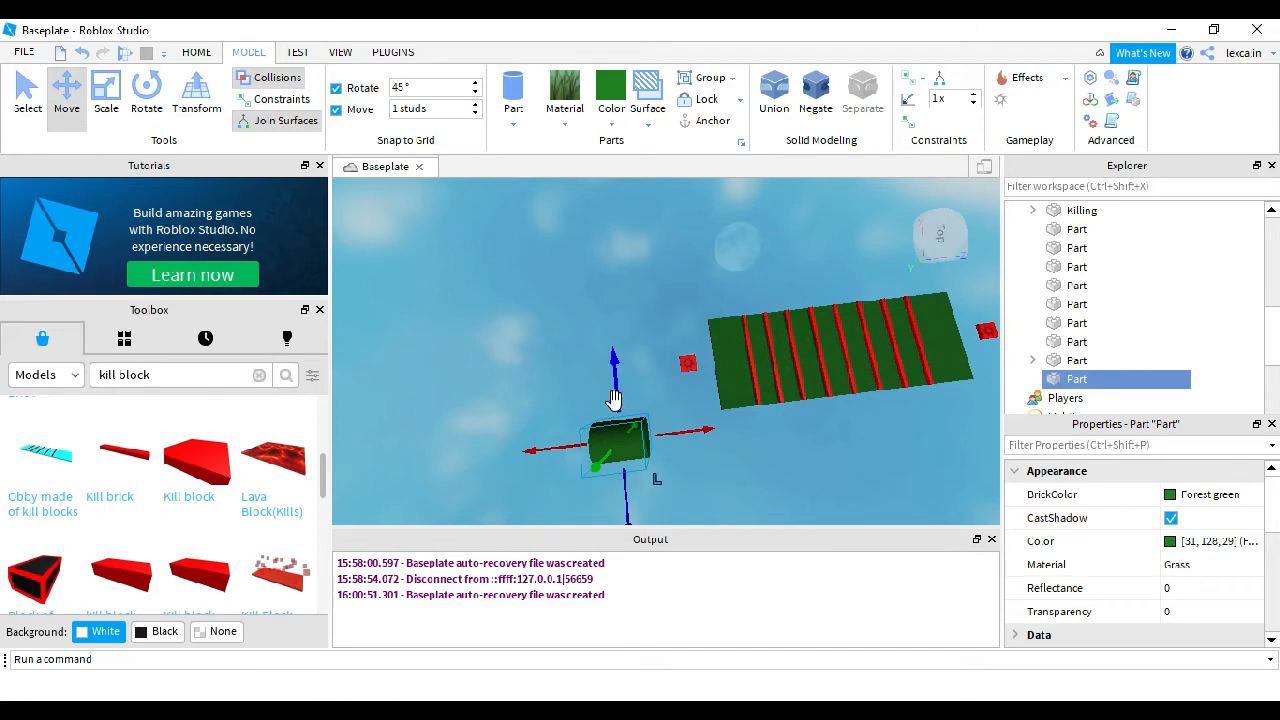
{"action": "left_click_drag", "start_coordinate": [613, 398], "coordinate": [619, 376]}
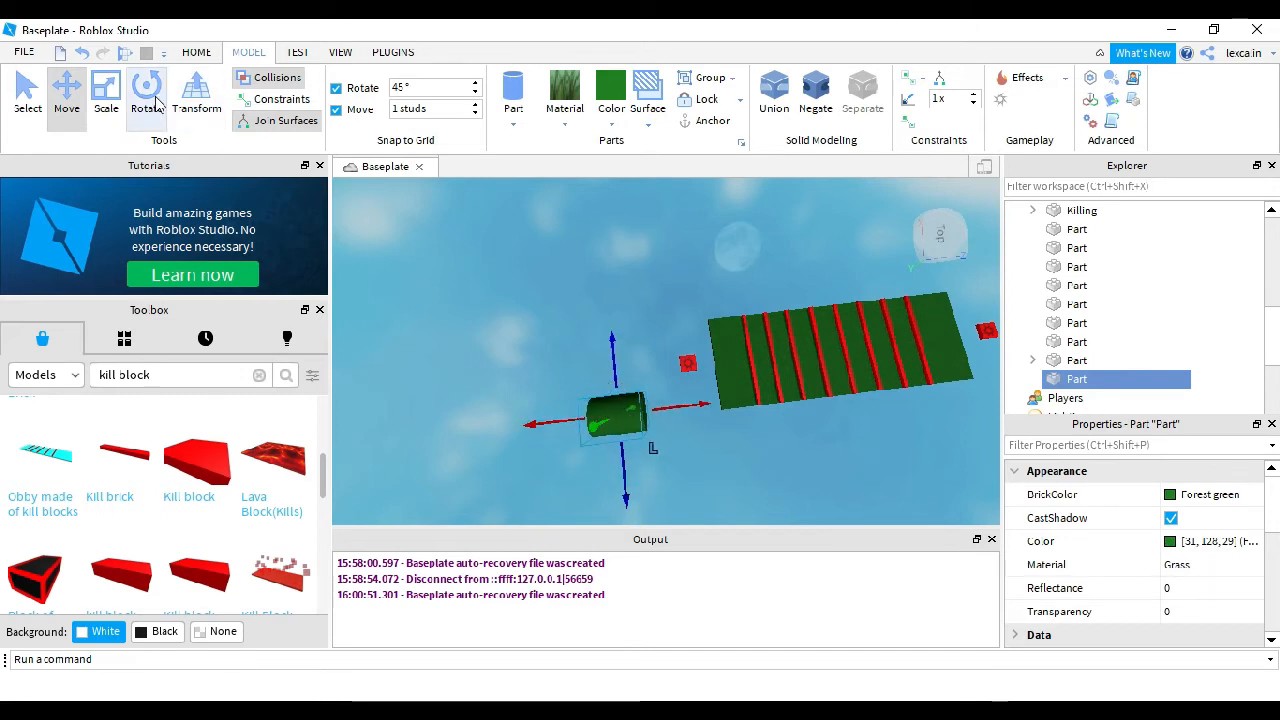
{"action": "key", "text": "d"}
{"action": "left_click", "coordinate": [114, 97]}
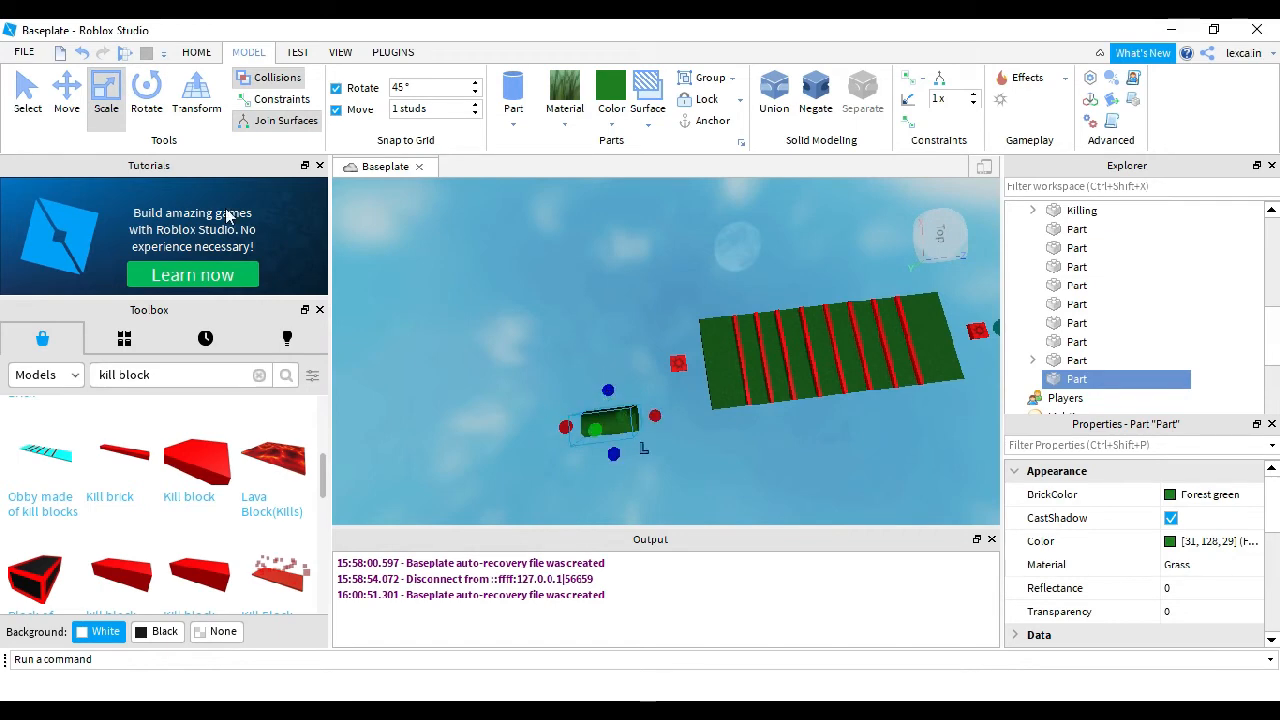
Step: Adjust the cylinder's height and sideways position so it lies lengthwise just beyond the far checkpoint
{"action": "key", "text": "ctrl+2"}
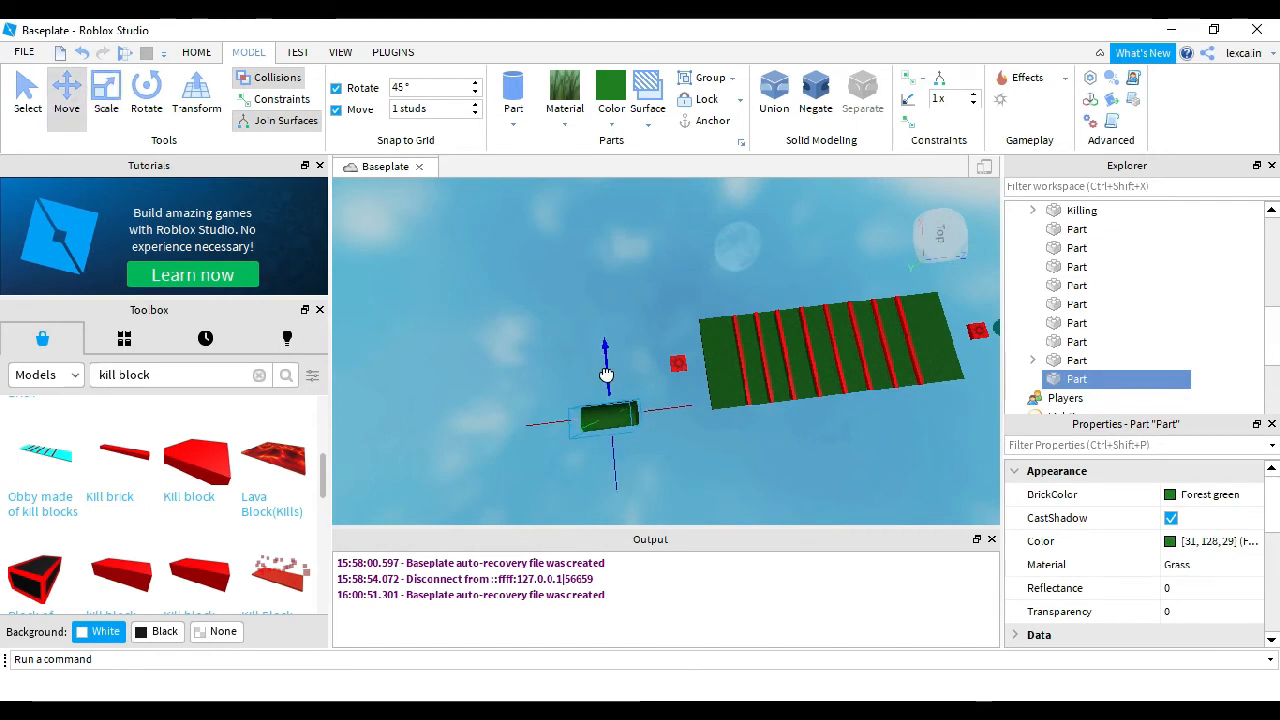
{"action": "right_click_drag", "start_coordinate": [749, 312], "coordinate": [754, 314]}
{"action": "key", "text": "s"}
{"action": "left_click_drag", "start_coordinate": [732, 312], "coordinate": [732, 311]}
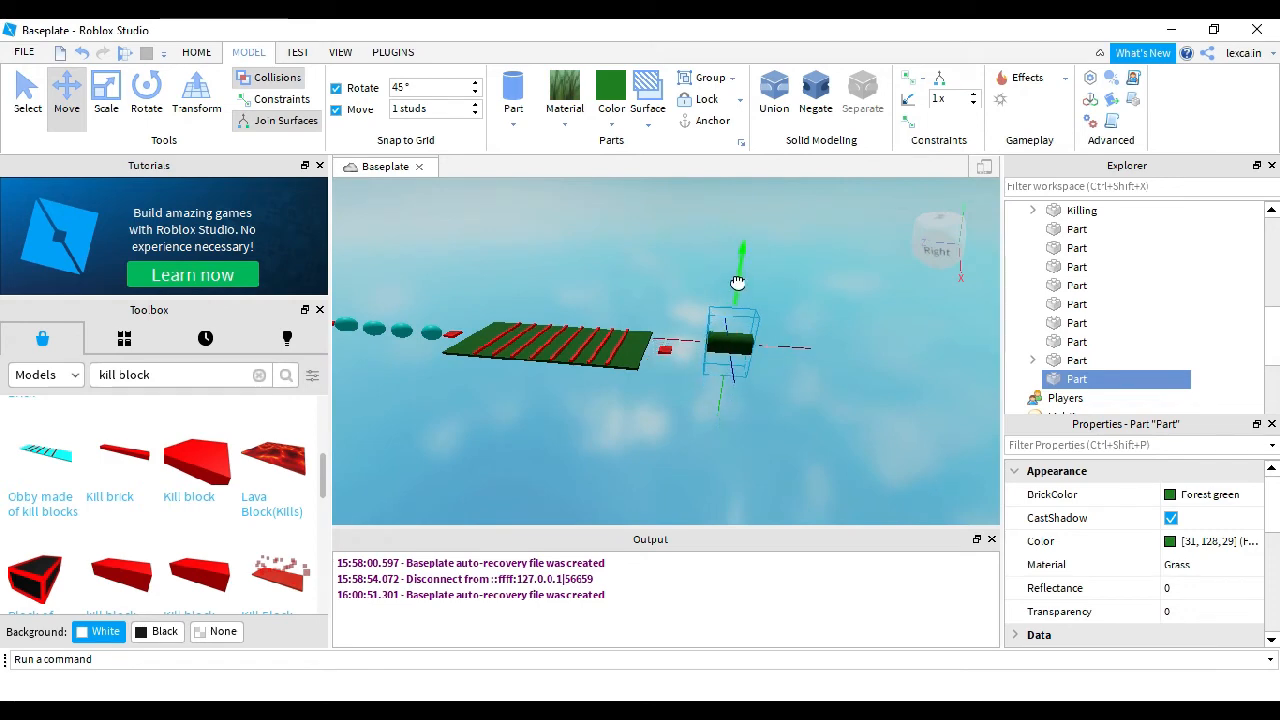
{"action": "right_click_drag", "start_coordinate": [757, 393], "coordinate": [757, 393]}
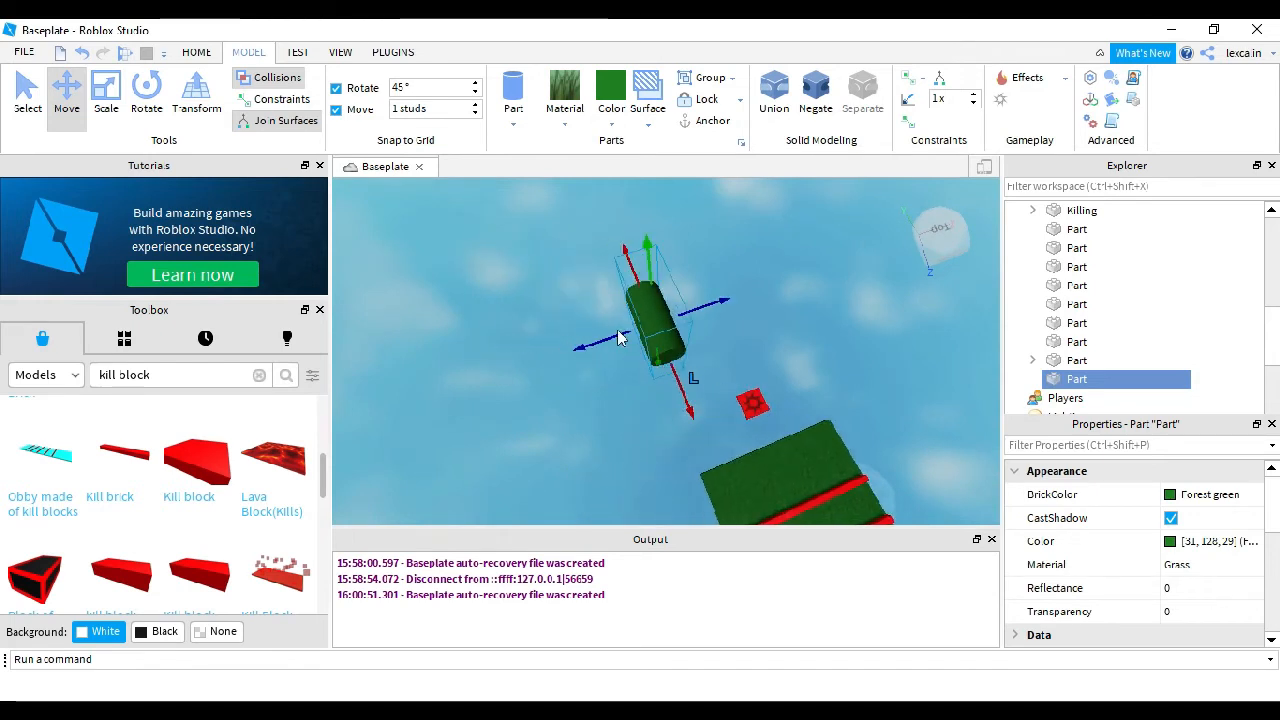
{"action": "left_click_drag", "start_coordinate": [619, 337], "coordinate": [610, 339]}
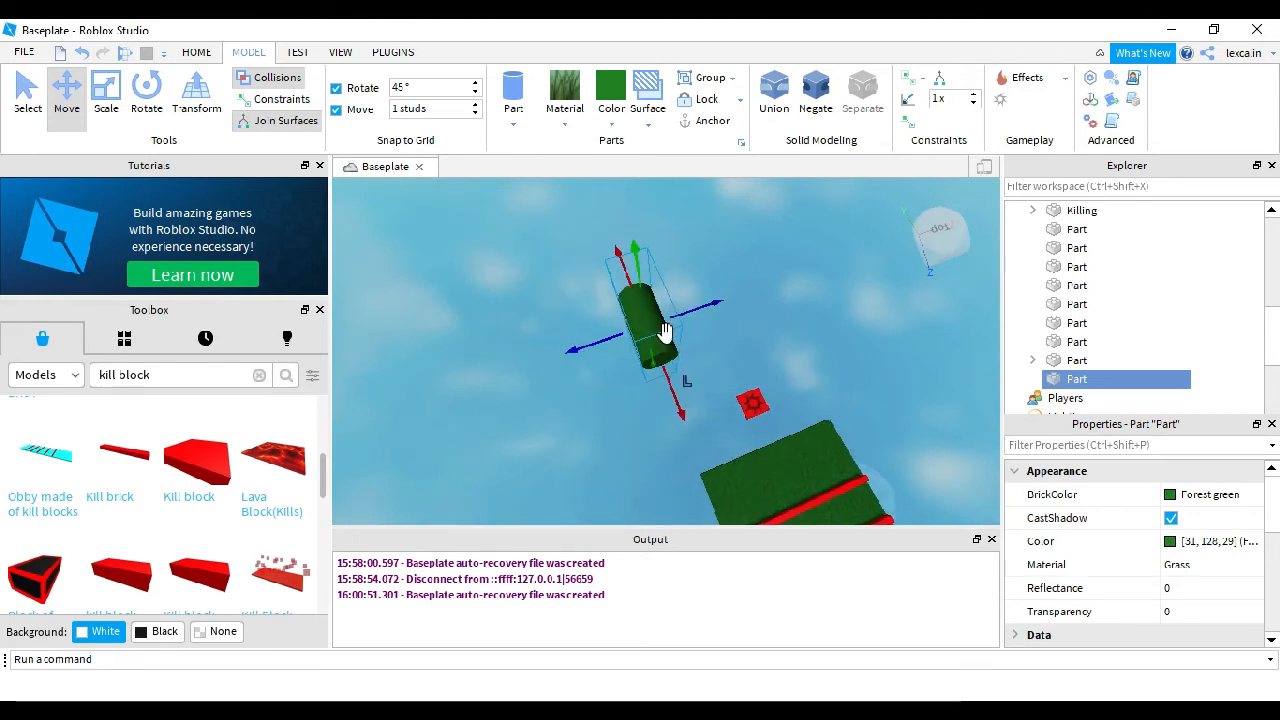
Step: Duplicate the green cylinder and place the copy parallel beside it with a small gap
{"action": "key", "text": "ctrl+d"}
{"action": "right_click_drag", "start_coordinate": [786, 357], "coordinate": [787, 362]}
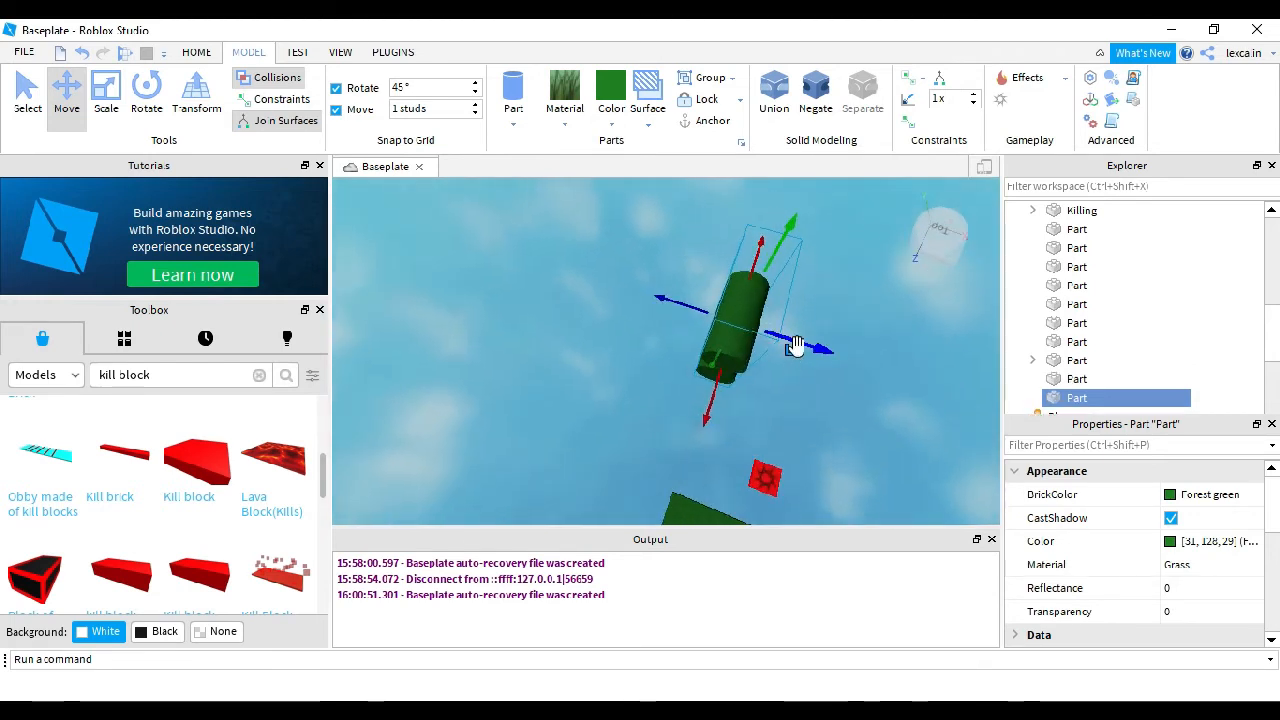
{"action": "left_click_drag", "start_coordinate": [797, 348], "coordinate": [865, 376]}
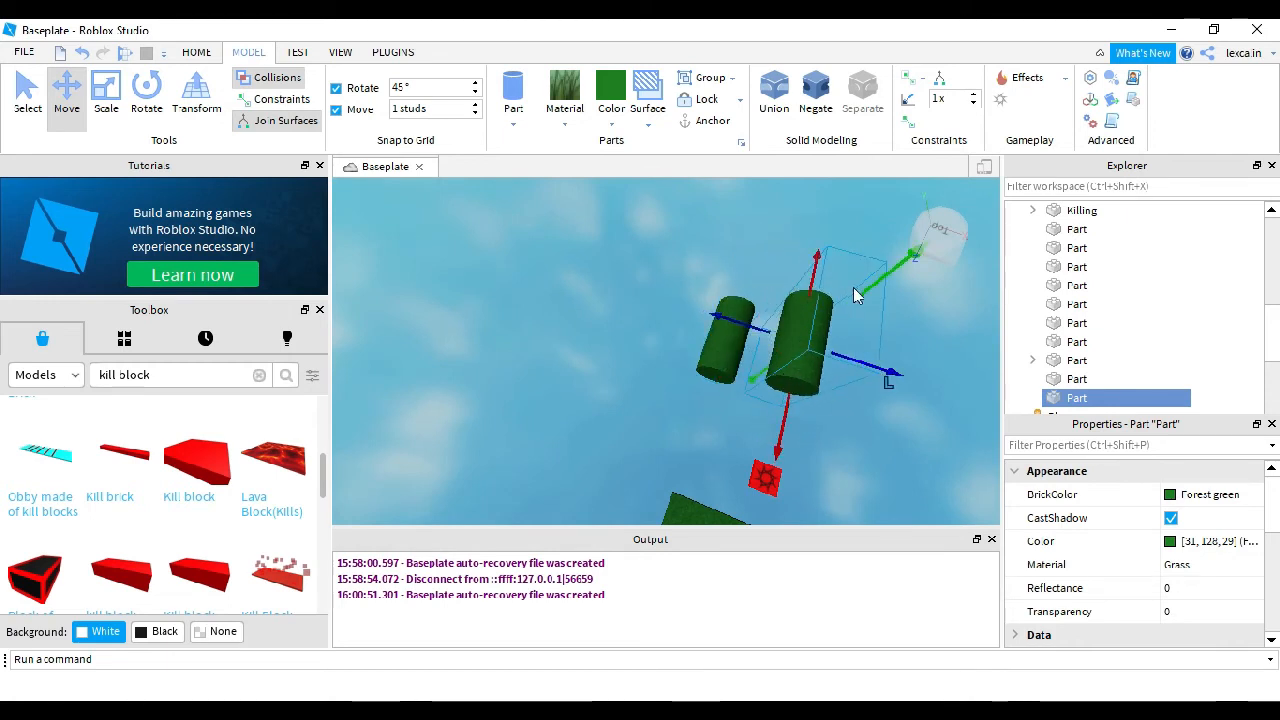
{"action": "right_click_drag", "start_coordinate": [910, 308], "coordinate": [710, 289]}
{"action": "left_click_drag", "start_coordinate": [683, 287], "coordinate": [683, 304]}
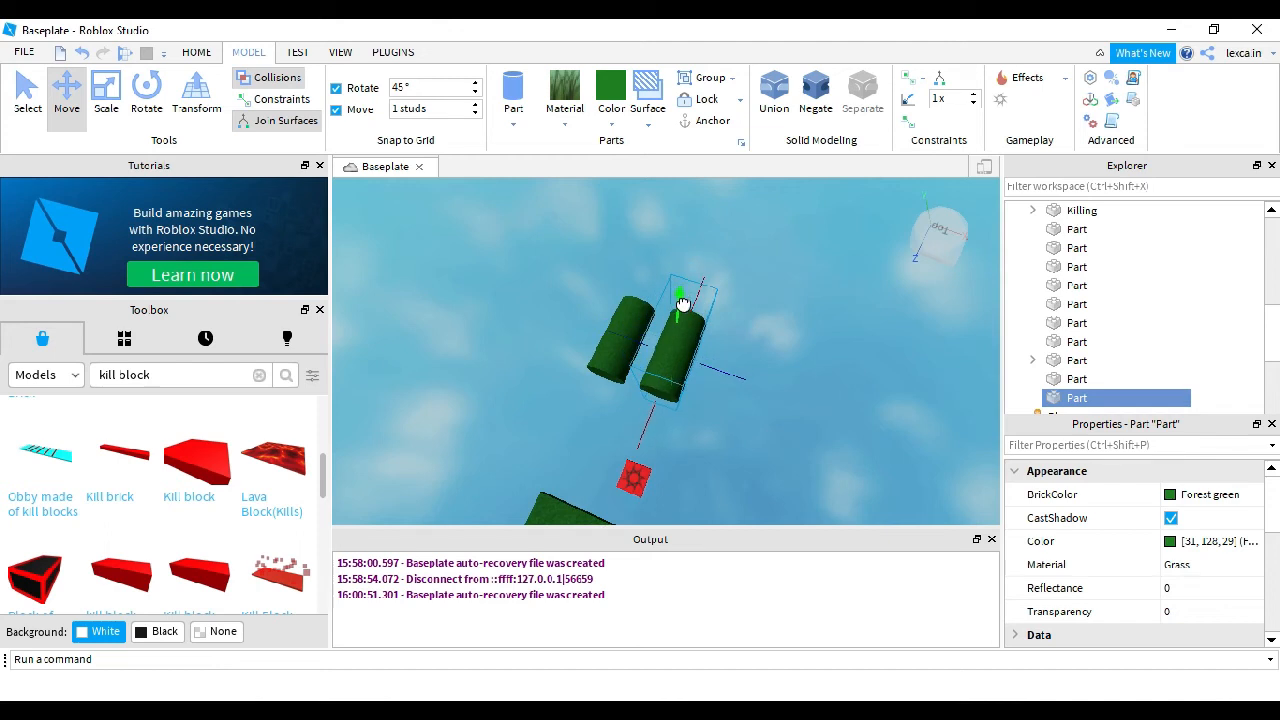
Step: Duplicate the second cylinder and place the copy on its outer side to form a row of three
{"action": "right_click_drag", "start_coordinate": [728, 426], "coordinate": [728, 428]}
{"action": "key", "text": "ctrl+d"}
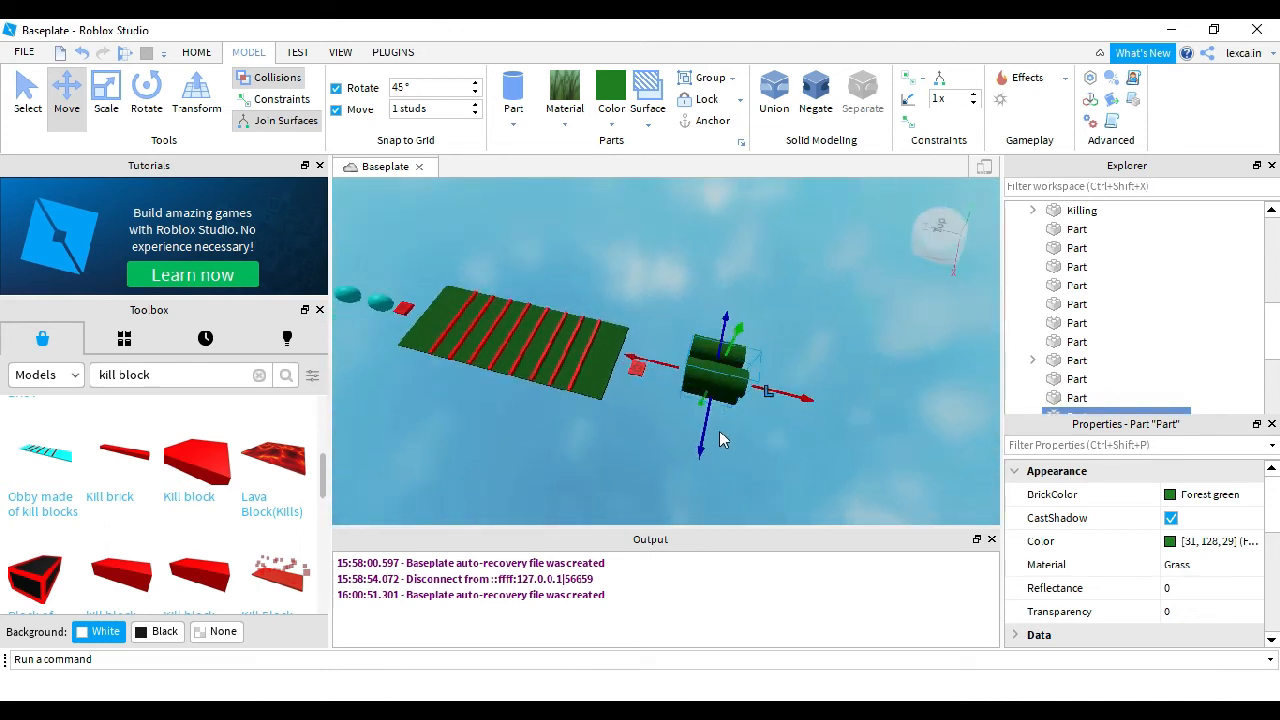
{"action": "left_click_drag", "start_coordinate": [712, 425], "coordinate": [693, 480]}
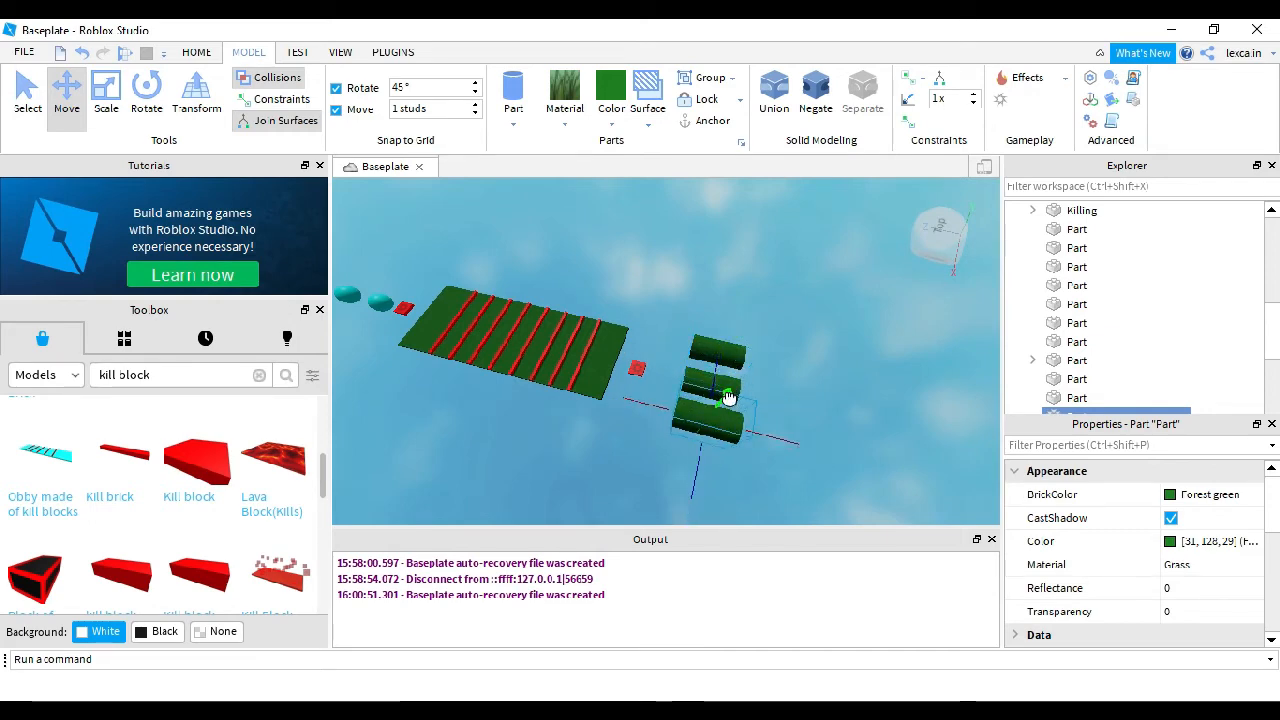
{"action": "right_click_drag", "start_coordinate": [686, 437], "coordinate": [687, 441]}
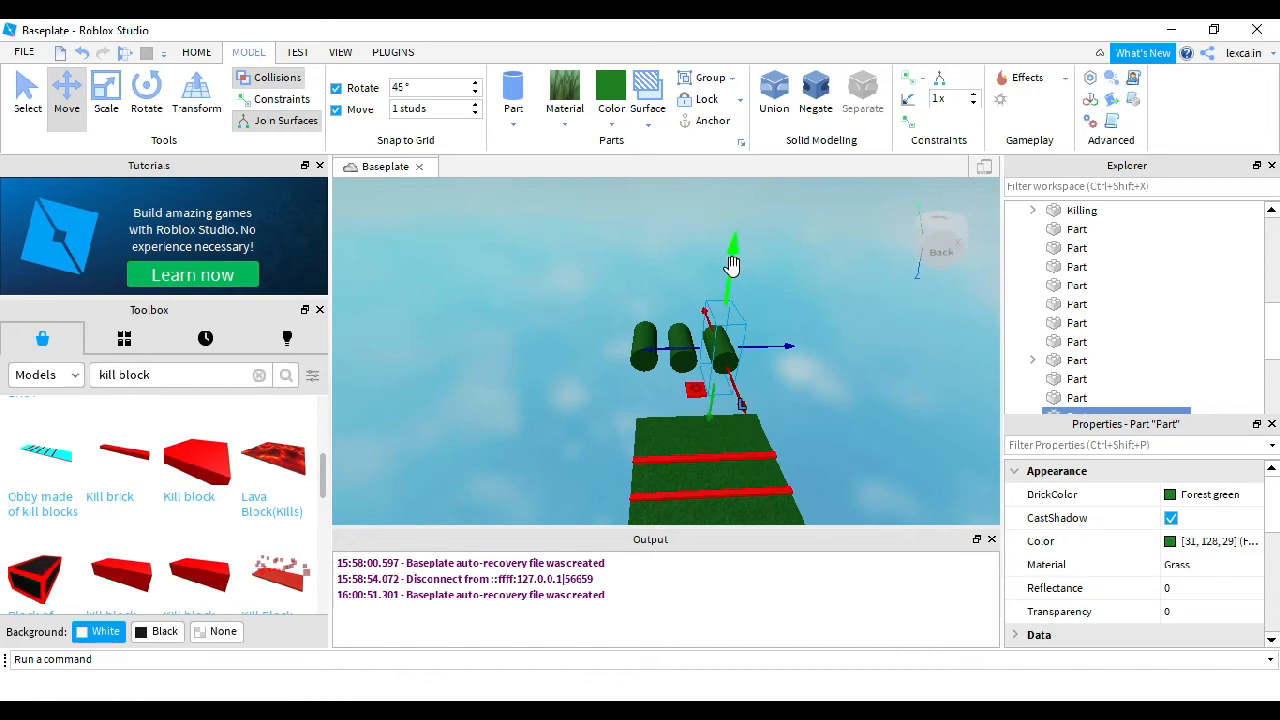
Step: Duplicate the checkpoint beside the grass platform and move the copy past the row of cylinders to their far side
{"action": "right_click_drag", "start_coordinate": [804, 368], "coordinate": [586, 314]}
{"action": "left_click", "coordinate": [577, 316]}
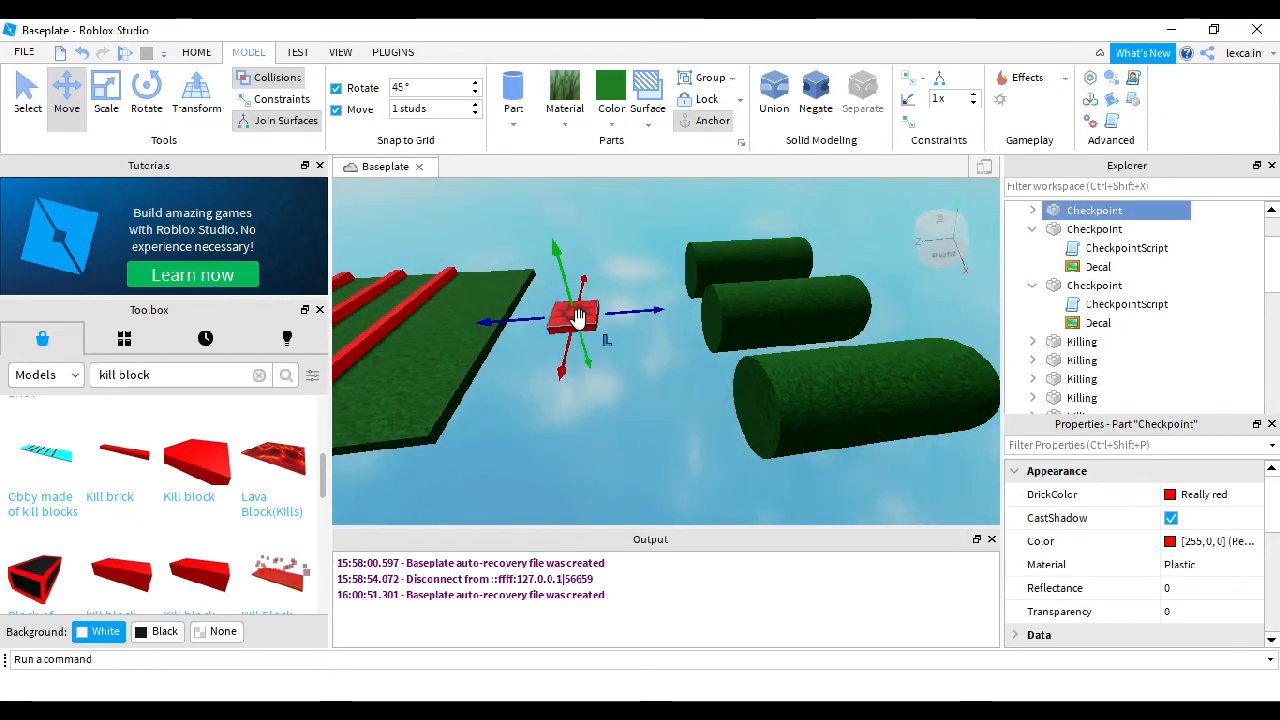
{"action": "key", "text": "ctrl+d"}
{"action": "left_click_drag", "start_coordinate": [650, 311], "coordinate": [910, 313]}
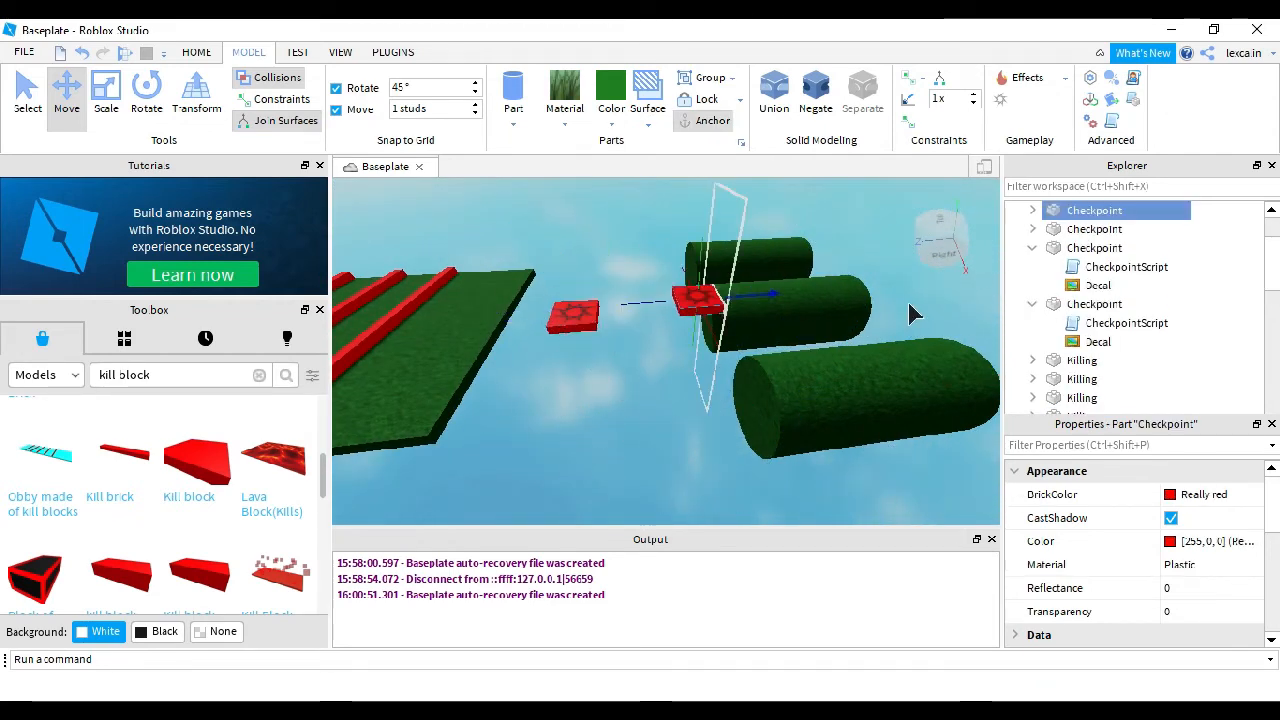
{"action": "left_click_drag", "start_coordinate": [735, 295], "coordinate": [660, 289]}
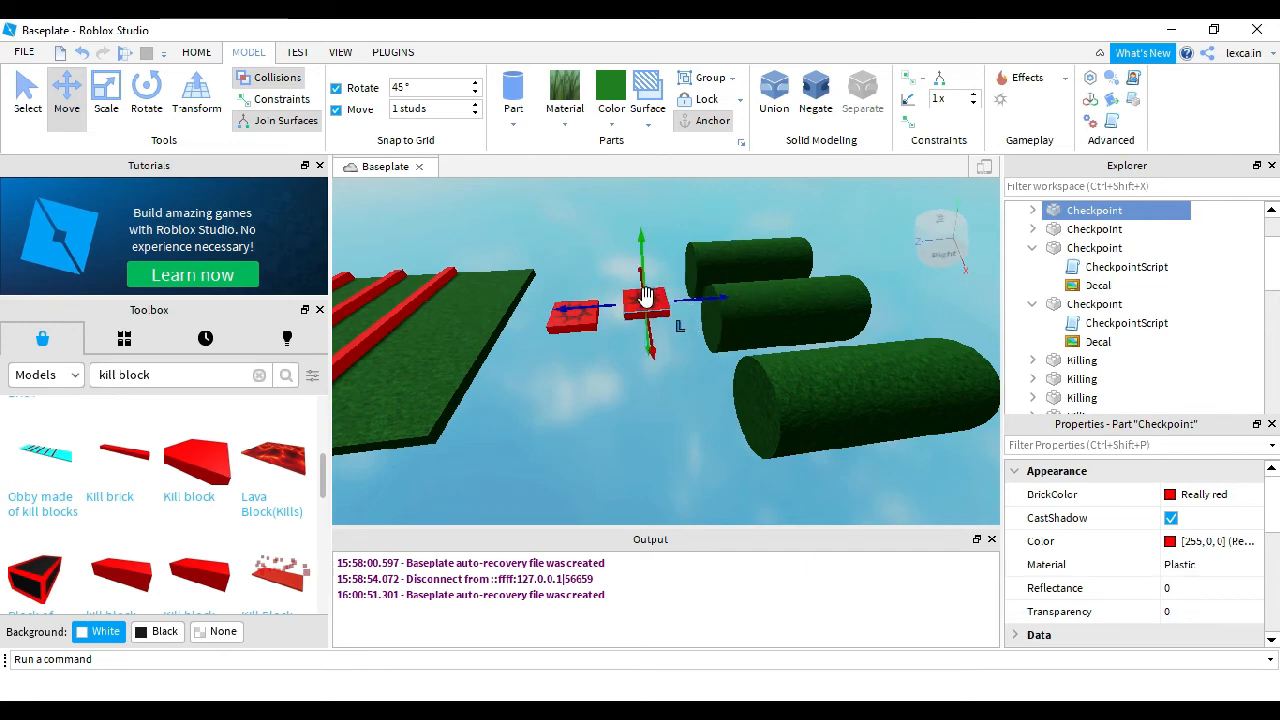
{"action": "right_click_drag", "start_coordinate": [645, 297], "coordinate": [777, 314]}
{"action": "scroll", "coordinate": [777, 314], "scroll_direction": "down", "scroll_amount": 5}
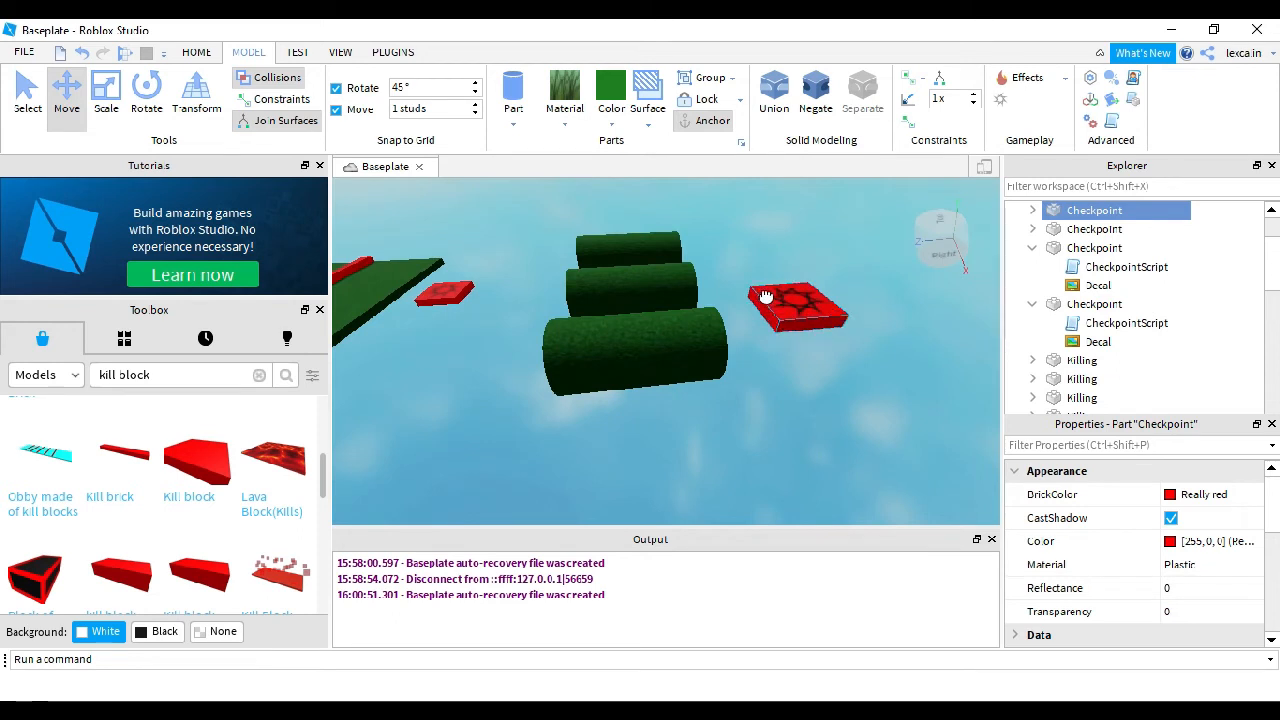
Step: Adjust the copied checkpoint's distance and height beyond the far ends of the cylinders
{"action": "left_click_drag", "start_coordinate": [765, 297], "coordinate": [766, 297]}
{"action": "key", "text": "d"}
{"action": "right_click_drag", "start_coordinate": [780, 302], "coordinate": [657, 309]}
{"action": "key", "text": "s"}
{"action": "left_click_drag", "start_coordinate": [504, 250], "coordinate": [742, 291]}
{"action": "key", "text": "a"}
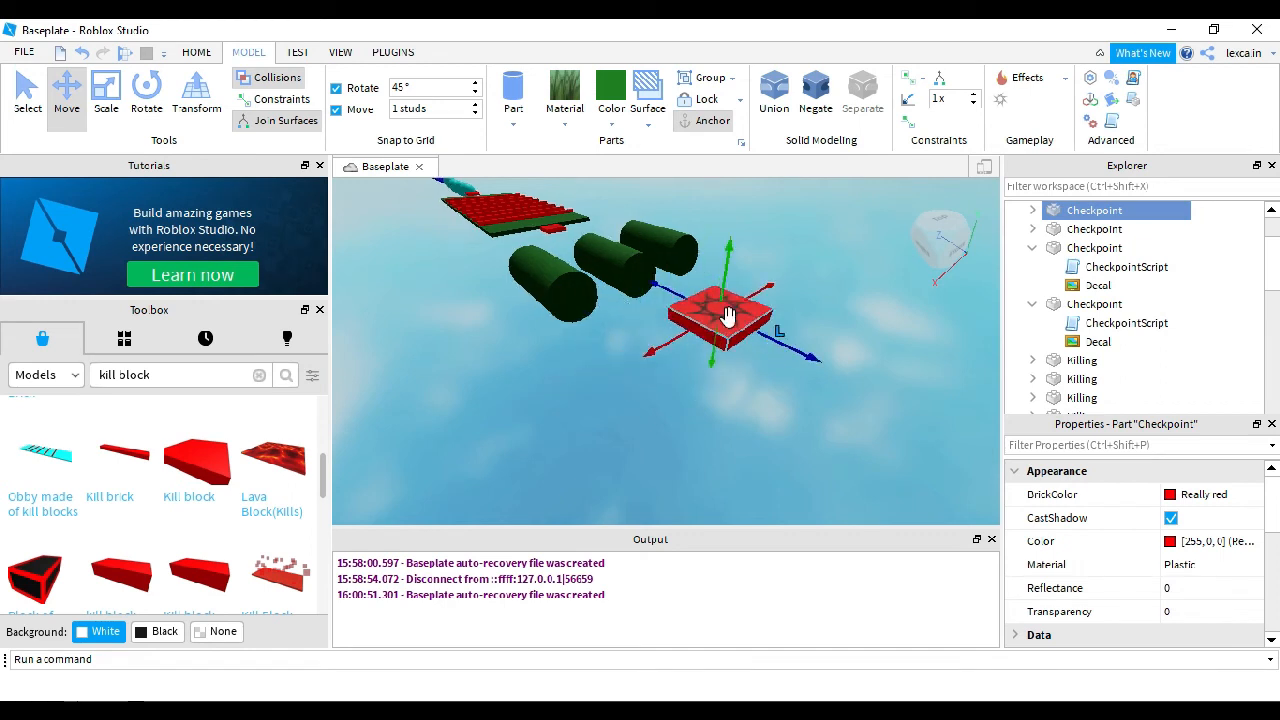
{"action": "right_click_drag", "start_coordinate": [731, 371], "coordinate": [774, 342]}
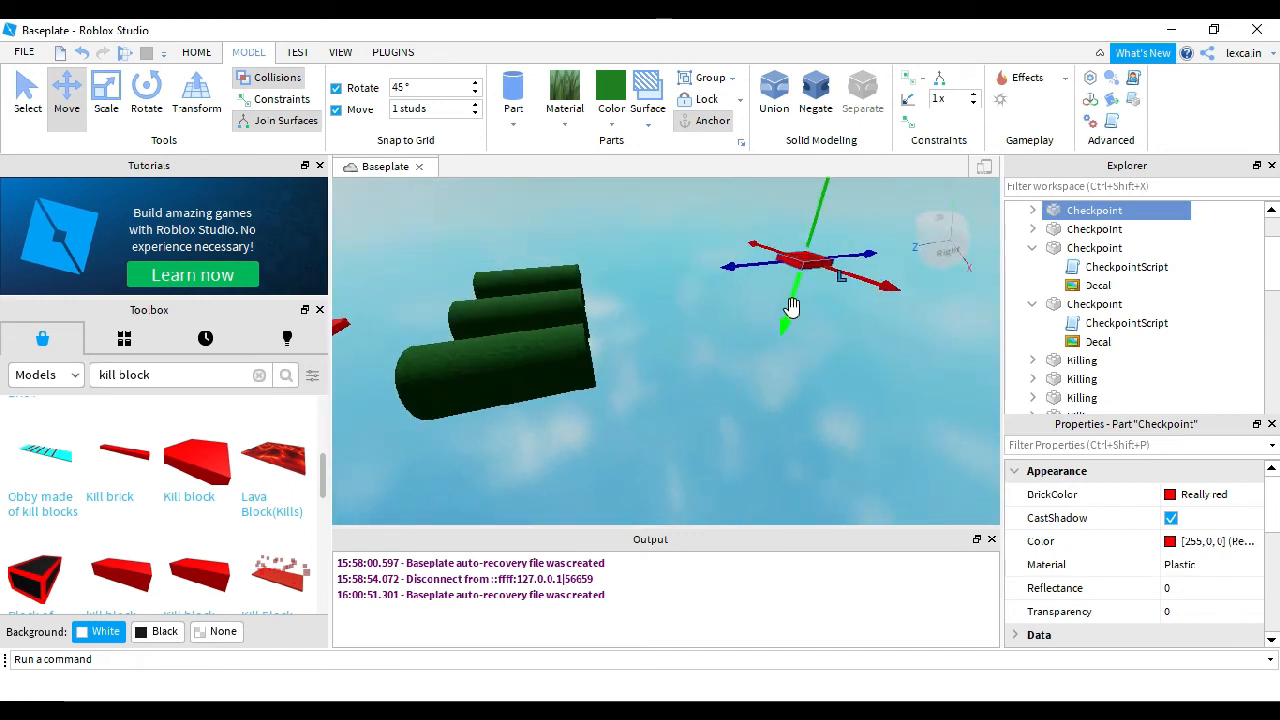
{"action": "left_click_drag", "start_coordinate": [774, 342], "coordinate": [707, 277]}
Step: Shift the copied checkpoint sideways so it lines up with the middle cylinder
{"action": "key", "text": "d"}
{"action": "right_click_drag", "start_coordinate": [707, 277], "coordinate": [770, 350]}
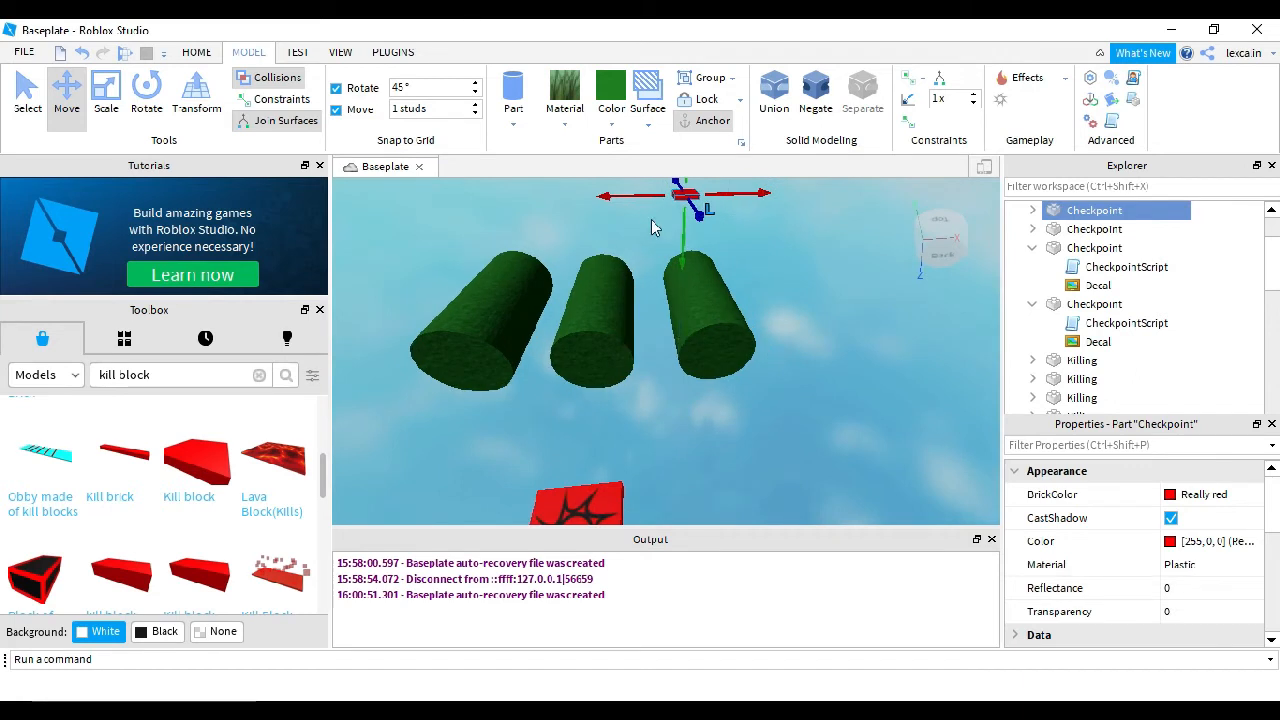
{"action": "left_click_drag", "start_coordinate": [632, 191], "coordinate": [572, 199]}
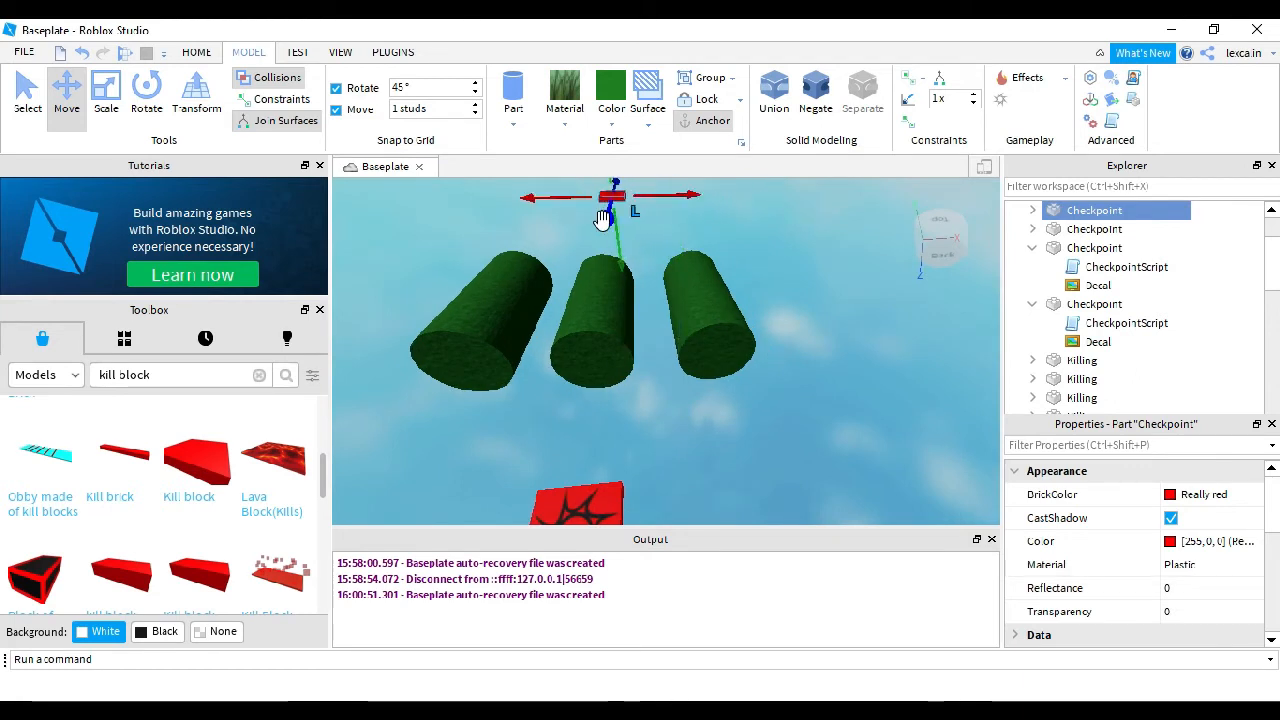
{"action": "middle_click_drag", "start_coordinate": [619, 238], "coordinate": [607, 313]}
{"action": "left_click", "coordinate": [560, 345]}
{"action": "scroll", "coordinate": [628, 406], "scroll_direction": "down", "scroll_amount": 4}
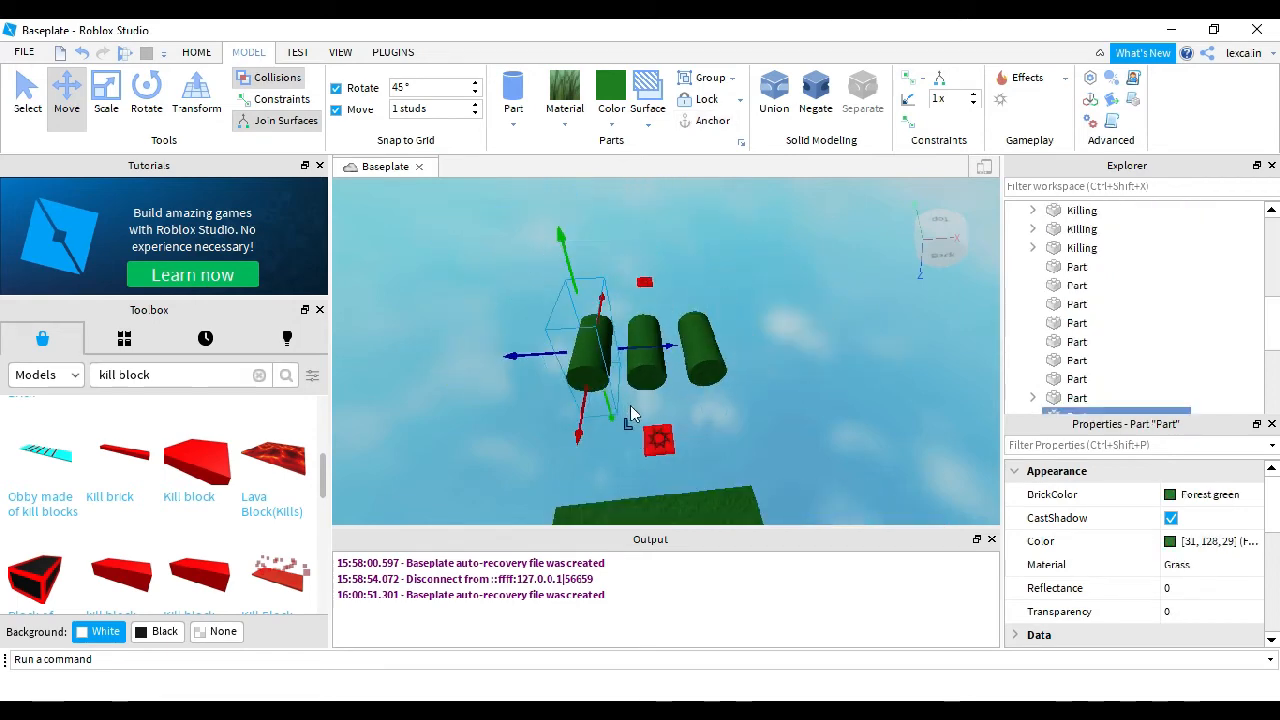
{"action": "right_click_drag", "start_coordinate": [630, 406], "coordinate": [704, 271]}
{"action": "left_click", "coordinate": [650, 287]}
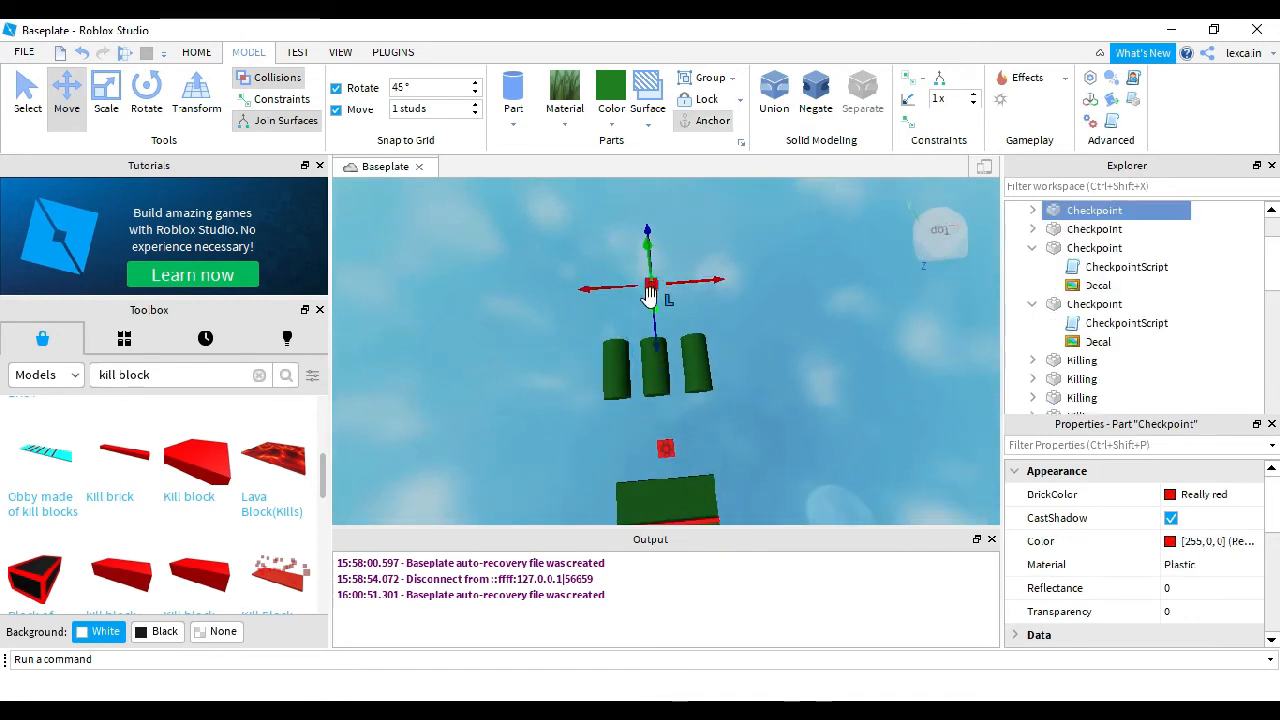
{"action": "left_click_drag", "start_coordinate": [624, 288], "coordinate": [610, 289]}
Step: Scale the far checkpoint into a larger pad spanning the row of cylinders and color it Lime green
{"action": "left_click", "coordinate": [106, 95]}
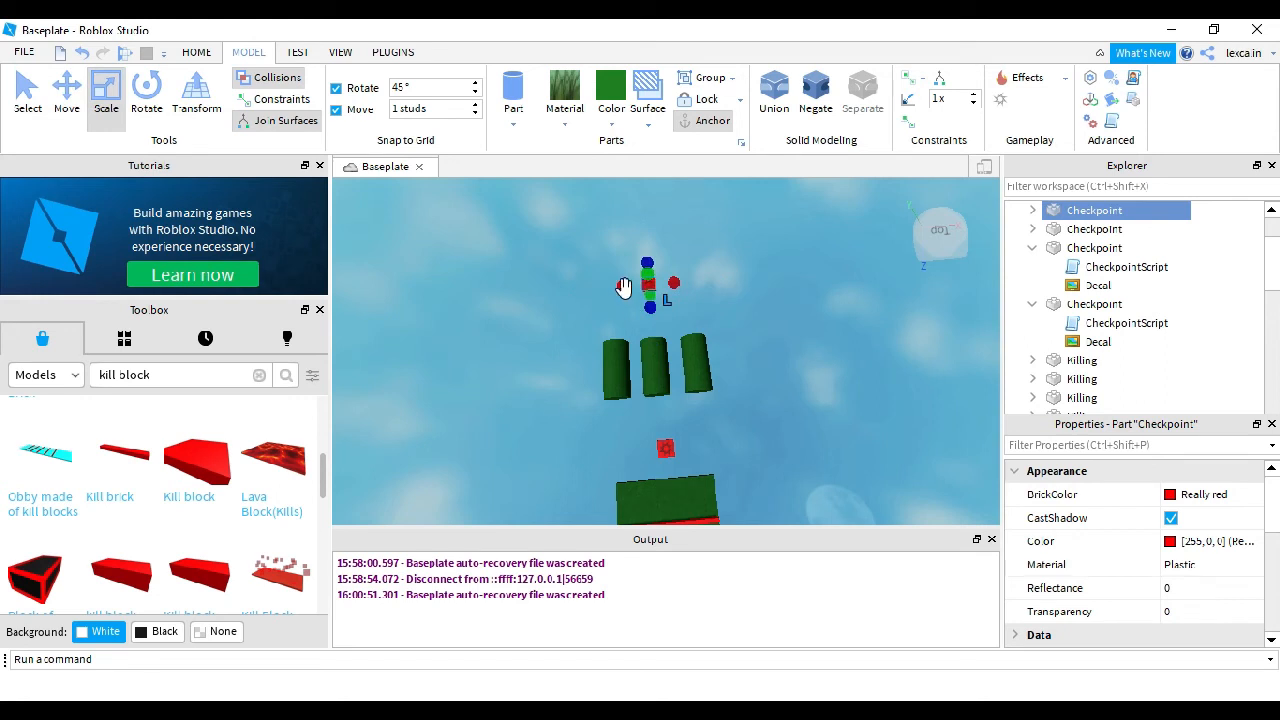
{"action": "left_click_drag", "start_coordinate": [673, 283], "coordinate": [645, 245]}
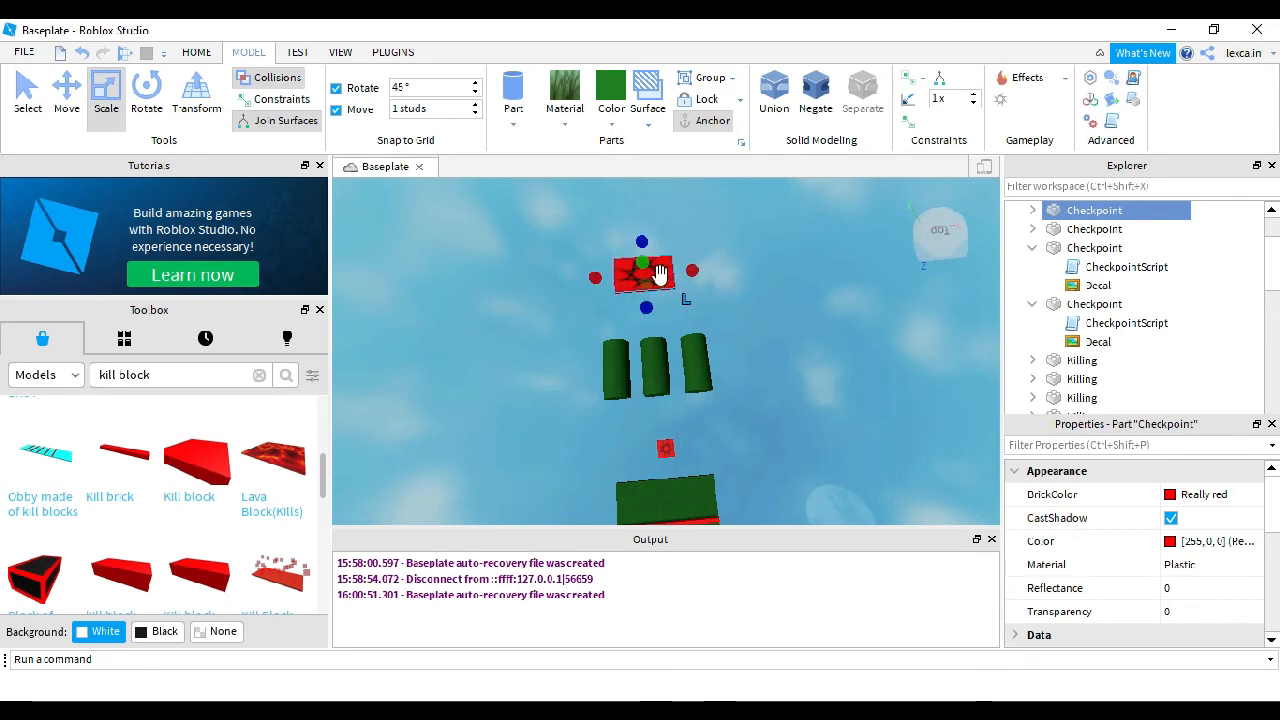
{"action": "left_click", "coordinate": [659, 273]}
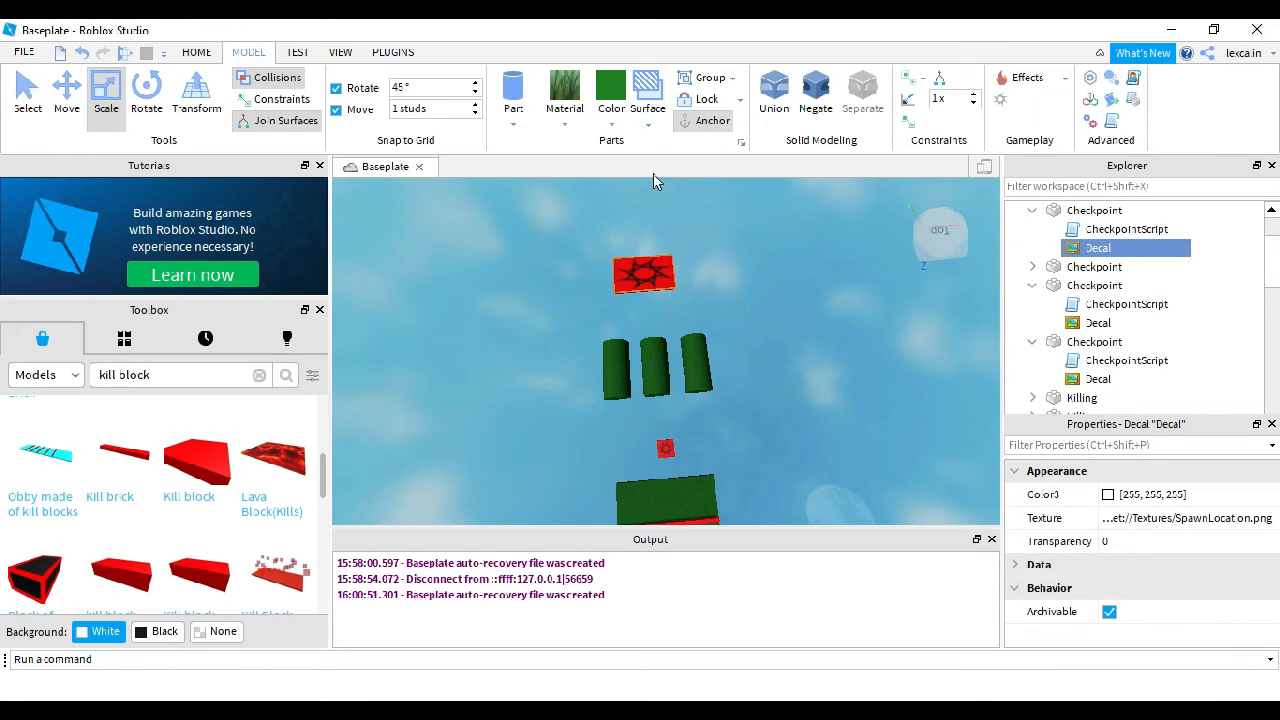
{"action": "left_click", "coordinate": [613, 125]}
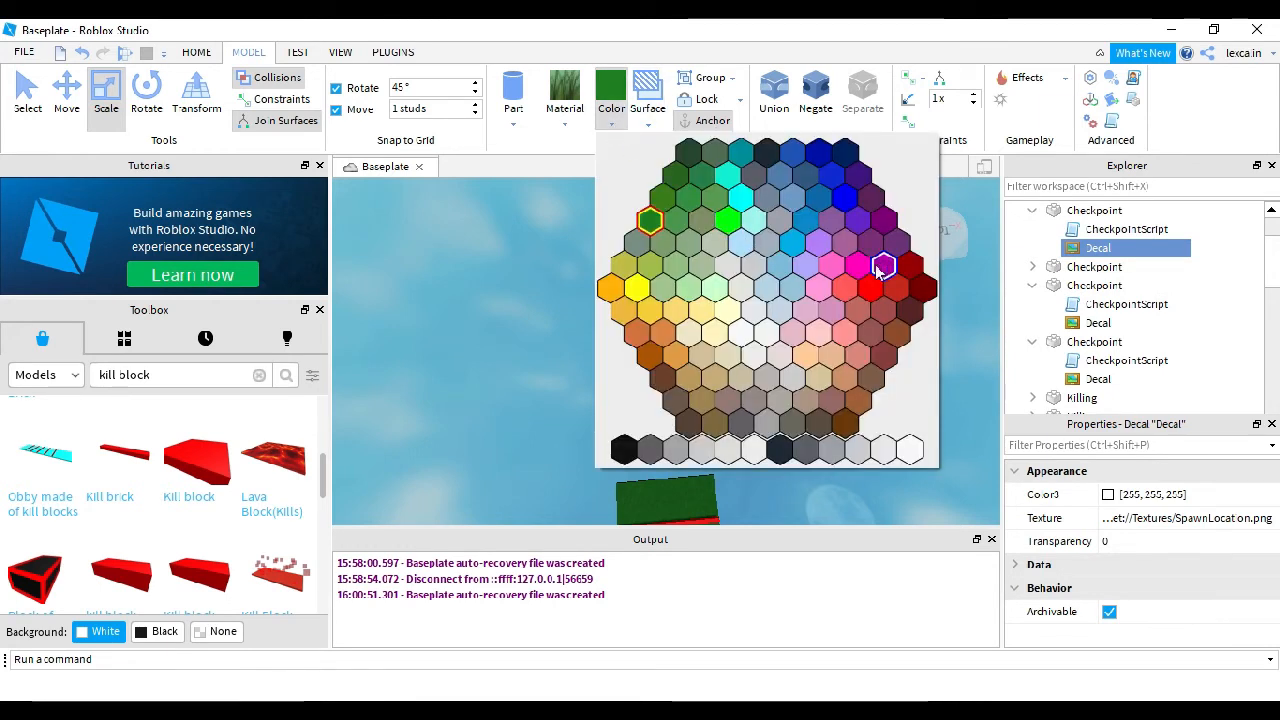
{"action": "left_click", "coordinate": [727, 221]}
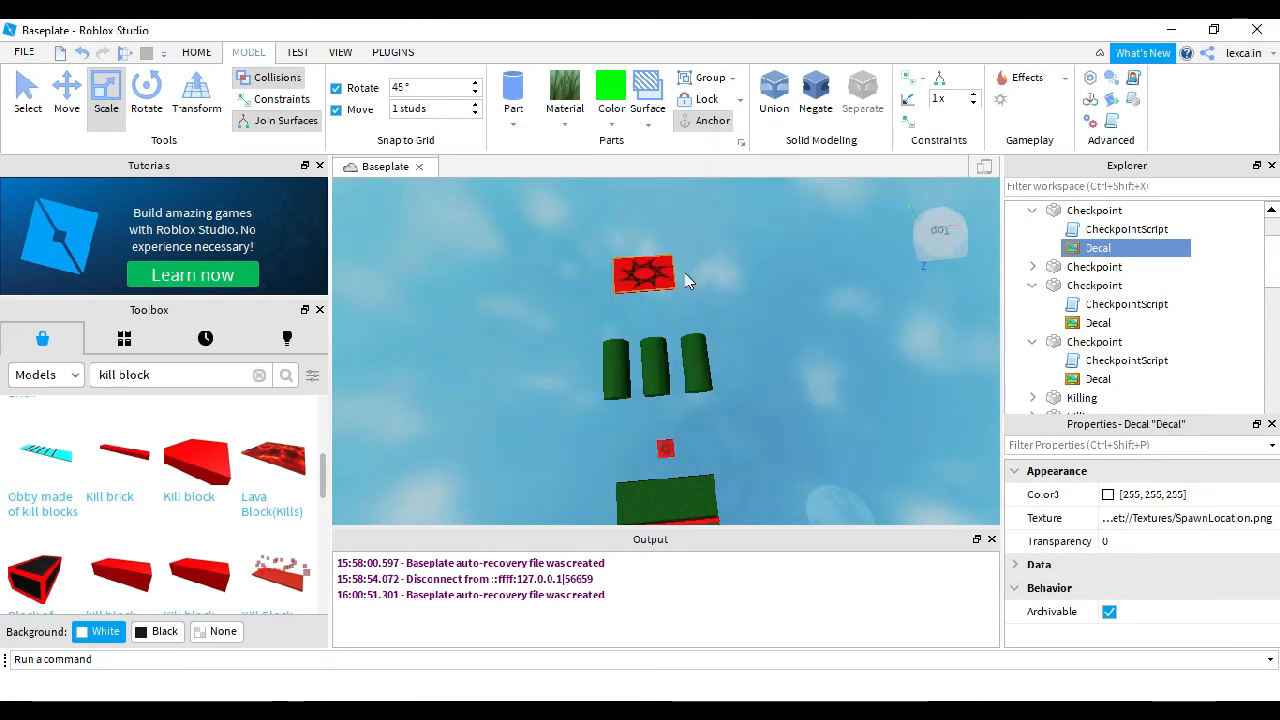
{"action": "left_click", "coordinate": [652, 272]}
{"action": "left_click", "coordinate": [611, 125]}
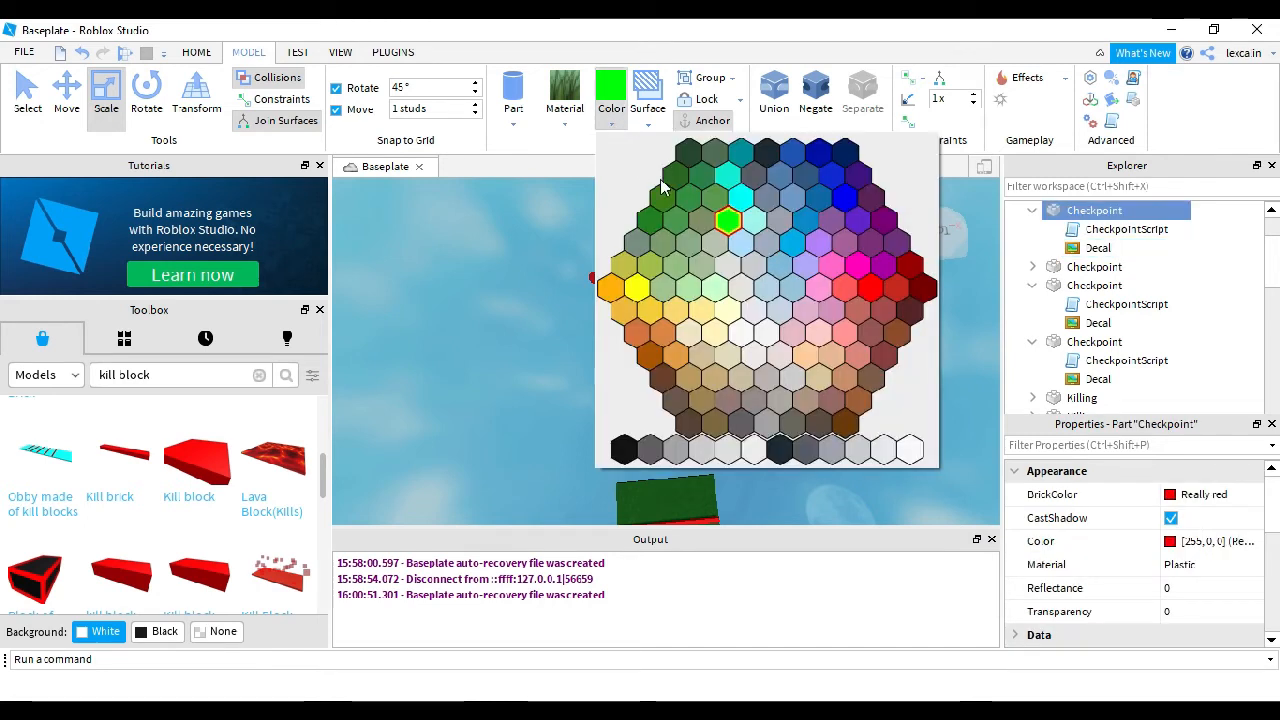
{"action": "left_click", "coordinate": [727, 221]}
{"action": "left_click", "coordinate": [760, 339]}
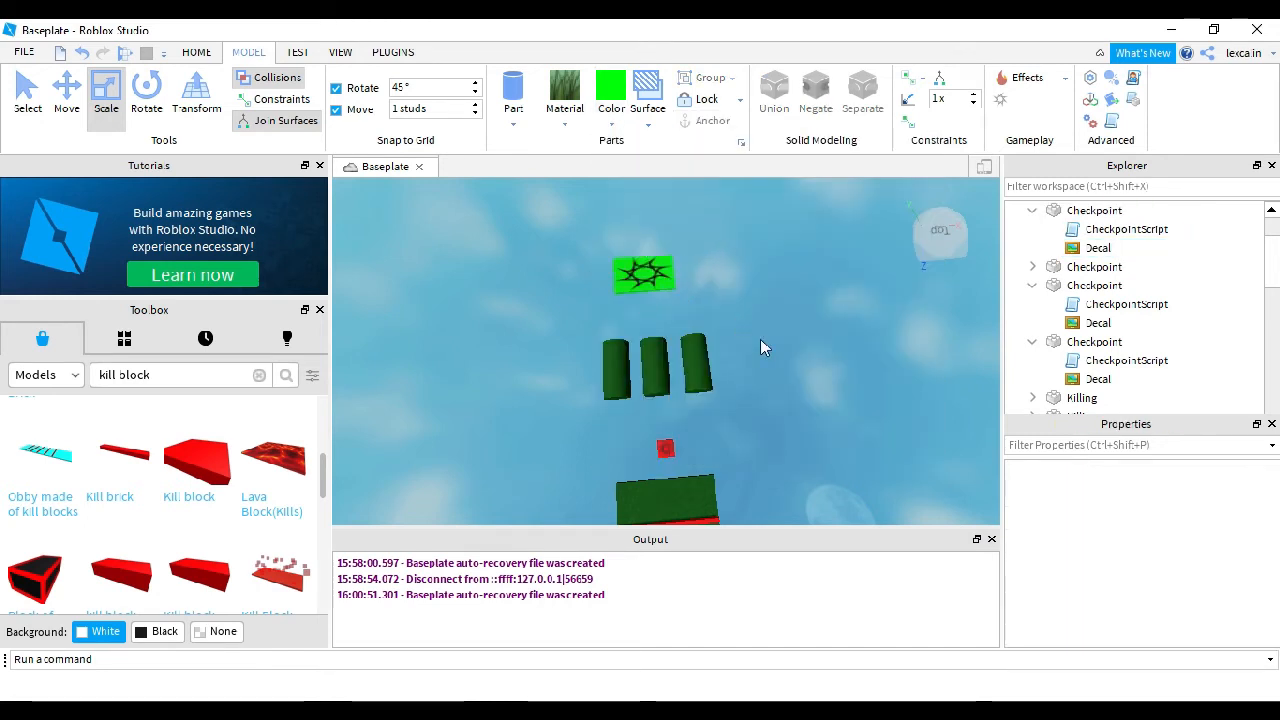
Step: Change the material of the first outer cylinder in the row to Neon
{"action": "right_click_drag", "start_coordinate": [773, 352], "coordinate": [773, 360]}
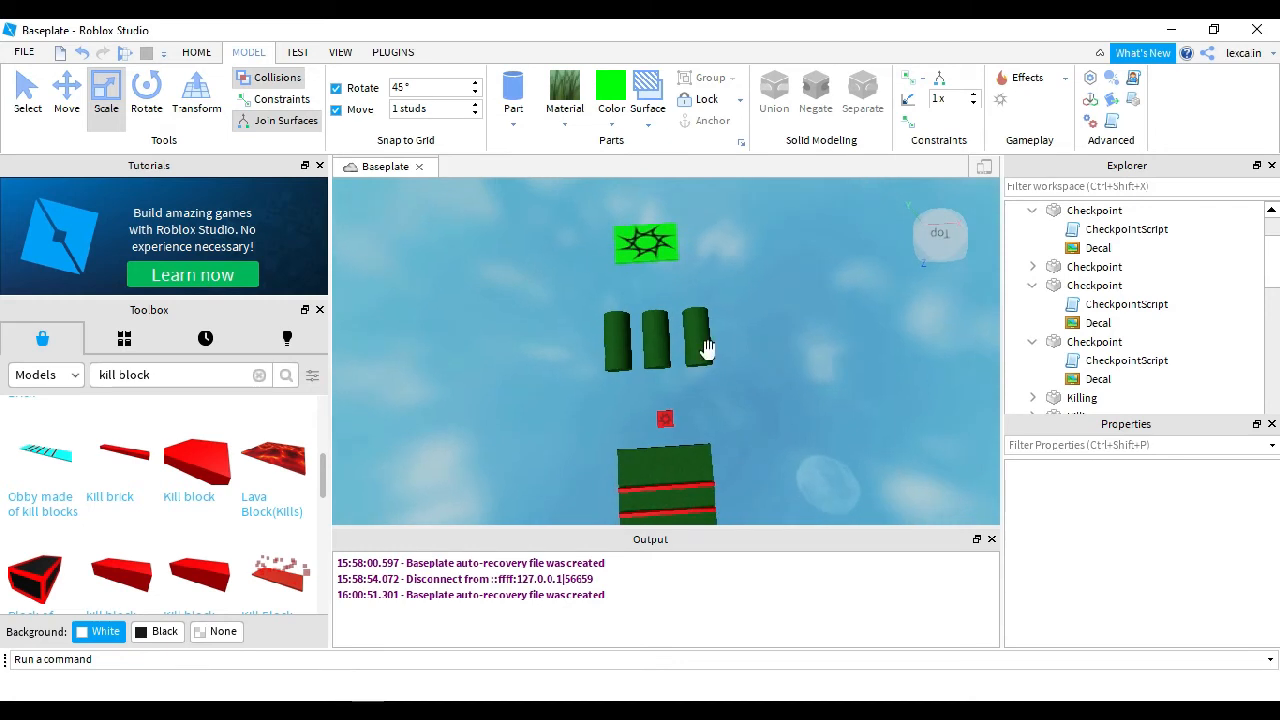
{"action": "left_click", "coordinate": [622, 345]}
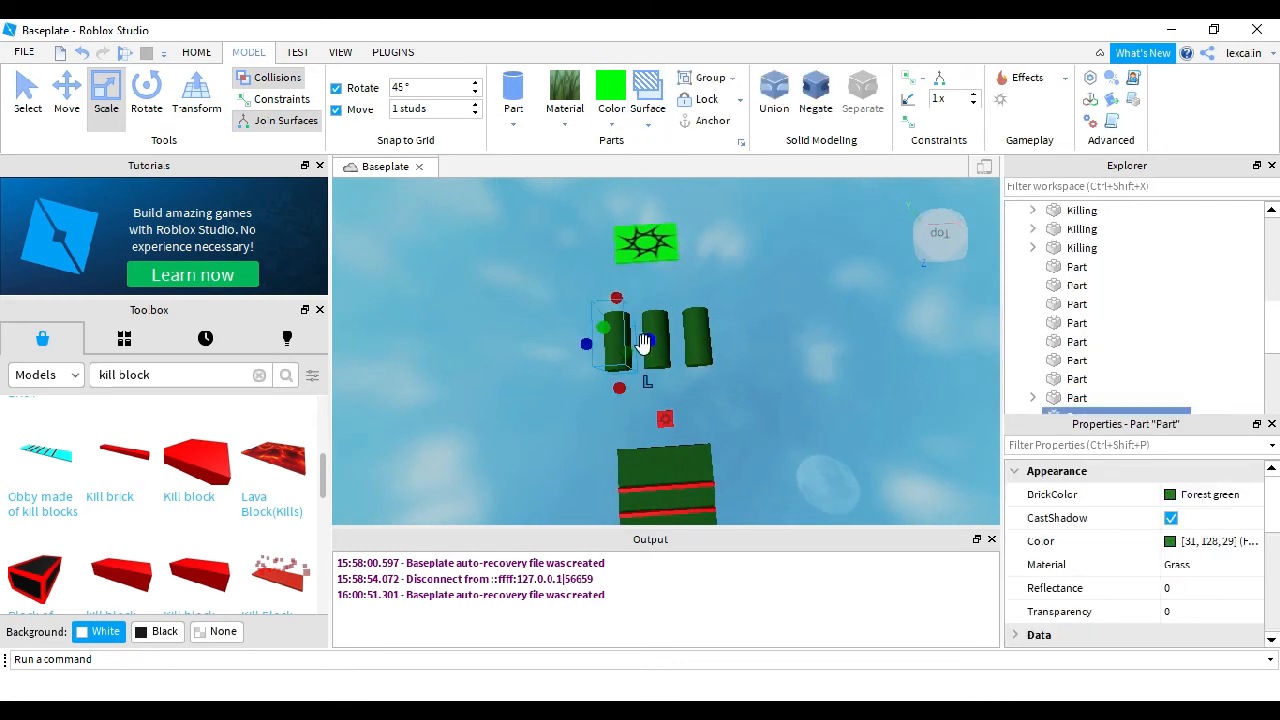
{"action": "left_click", "coordinate": [565, 121]}
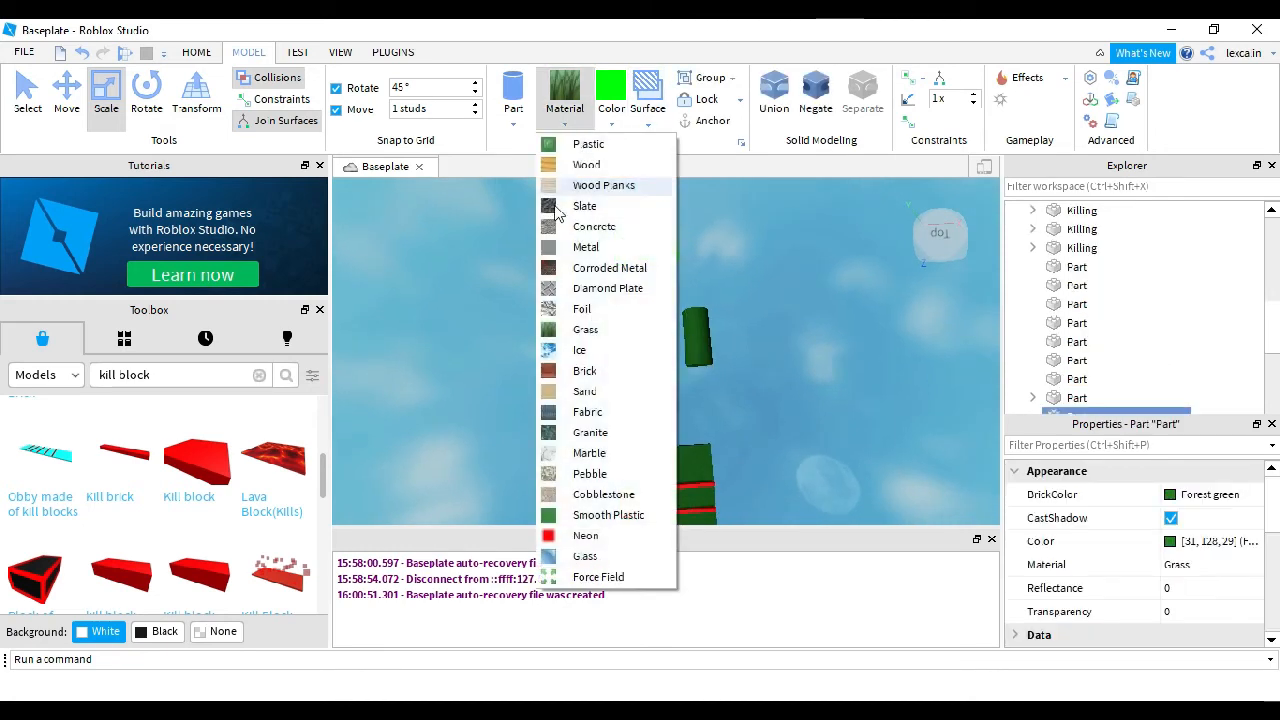
{"action": "left_click", "coordinate": [587, 538]}
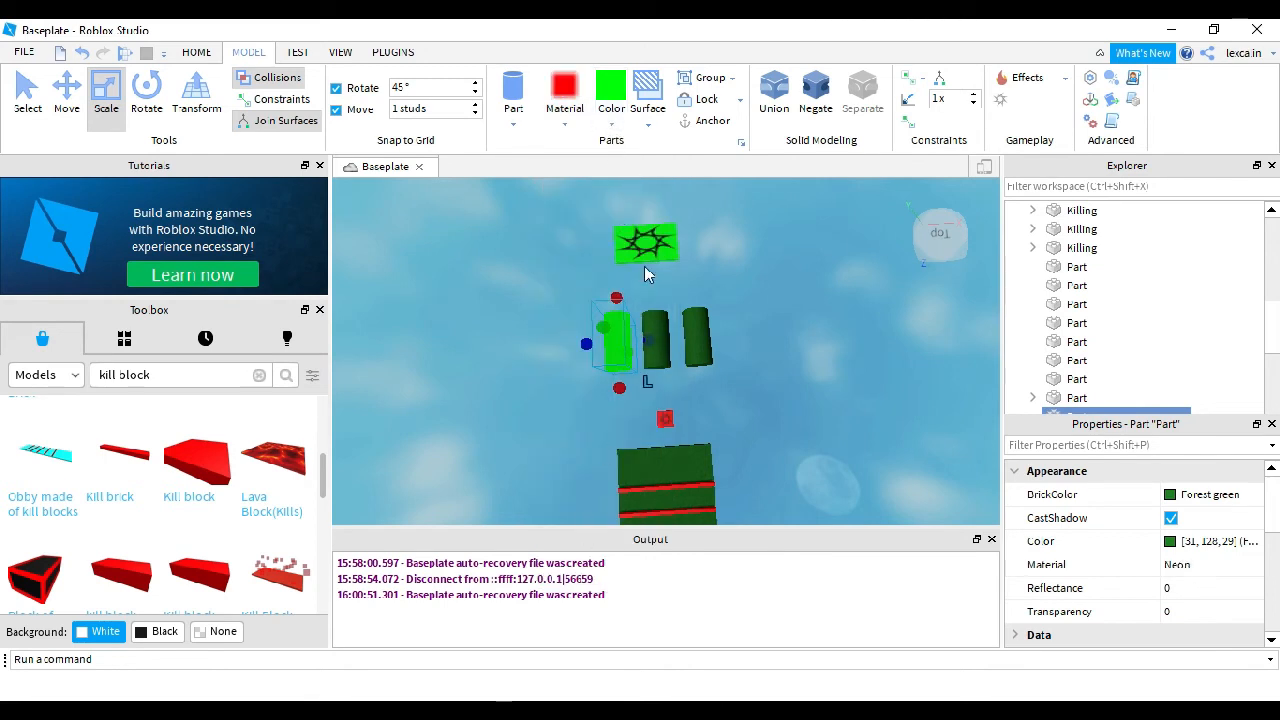
{"action": "left_click", "coordinate": [612, 122]}
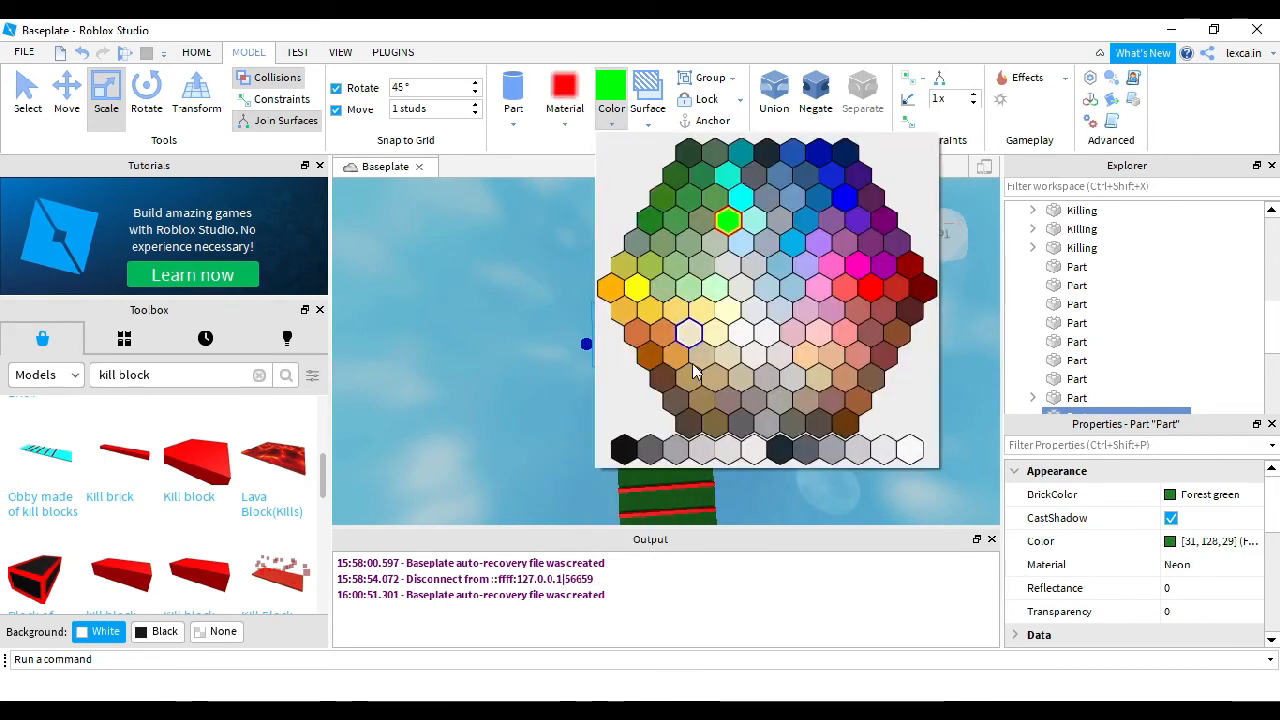
{"action": "left_click", "coordinate": [564, 222]}
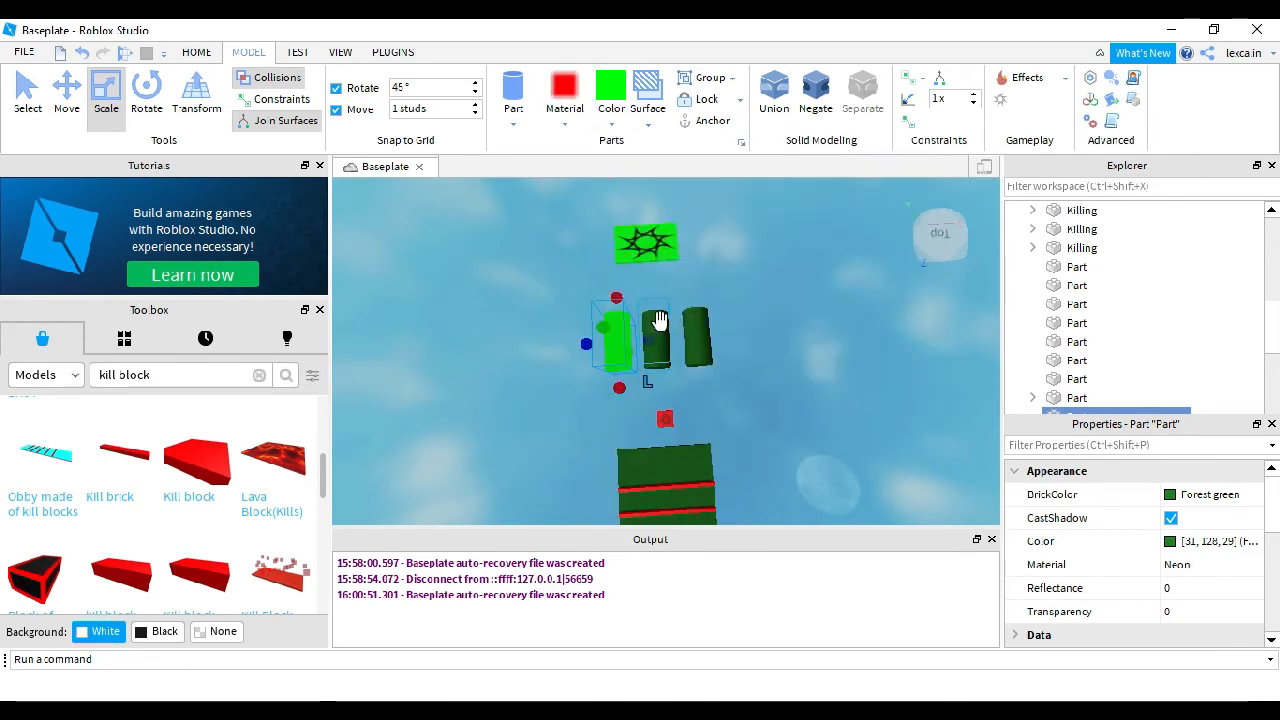
Step: Apply the Neon material to the middle cylinder and the remaining outer cylinder
{"action": "left_click", "coordinate": [659, 320]}
{"action": "left_click", "coordinate": [564, 123]}
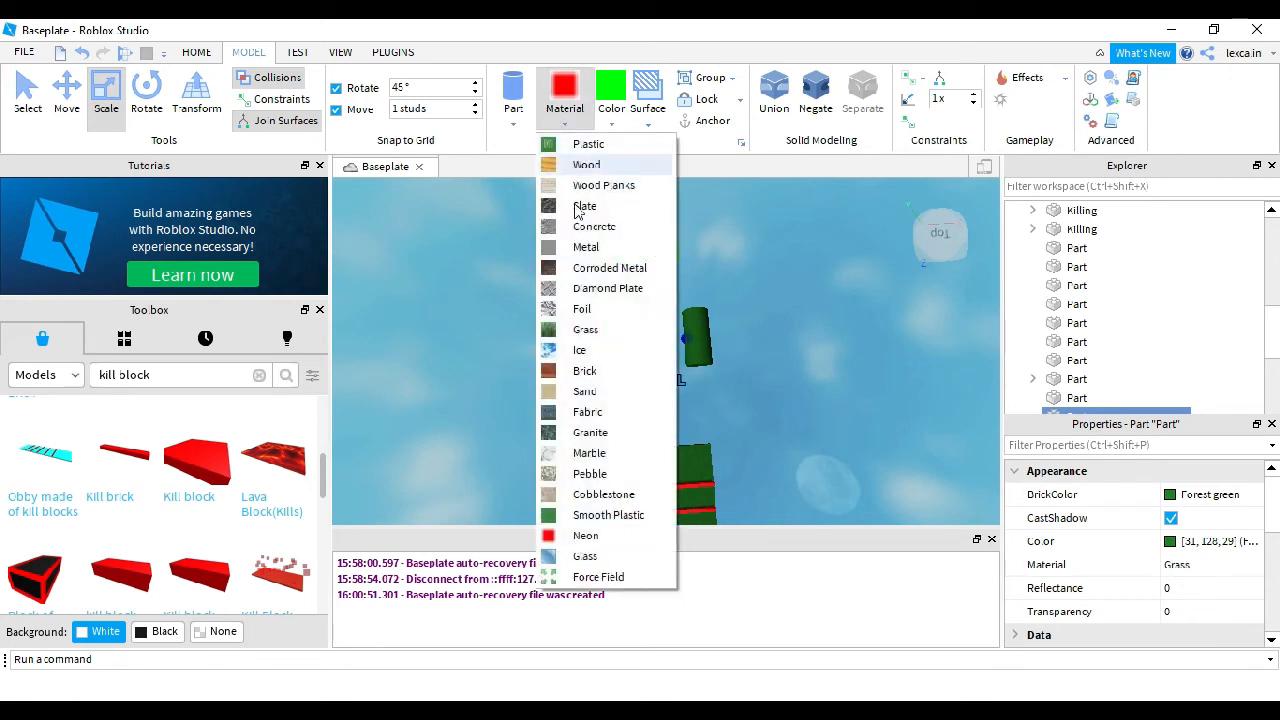
{"action": "left_click", "coordinate": [591, 534]}
{"action": "left_click", "coordinate": [697, 338]}
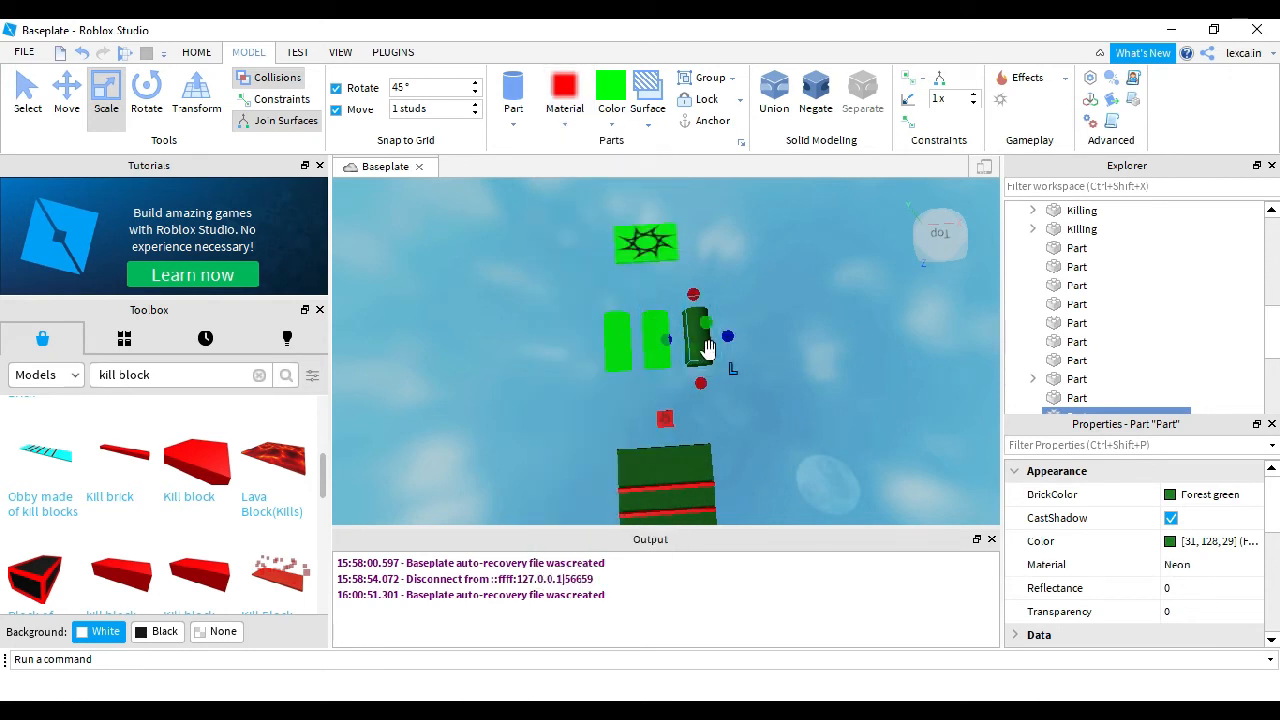
{"action": "left_click", "coordinate": [566, 118]}
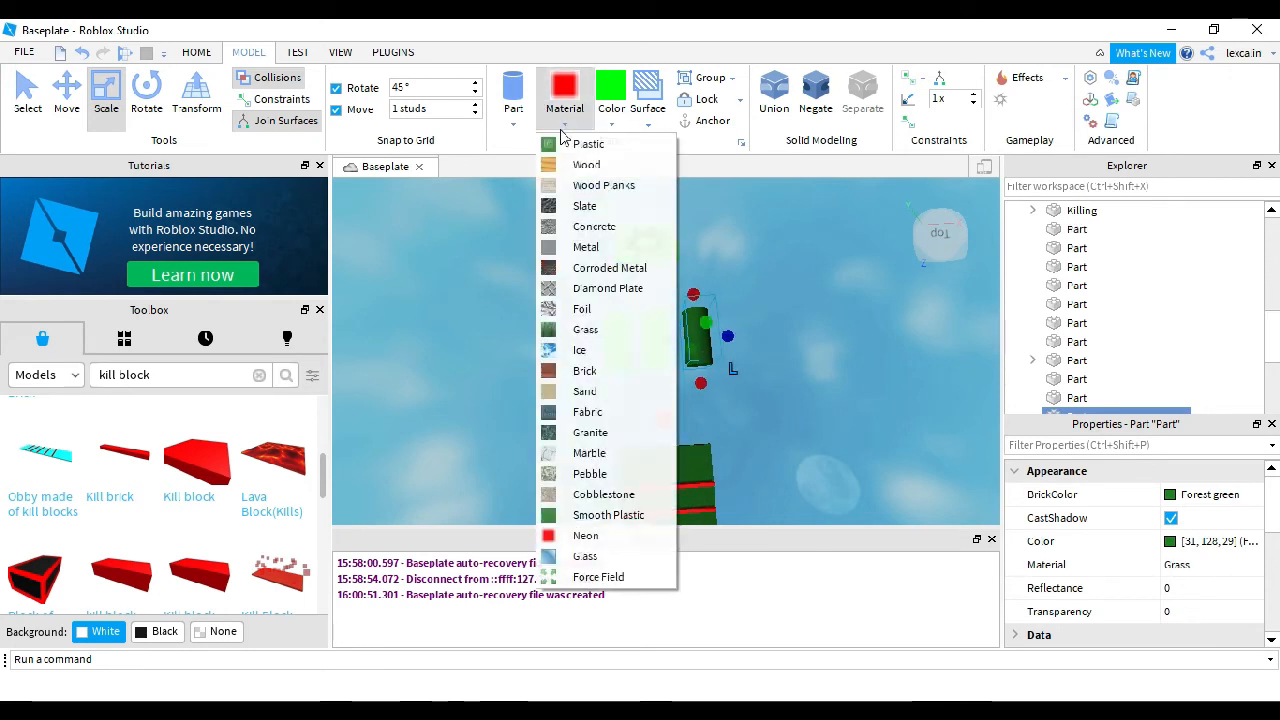
{"action": "left_click", "coordinate": [592, 535]}
{"action": "right_click", "coordinate": [768, 443]}
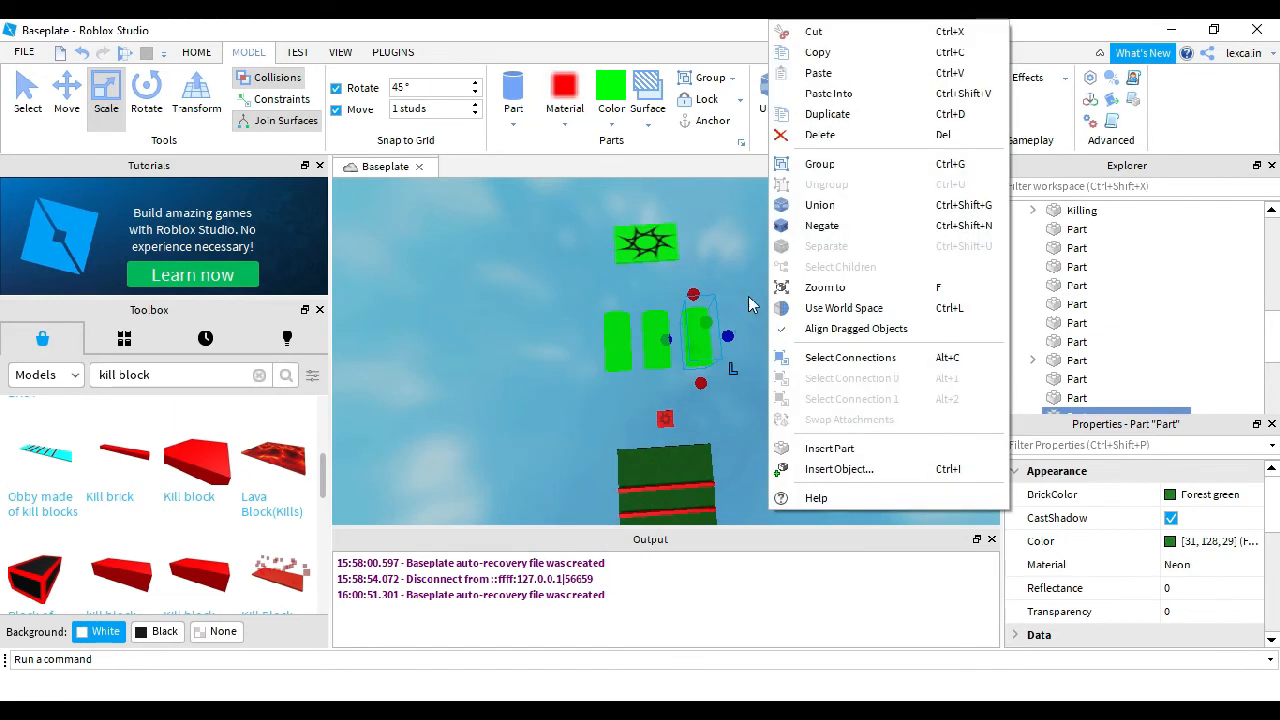
{"action": "left_click", "coordinate": [733, 263]}
Step: Color all three neon cylinders Cyan, one after another
{"action": "left_click", "coordinate": [618, 334]}
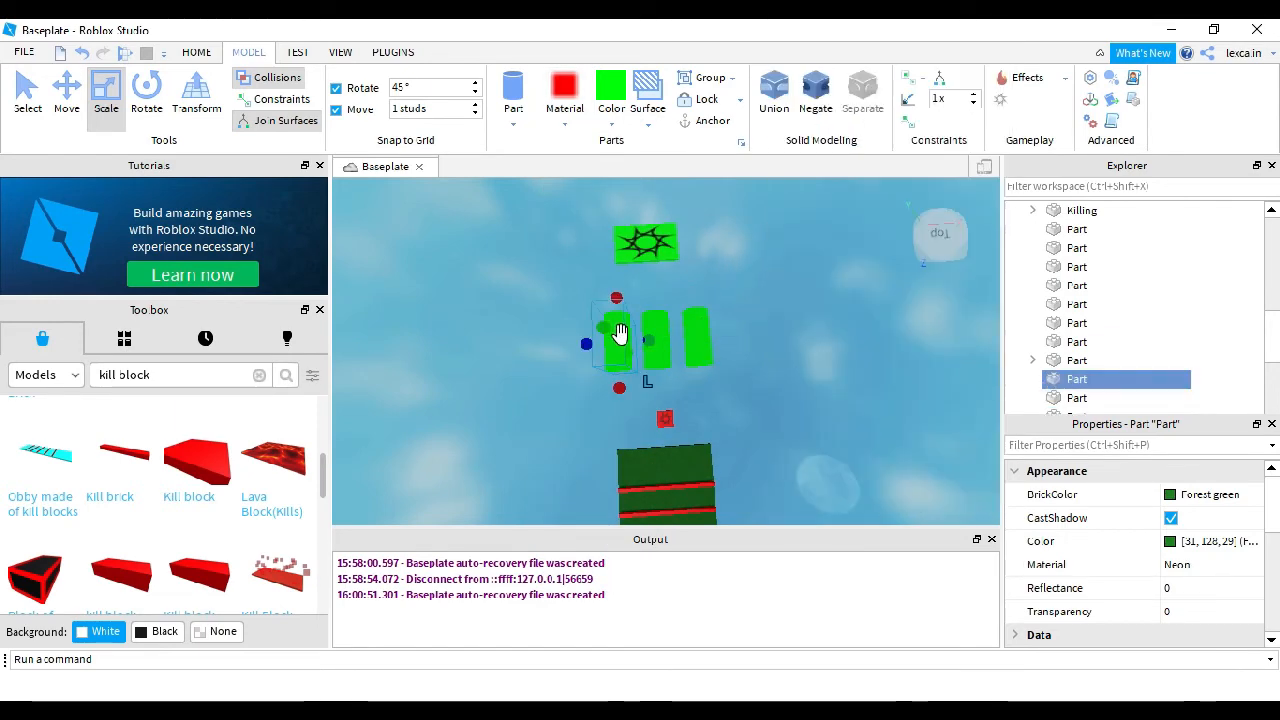
{"action": "left_click", "coordinate": [610, 122]}
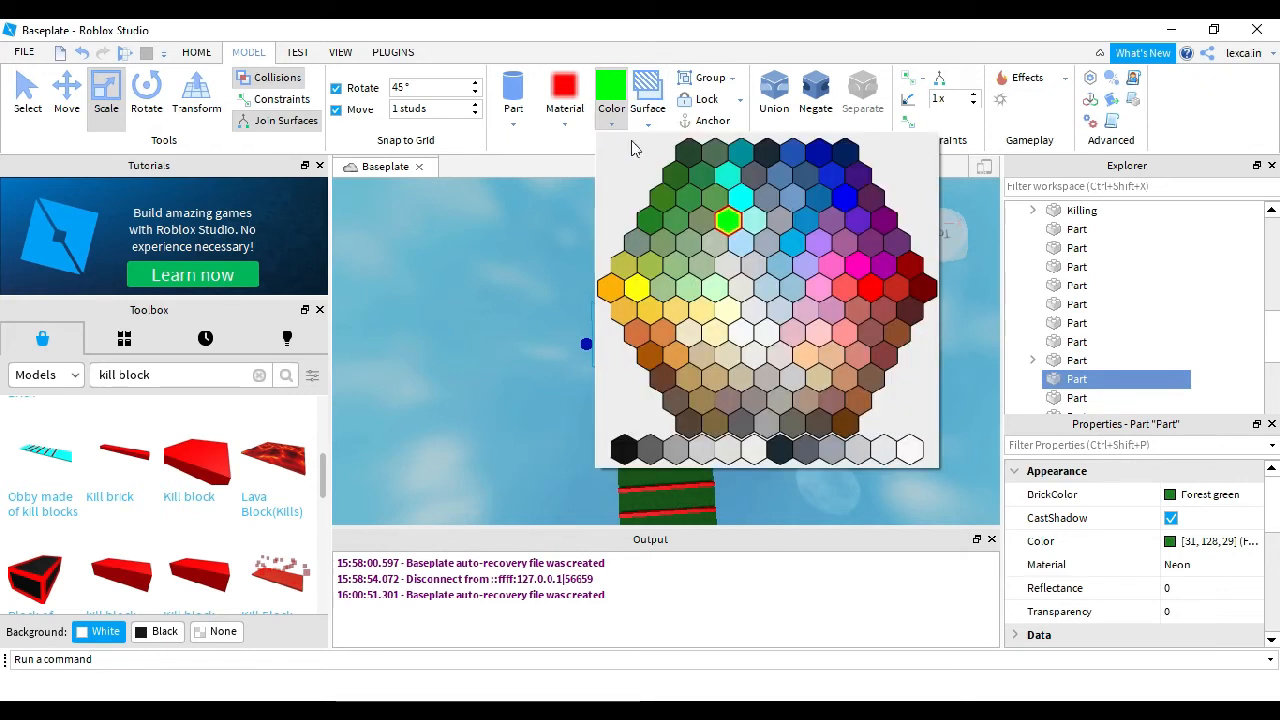
{"action": "left_click", "coordinate": [791, 245]}
{"action": "left_click", "coordinate": [653, 335]}
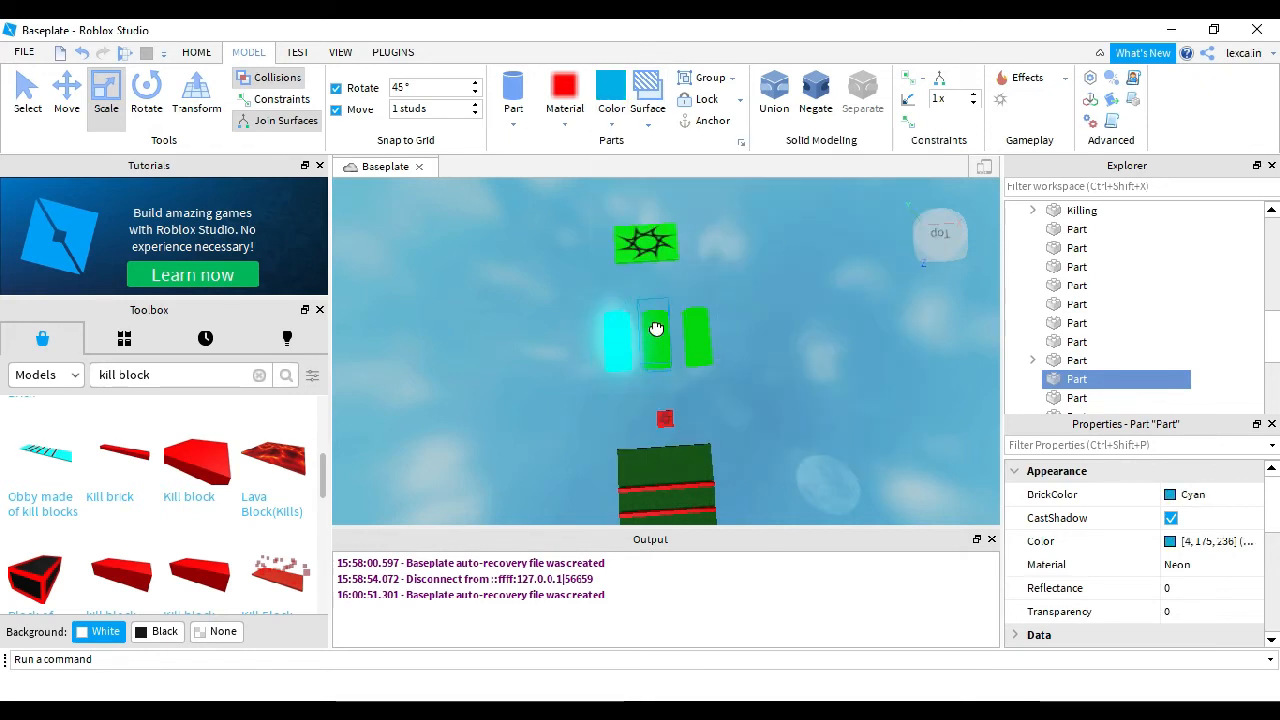
{"action": "left_click", "coordinate": [611, 120]}
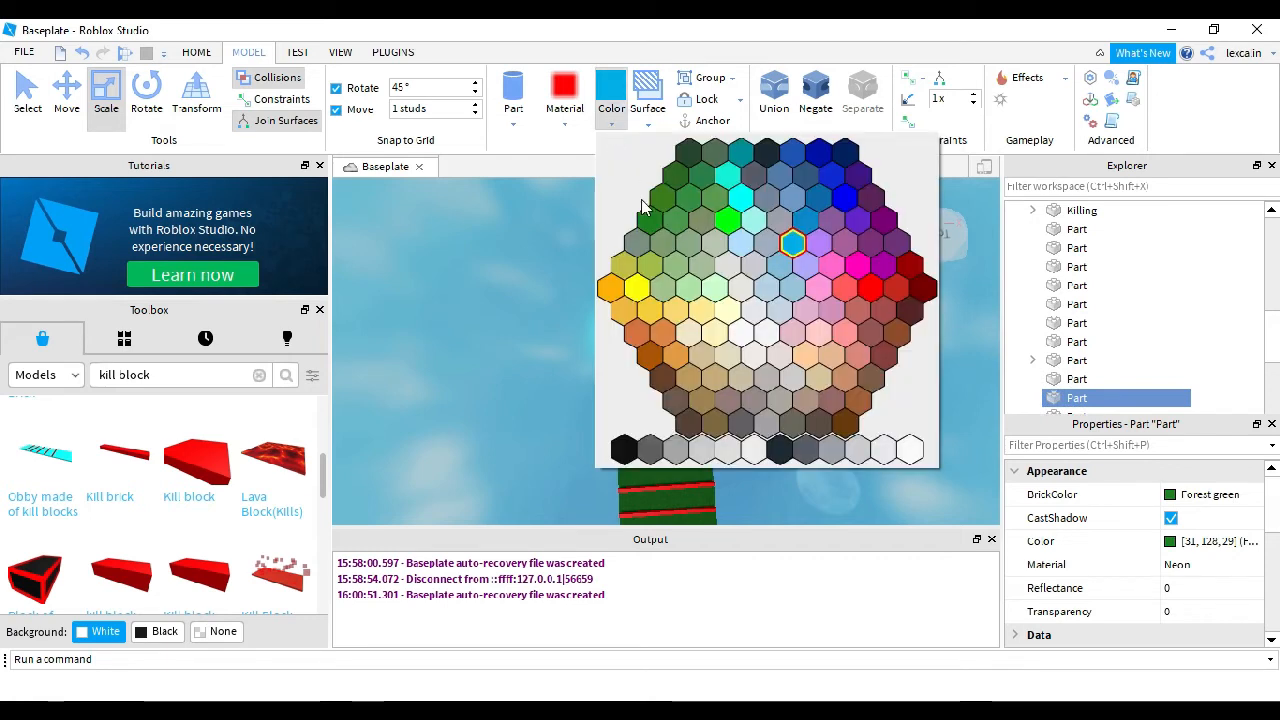
{"action": "left_click", "coordinate": [783, 250]}
{"action": "left_click", "coordinate": [697, 335]}
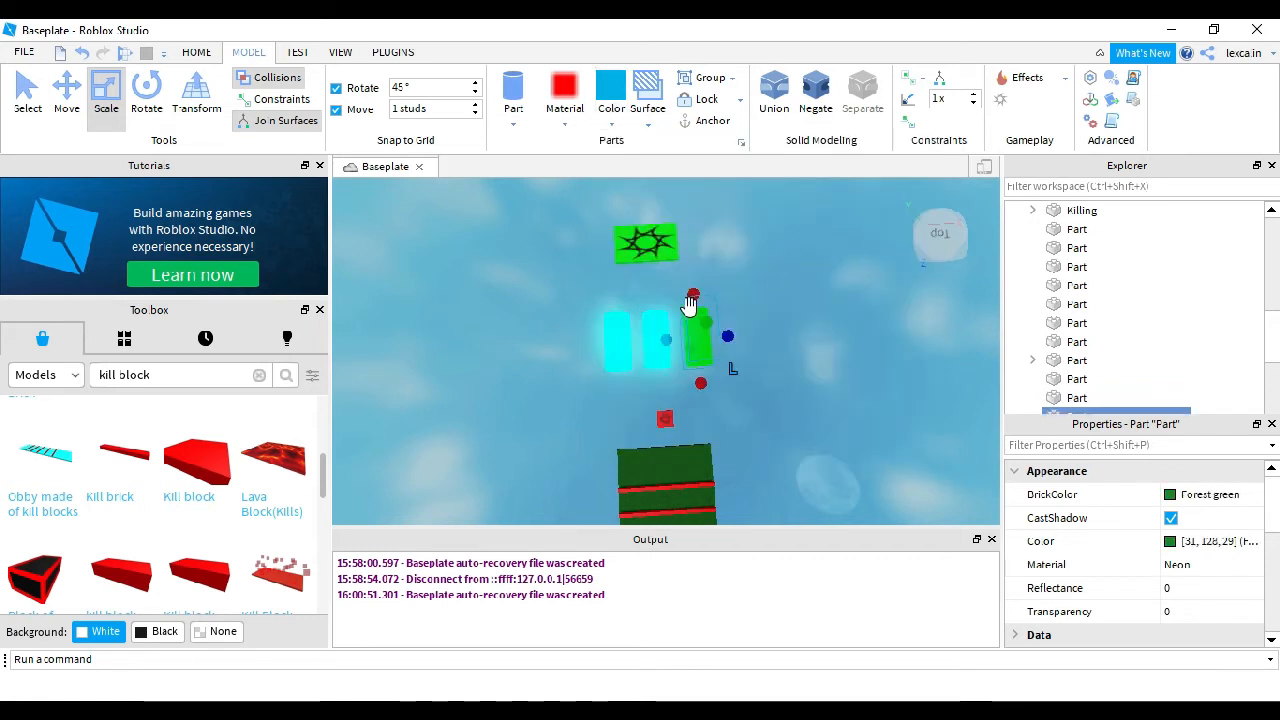
{"action": "left_click", "coordinate": [611, 110]}
{"action": "left_click", "coordinate": [791, 246]}
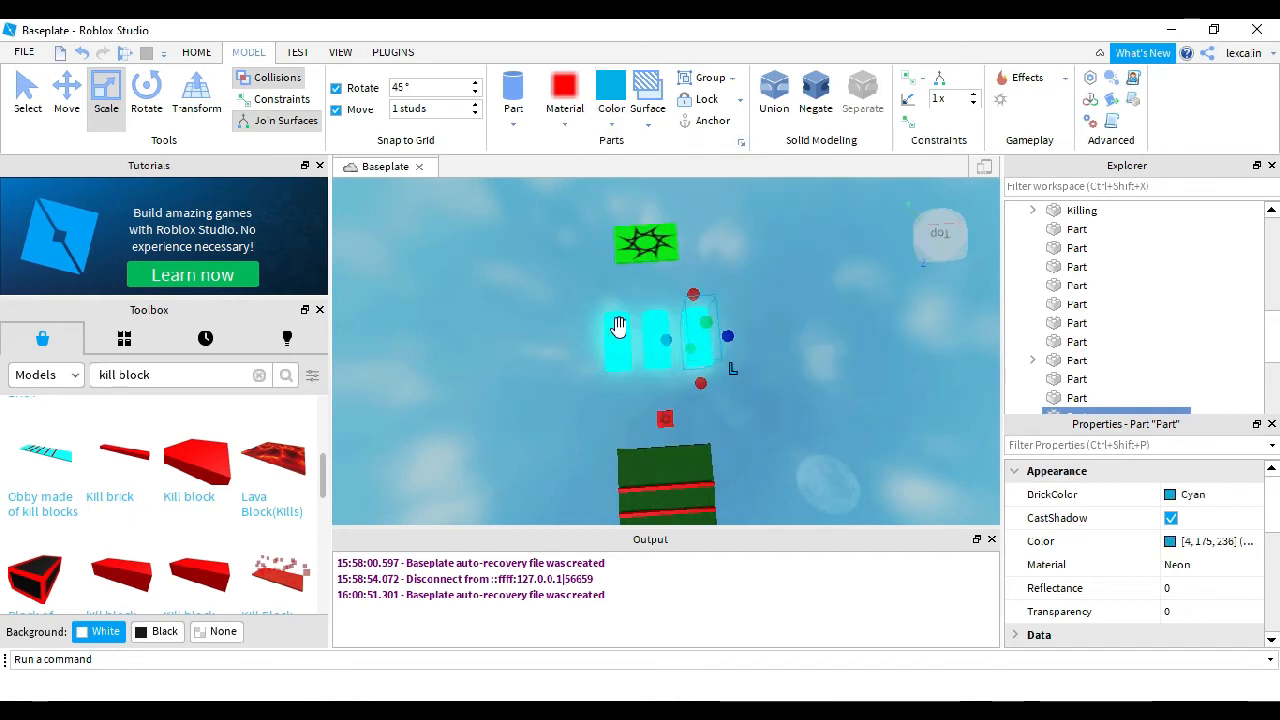
{"action": "left_click", "coordinate": [558, 346]}
Step: Move the lime green far checkpoint slightly closer to the row of cyan cylinders
{"action": "left_click", "coordinate": [646, 254]}
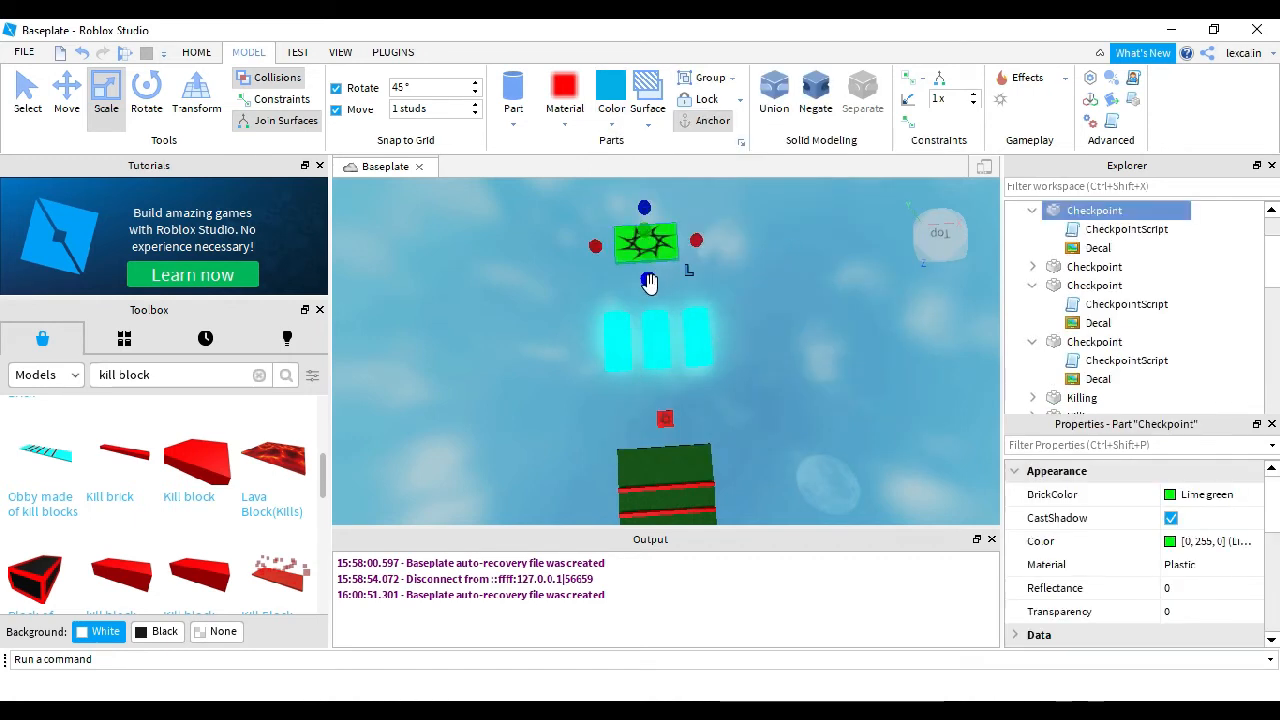
{"action": "left_click", "coordinate": [66, 95]}
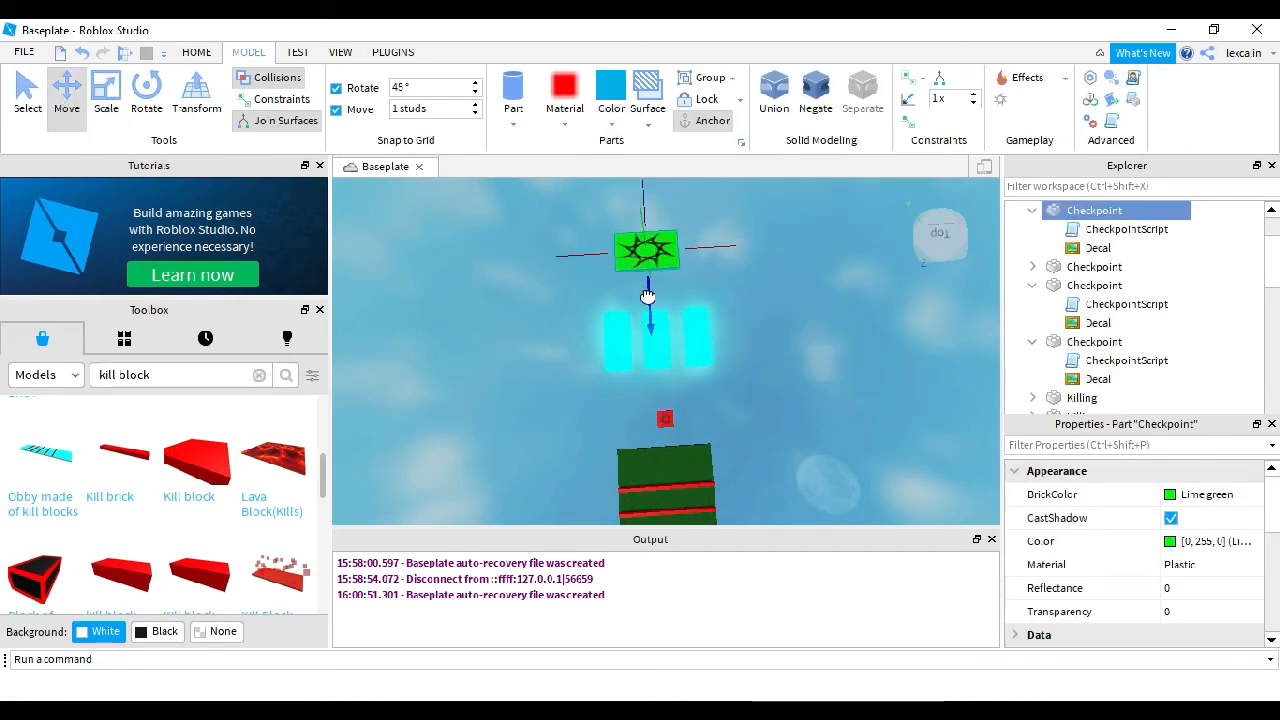
{"action": "left_click", "coordinate": [766, 419]}
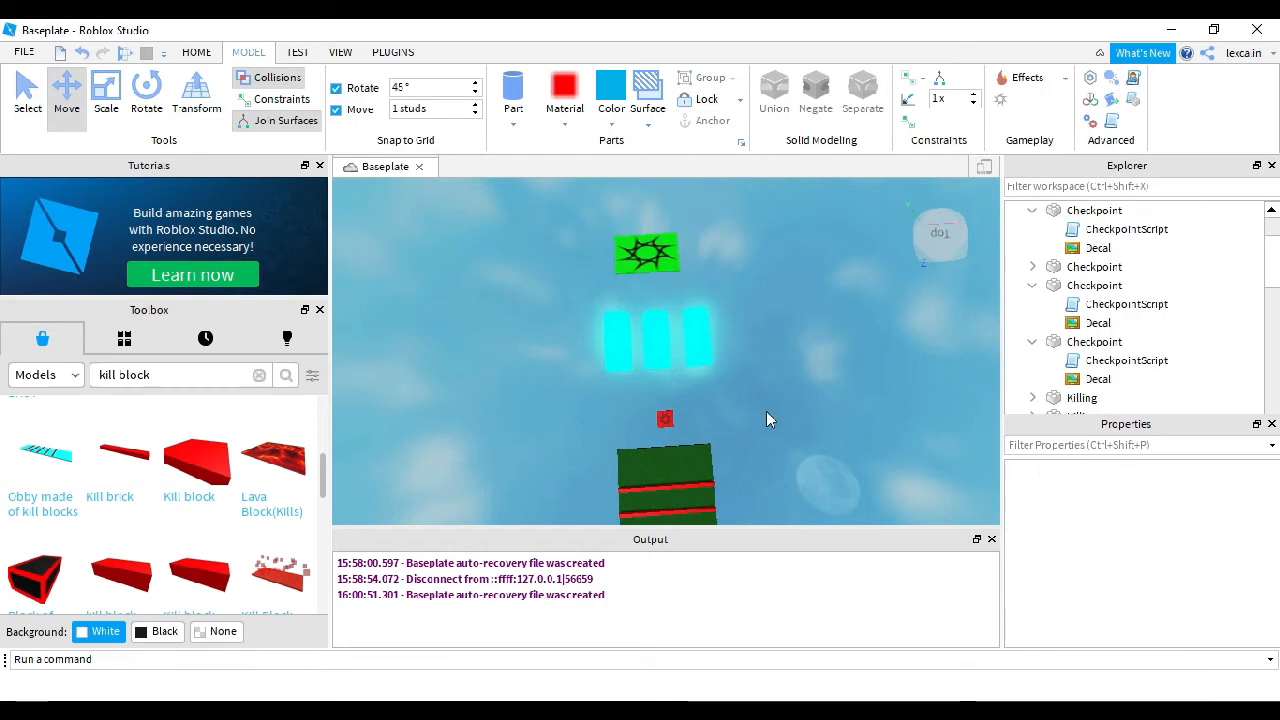
Step: Scale the red checkpoint between the grass and the cylinders into a wider and longer pad
{"action": "left_click", "coordinate": [666, 421]}
{"action": "left_click", "coordinate": [607, 361]}
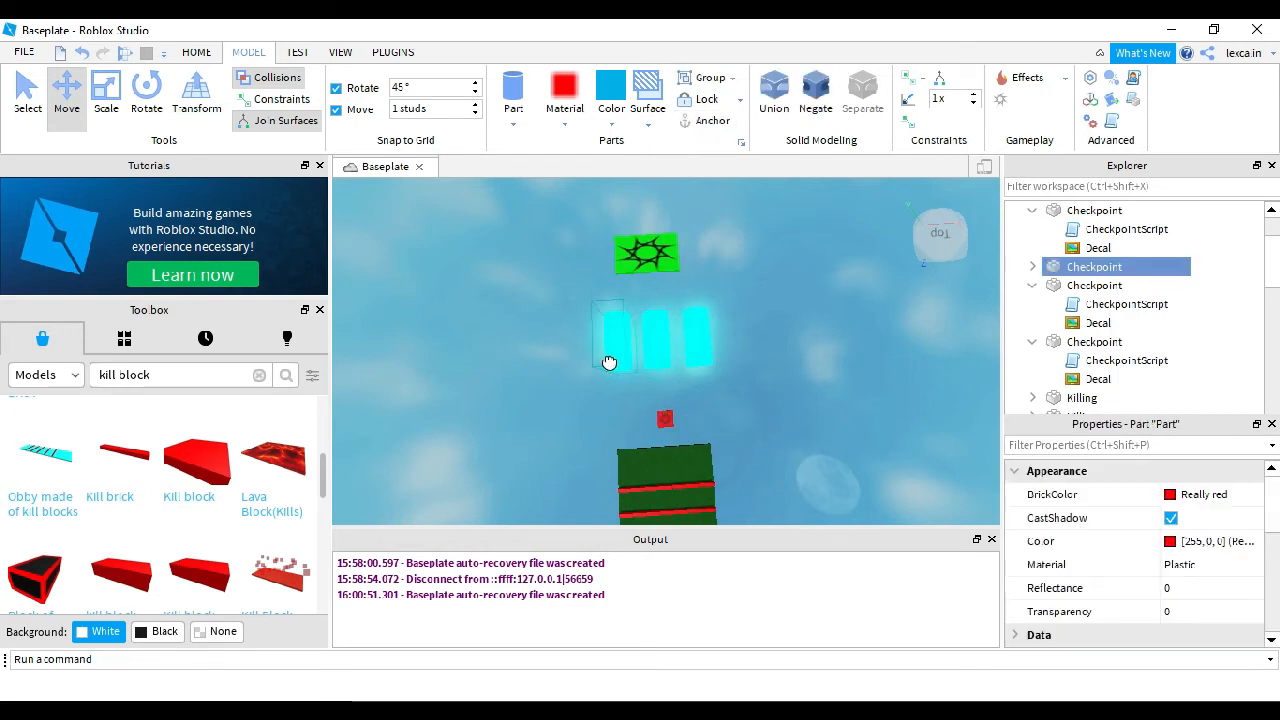
{"action": "left_click", "coordinate": [660, 415]}
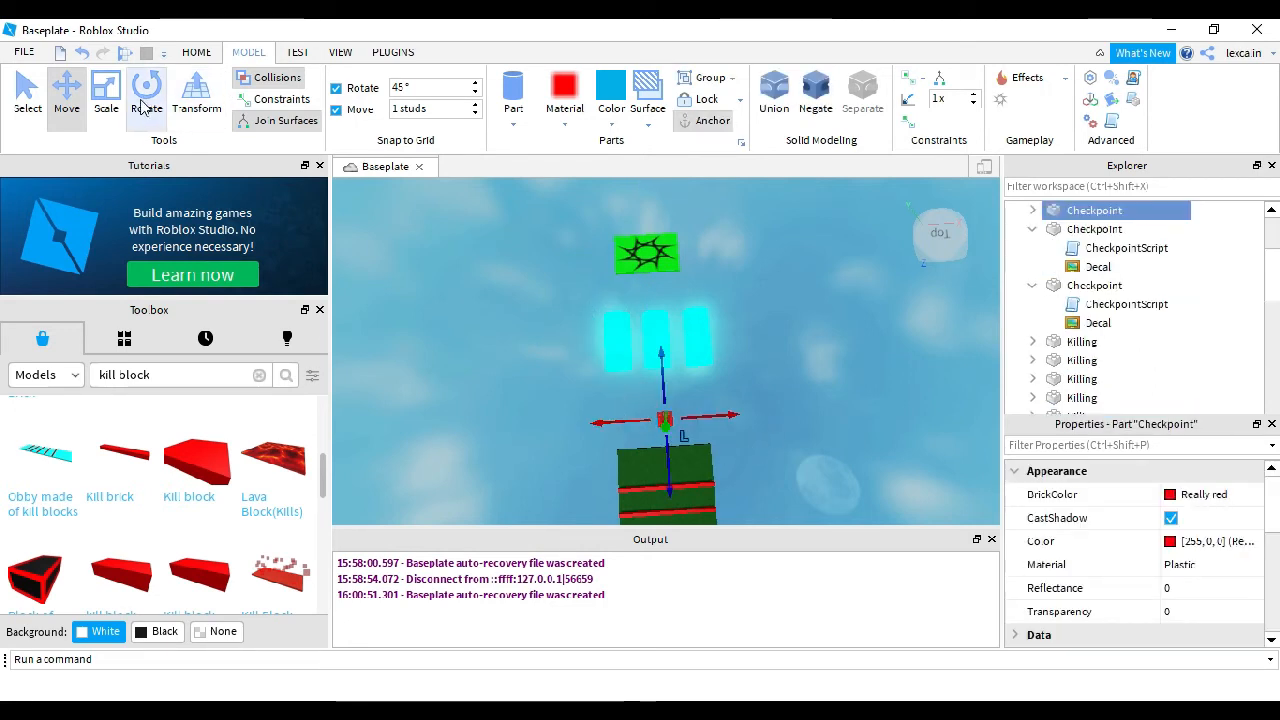
{"action": "left_click", "coordinate": [106, 95]}
{"action": "left_click_drag", "start_coordinate": [634, 416], "coordinate": [625, 424]}
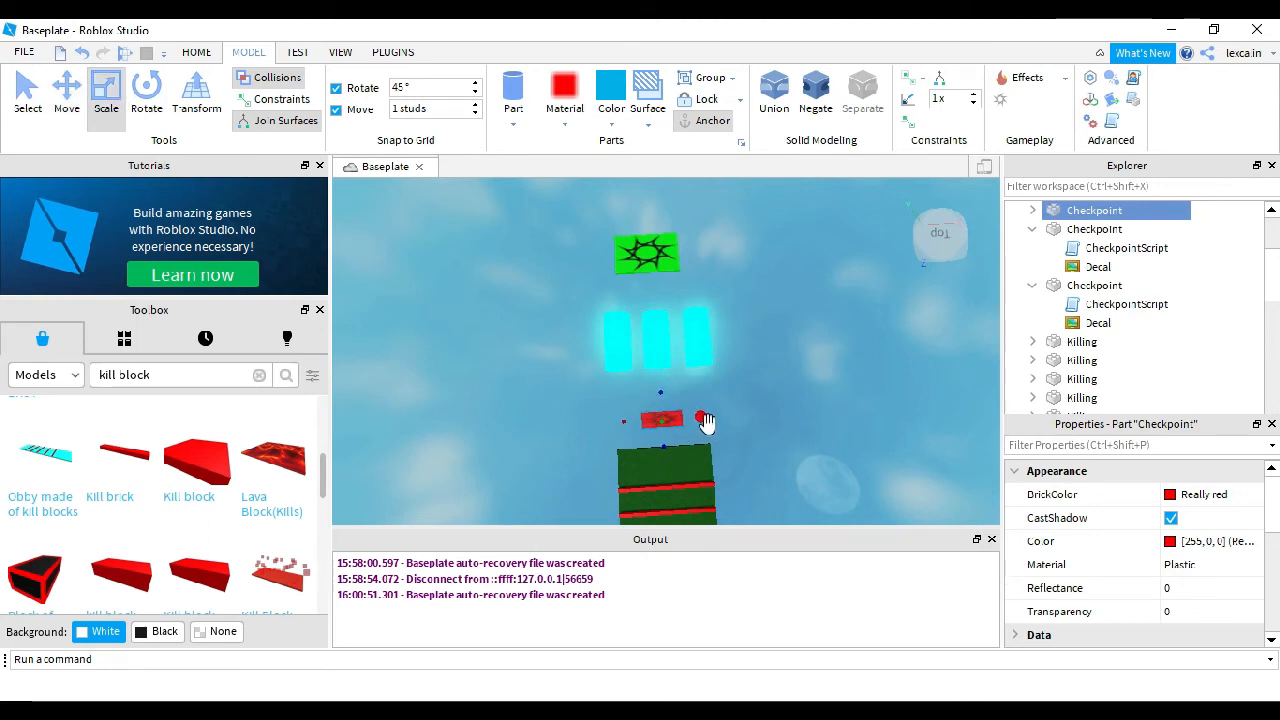
{"action": "left_click_drag", "start_coordinate": [660, 392], "coordinate": [660, 377]}
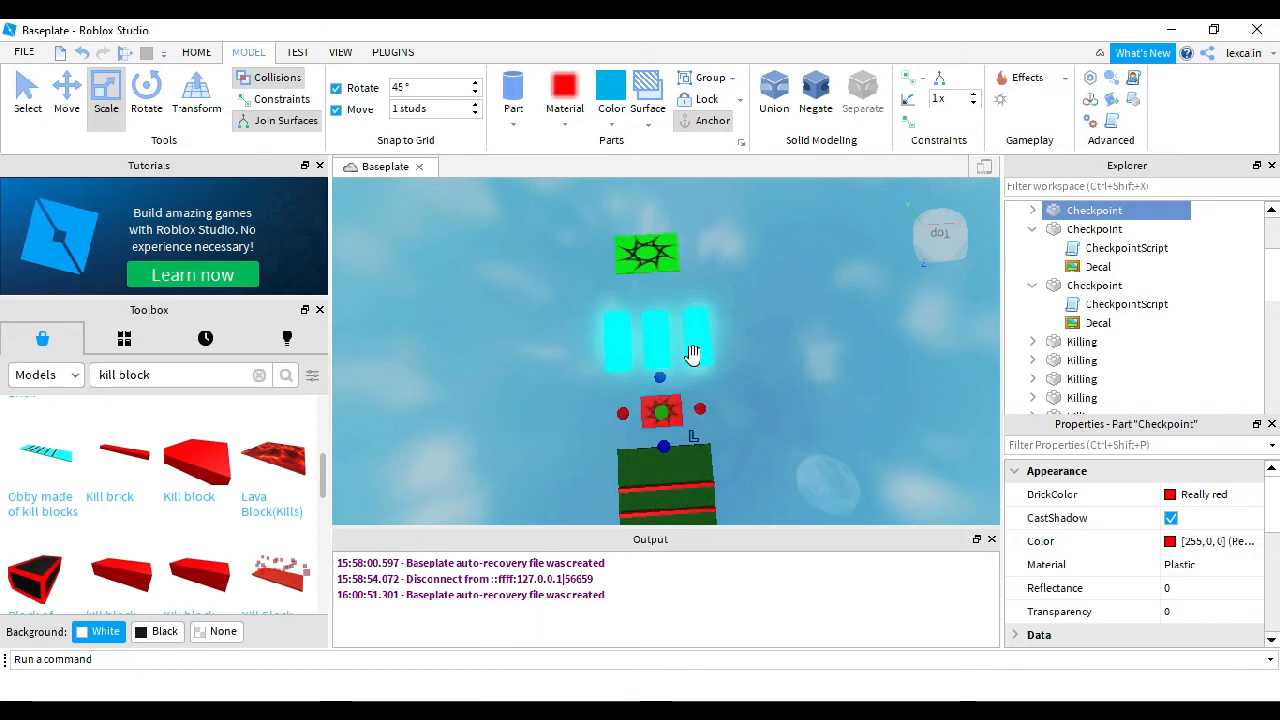
Step: Turn off CanCollide for the middle cyan cylinder and anchor it
{"action": "right_click_drag", "start_coordinate": [809, 407], "coordinate": [700, 404]}
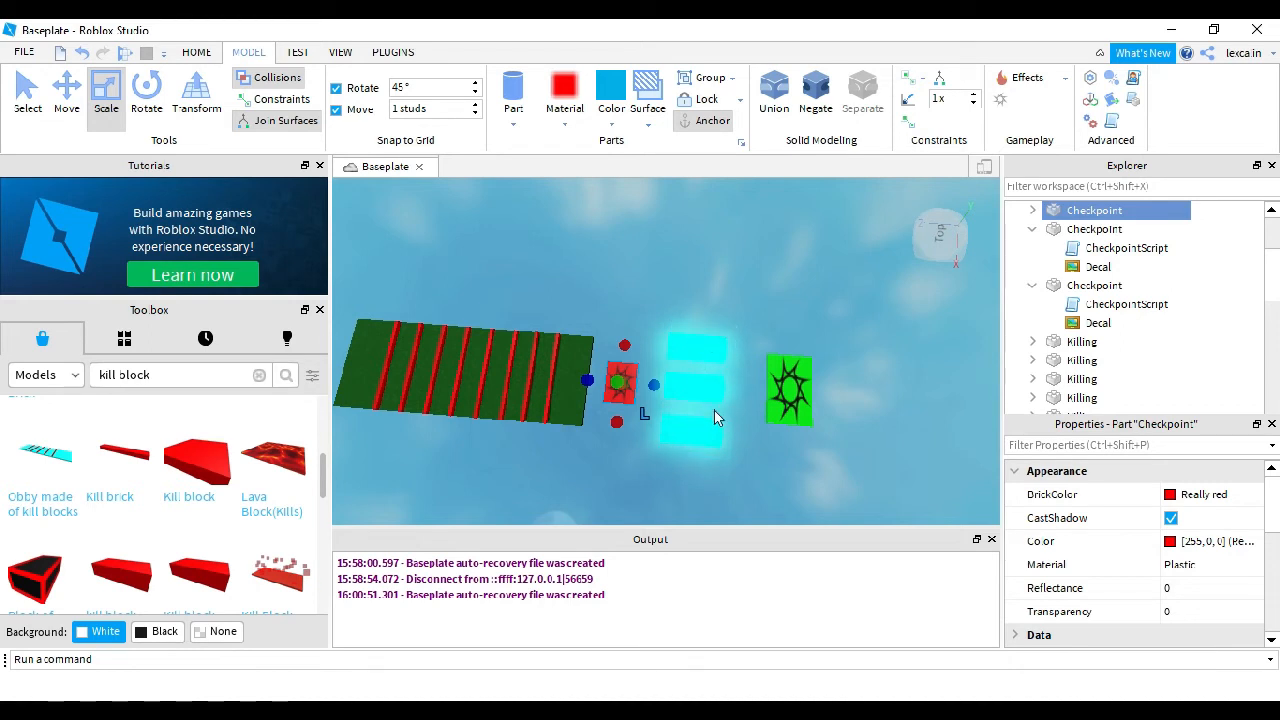
{"action": "right_click_drag", "start_coordinate": [559, 449], "coordinate": [553, 450]}
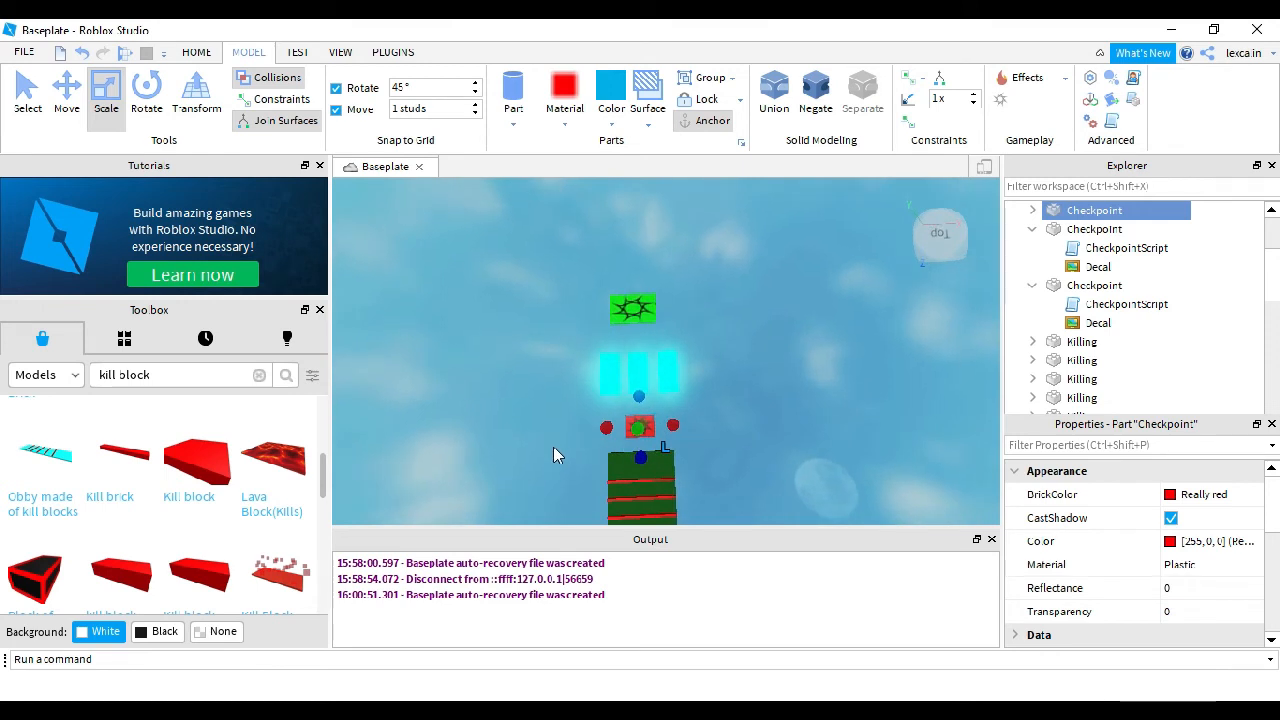
{"action": "key", "text": "e"}
{"action": "left_click", "coordinate": [641, 427]}
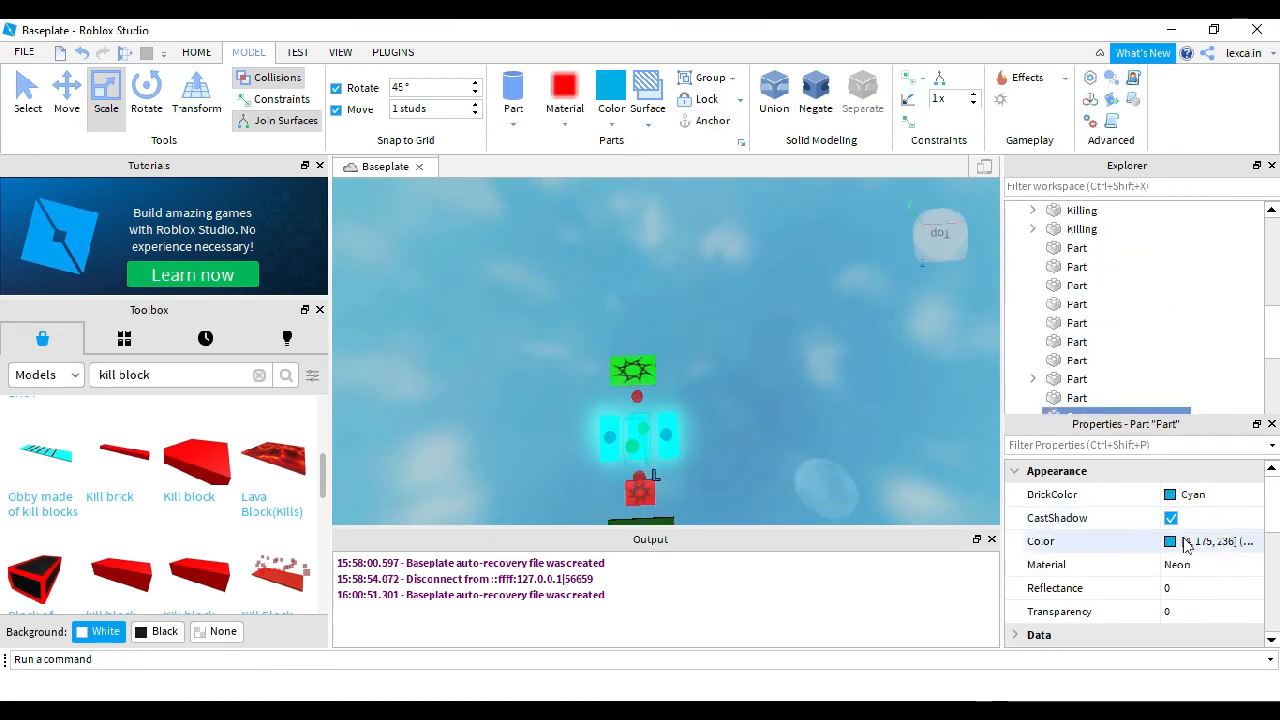
{"action": "scroll", "coordinate": [1185, 545], "scroll_direction": "down", "scroll_amount": 2}
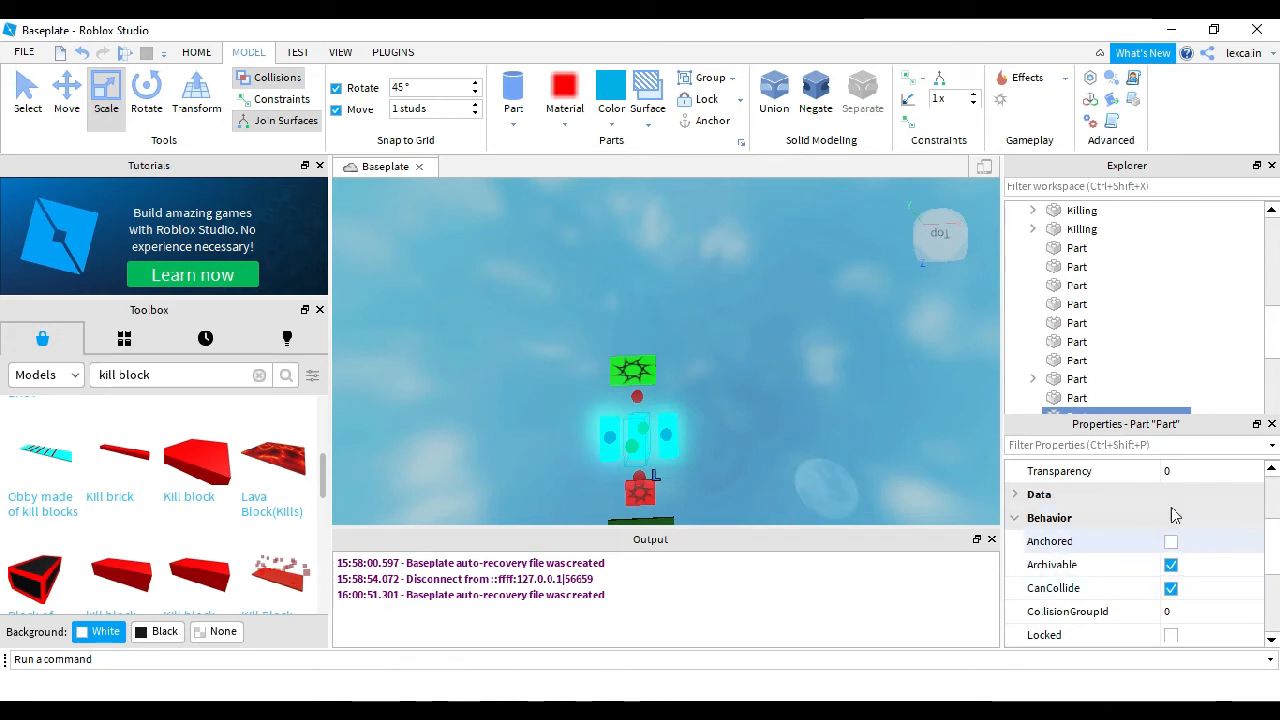
{"action": "left_click", "coordinate": [1173, 594]}
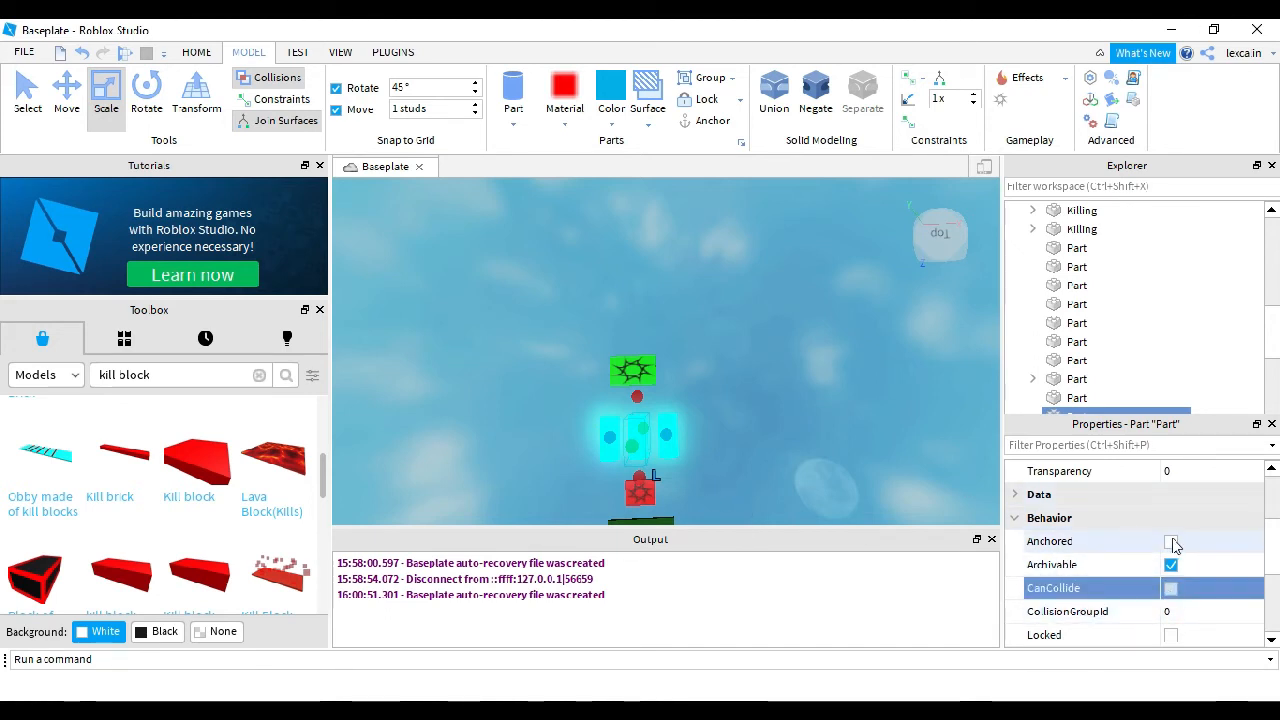
{"action": "left_click", "coordinate": [1169, 543]}
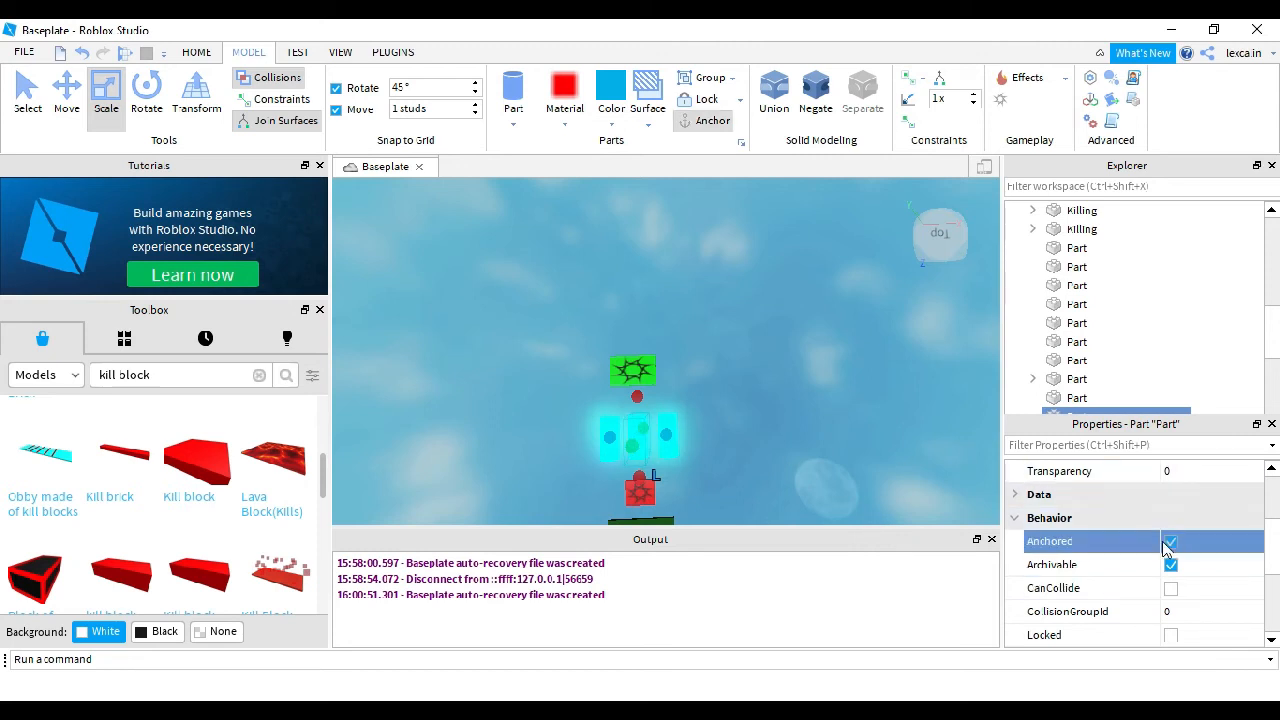
Step: Anchor both outer cyan cylinders
{"action": "left_click", "coordinate": [667, 450]}
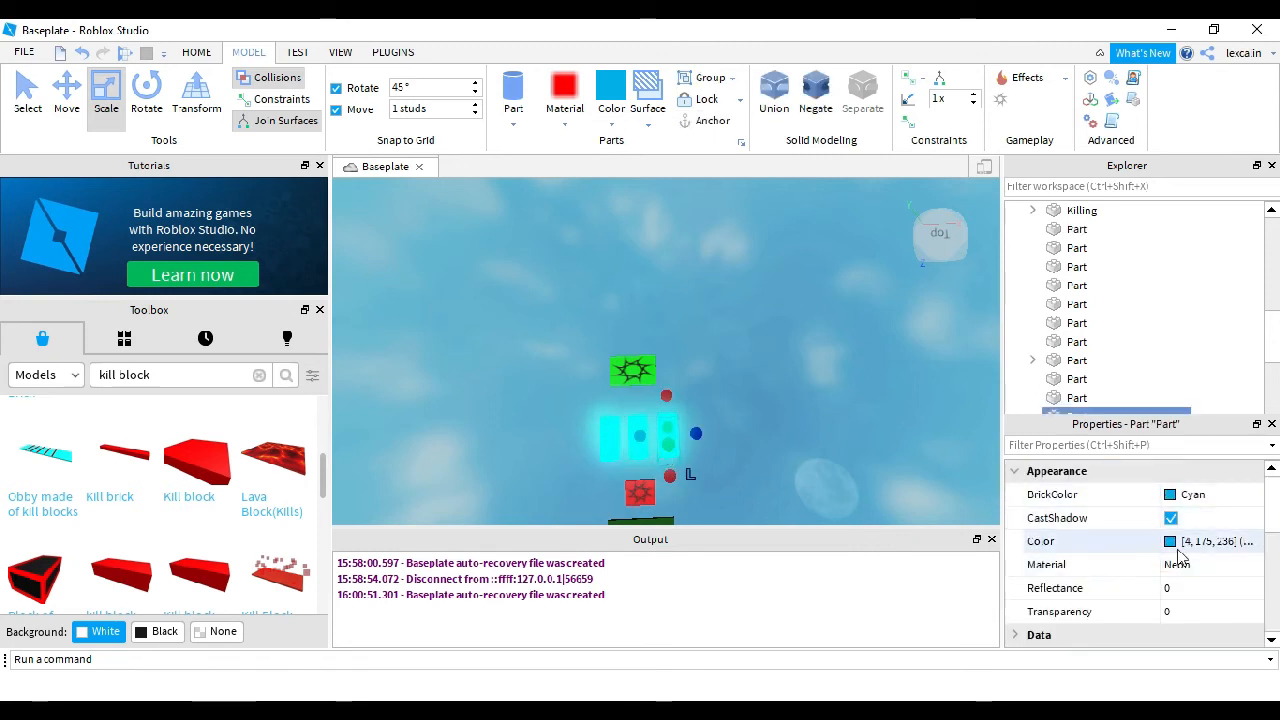
{"action": "scroll", "coordinate": [1180, 556], "scroll_direction": "down", "scroll_amount": 1}
{"action": "left_click", "coordinate": [1171, 611]}
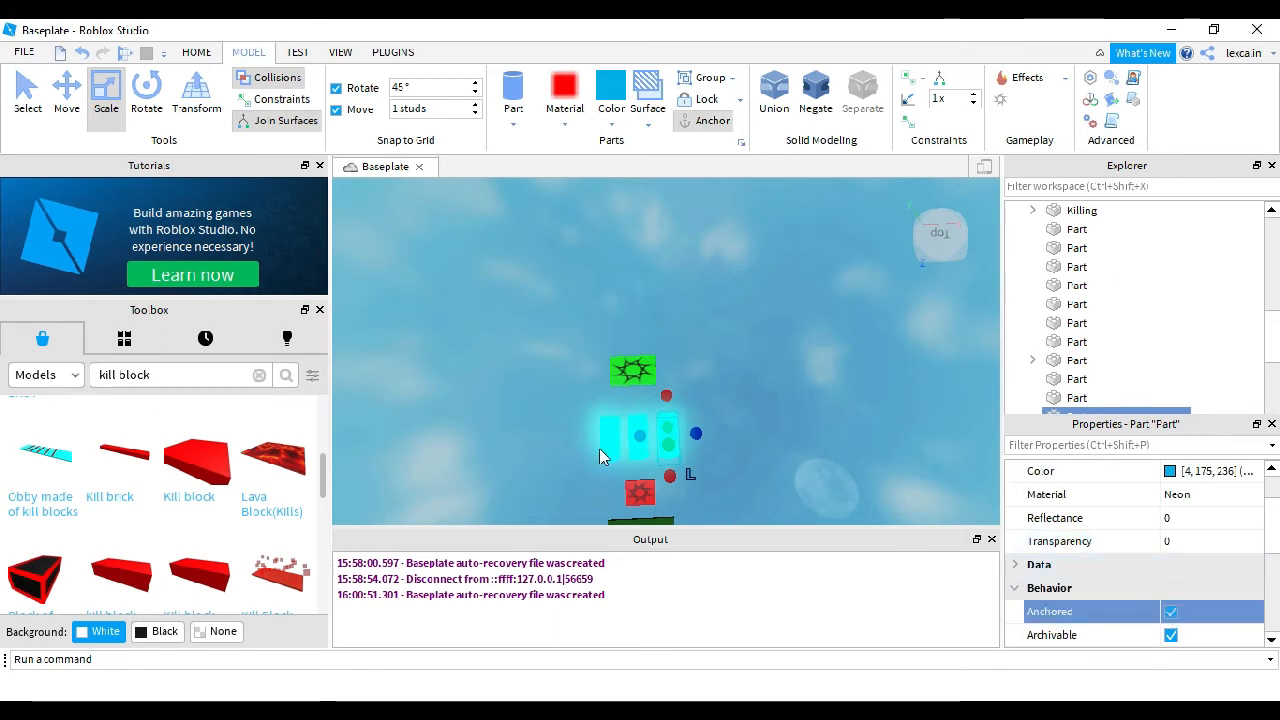
{"action": "left_click", "coordinate": [600, 455]}
{"action": "left_click", "coordinate": [1171, 612]}
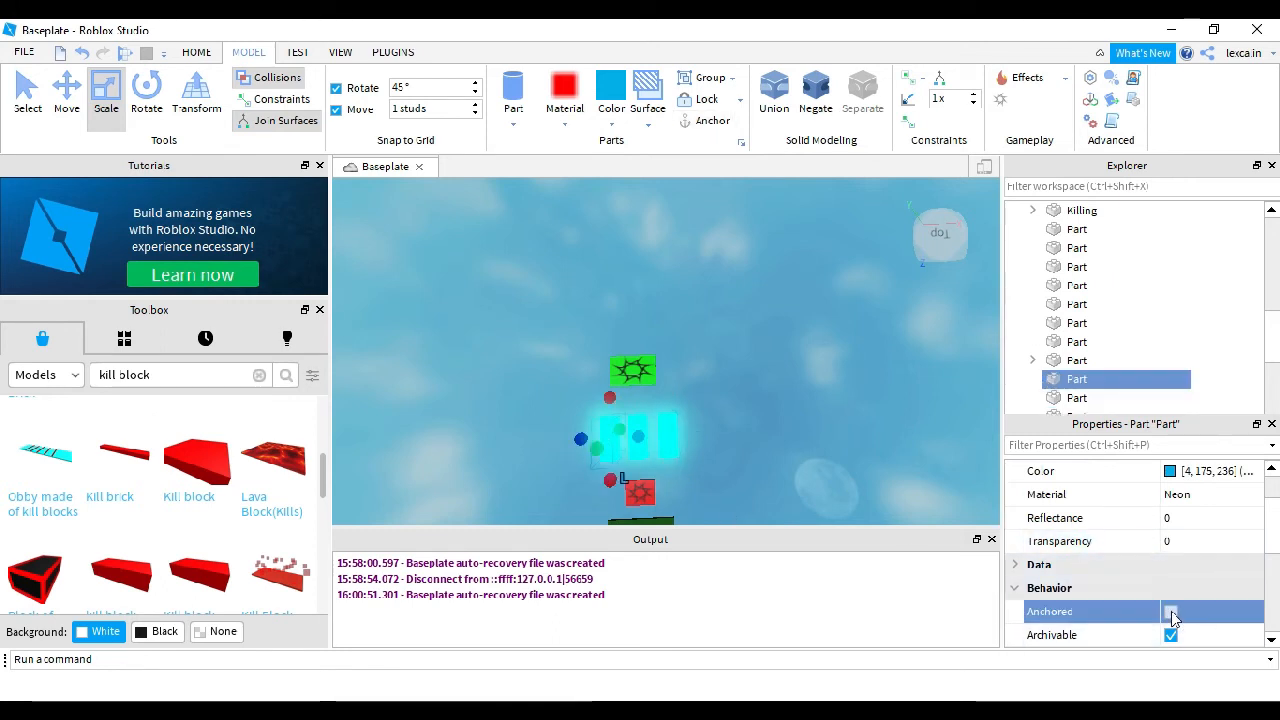
{"action": "left_click", "coordinate": [1171, 612]}
Step: Check the Anchored and CanCollide settings of both outer cylinders, keeping CanCollide enabled
{"action": "left_click", "coordinate": [666, 435]}
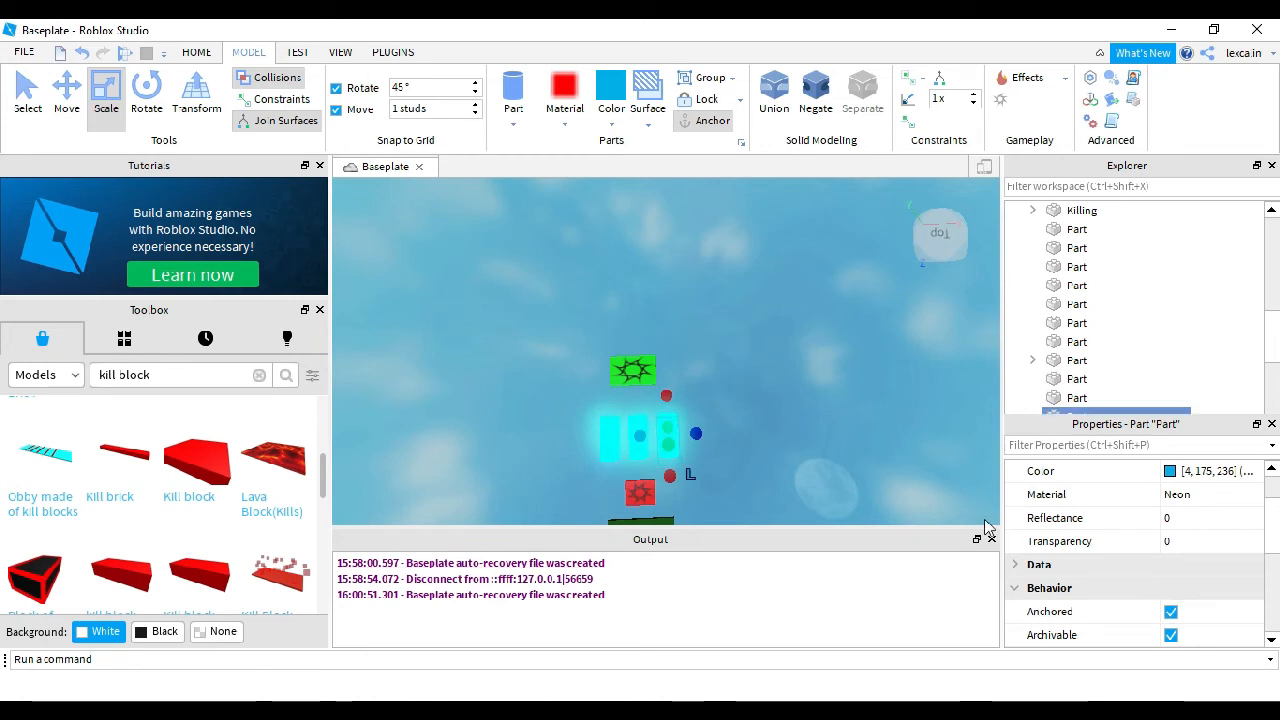
{"action": "scroll", "coordinate": [1168, 570], "scroll_direction": "down", "scroll_amount": 1}
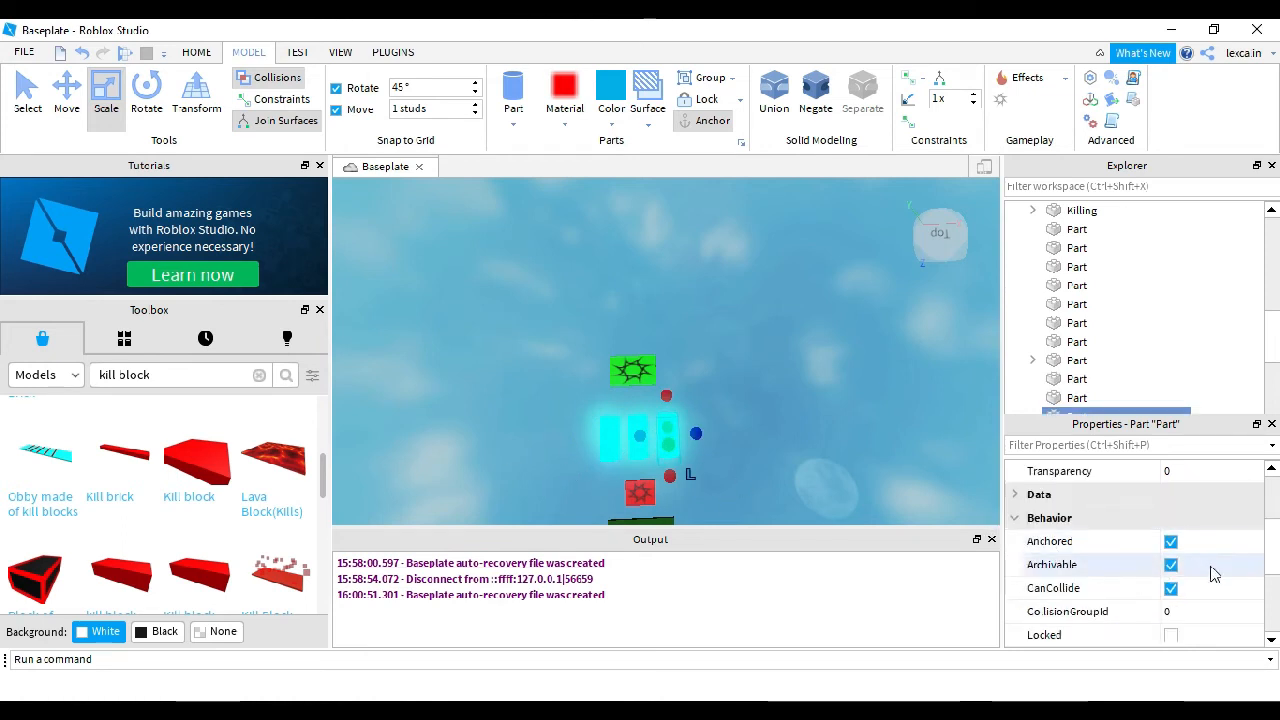
{"action": "left_click", "coordinate": [1171, 590]}
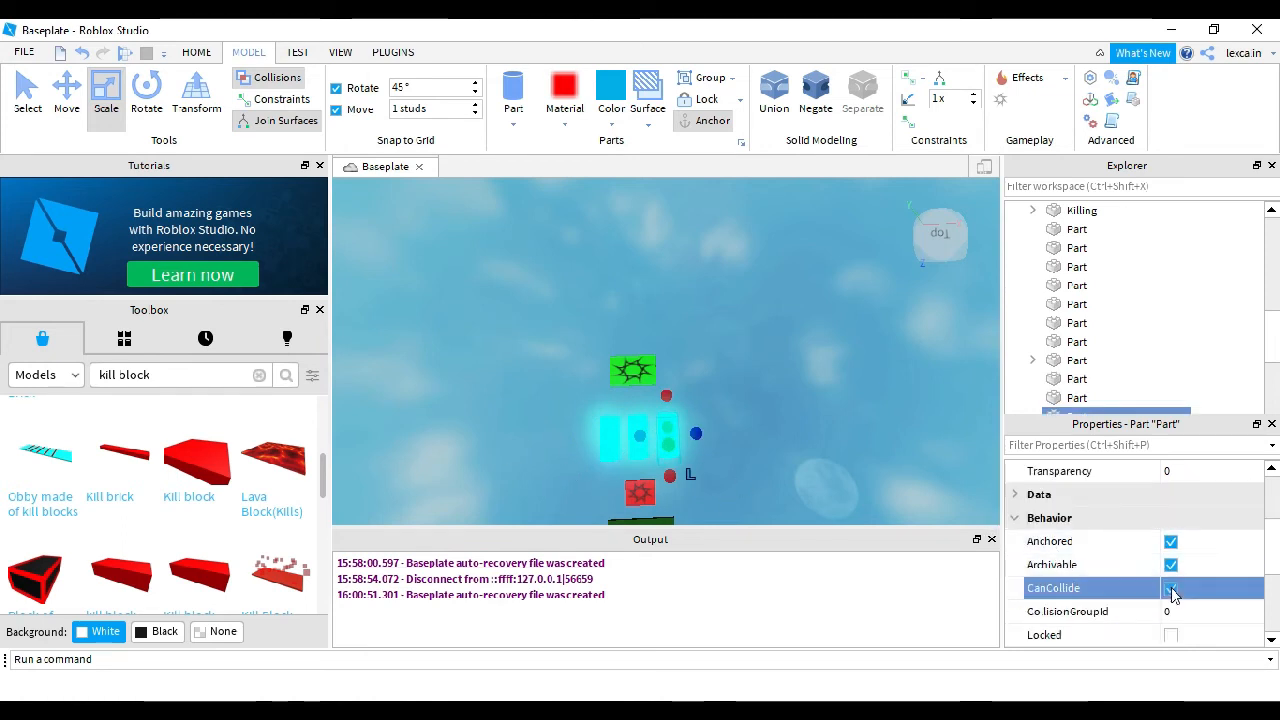
{"action": "left_click", "coordinate": [606, 442]}
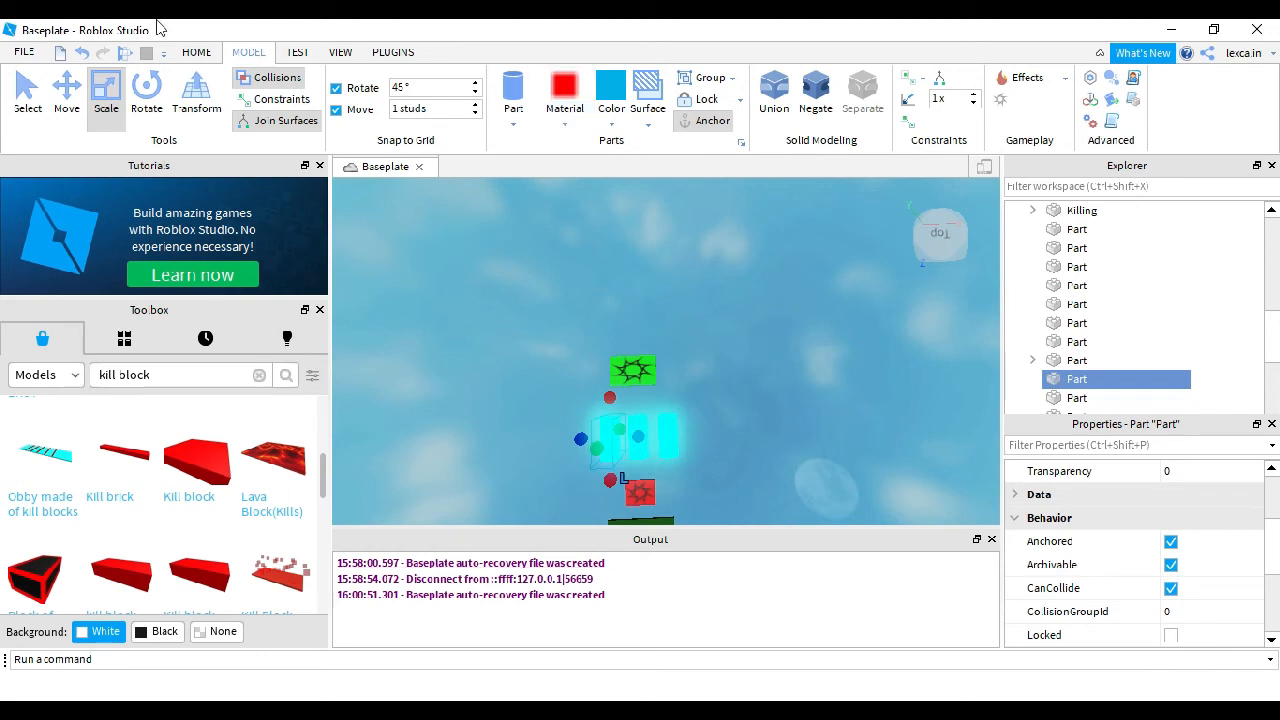
Step: Focus the view on the red checkpoint and start a Play Here test from it
{"action": "left_click", "coordinate": [633, 498]}
{"action": "left_click", "coordinate": [643, 496]}
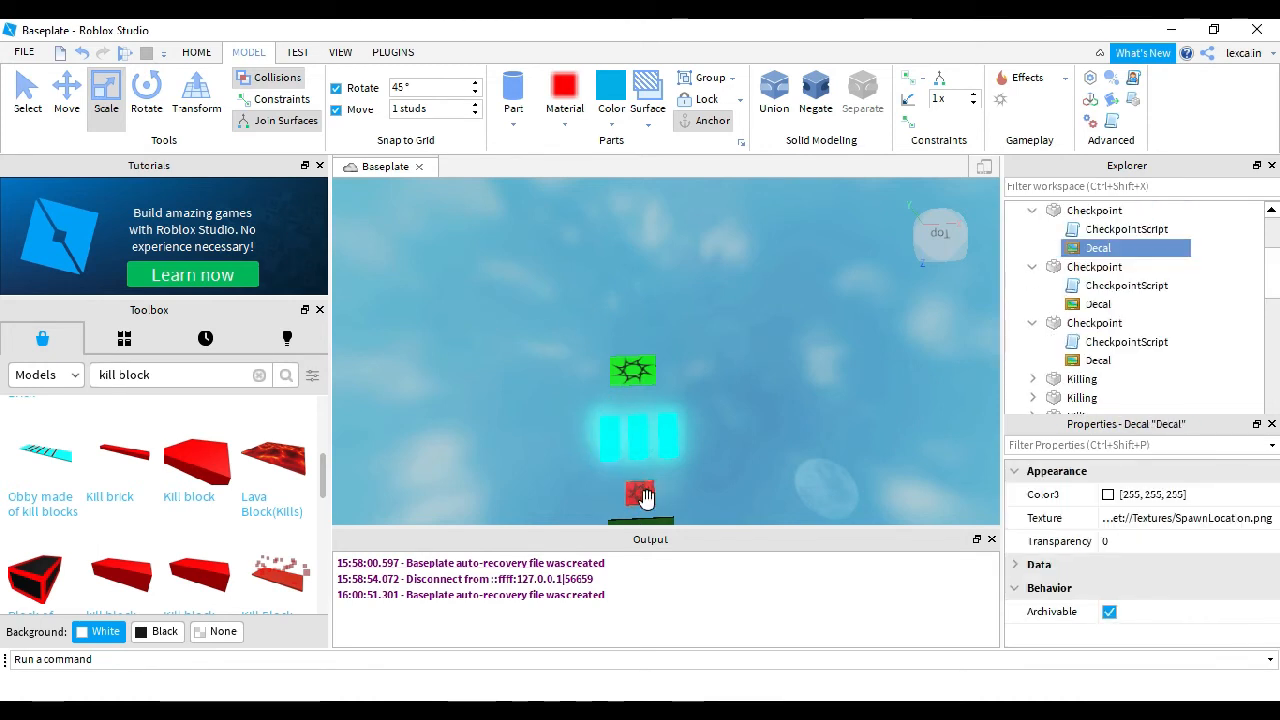
{"action": "left_click", "coordinate": [636, 498]}
{"action": "key", "text": "f"}
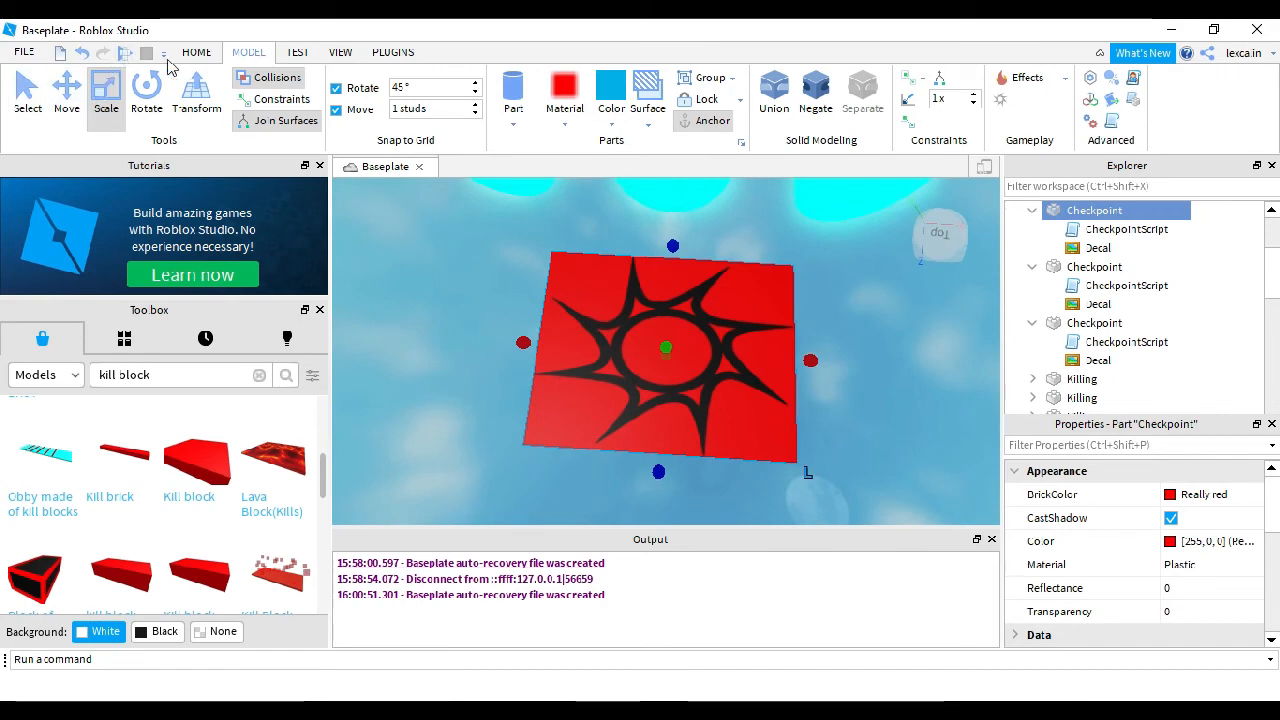
{"action": "left_click", "coordinate": [297, 52]}
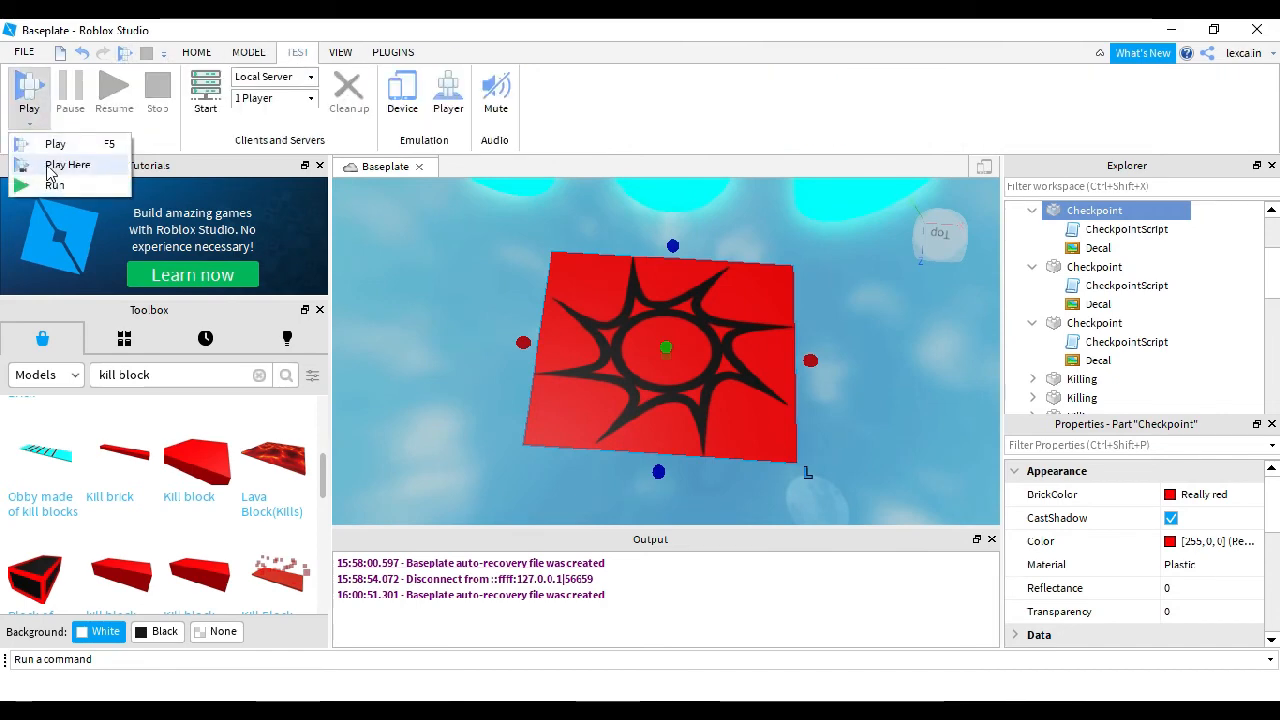
{"action": "left_click", "coordinate": [52, 166]}
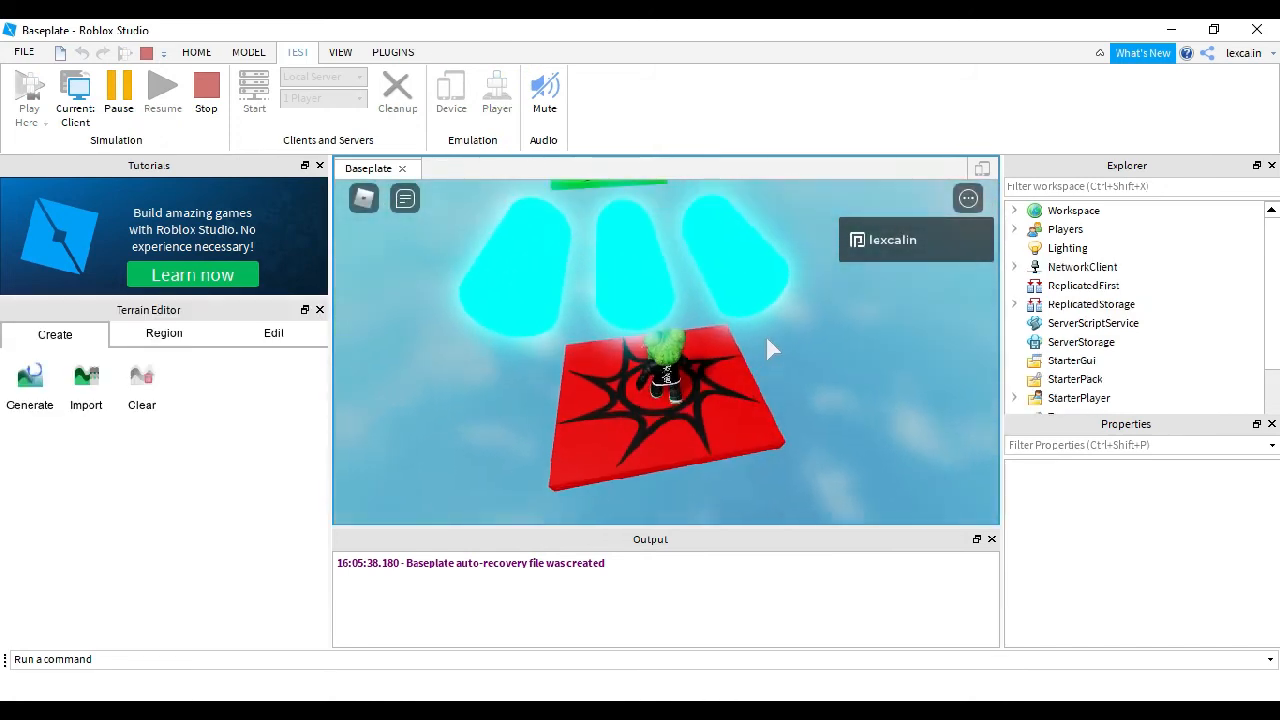
Step: Test moving the character between the enlarged red checkpoint and the neon cylinders
{"action": "key", "text": "w"}
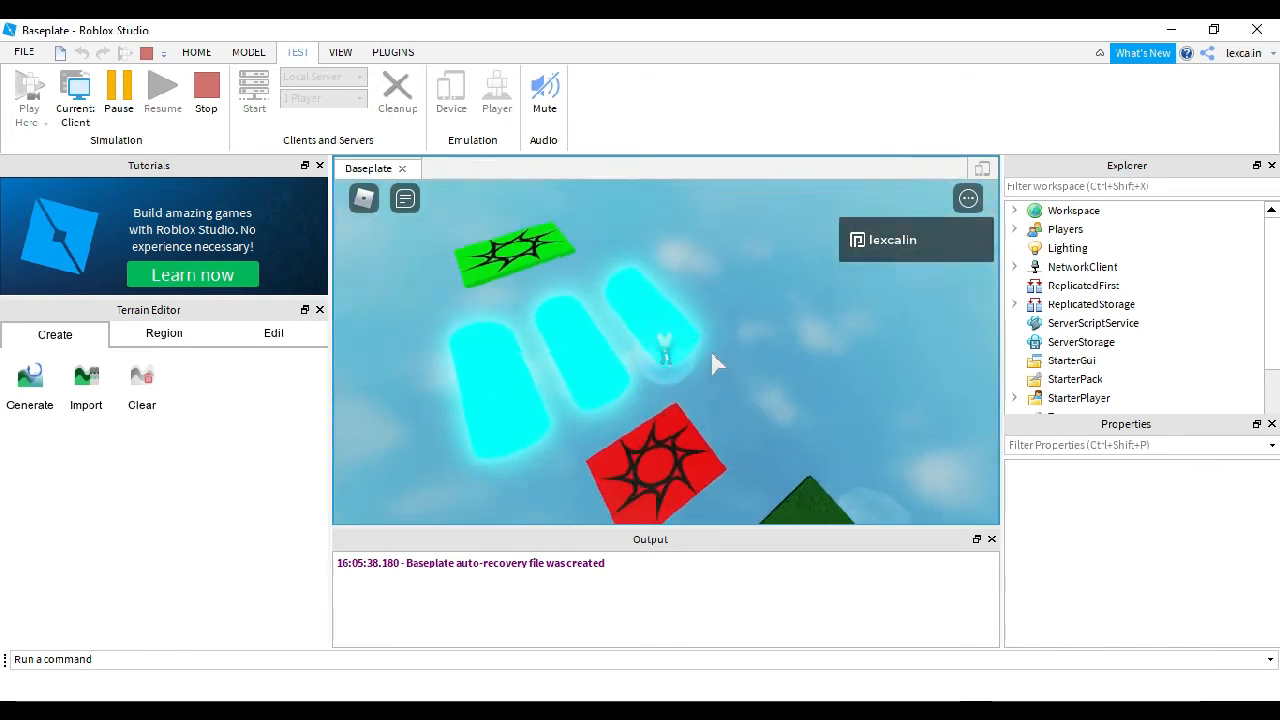
{"action": "right_click_drag", "start_coordinate": [711, 351], "coordinate": [711, 351]}
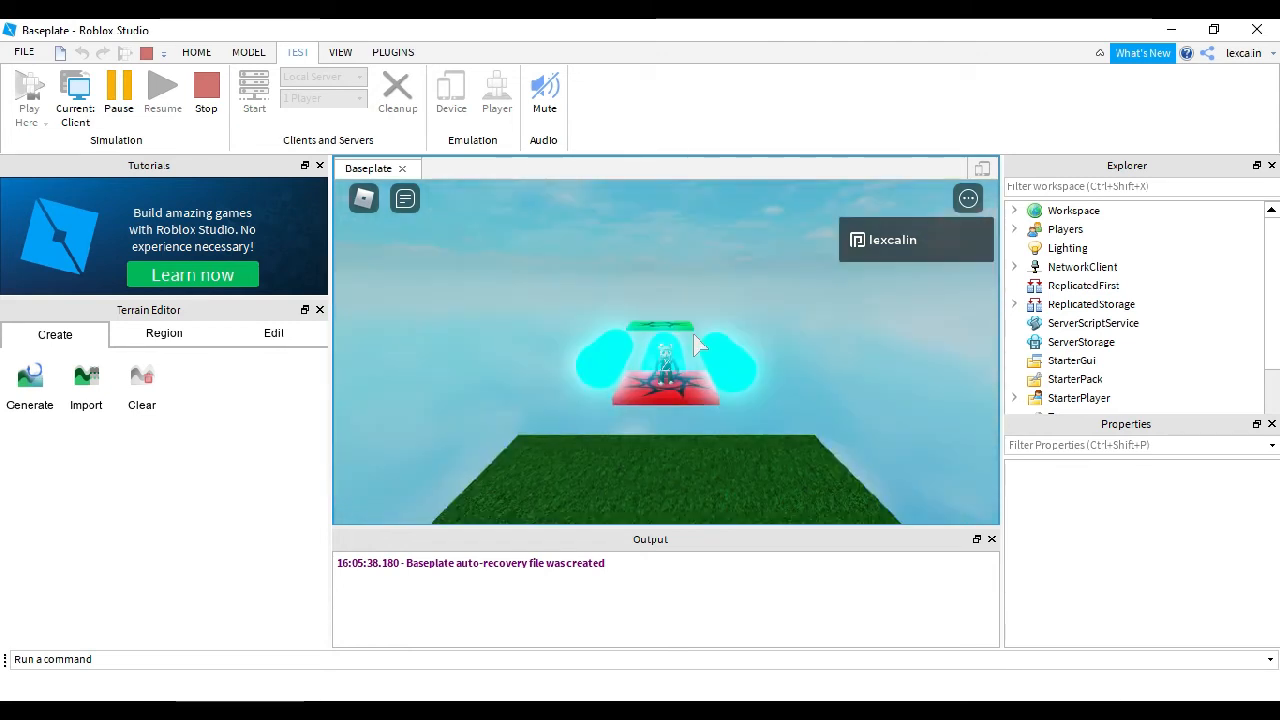
{"action": "right_click_drag", "start_coordinate": [728, 418], "coordinate": [728, 418]}
{"action": "key", "text": "w"}
{"action": "key", "text": "s"}
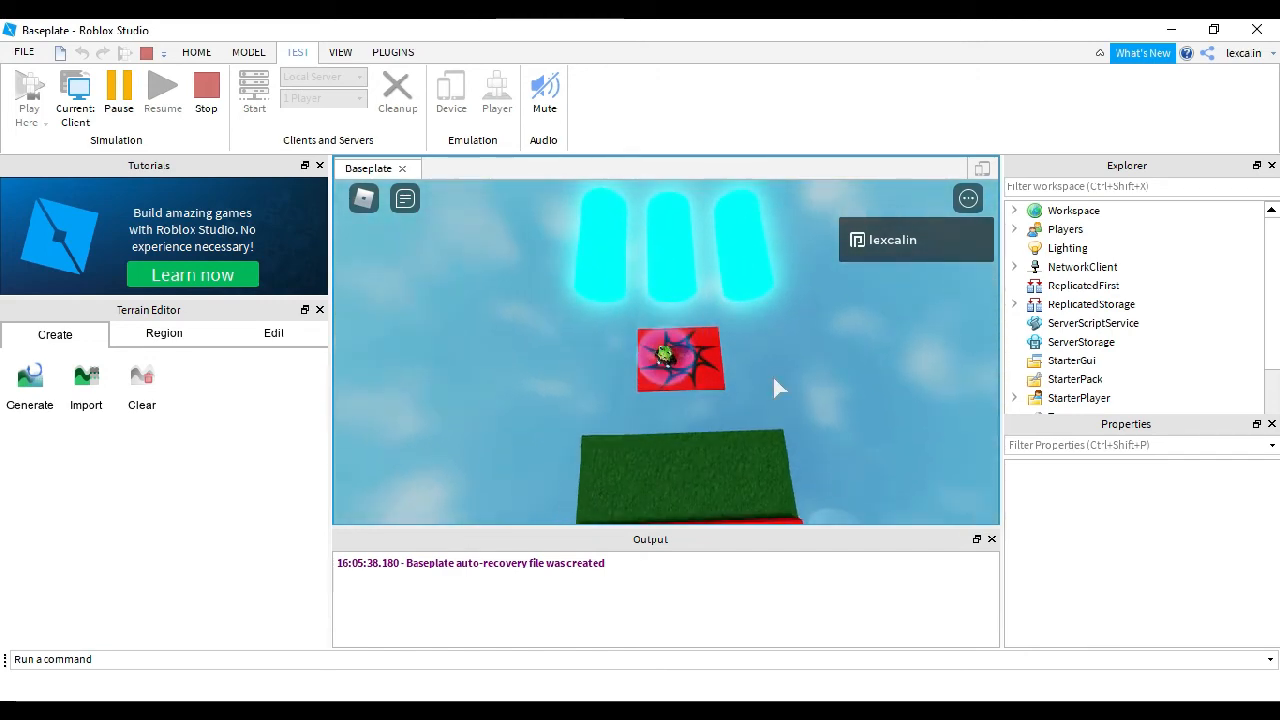
Step: Try jumping across an outer cylinder toward the lime green checkpoint, and stop the play test
{"action": "right_click_drag", "start_coordinate": [766, 392], "coordinate": [683, 249]}
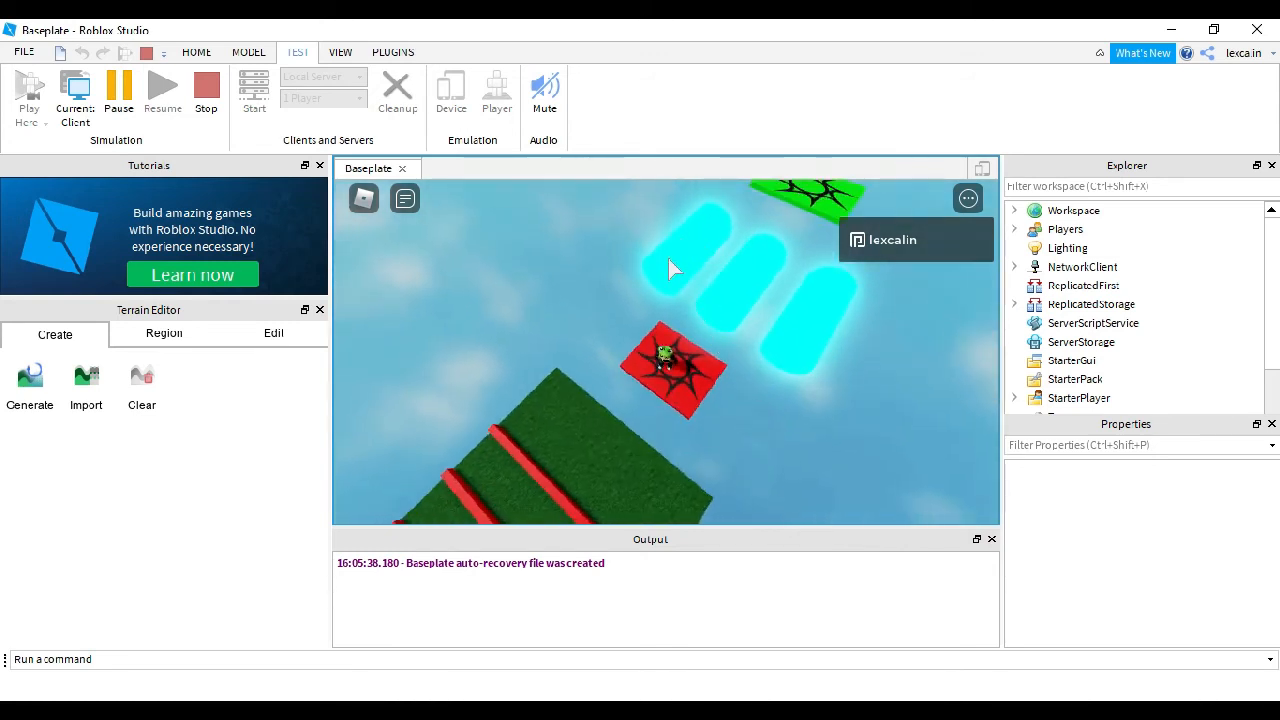
{"action": "key", "text": "w"}
{"action": "key", "text": "space"}
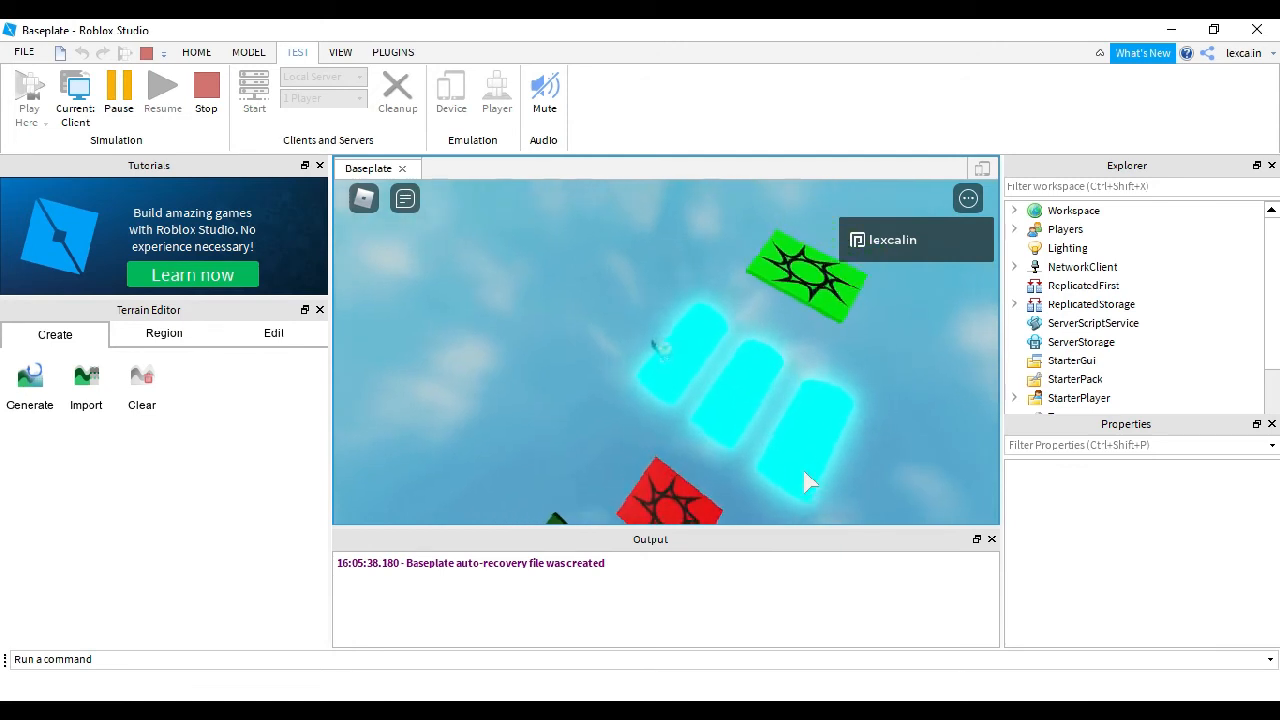
{"action": "right_click_drag", "start_coordinate": [803, 470], "coordinate": [787, 495]}
{"action": "key", "text": "w"}
{"action": "key", "text": "space"}
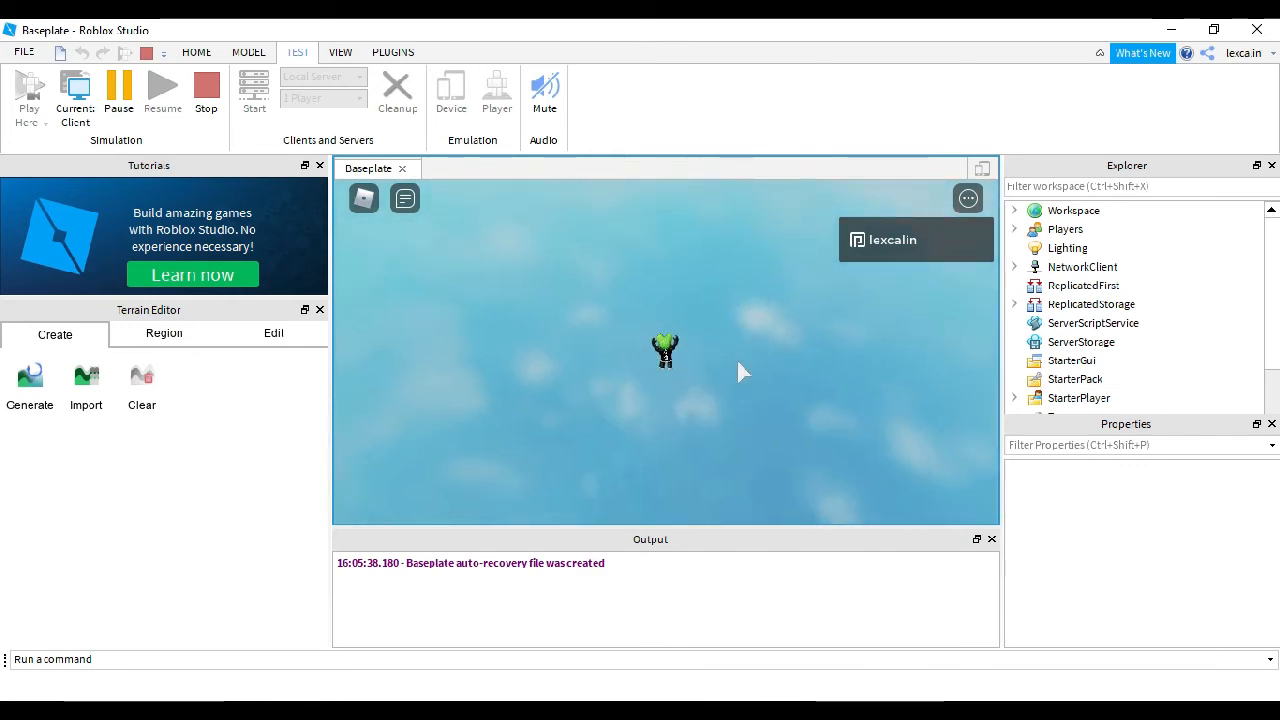
{"action": "left_click", "coordinate": [205, 96]}
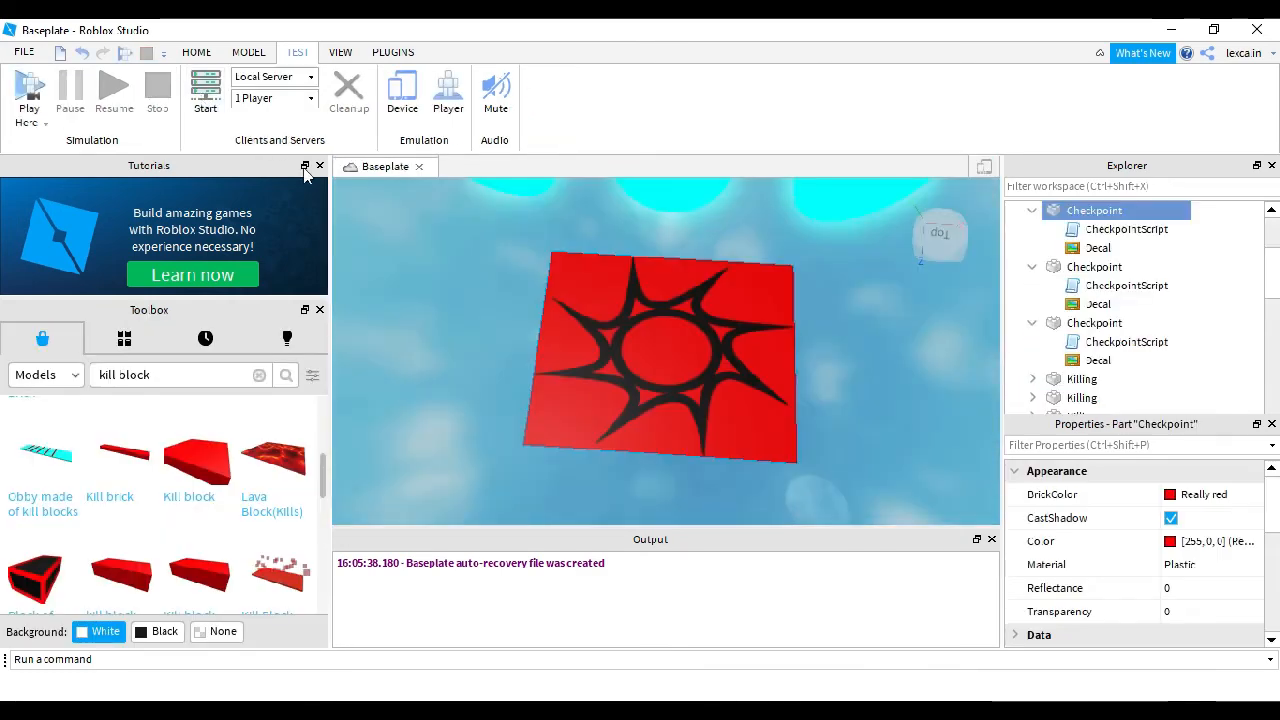
Step: Shift the lime green checkpoint nearer to the ends of the cyan cylinders to shorten the jump
{"action": "left_click", "coordinate": [690, 346]}
{"action": "right_click_drag", "start_coordinate": [690, 346], "coordinate": [766, 291]}
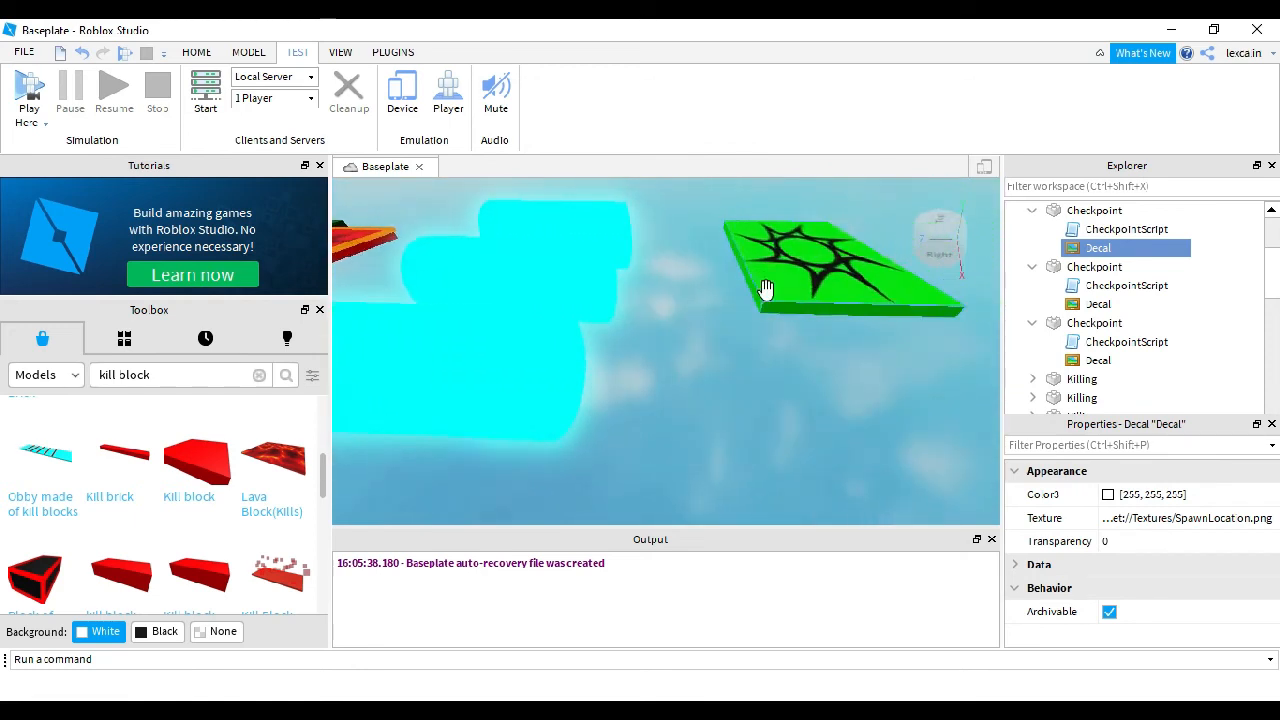
{"action": "left_click", "coordinate": [750, 290]}
{"action": "left_click", "coordinate": [815, 262]}
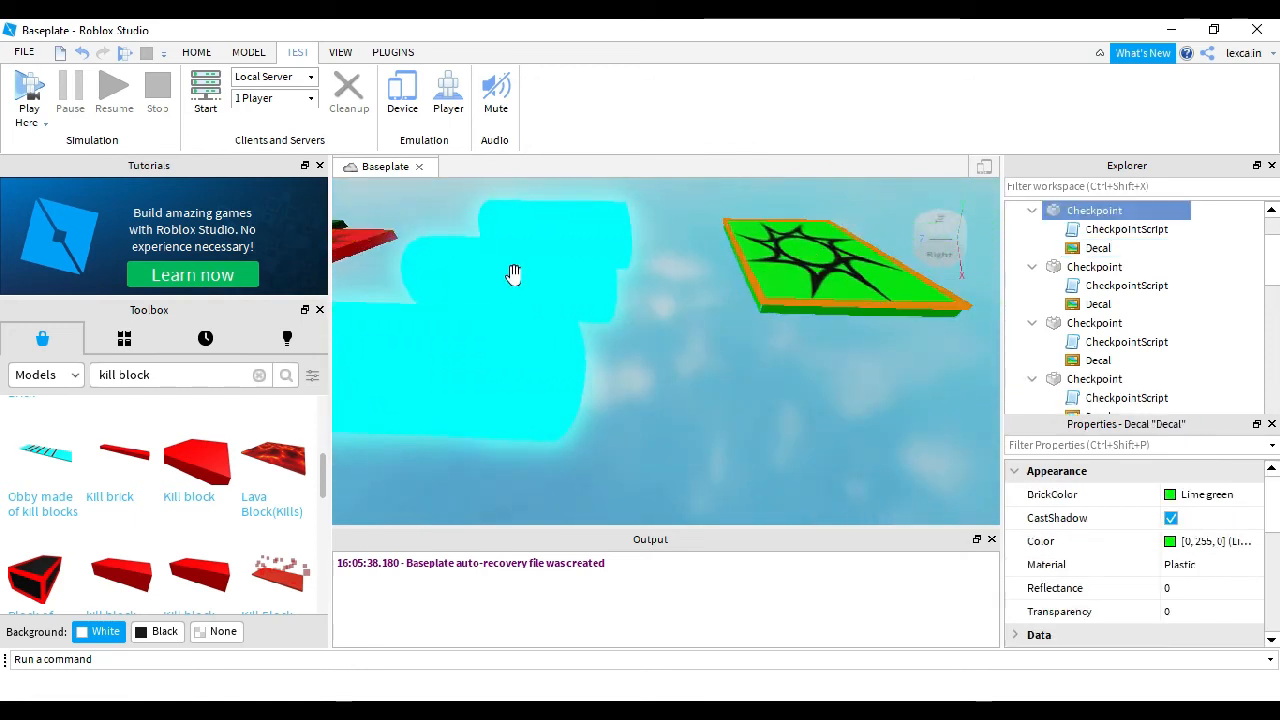
{"action": "left_click", "coordinate": [249, 52]}
{"action": "left_click", "coordinate": [70, 95]}
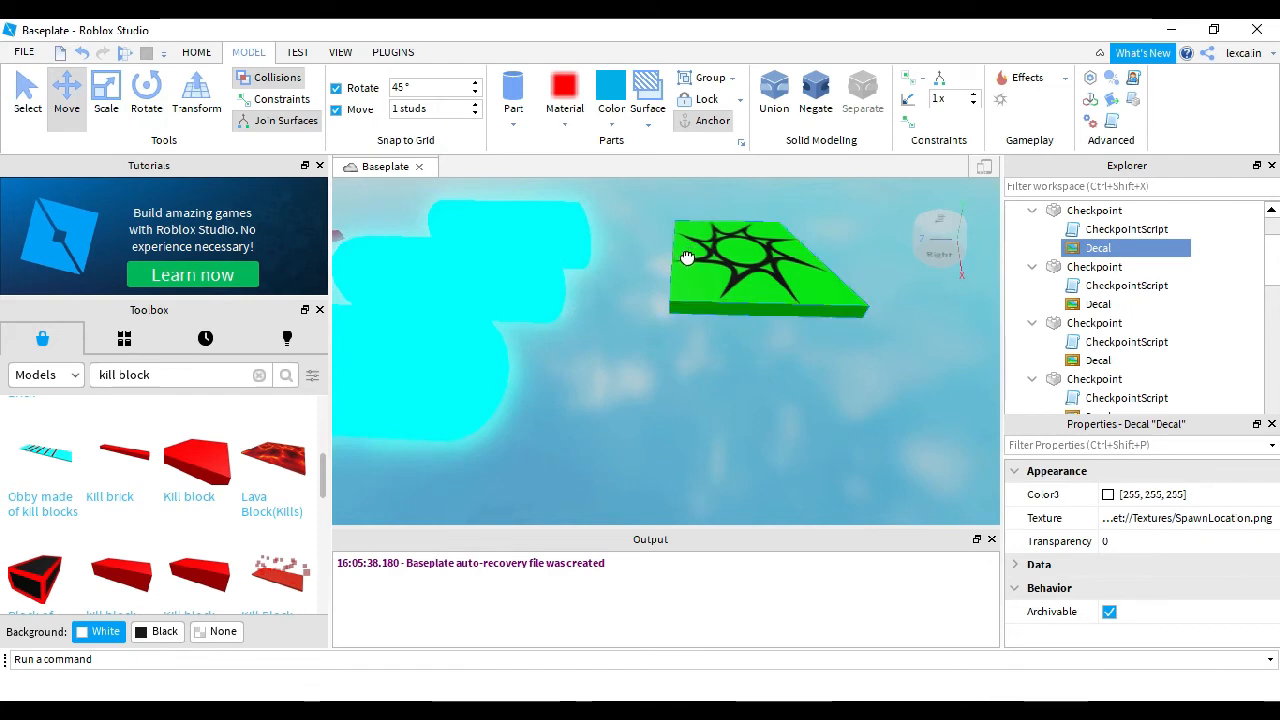
{"action": "left_click", "coordinate": [668, 278]}
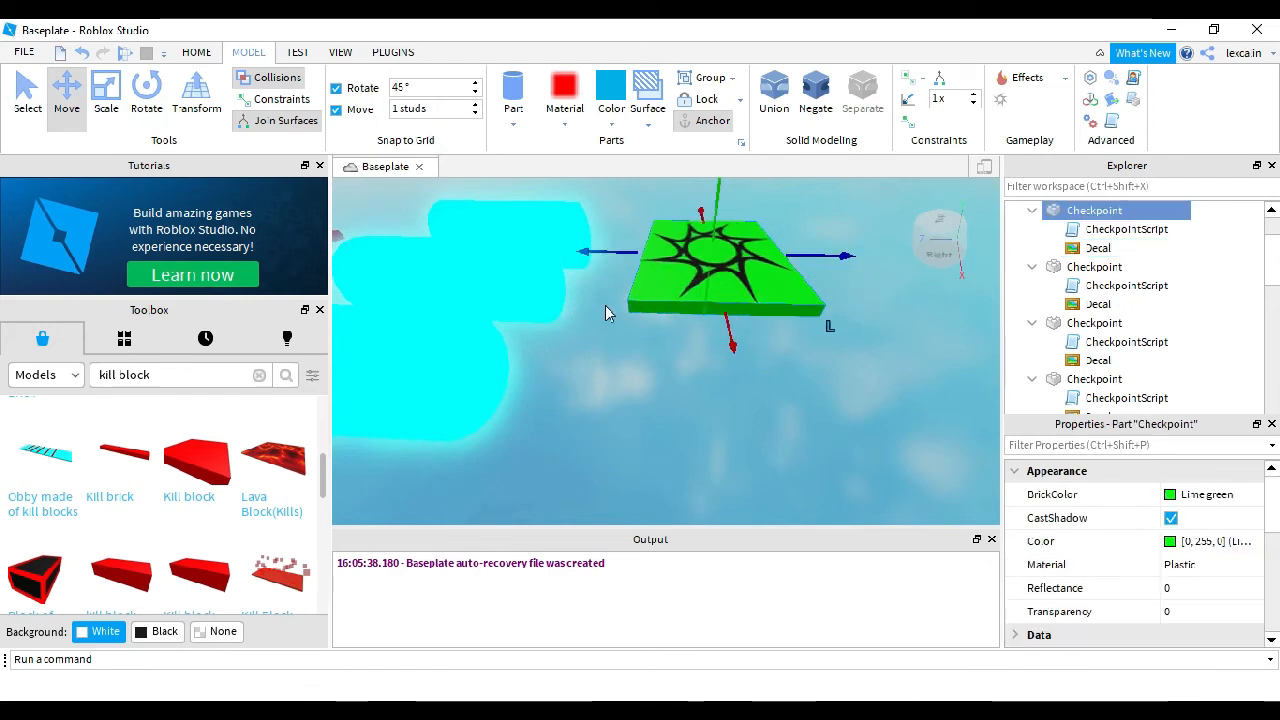
Step: Change the material of all three cyan cylinders between the red and lime green checkpoints to Pebble
{"action": "right_click_drag", "start_coordinate": [605, 309], "coordinate": [595, 326]}
{"action": "scroll", "coordinate": [596, 328], "scroll_direction": "down", "scroll_amount": 8}
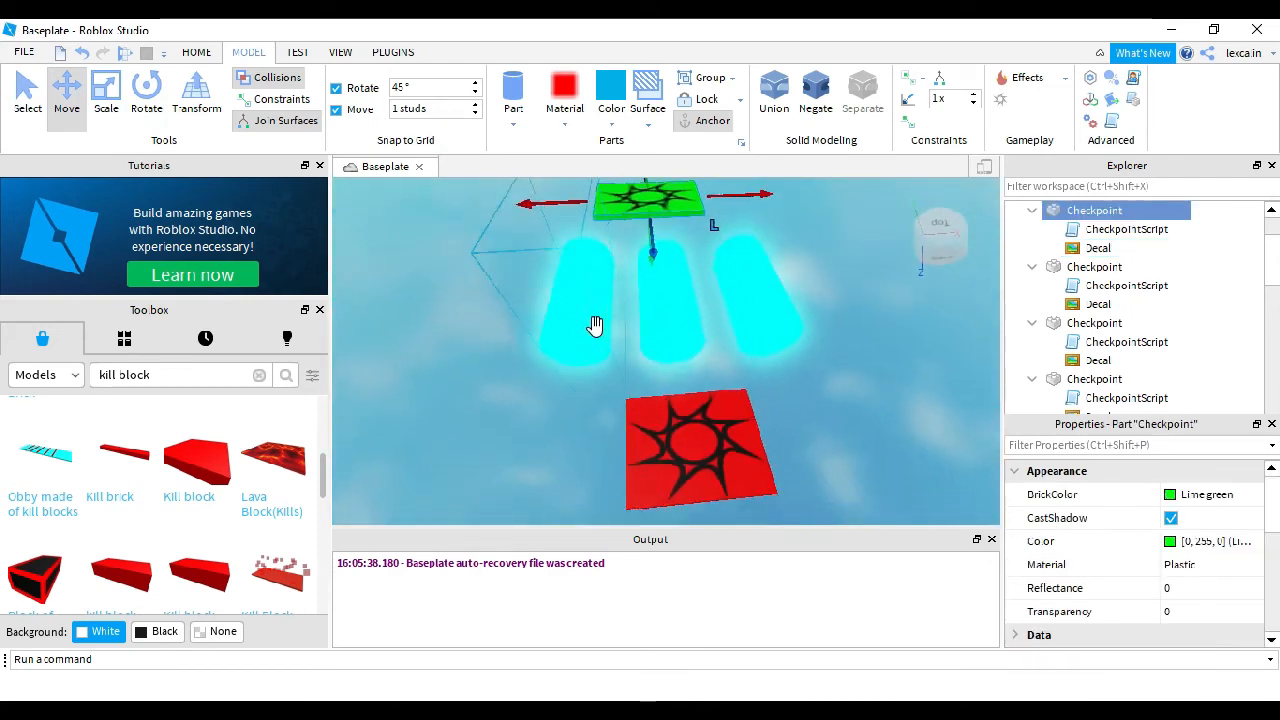
{"action": "left_click", "coordinate": [570, 300]}
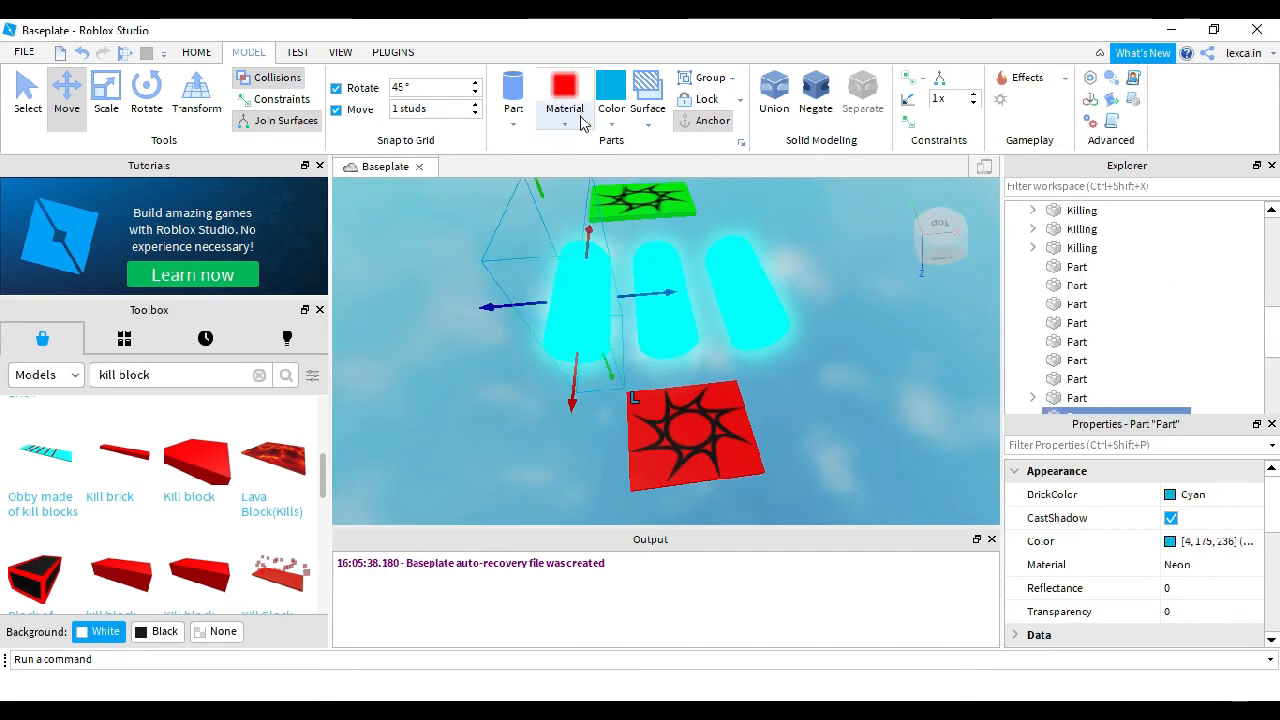
{"action": "left_click", "coordinate": [581, 118]}
{"action": "left_click", "coordinate": [586, 471]}
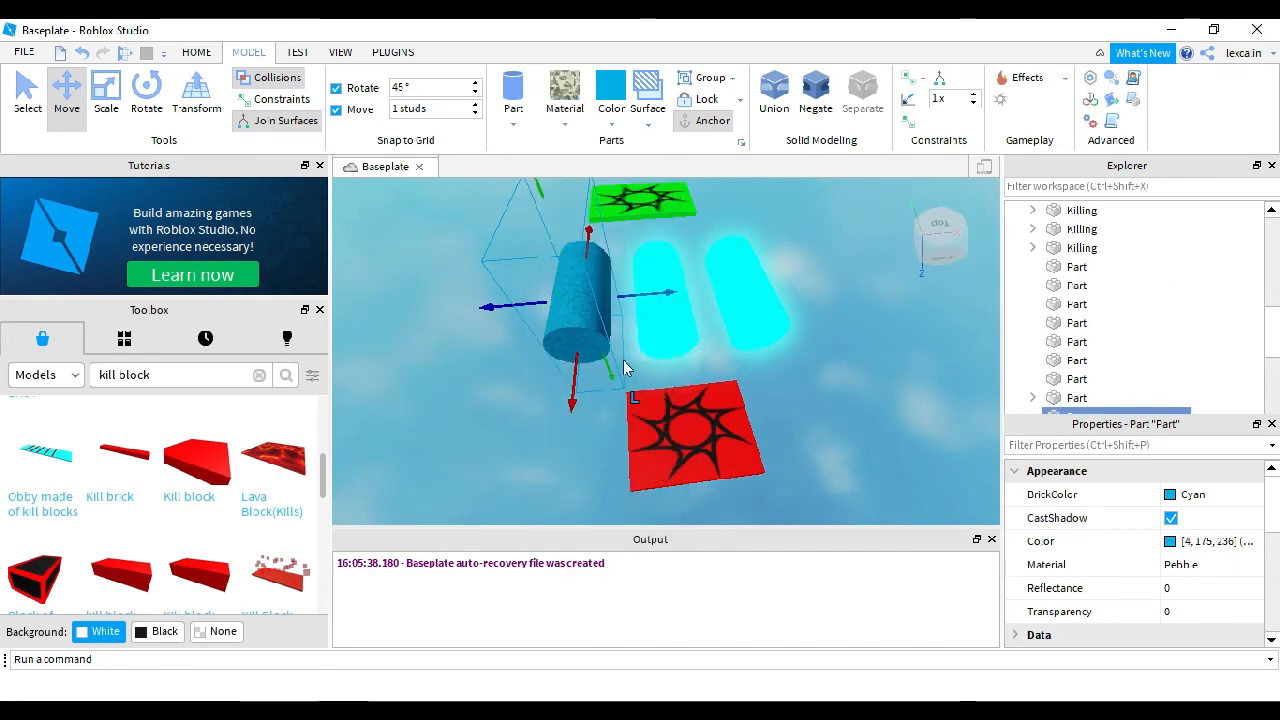
{"action": "left_click", "coordinate": [652, 314]}
{"action": "left_click", "coordinate": [583, 124]}
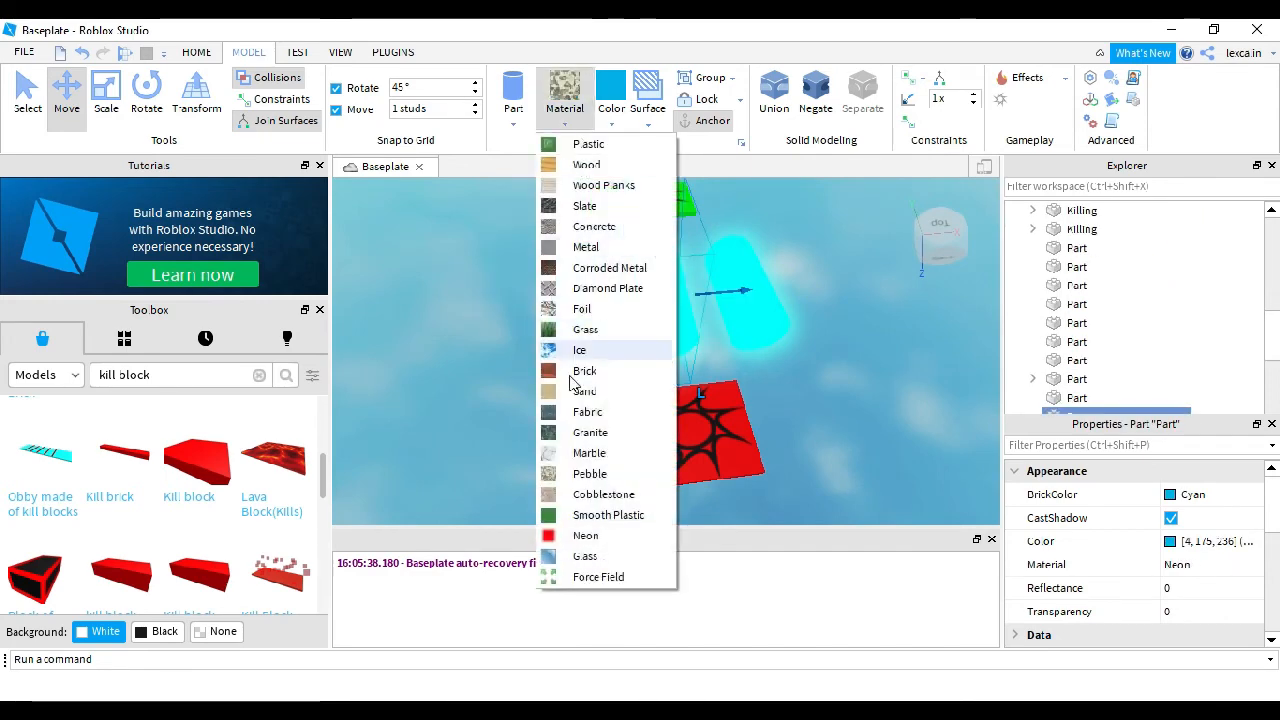
{"action": "left_click", "coordinate": [606, 472]}
{"action": "left_click", "coordinate": [564, 122]}
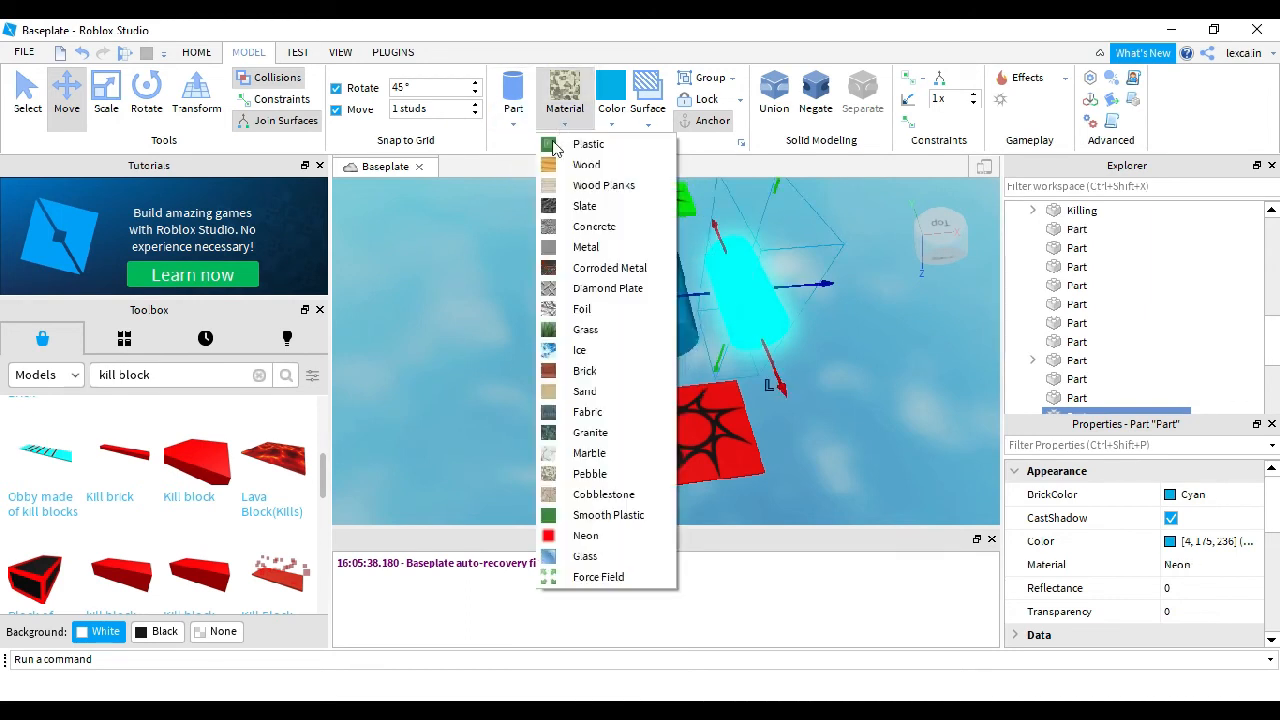
{"action": "left_click", "coordinate": [590, 474]}
Step: Add a Smoke effect to the middle cylinder and to the outer cylinder on its right
{"action": "left_click", "coordinate": [656, 316]}
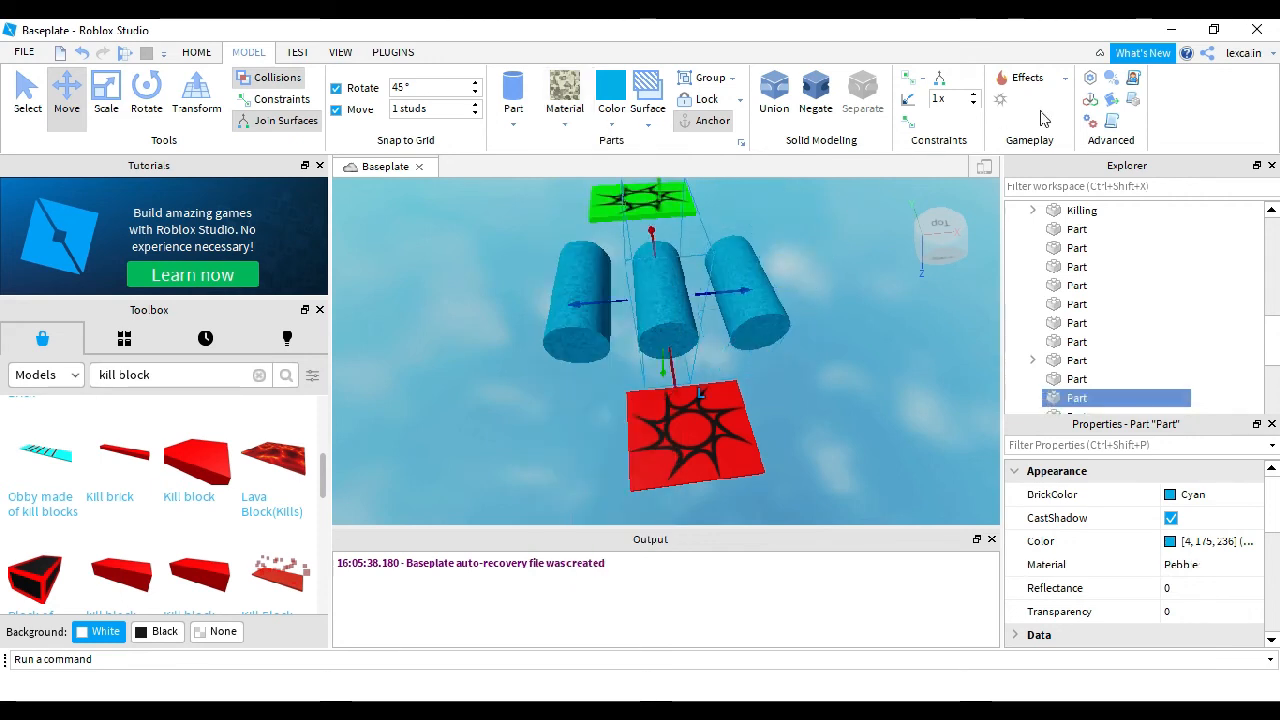
{"action": "left_click", "coordinate": [1045, 80]}
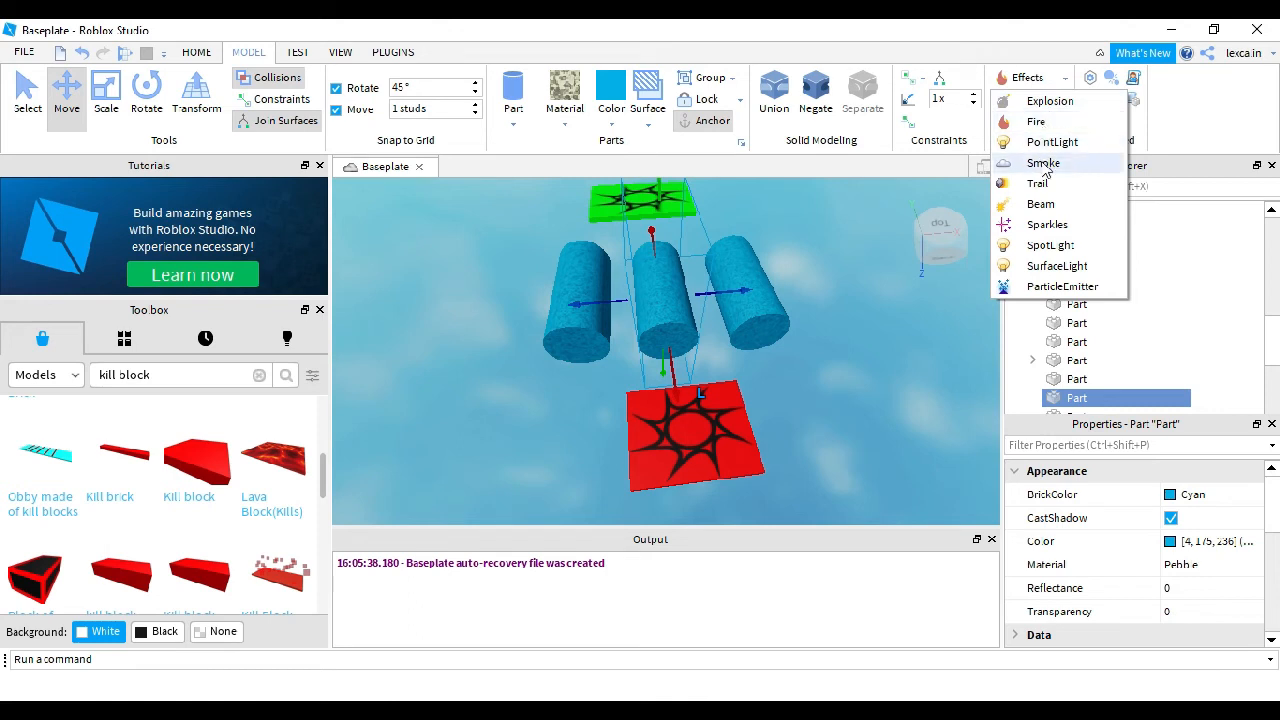
{"action": "left_click", "coordinate": [1043, 163]}
{"action": "left_click", "coordinate": [760, 290]}
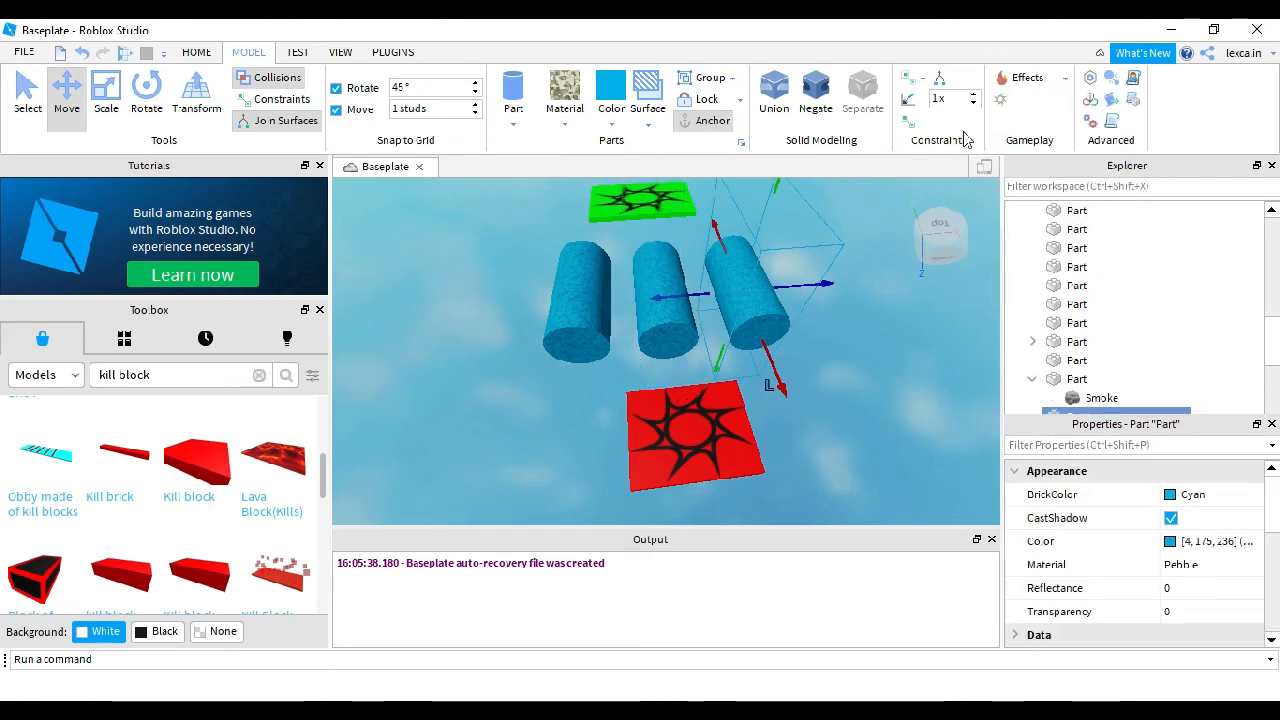
{"action": "left_click", "coordinate": [1025, 78]}
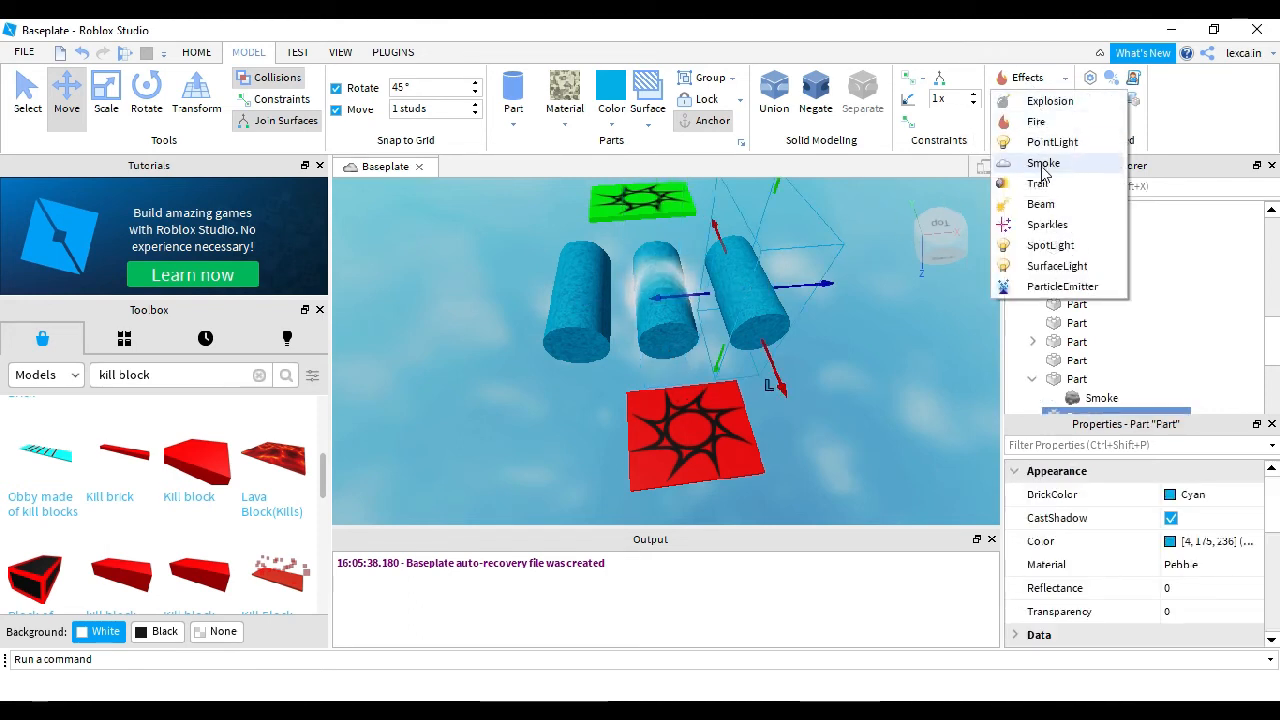
{"action": "left_click", "coordinate": [1042, 166]}
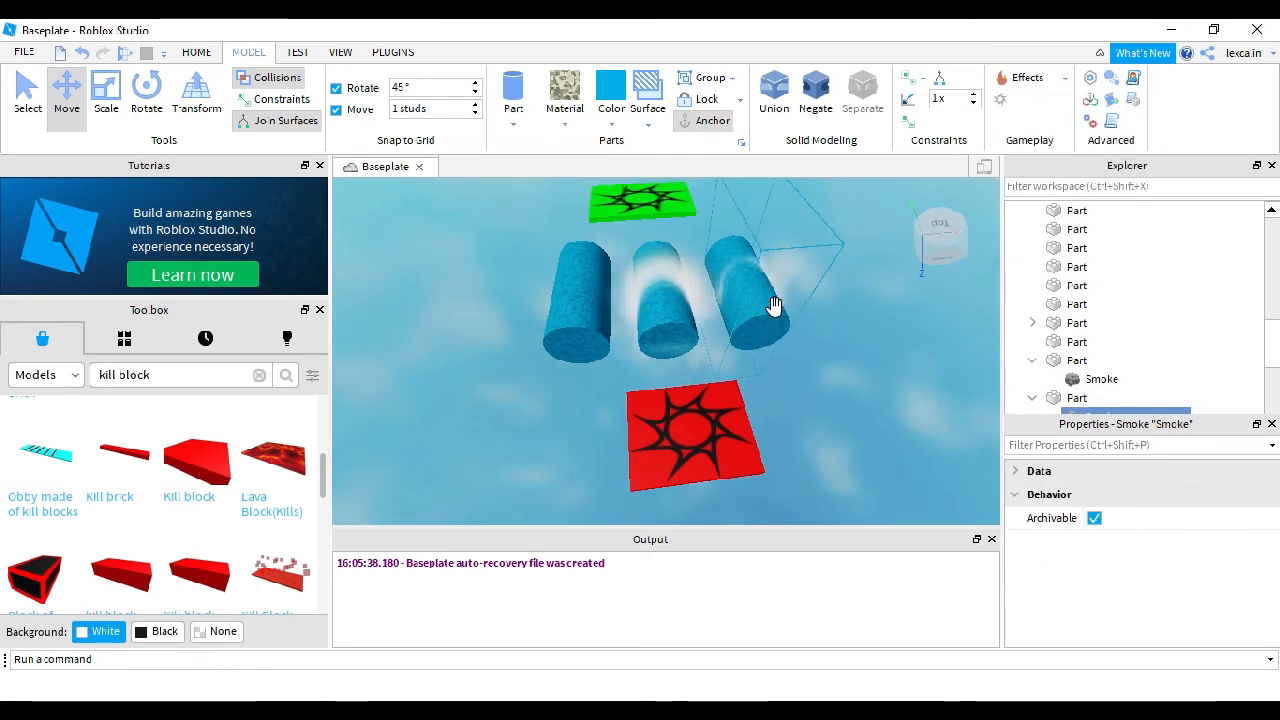
Step: Select the red checkpoint in front of the cylinders and start a Play Here test from it
{"action": "left_click", "coordinate": [703, 415]}
{"action": "left_click", "coordinate": [700, 420]}
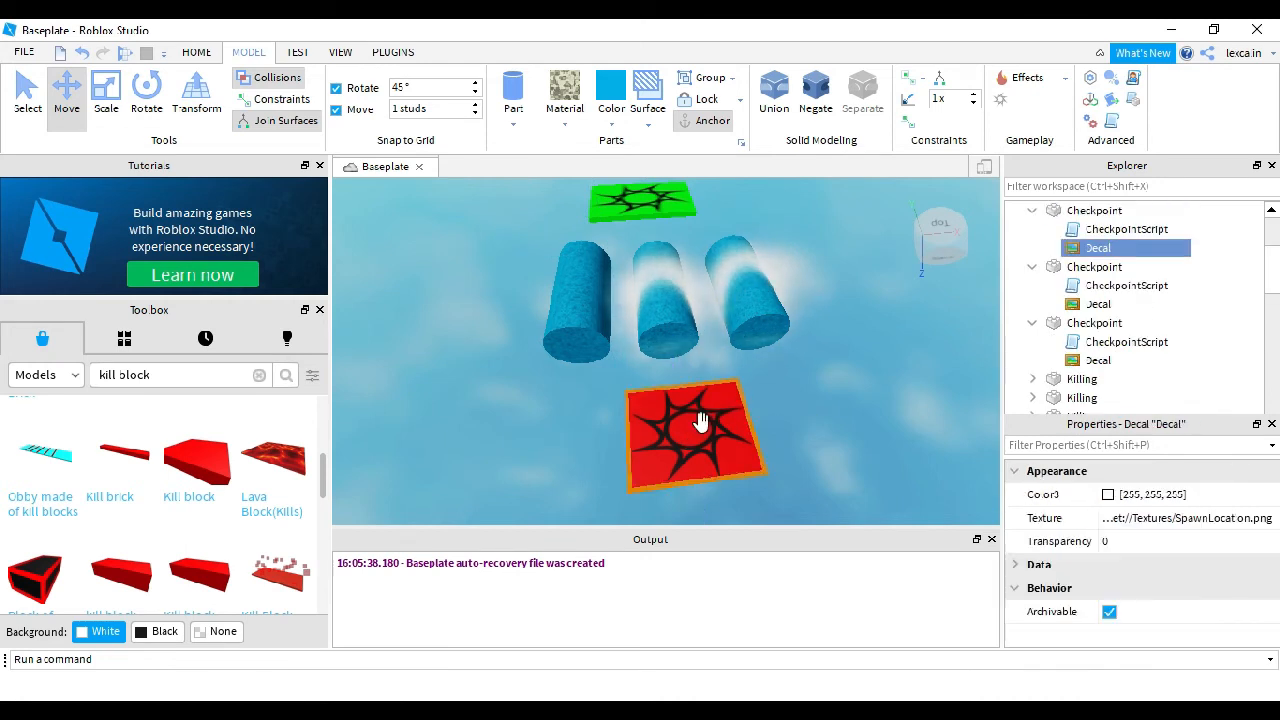
{"action": "scroll", "coordinate": [765, 438], "scroll_direction": "up", "scroll_amount": 5}
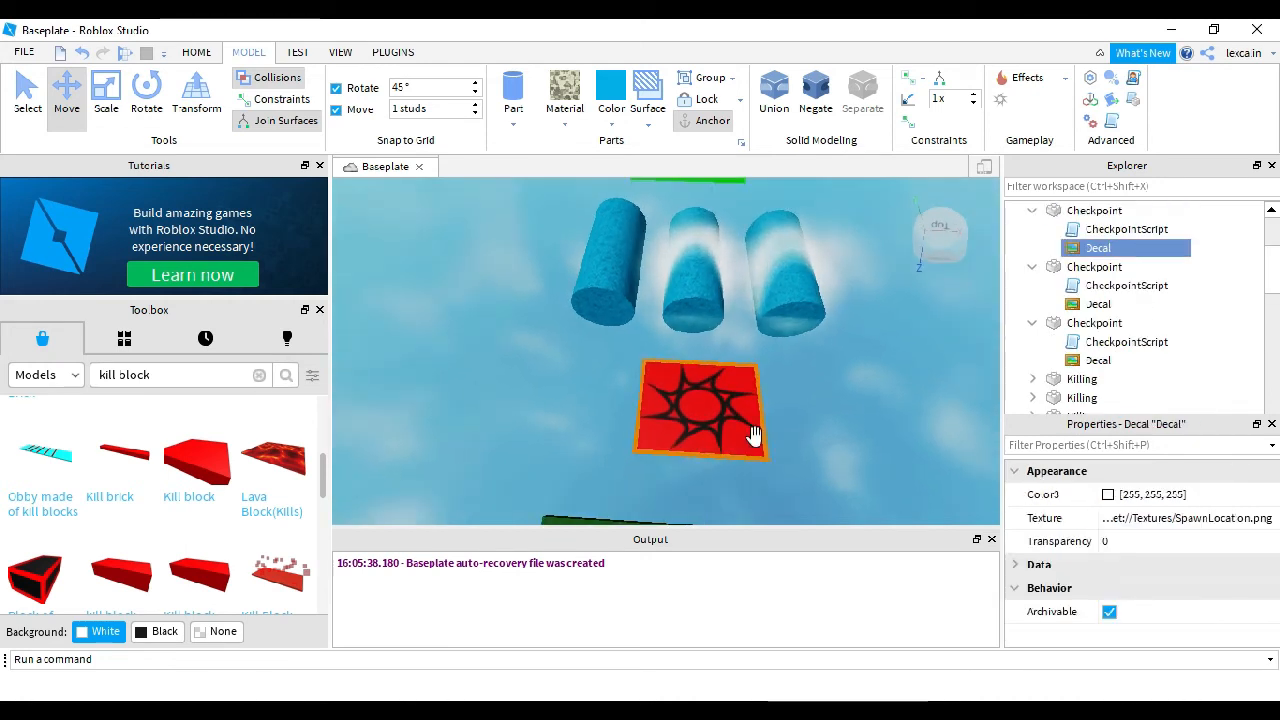
{"action": "left_click", "coordinate": [723, 429]}
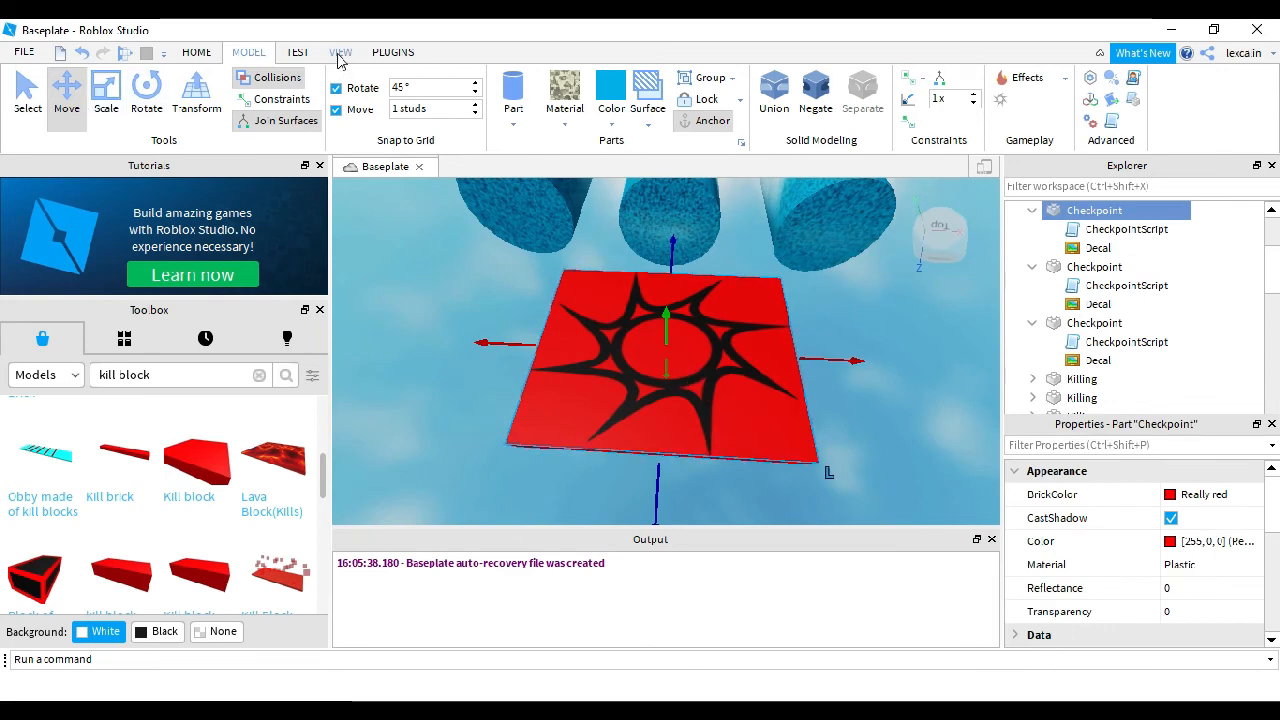
{"action": "left_click", "coordinate": [297, 53]}
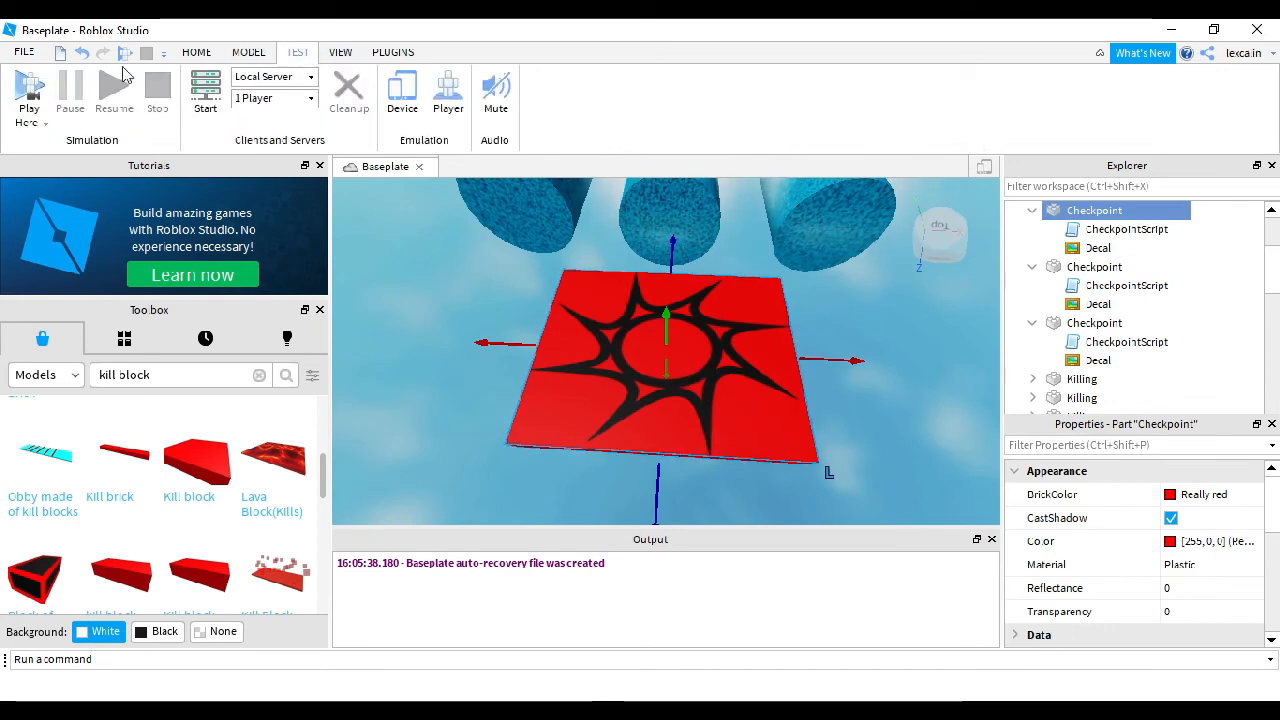
{"action": "left_click", "coordinate": [33, 120]}
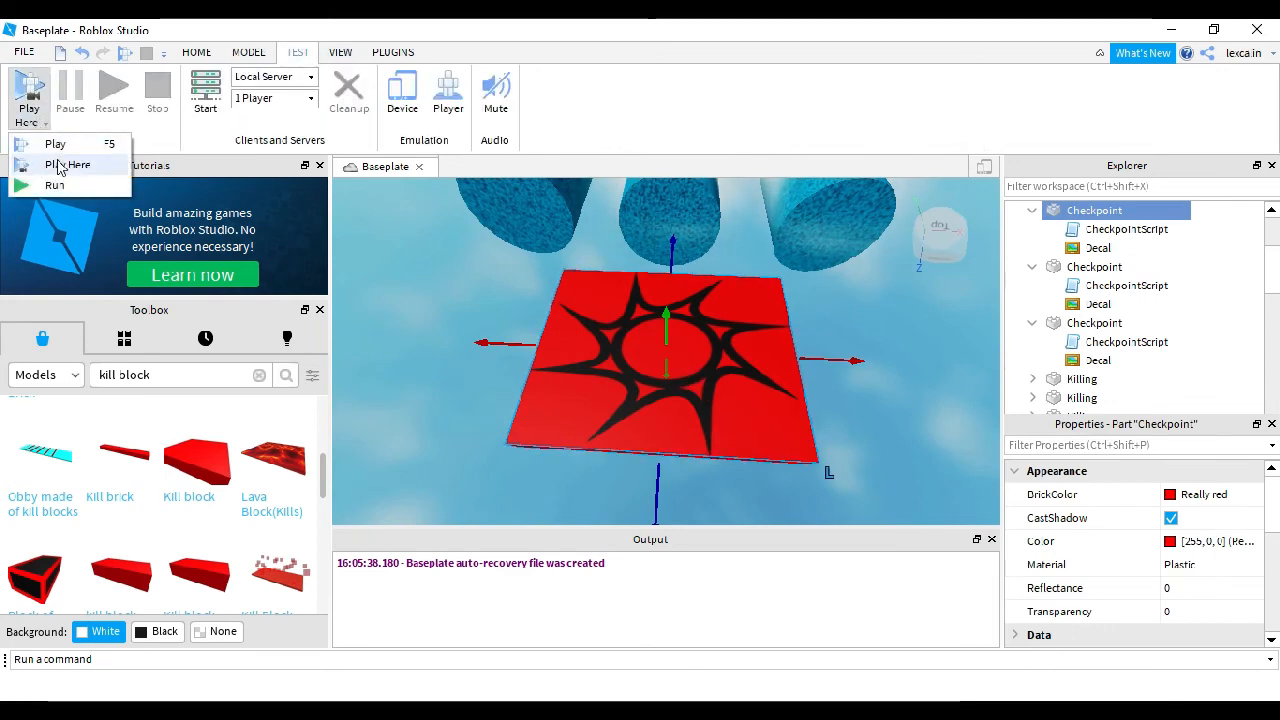
{"action": "left_click", "coordinate": [60, 165]}
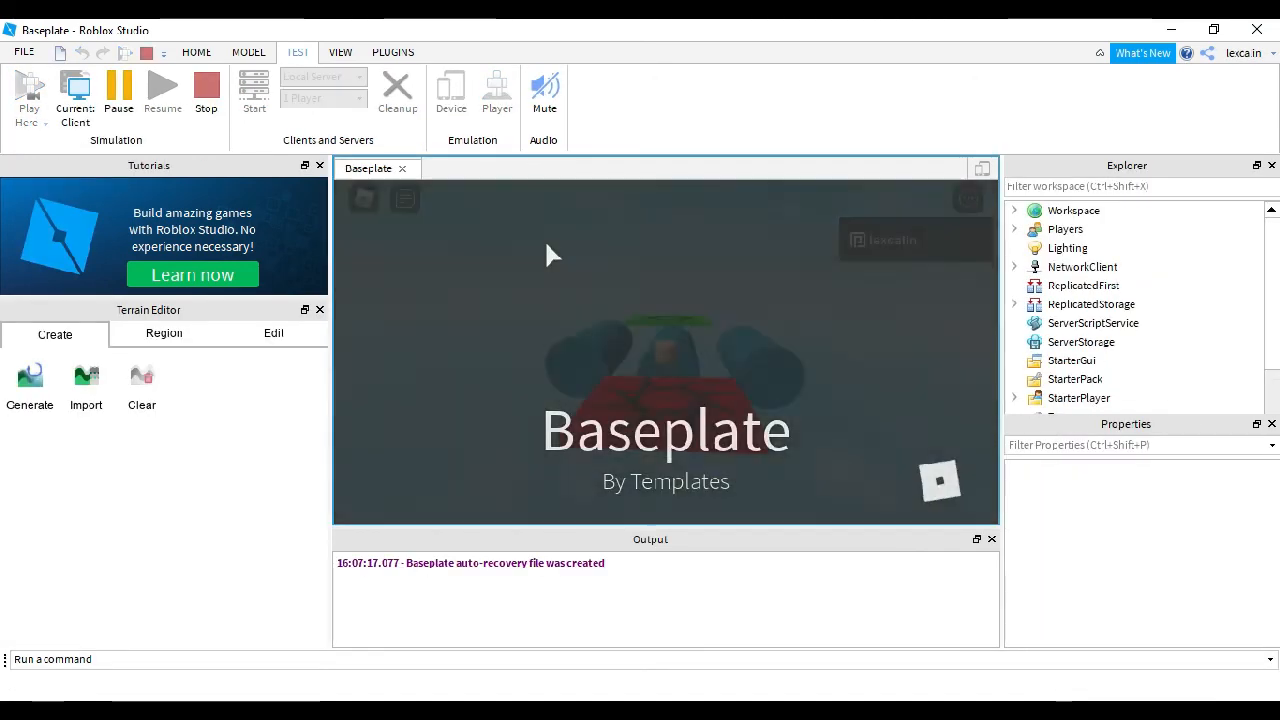
Step: Test moving the character on the red checkpoint and try jumping toward the pebble cylinders
{"action": "right_click_drag", "start_coordinate": [710, 345], "coordinate": [710, 345]}
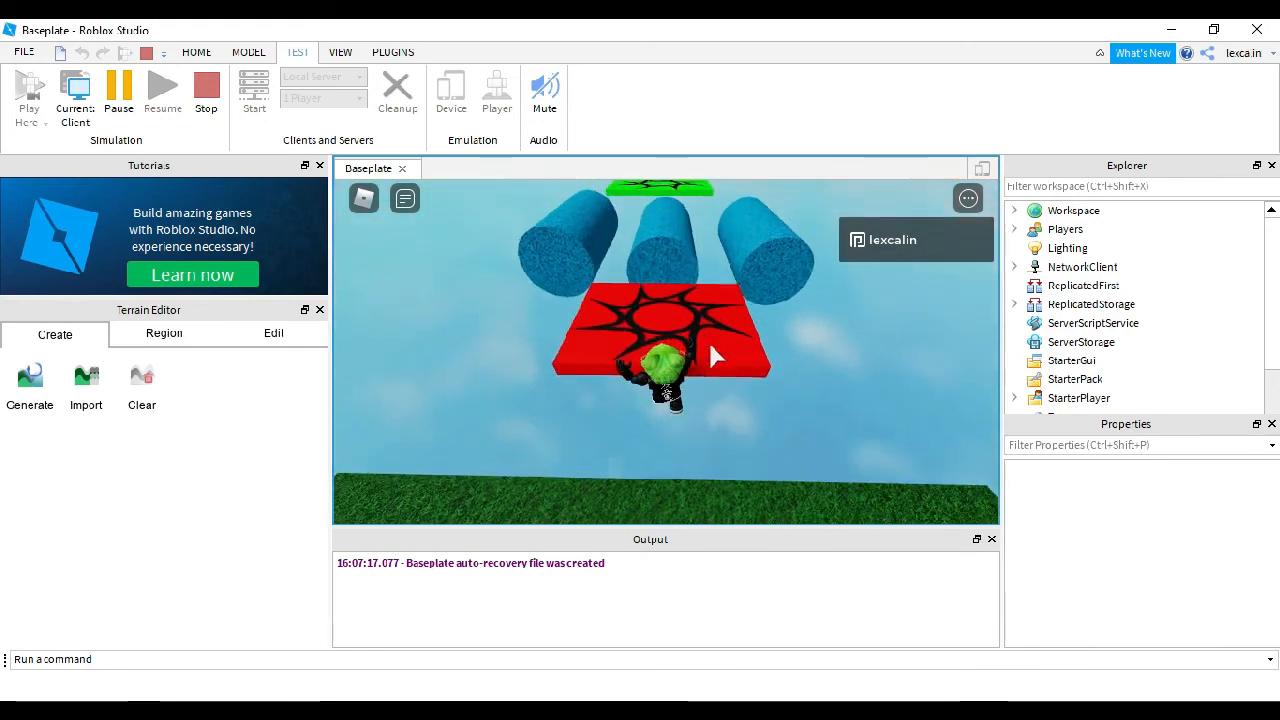
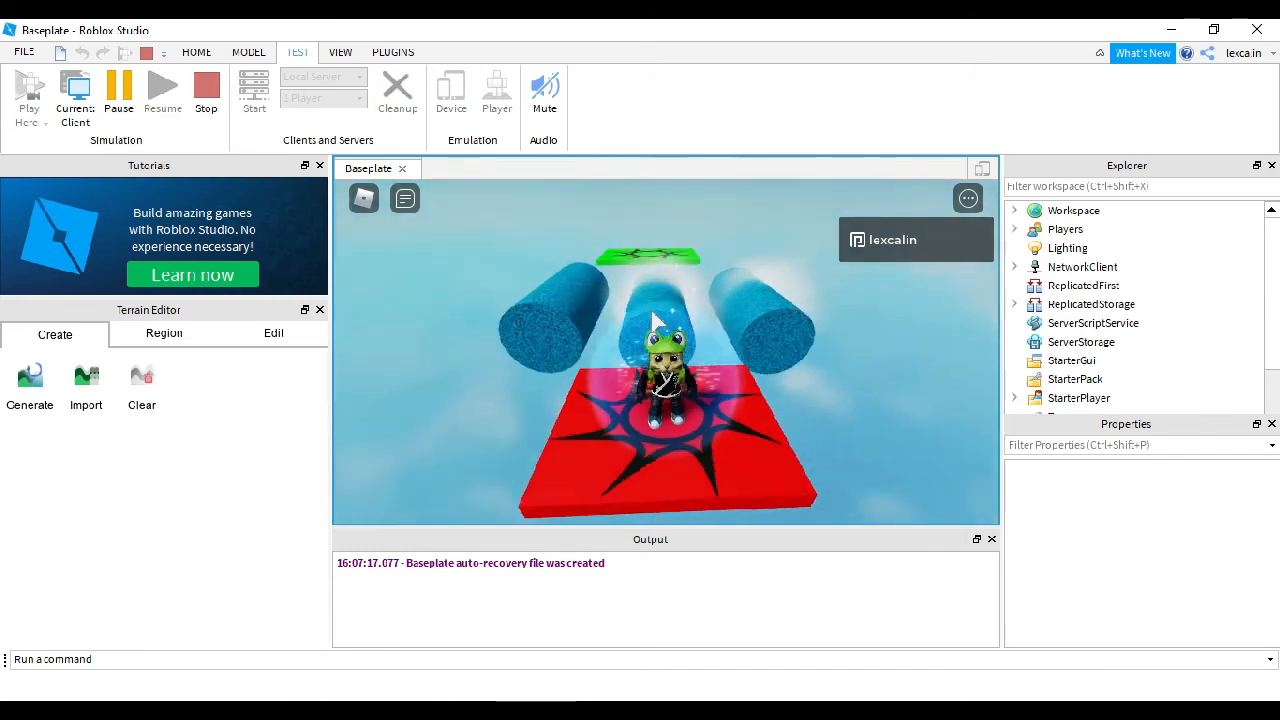
{"action": "right_click_drag", "start_coordinate": [652, 318], "coordinate": [743, 278]}
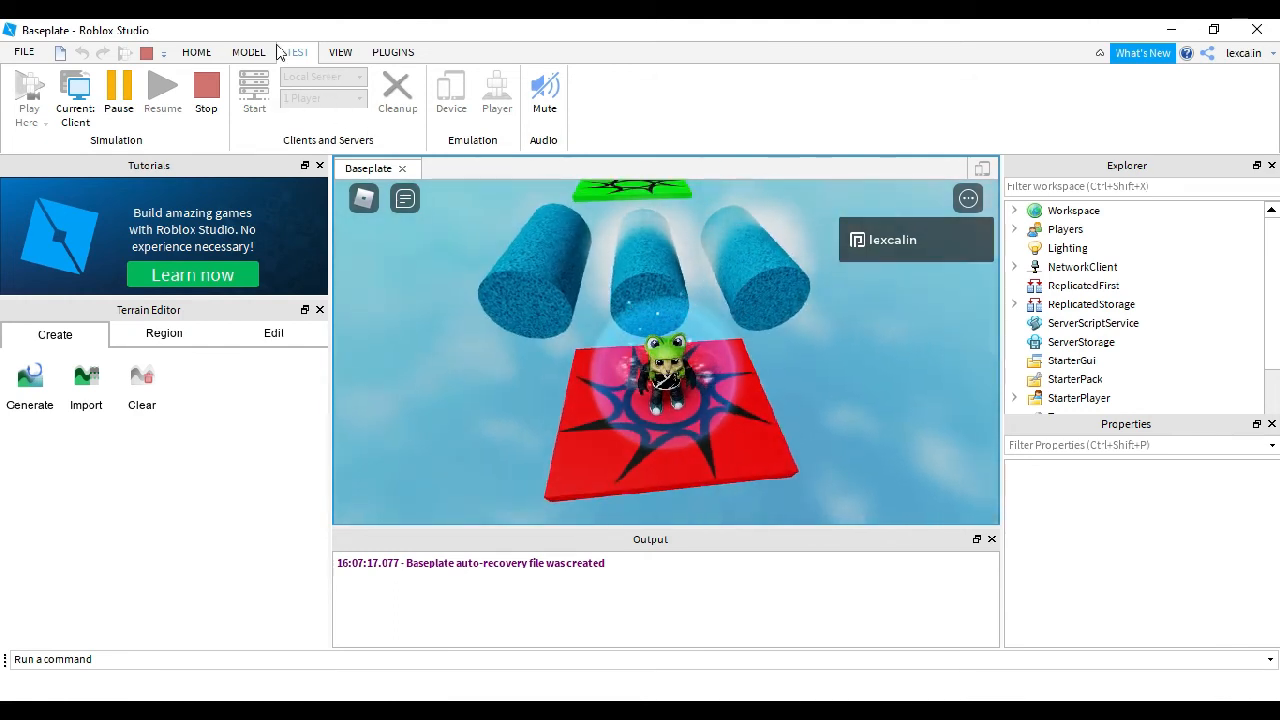
{"action": "right_click_drag", "start_coordinate": [735, 350], "coordinate": [749, 300]}
{"action": "key", "text": "s"}
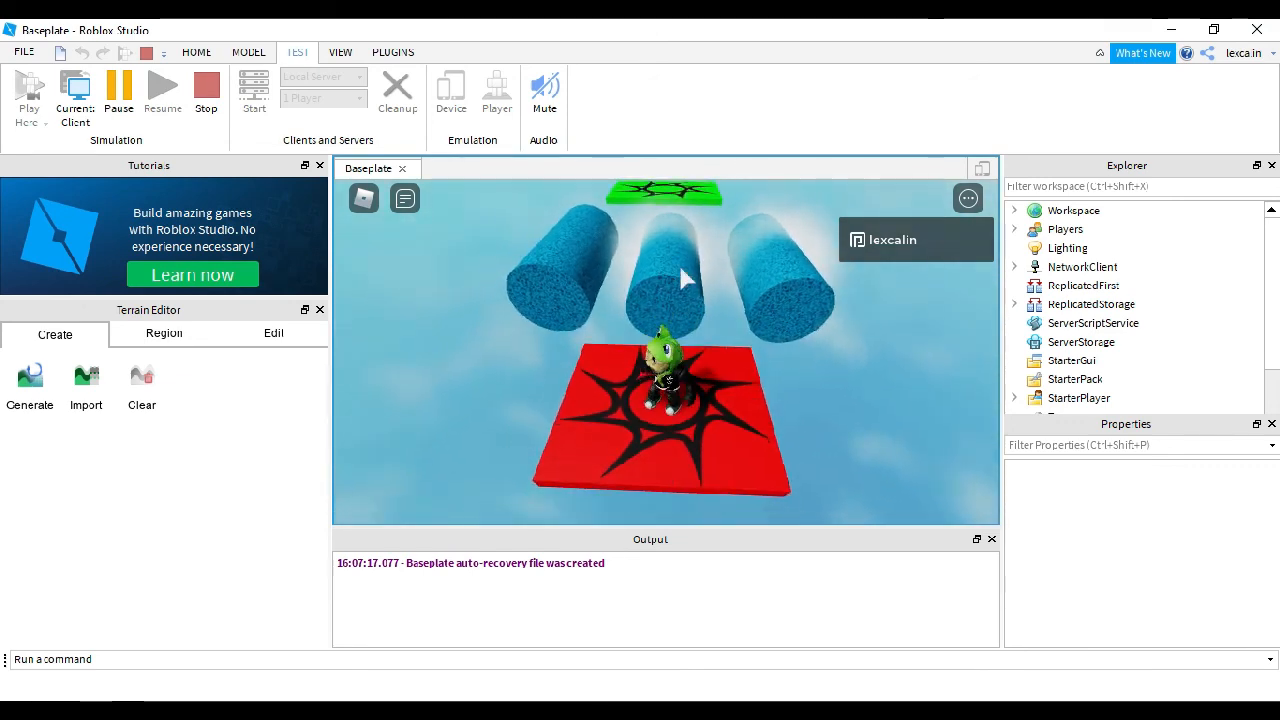
{"action": "right_click_drag", "start_coordinate": [790, 345], "coordinate": [792, 344]}
{"action": "key", "text": "w"}
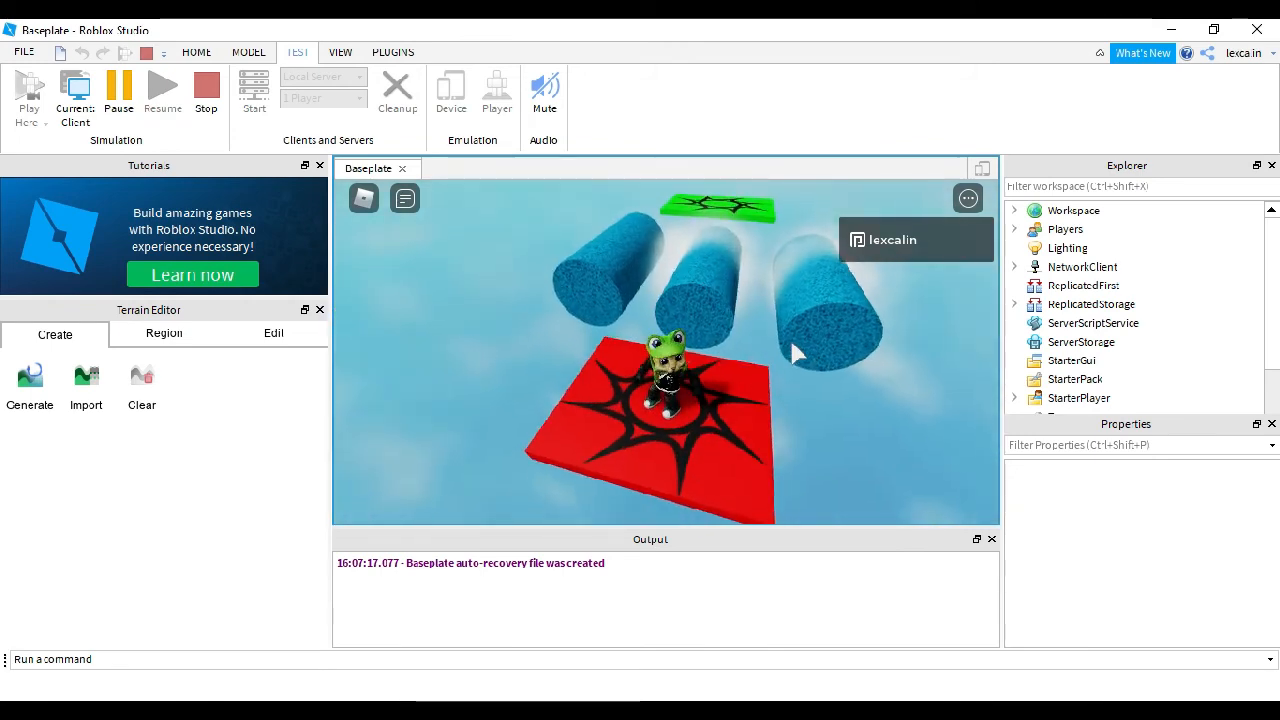
{"action": "key", "text": "space"}
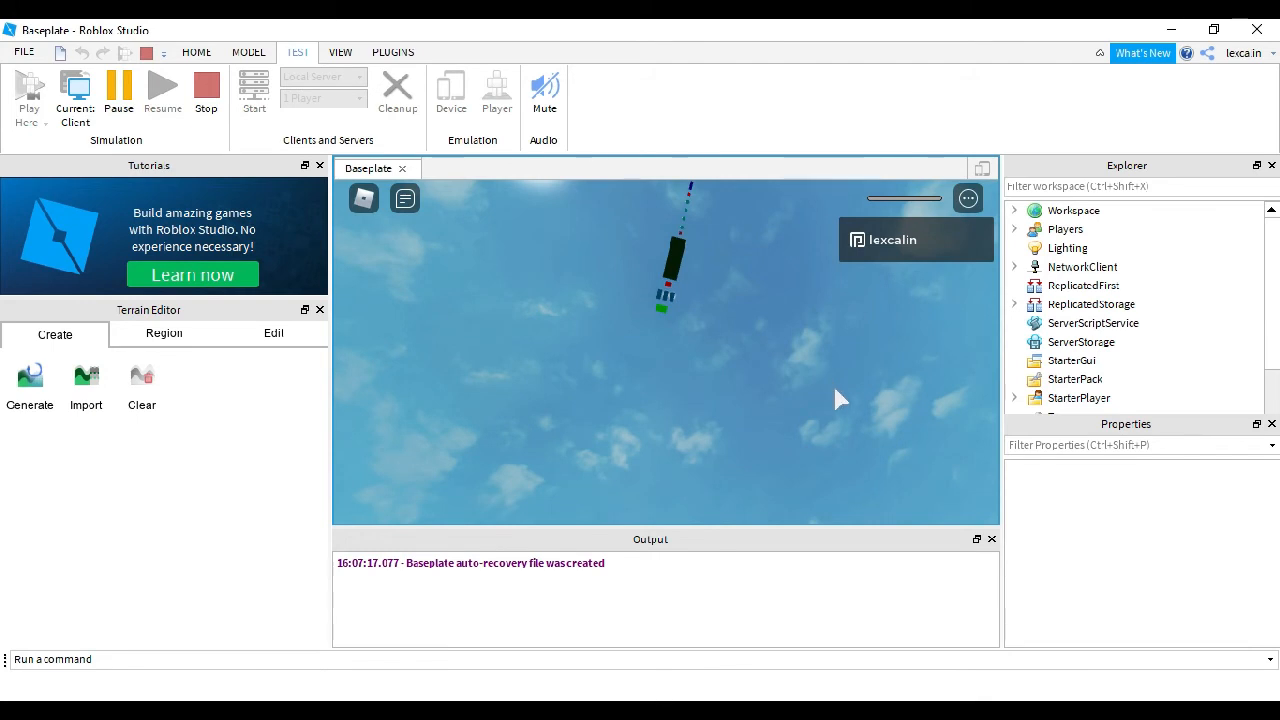
Step: Retry the jump from the red checkpoint toward an outer pebble cylinder, and stop the play test
{"action": "right_click_drag", "start_coordinate": [808, 387], "coordinate": [763, 304]}
{"action": "key", "text": "w"}
{"action": "key", "text": "space"}
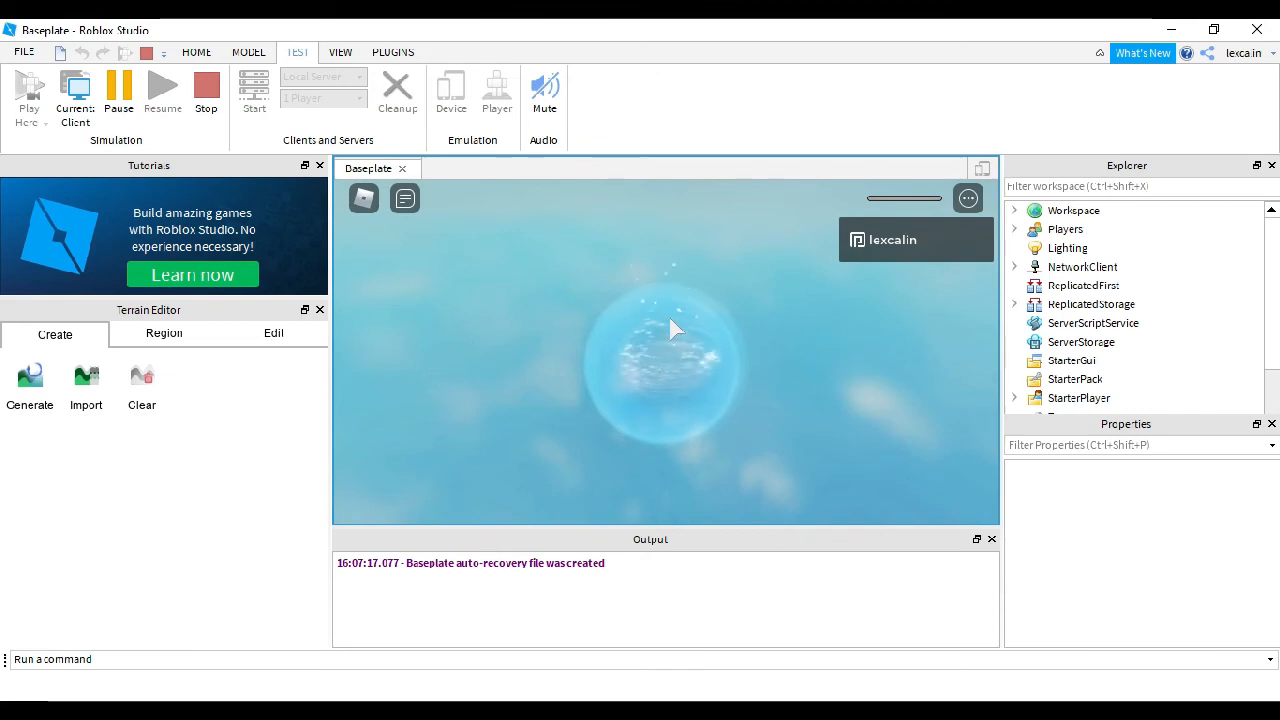
{"action": "right_click_drag", "start_coordinate": [680, 330], "coordinate": [712, 360]}
{"action": "key", "text": "w"}
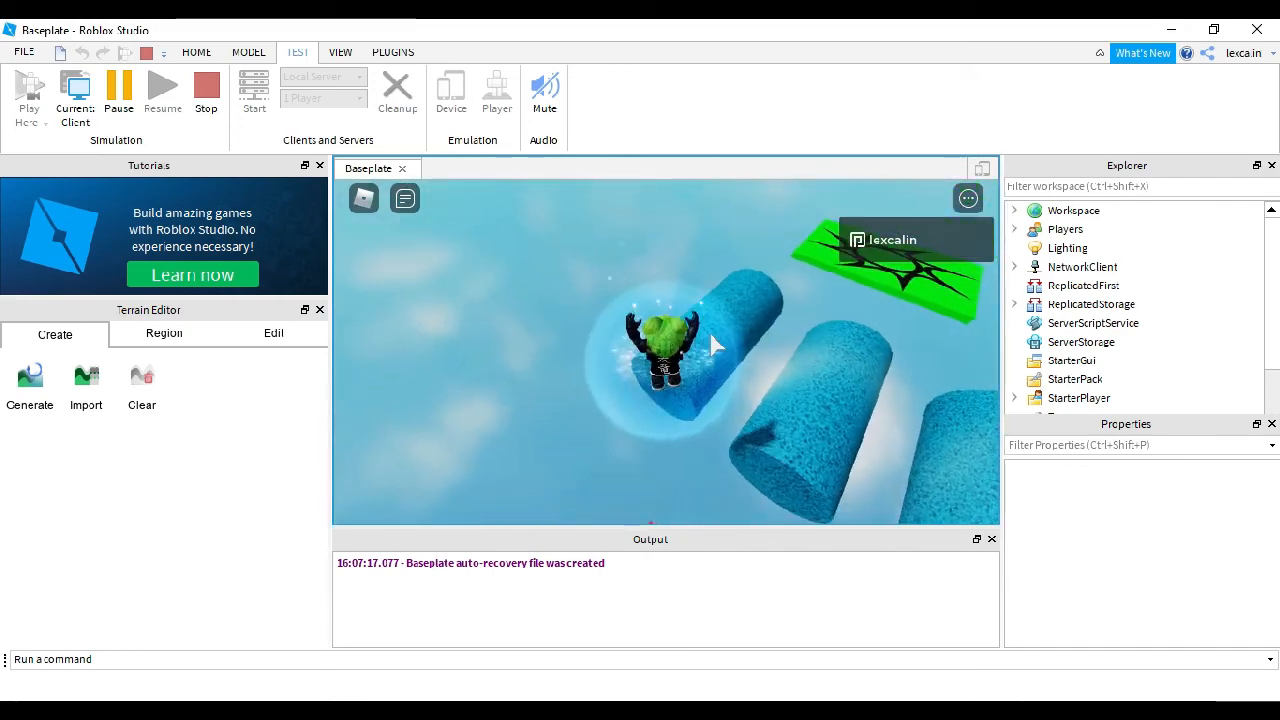
{"action": "left_click", "coordinate": [217, 105]}
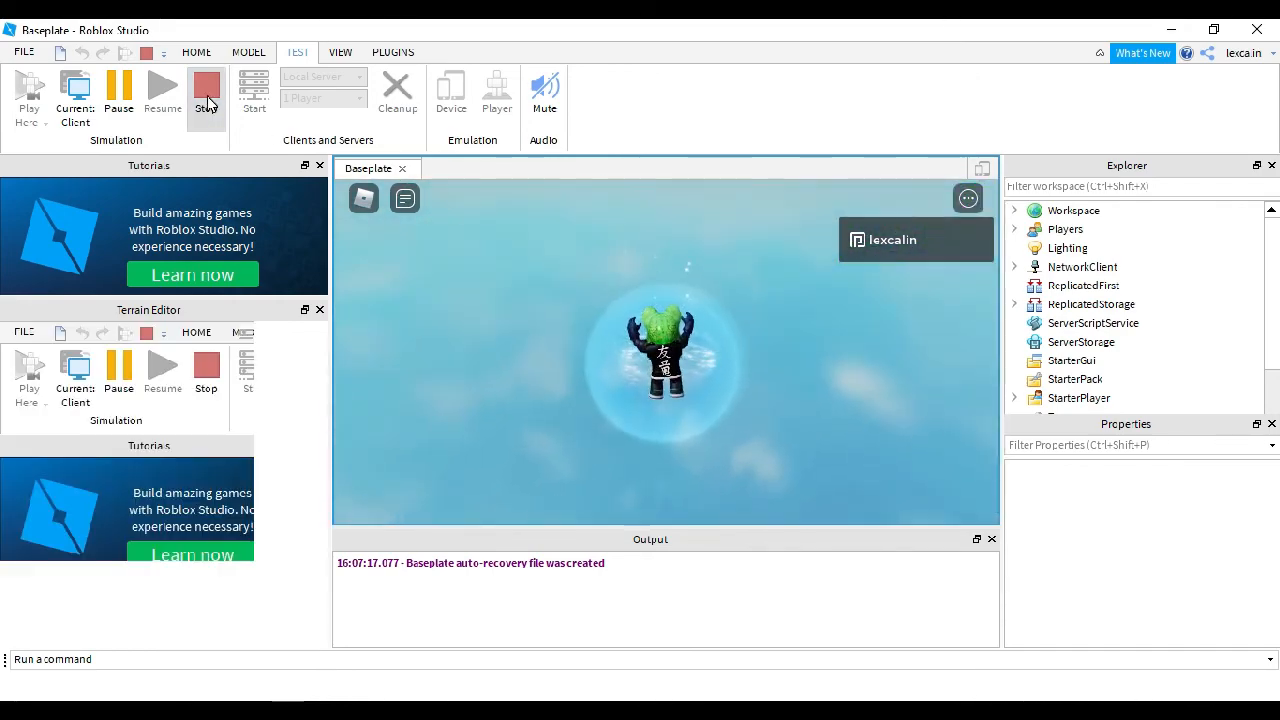
Step: Widen the red checkpoint sideways with the Scale tool so it reaches farther toward the outer cylinders
{"action": "left_click", "coordinate": [590, 345]}
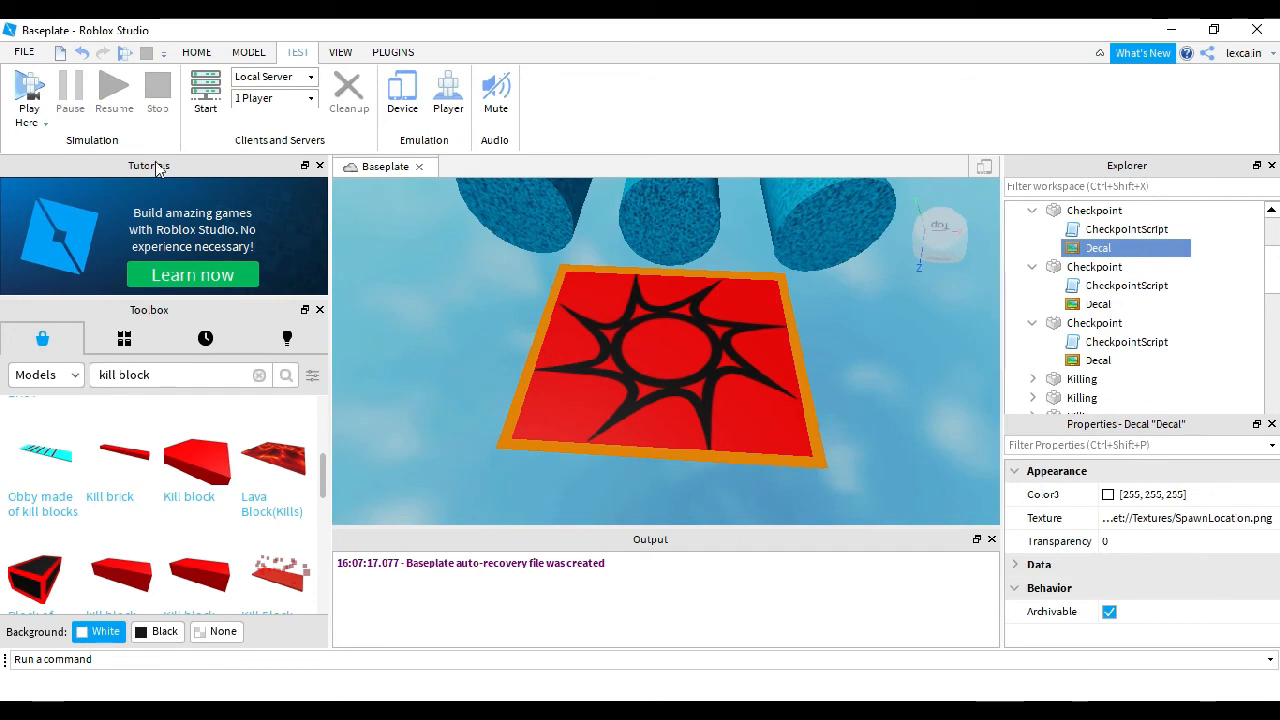
{"action": "left_click", "coordinate": [240, 54]}
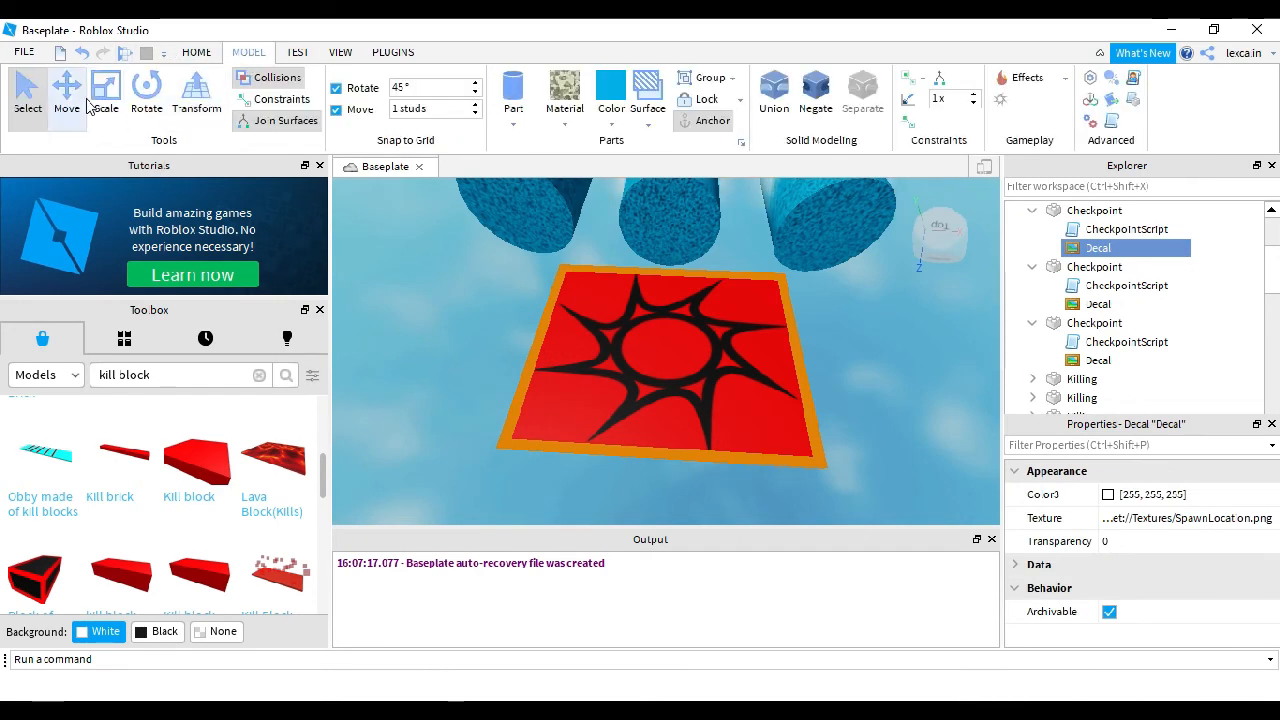
{"action": "left_click", "coordinate": [555, 340]}
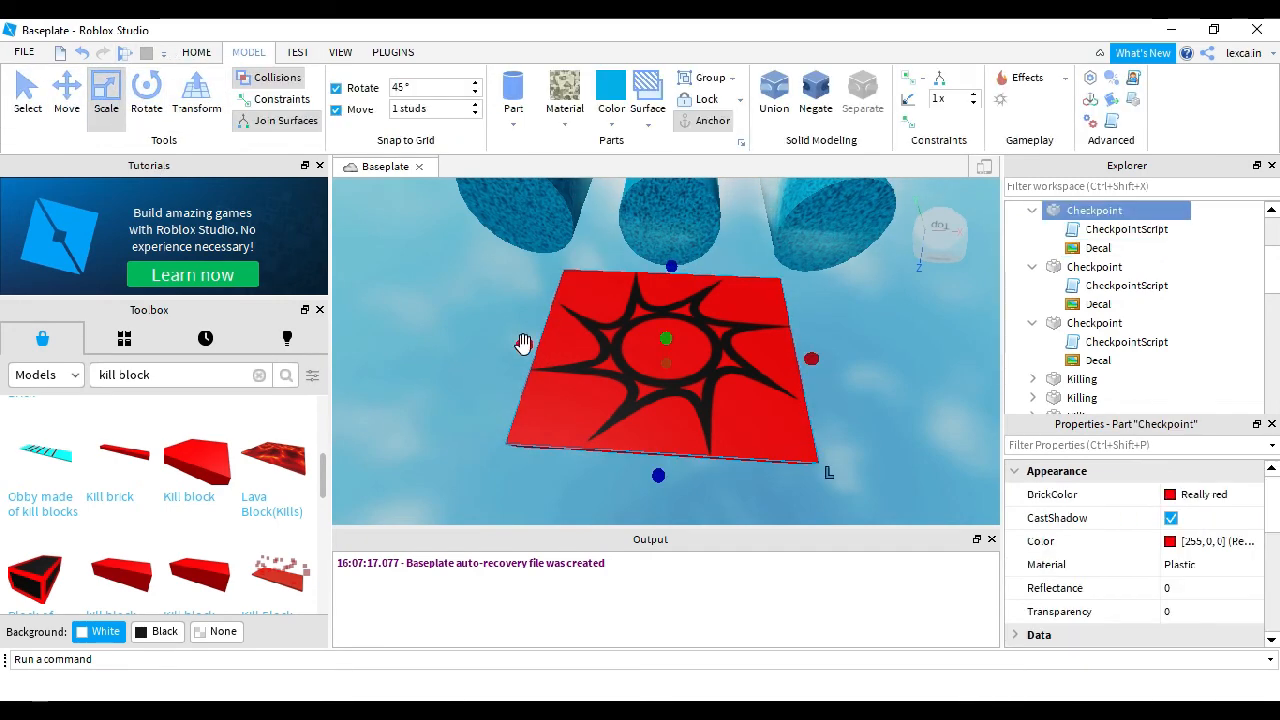
{"action": "left_click_drag", "start_coordinate": [523, 342], "coordinate": [449, 340]}
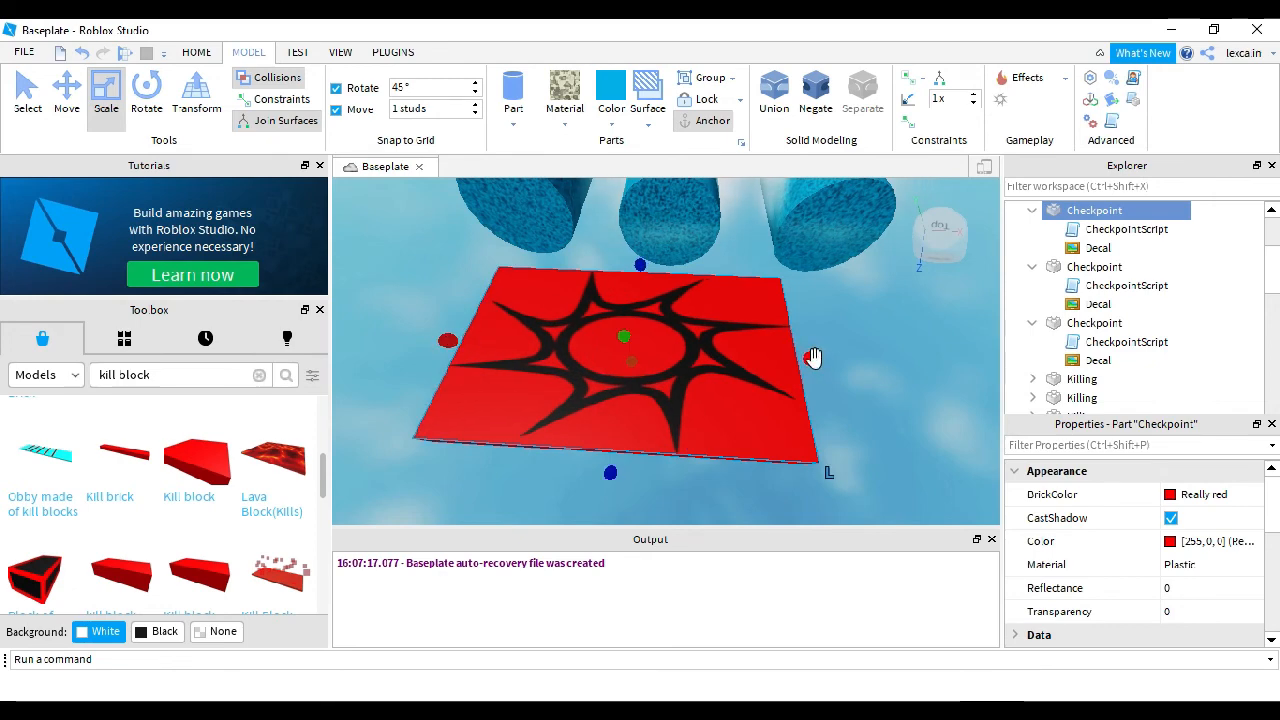
Step: Run a Play Here test from the widened red checkpoint, move the character toward the pebble cylinders, and stop the test
{"action": "scroll", "coordinate": [726, 424], "scroll_direction": "down", "scroll_amount": 5}
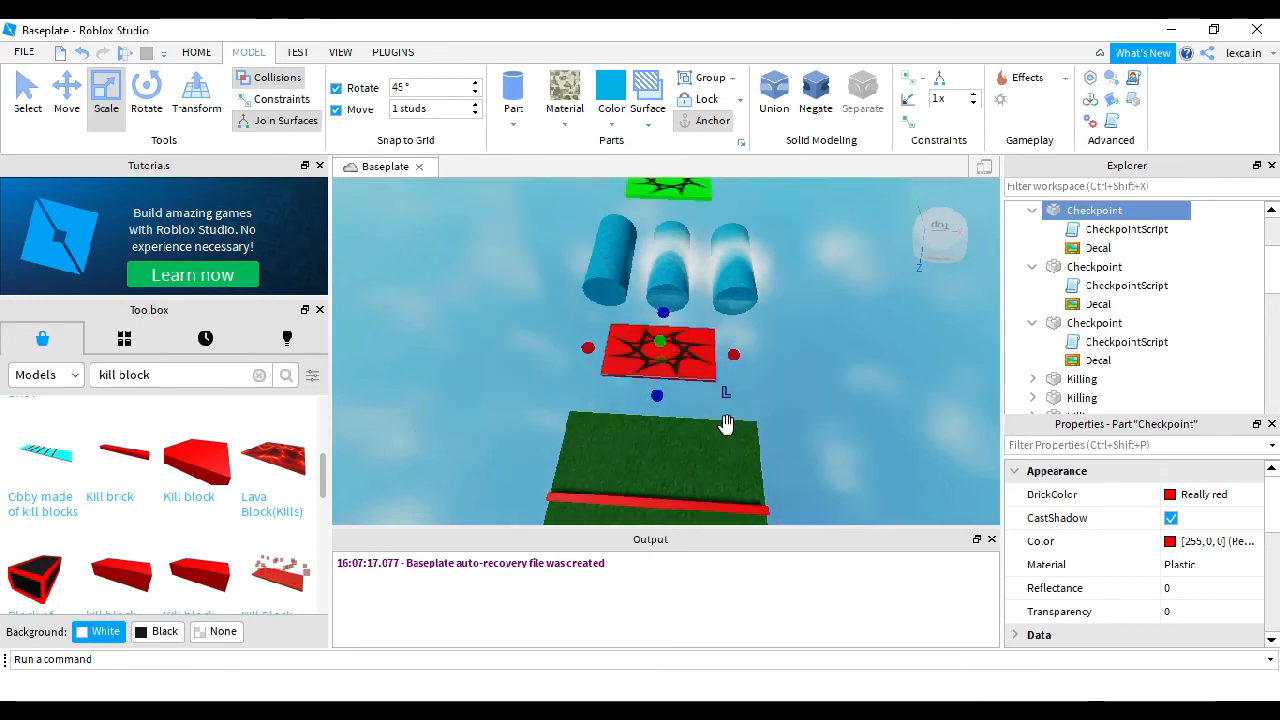
{"action": "right_click_drag", "start_coordinate": [726, 424], "coordinate": [727, 425]}
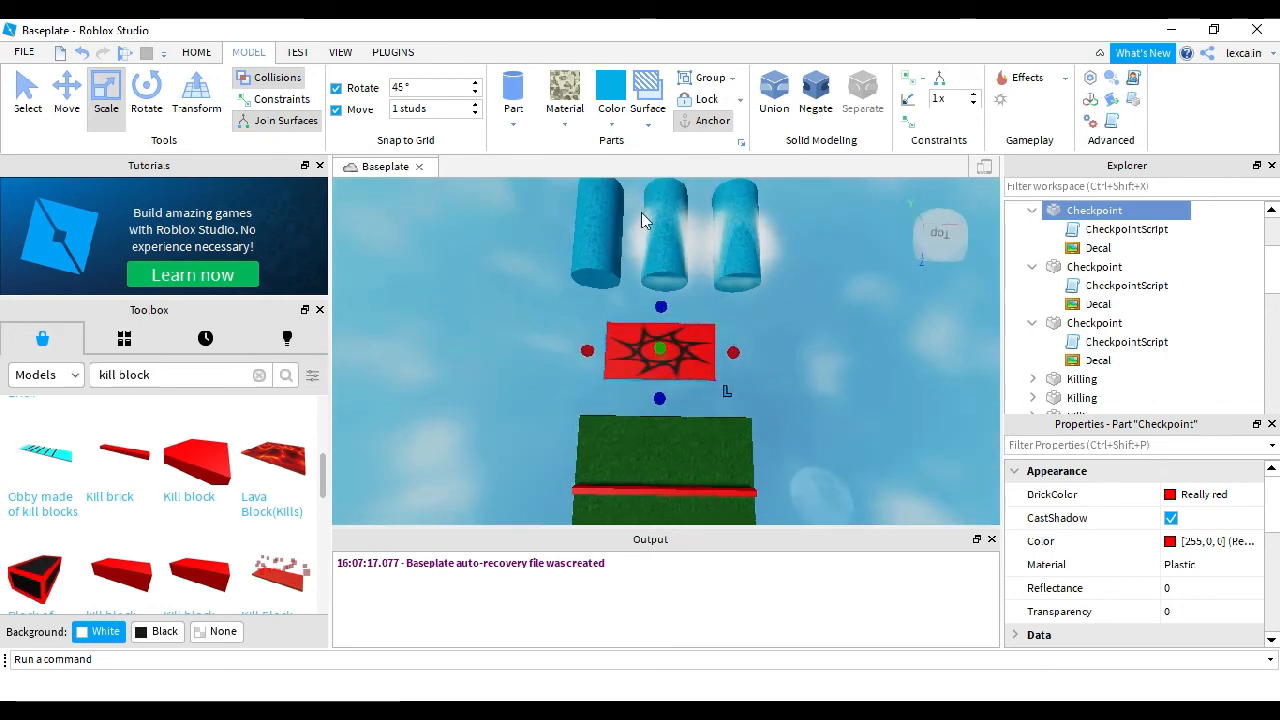
{"action": "scroll", "coordinate": [660, 350], "scroll_direction": "up", "scroll_amount": 3}
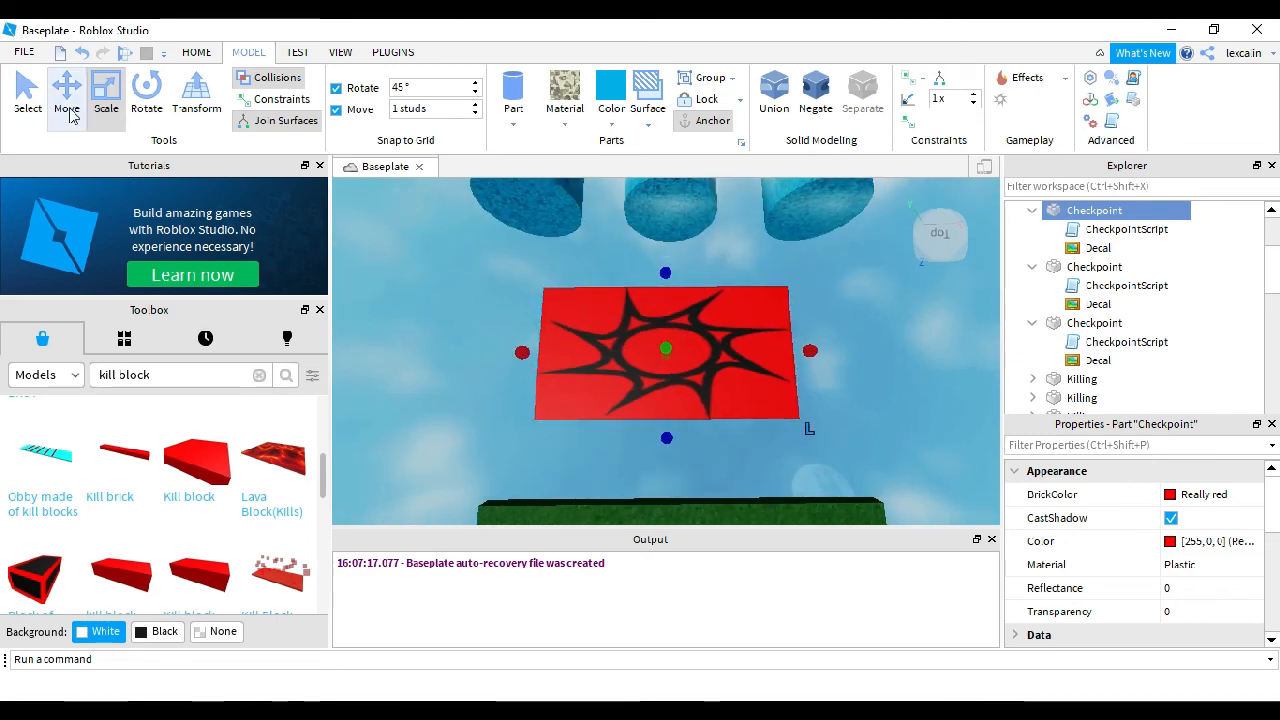
{"action": "left_click", "coordinate": [294, 53]}
{"action": "left_click", "coordinate": [30, 122]}
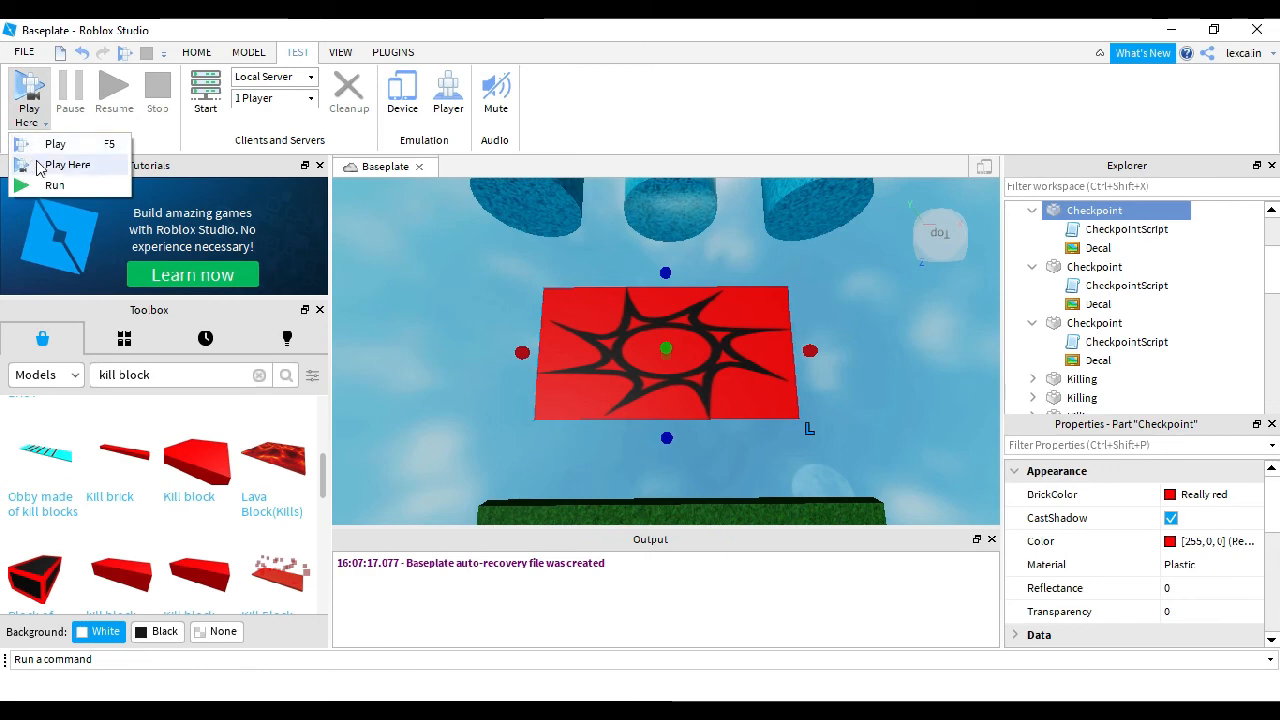
{"action": "left_click", "coordinate": [60, 163]}
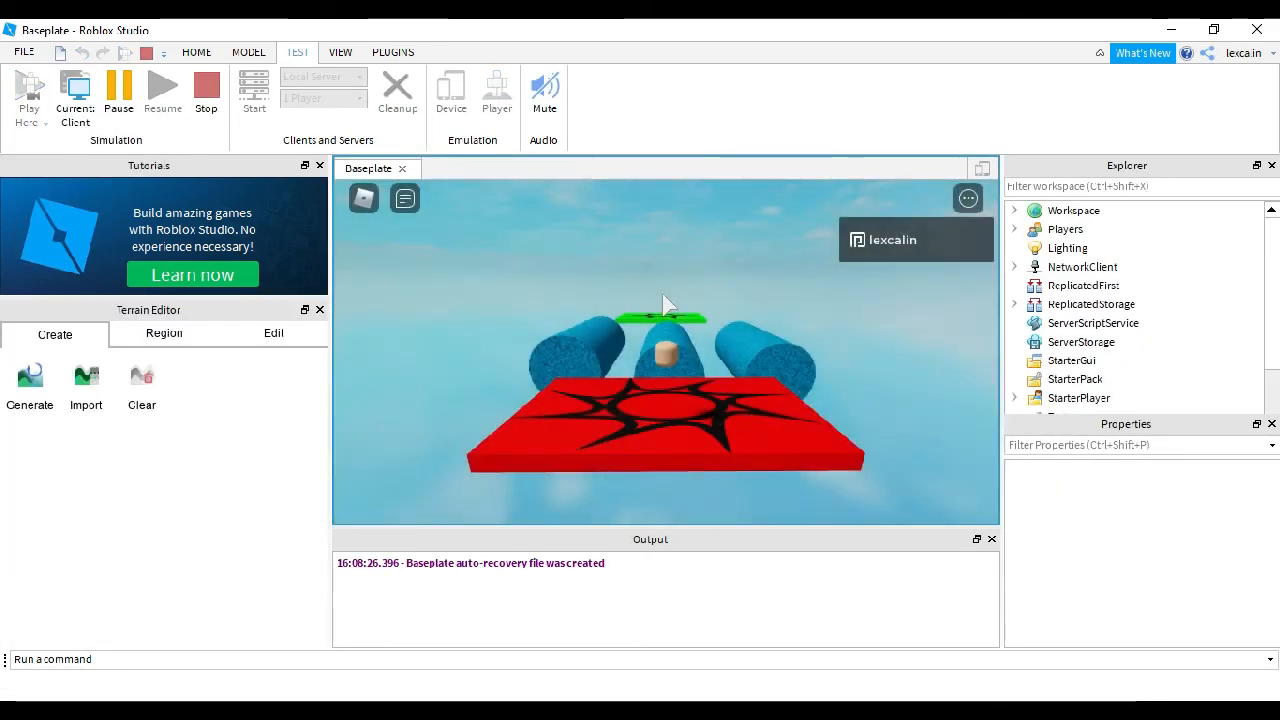
{"action": "right_click_drag", "start_coordinate": [679, 280], "coordinate": [711, 285]}
{"action": "key", "text": "w"}
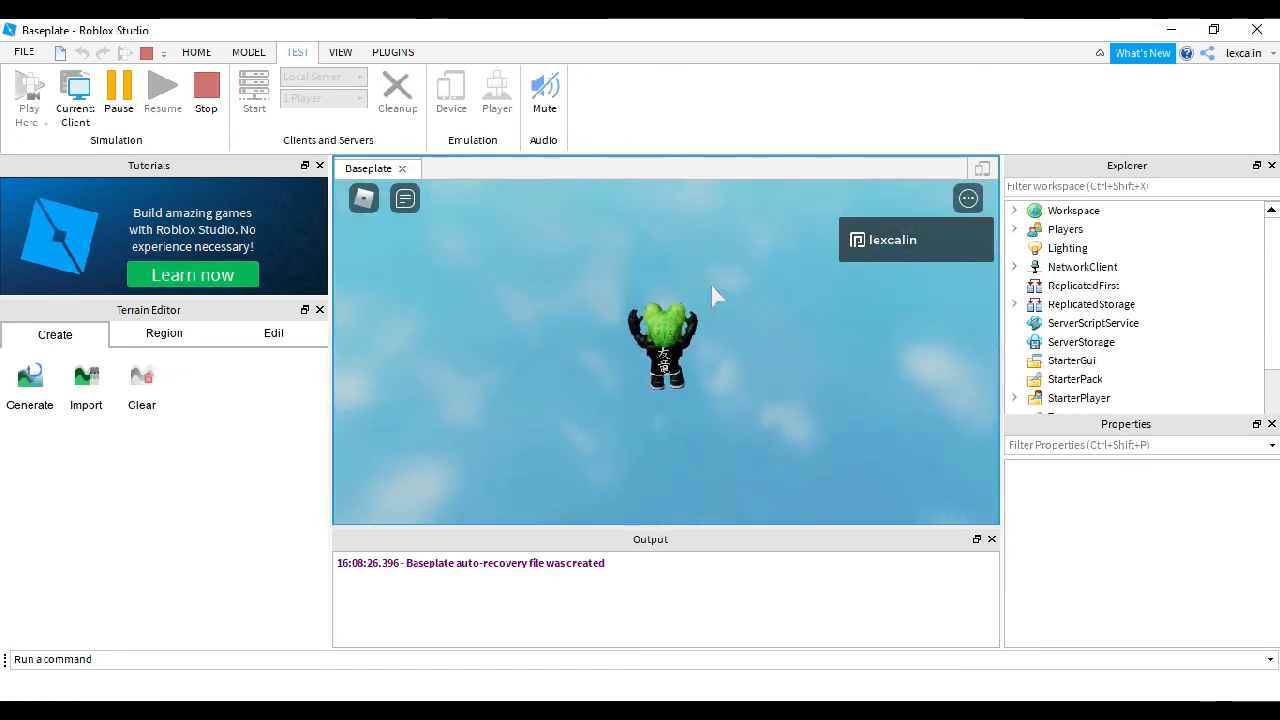
{"action": "left_click", "coordinate": [206, 90]}
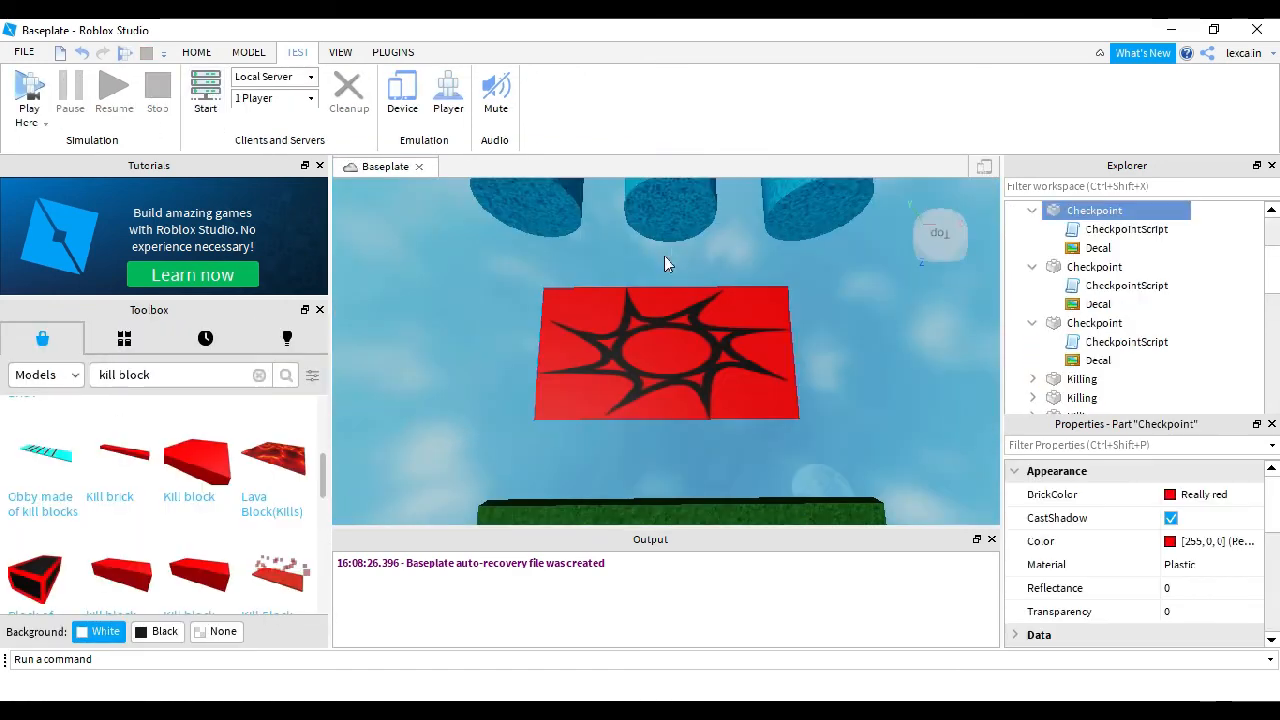
Step: Extend the red checkpoint slightly toward the pebble cylinders with the Scale tool
{"action": "left_click", "coordinate": [663, 332]}
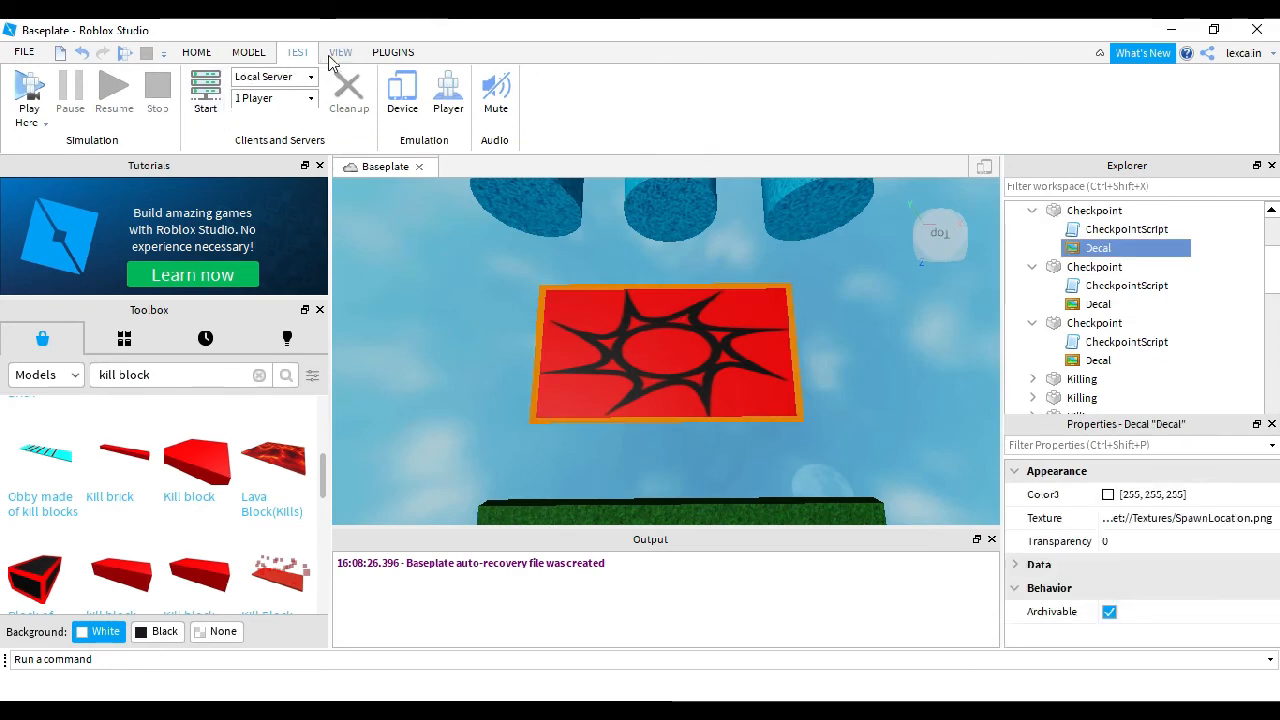
{"action": "left_click", "coordinate": [248, 52]}
{"action": "left_click", "coordinate": [106, 92]}
{"action": "left_click", "coordinate": [675, 303]}
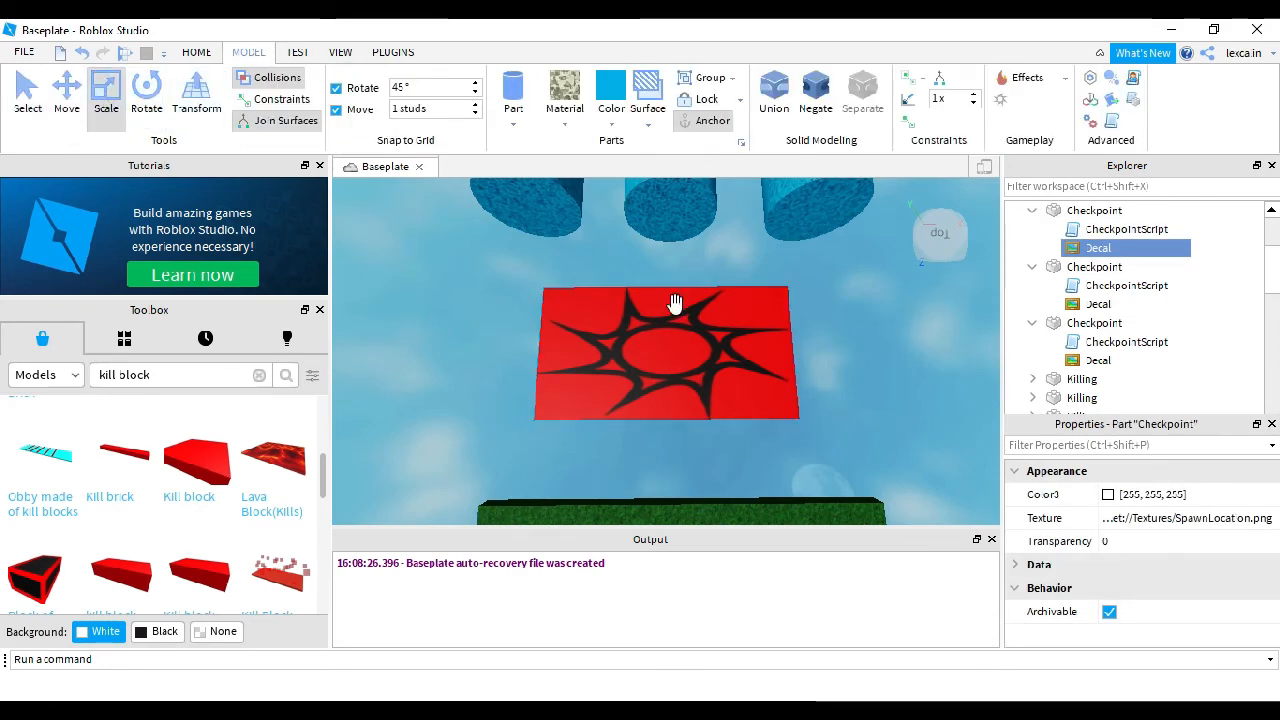
{"action": "left_click_drag", "start_coordinate": [666, 278], "coordinate": [667, 266]}
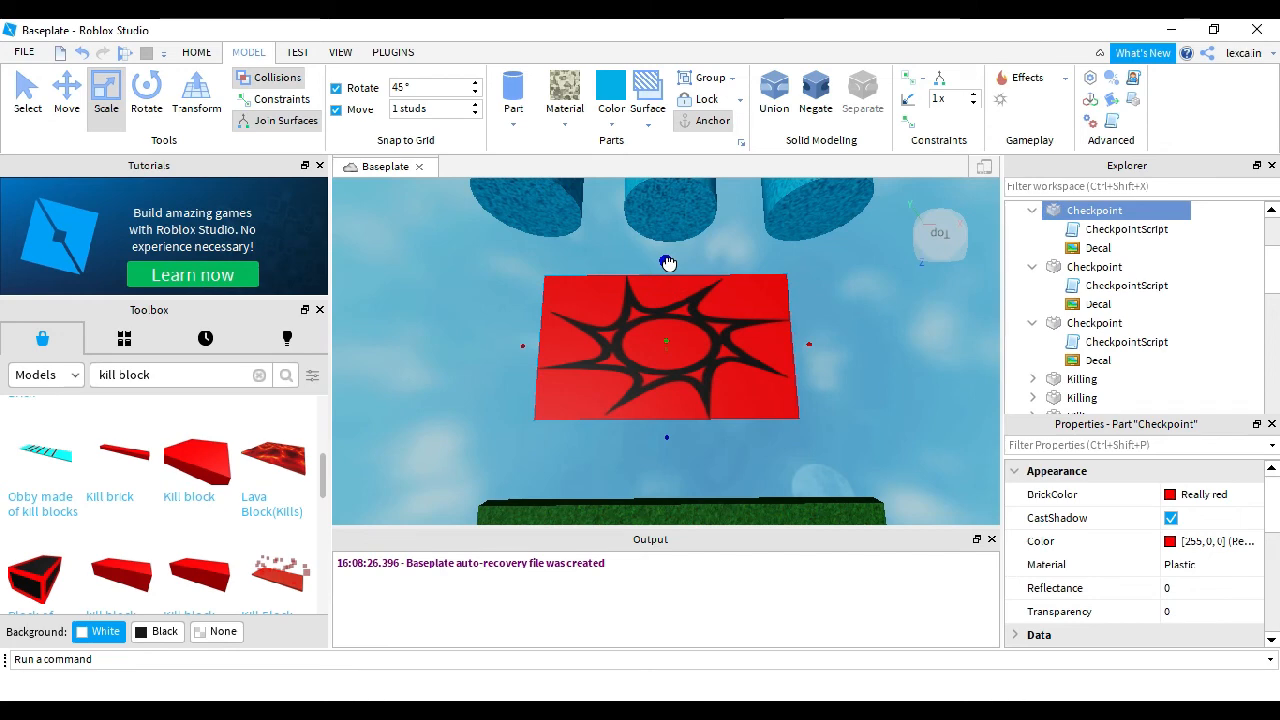
Step: Play test from the red checkpoint, jumping over an outer pebble cylinder to the green checkpoint, and stop the test
{"action": "left_click", "coordinate": [296, 52]}
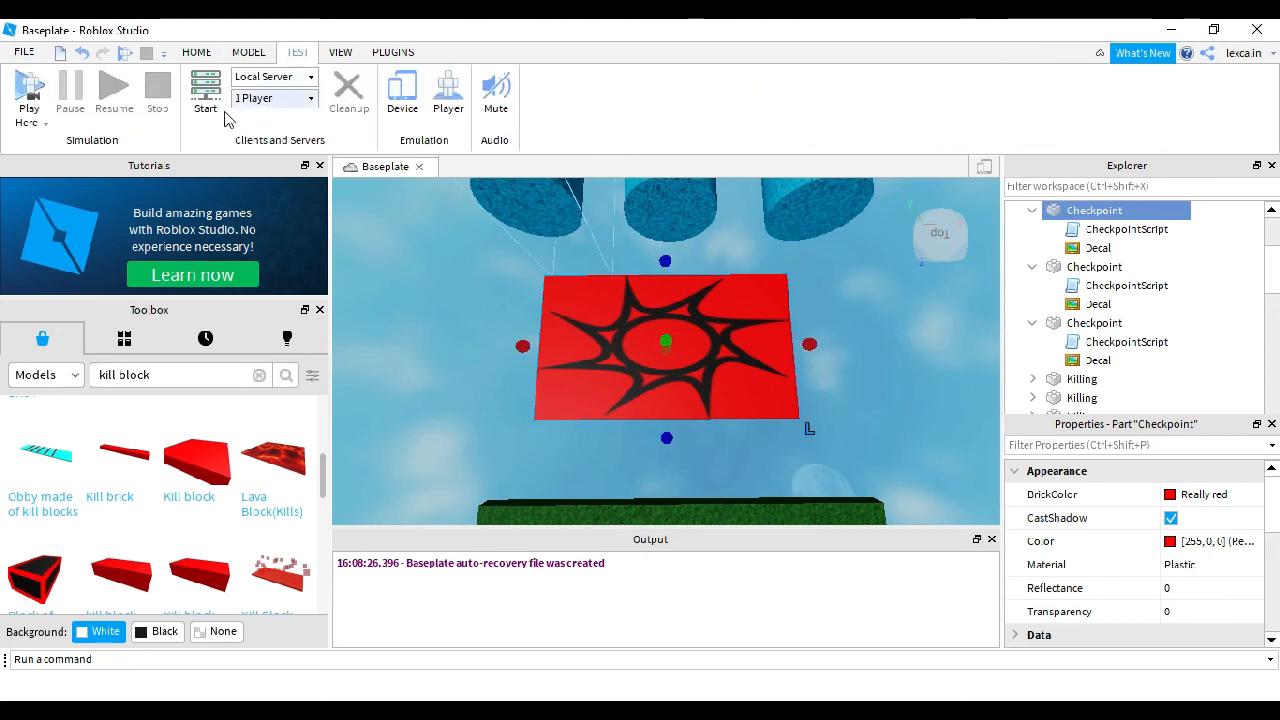
{"action": "left_click", "coordinate": [45, 123]}
{"action": "left_click", "coordinate": [45, 163]}
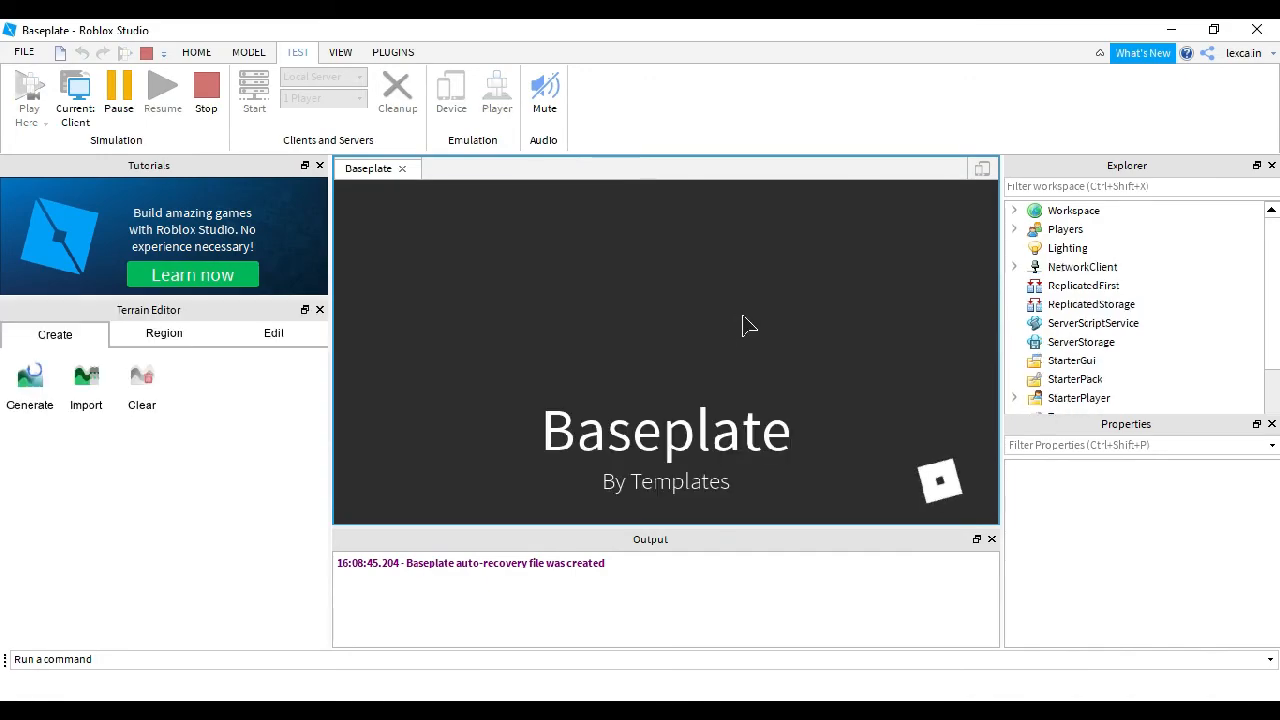
{"action": "key", "text": "w"}
{"action": "key", "text": "space"}
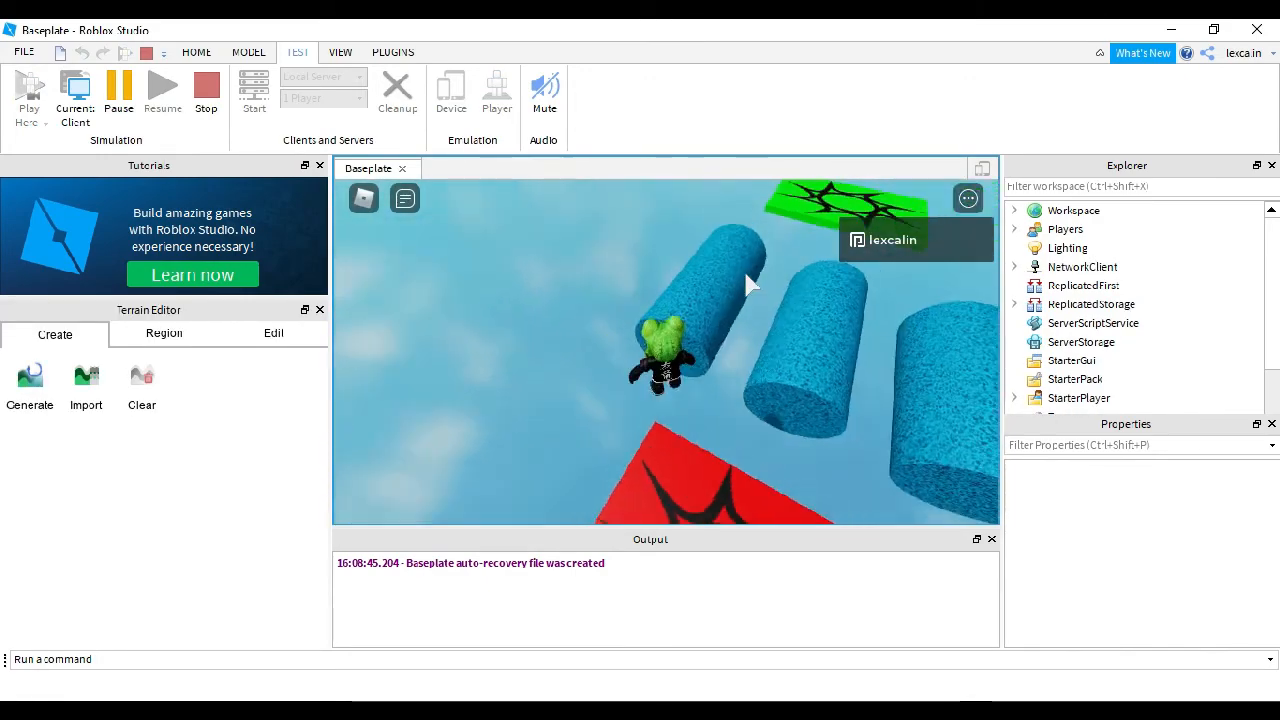
{"action": "key", "text": "space"}
{"action": "key", "text": "w"}
{"action": "key", "text": "space"}
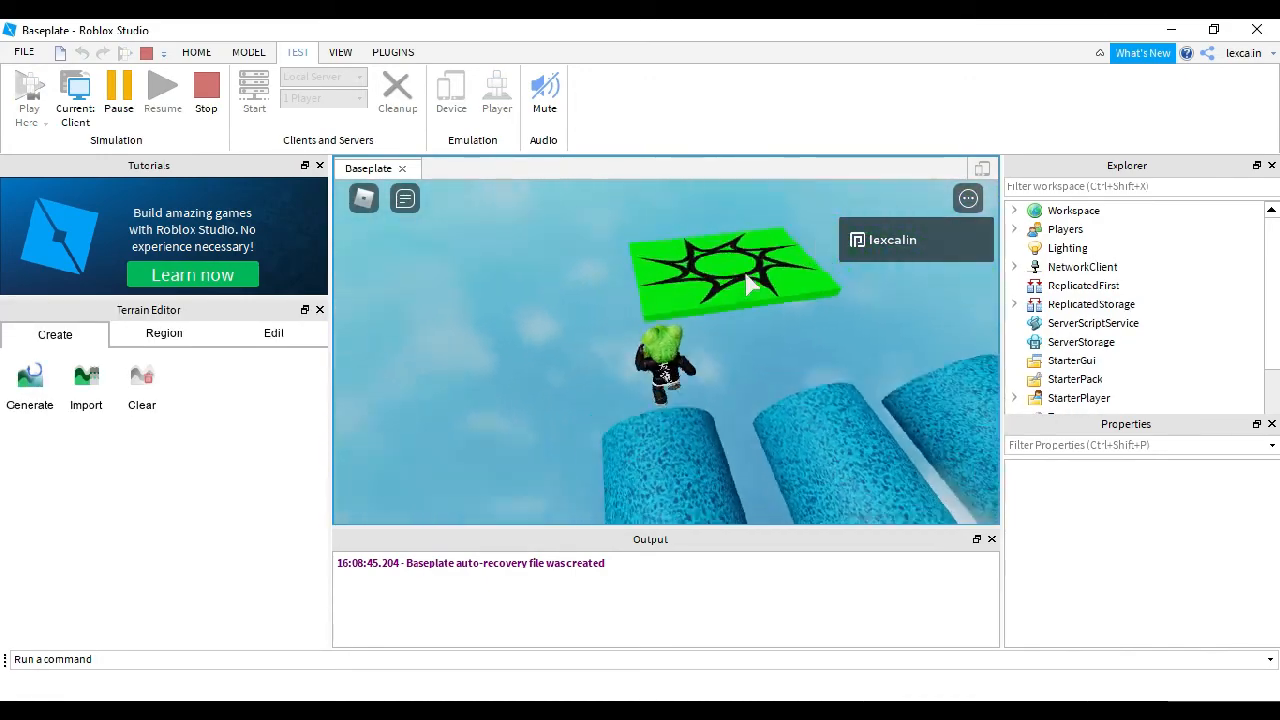
{"action": "right_click_drag", "start_coordinate": [746, 275], "coordinate": [746, 275]}
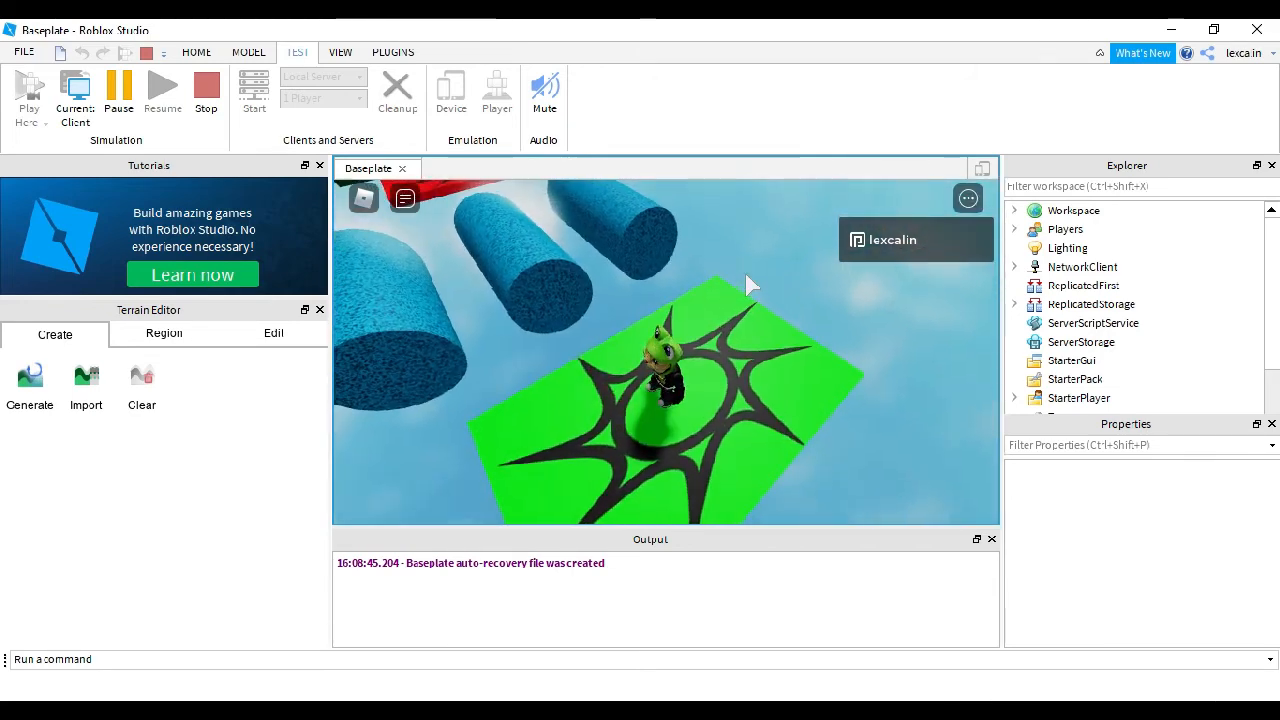
{"action": "left_click", "coordinate": [217, 106]}
Step: Shift the green checkpoint slightly along the obby's path with the Move tool to adjust its gap from the cylinders
{"action": "scroll", "coordinate": [666, 286], "scroll_direction": "up", "scroll_amount": 10}
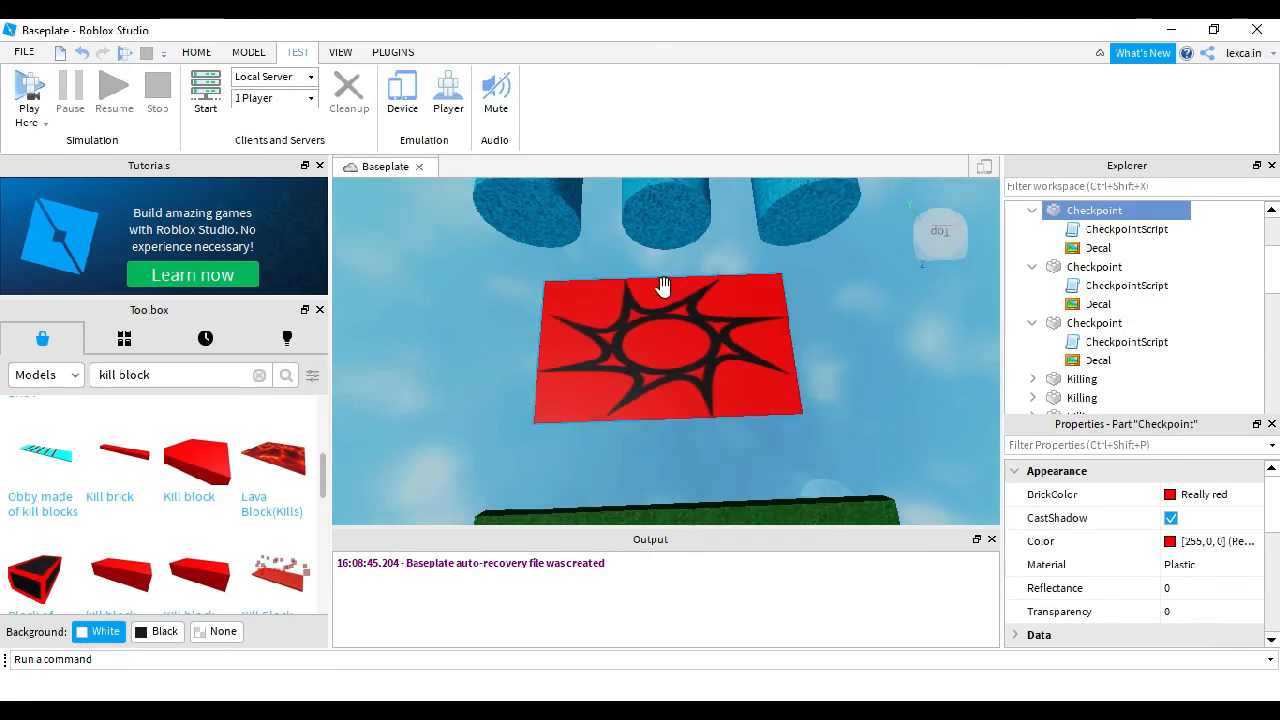
{"action": "scroll", "coordinate": [664, 290], "scroll_direction": "up", "scroll_amount": 5}
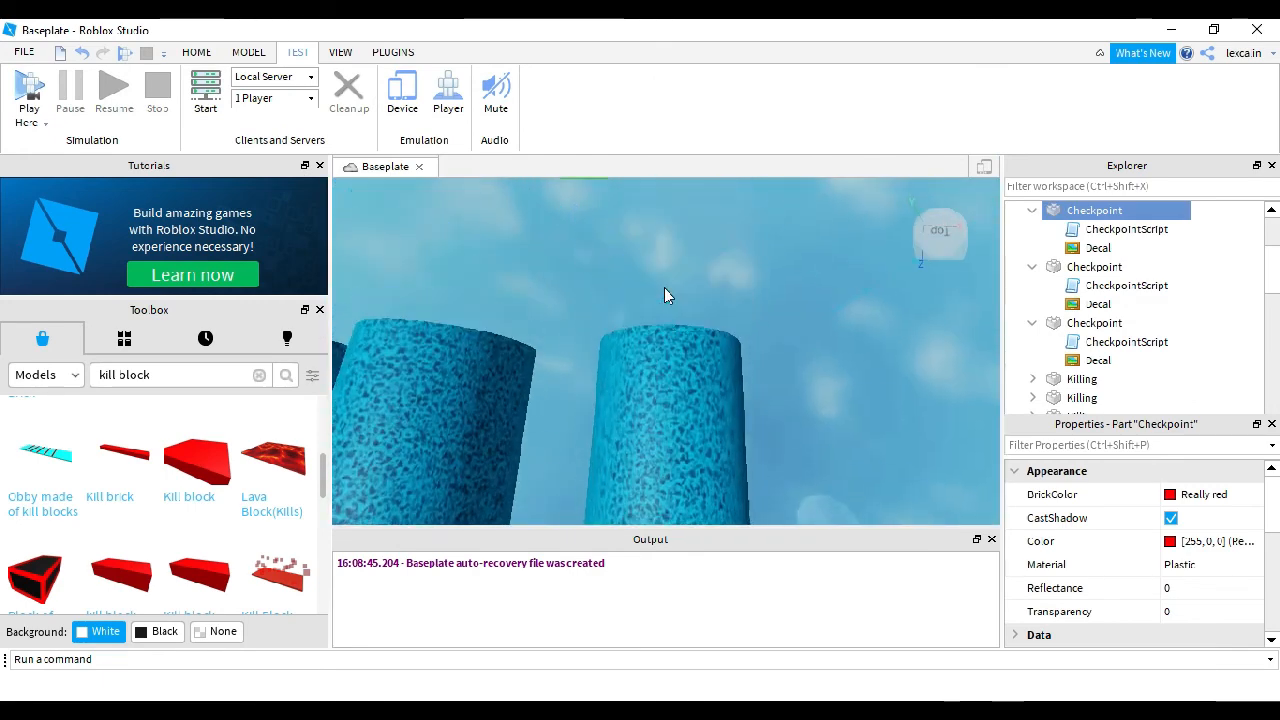
{"action": "left_click", "coordinate": [613, 336]}
{"action": "left_click", "coordinate": [613, 336]}
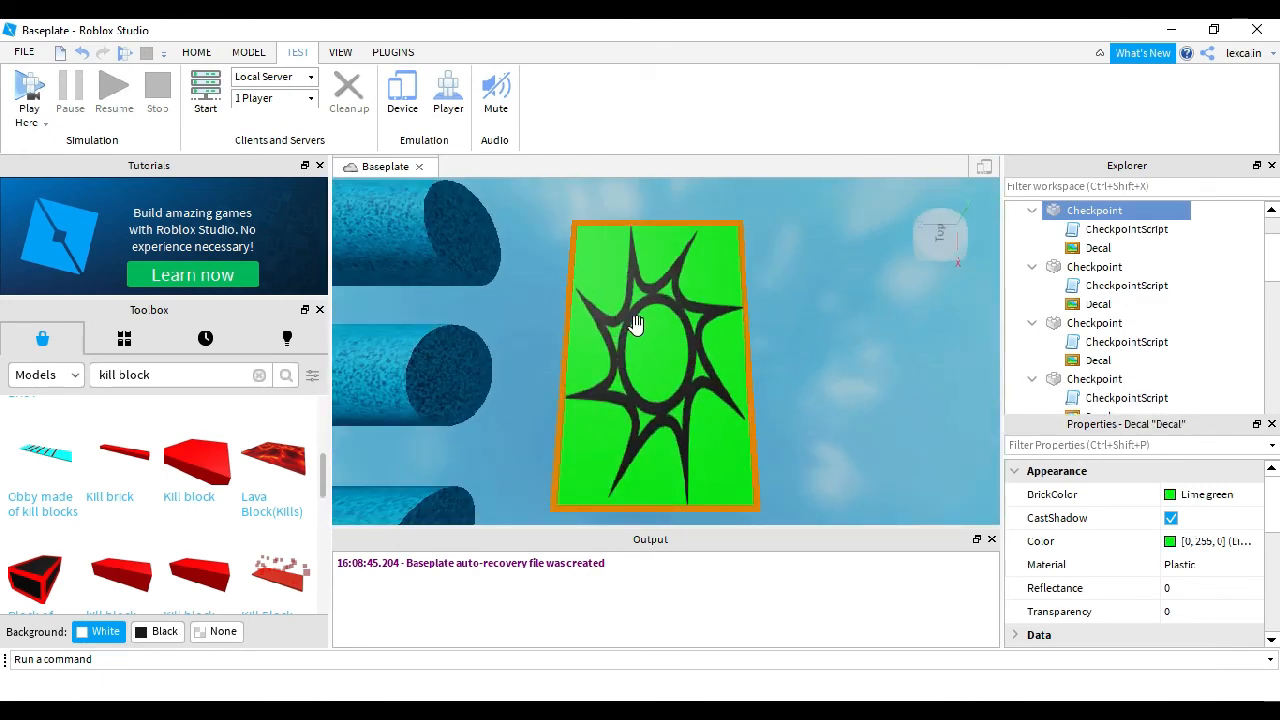
{"action": "left_click", "coordinate": [248, 52]}
{"action": "left_click", "coordinate": [66, 95]}
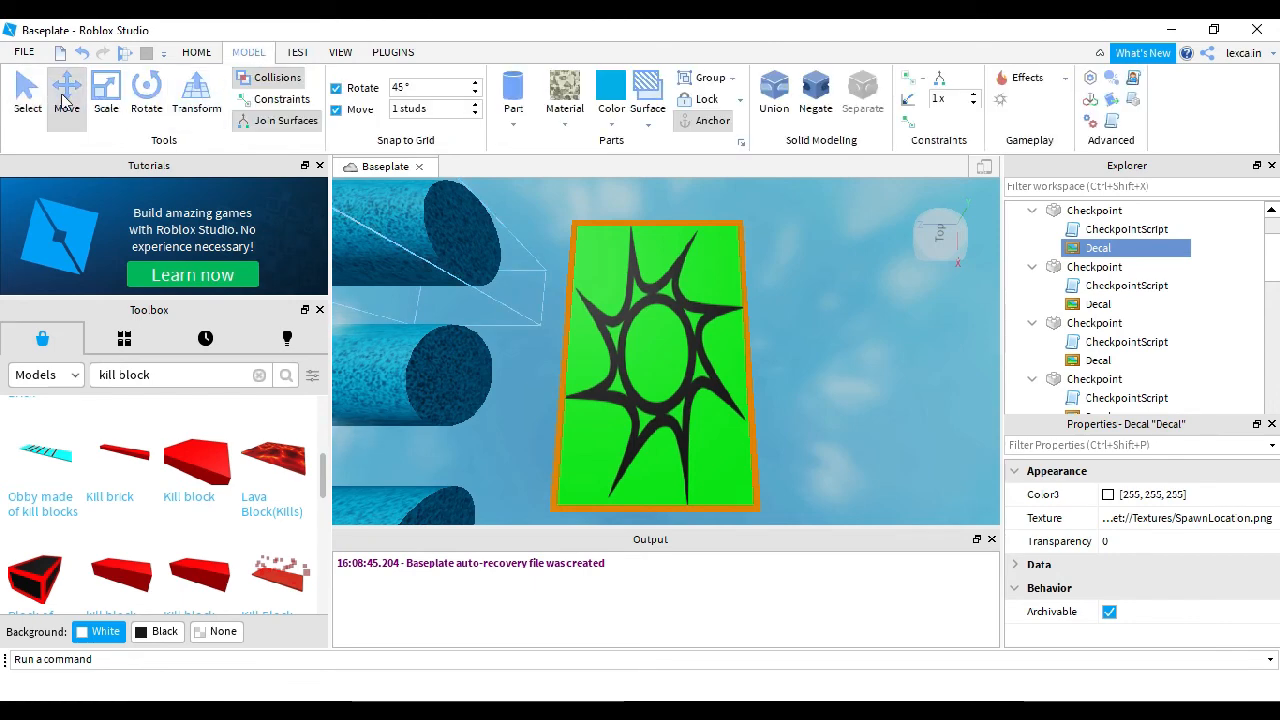
{"action": "left_click", "coordinate": [590, 348]}
{"action": "left_click_drag", "start_coordinate": [530, 354], "coordinate": [508, 354]}
Step: Look over the obby's last section from several angles, checking the spacing of the red checkpoint, cylinders and green checkpoint
{"action": "key", "text": "a"}
{"action": "scroll", "coordinate": [625, 438], "scroll_direction": "down", "scroll_amount": 3}
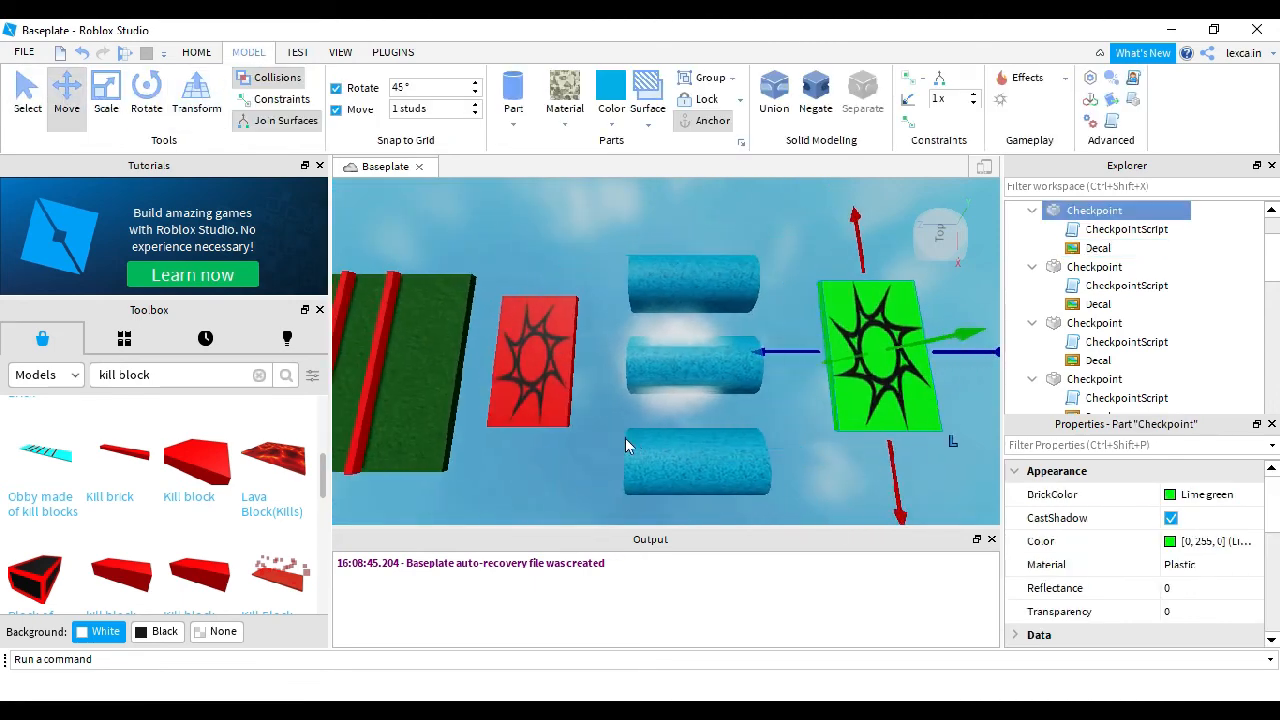
{"action": "right_click_drag", "start_coordinate": [625, 438], "coordinate": [625, 438]}
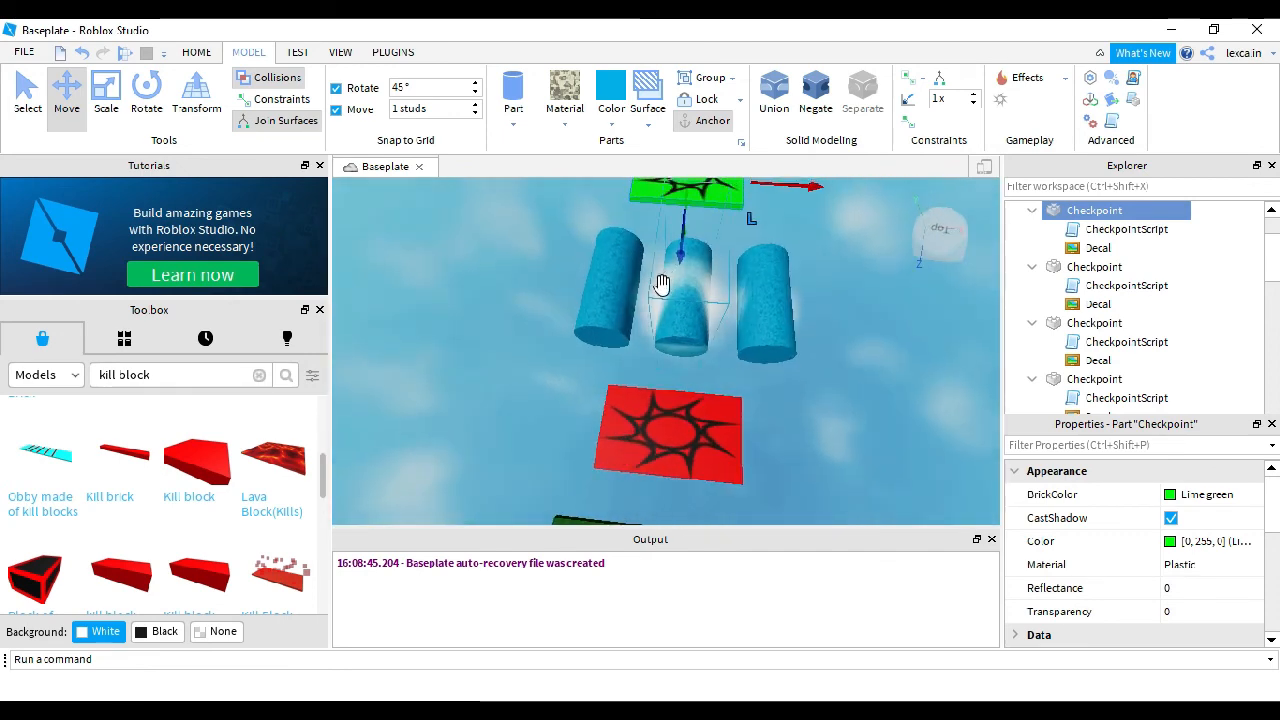
{"action": "key", "text": "a"}
{"action": "right_click_drag", "start_coordinate": [819, 345], "coordinate": [819, 345]}
{"action": "key", "text": "d"}
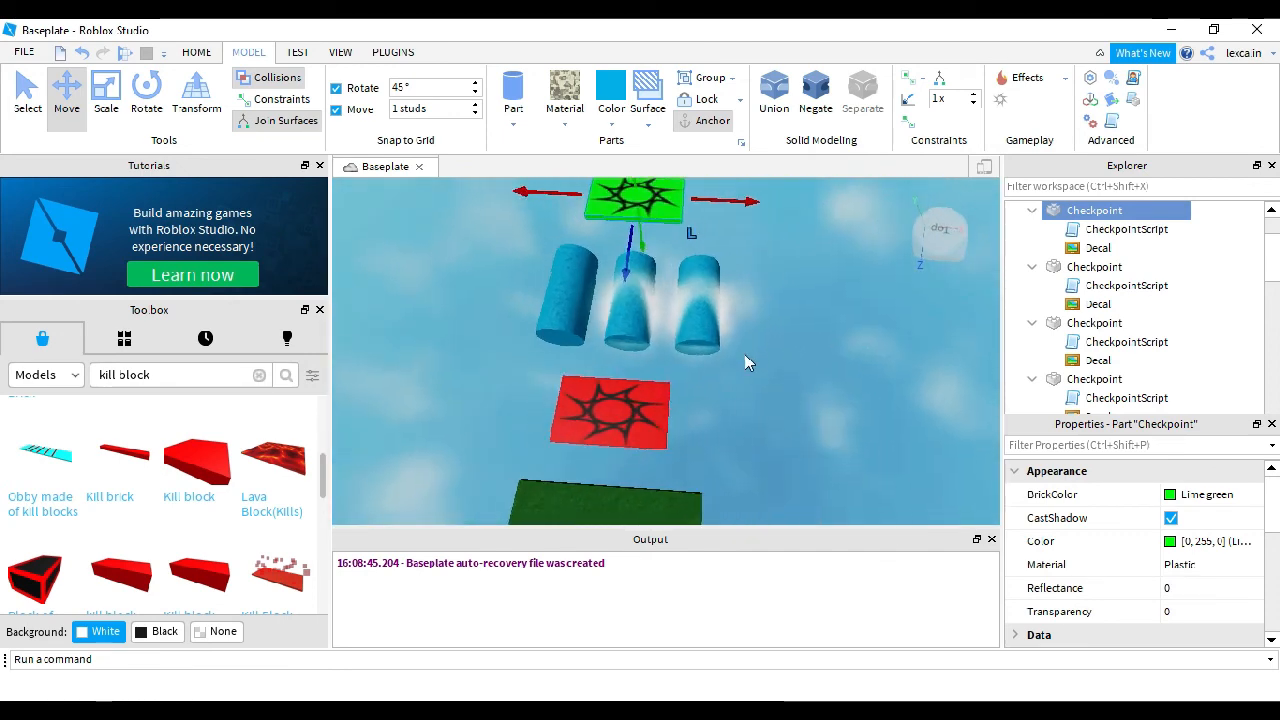
{"action": "key", "text": "s"}
{"action": "key", "text": "w"}
{"action": "right_click_drag", "start_coordinate": [749, 363], "coordinate": [687, 381]}
{"action": "key", "text": "s"}
{"action": "key", "text": "w"}
{"action": "key", "text": "s"}
{"action": "key", "text": "a"}
{"action": "key", "text": "a"}
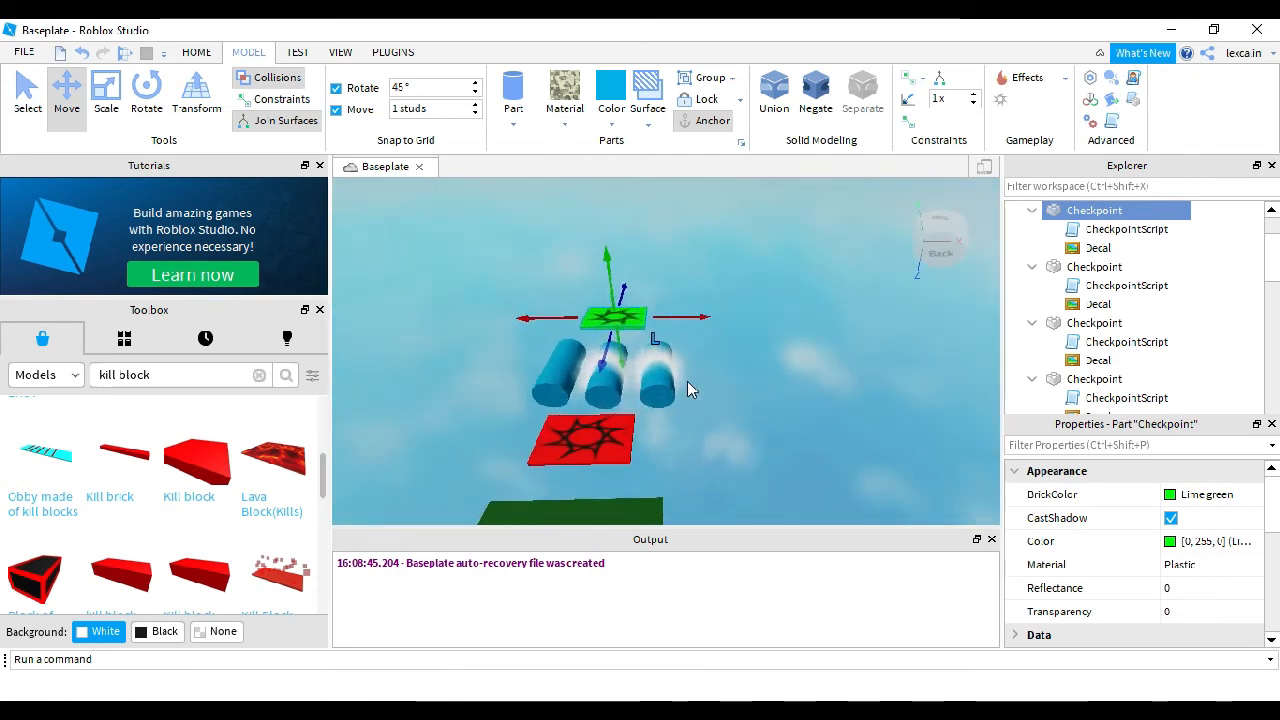
{"action": "key", "text": "w"}
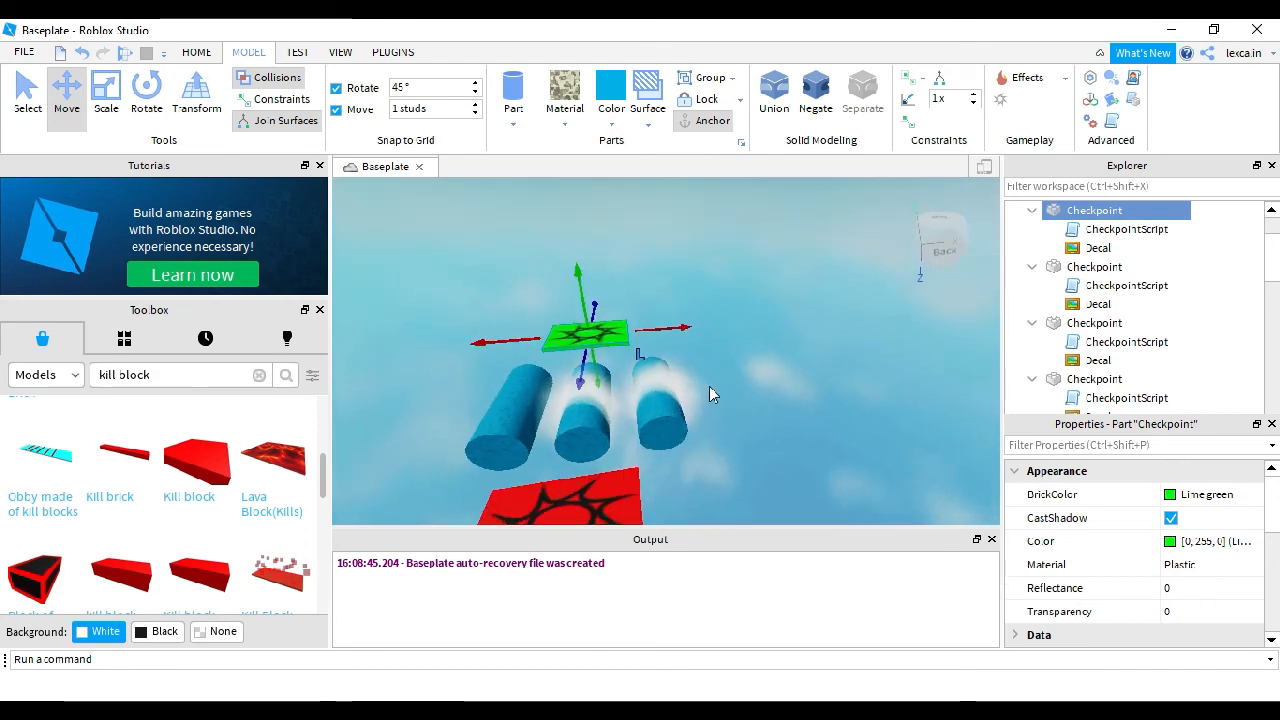
Step: Start saving the place to Roblox under a new entry, choosing to create a new game instead of updating an existing one
{"action": "left_click", "coordinate": [33, 56]}
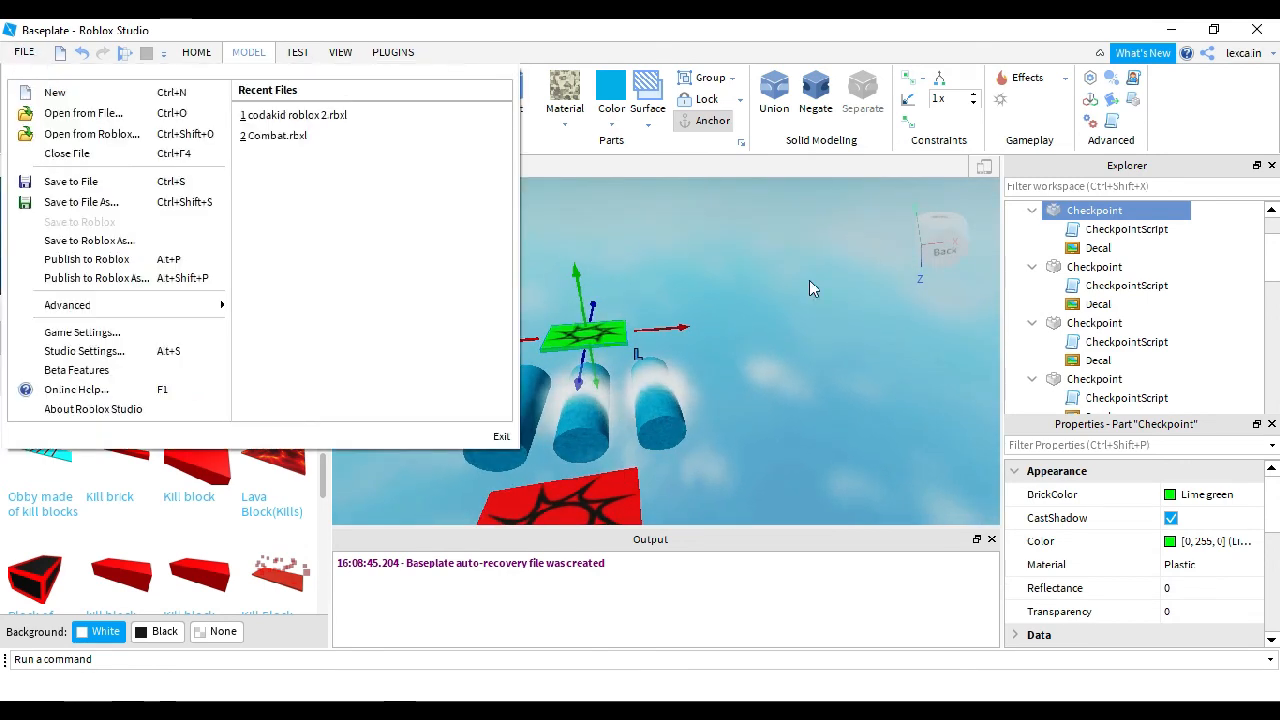
{"action": "left_click", "coordinate": [724, 340]}
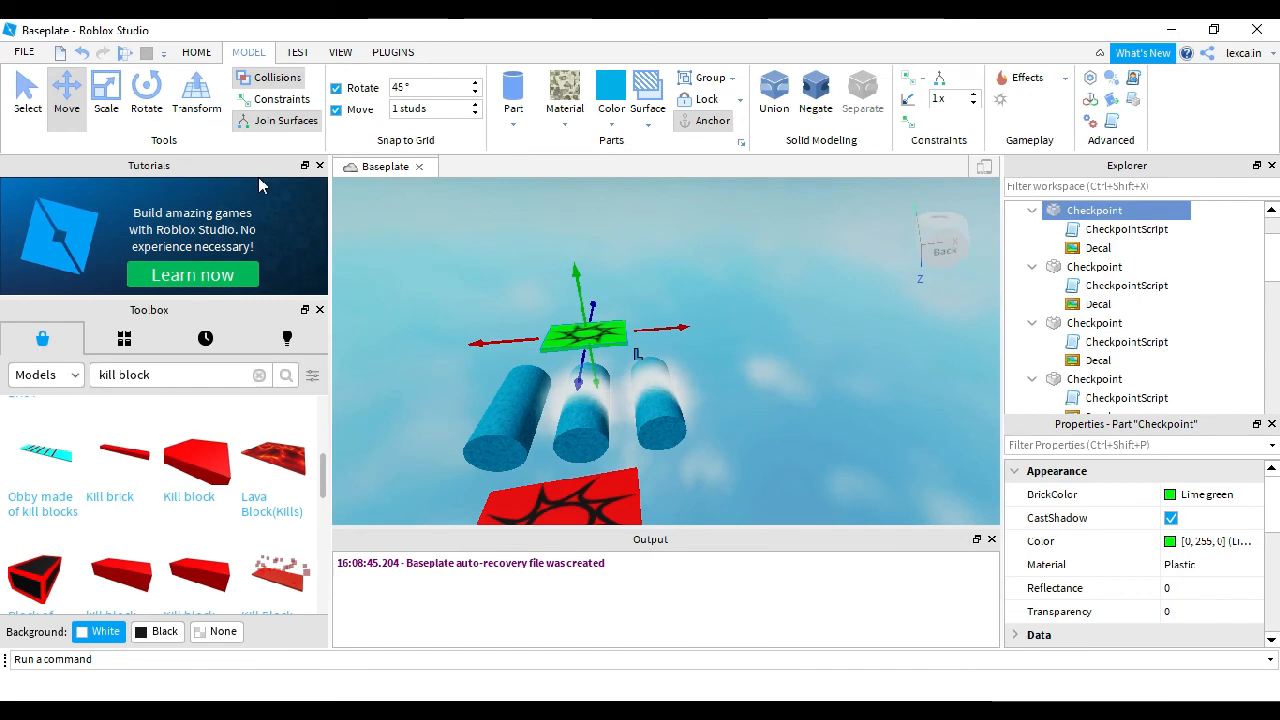
{"action": "left_click", "coordinate": [24, 52]}
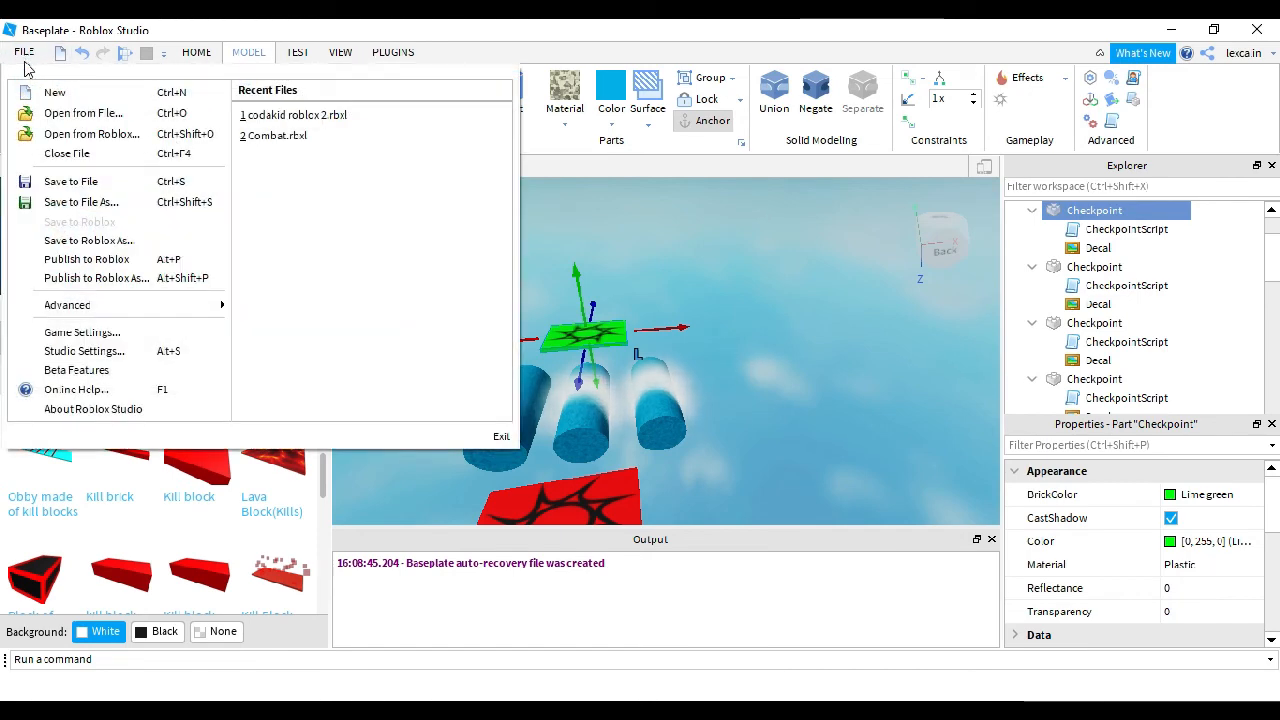
{"action": "left_click", "coordinate": [87, 243]}
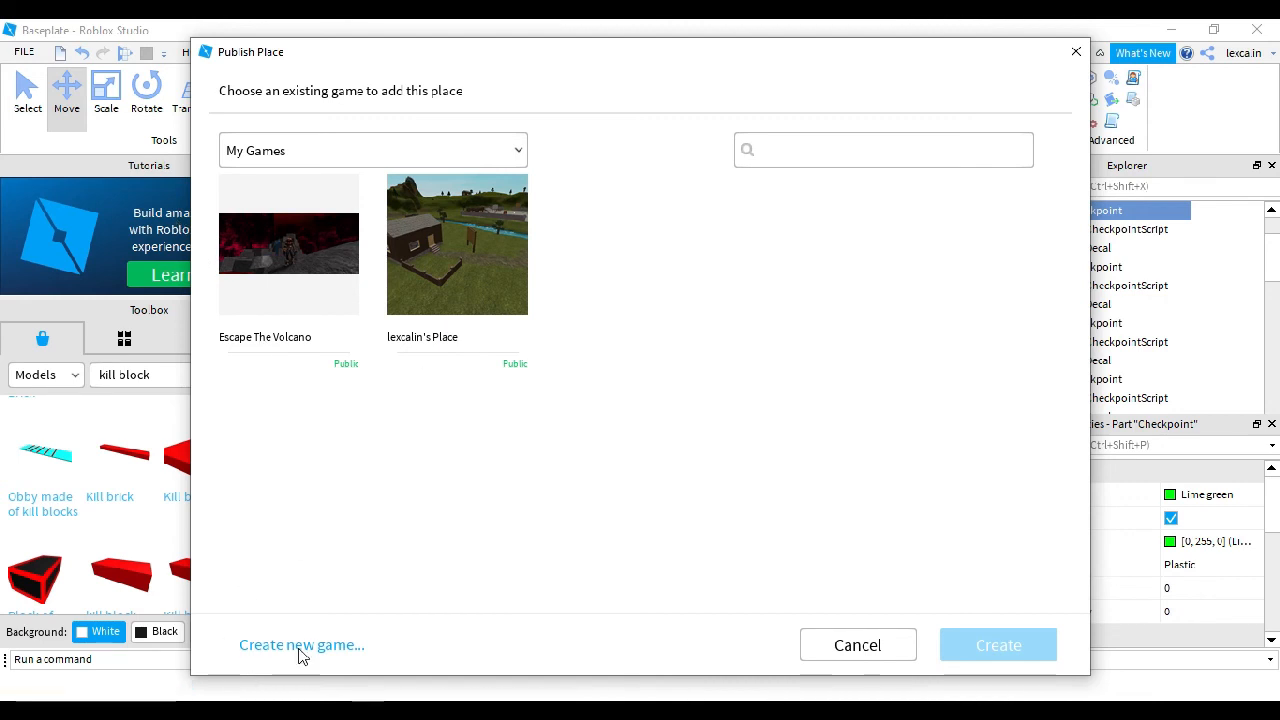
{"action": "left_click", "coordinate": [301, 645]}
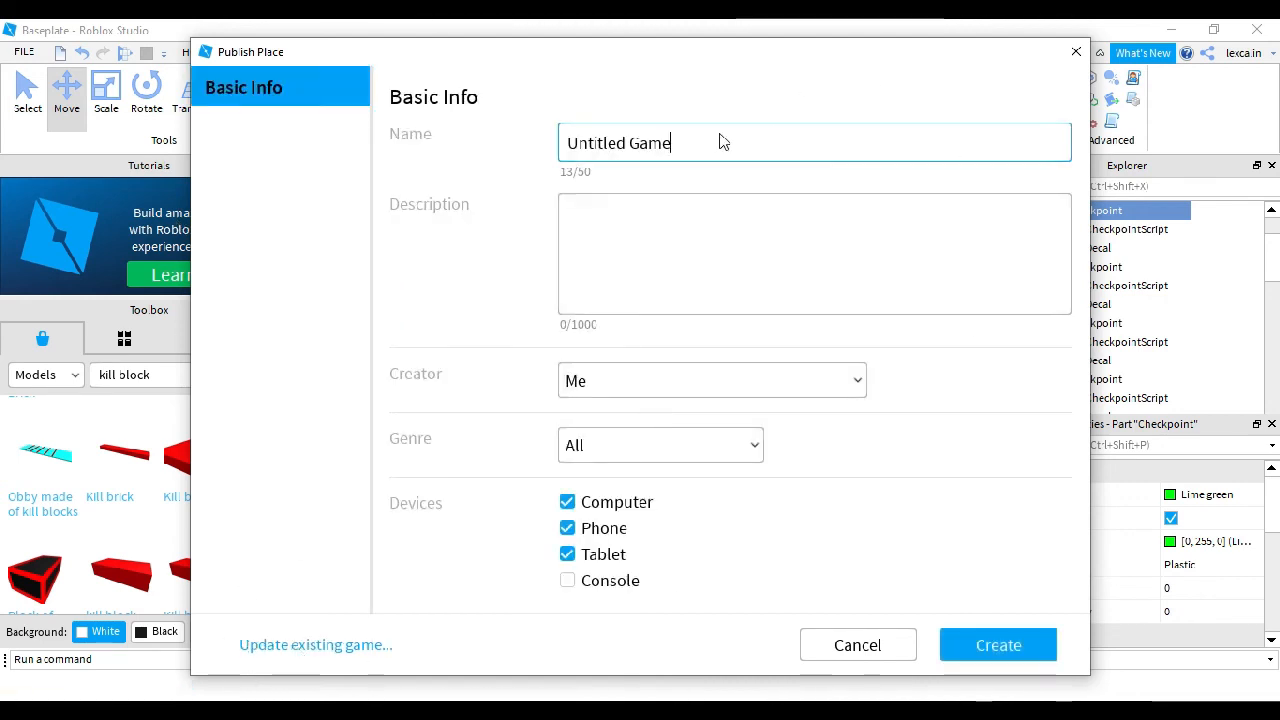
Step: Replace the default name of the new game with "My Obby Game 1"
{"action": "left_click_drag", "start_coordinate": [723, 140], "coordinate": [549, 145]}
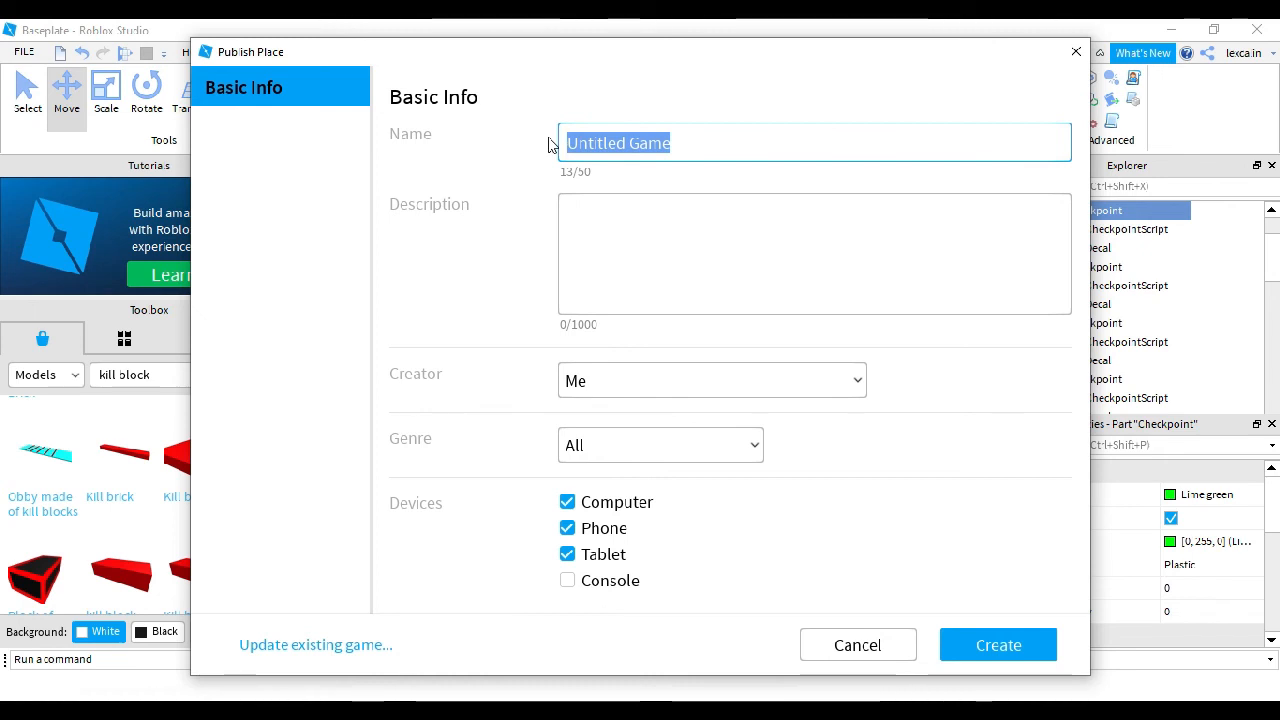
{"action": "type", "text": "oBB"}
{"action": "key", "text": "BackSpace"}
{"action": "key", "text": "BackSpace"}
{"action": "key", "text": "BackSpace"}
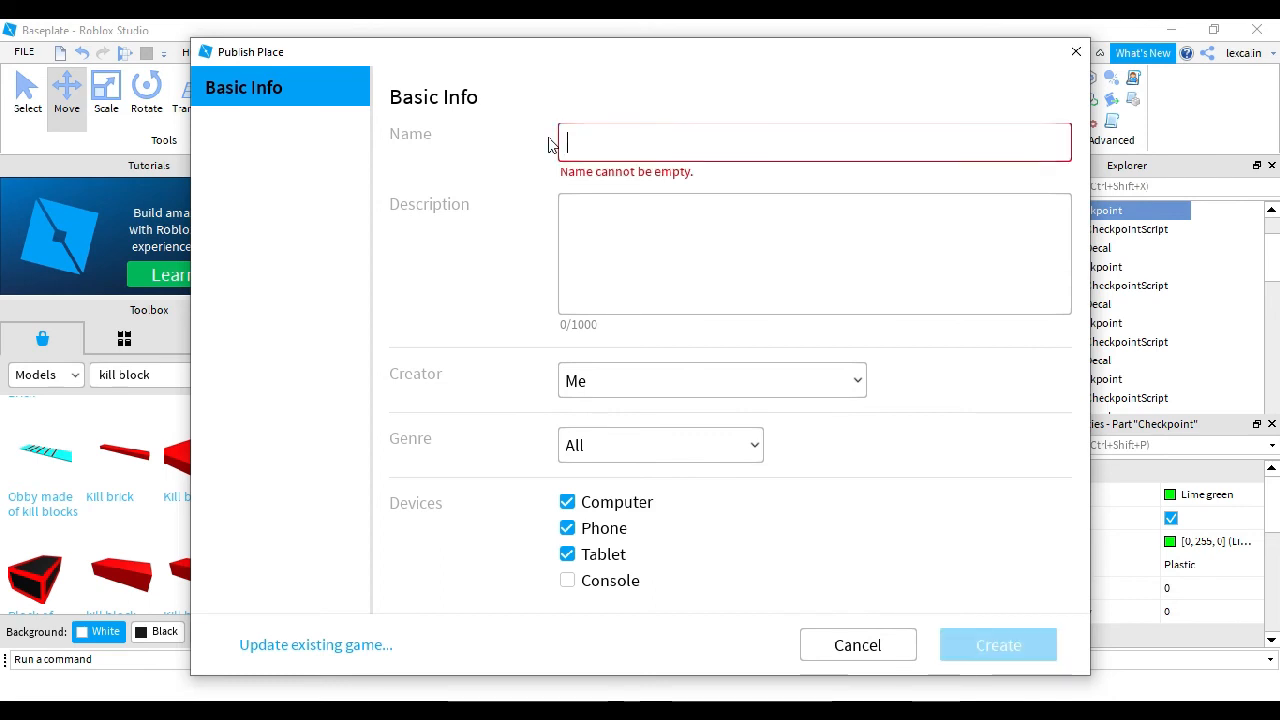
{"action": "type", "text": "m"}
{"action": "key", "text": "BackSpace"}
{"action": "type", "text": "m"}
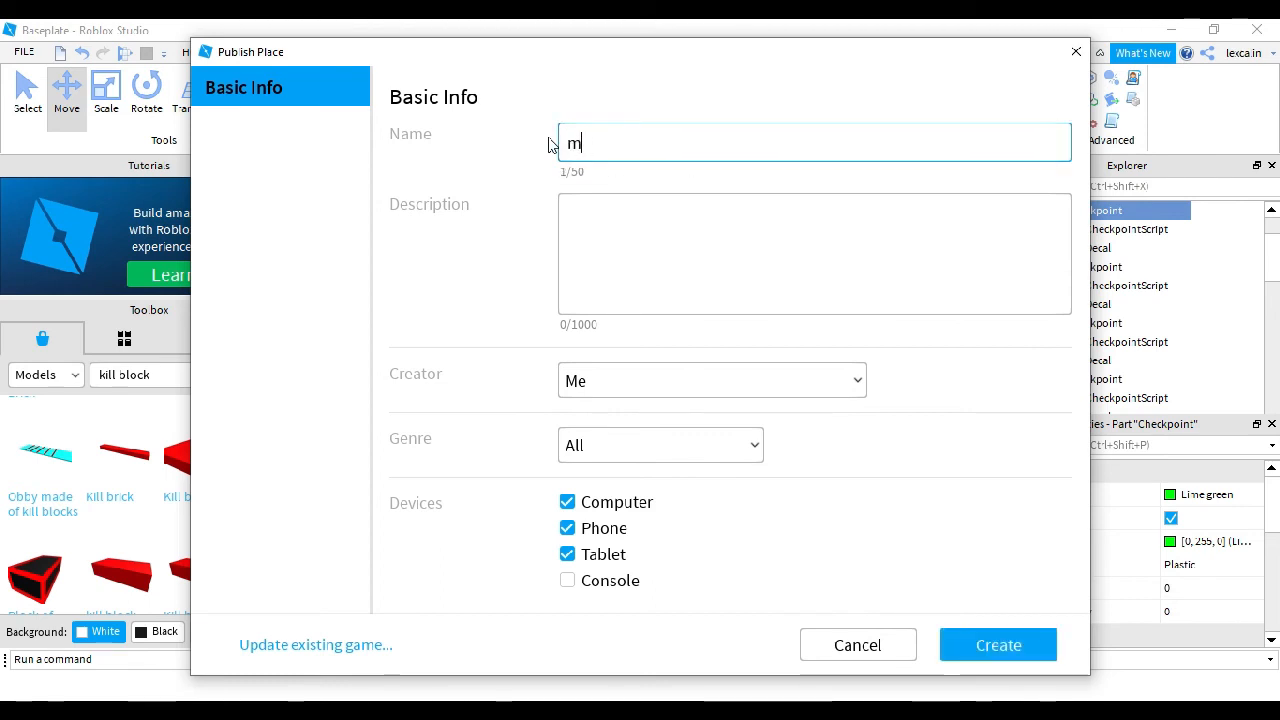
{"action": "key", "text": "BackSpace"}
{"action": "type", "text": "M"}
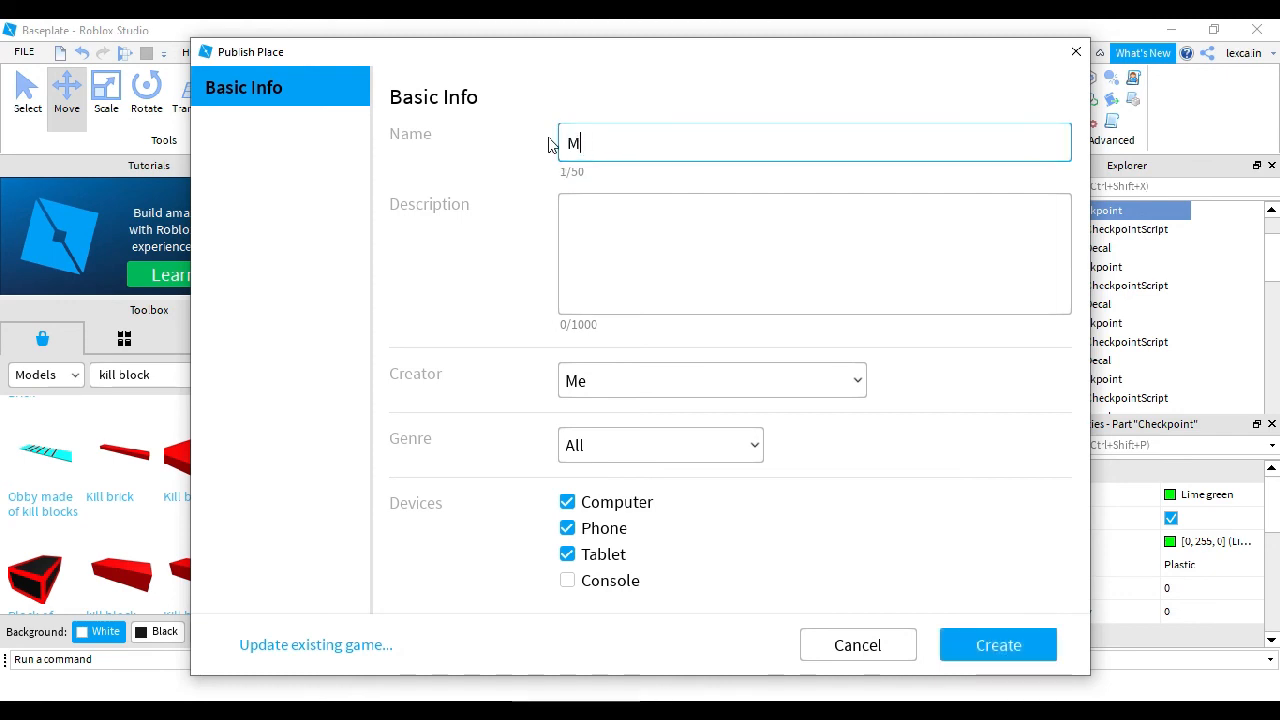
{"action": "type", "text": "Y Obby Ga"}
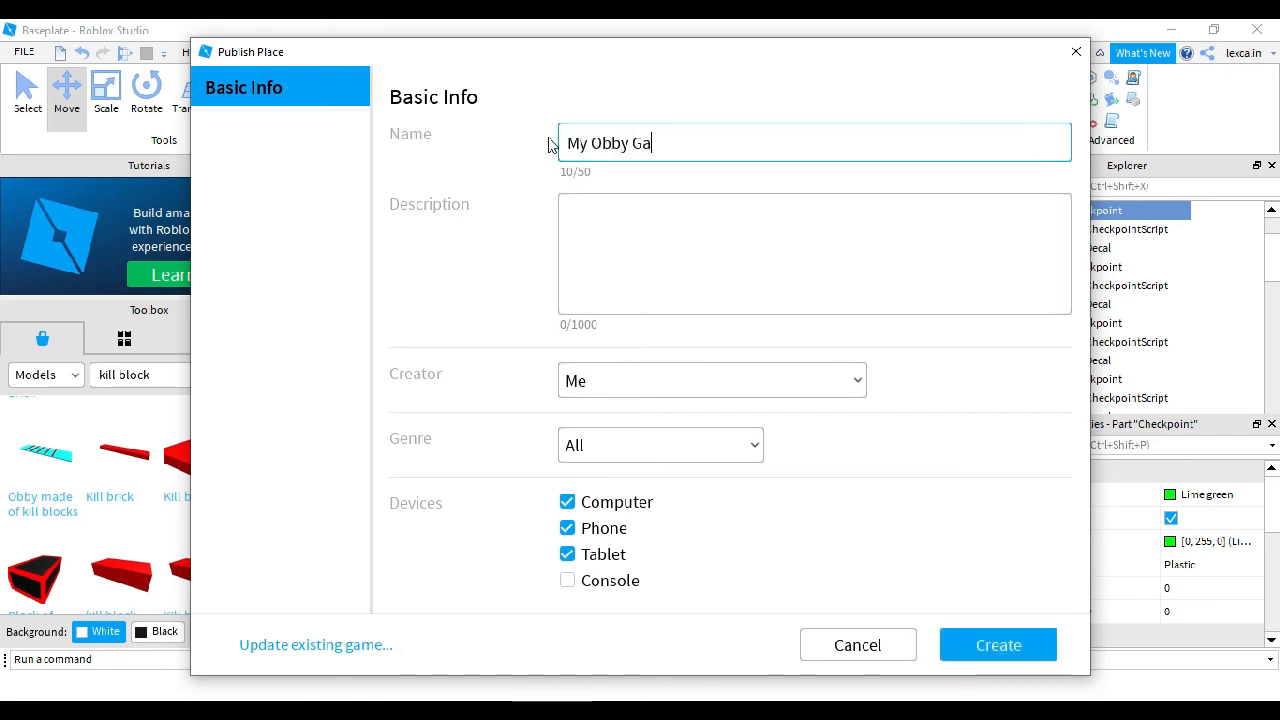
{"action": "type", "text": "me 1"}
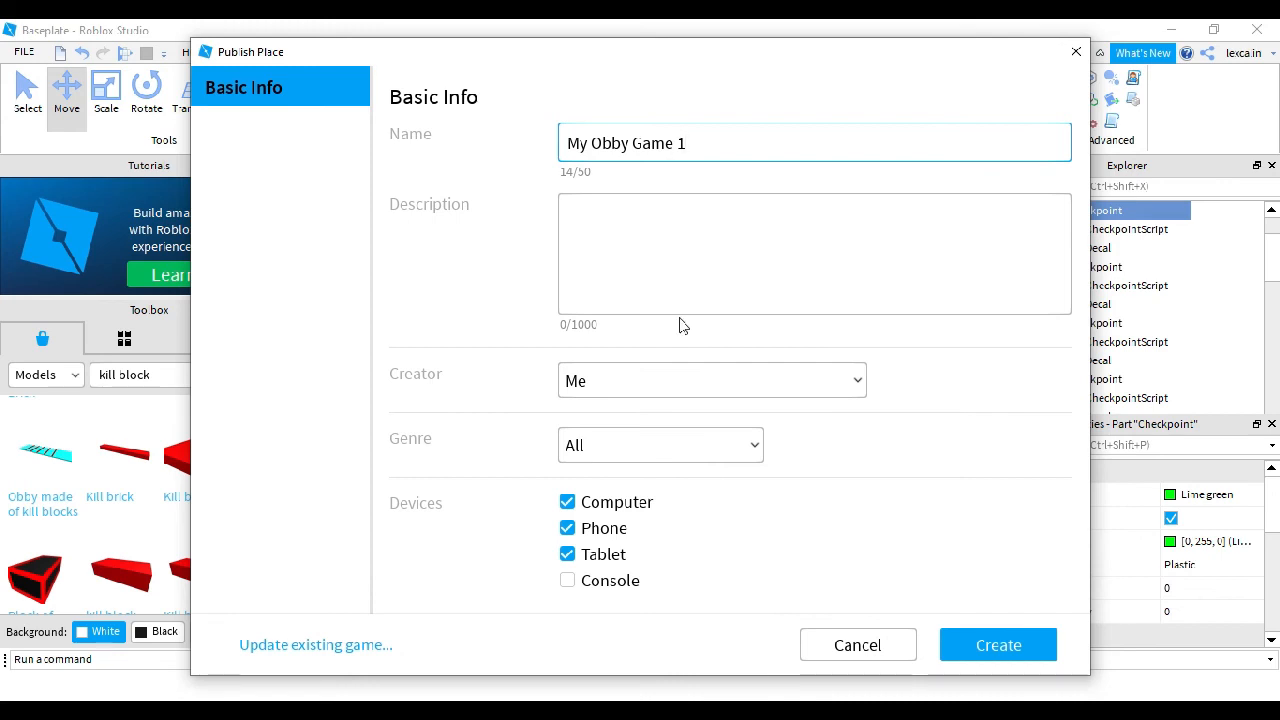
Step: Create the new game with the description left empty and publish the place to Roblox
{"action": "left_click", "coordinate": [660, 260]}
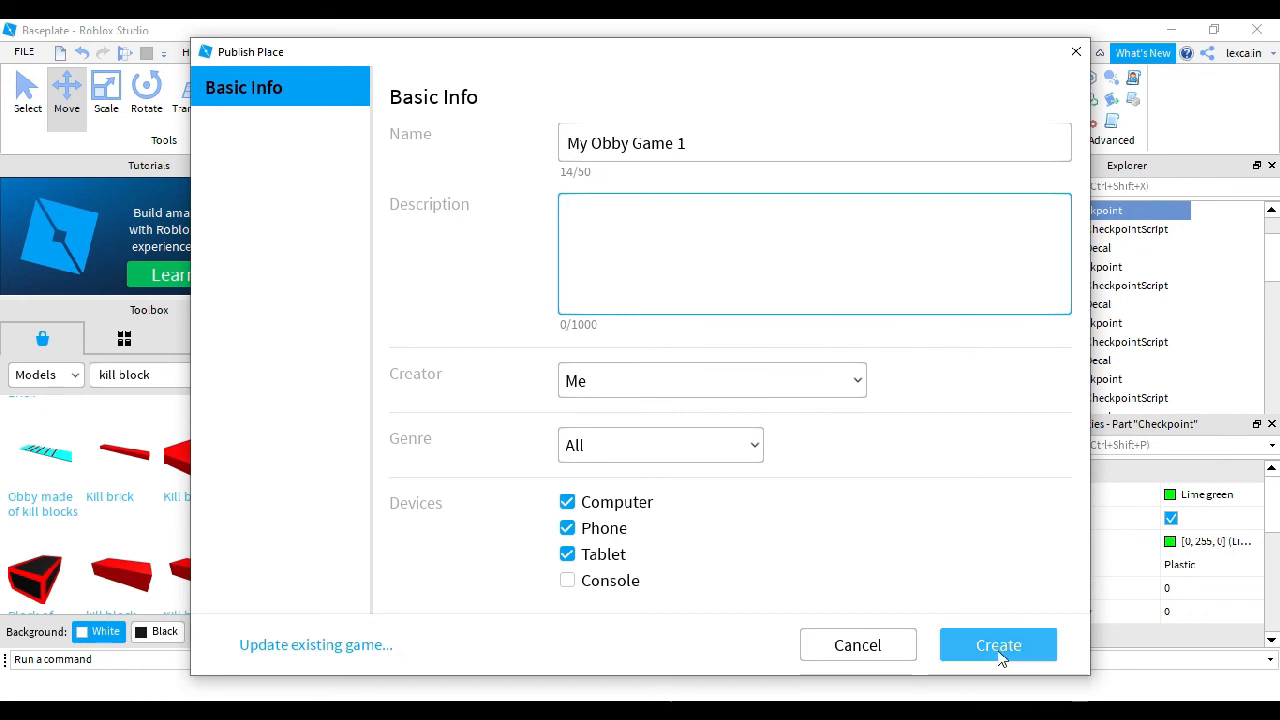
{"action": "left_click", "coordinate": [1000, 660]}
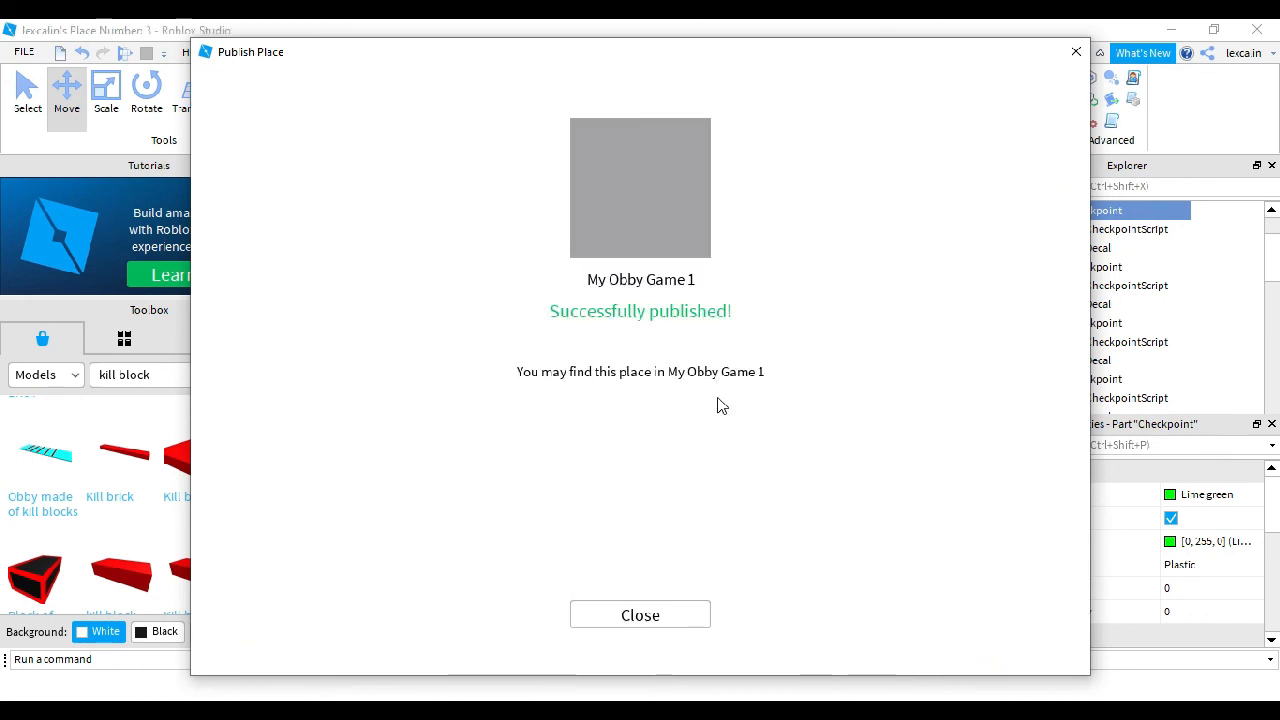
{"action": "left_click", "coordinate": [664, 616]}
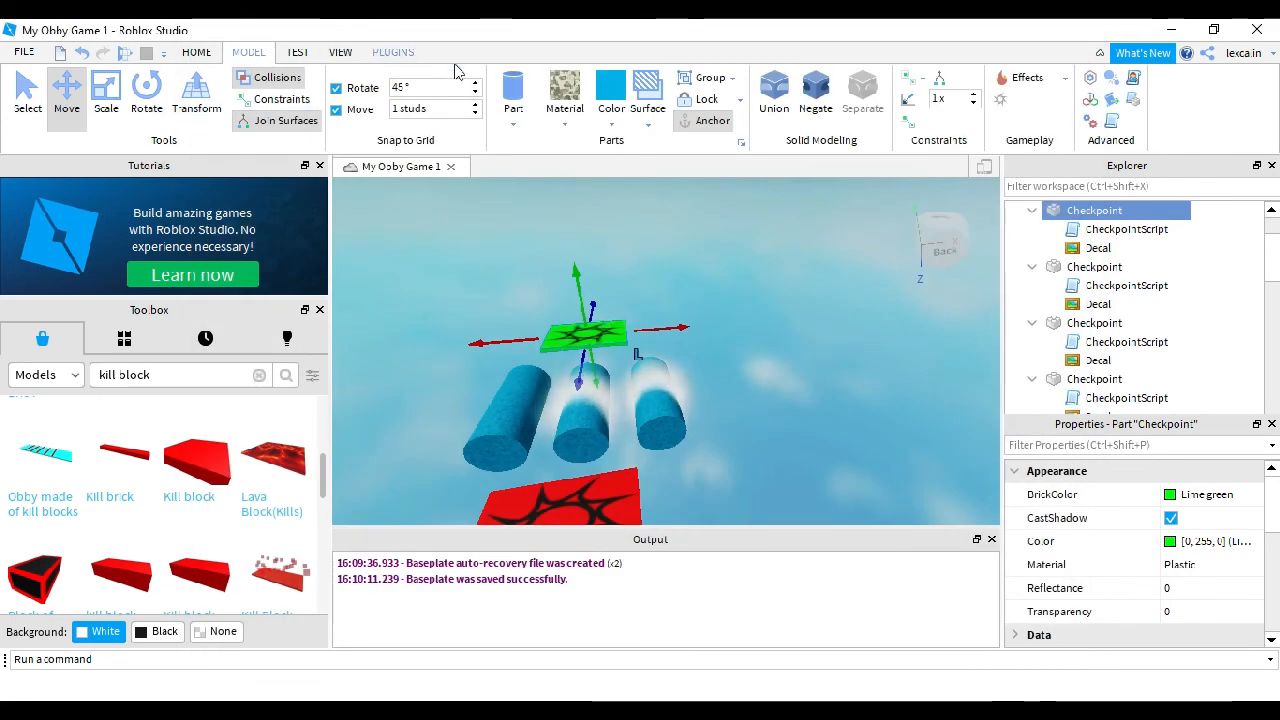
{"action": "left_click", "coordinate": [22, 52]}
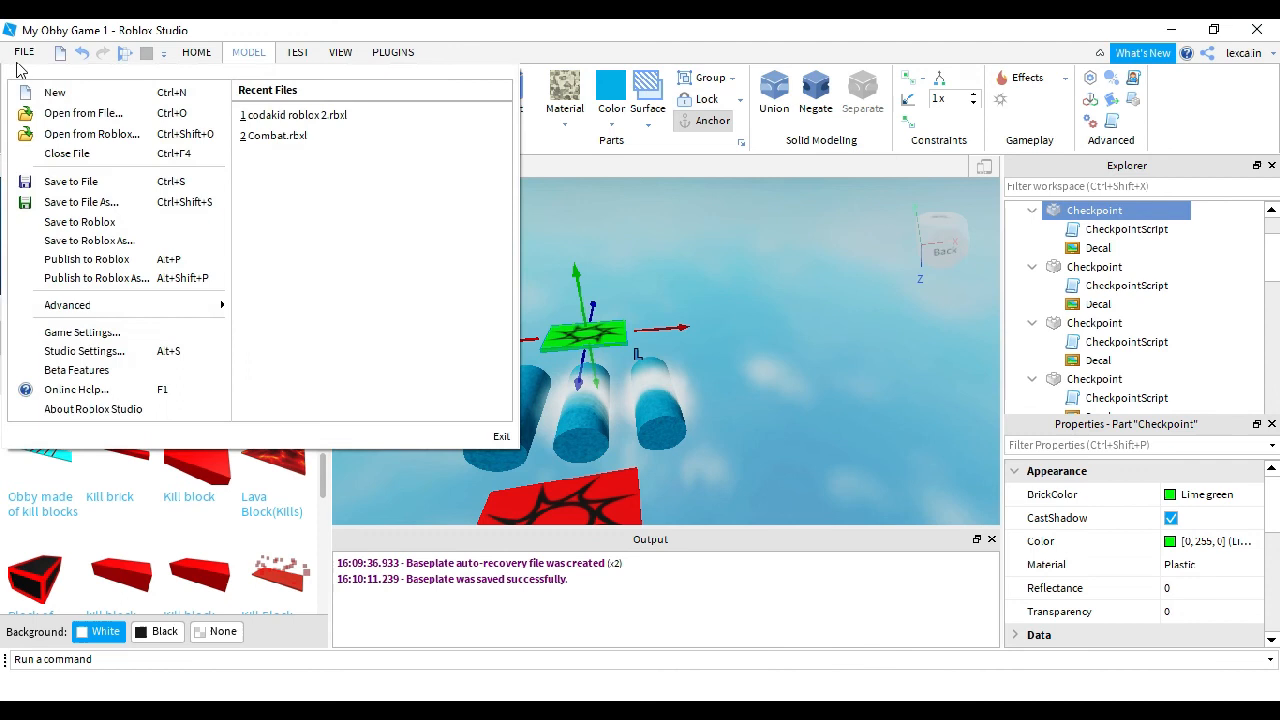
{"action": "left_click", "coordinate": [80, 262]}
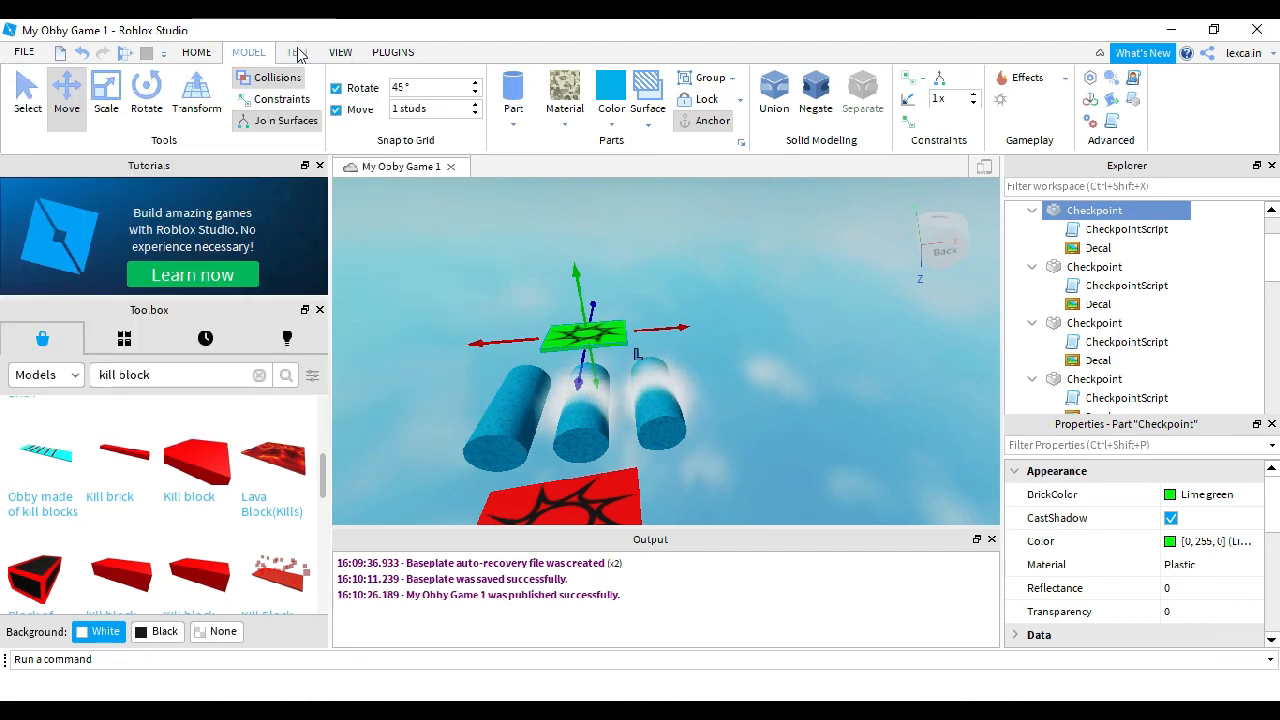
Step: Make the game playable by the public in the game settings' permissions and save the change
{"action": "left_click", "coordinate": [196, 52]}
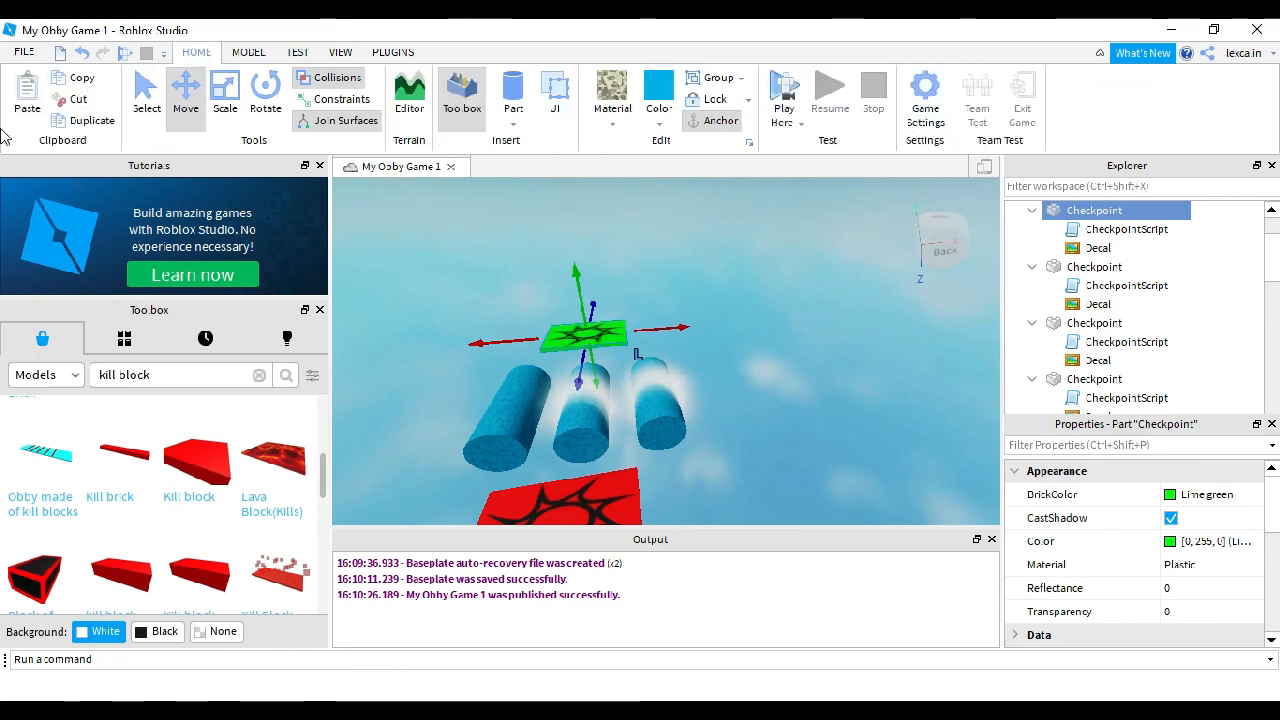
{"action": "left_click", "coordinate": [935, 115]}
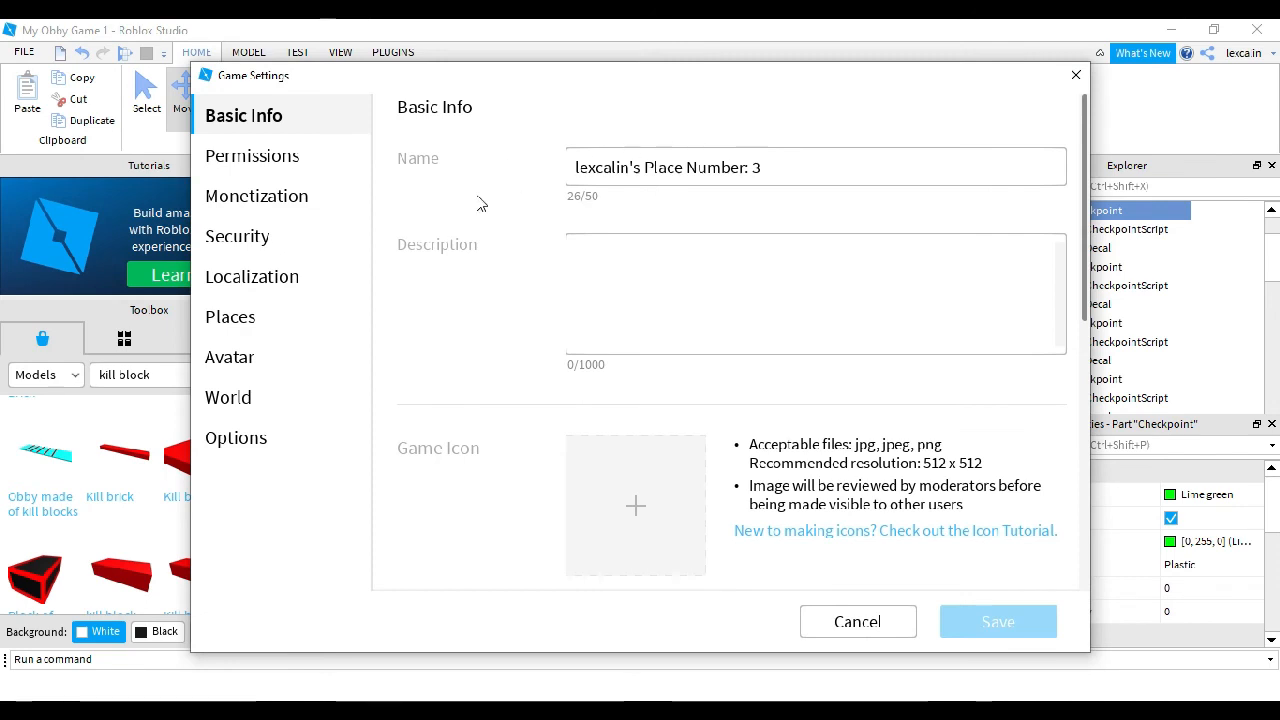
{"action": "scroll", "coordinate": [668, 374], "scroll_direction": "down", "scroll_amount": 3}
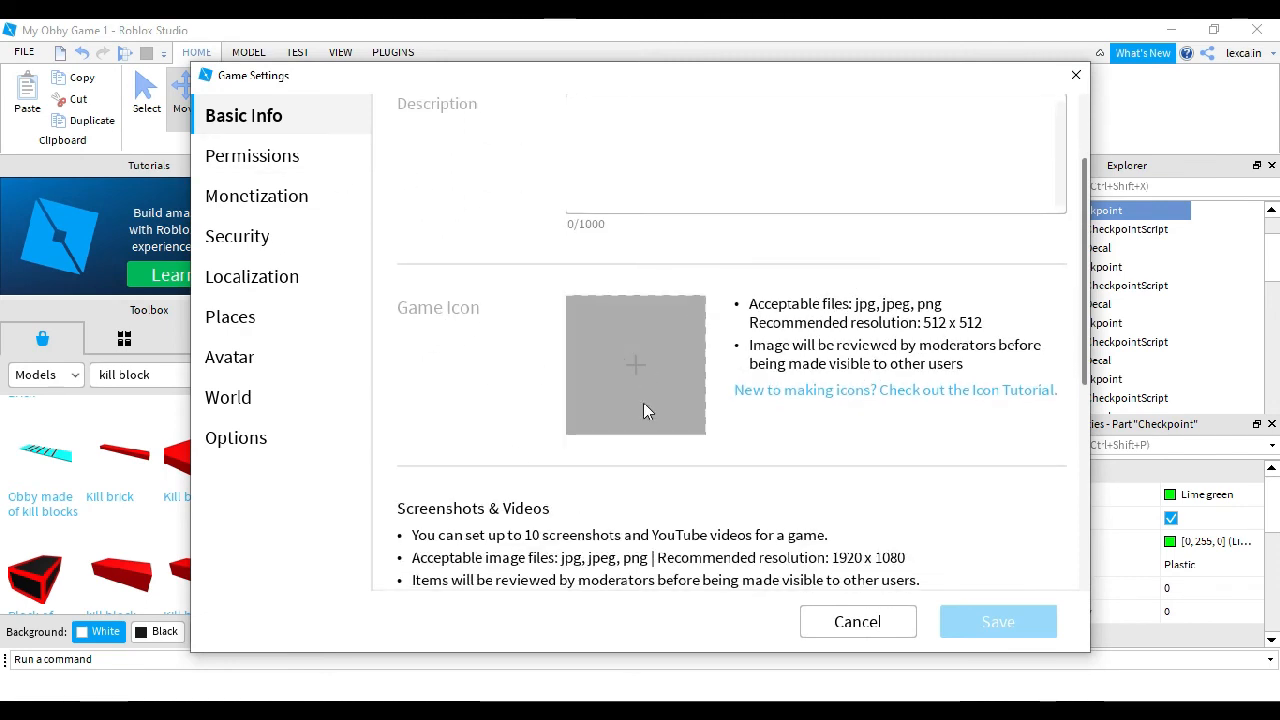
{"action": "scroll", "coordinate": [644, 410], "scroll_direction": "up", "scroll_amount": 3}
{"action": "left_click", "coordinate": [286, 169]}
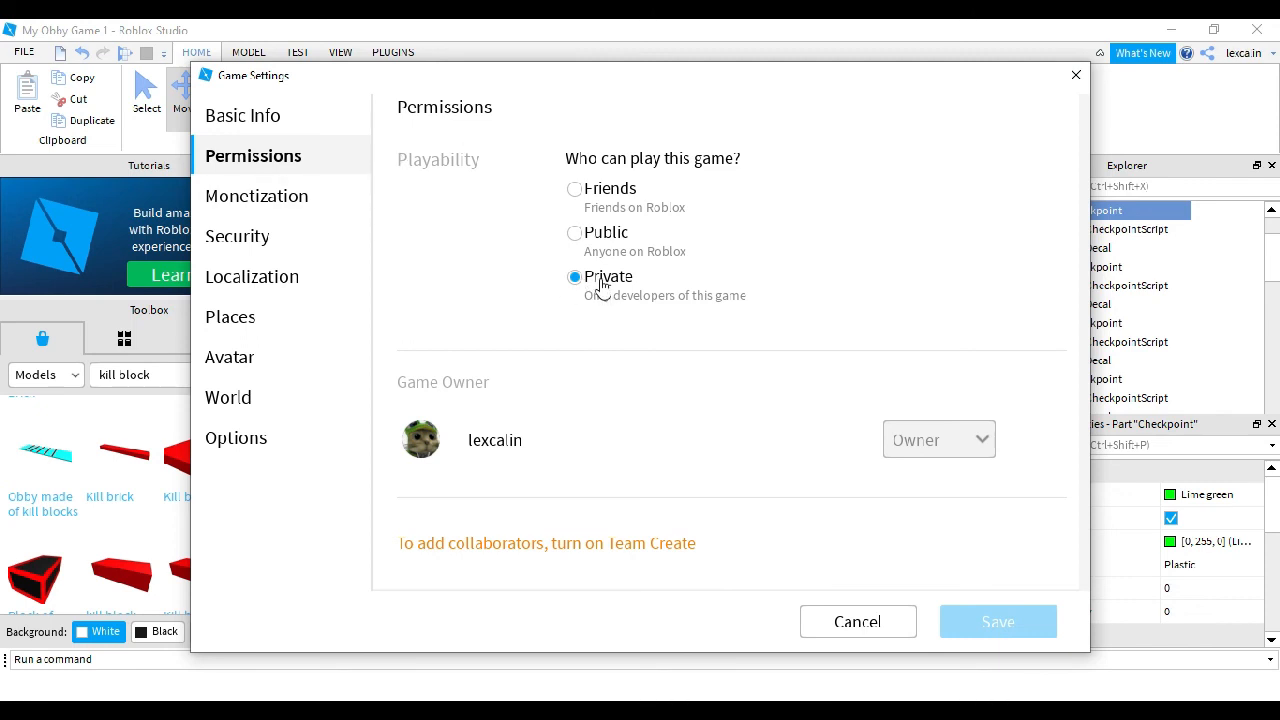
{"action": "left_click", "coordinate": [577, 236]}
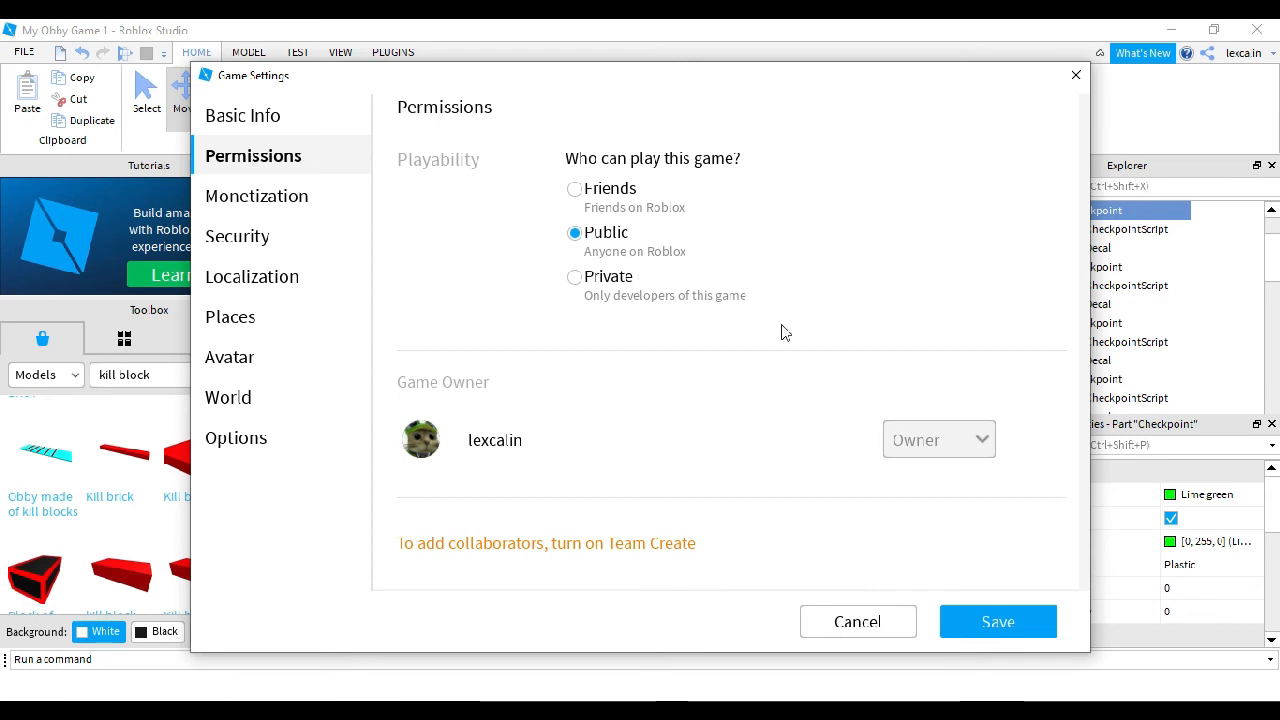
{"action": "left_click", "coordinate": [992, 614]}
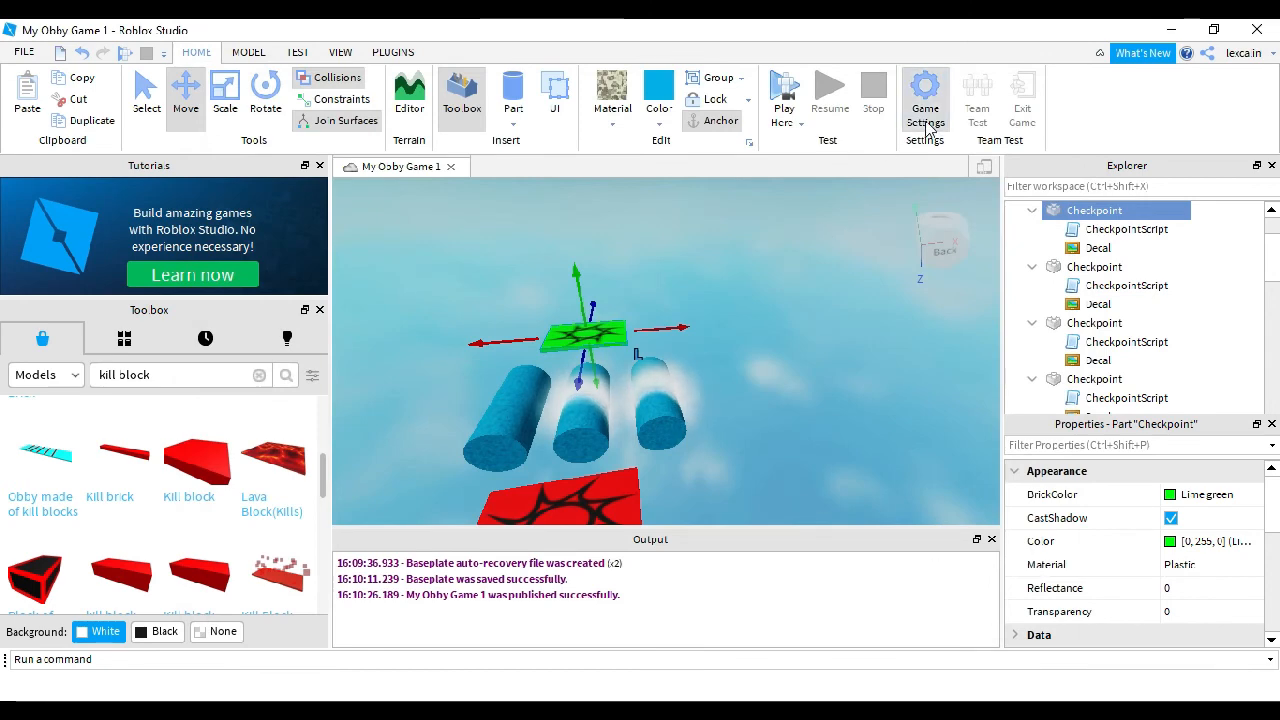
Step: Review the game settings for monetization, permissions, security, localization, places, avatar, world and options without changing anything
{"action": "left_click", "coordinate": [926, 130]}
{"action": "left_click", "coordinate": [290, 198]}
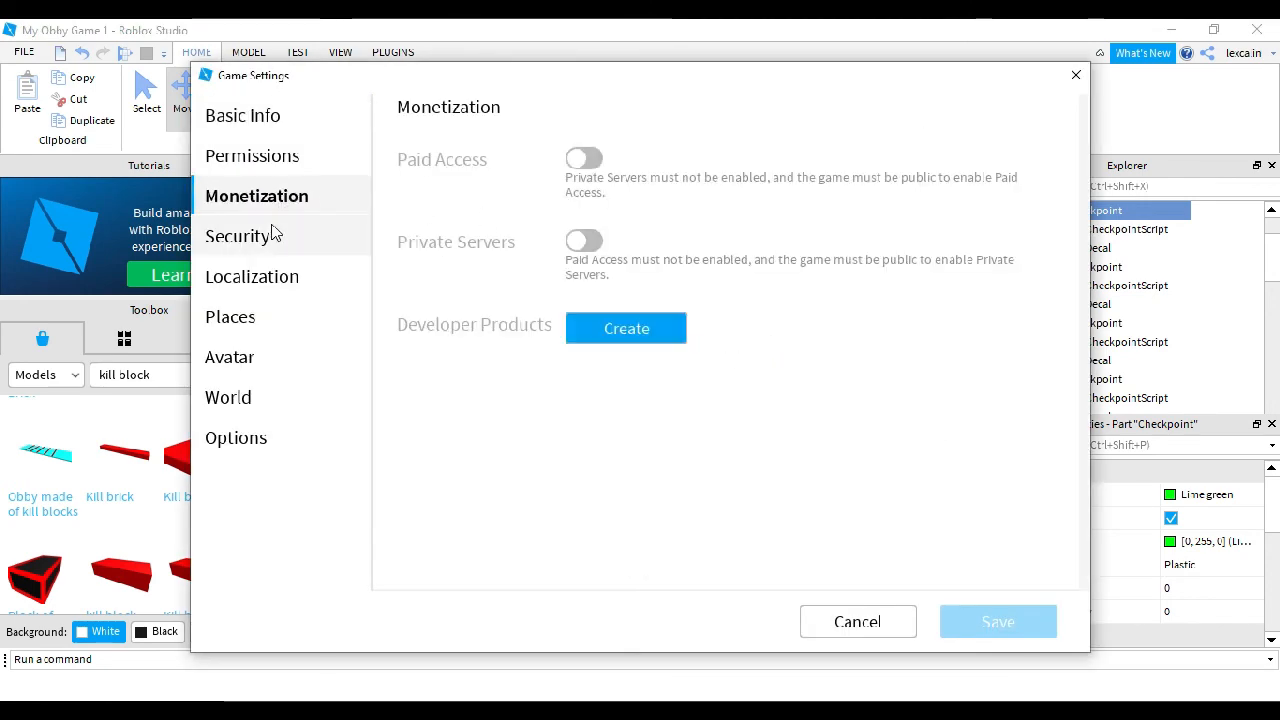
{"action": "left_click", "coordinate": [276, 235]}
{"action": "left_click", "coordinate": [268, 160]}
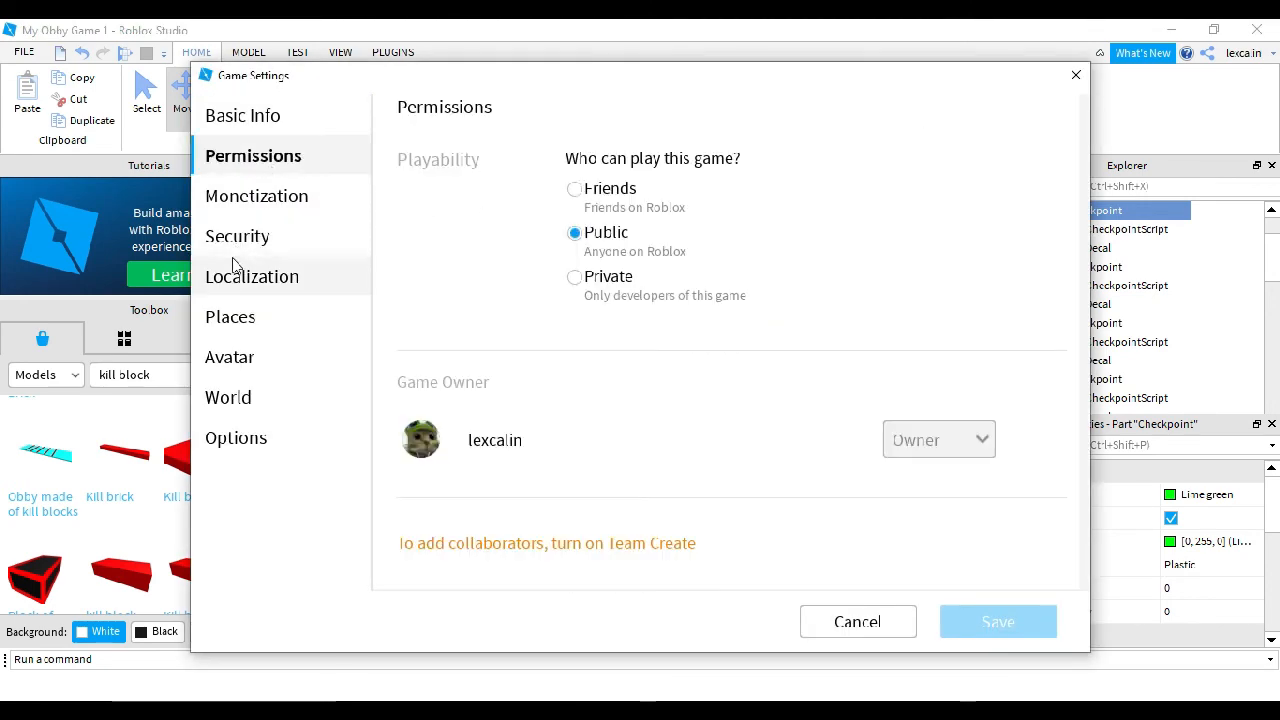
{"action": "left_click", "coordinate": [243, 249]}
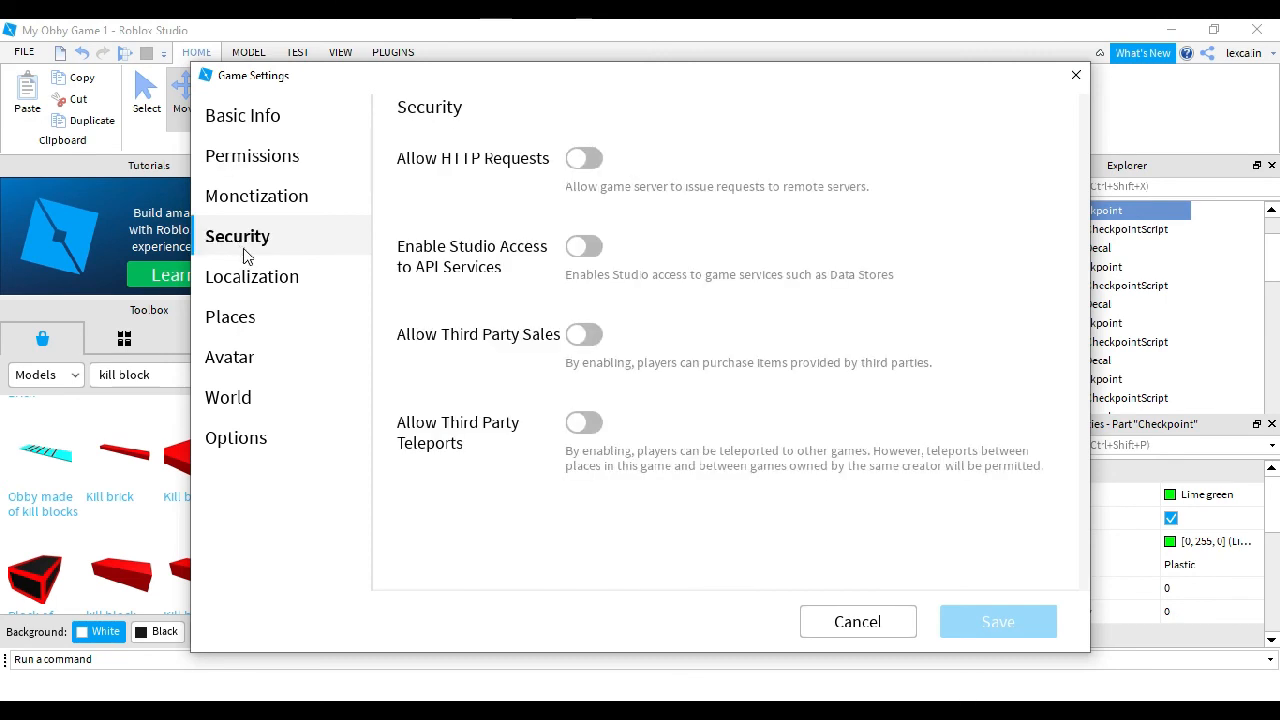
{"action": "left_click", "coordinate": [243, 277]}
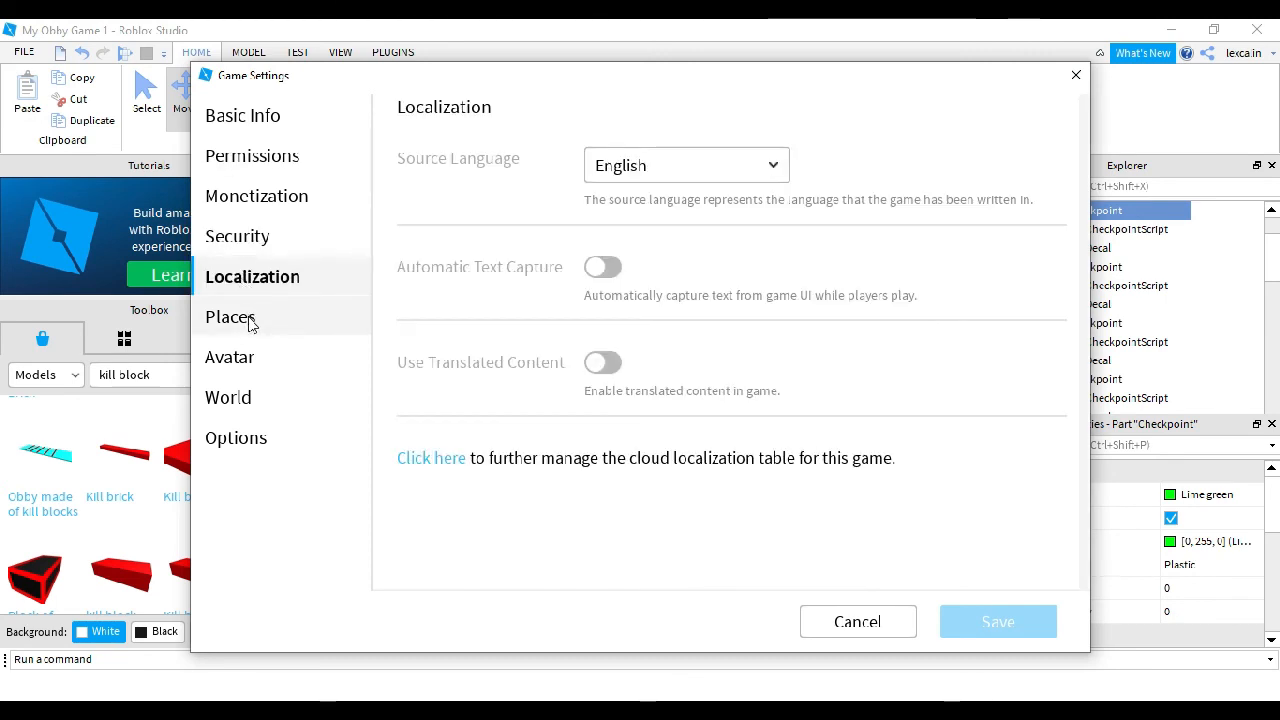
{"action": "left_click", "coordinate": [250, 320]}
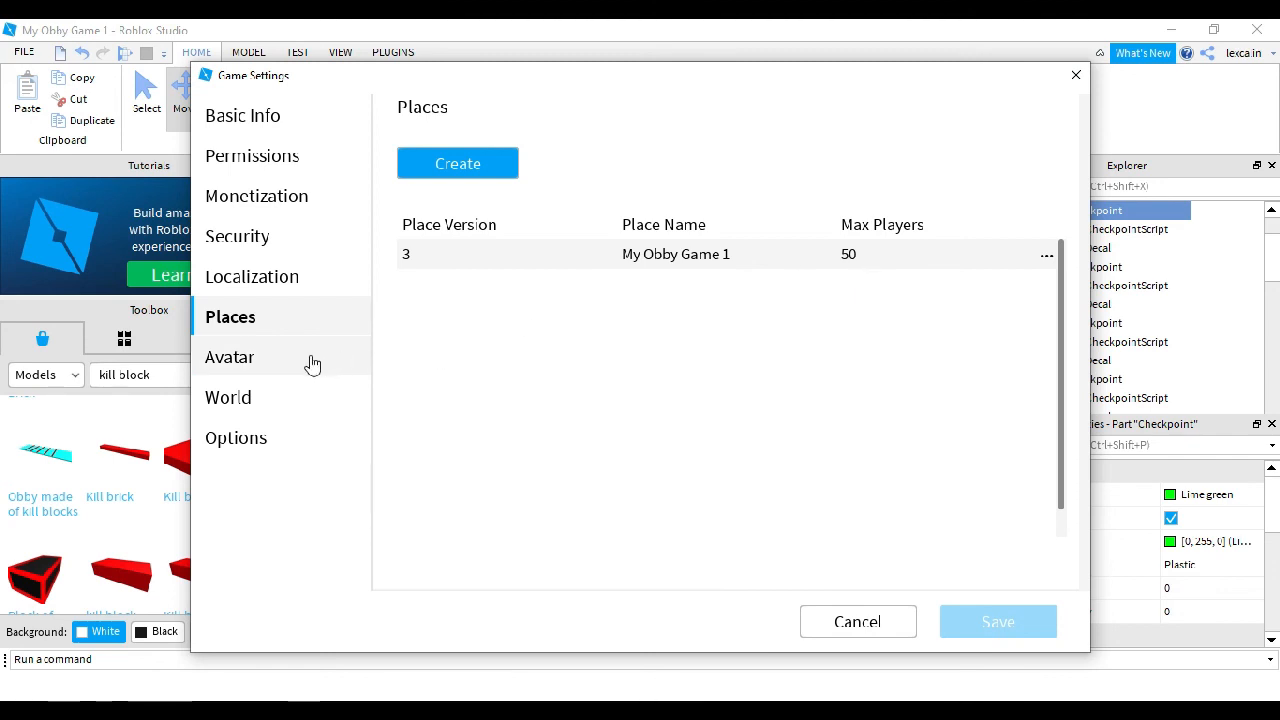
{"action": "left_click", "coordinate": [311, 363]}
{"action": "left_click", "coordinate": [305, 405]}
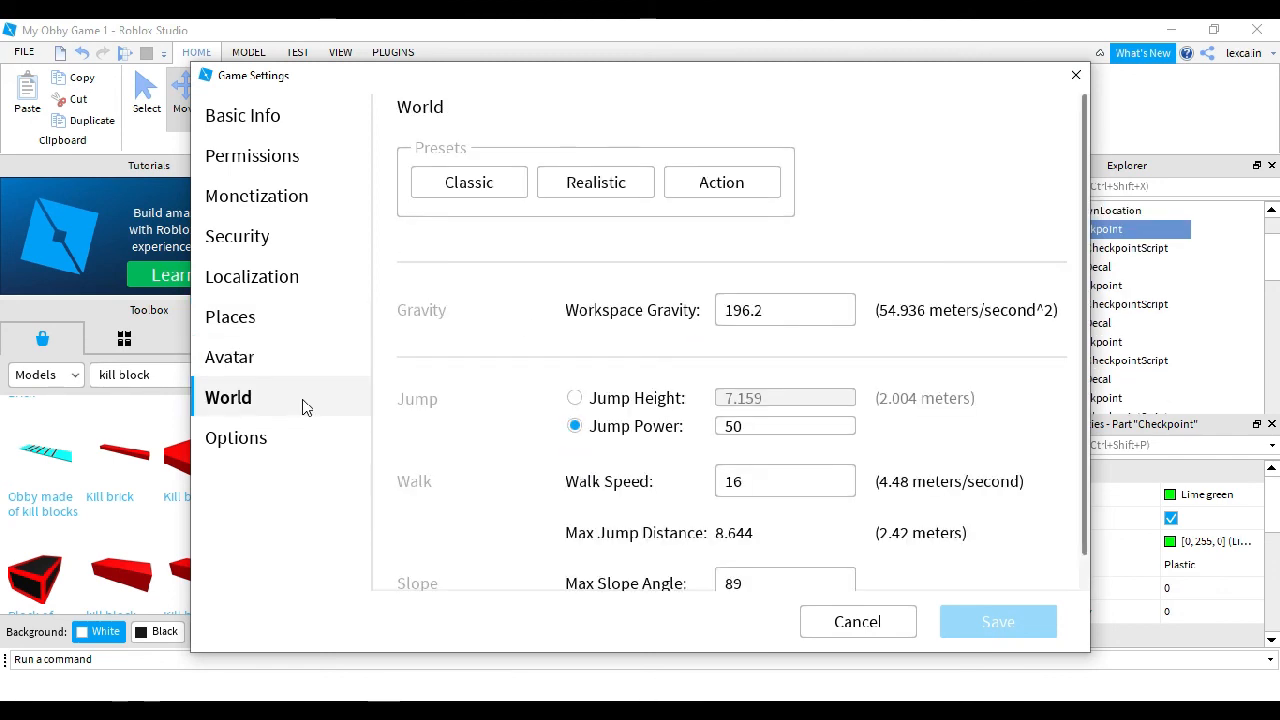
{"action": "left_click", "coordinate": [316, 364]}
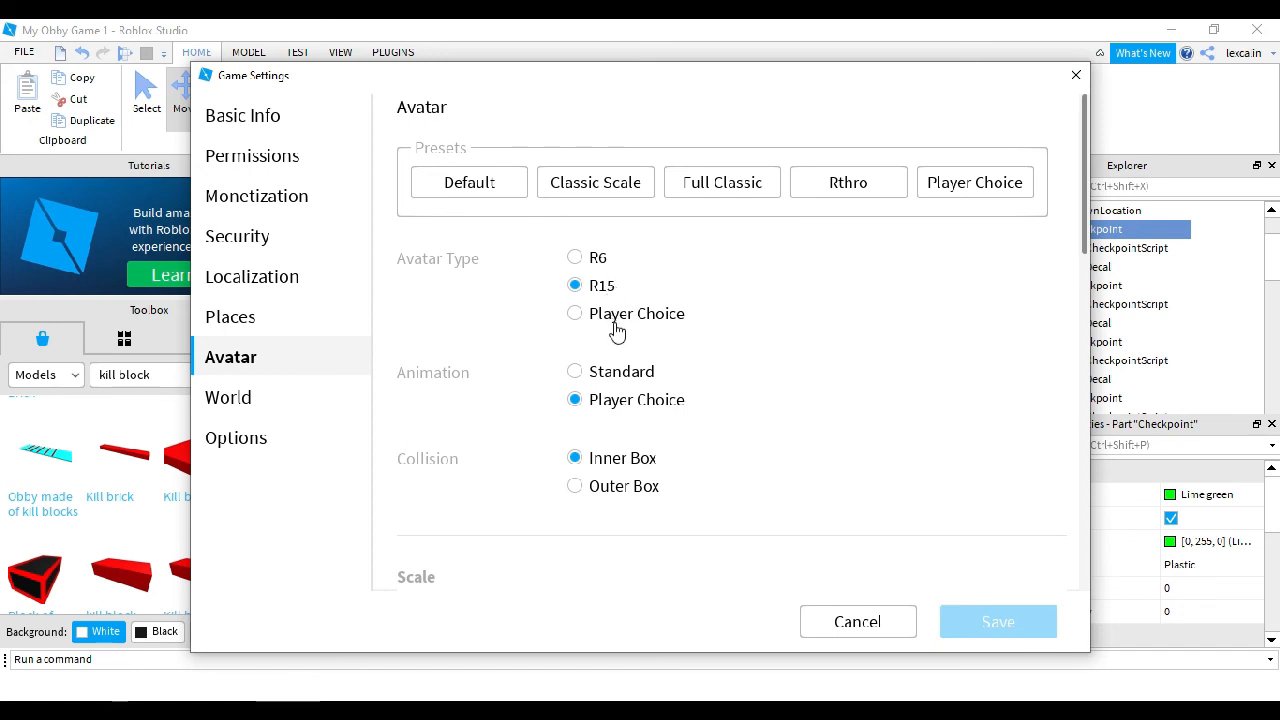
{"action": "left_click", "coordinate": [244, 413]}
{"action": "left_click", "coordinate": [254, 440]}
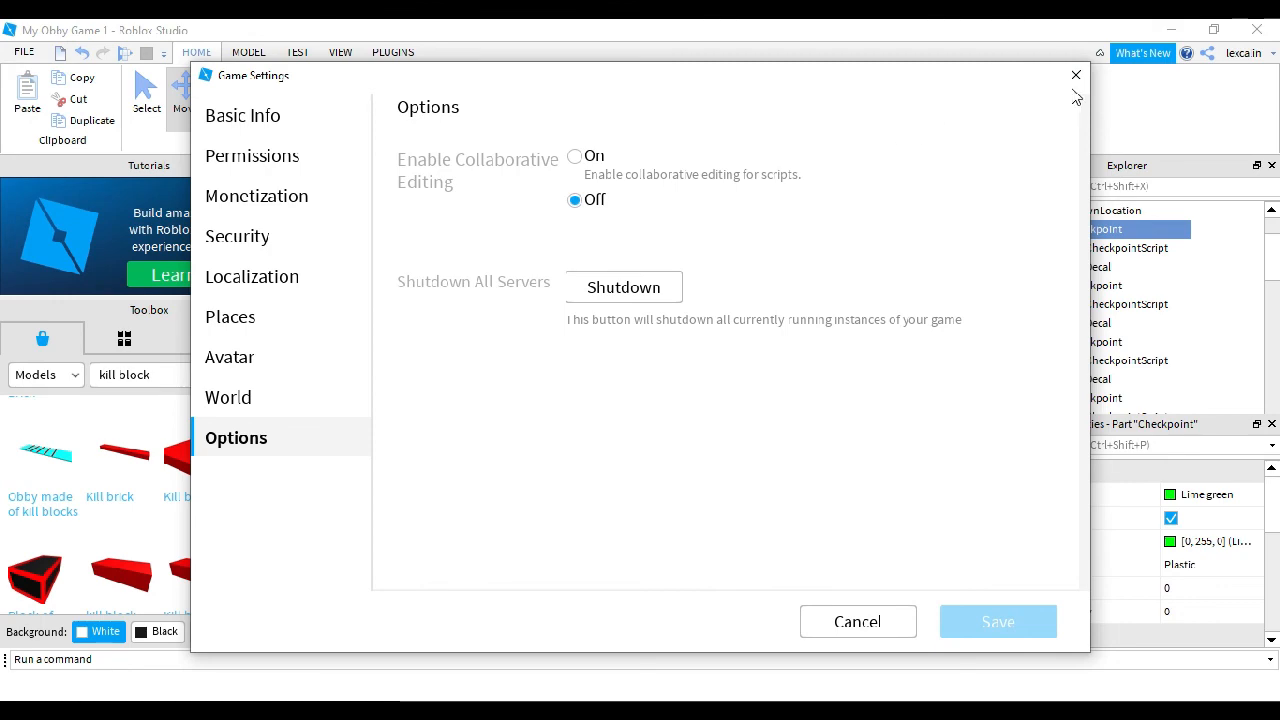
{"action": "left_click", "coordinate": [1076, 75]}
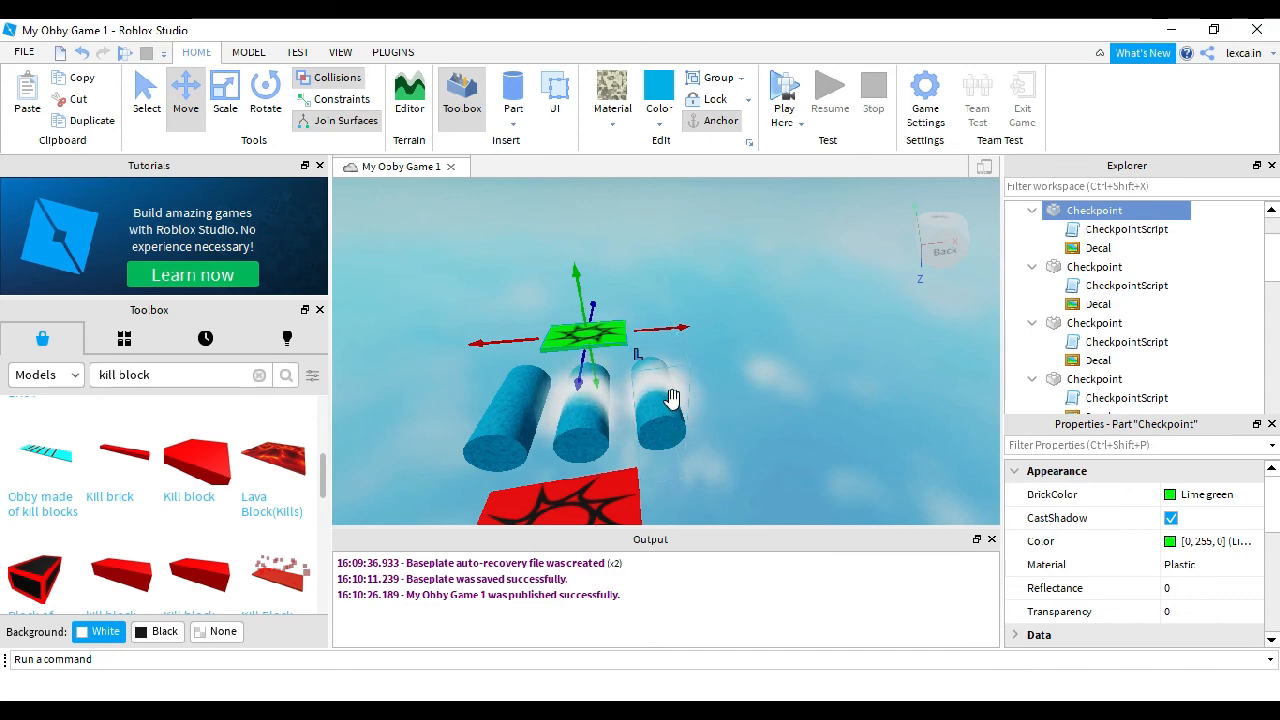
Step: Switch to the Chrome browser, load roblox.com in a new tab and open the creations section of the account's profile
{"action": "key", "text": "alt+Tab"}
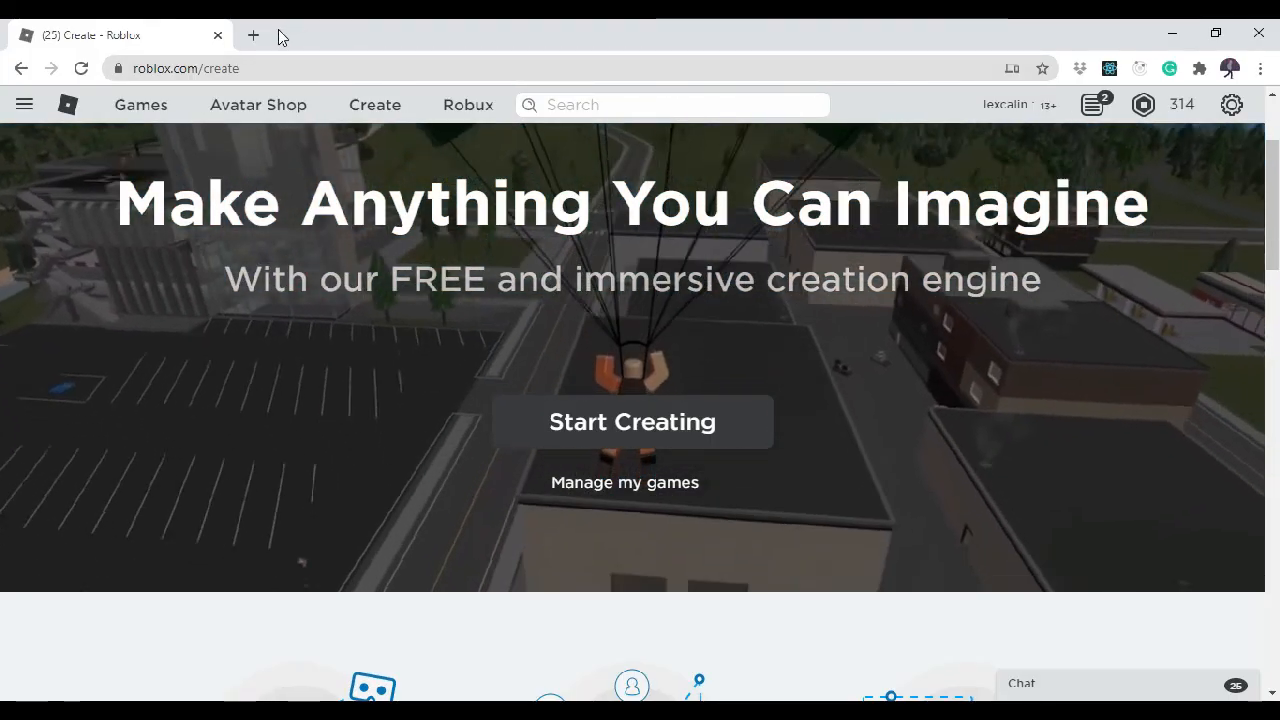
{"action": "left_click", "coordinate": [253, 35]}
{"action": "type", "text": "roblox.com"}
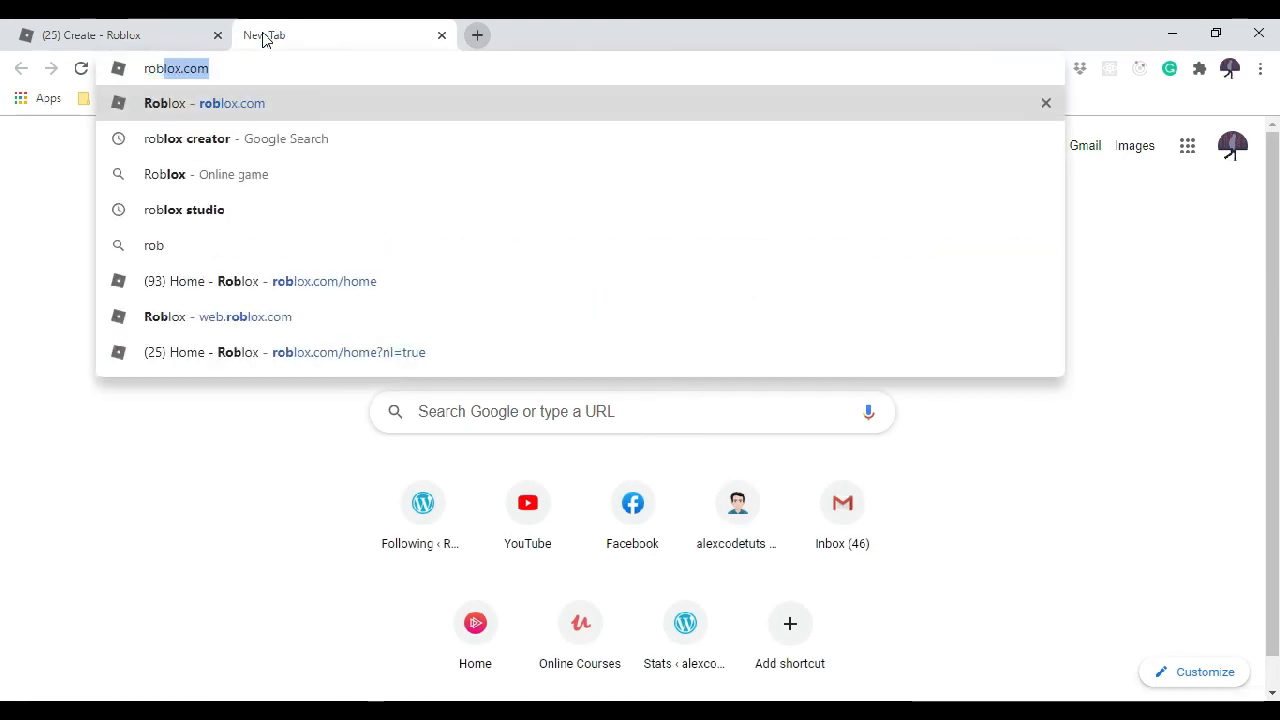
{"action": "key", "text": "Return"}
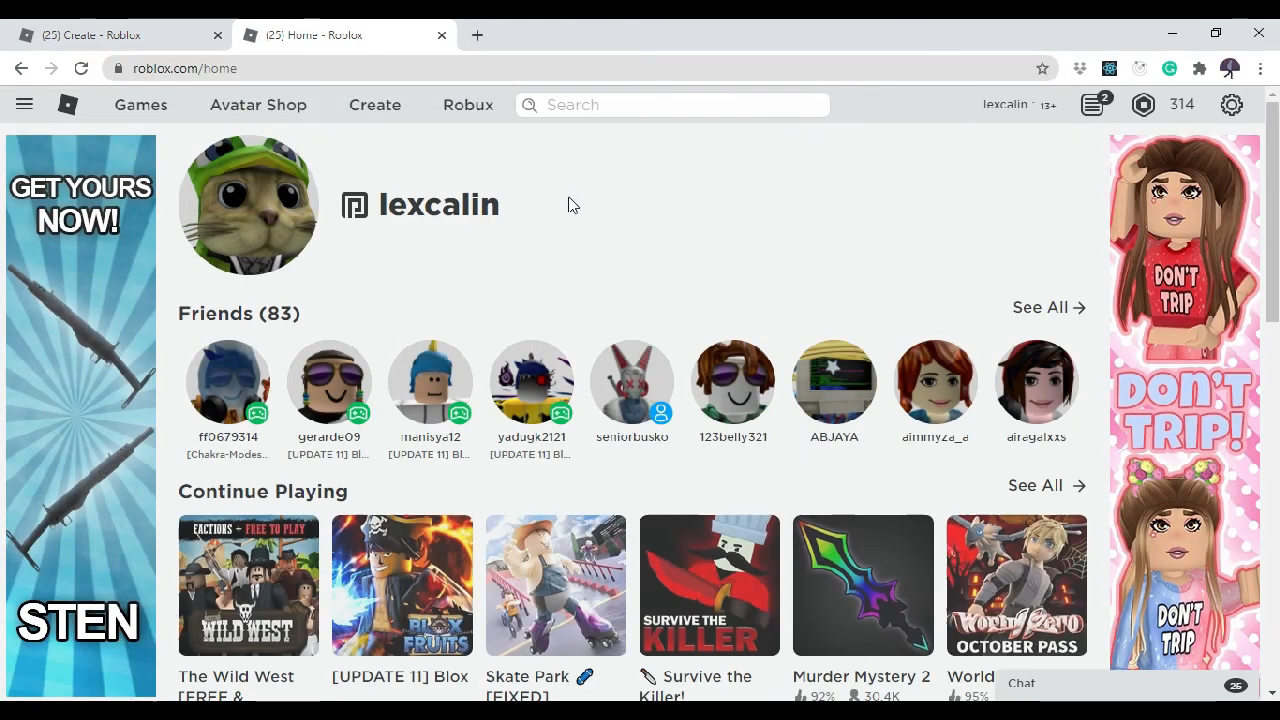
{"action": "left_click", "coordinate": [22, 110]}
{"action": "left_click", "coordinate": [68, 221]}
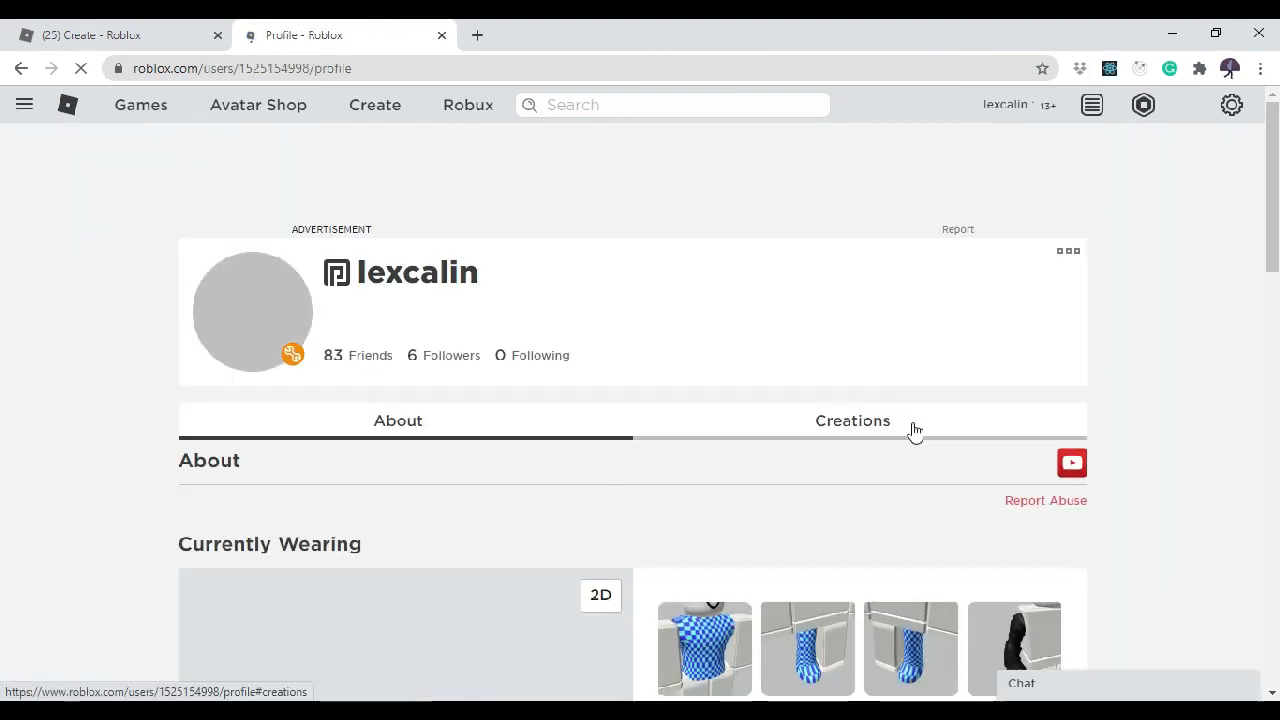
{"action": "left_click", "coordinate": [864, 433]}
Step: Browse through the games listed among the profile's creations to look for the published obby
{"action": "scroll", "coordinate": [720, 430], "scroll_direction": "down", "scroll_amount": 3}
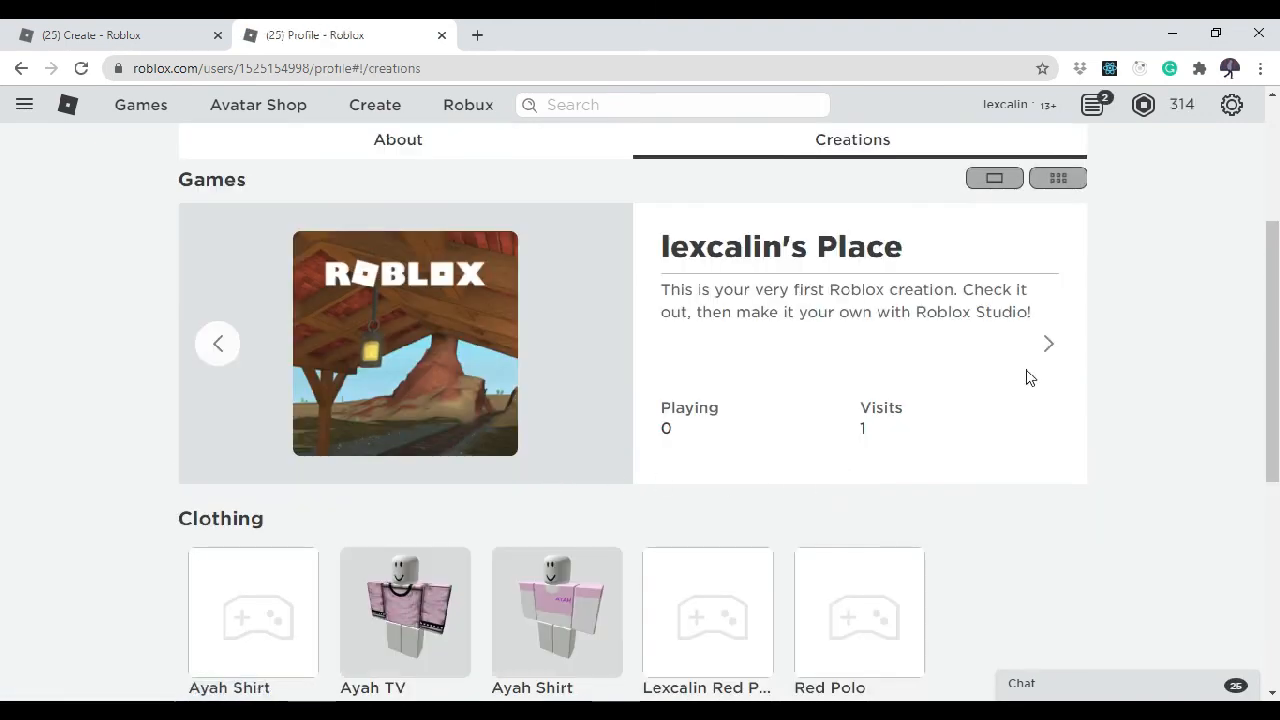
{"action": "left_click", "coordinate": [1060, 353]}
{"action": "left_click", "coordinate": [1060, 353]}
{"action": "left_click", "coordinate": [1060, 353]}
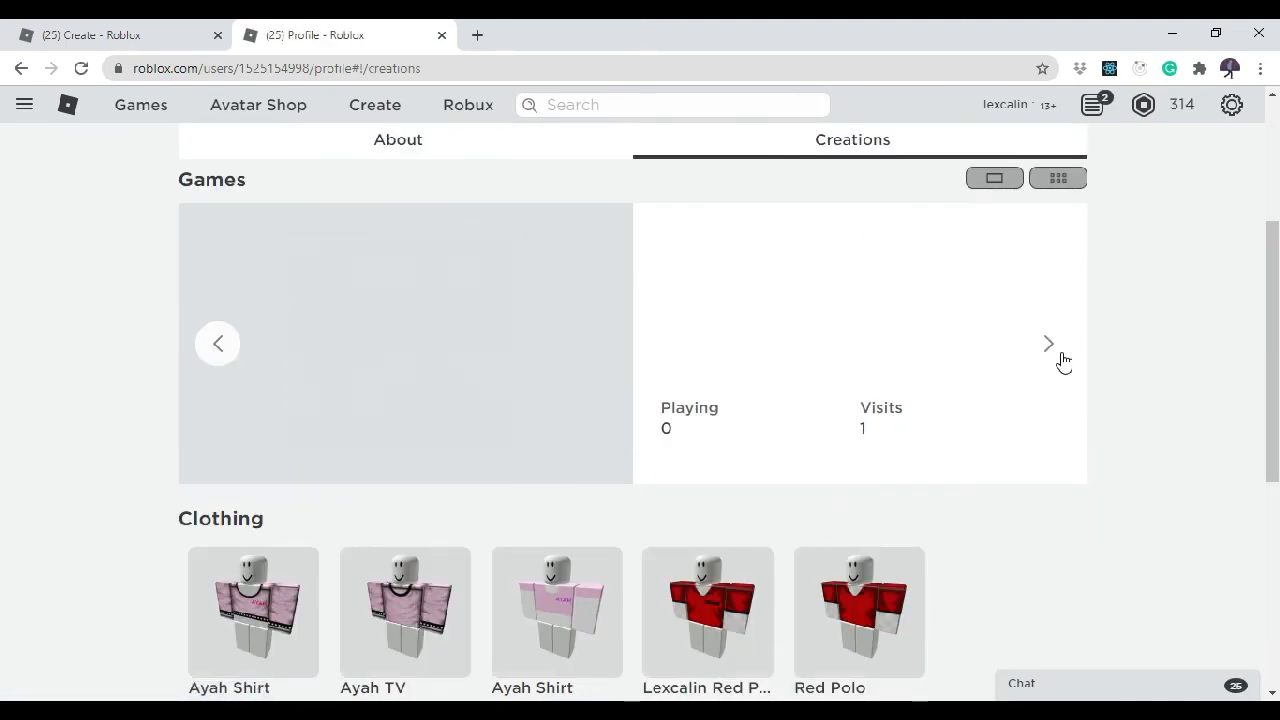
{"action": "left_click", "coordinate": [1060, 353]}
{"action": "left_click", "coordinate": [1063, 358]}
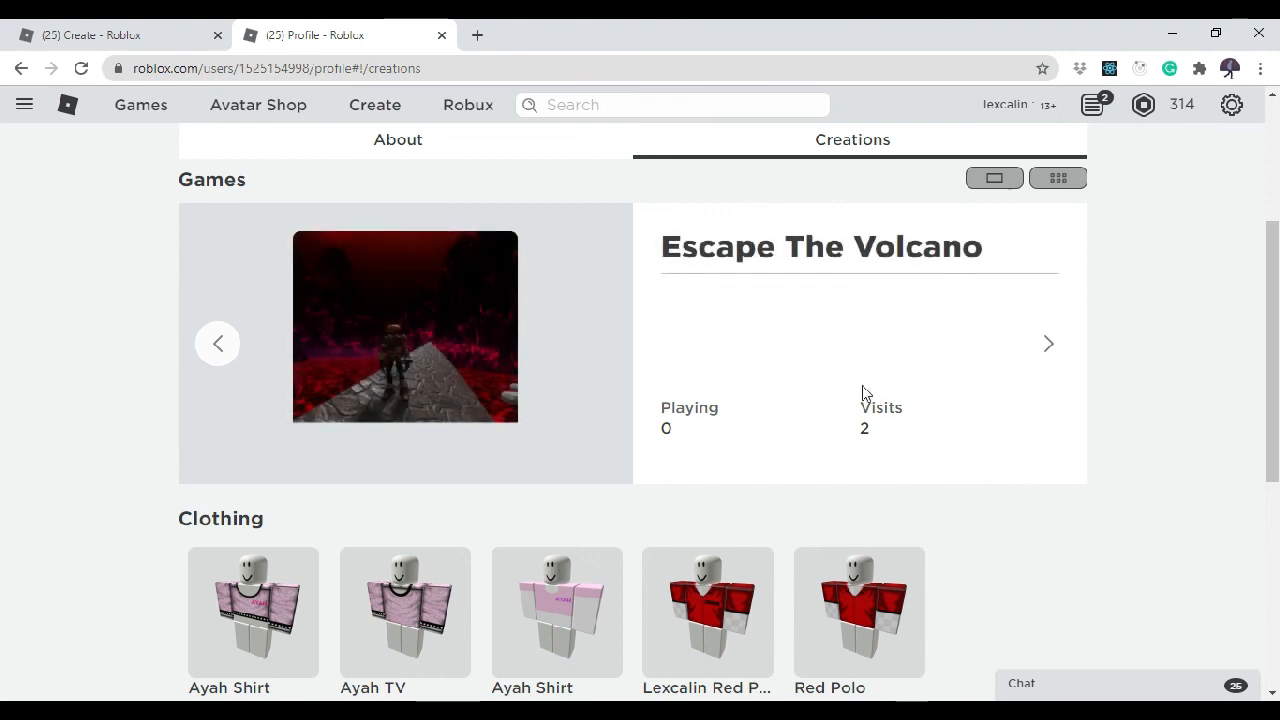
{"action": "scroll", "coordinate": [697, 386], "scroll_direction": "up", "scroll_amount": 2}
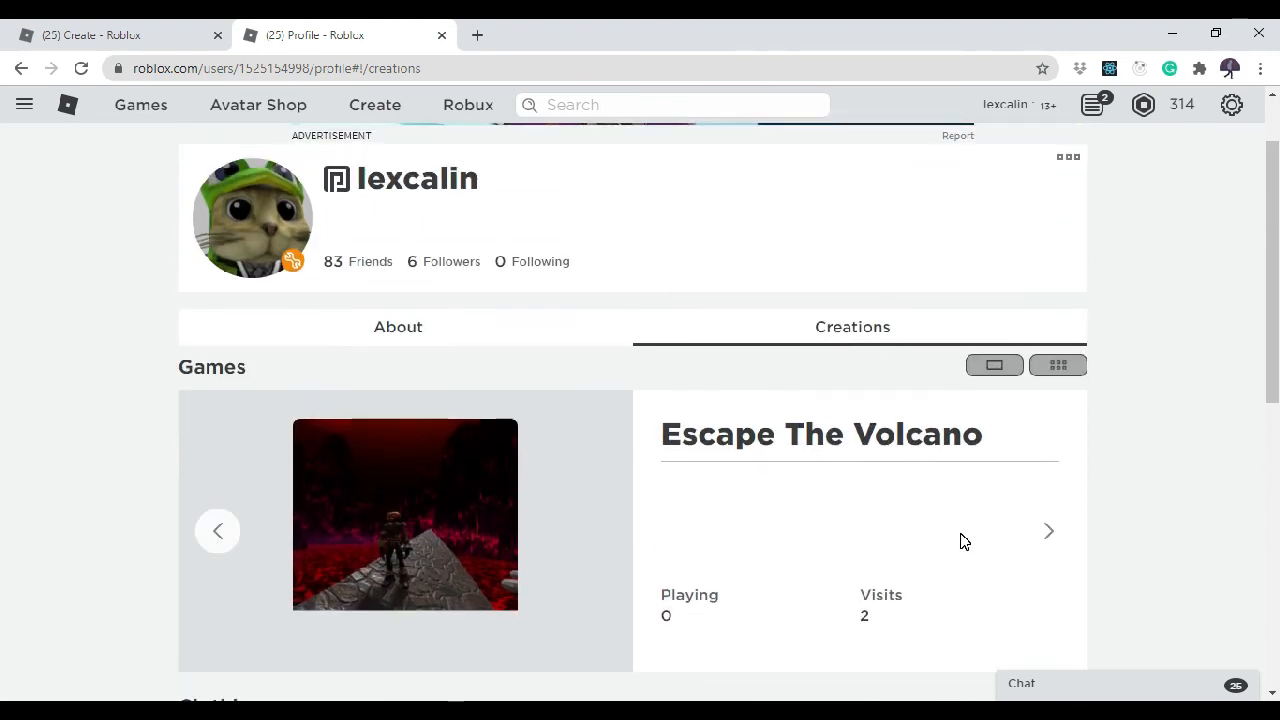
{"action": "scroll", "coordinate": [963, 541], "scroll_direction": "down", "scroll_amount": 1}
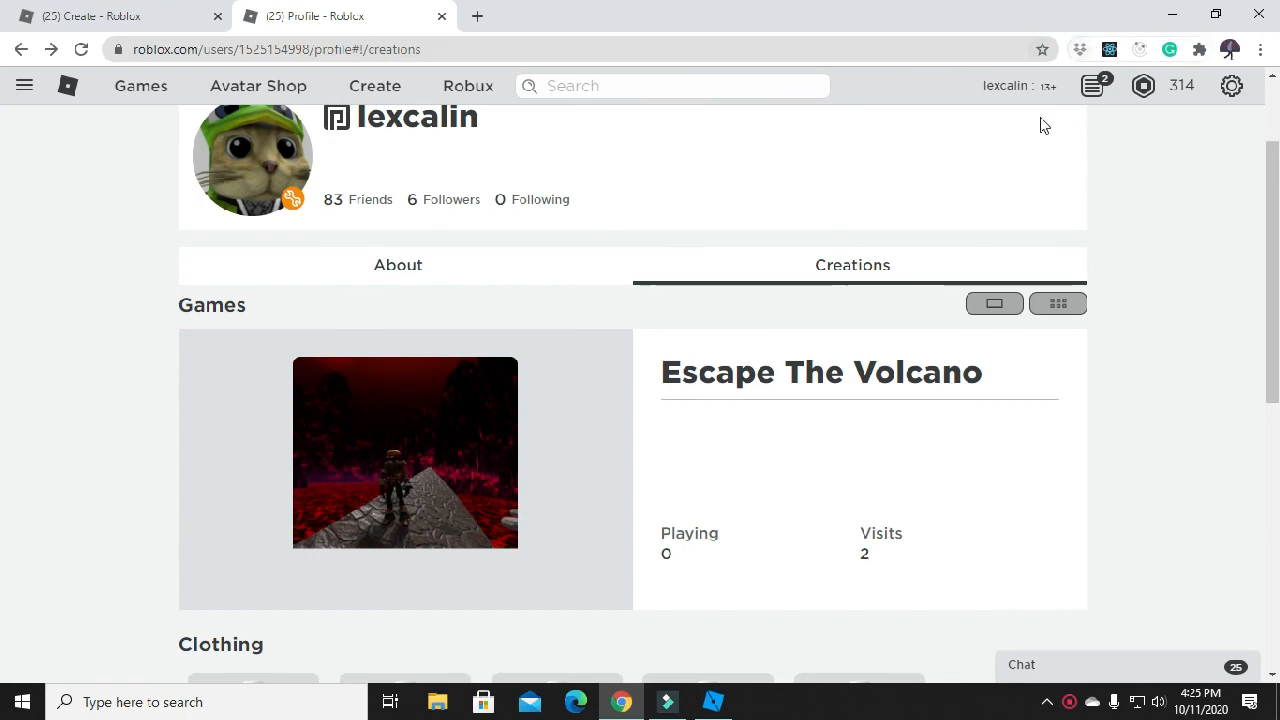
Step: Return to Roblox Studio and view the whole obby course from the side
{"action": "left_click", "coordinate": [1160, 20]}
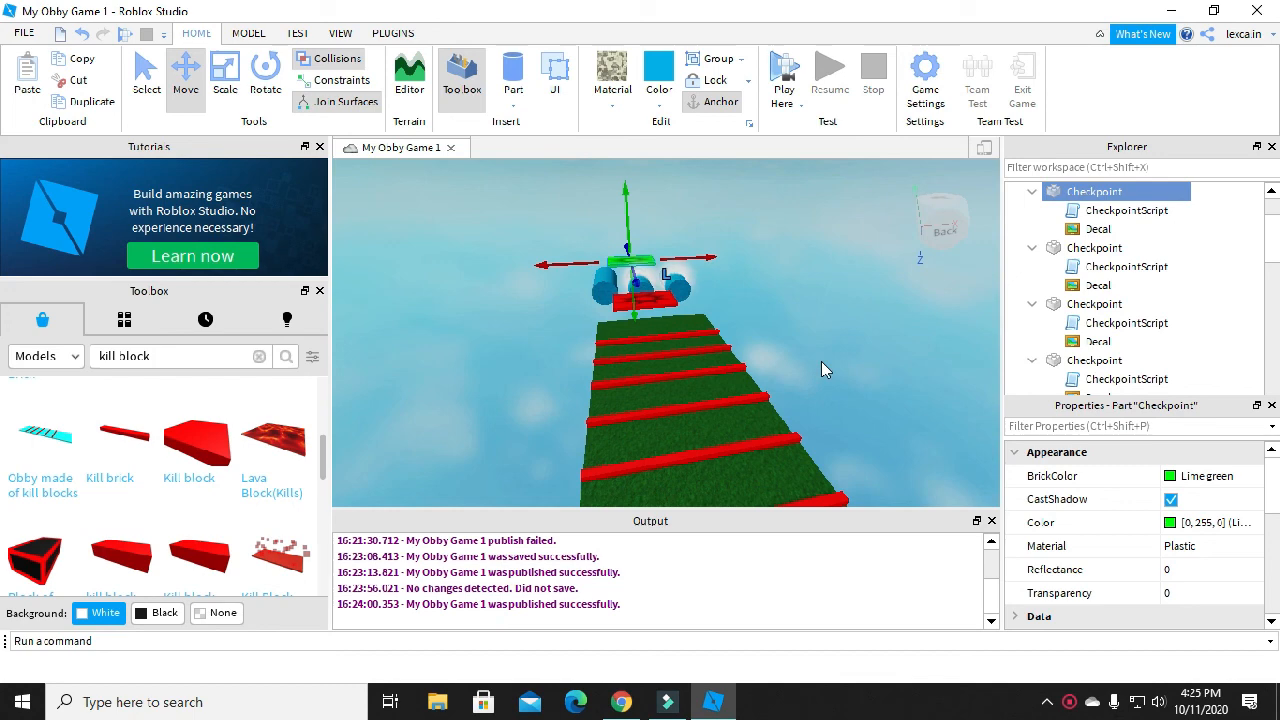
{"action": "right_click_drag", "start_coordinate": [809, 318], "coordinate": [808, 325]}
{"action": "right_click_drag", "start_coordinate": [806, 318], "coordinate": [766, 328]}
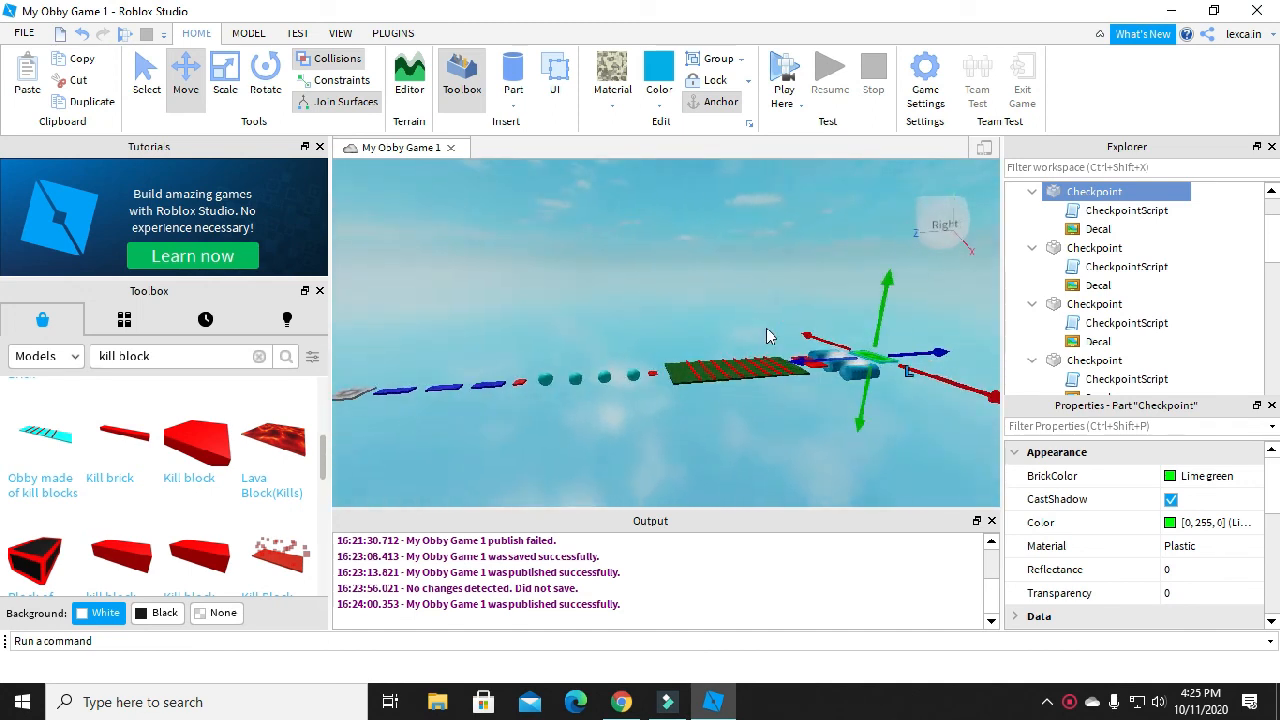